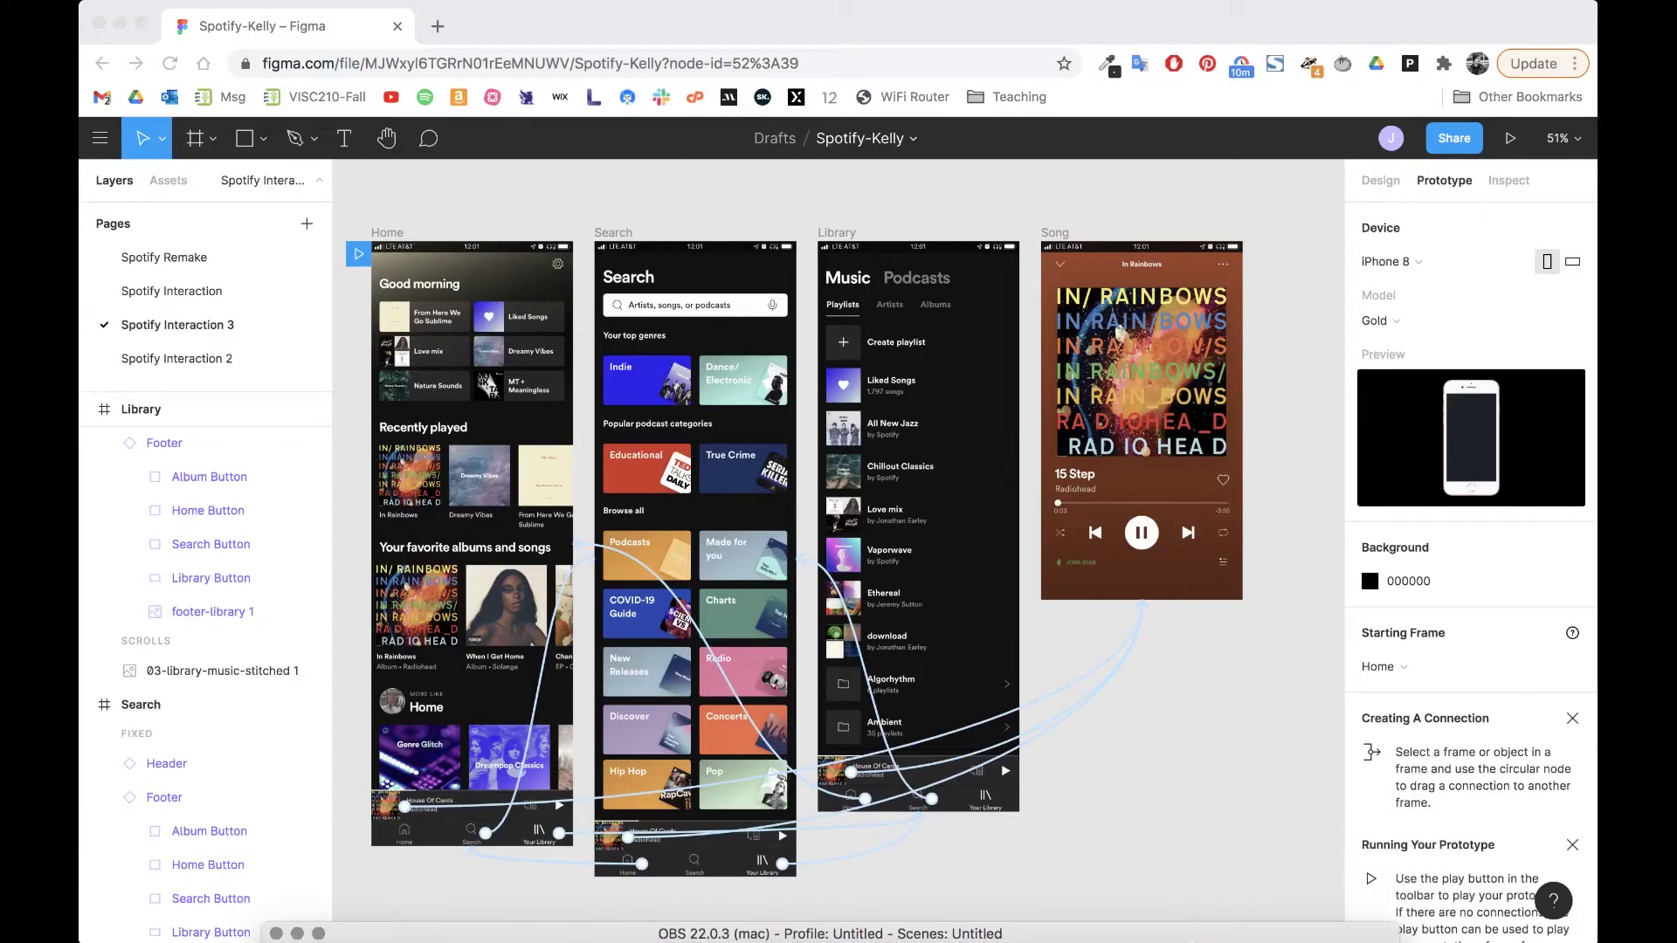
{"action": "left_click", "coordinate": [1186, 832]}
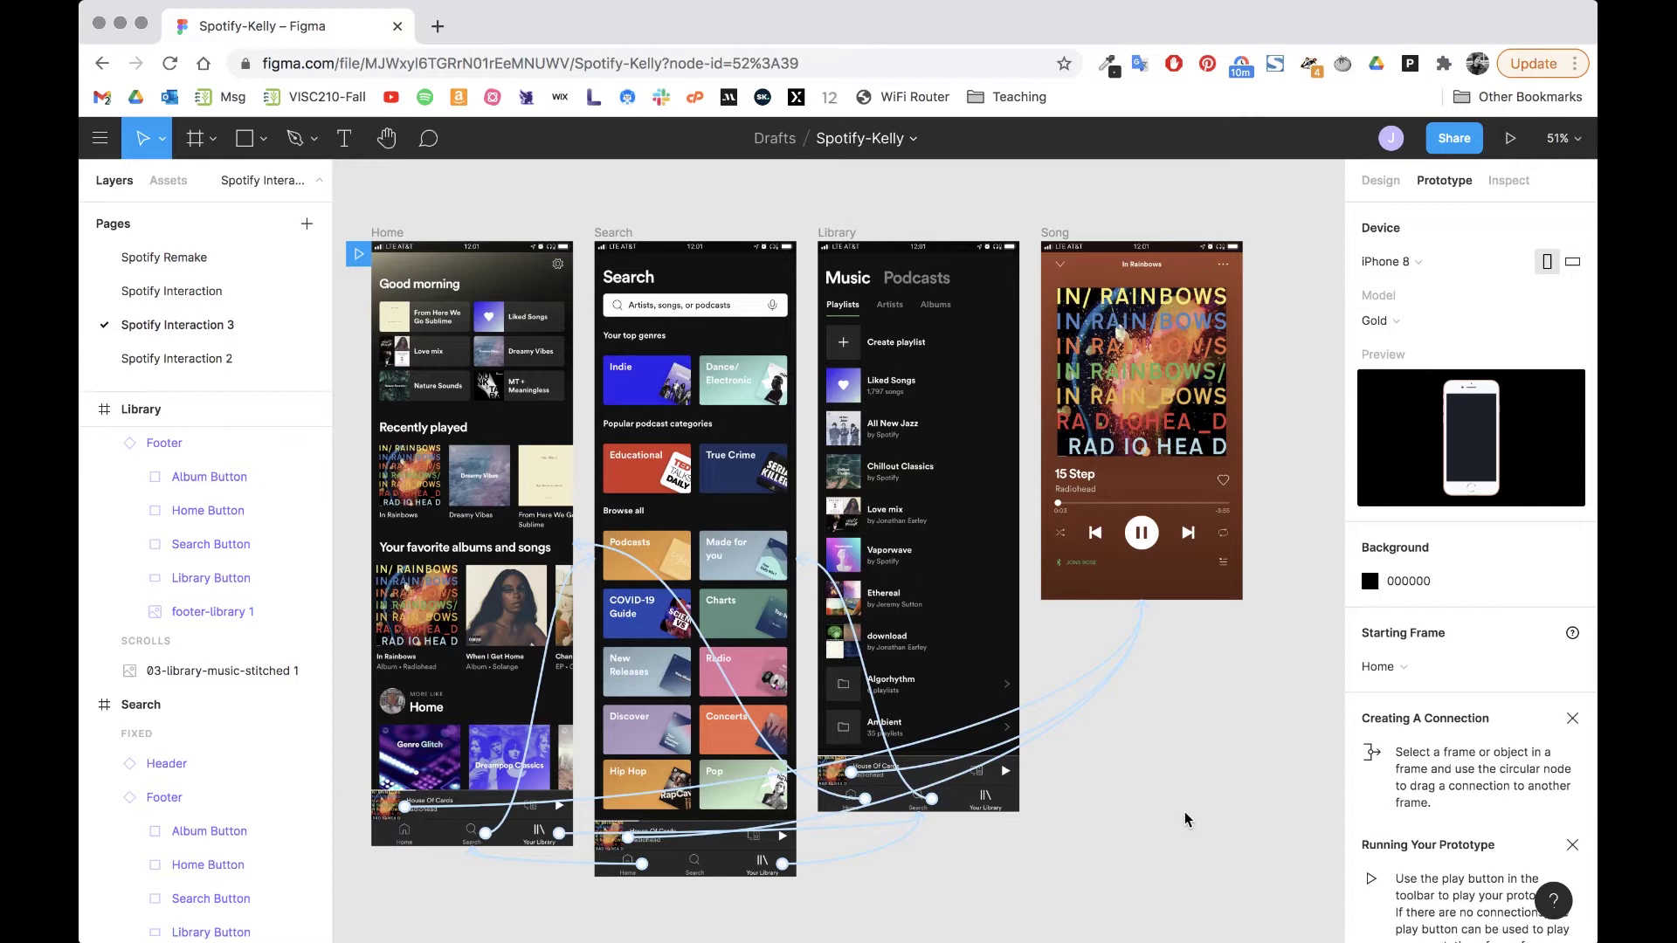
{"action": "scroll", "coordinate": [640, 524], "scroll_direction": "down", "scroll_amount": 3}
{"action": "scroll", "coordinate": [640, 524], "scroll_direction": "left", "scroll_amount": 3}
{"action": "scroll", "coordinate": [638, 524], "scroll_direction": "down", "scroll_amount": 2}
{"action": "scroll", "coordinate": [638, 524], "scroll_direction": "right", "scroll_amount": 3}
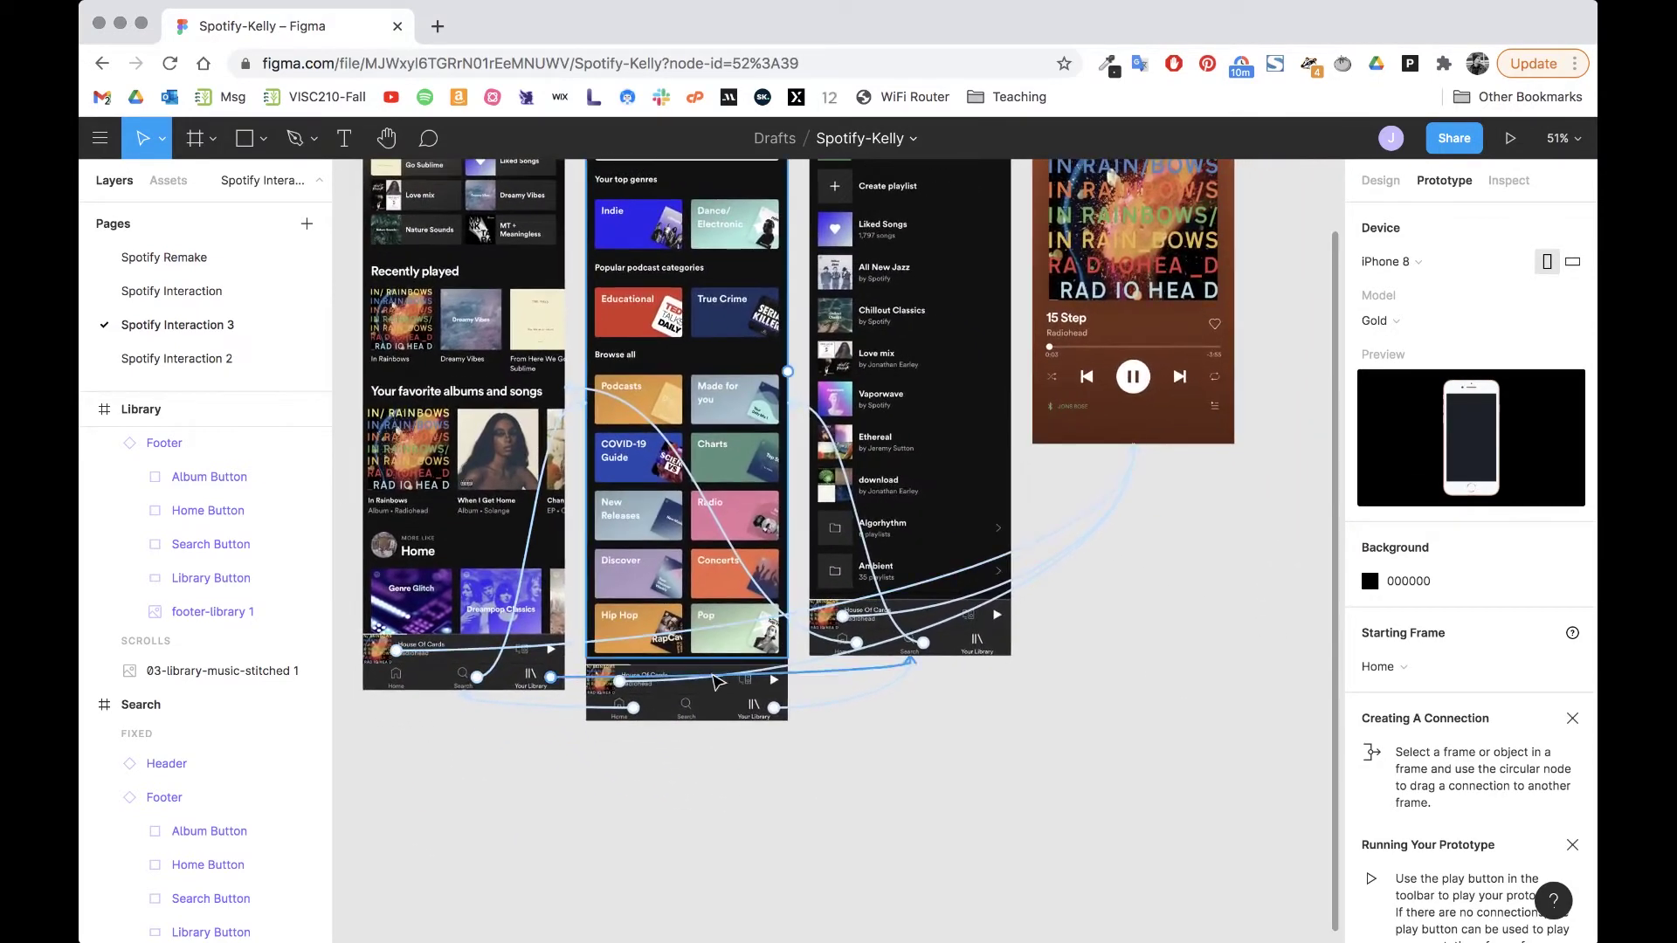
{"action": "scroll", "coordinate": [636, 524], "scroll_direction": "up", "scroll_amount": 3}
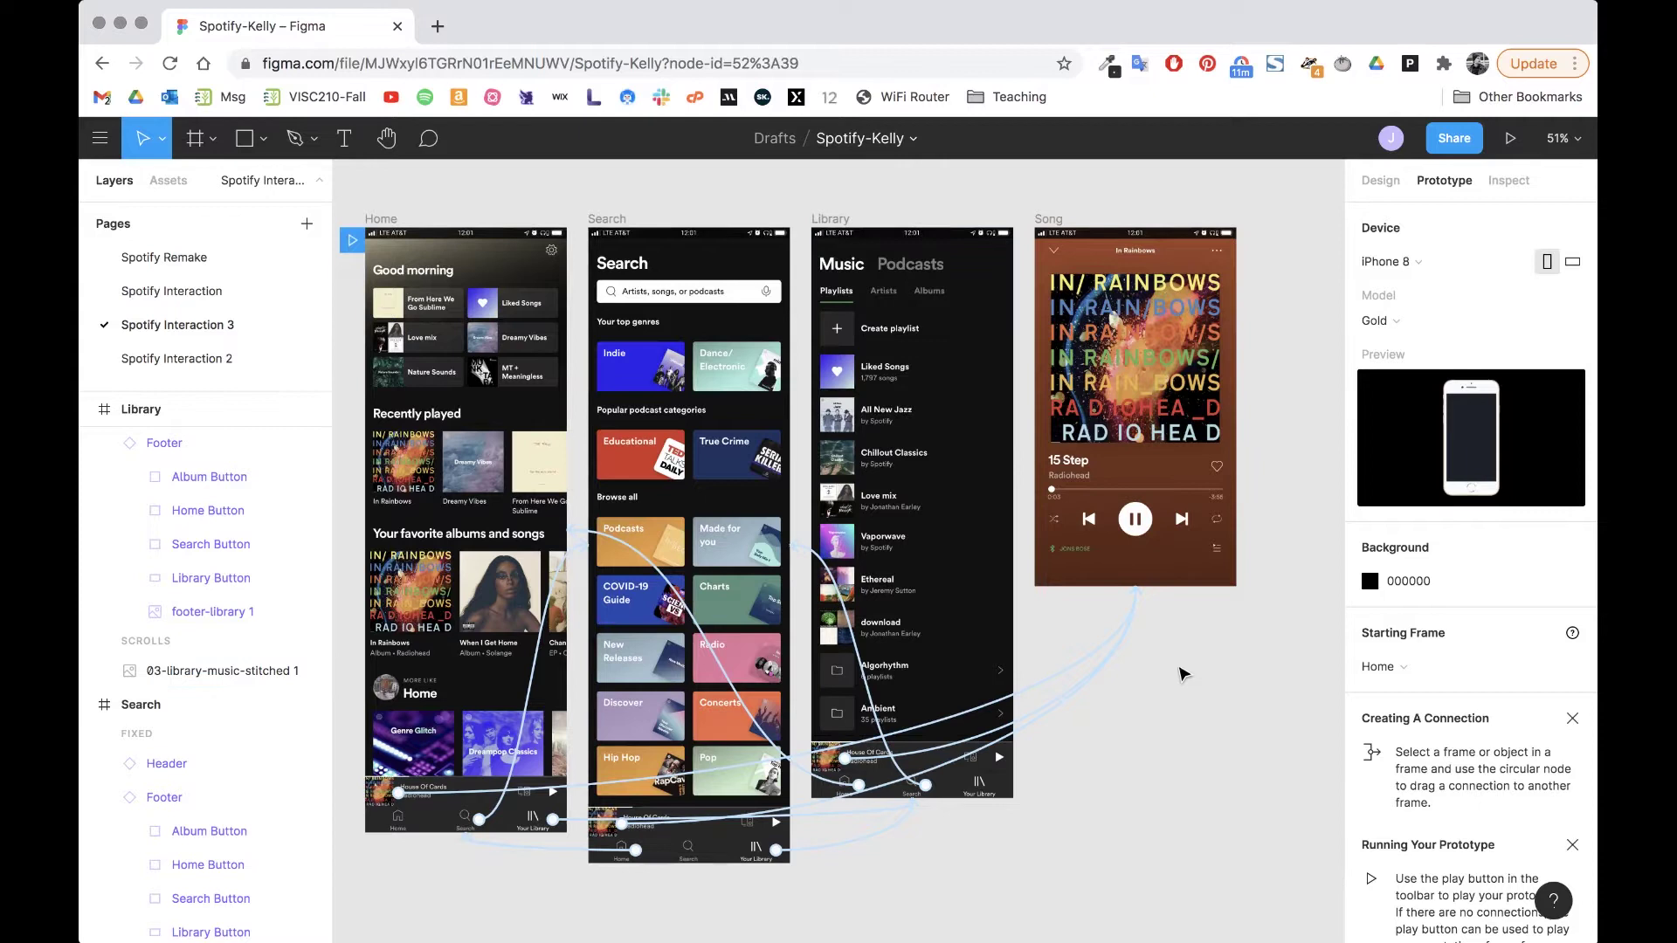
{"action": "scroll", "coordinate": [1109, 782], "scroll_direction": "down", "scroll_amount": 1}
{"action": "scroll", "coordinate": [1109, 782], "scroll_direction": "up", "scroll_amount": 1}
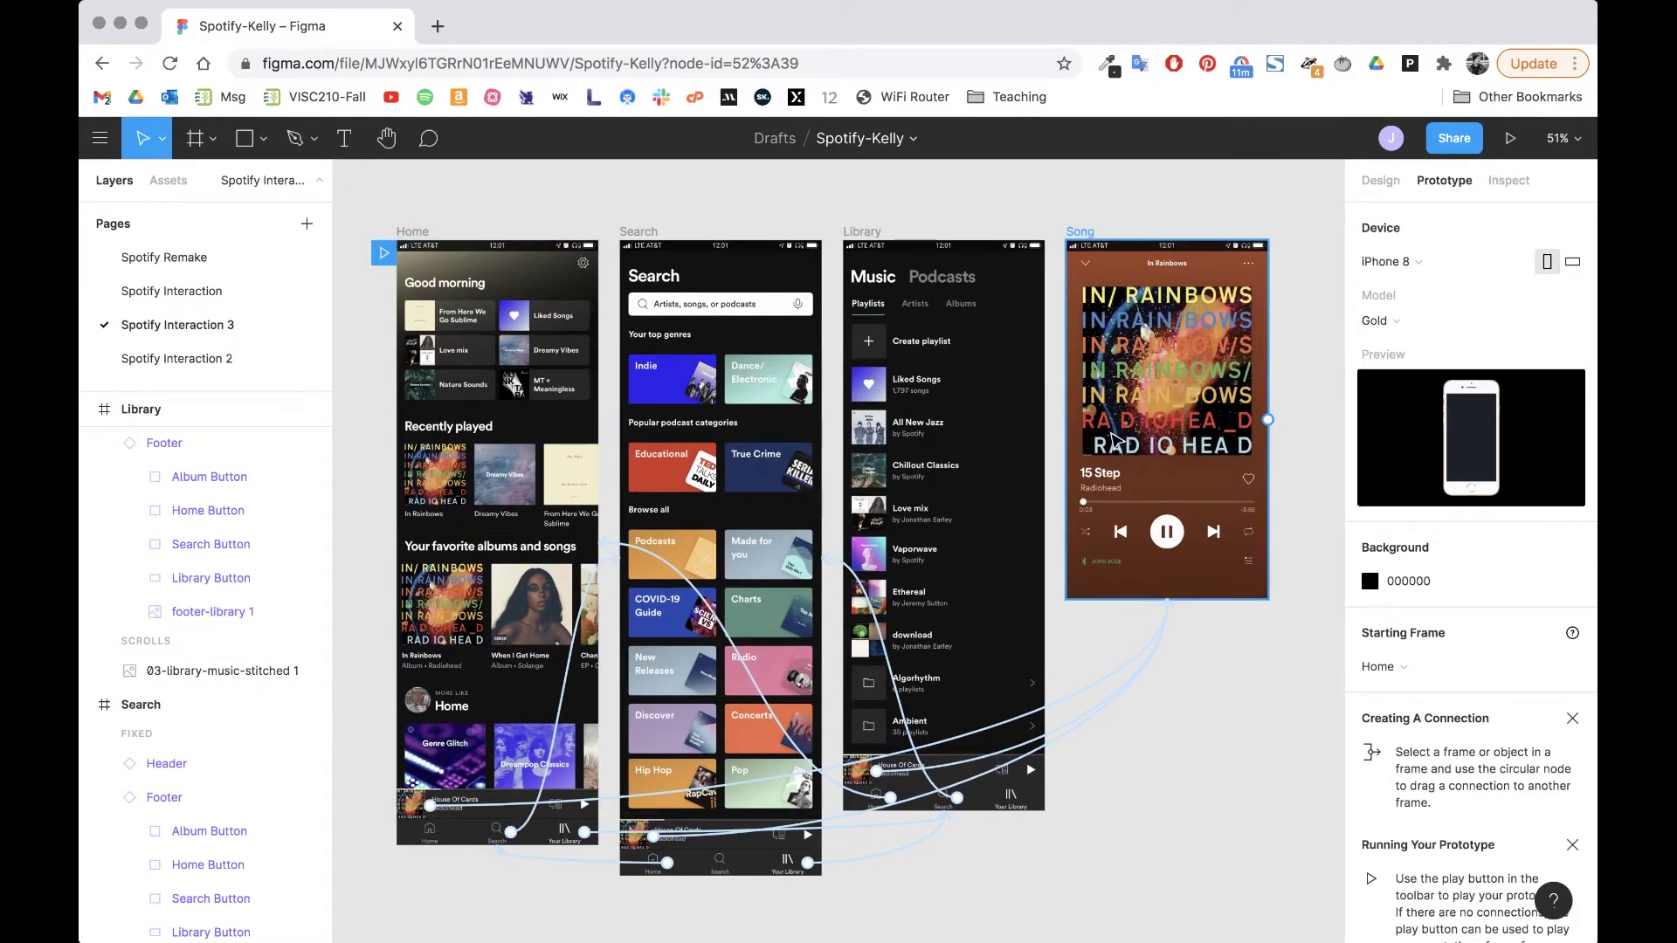
Step: Duplicate the Search frame and place the copy directly below the original, aligned with it
{"action": "scroll", "coordinate": [1057, 537], "scroll_direction": "down", "scroll_amount": 5}
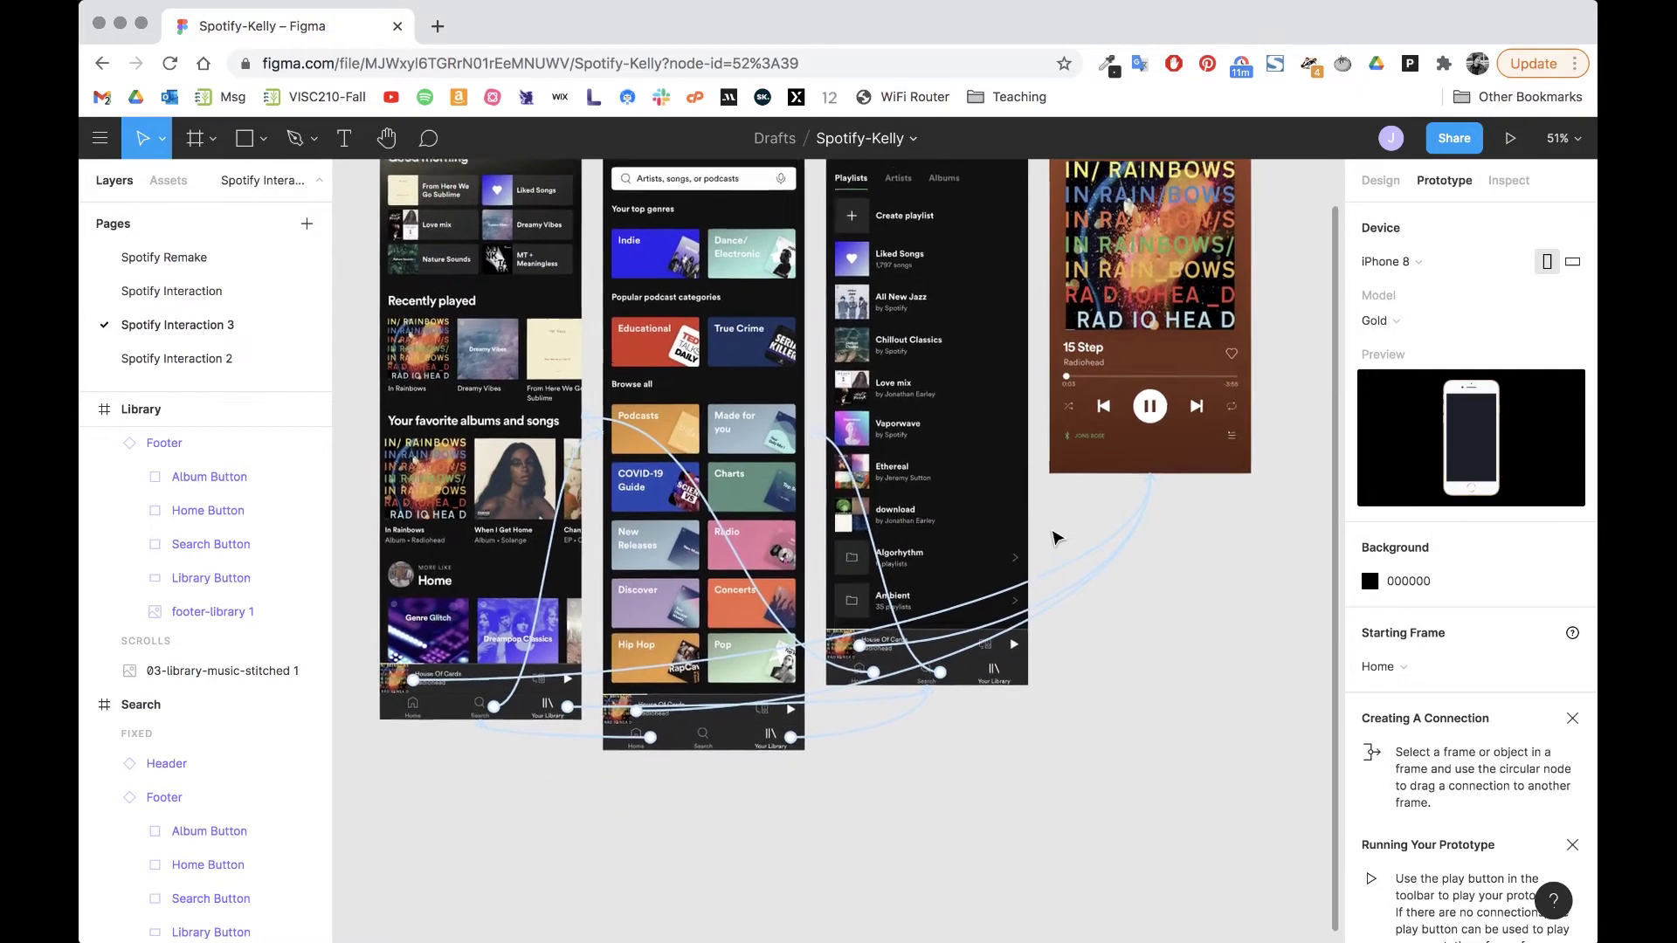
{"action": "scroll", "coordinate": [1056, 537], "scroll_direction": "down", "scroll_amount": 3}
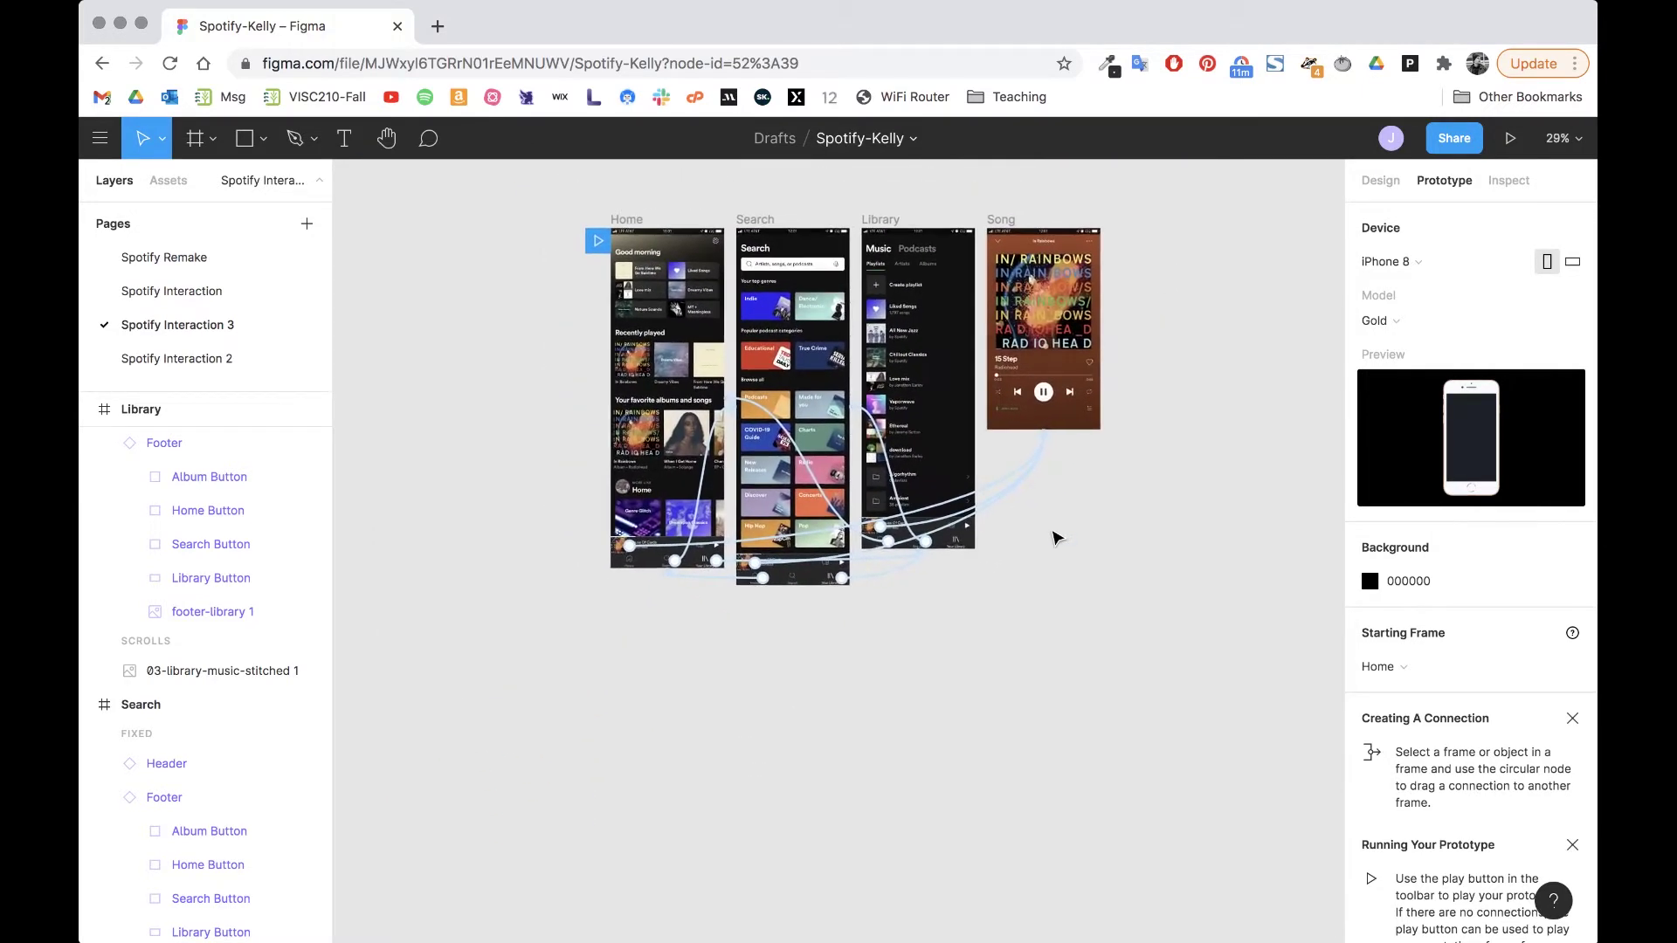
{"action": "left_click", "coordinate": [775, 247]}
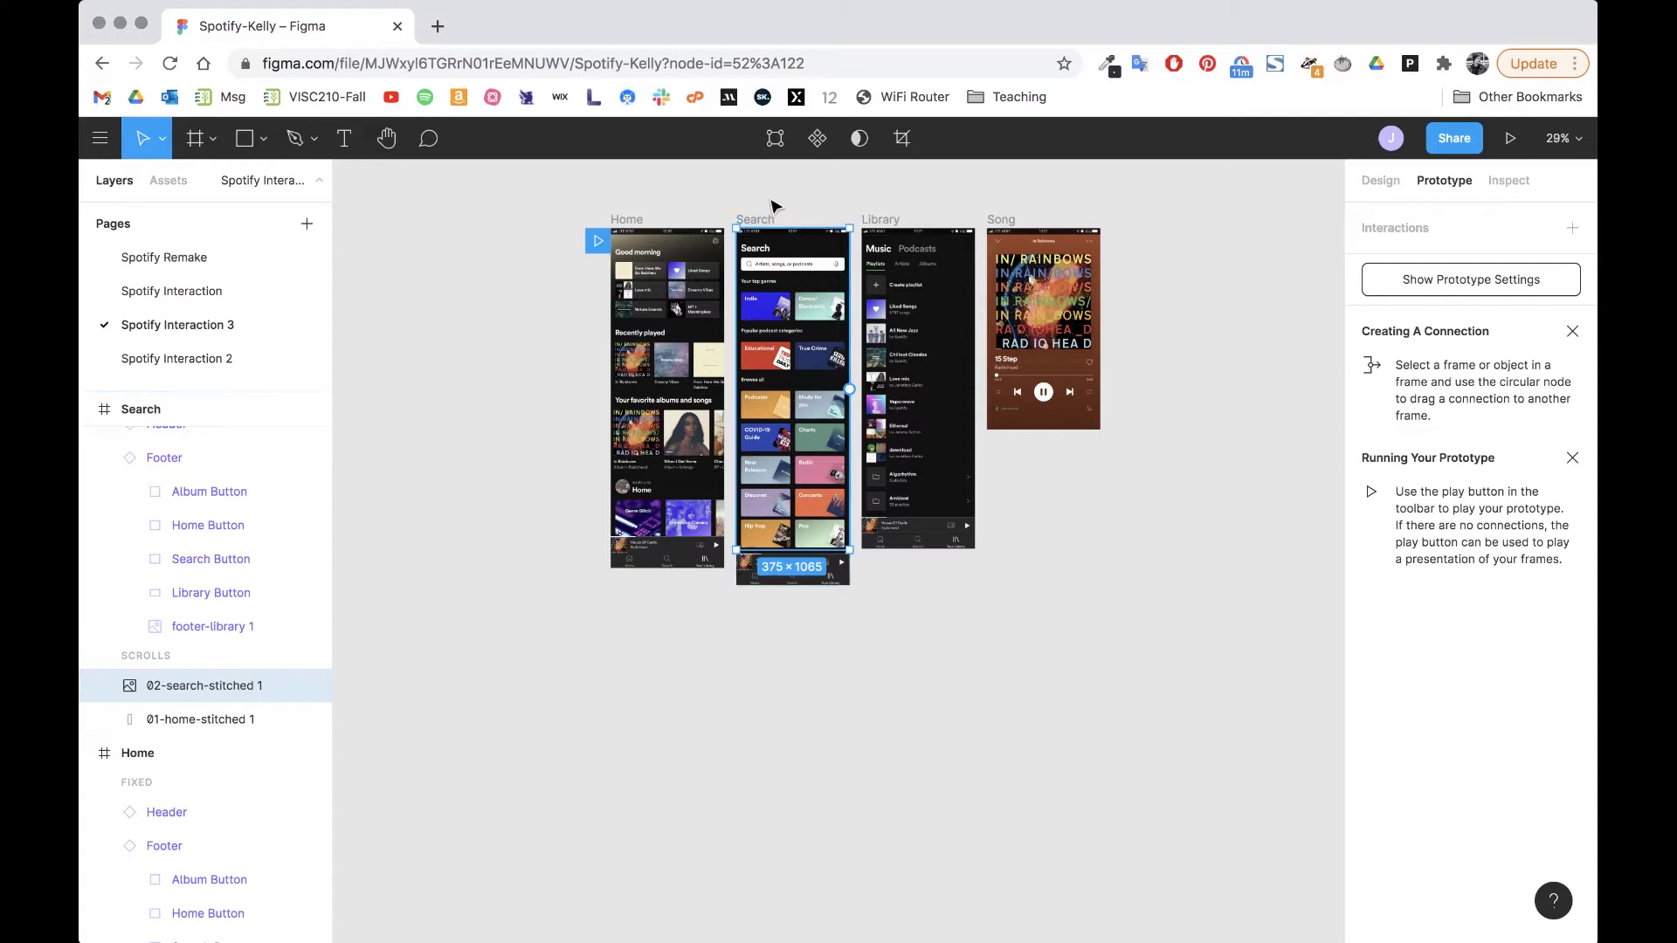
{"action": "left_click", "coordinate": [768, 217]}
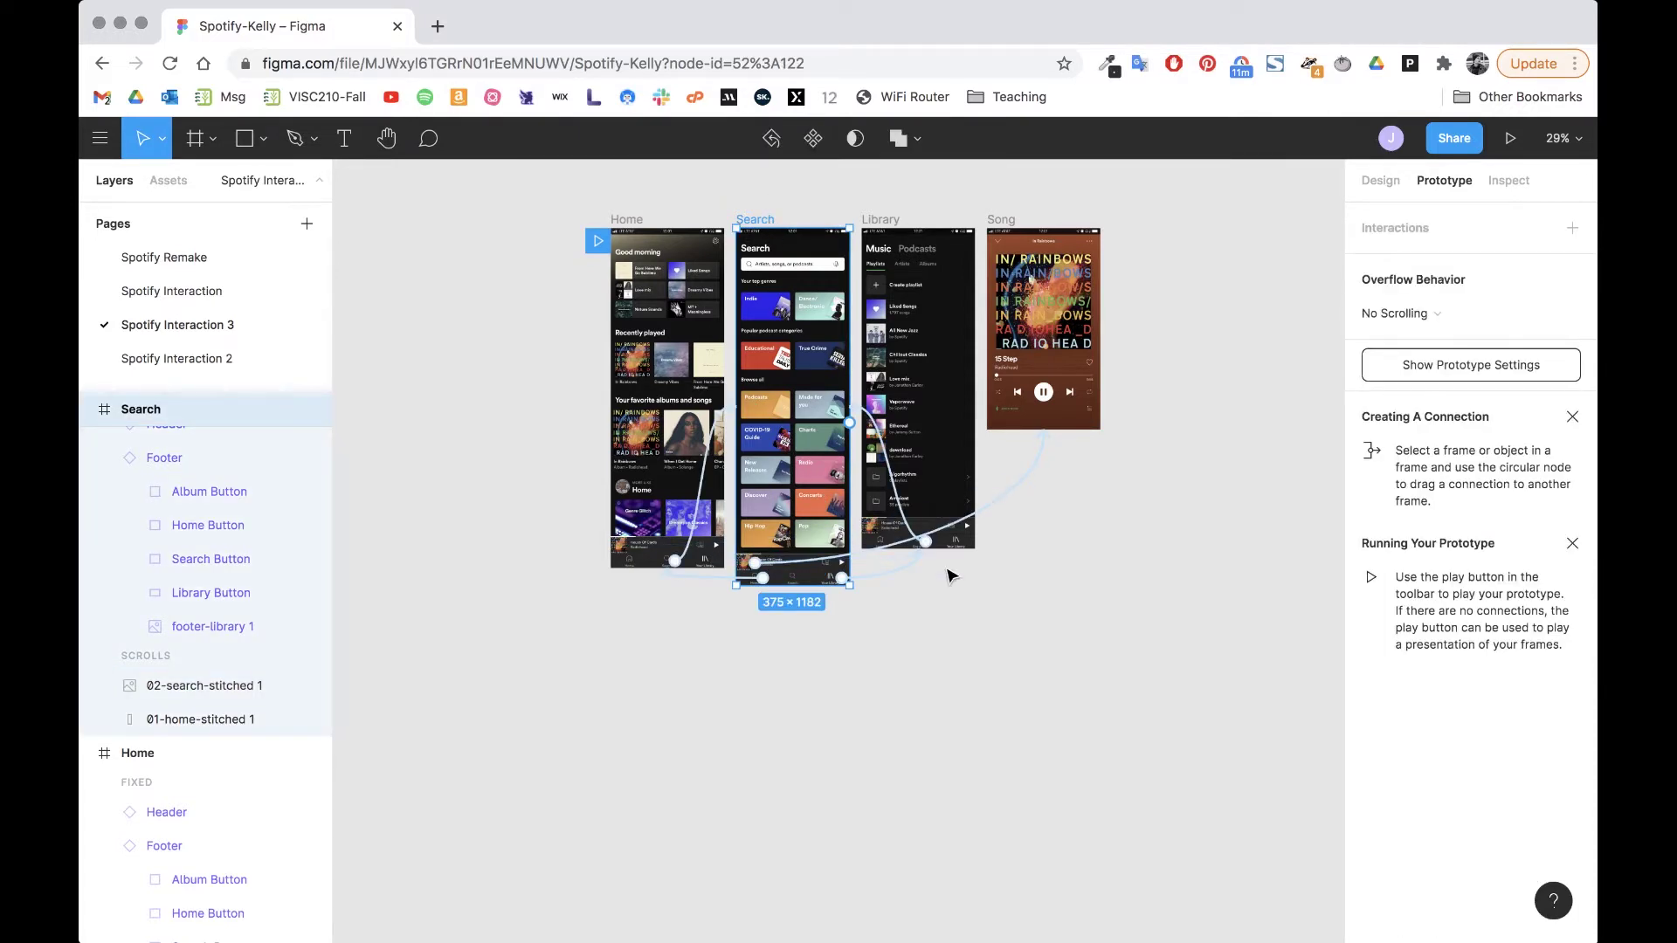
{"action": "key", "text": "super+d"}
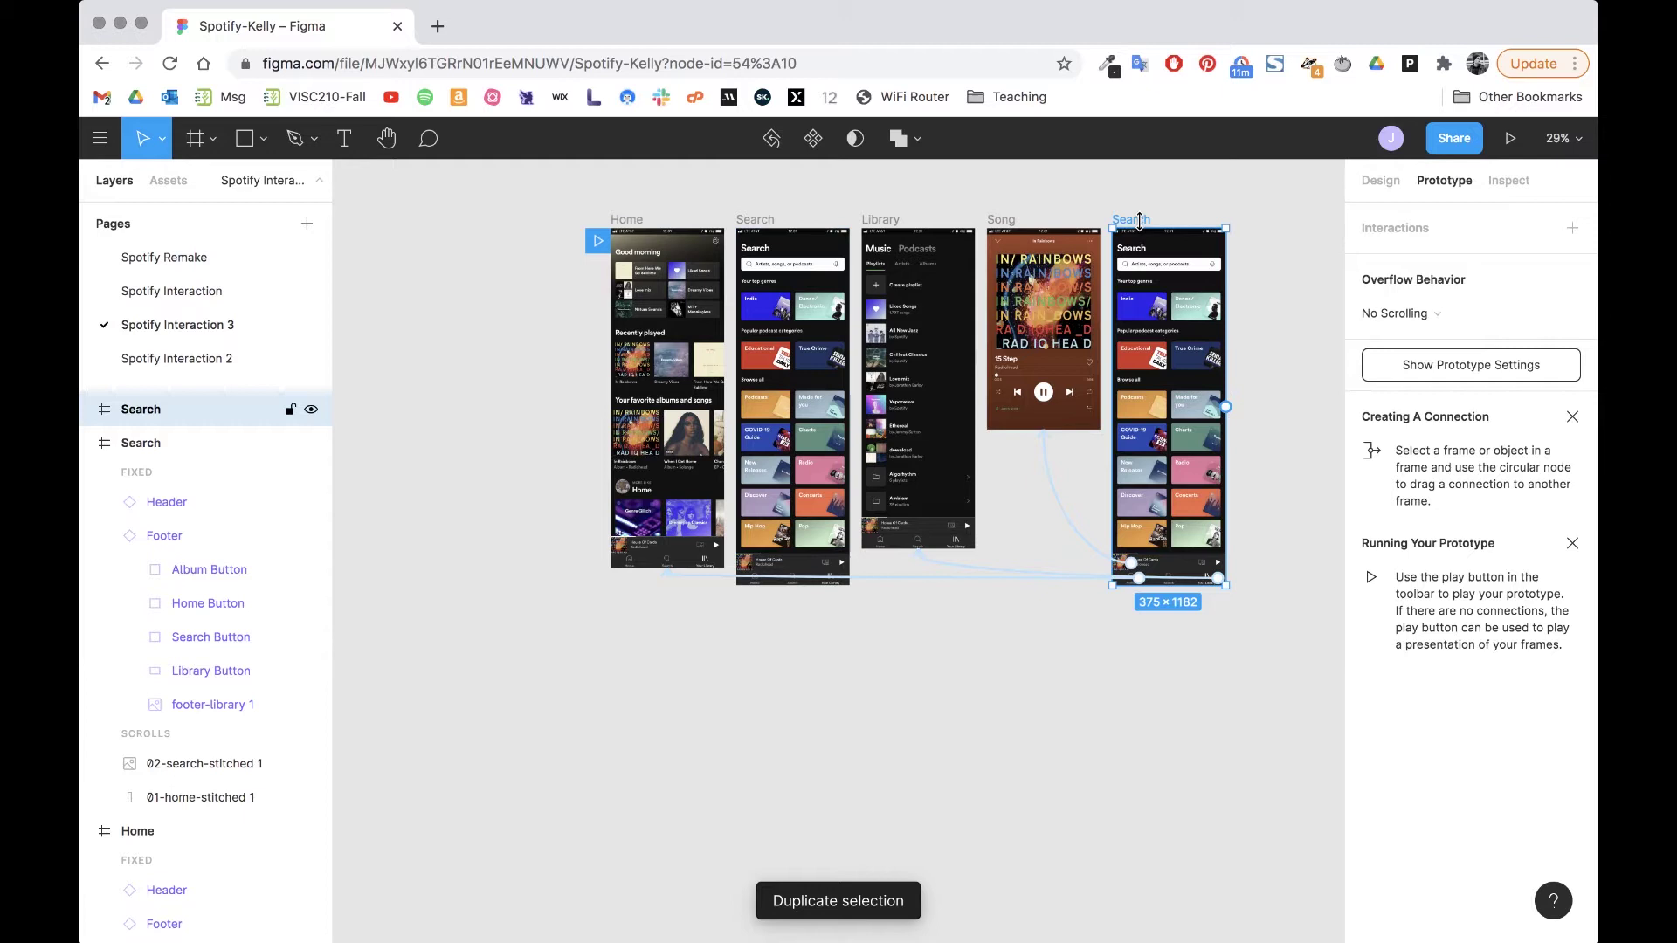
{"action": "left_click_drag", "start_coordinate": [1140, 226], "coordinate": [764, 595]}
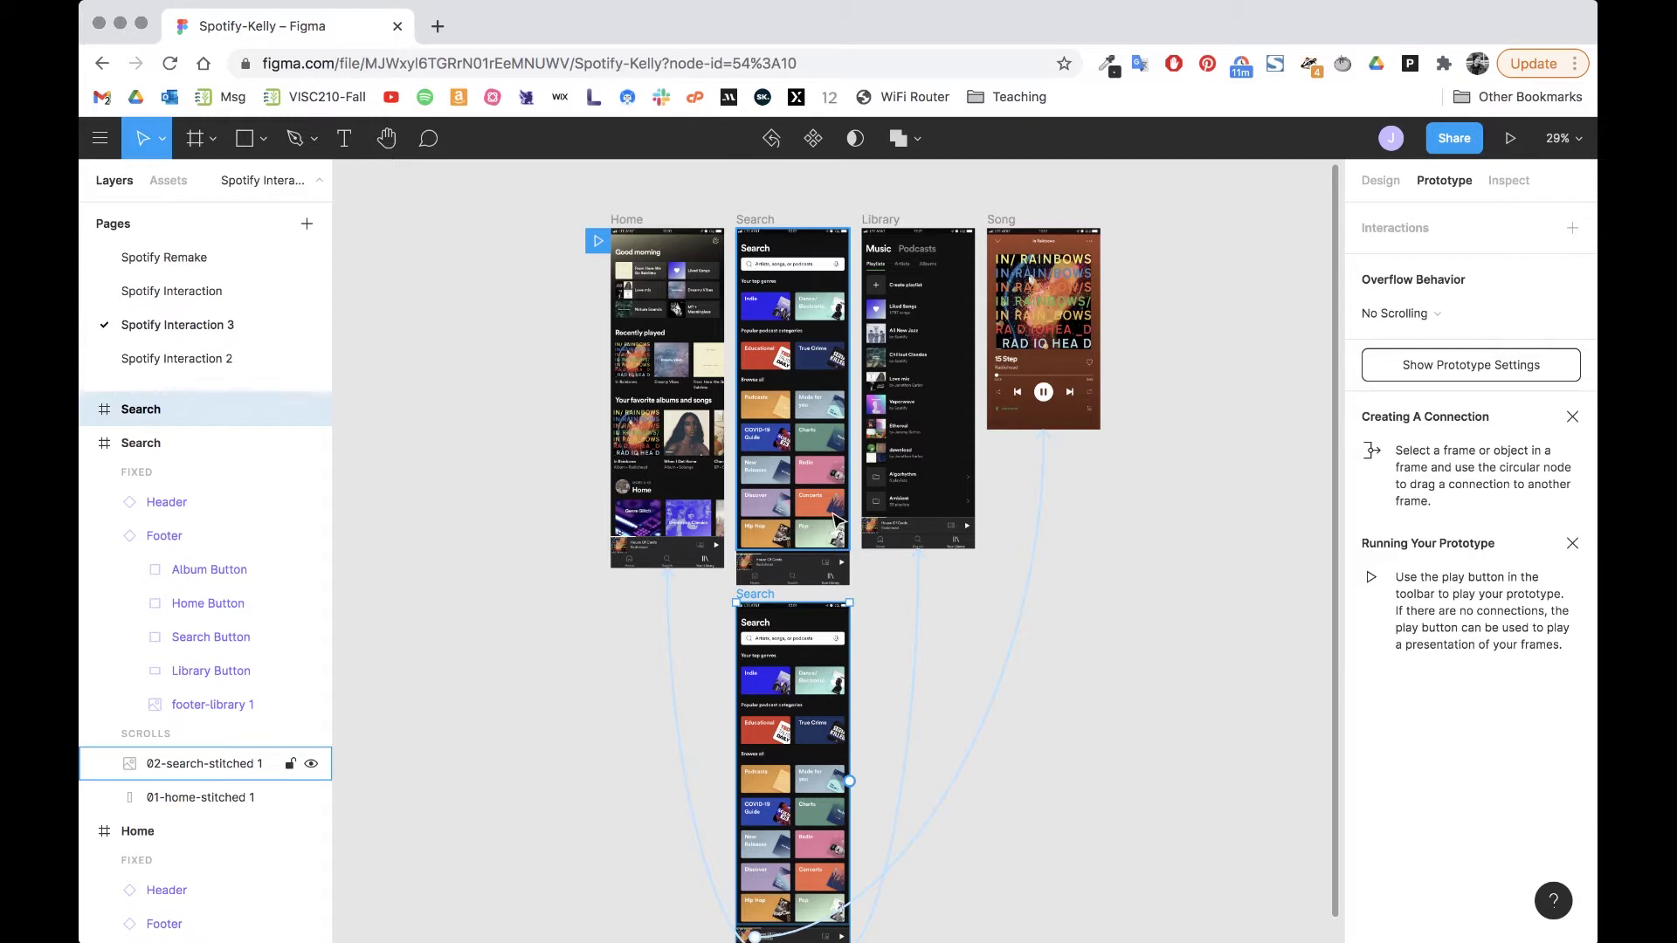
Step: Rename the copied Search frame as Search-History
{"action": "scroll", "coordinate": [838, 522], "scroll_direction": "up", "scroll_amount": 5}
{"action": "scroll", "coordinate": [411, 606], "scroll_direction": "down", "scroll_amount": 3}
{"action": "scroll", "coordinate": [411, 606], "scroll_direction": "left", "scroll_amount": 2}
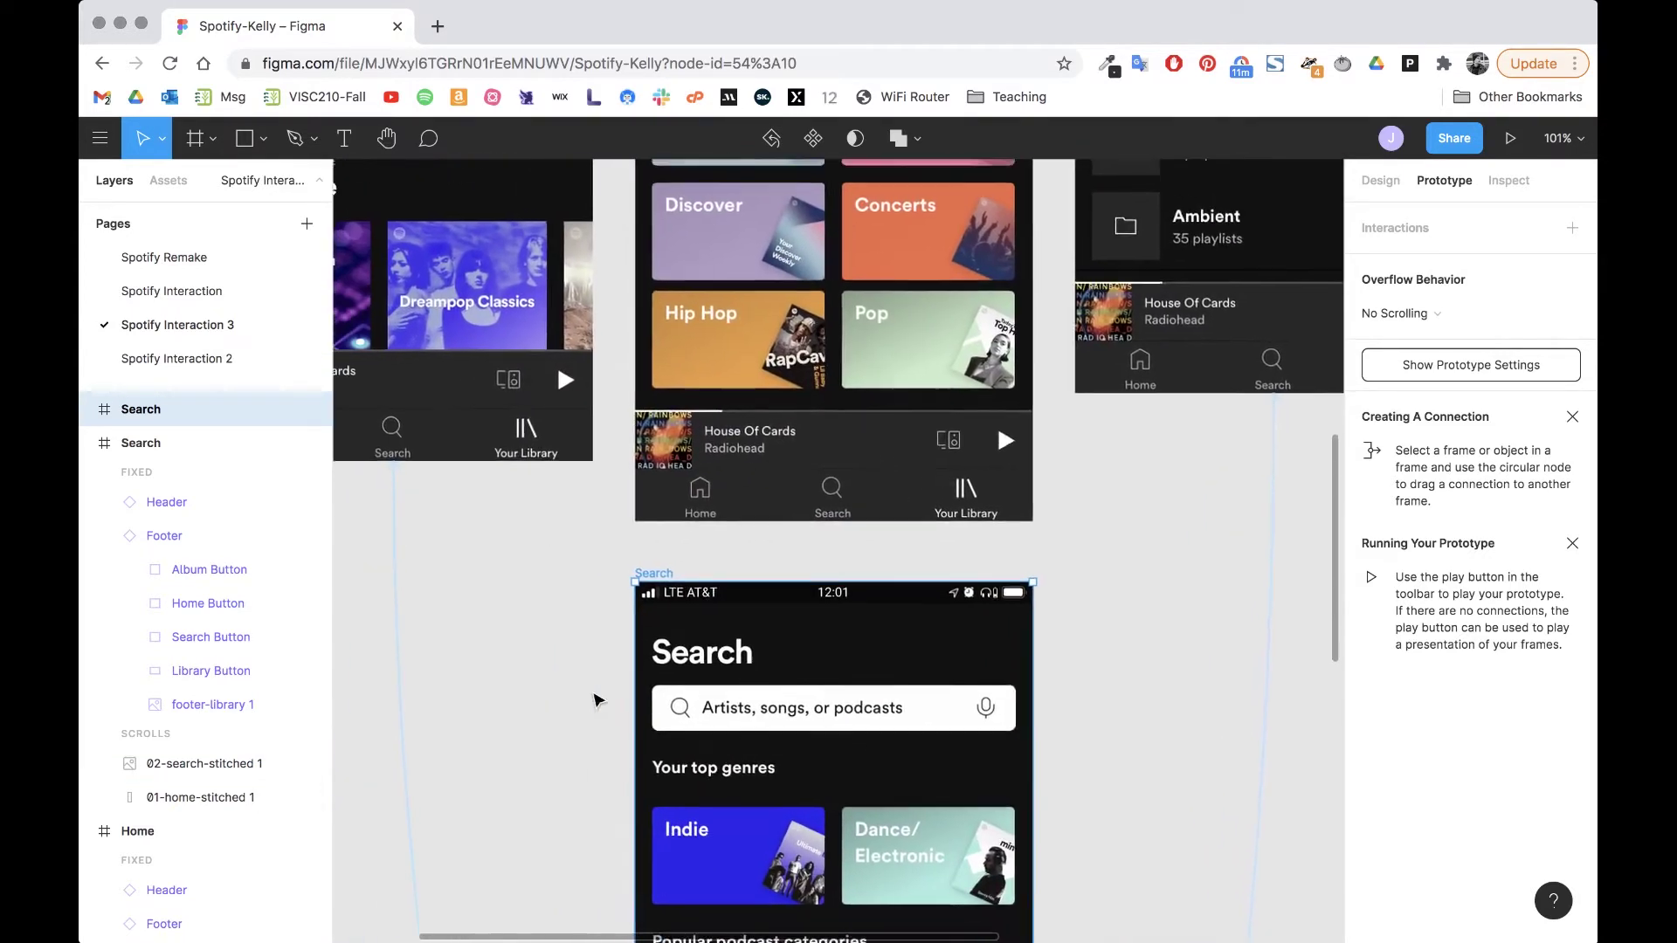
{"action": "double_click", "coordinate": [671, 582]}
{"action": "key", "text": "Right"}
{"action": "type", "text": "-Histor"}
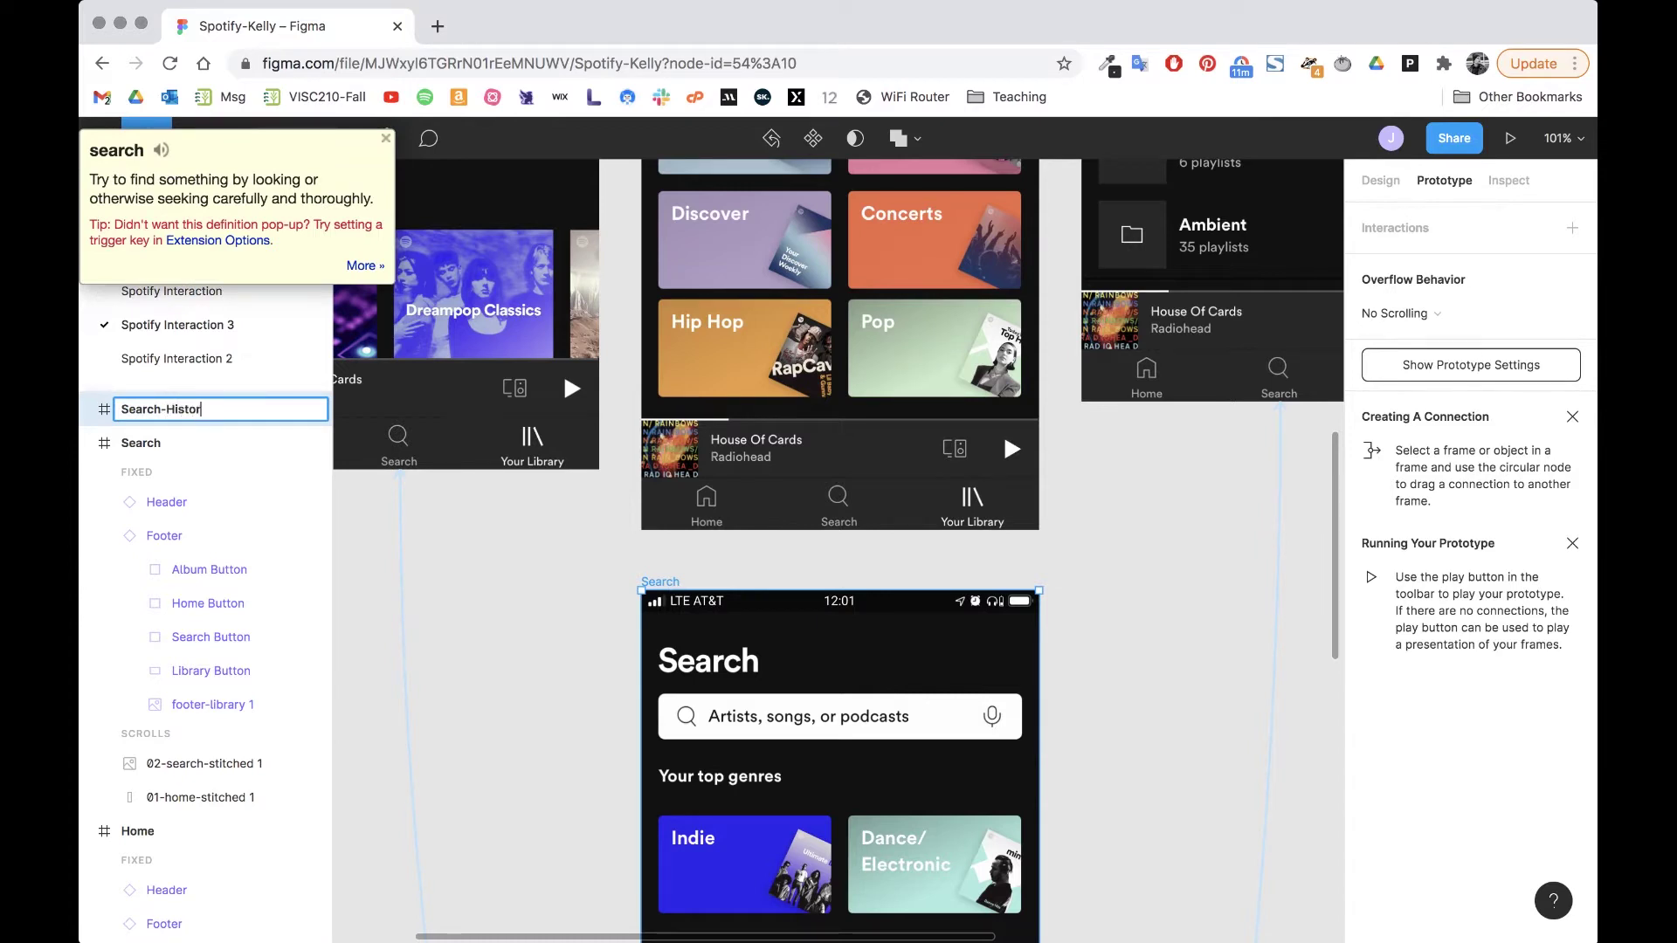
{"action": "type", "text": "y"}
{"action": "key", "text": "Return"}
Step: Duplicate the Library frame and place the copy directly below the original, aligned with it
{"action": "scroll", "coordinate": [1127, 542], "scroll_direction": "up", "scroll_amount": 3}
{"action": "scroll", "coordinate": [1127, 542], "scroll_direction": "right", "scroll_amount": 4}
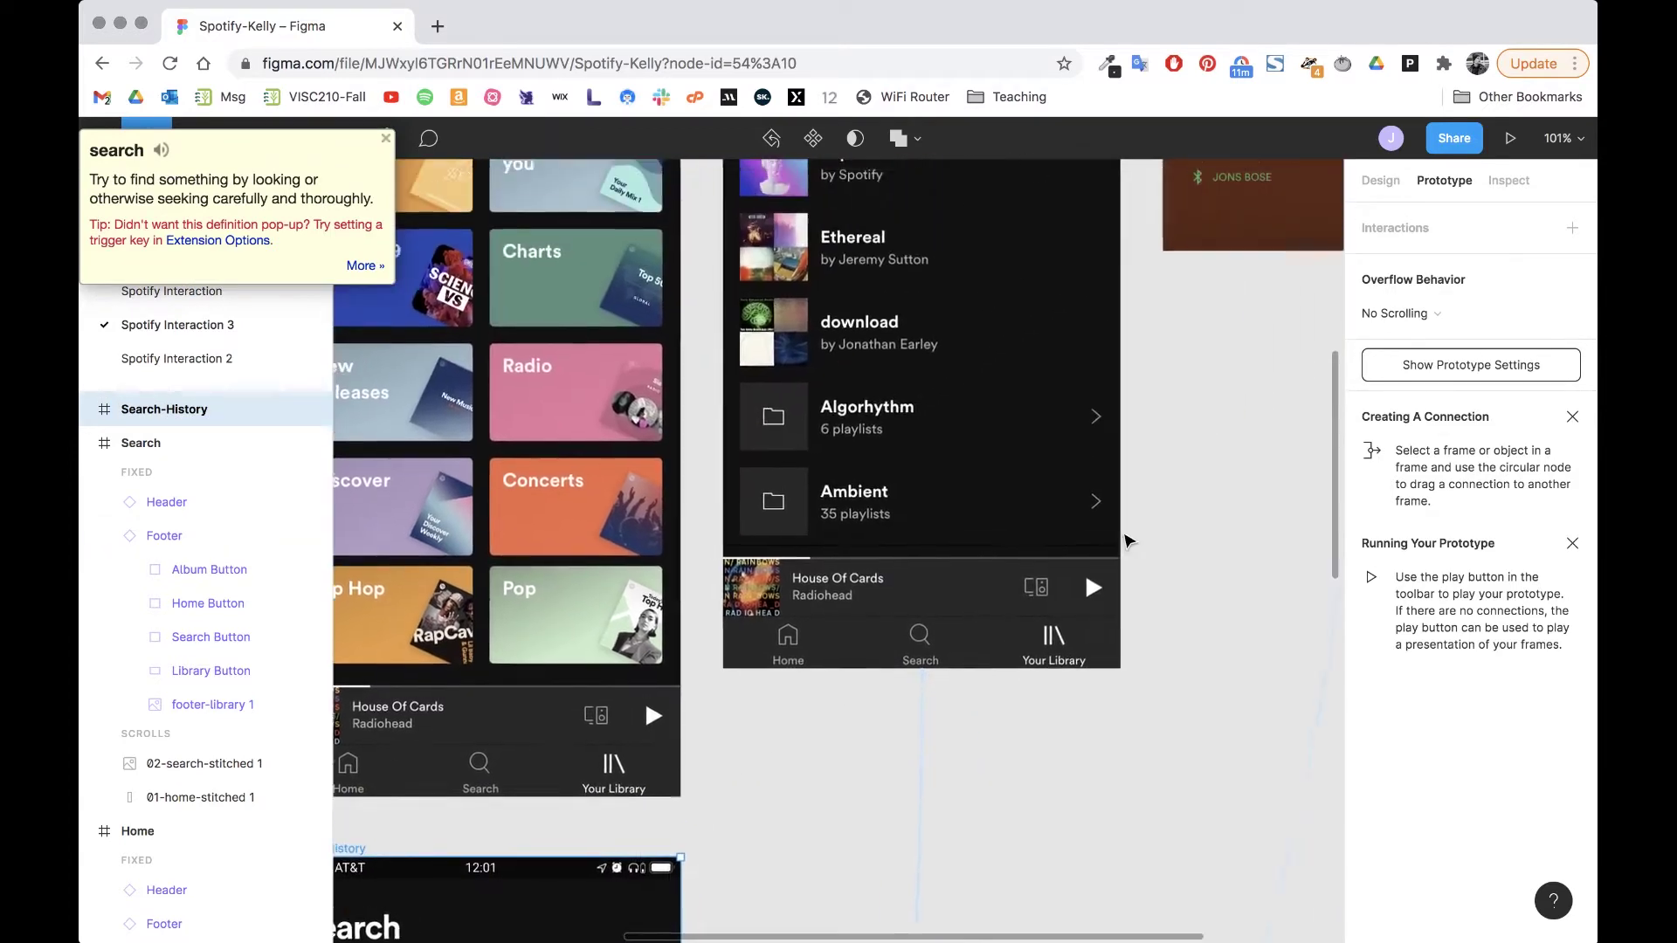
{"action": "scroll", "coordinate": [1127, 541], "scroll_direction": "up", "scroll_amount": 8}
{"action": "scroll", "coordinate": [1127, 541], "scroll_direction": "right", "scroll_amount": 2}
{"action": "left_click", "coordinate": [661, 281]}
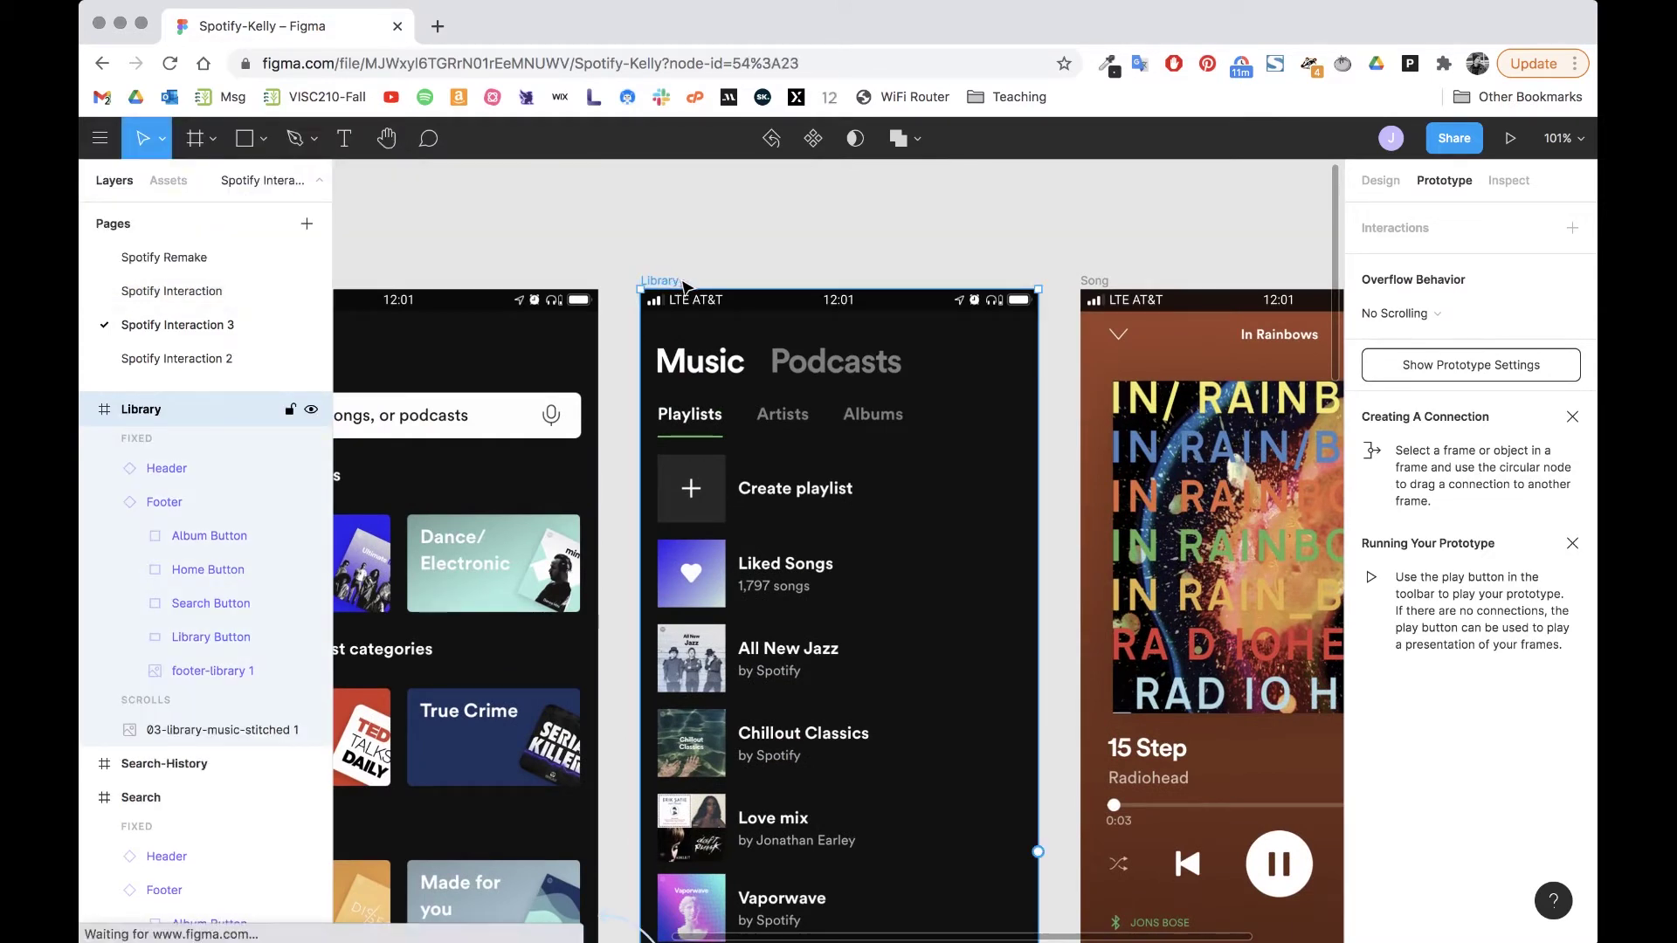
{"action": "key", "text": "ctrl+d"}
{"action": "scroll", "coordinate": [873, 327], "scroll_direction": "down", "scroll_amount": 10}
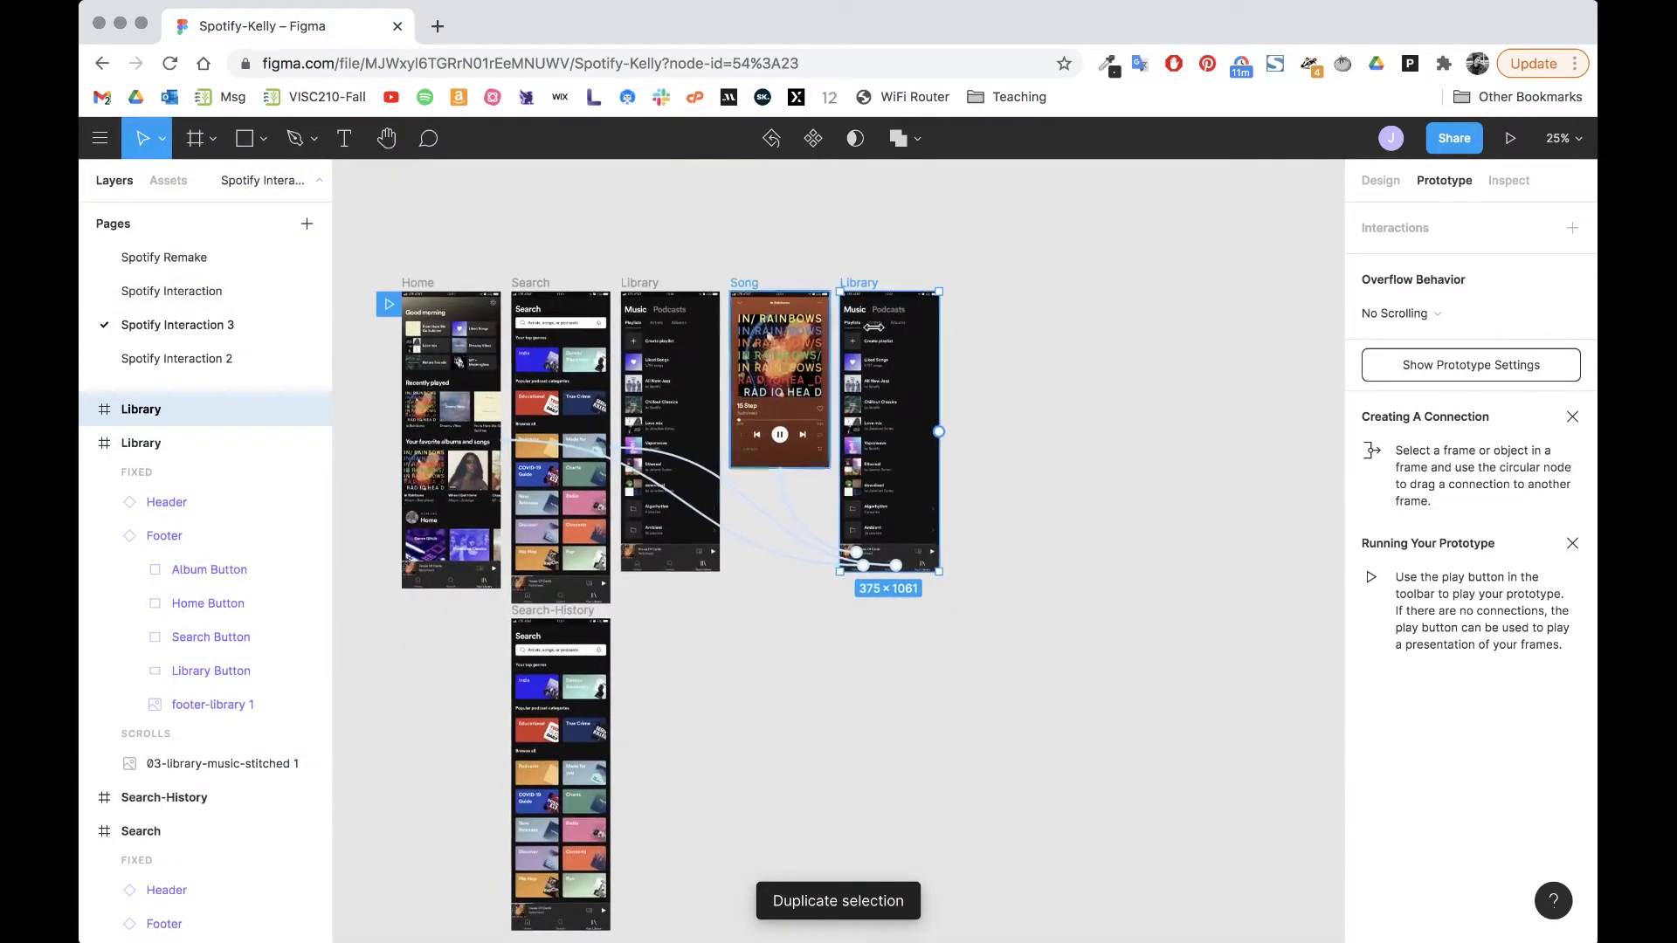
{"action": "key", "text": "ctrl+z"}
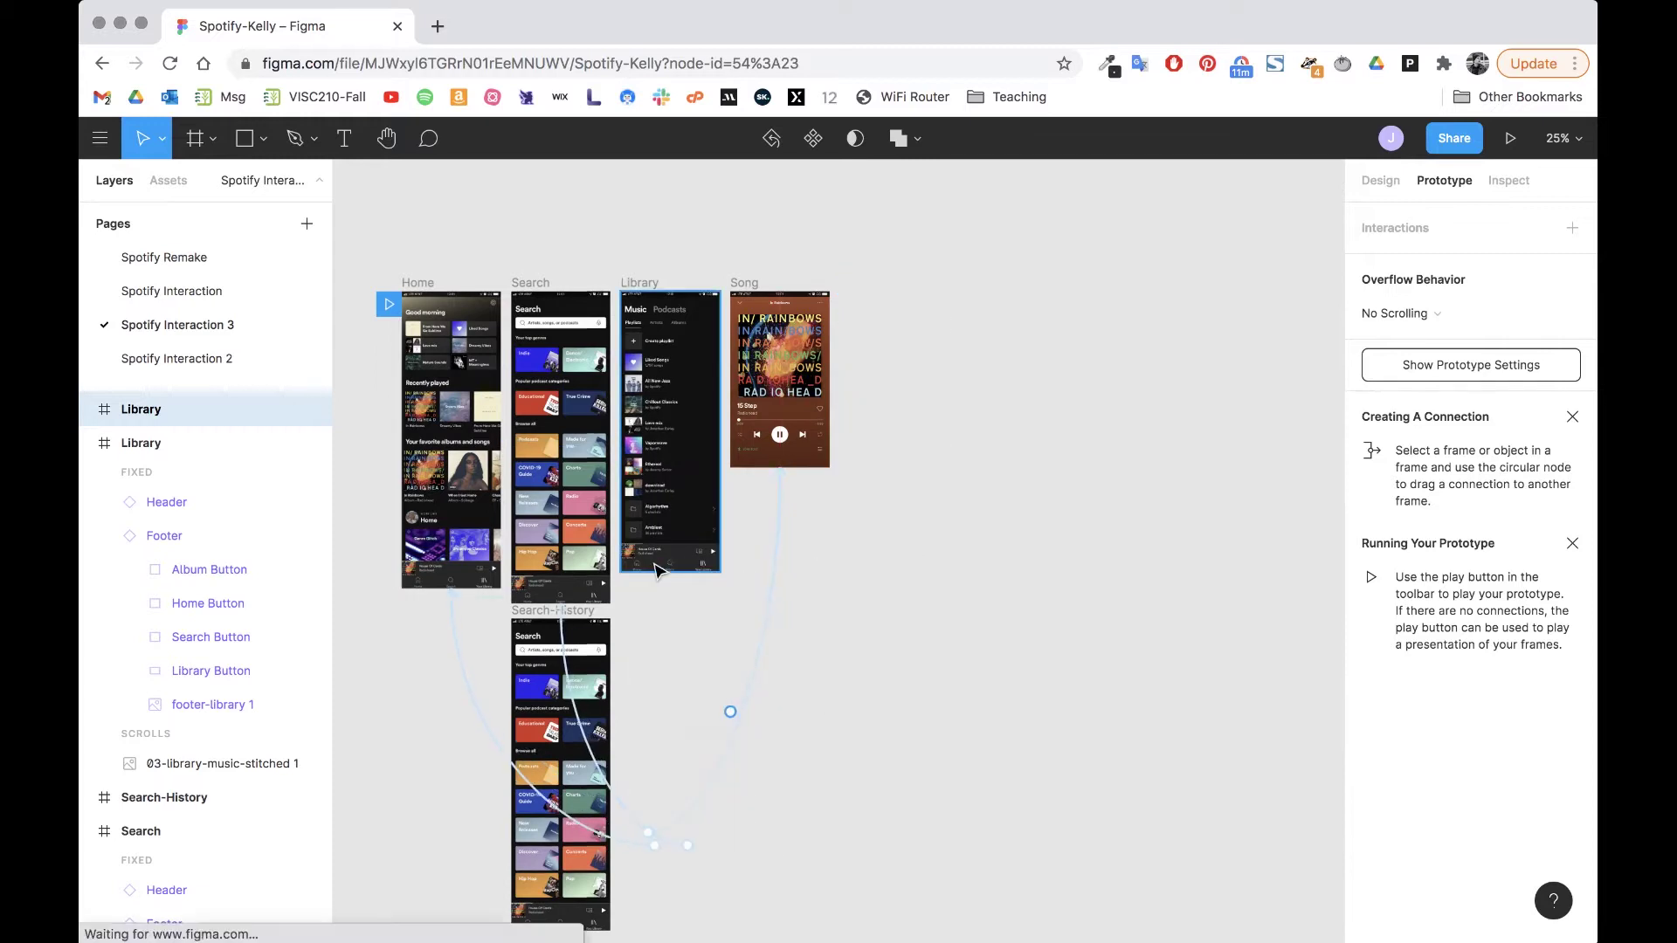
{"action": "key", "text": "ctrl+d"}
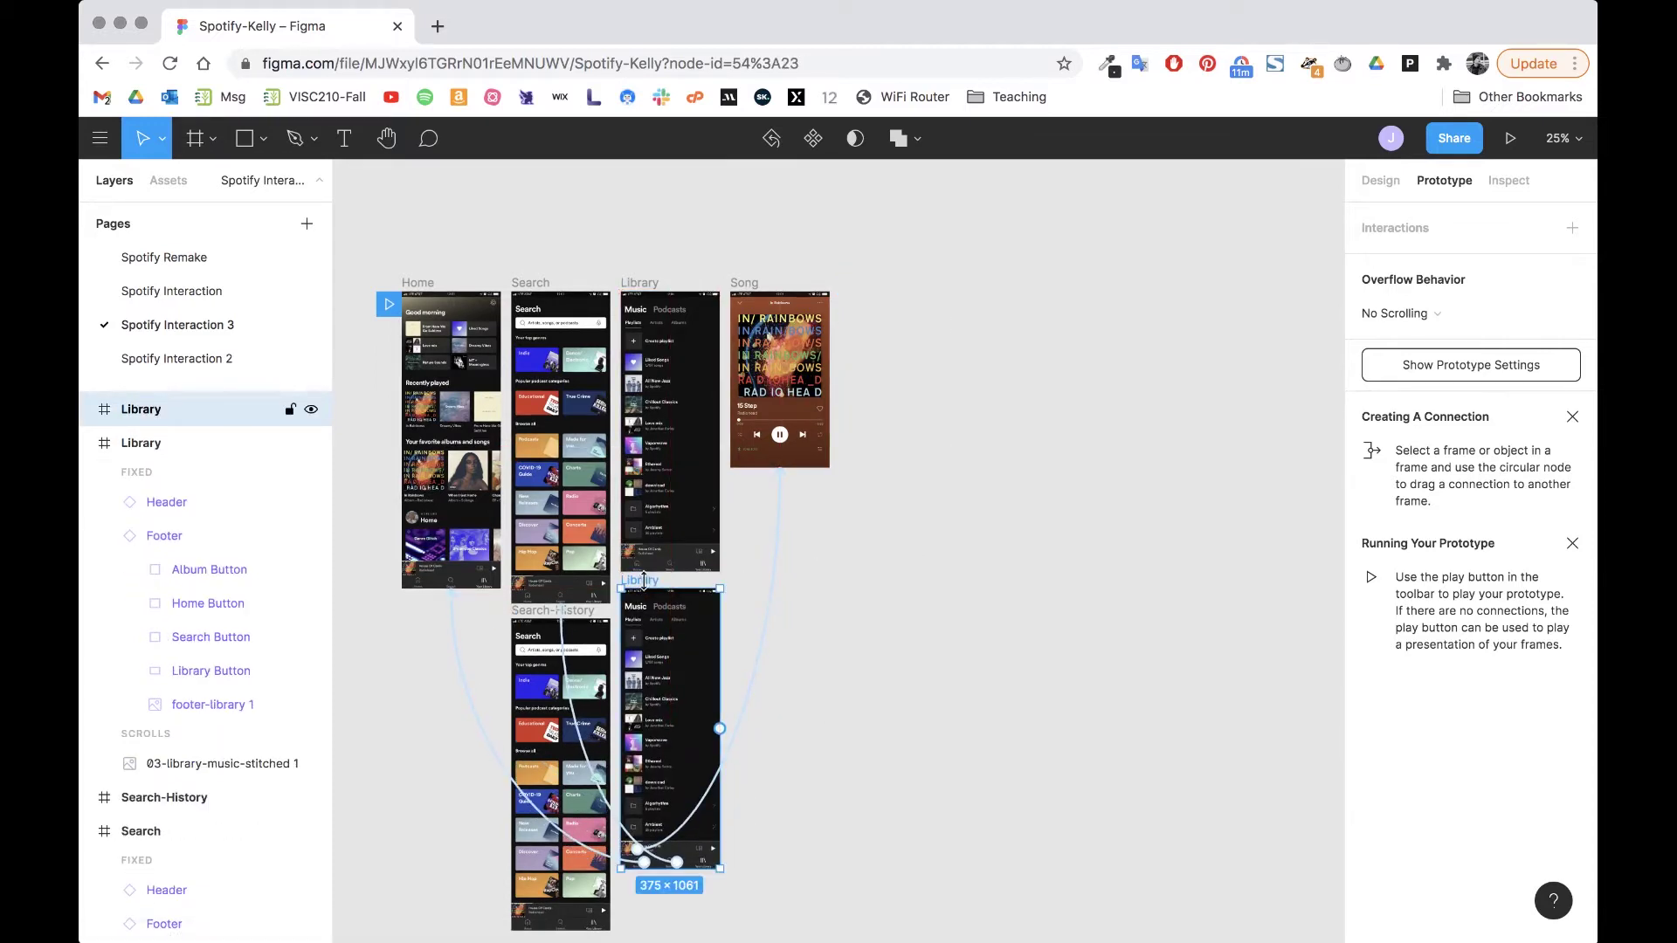
Step: Rename the copied Library frame as Library-Podcast
{"action": "key", "text": "super+r"}
{"action": "key", "text": "Right"}
{"action": "type", "text": "-"}
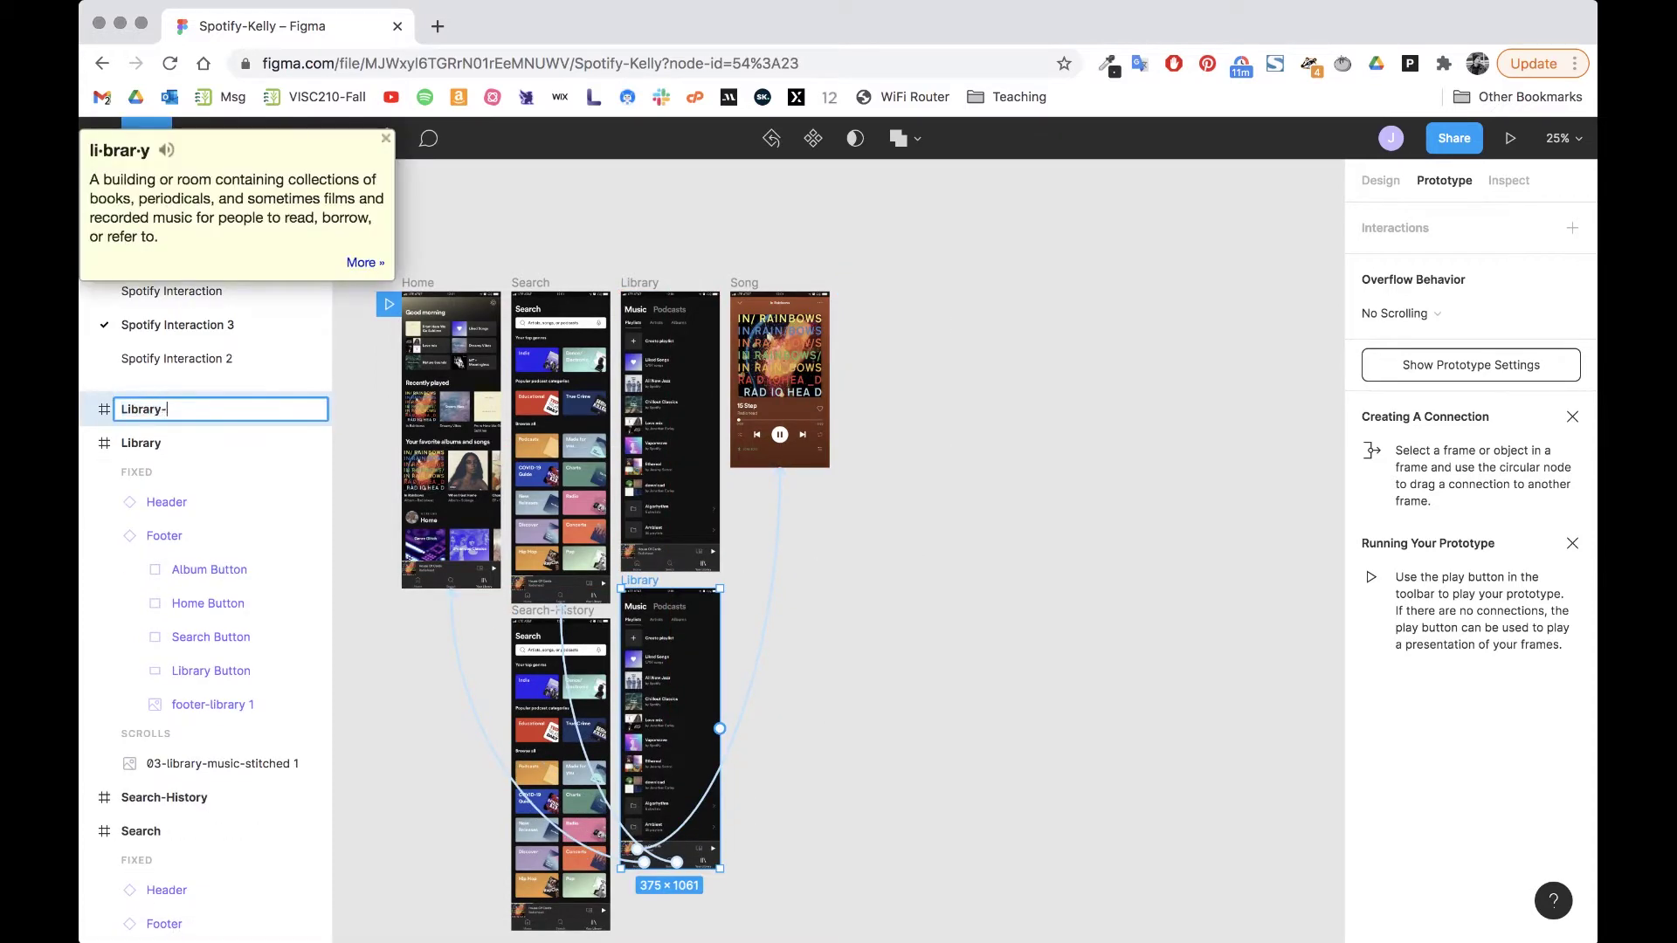
{"action": "key", "text": "Return"}
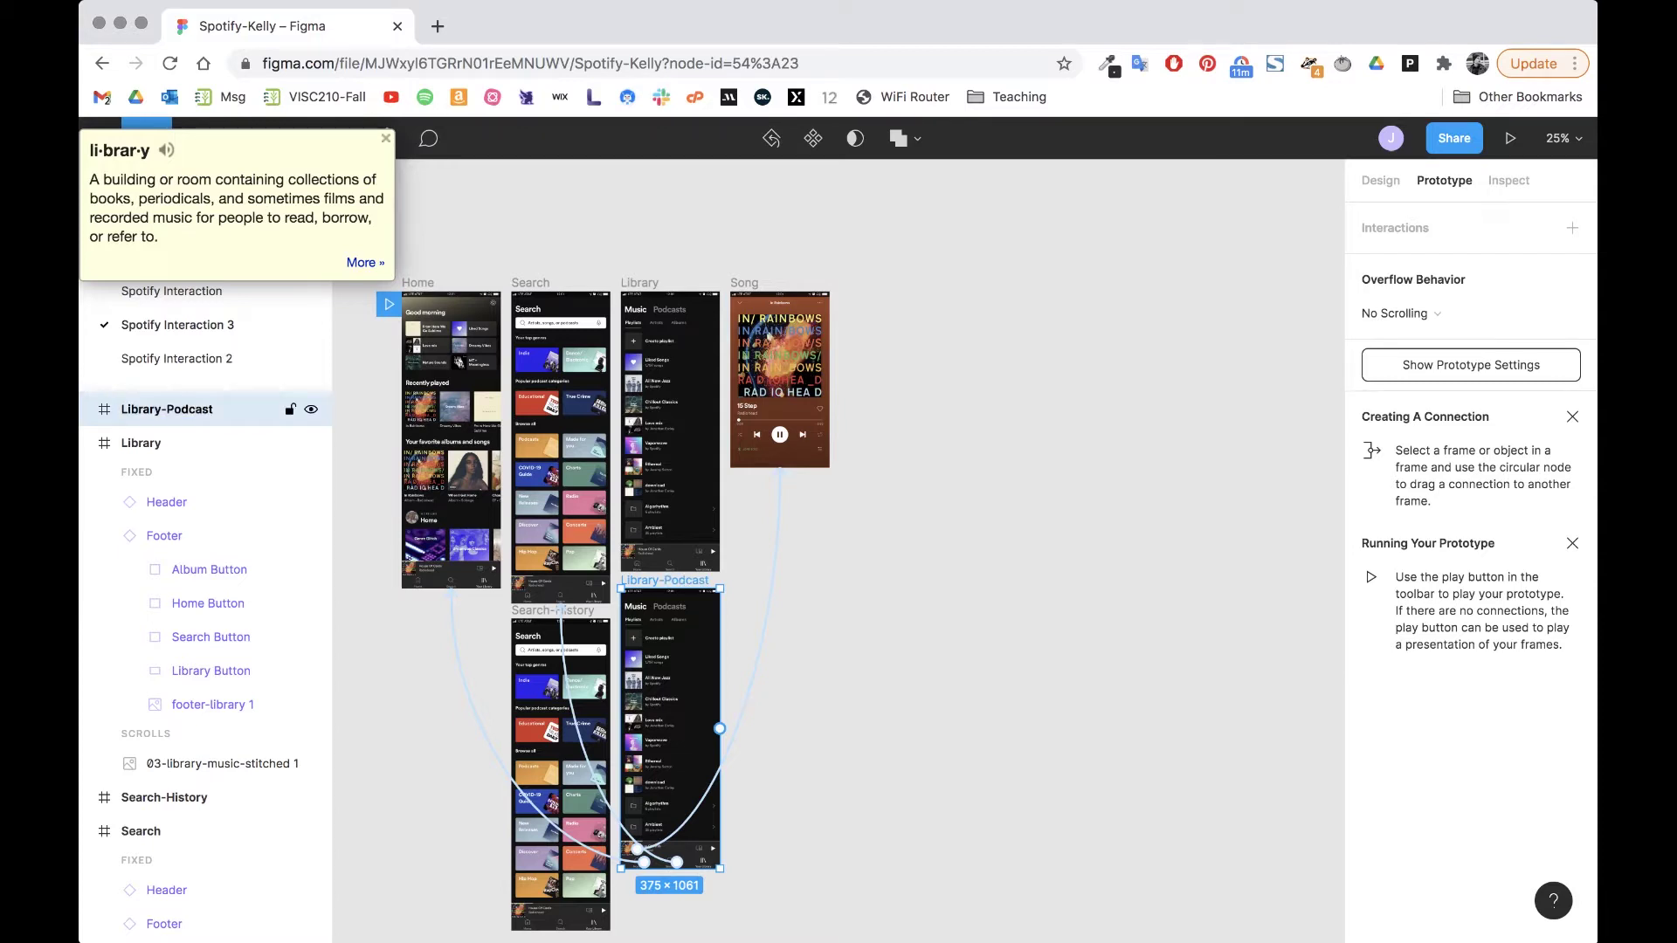
Step: Rename the original Library frame as Library-Music
{"action": "double_click", "coordinate": [142, 444]}
{"action": "key", "text": "Right"}
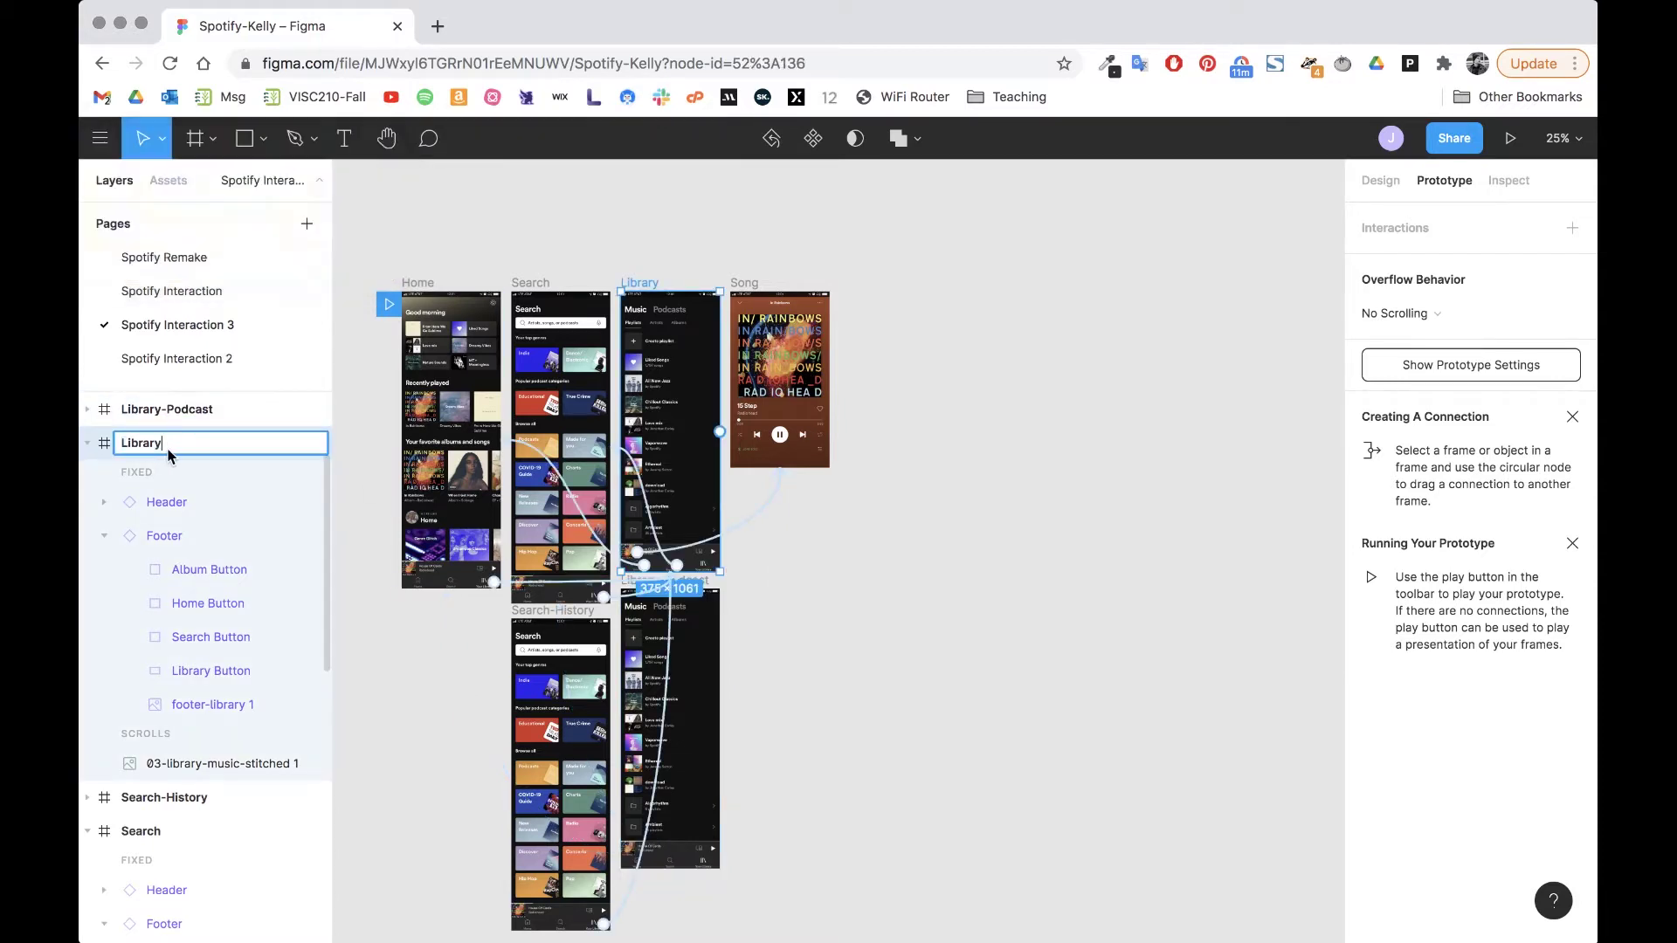
{"action": "type", "text": "-Music"}
{"action": "key", "text": "Return"}
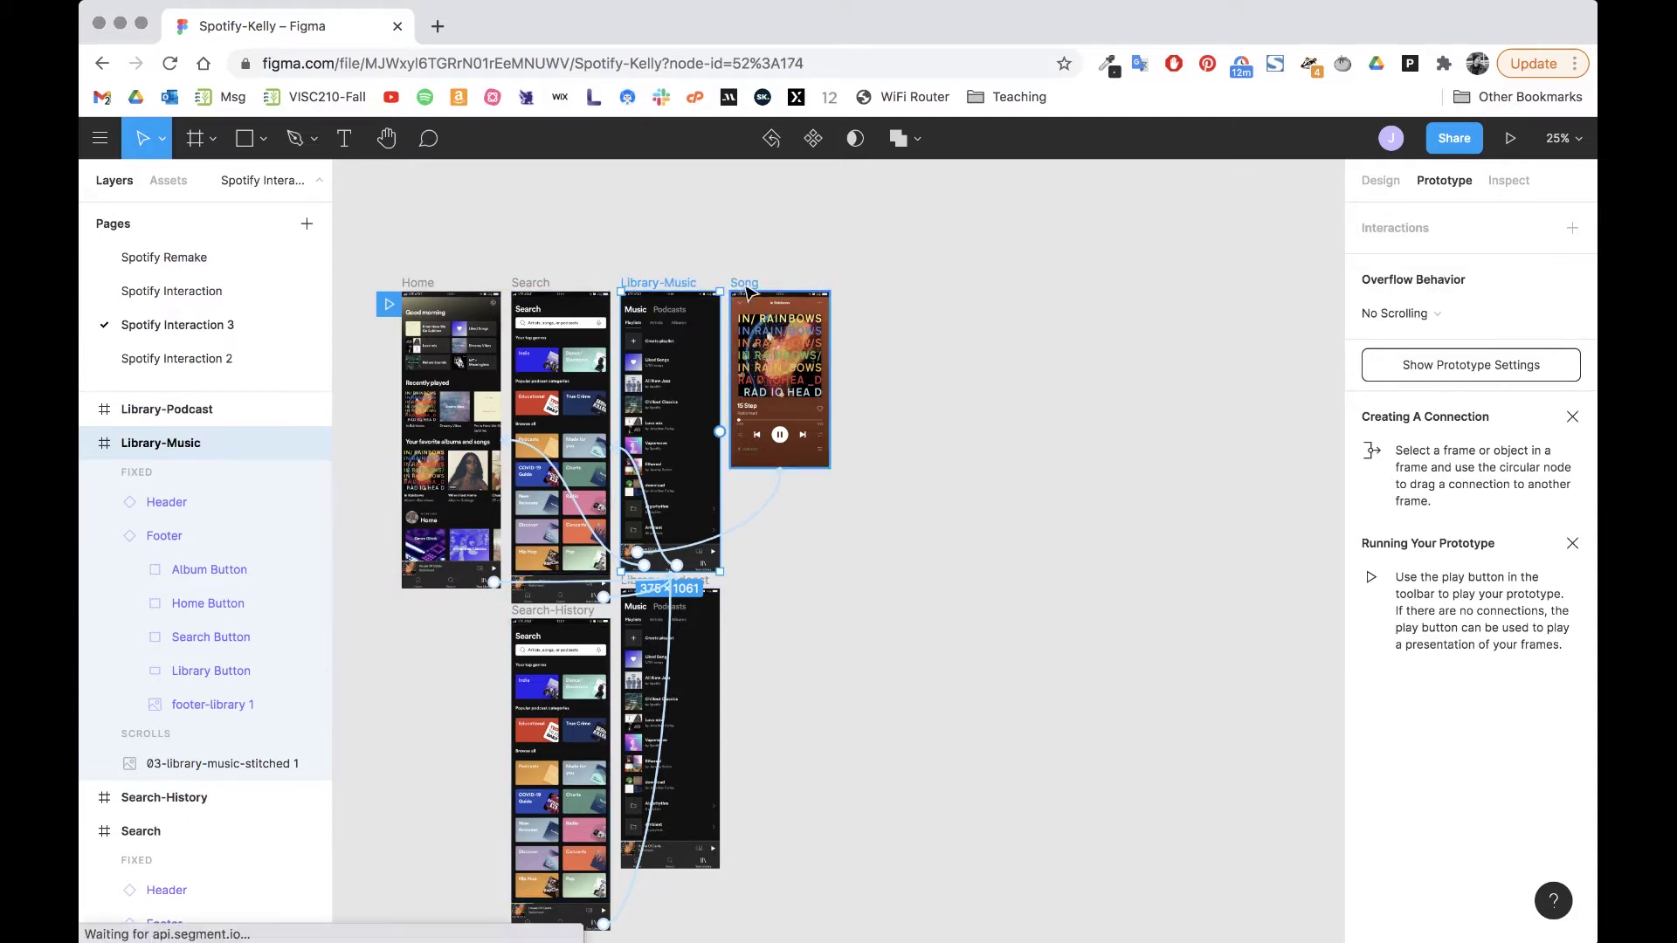
Step: Duplicate the Song frame and place the copy directly below the original, aligned with it
{"action": "left_click", "coordinate": [745, 283]}
{"action": "key", "text": "super+d"}
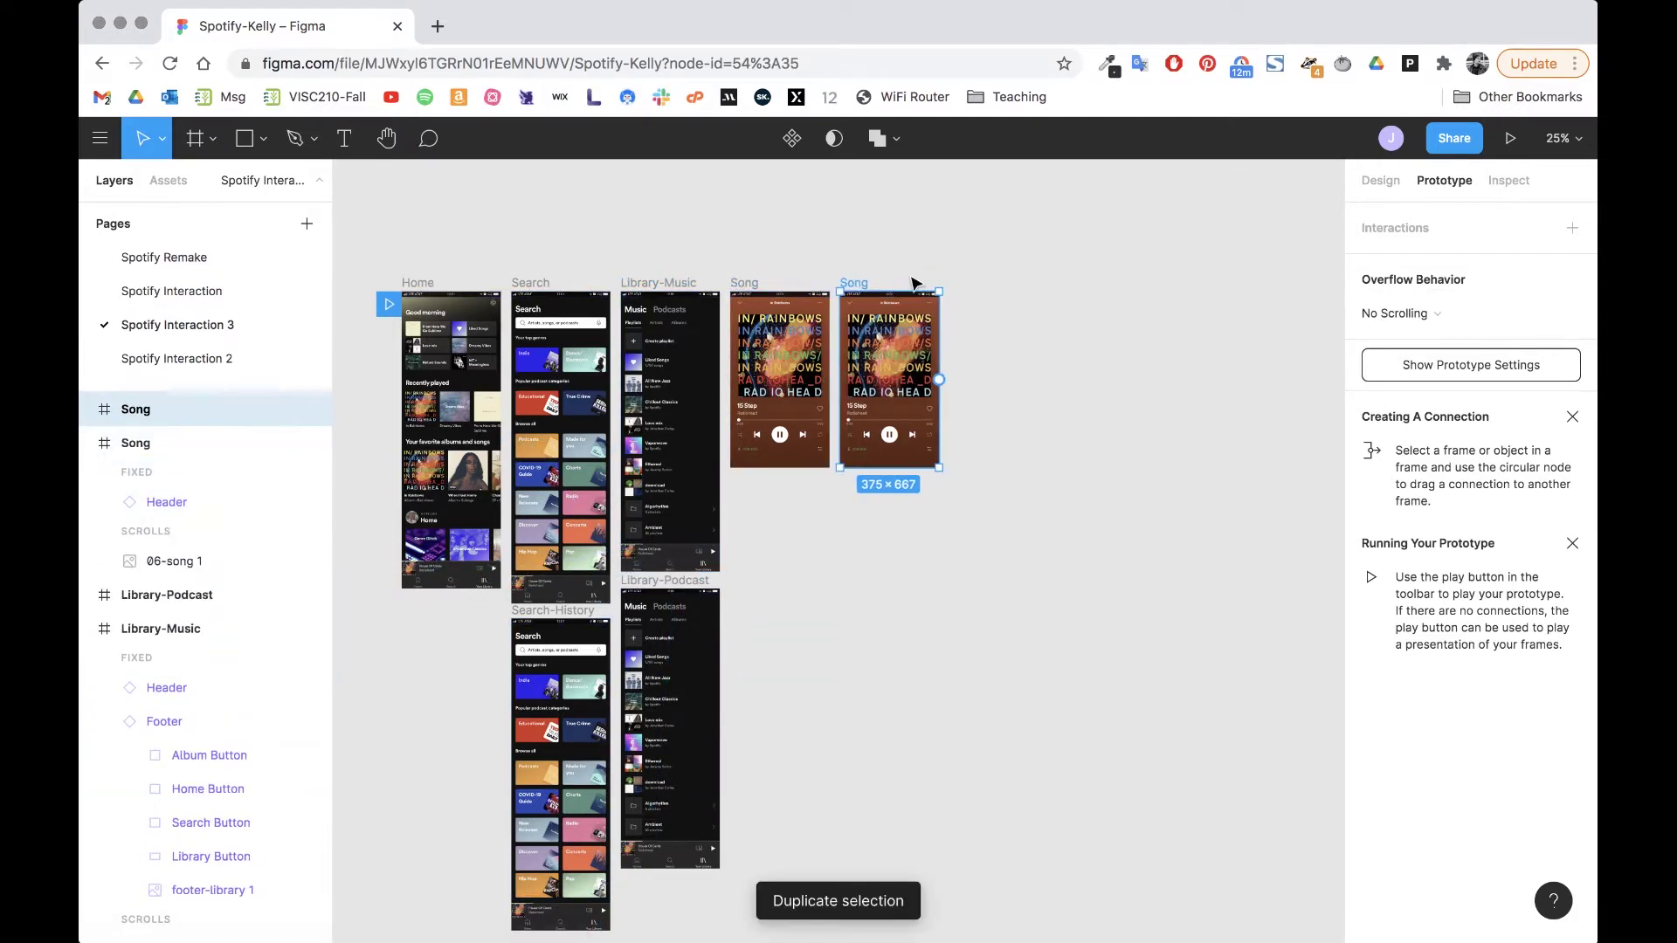
{"action": "left_click_drag", "start_coordinate": [860, 283], "coordinate": [758, 478]}
Step: Rename the copied Song frame as Album
{"action": "key", "text": "super+r"}
{"action": "key", "text": "ctrl+super+d"}
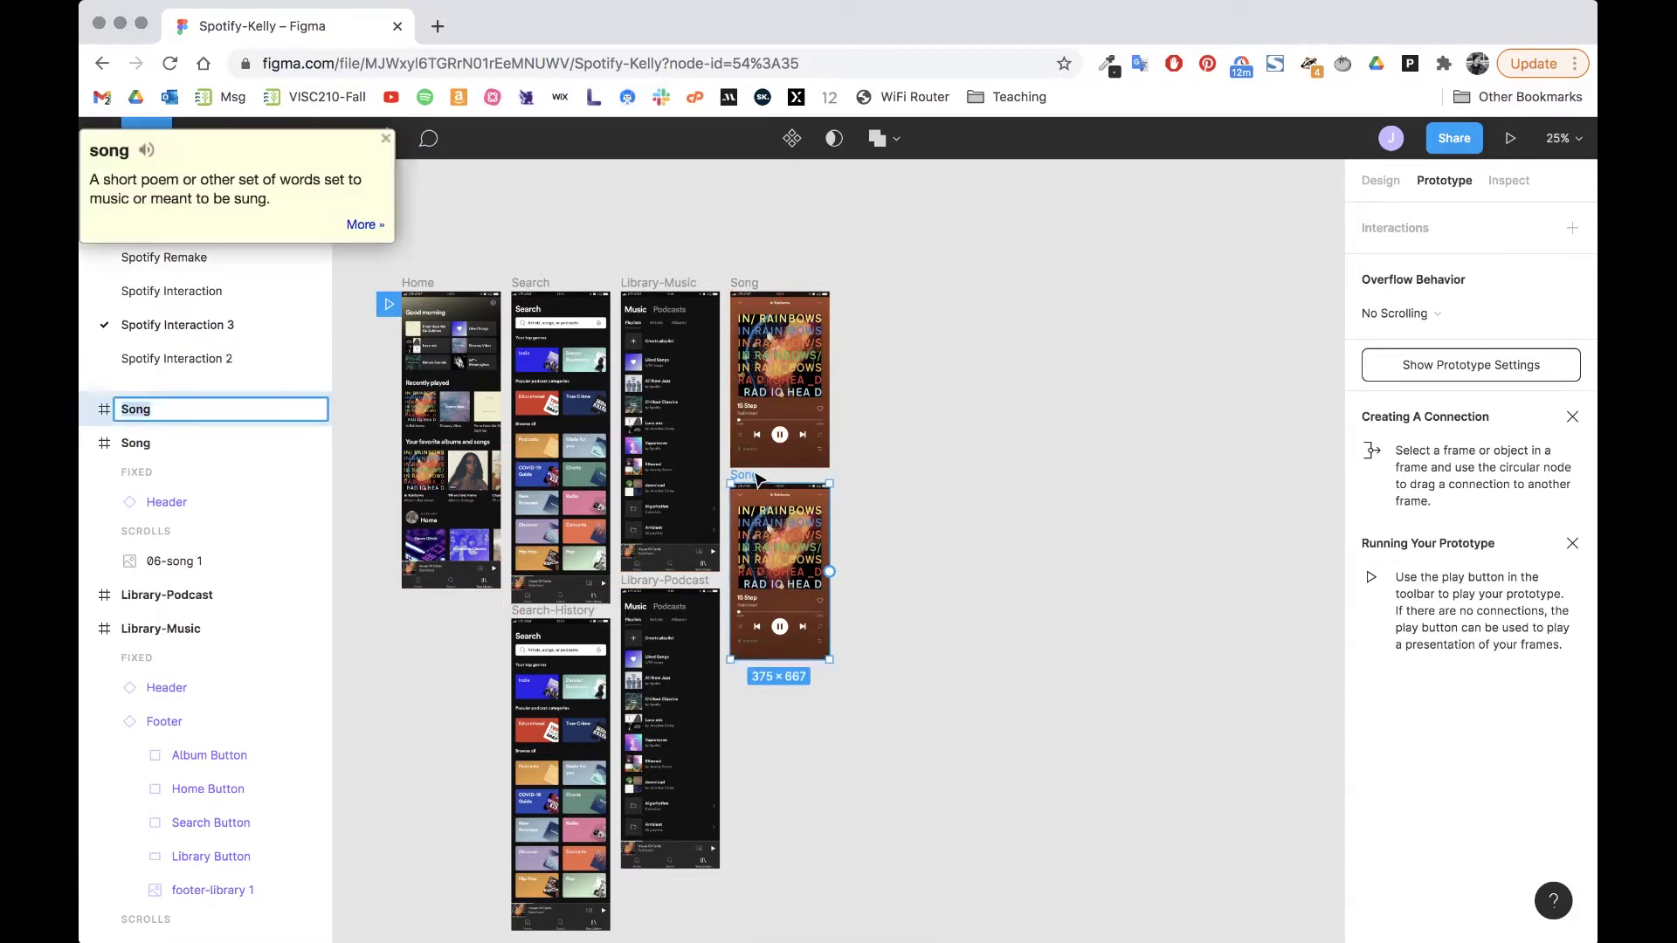
{"action": "type", "text": "Album"}
{"action": "key", "text": "Return"}
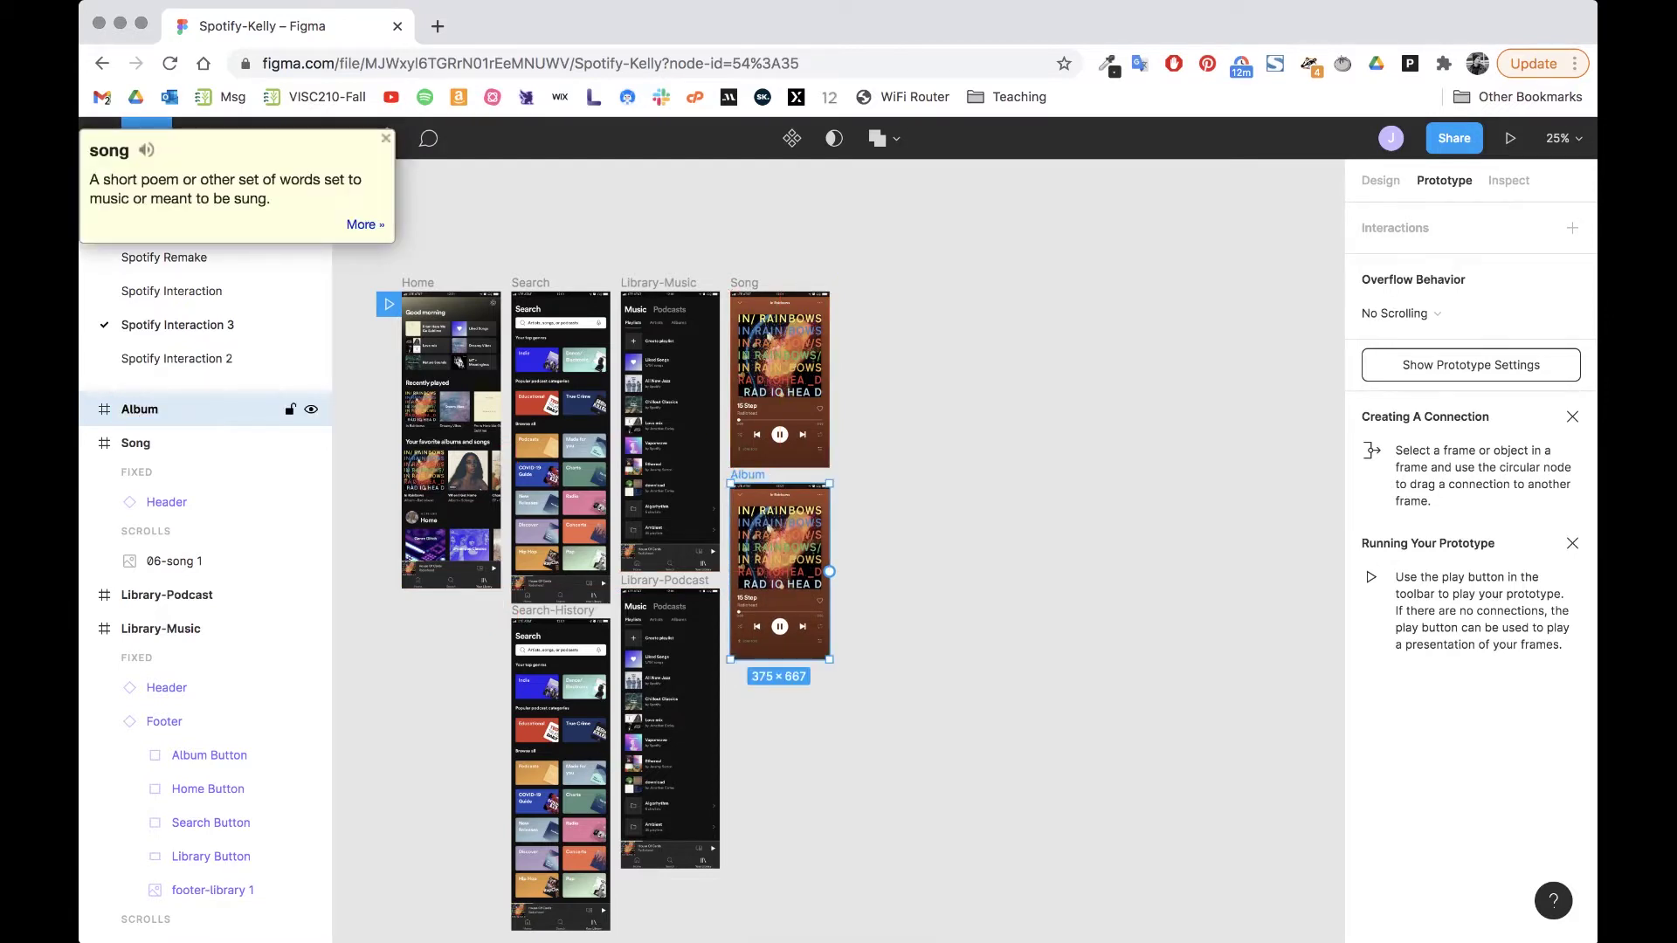
Step: Add an empty frame just below Search-History, aligned with it, and size it to 375 wide and about 262 high
{"action": "scroll", "coordinate": [869, 617], "scroll_direction": "down", "scroll_amount": 2}
{"action": "scroll", "coordinate": [865, 614], "scroll_direction": "left", "scroll_amount": 2}
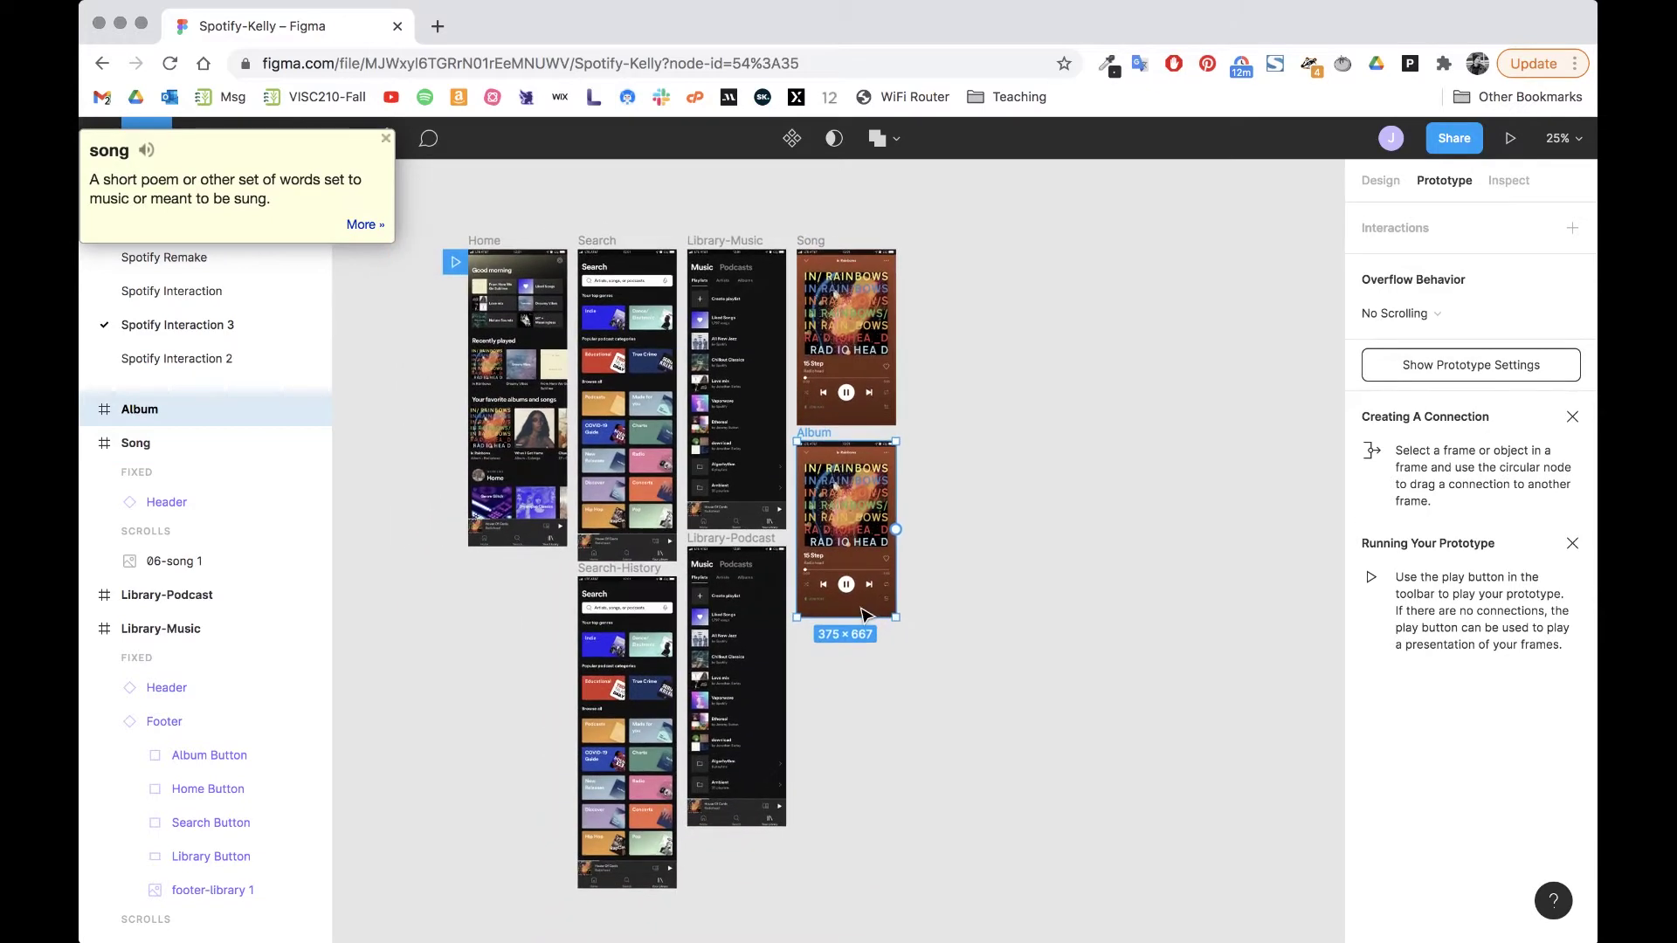
{"action": "scroll", "coordinate": [865, 614], "scroll_direction": "down", "scroll_amount": 5}
{"action": "scroll", "coordinate": [865, 614], "scroll_direction": "left", "scroll_amount": 2}
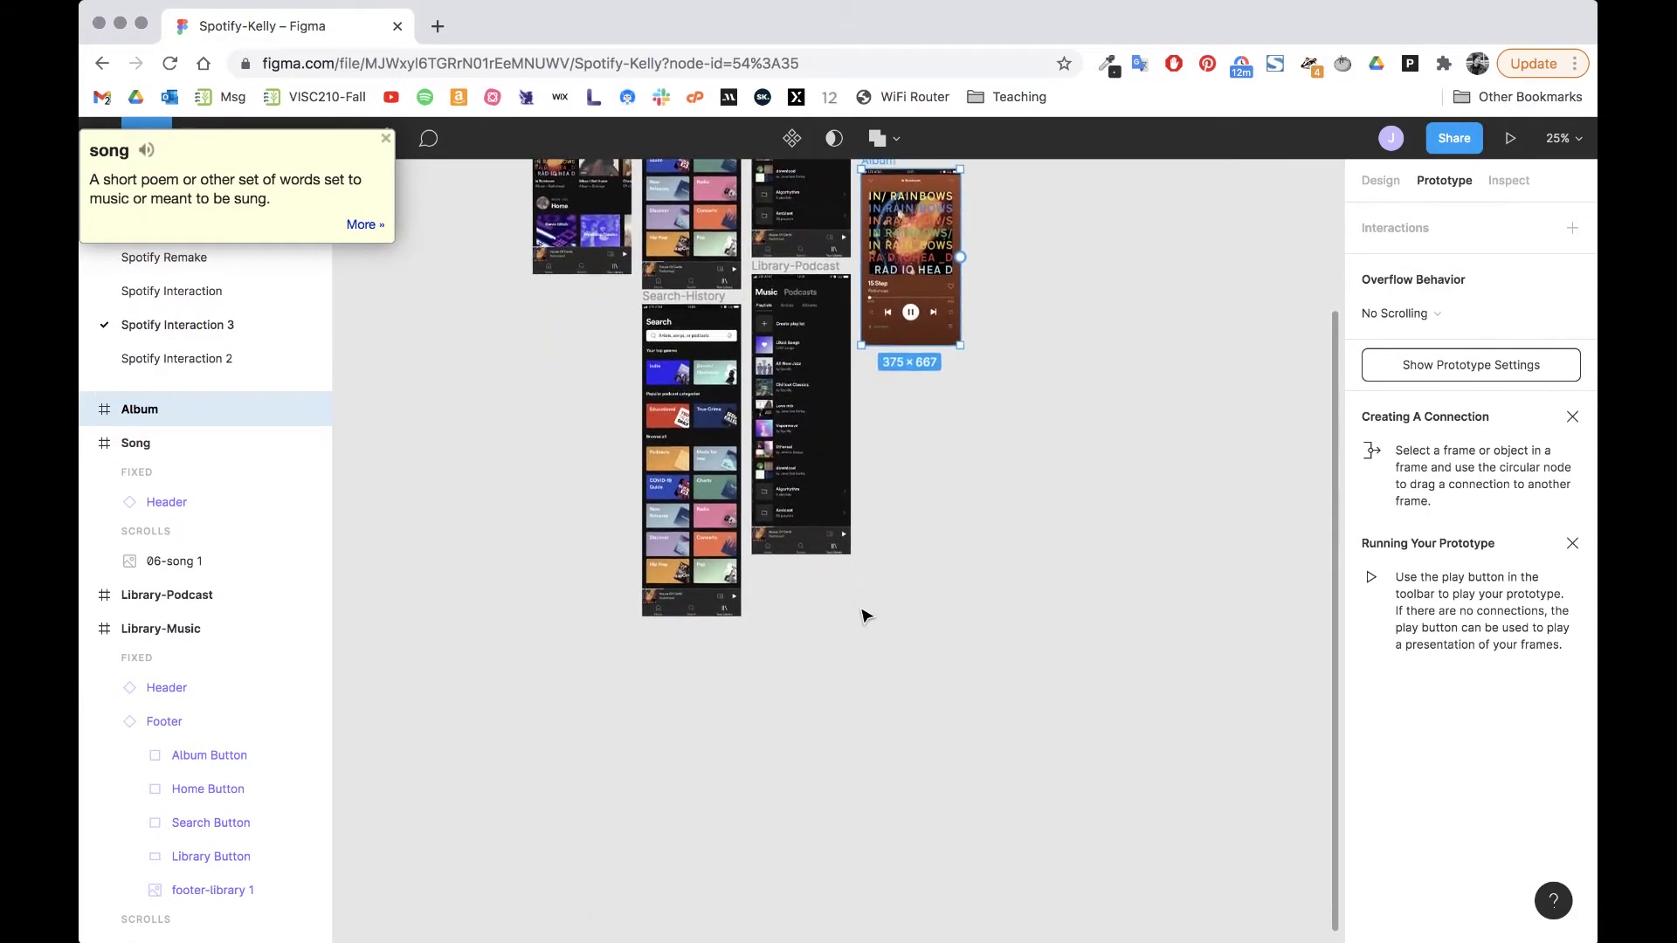
{"action": "scroll", "coordinate": [647, 629], "scroll_direction": "down", "scroll_amount": 2}
{"action": "scroll", "coordinate": [647, 628], "scroll_direction": "left", "scroll_amount": 2}
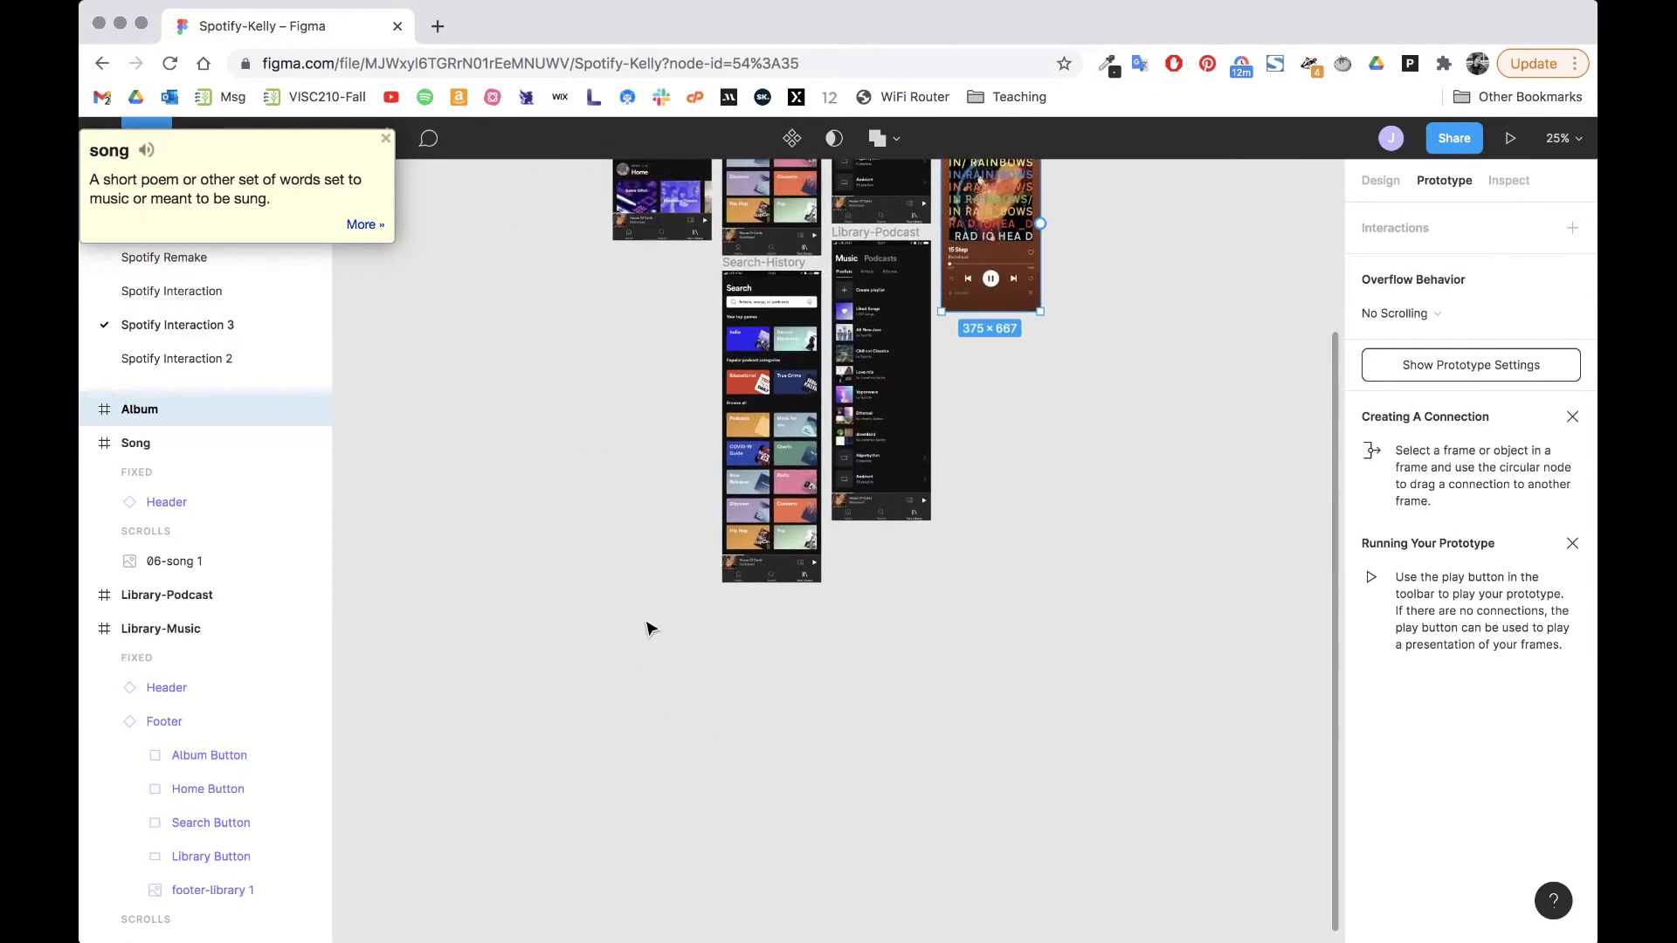
{"action": "scroll", "coordinate": [648, 626], "scroll_direction": "up", "scroll_amount": 5}
{"action": "left_click", "coordinate": [853, 667]}
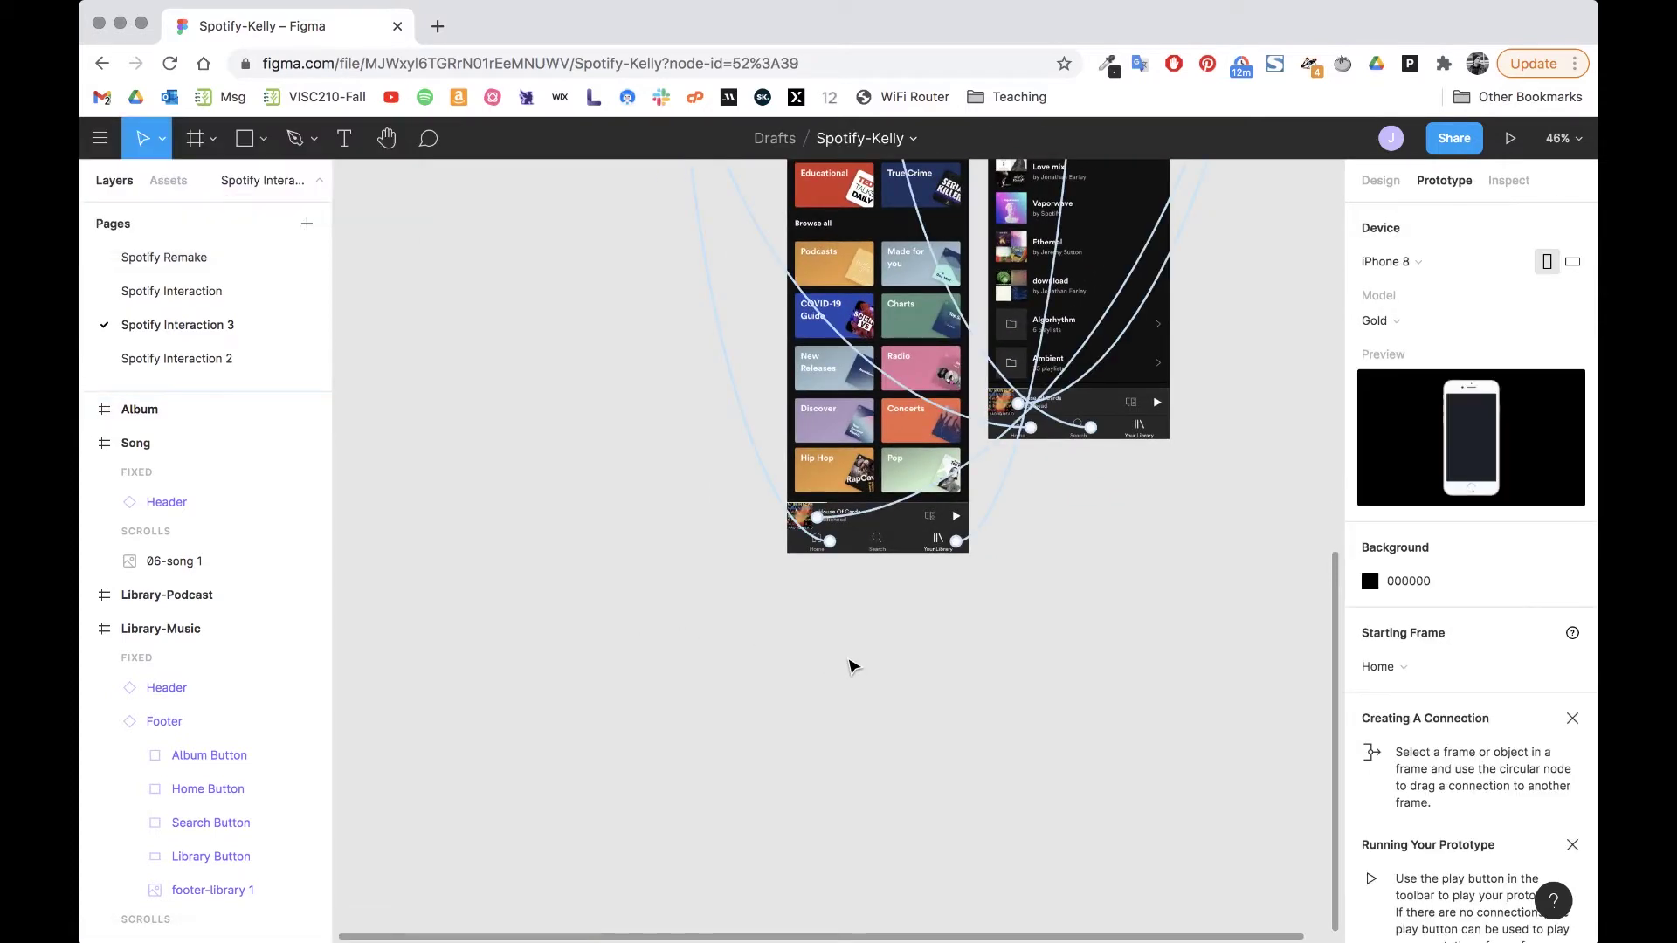
{"action": "key", "text": "f"}
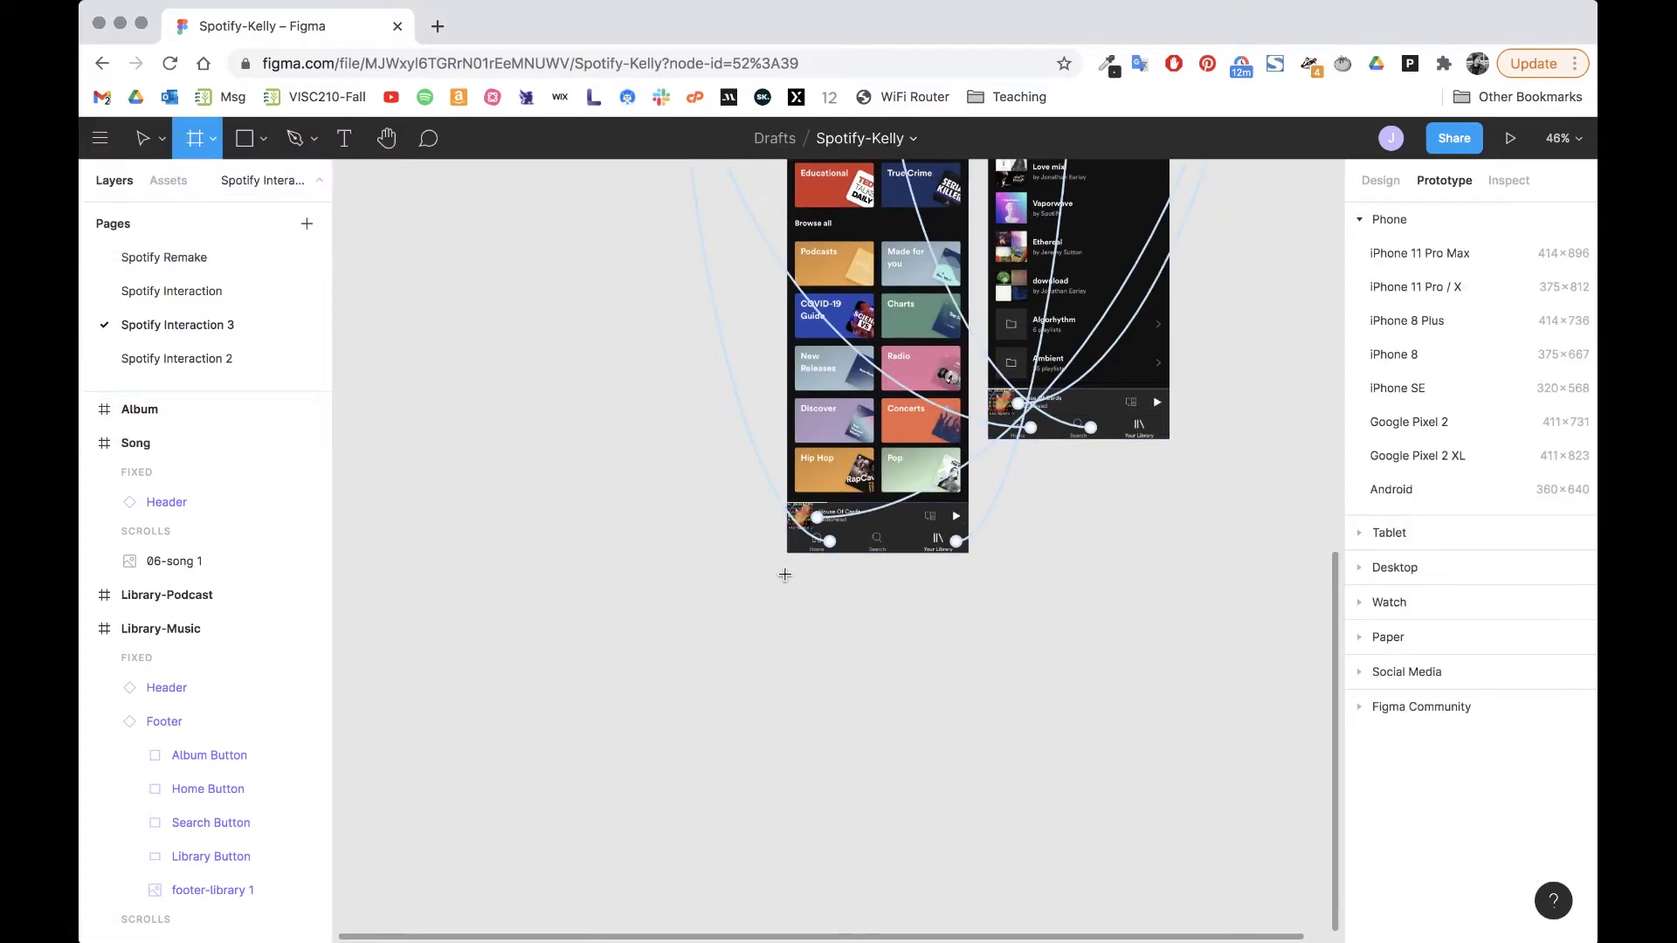
{"action": "left_click", "coordinate": [789, 575]}
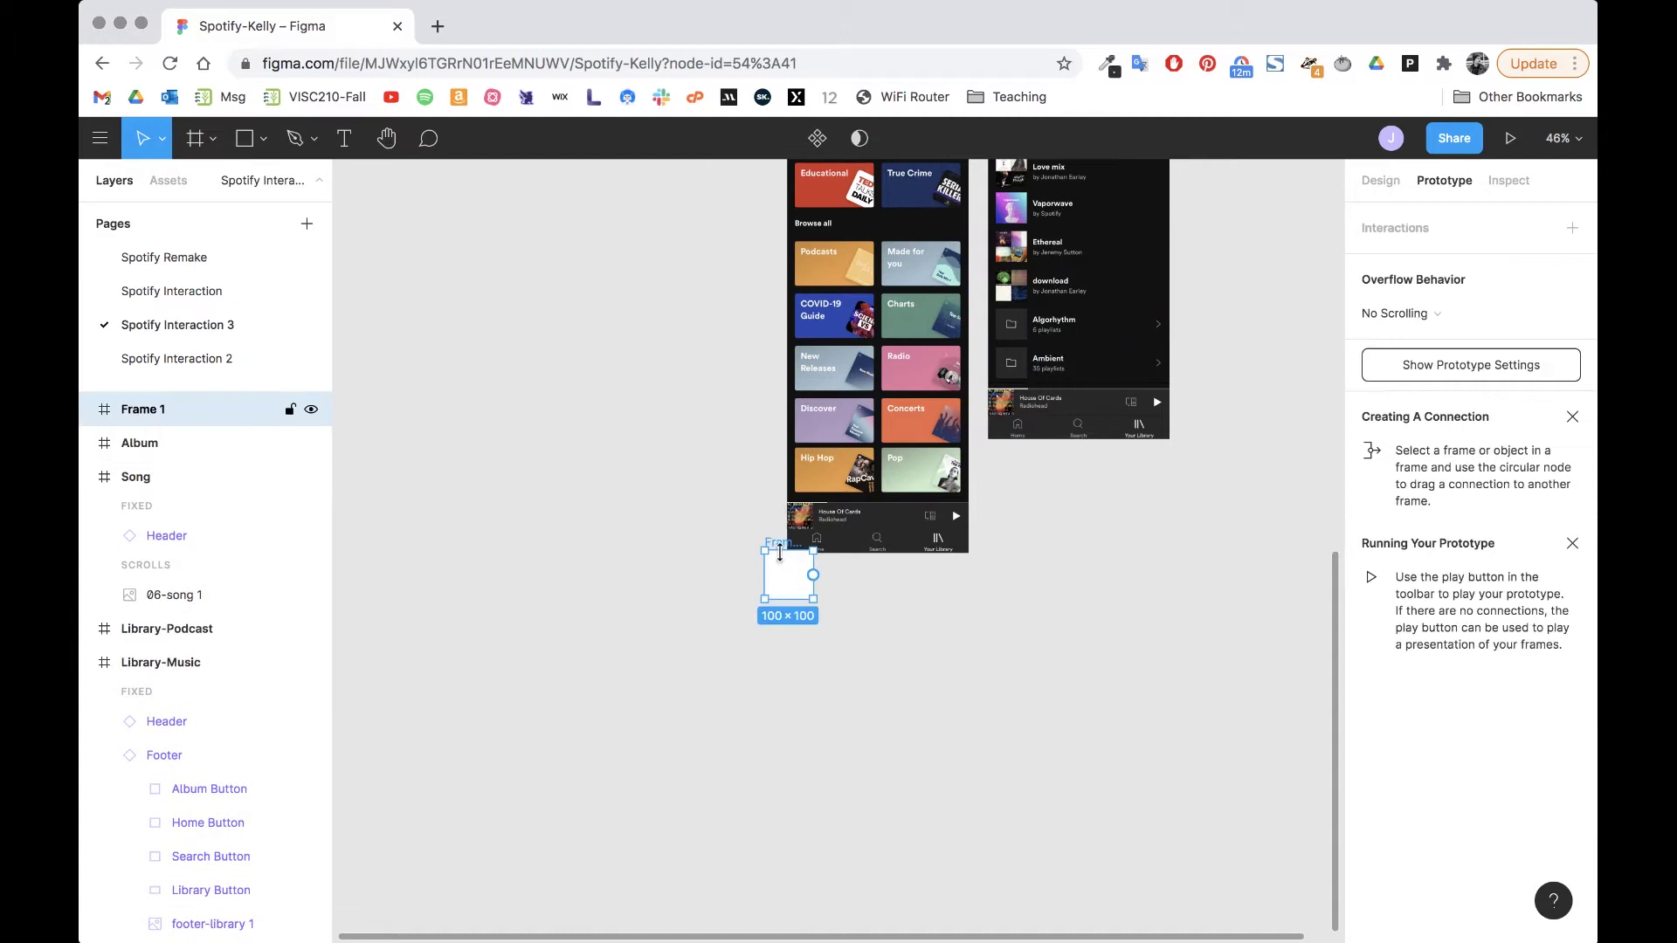
{"action": "left_click_drag", "start_coordinate": [786, 577], "coordinate": [972, 598]}
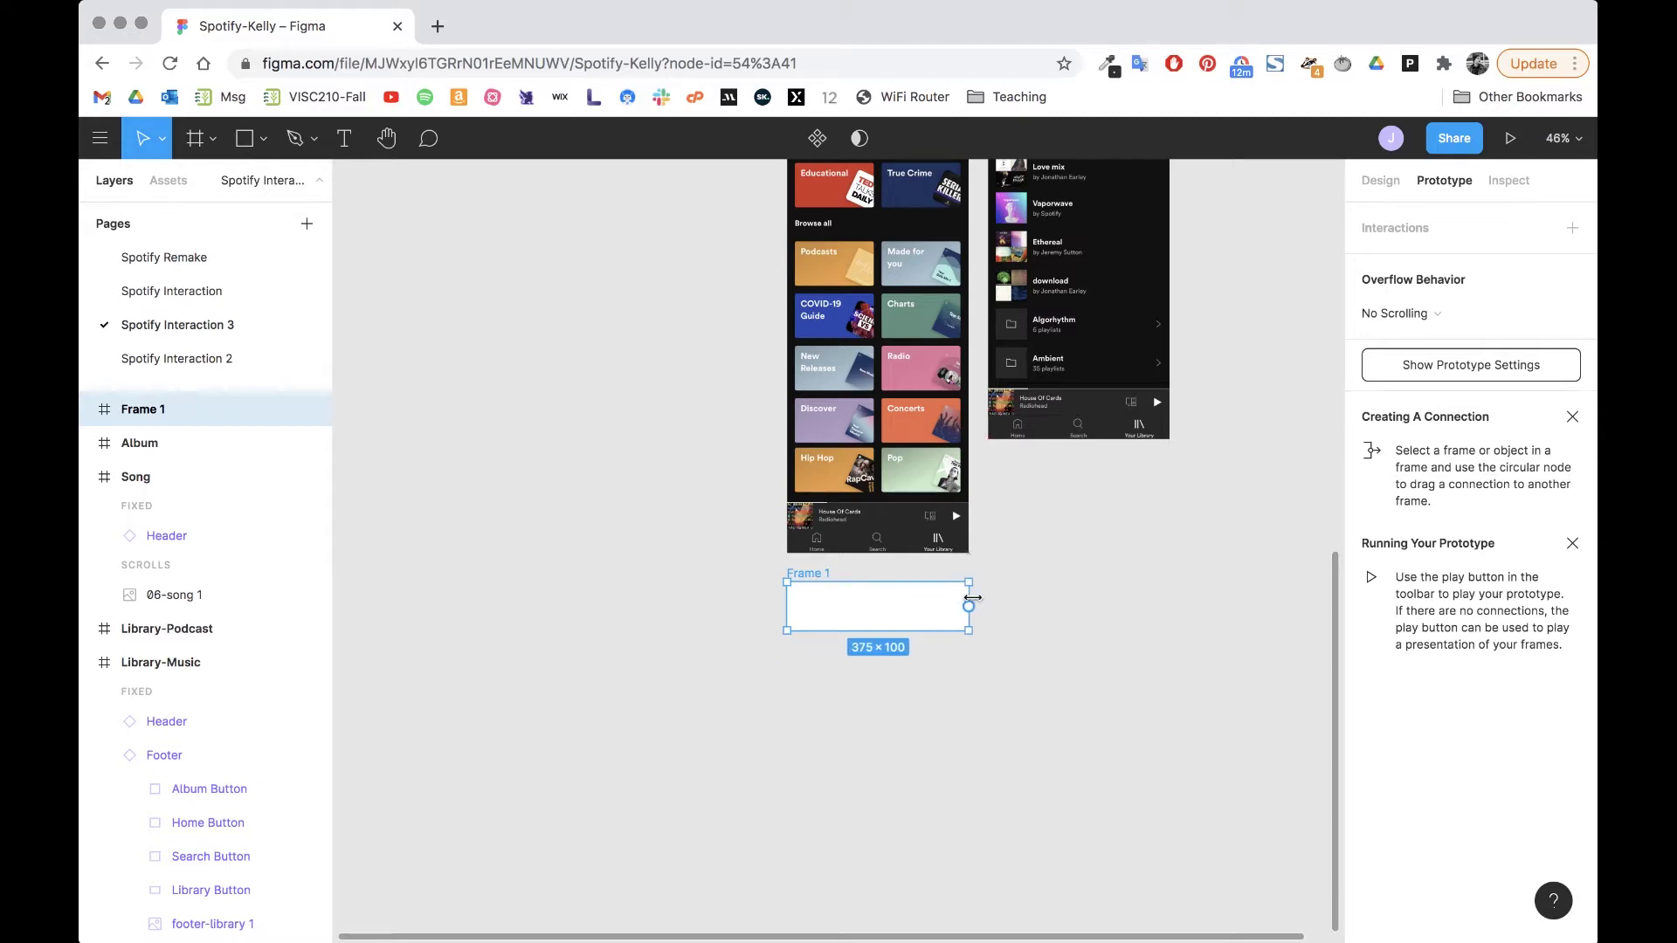
{"action": "left_click_drag", "start_coordinate": [888, 632], "coordinate": [875, 709]}
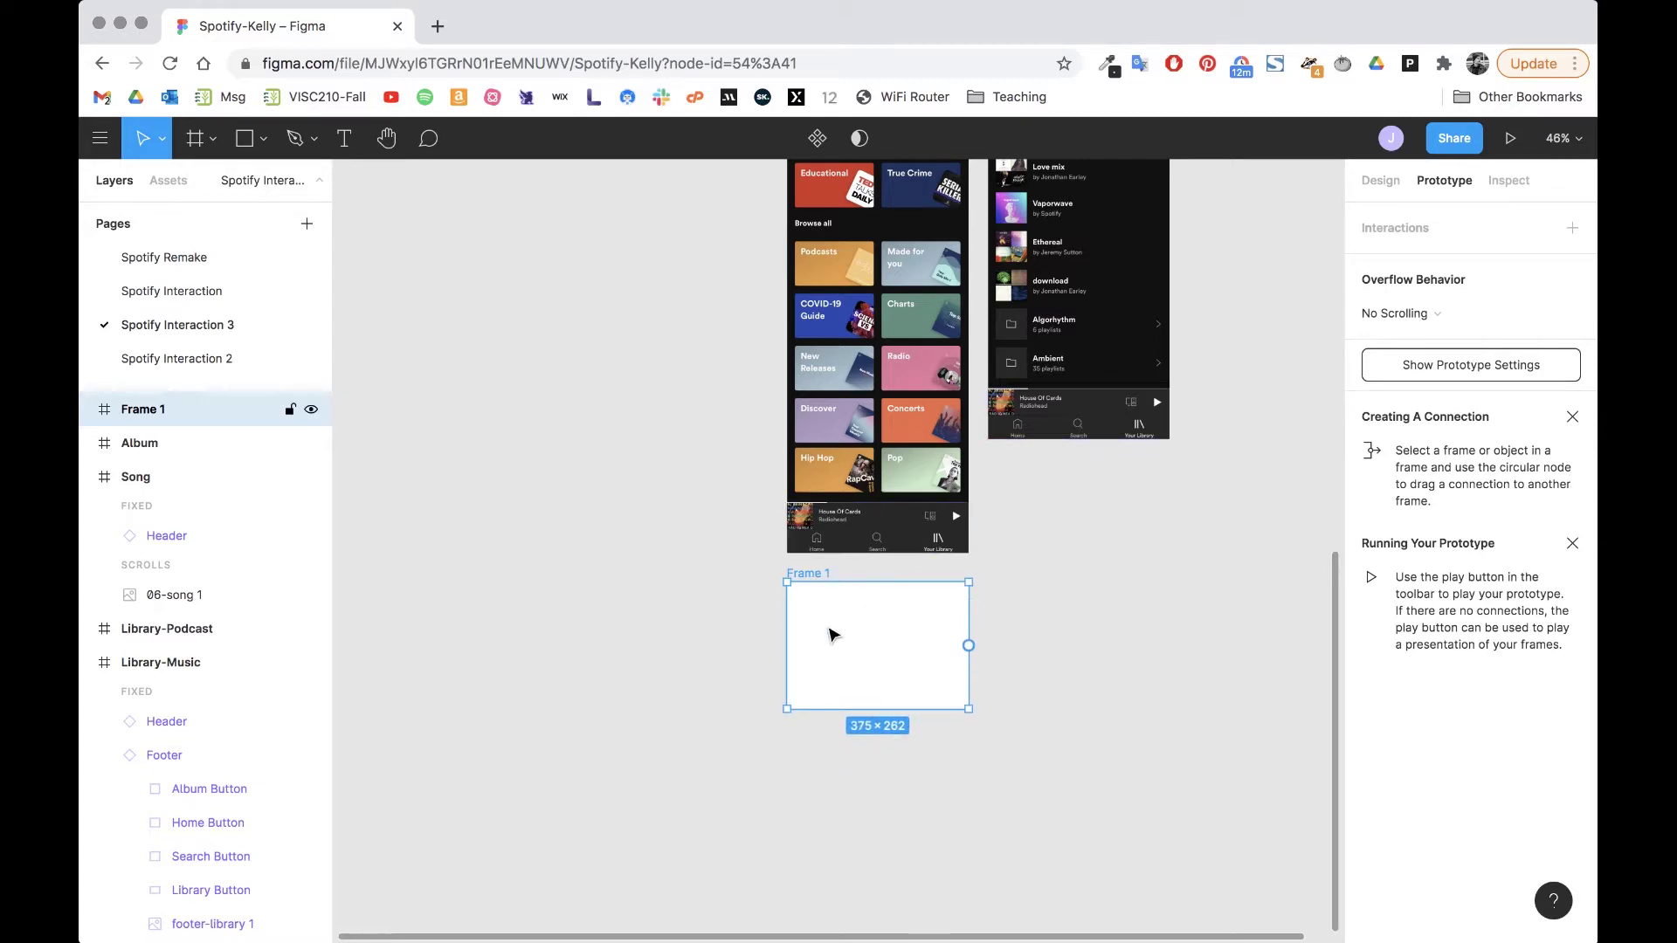
Step: Rename the new empty frame below Search-History as Keyboard
{"action": "scroll", "coordinate": [829, 635], "scroll_direction": "up", "scroll_amount": 5}
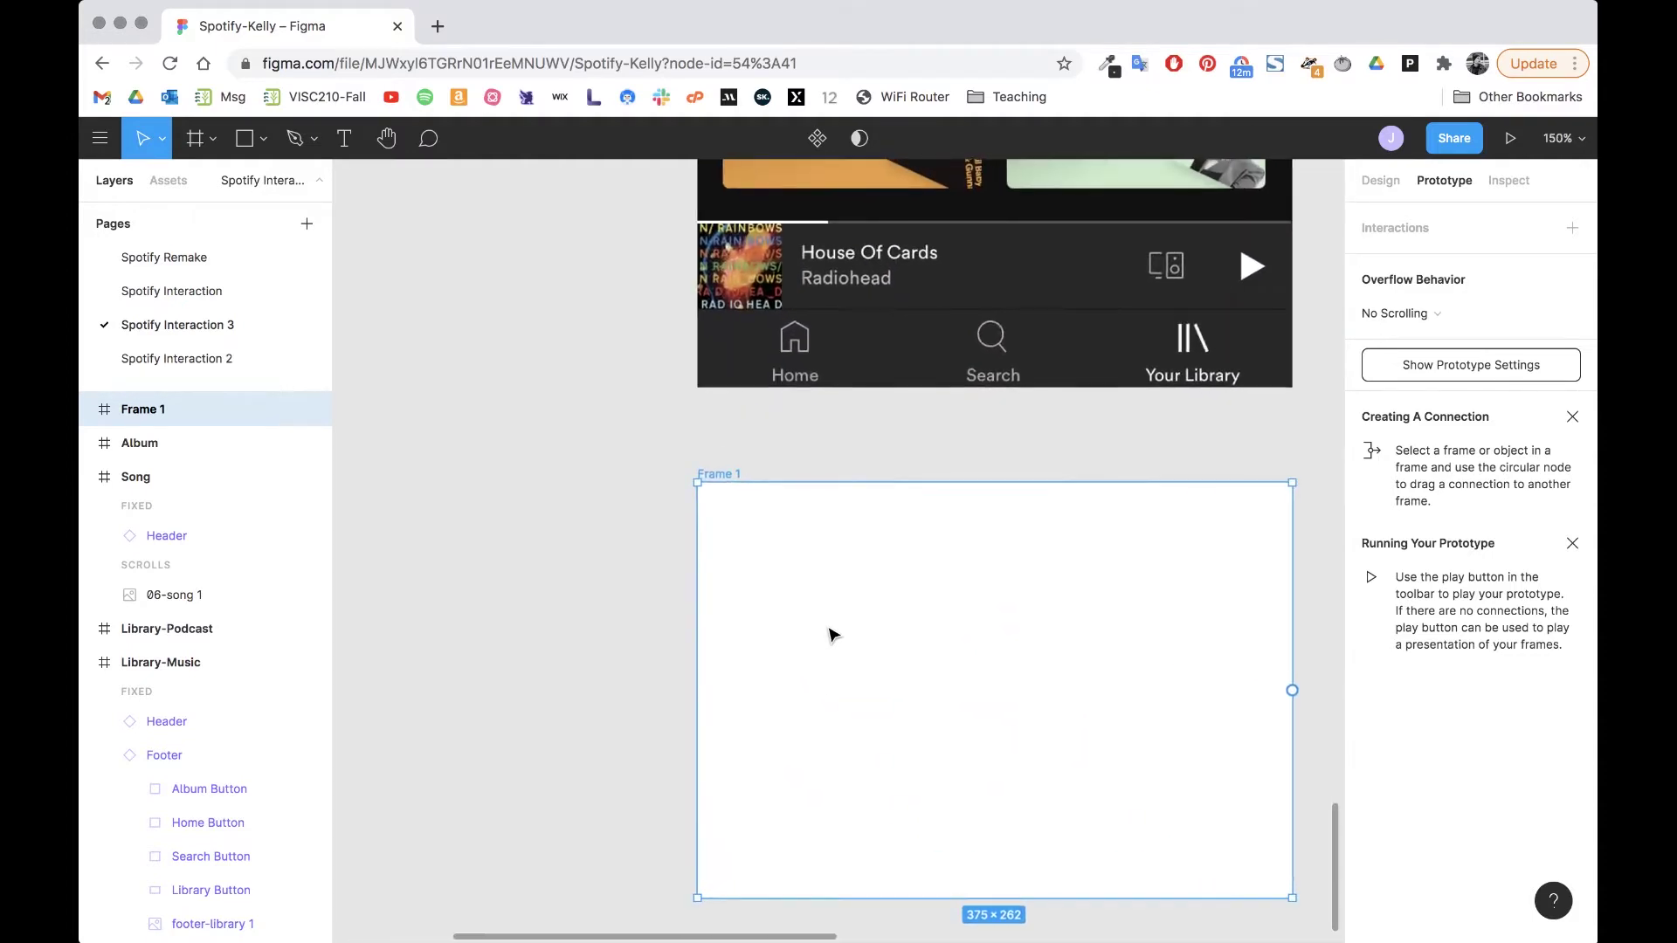
{"action": "key", "text": "super+r"}
{"action": "type", "text": "K"}
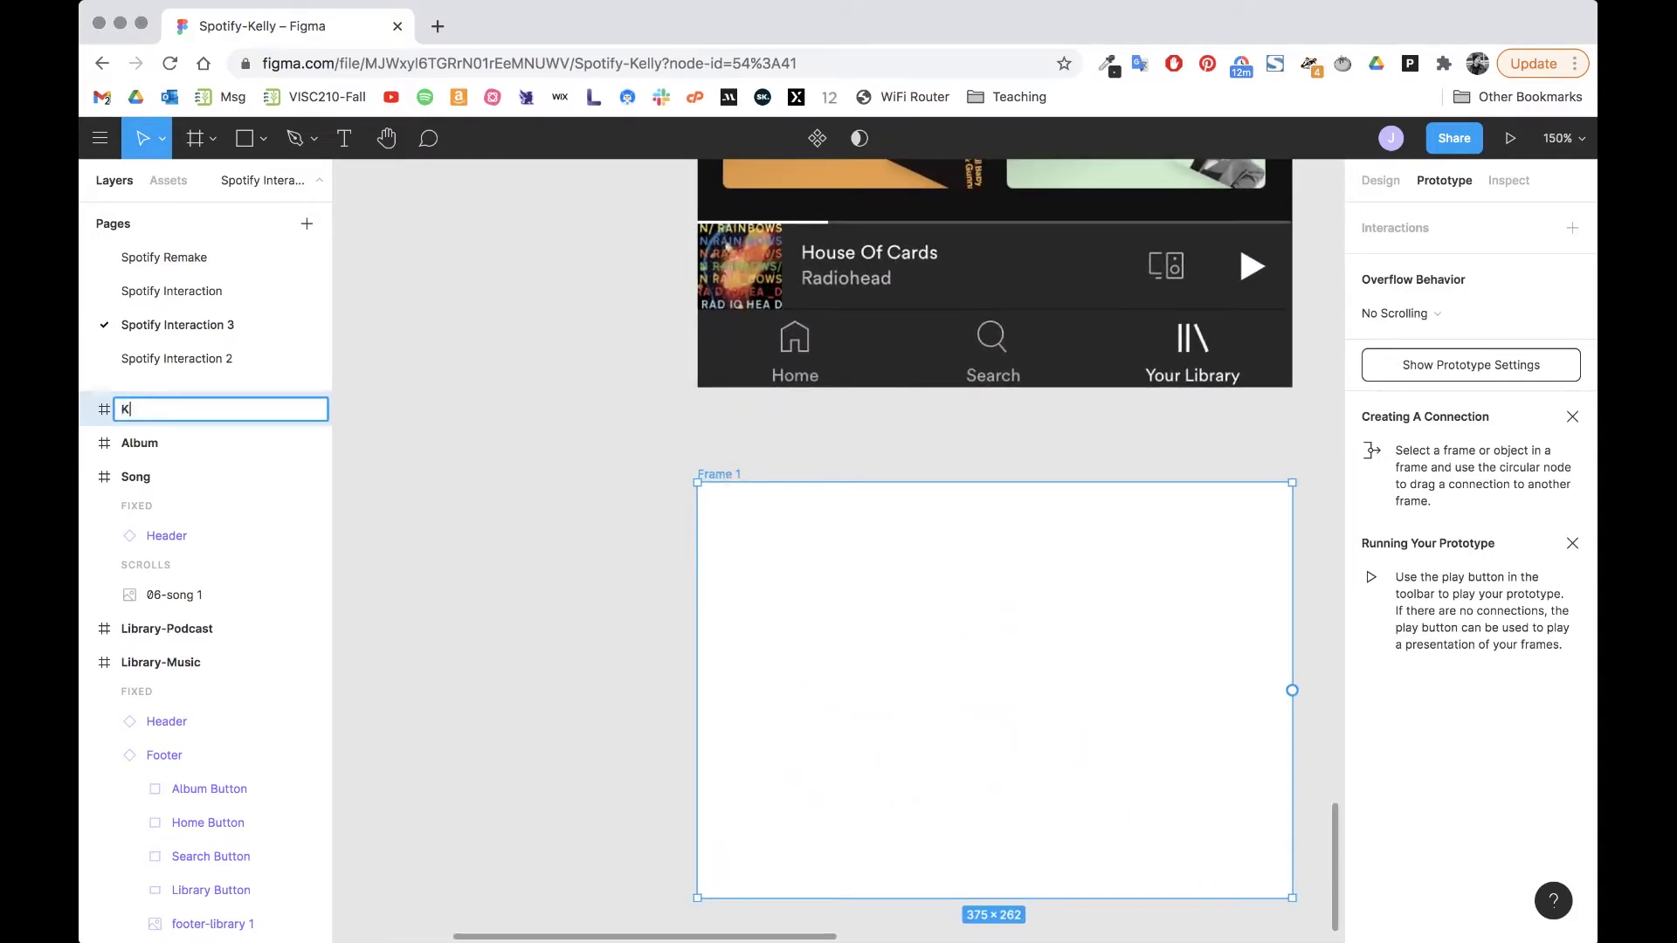
{"action": "key", "text": "Return"}
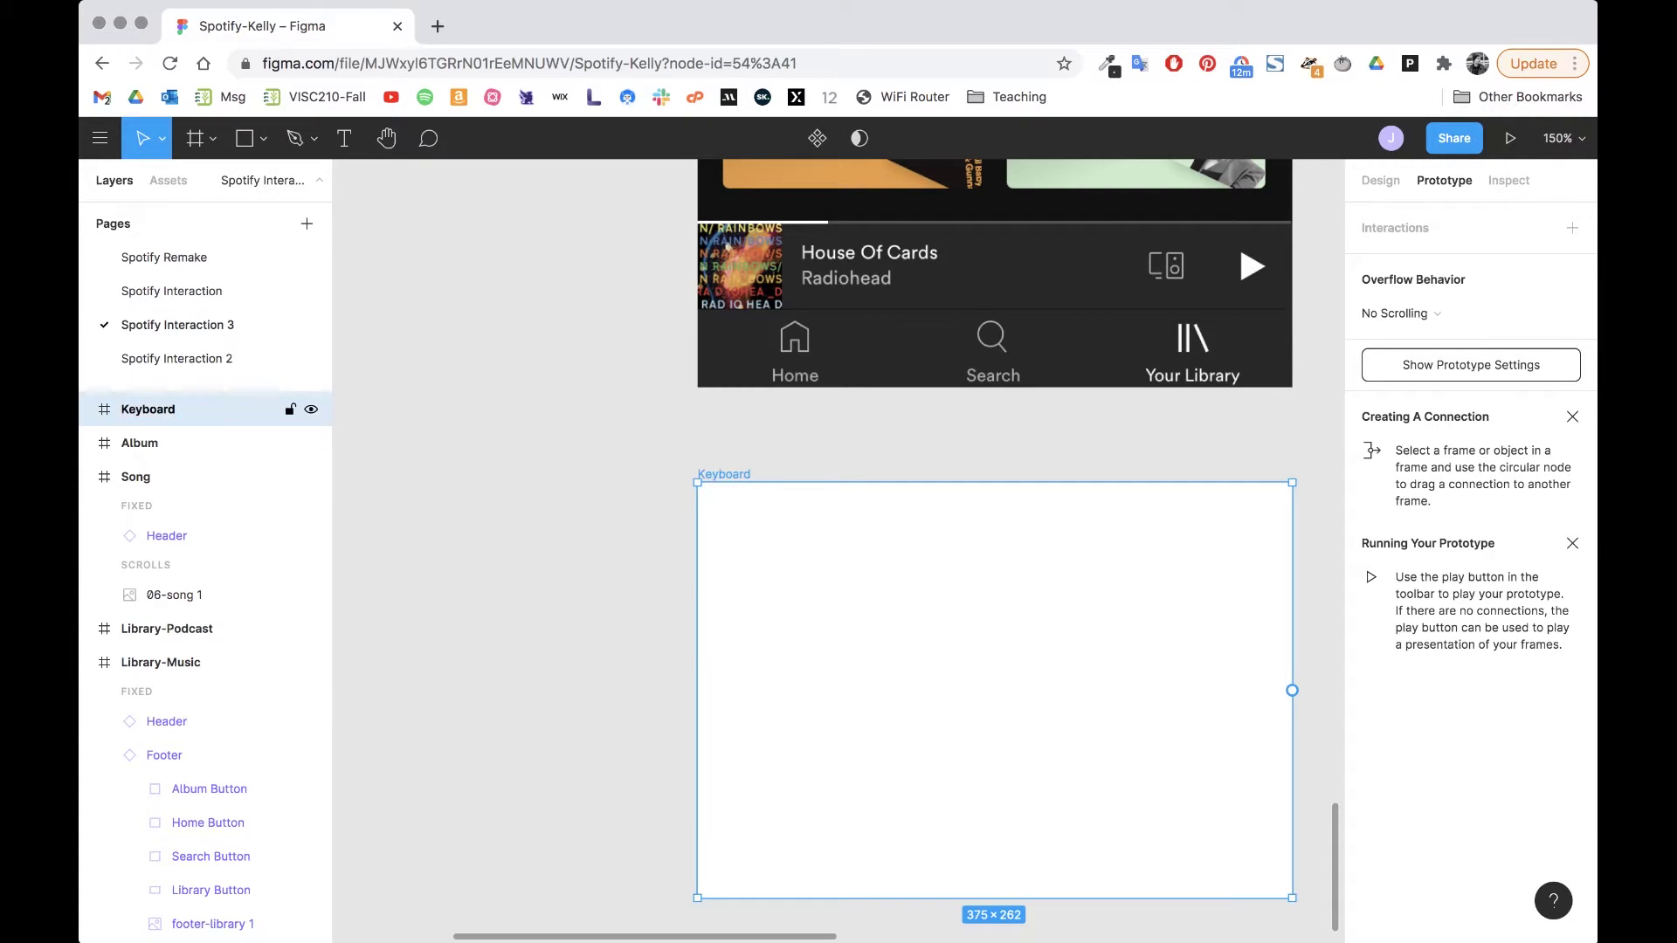
Step: Delete the copied content images from the Search-History, Library-Podcast and Album frames, keeping their fixed headers and footers
{"action": "scroll", "coordinate": [842, 617], "scroll_direction": "down", "scroll_amount": 10}
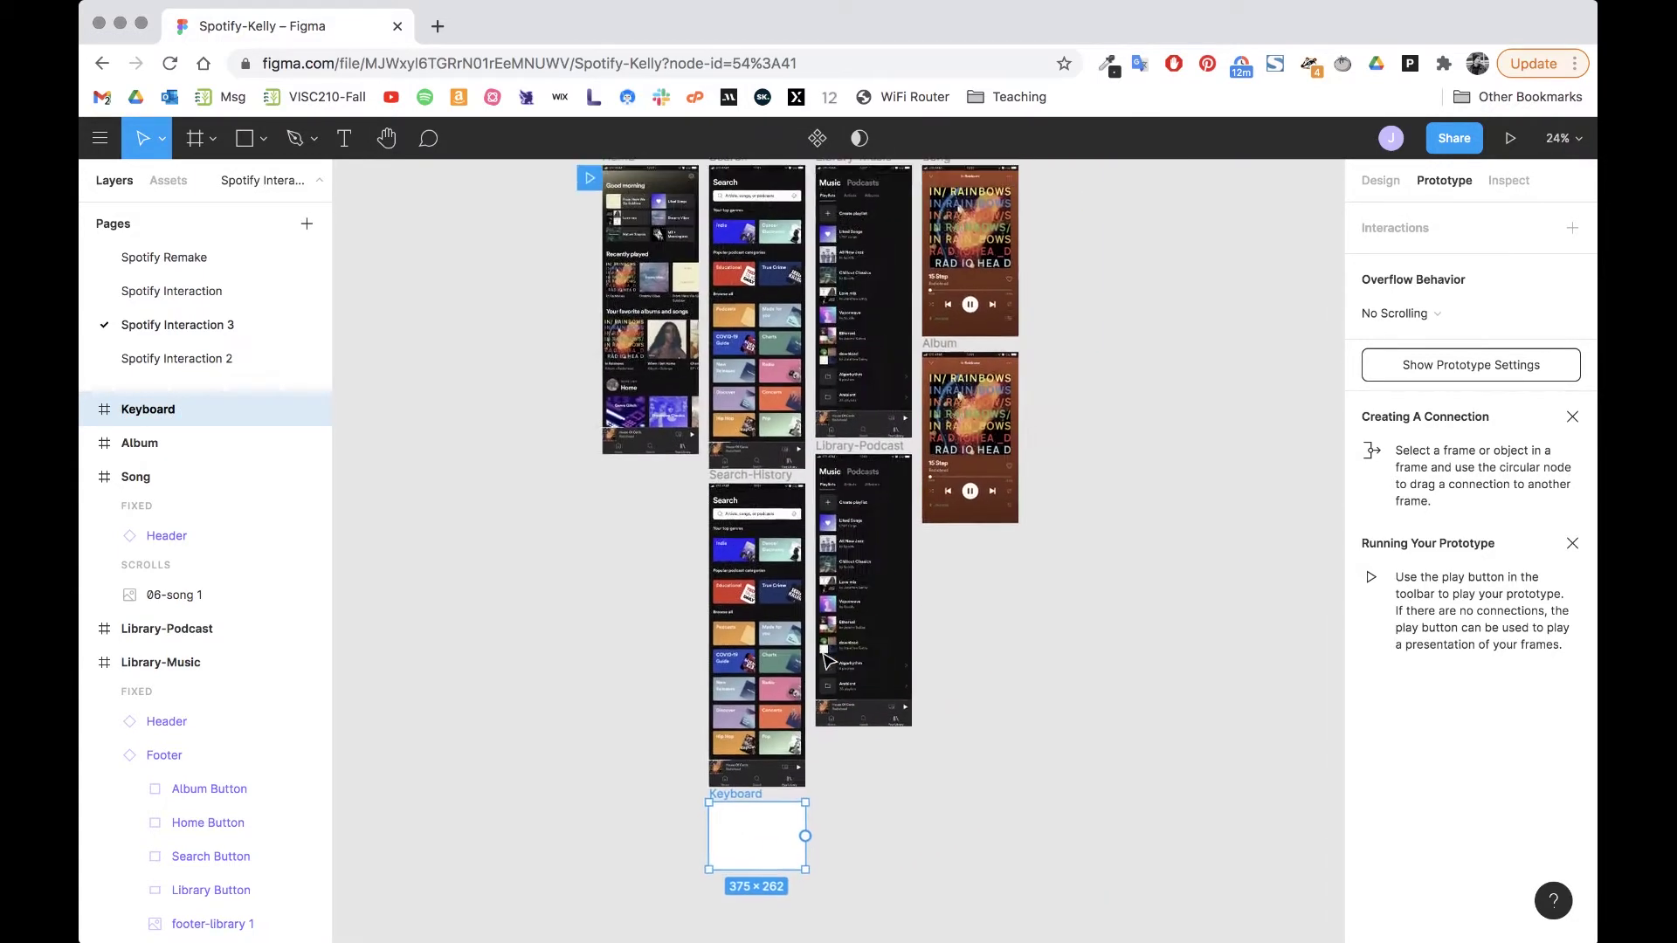
{"action": "scroll", "coordinate": [828, 664], "scroll_direction": "up", "scroll_amount": 5}
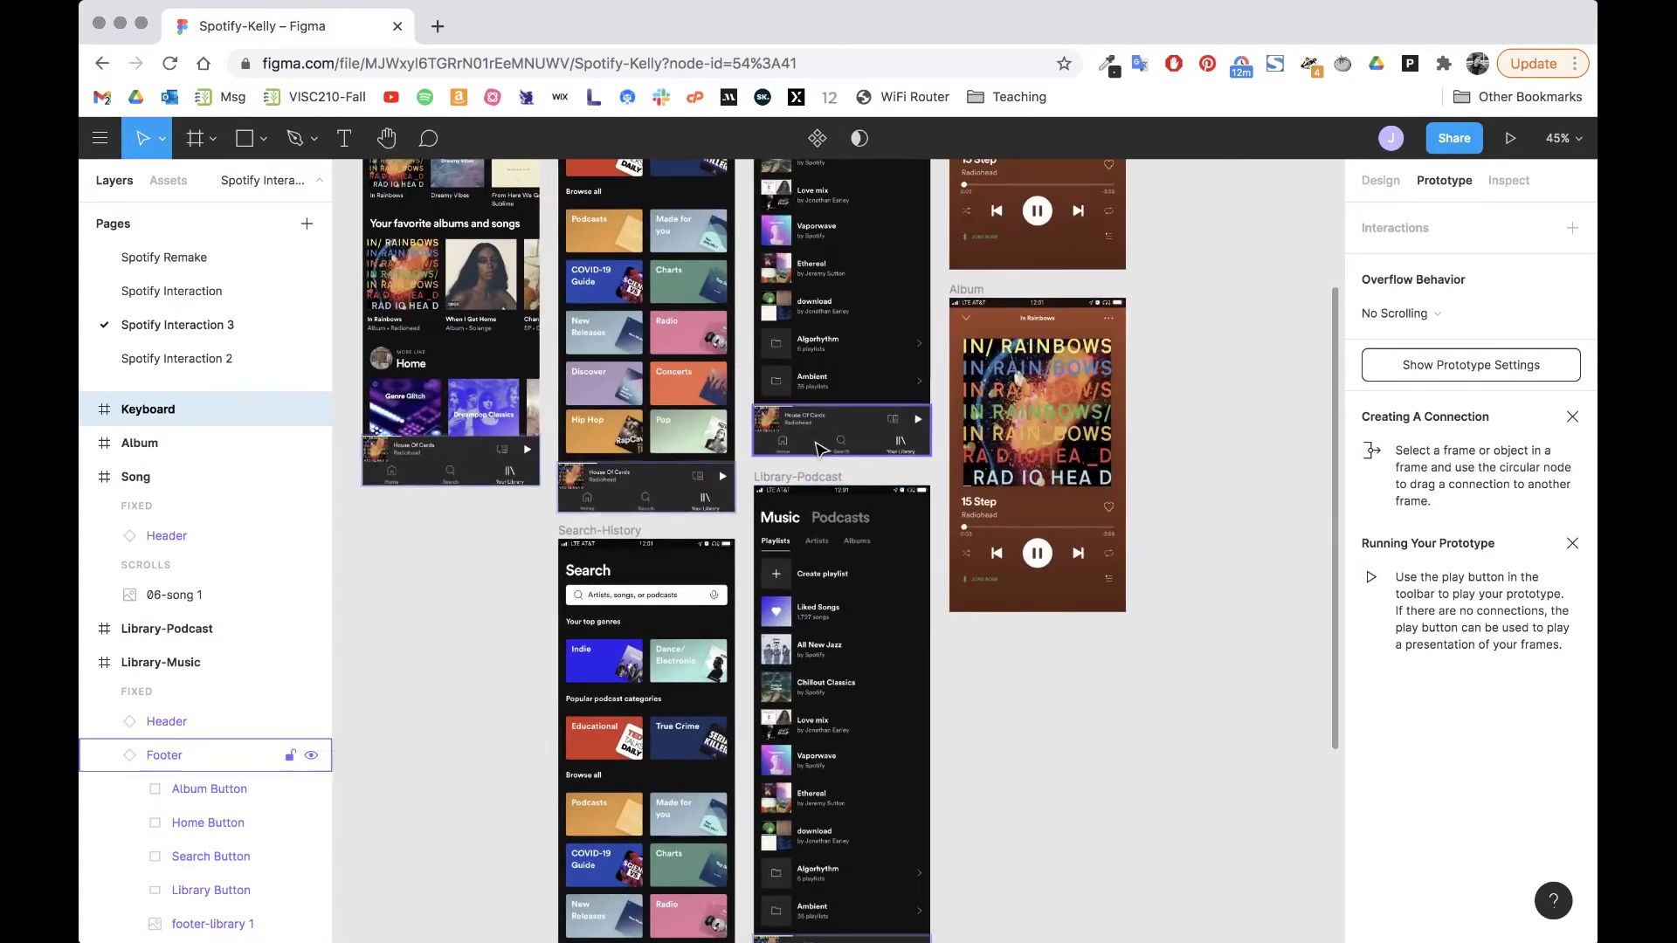
{"action": "left_click", "coordinate": [679, 629]}
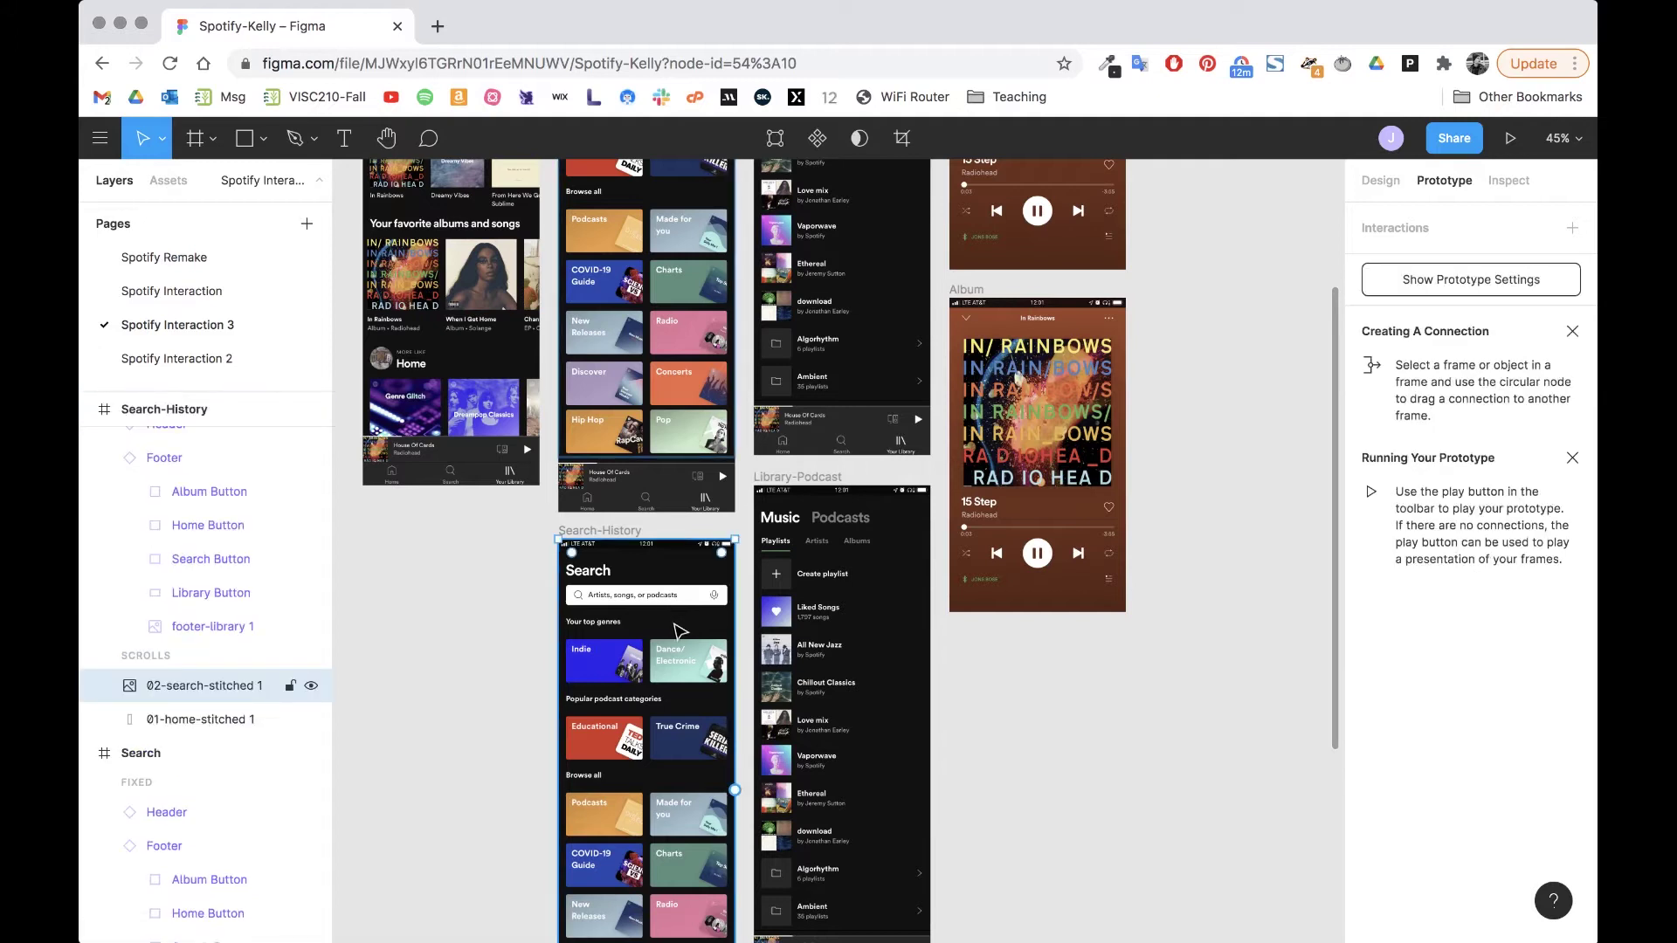
{"action": "scroll", "coordinate": [737, 656], "scroll_direction": "up", "scroll_amount": 3}
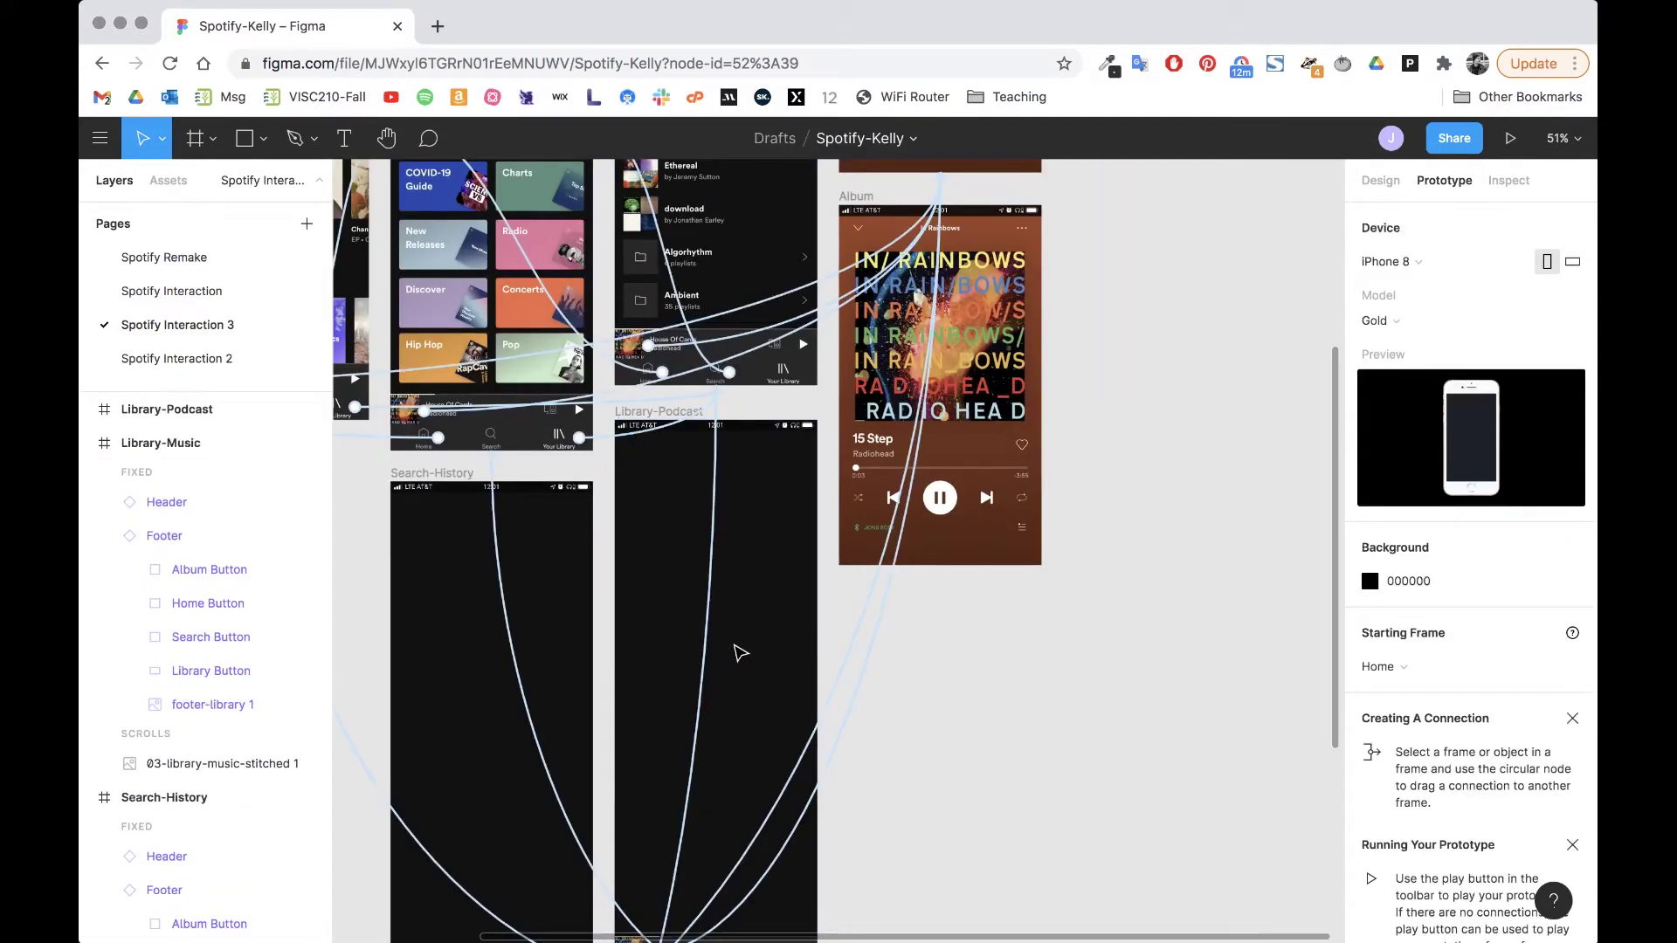
{"action": "scroll", "coordinate": [878, 587], "scroll_direction": "up", "scroll_amount": 3}
{"action": "left_click", "coordinate": [973, 603]}
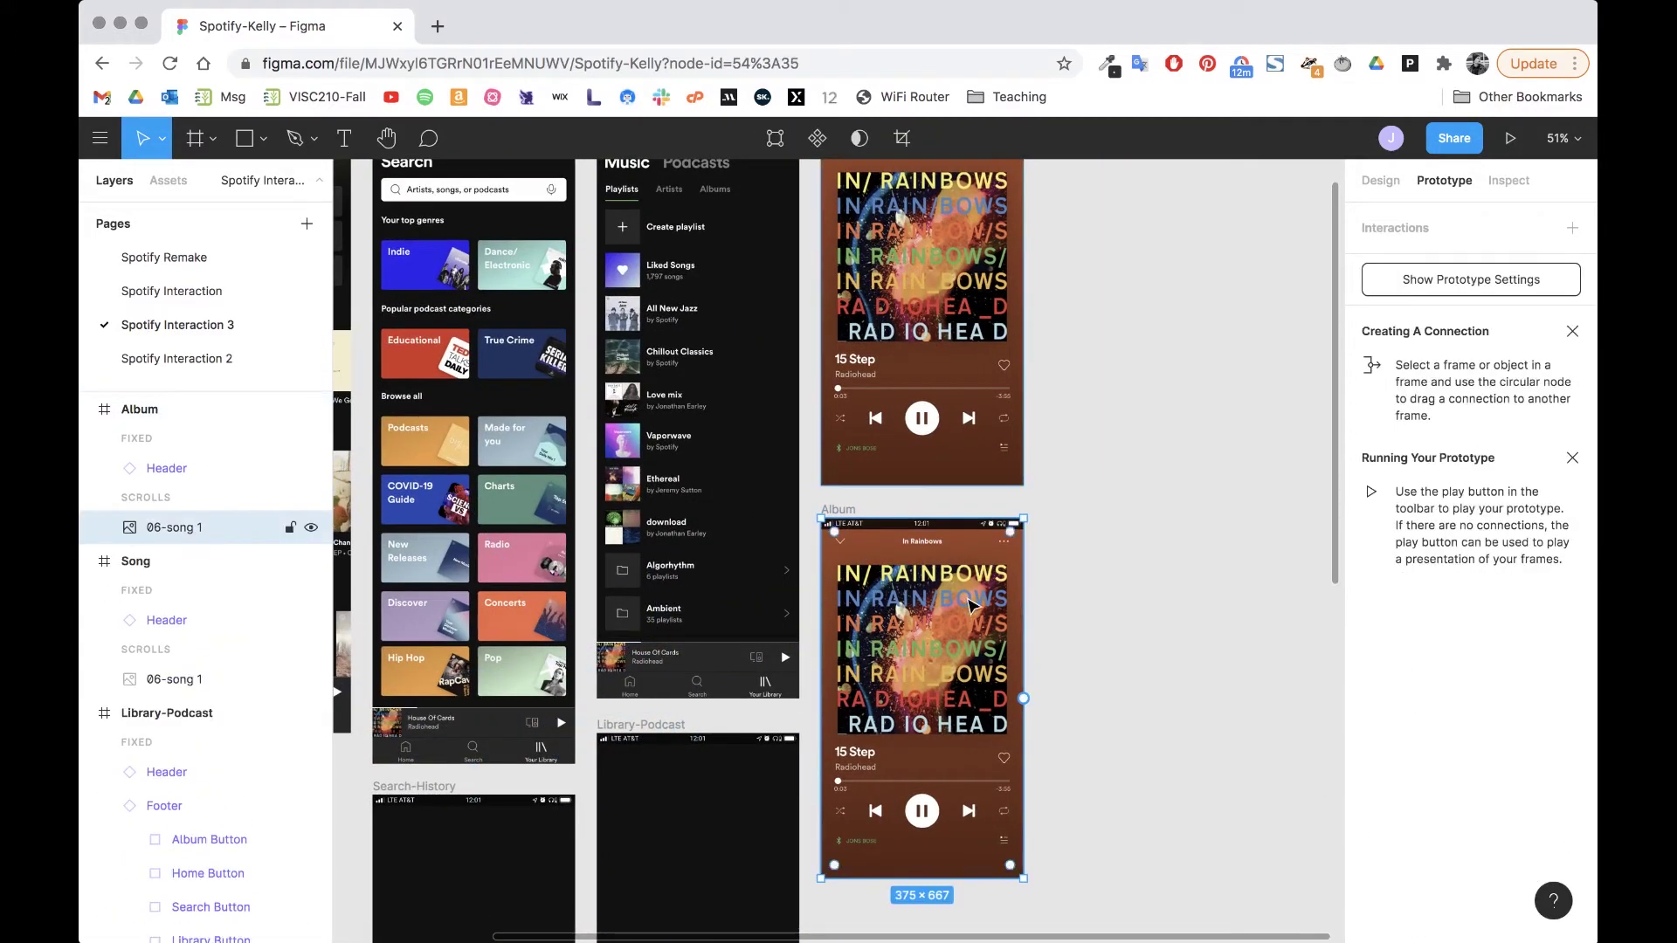
{"action": "key", "text": "Escape"}
Step: Place the image 03-library-podcast-stitched.png inside the Library-Podcast frame
{"action": "scroll", "coordinate": [926, 655], "scroll_direction": "left", "scroll_amount": 6}
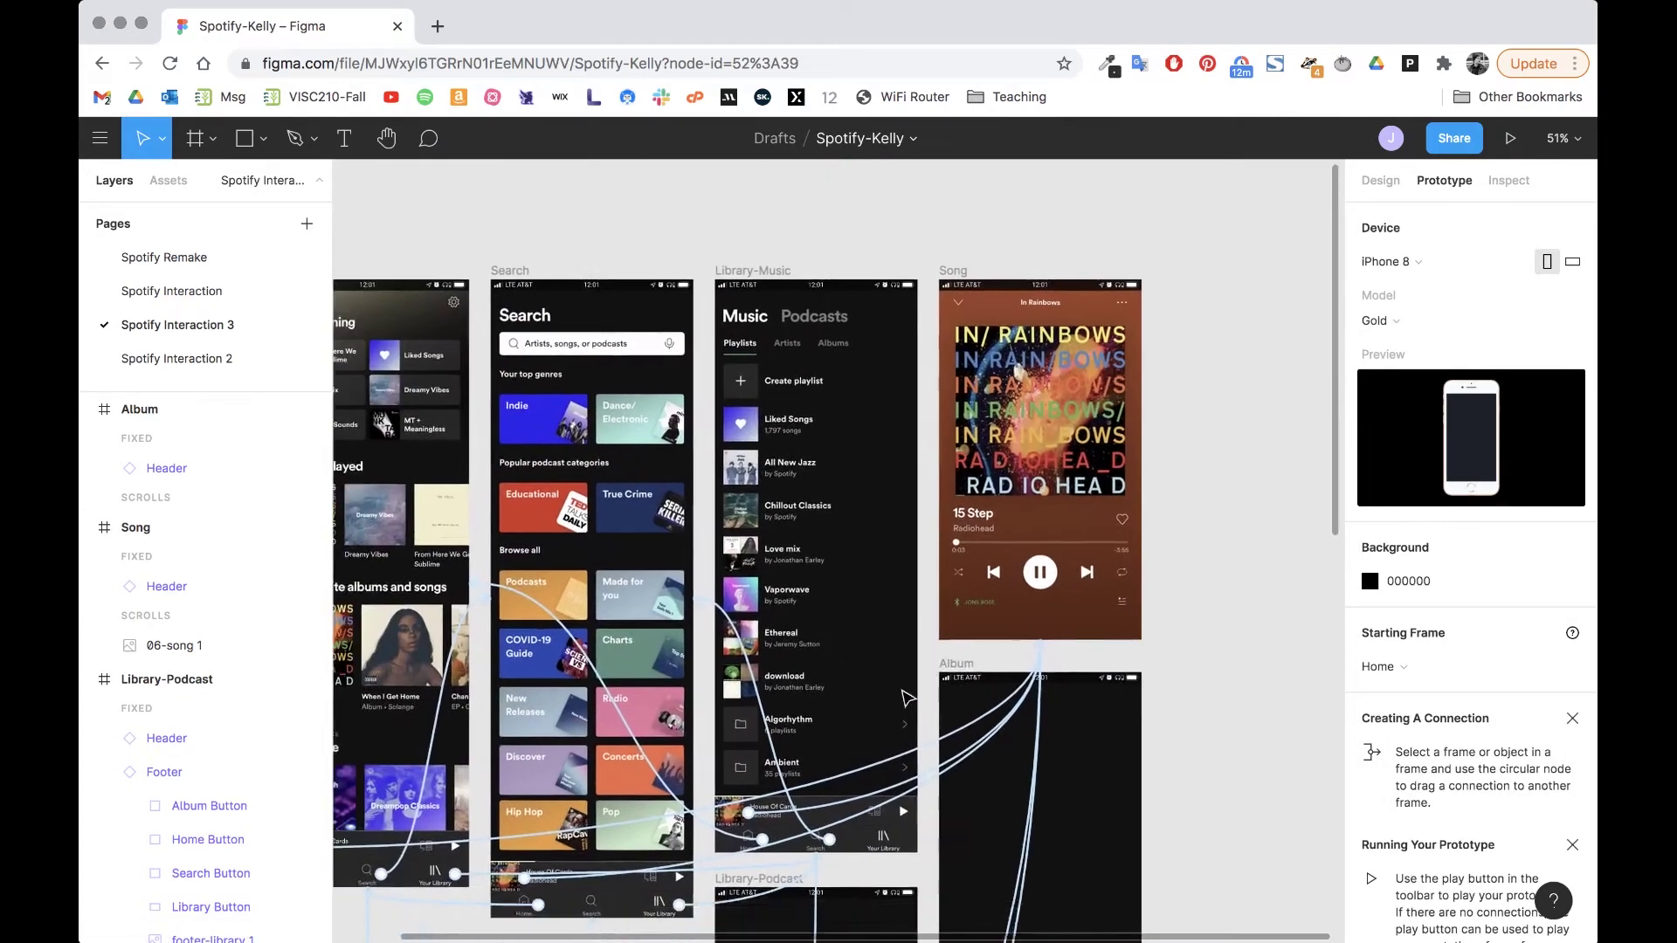
{"action": "scroll", "coordinate": [905, 696], "scroll_direction": "down", "scroll_amount": 5}
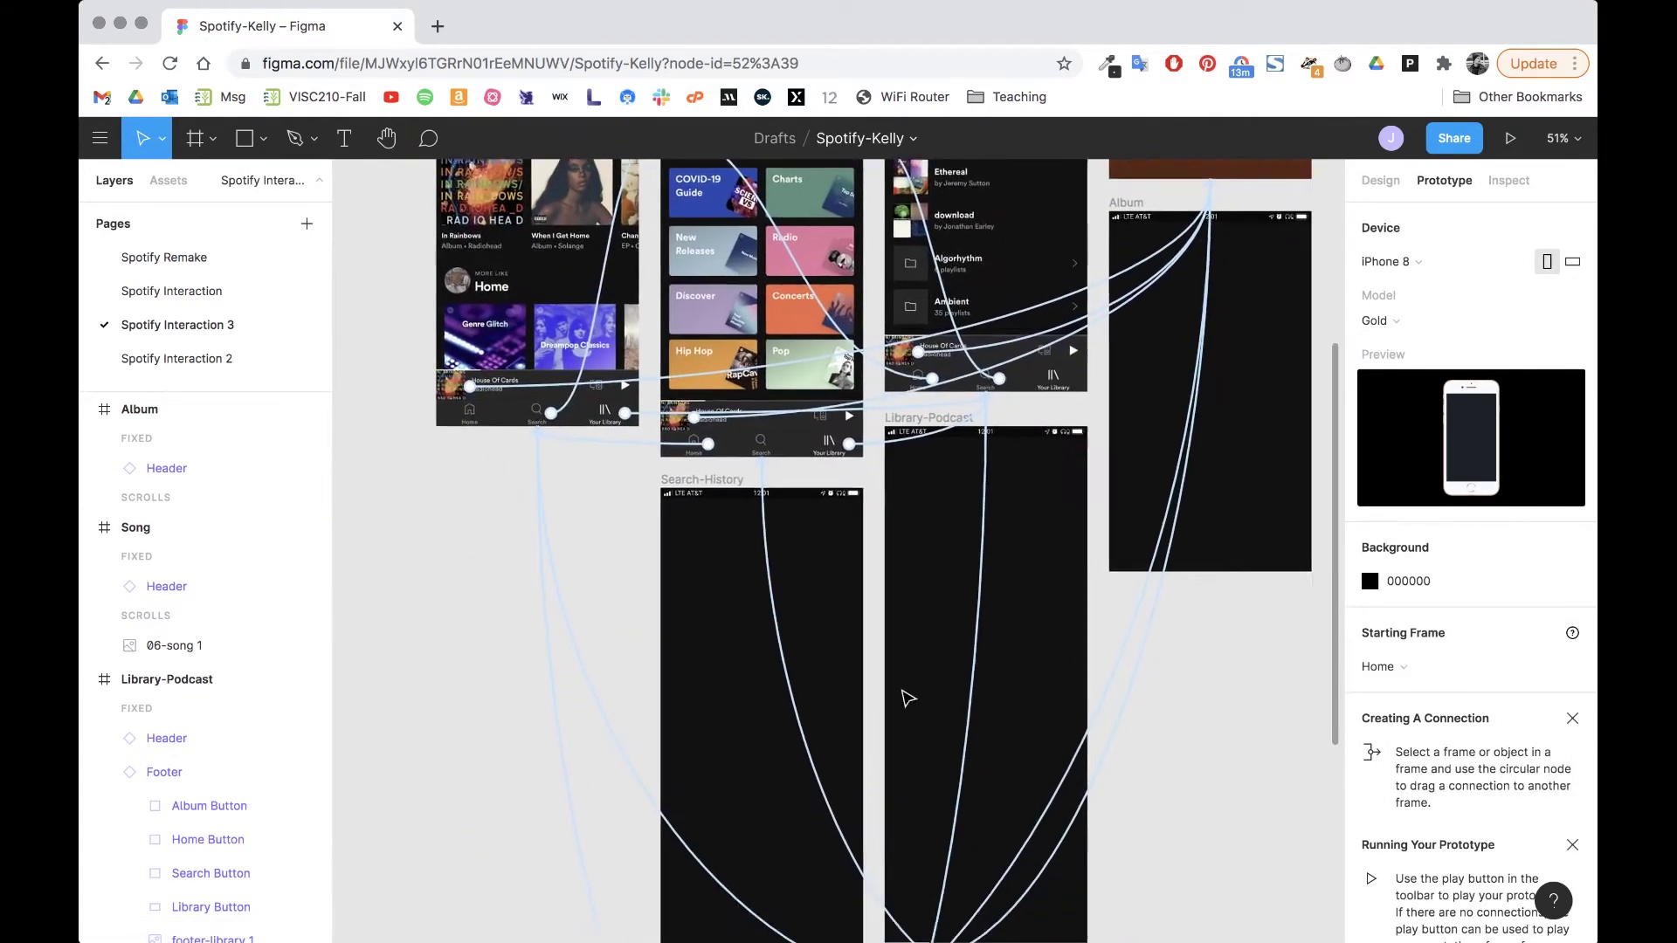
{"action": "scroll", "coordinate": [905, 696], "scroll_direction": "up", "scroll_amount": 6}
{"action": "scroll", "coordinate": [905, 696], "scroll_direction": "right", "scroll_amount": 3}
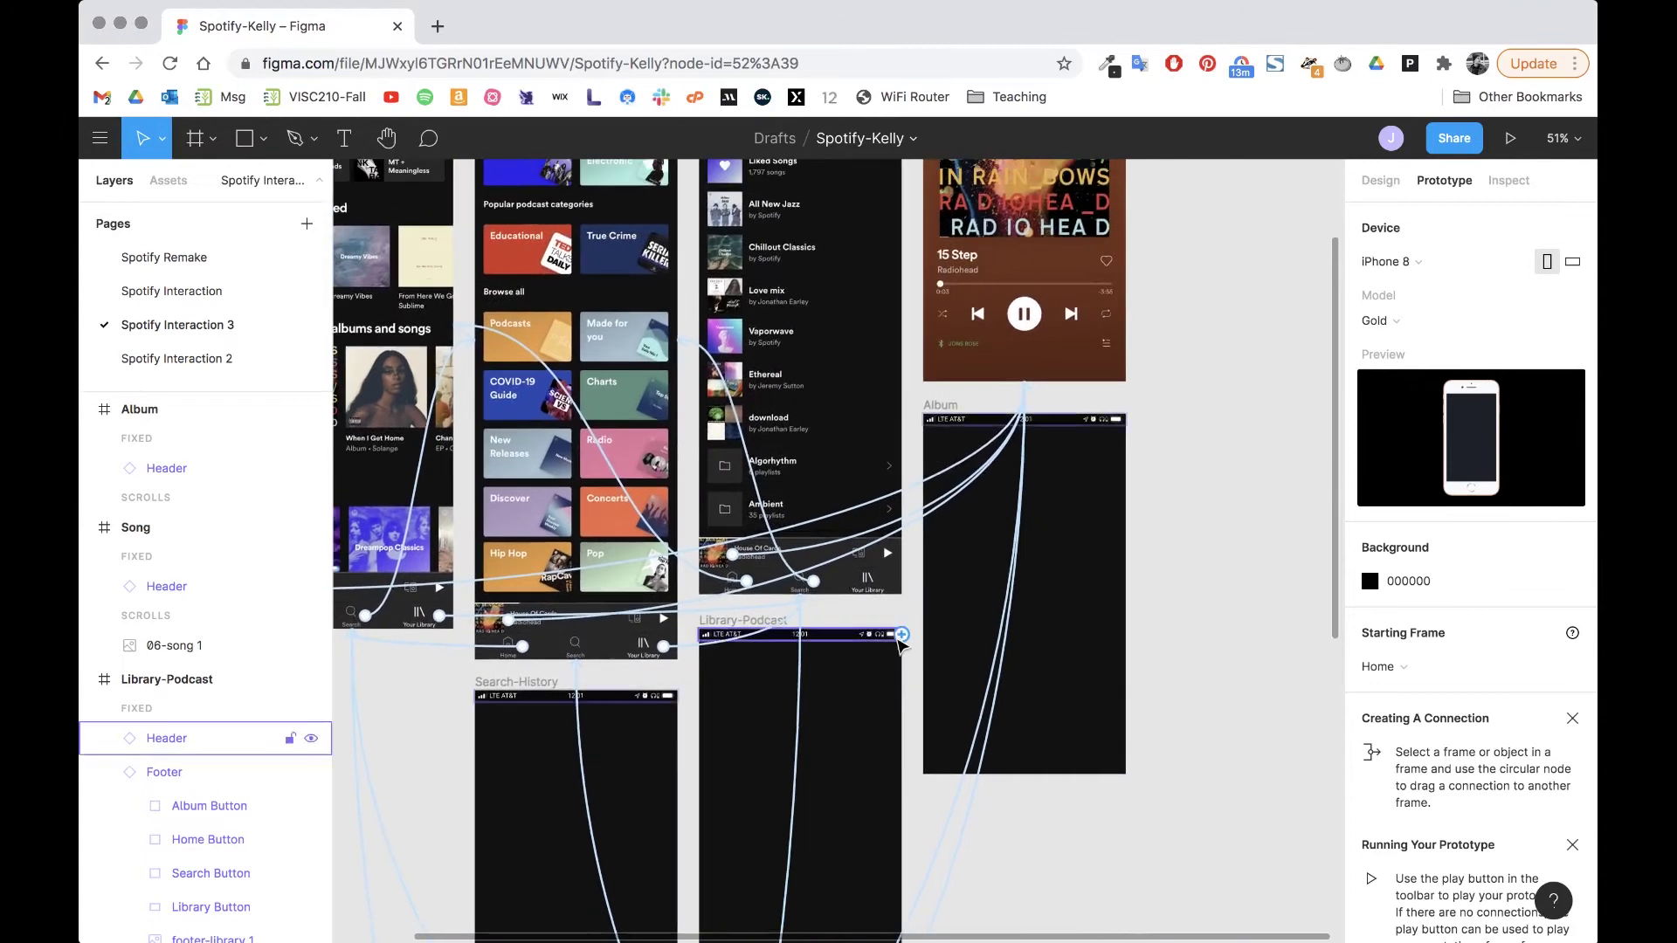
{"action": "scroll", "coordinate": [899, 647], "scroll_direction": "up", "scroll_amount": 1}
{"action": "left_click", "coordinate": [766, 348]}
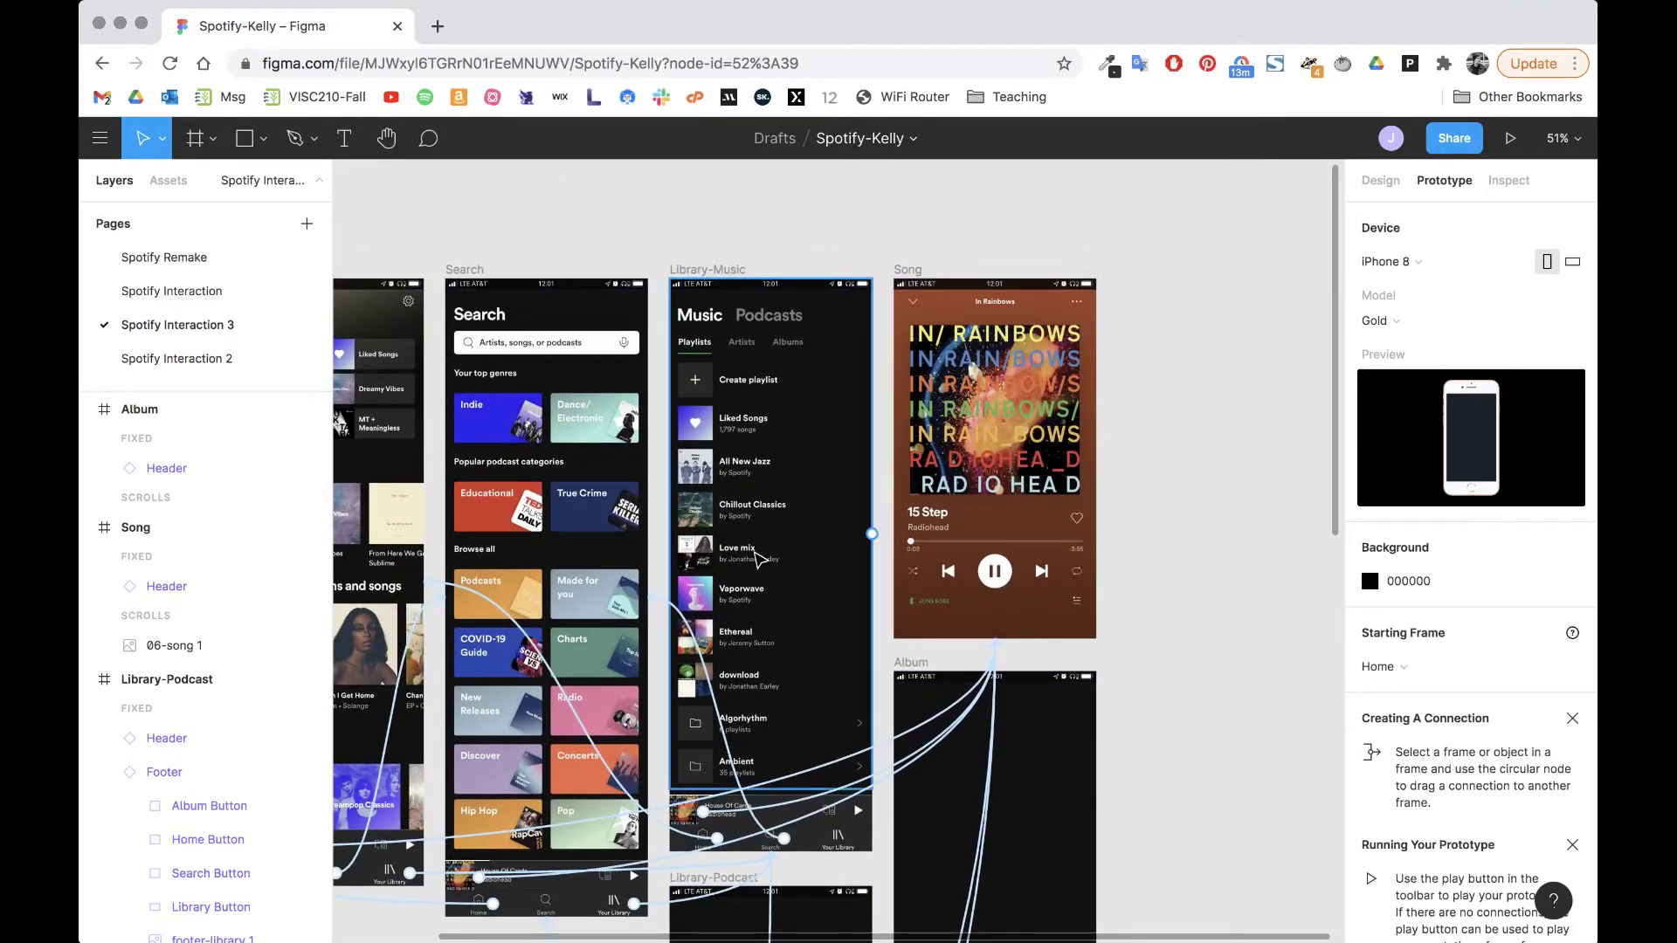
{"action": "scroll", "coordinate": [759, 558], "scroll_direction": "down", "scroll_amount": 6}
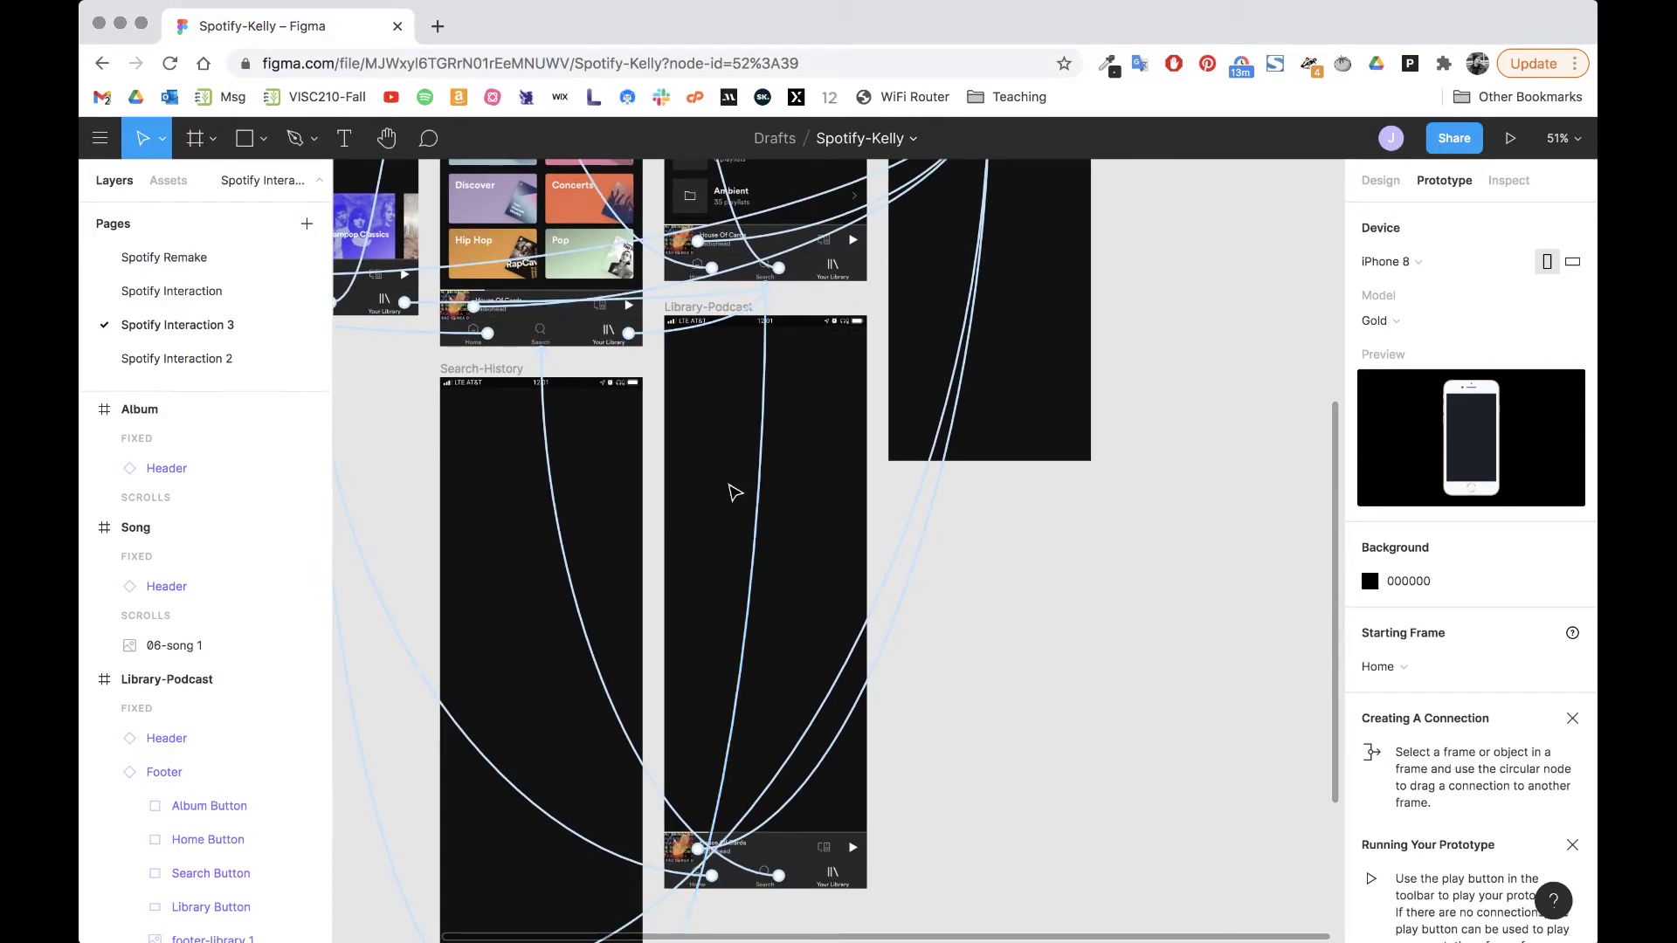
{"action": "key", "text": "super+shift+k"}
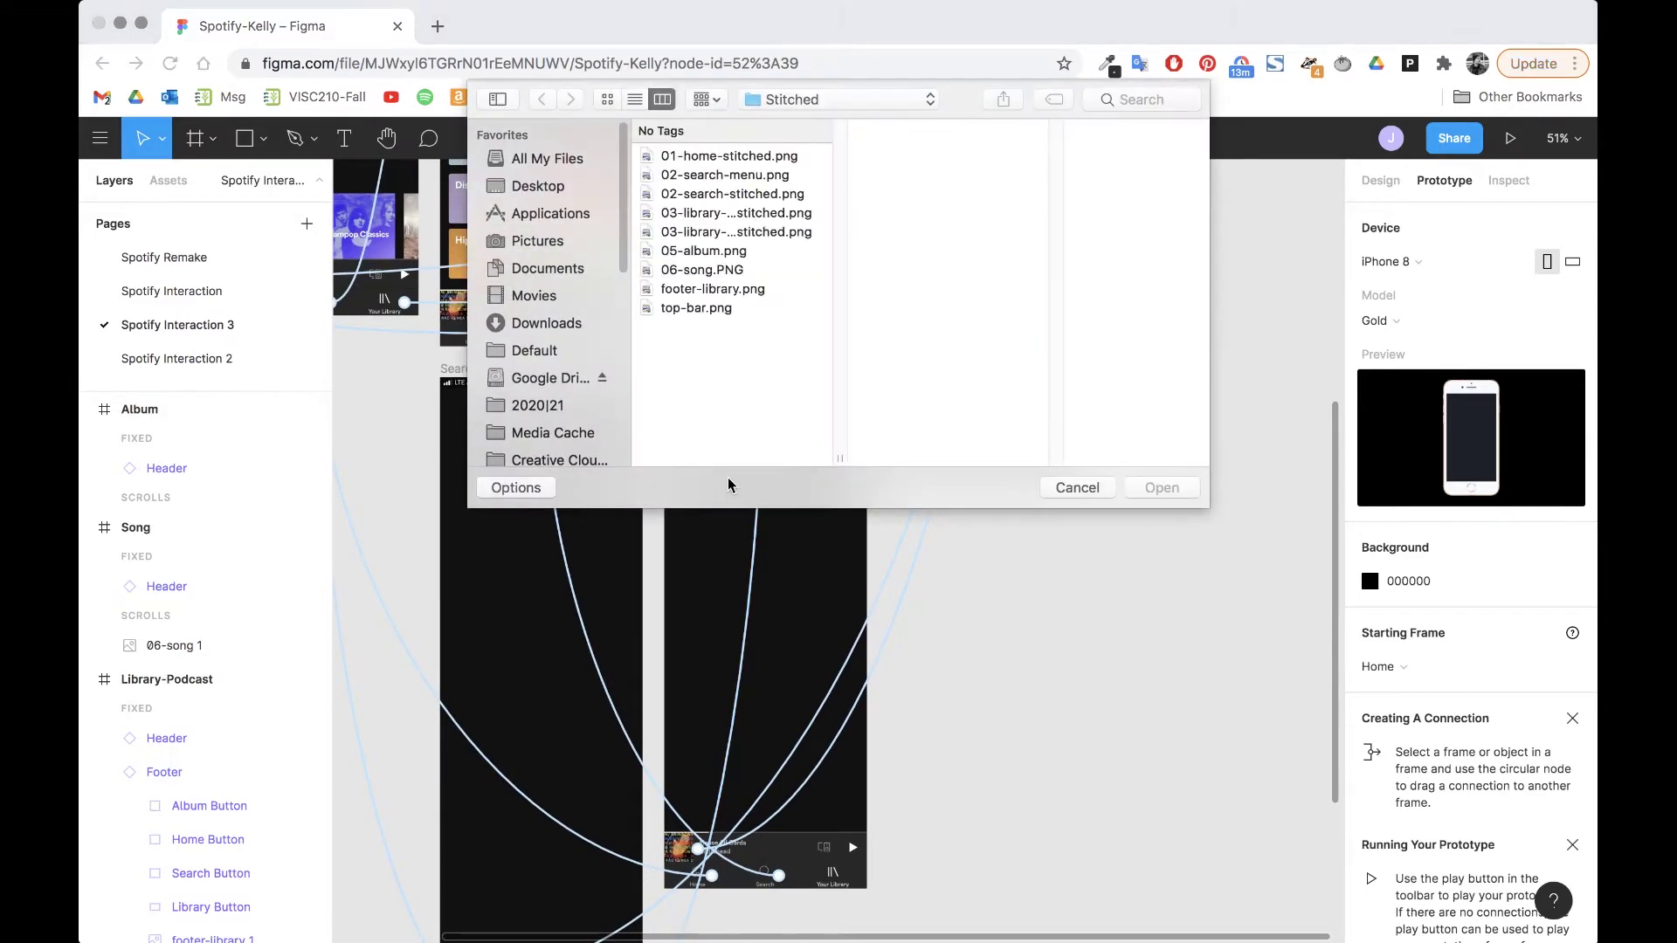
{"action": "left_click", "coordinate": [768, 233]}
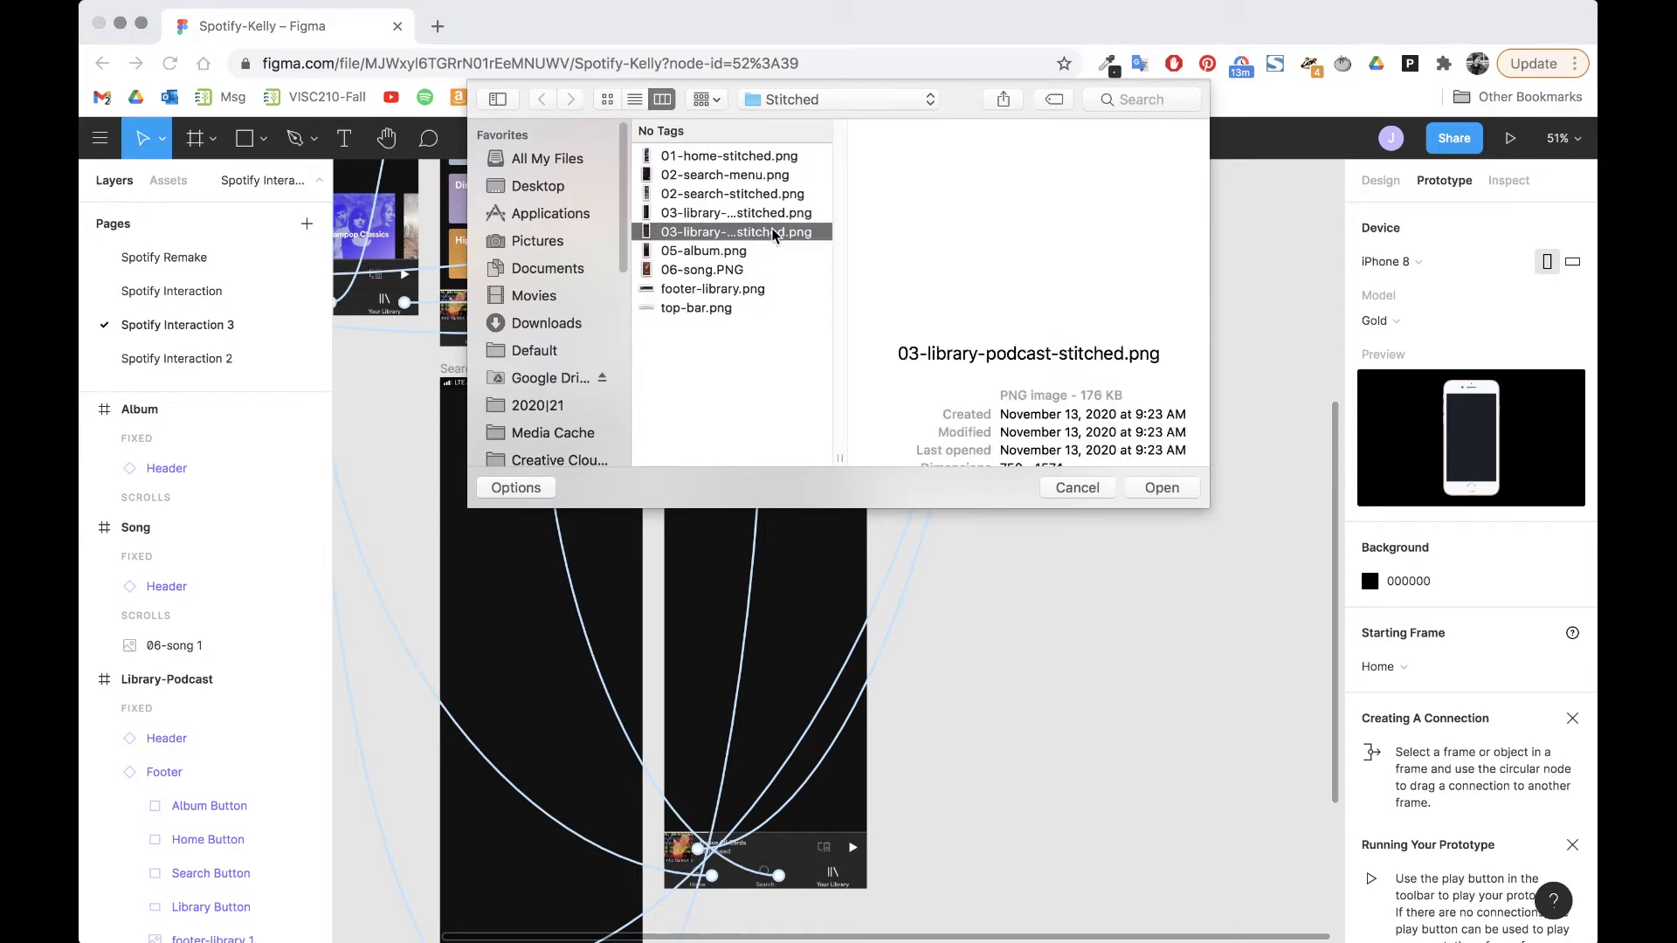
{"action": "double_click", "coordinate": [772, 232]}
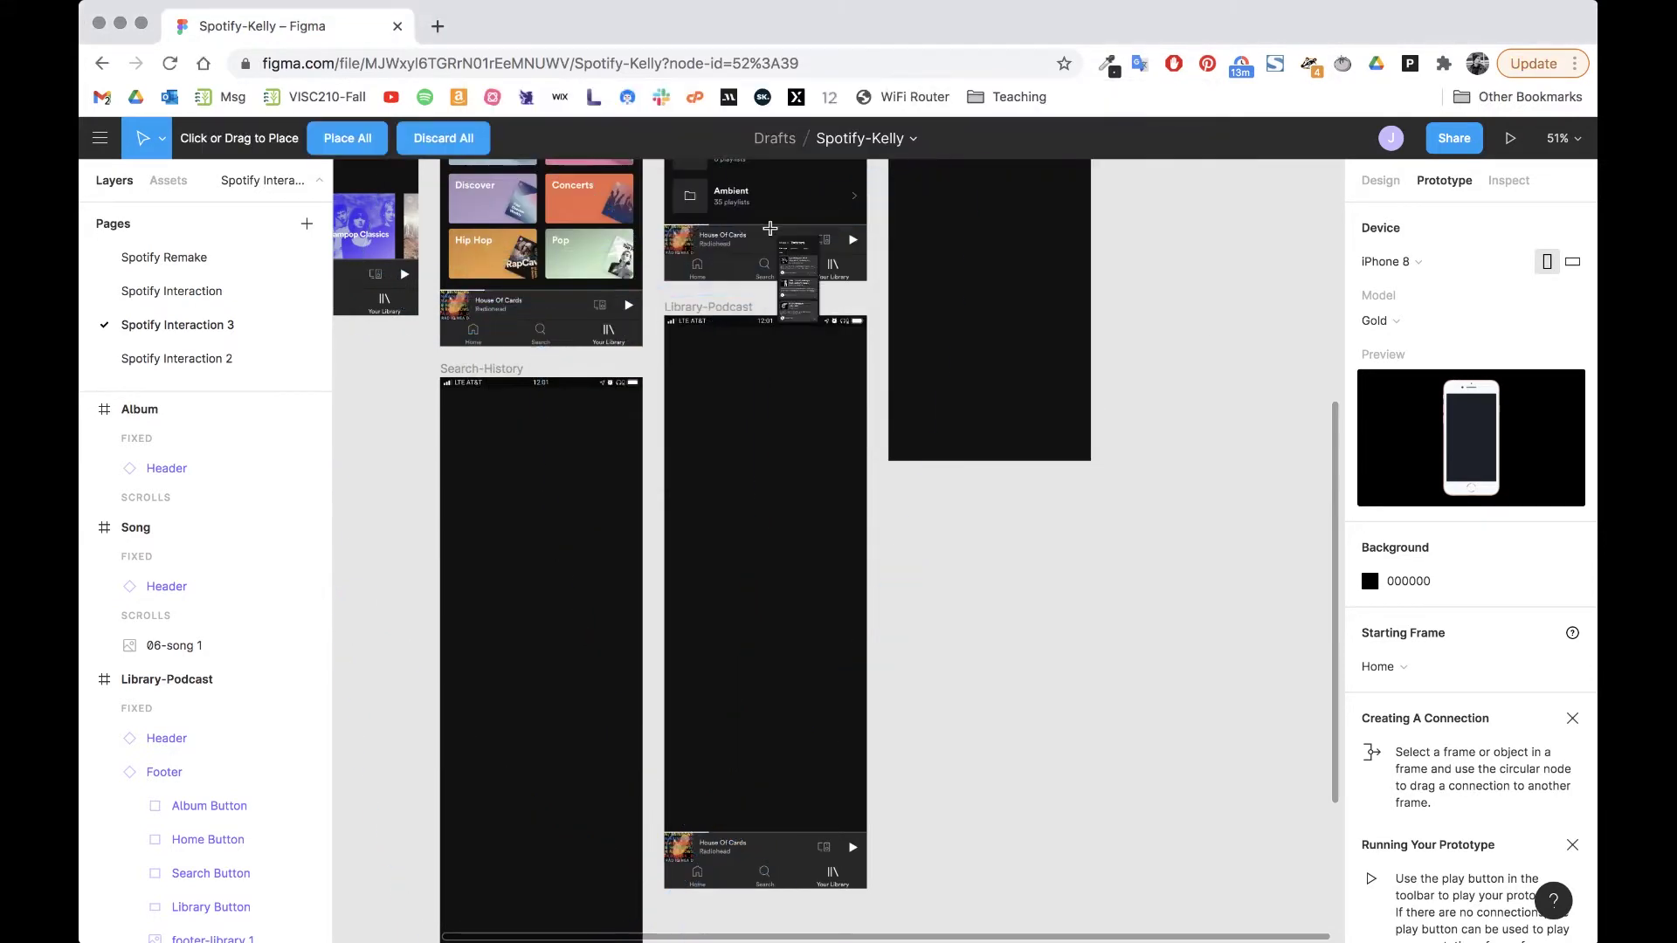
{"action": "left_click", "coordinate": [684, 354]}
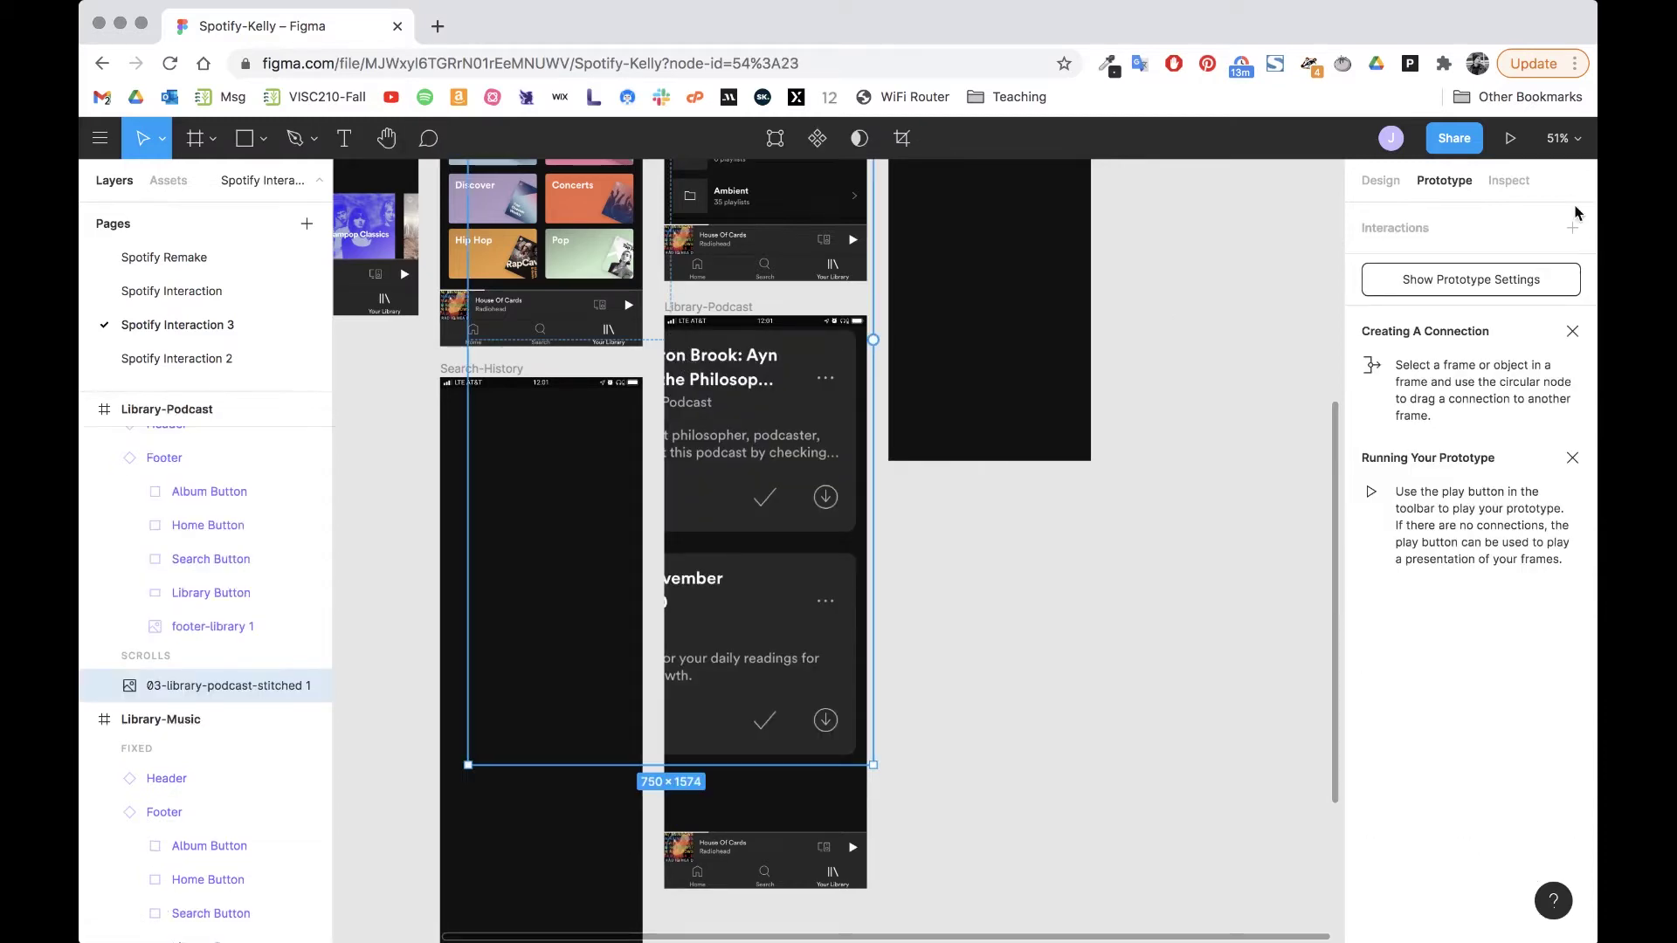
Step: Set the podcast image to X 0, Y 0 and width 375, and shorten the Library-Podcast frame to about 906 high
{"action": "left_click", "coordinate": [1379, 182]}
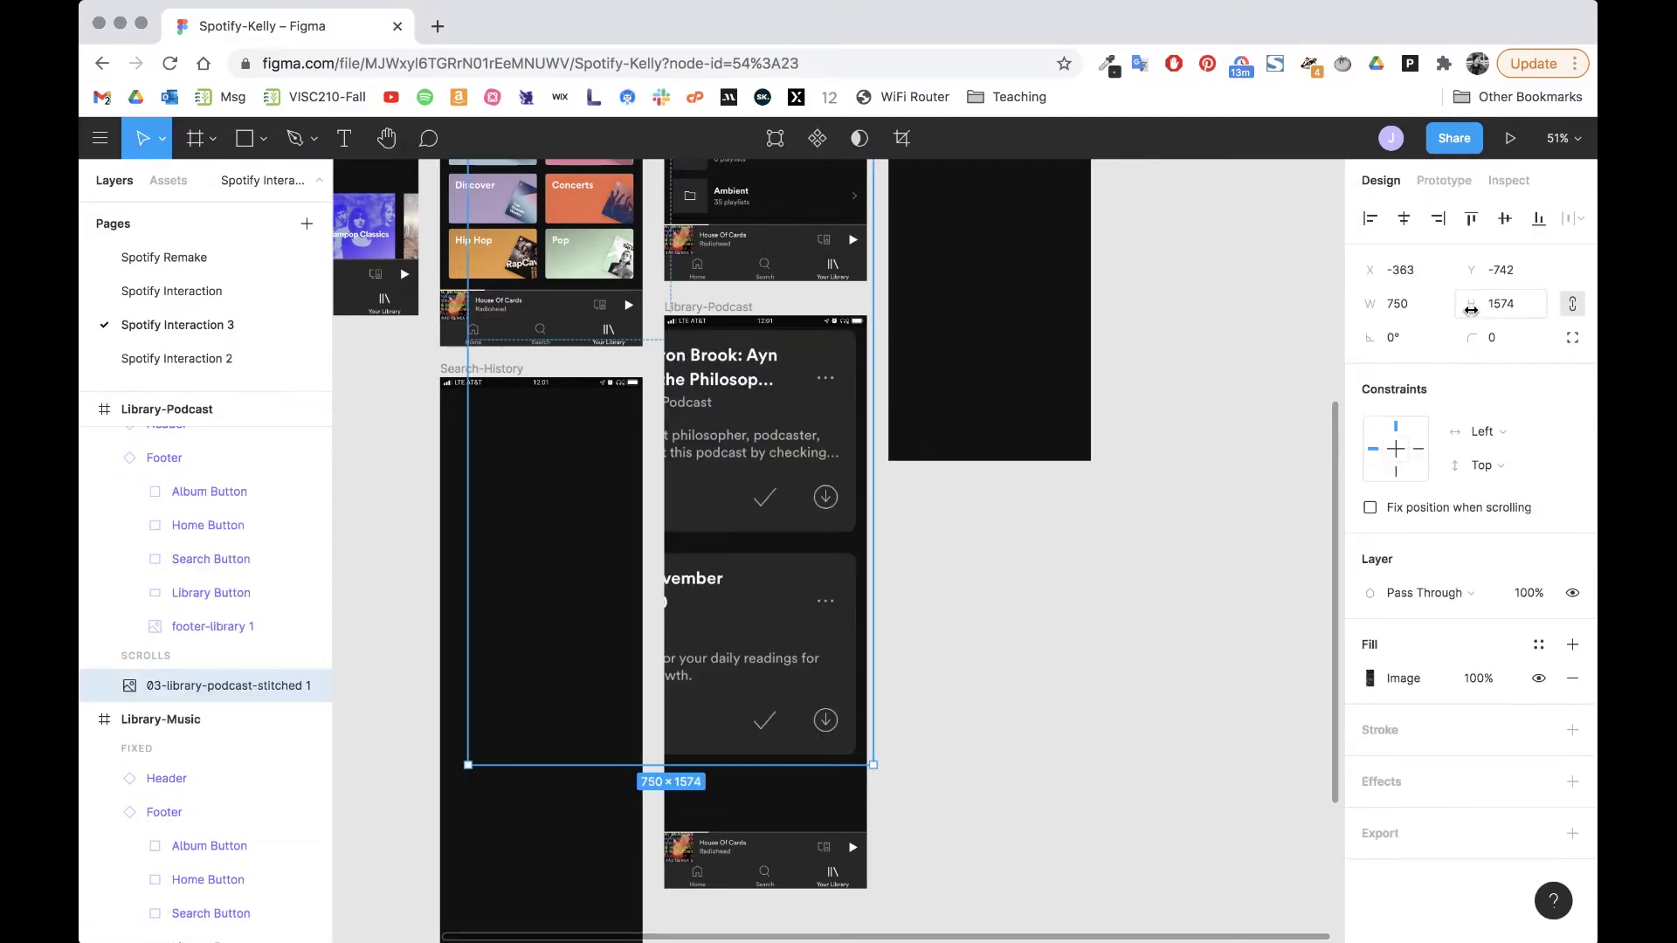
{"action": "type", "text": "0"}
{"action": "key", "text": "Tab"}
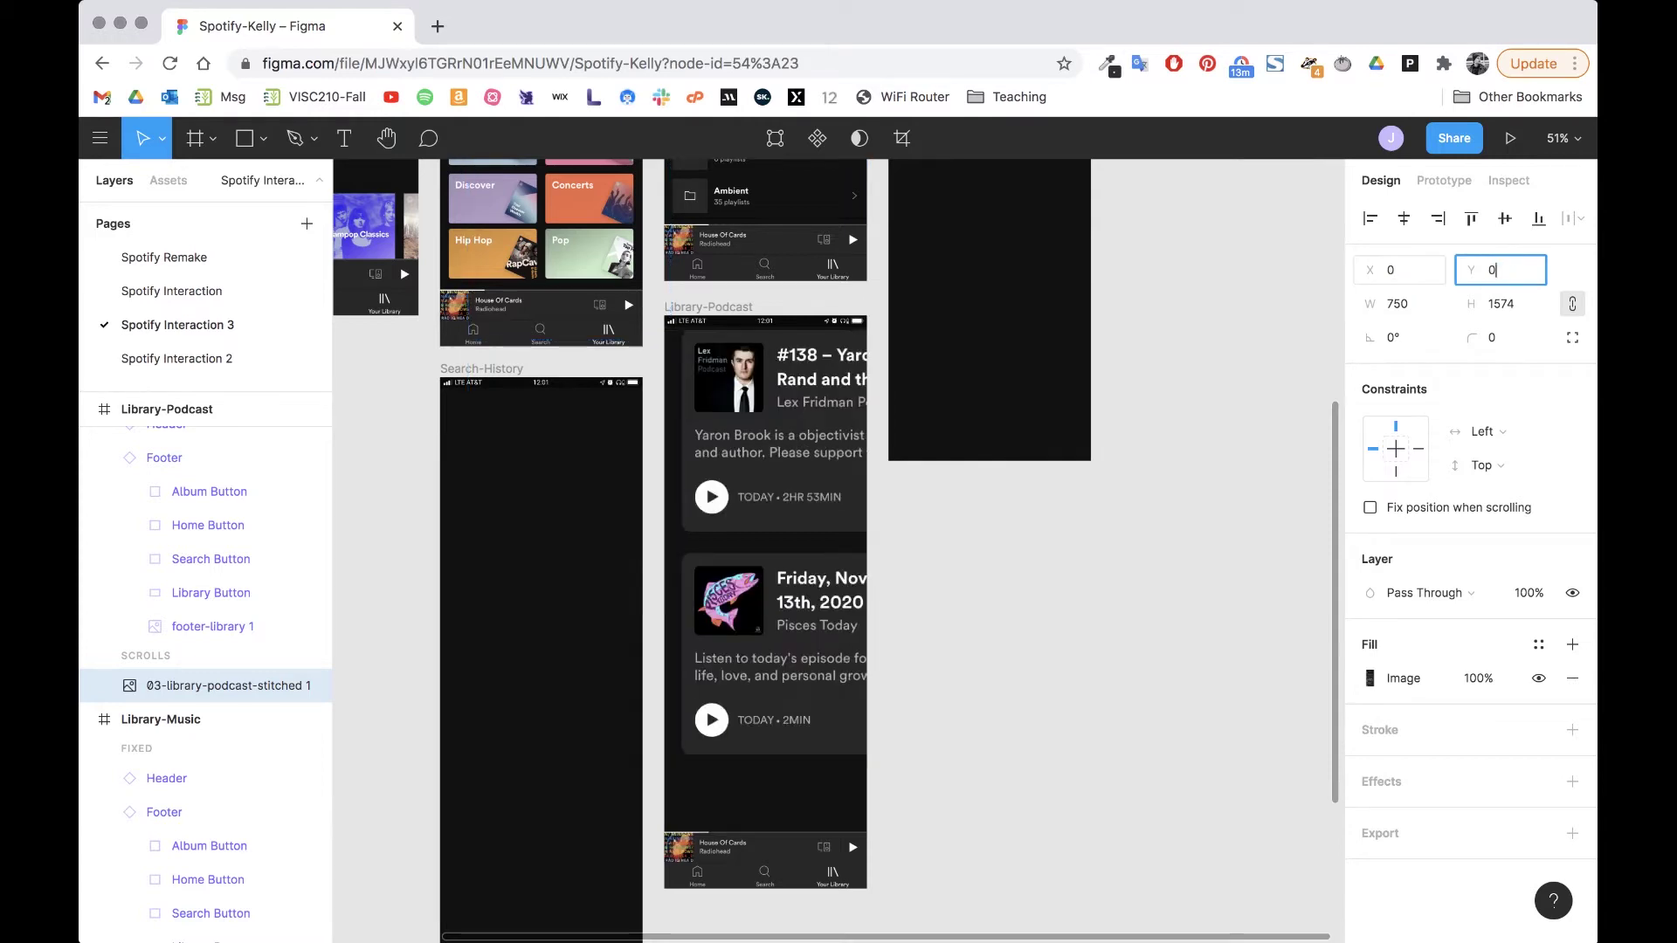
{"action": "type", "text": "0"}
{"action": "key", "text": "Tab"}
{"action": "type", "text": "37"}
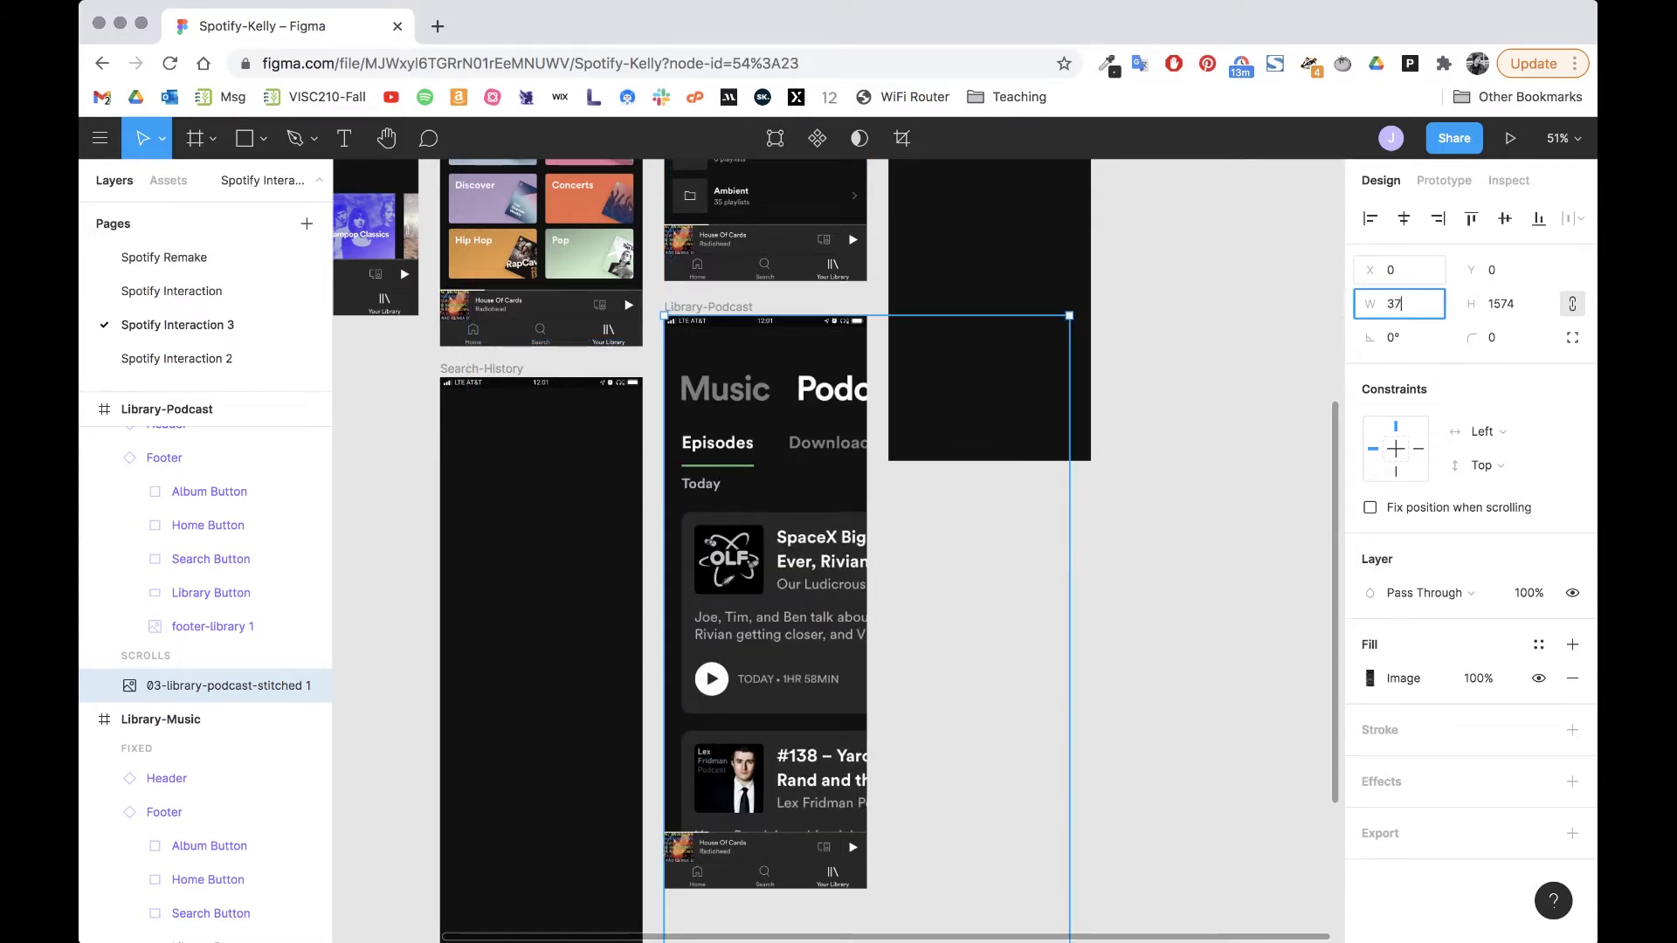
{"action": "key", "text": "Tab"}
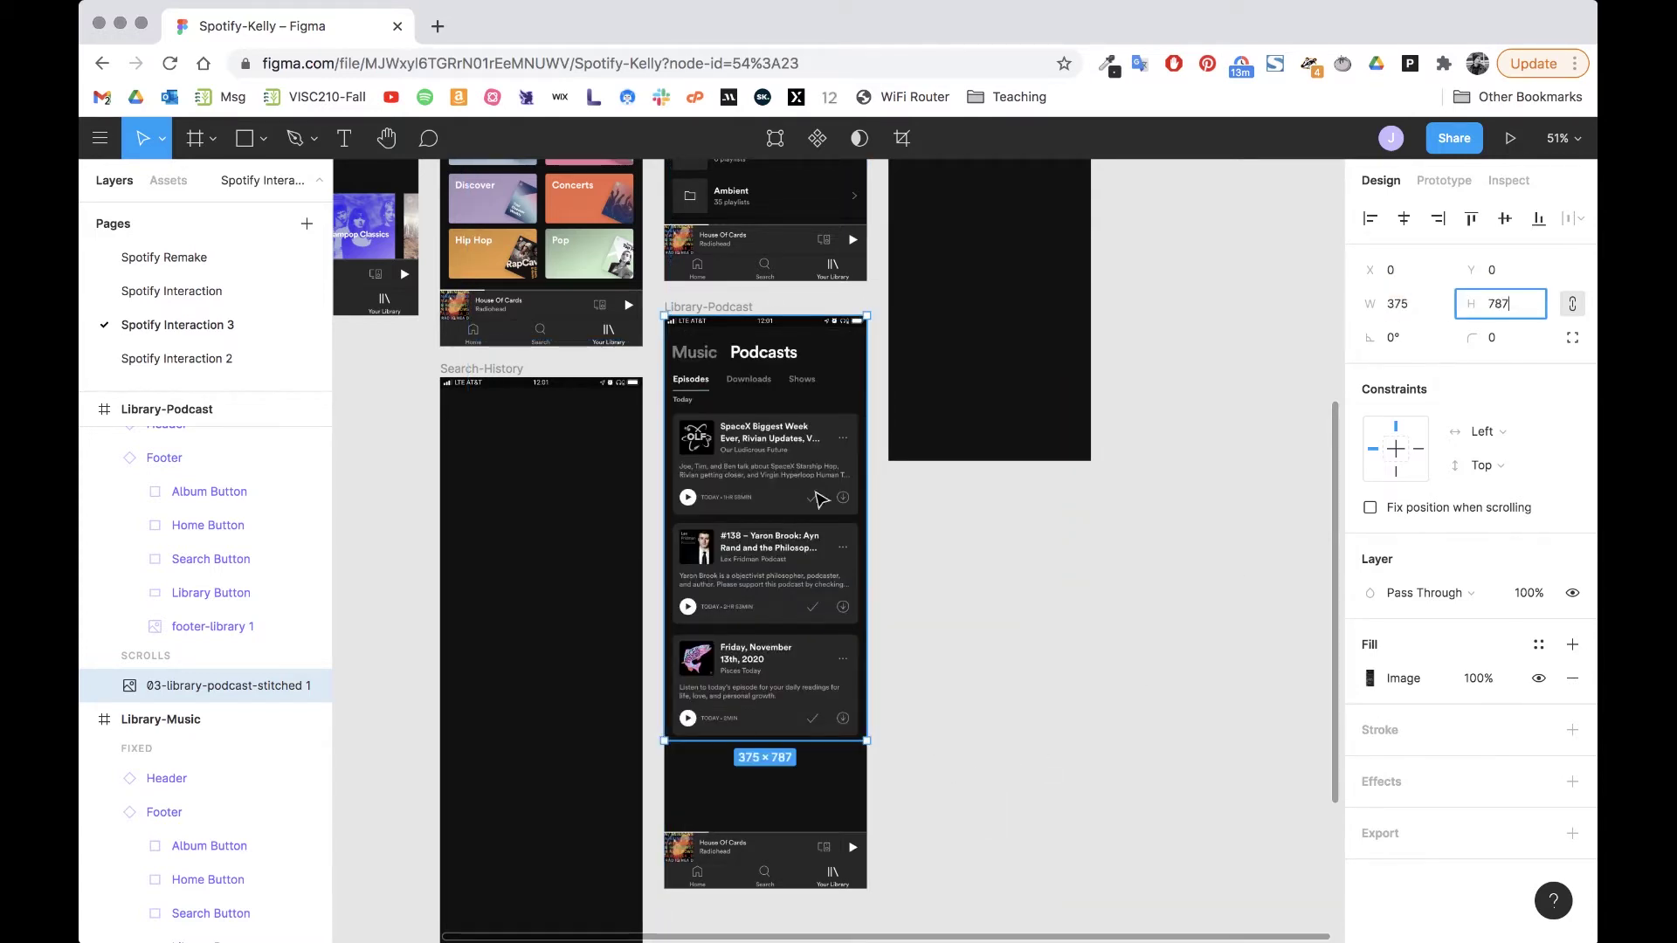
{"action": "left_click", "coordinate": [721, 307]}
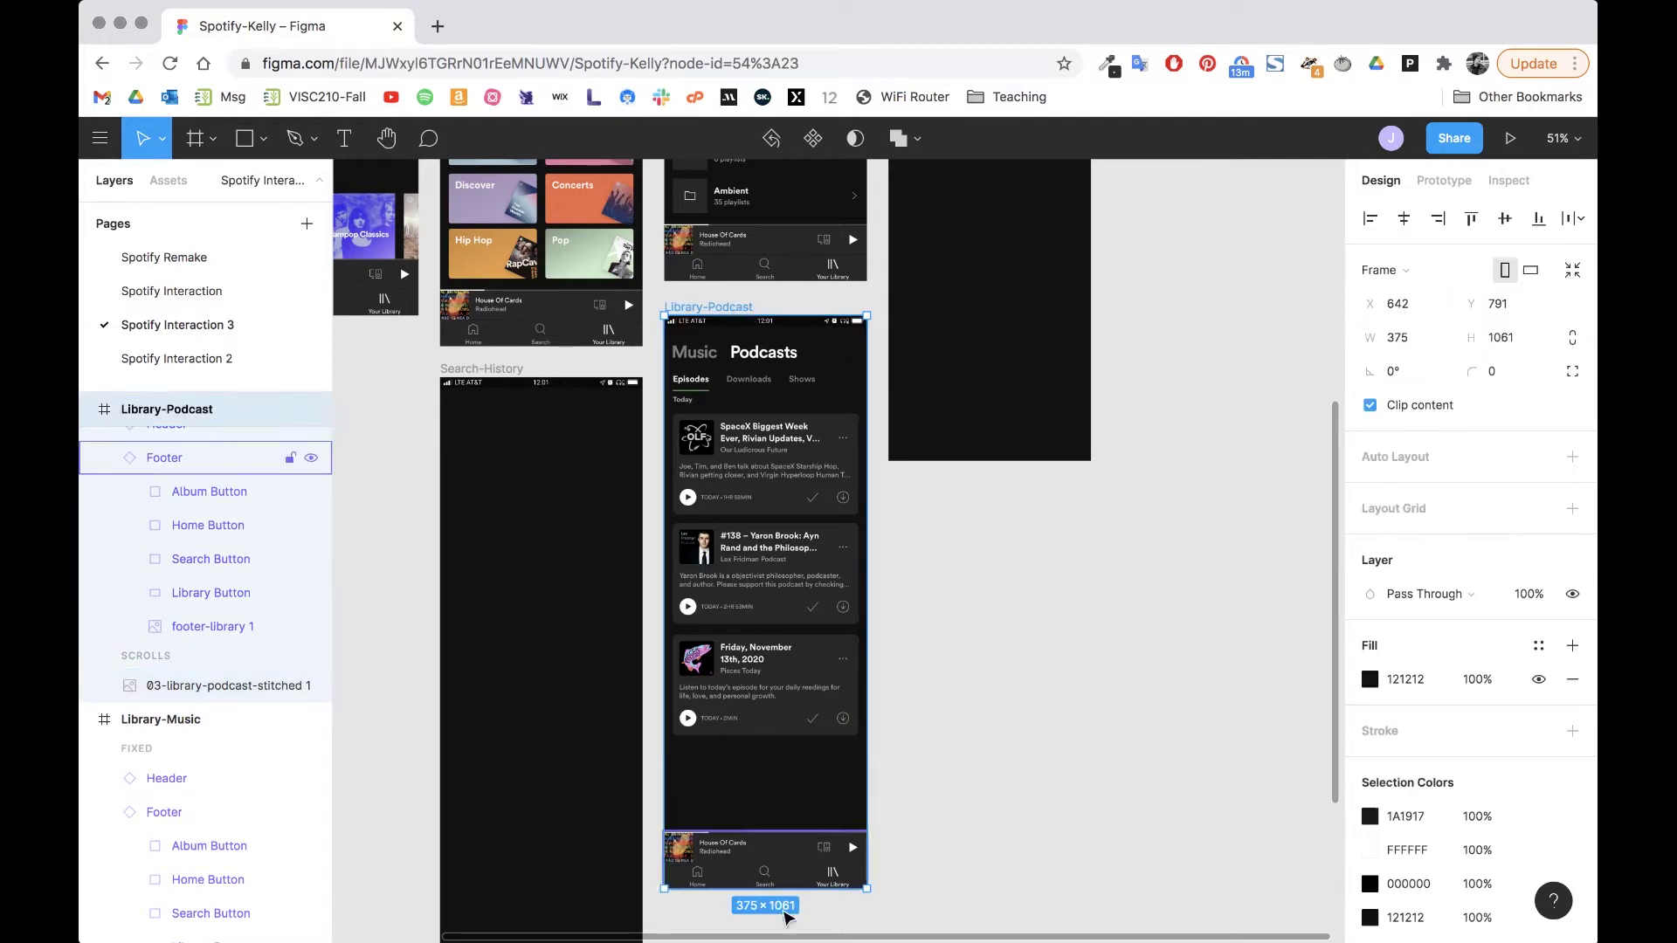
{"action": "left_click_drag", "start_coordinate": [735, 888], "coordinate": [732, 804]}
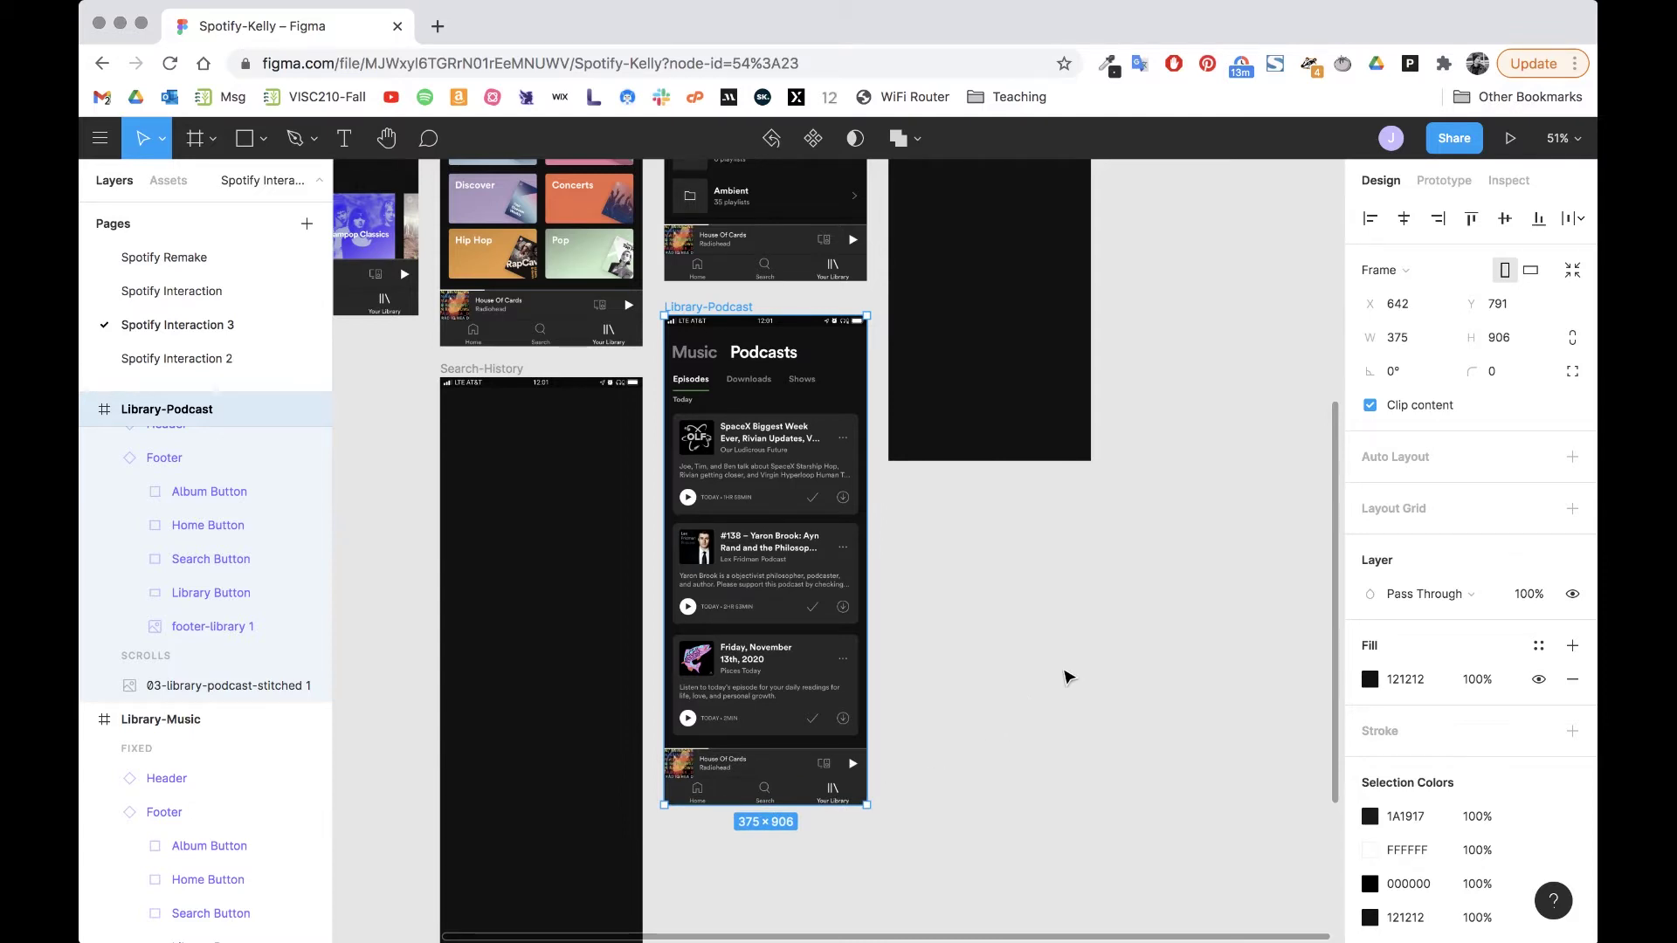
Step: Place the image 05-album.png inside the Album frame
{"action": "scroll", "coordinate": [1066, 678], "scroll_direction": "up", "scroll_amount": 10}
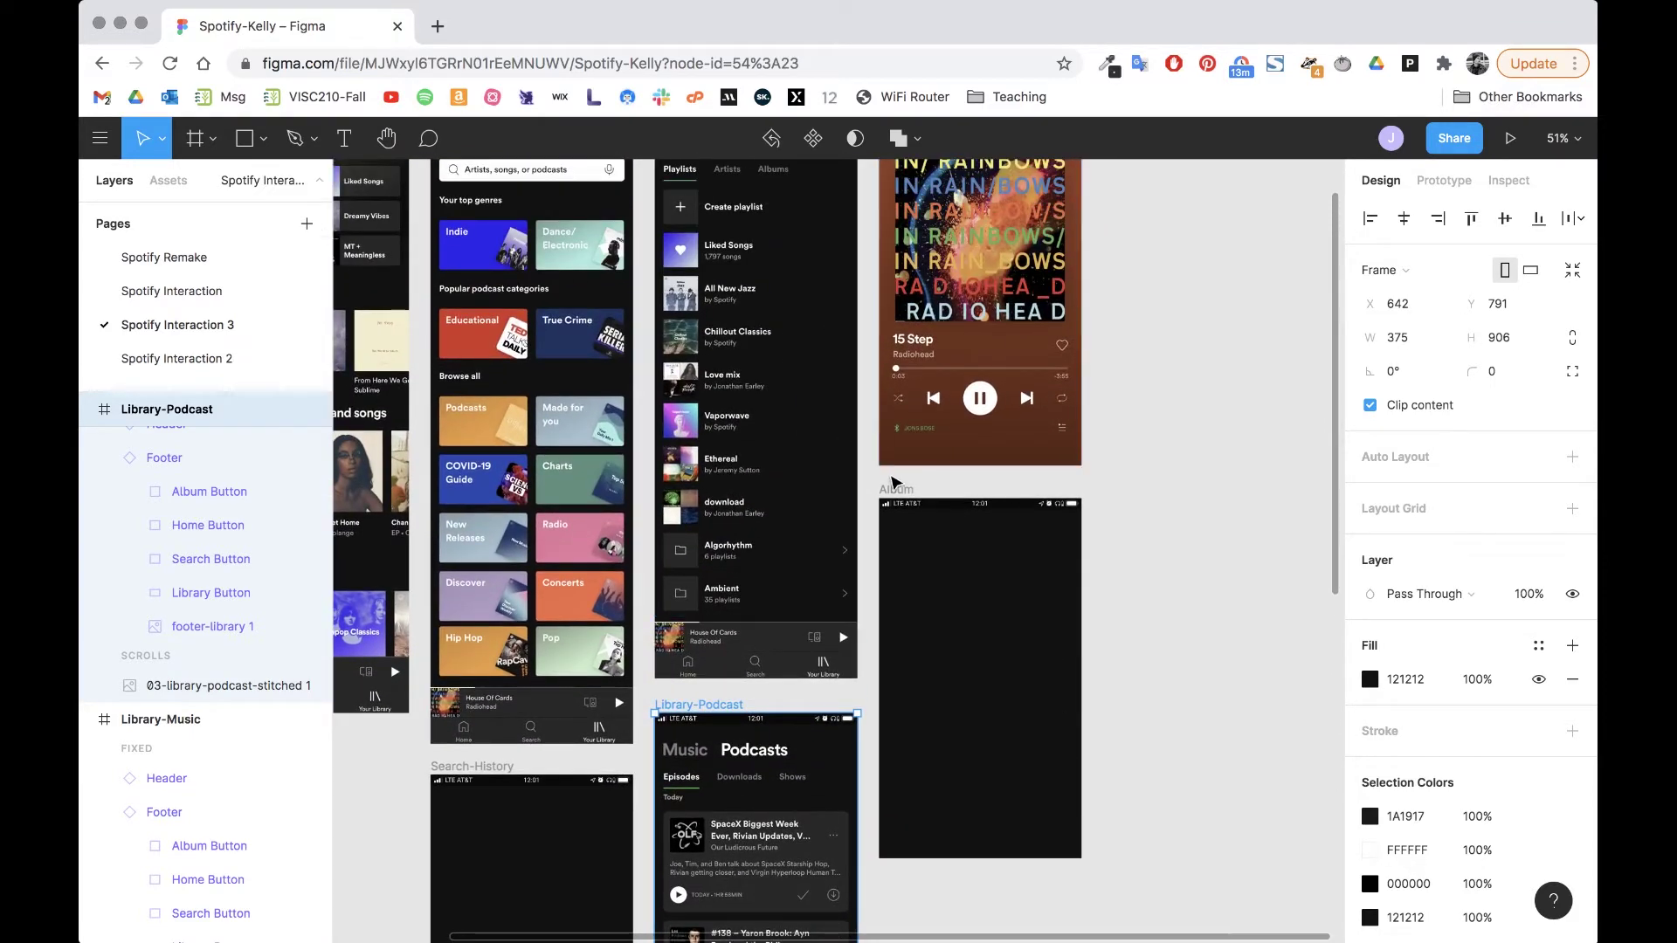
{"action": "left_click", "coordinate": [898, 491]}
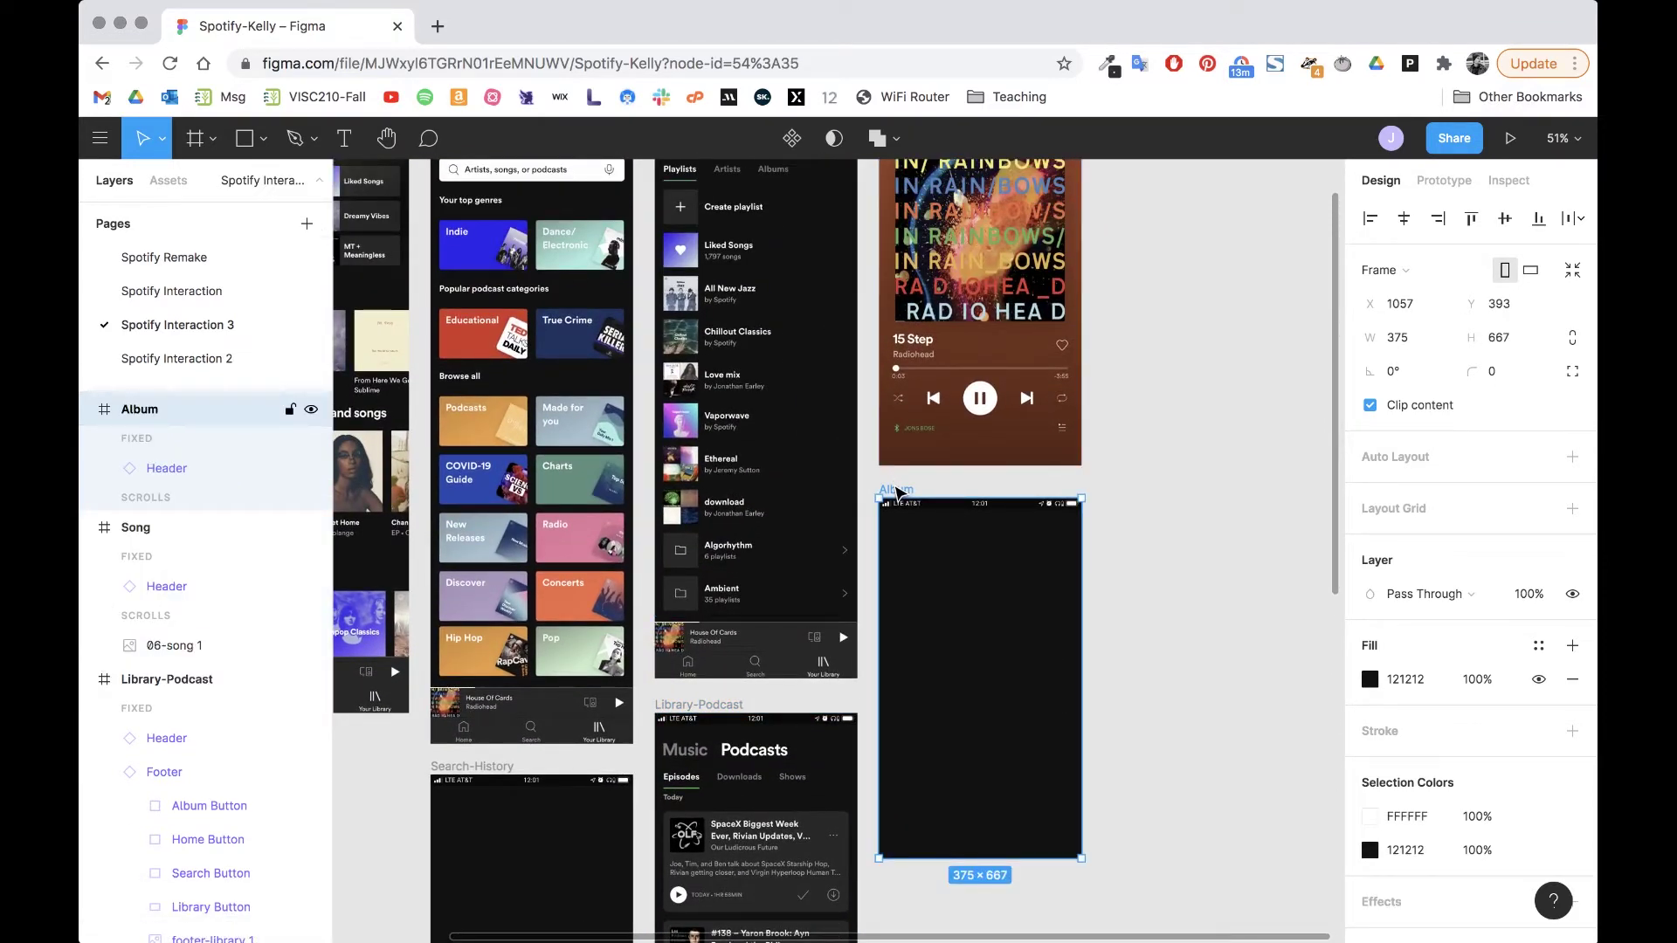
{"action": "key", "text": "super+shift+k"}
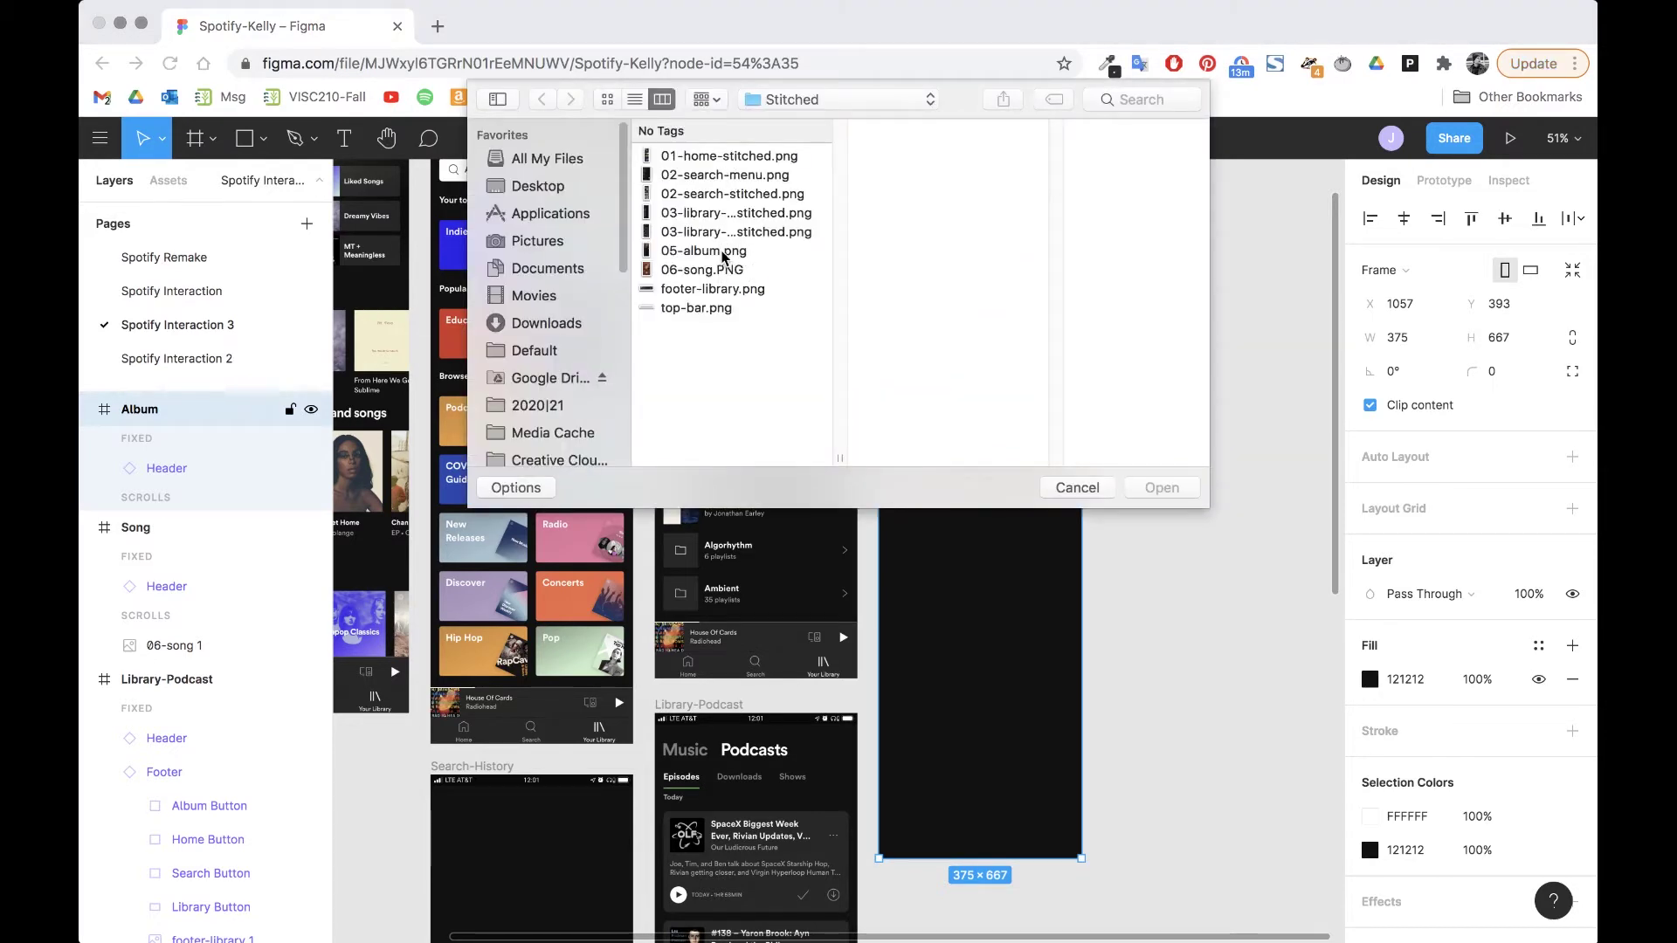
{"action": "left_click", "coordinate": [722, 254]}
{"action": "key", "text": "Return"}
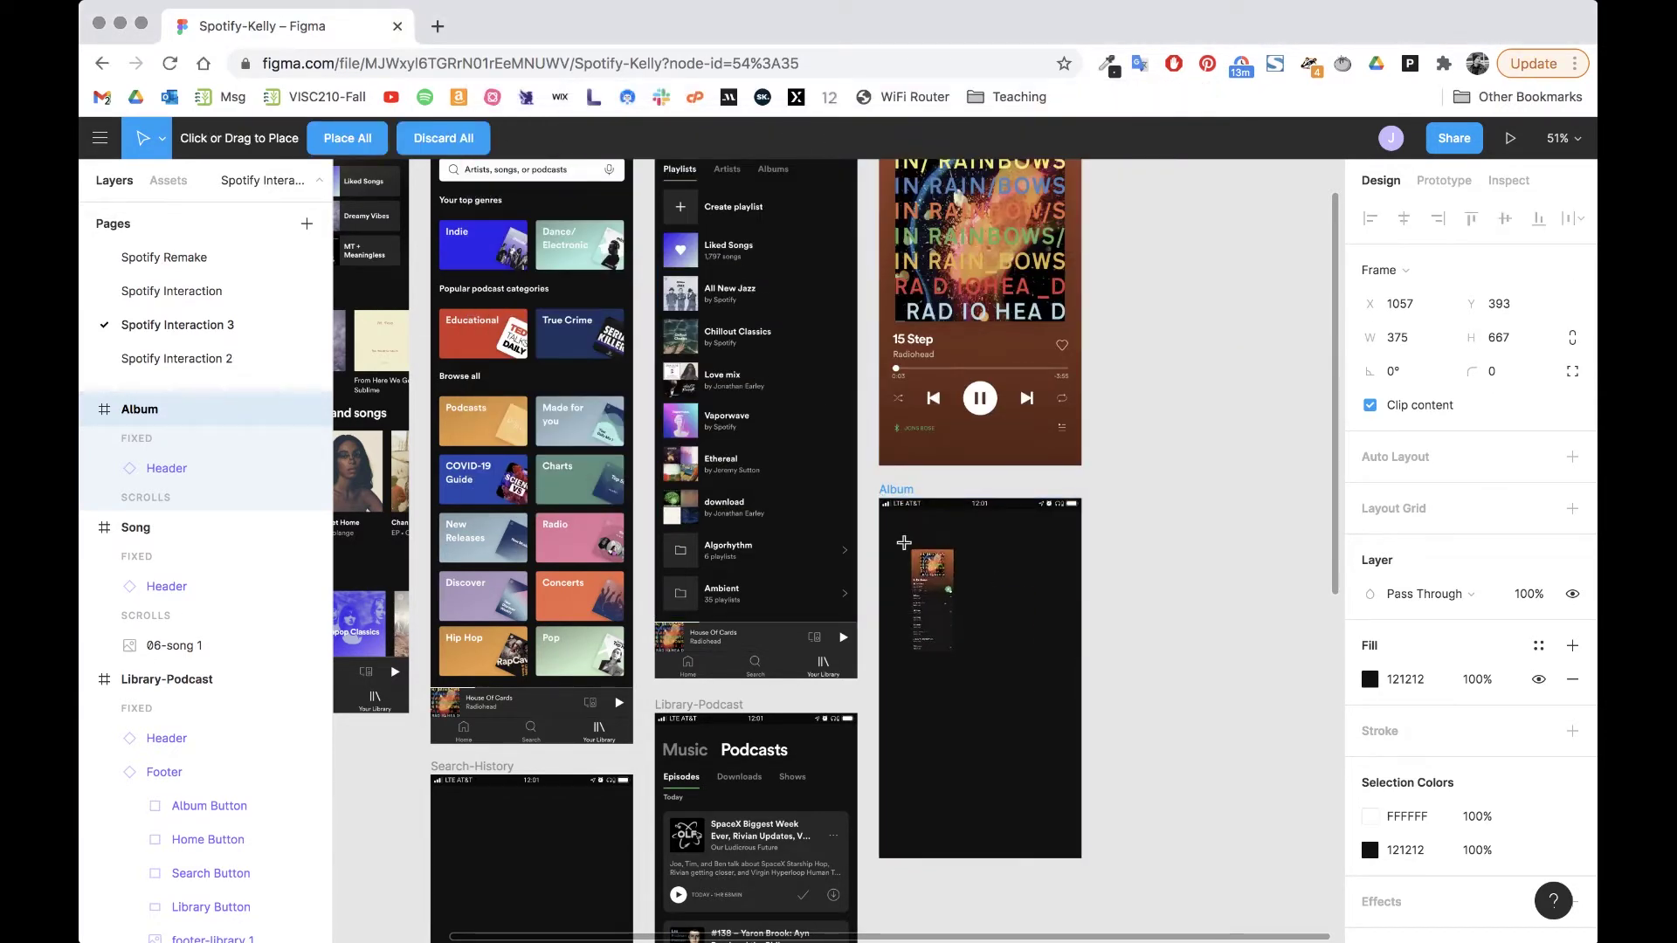
{"action": "left_click", "coordinate": [882, 516]}
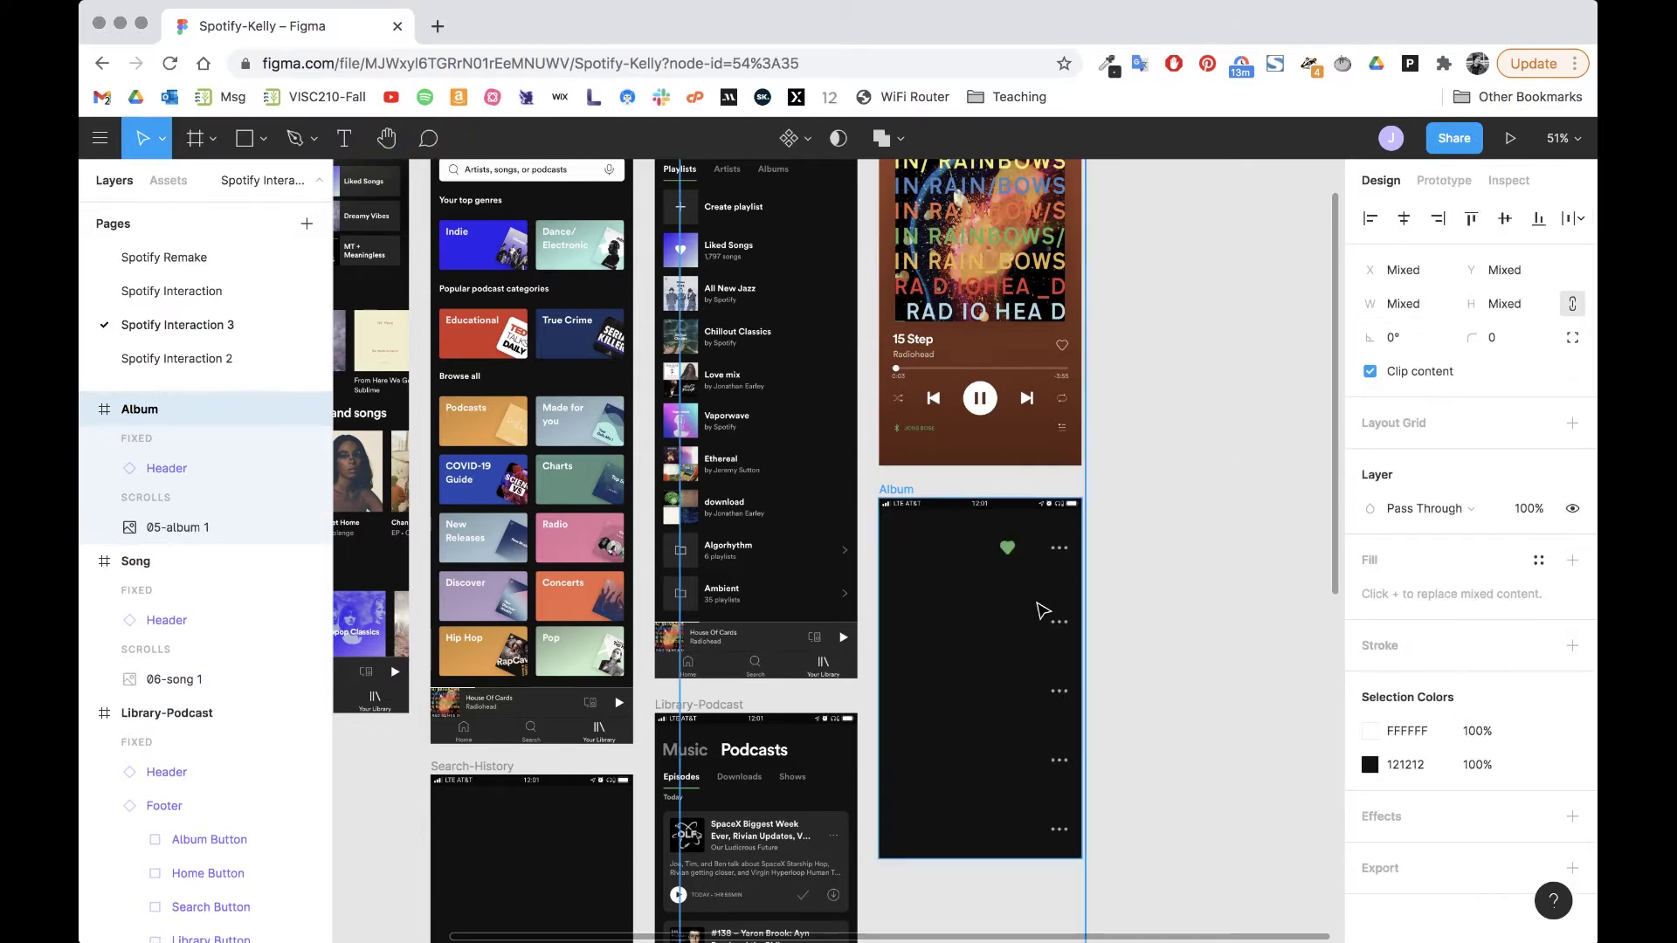
Step: Position the album image at X 0, Y 0 in its frame and scale it proportionally to 375 wide
{"action": "left_click", "coordinate": [1042, 612]}
{"action": "left_click", "coordinate": [1415, 274]}
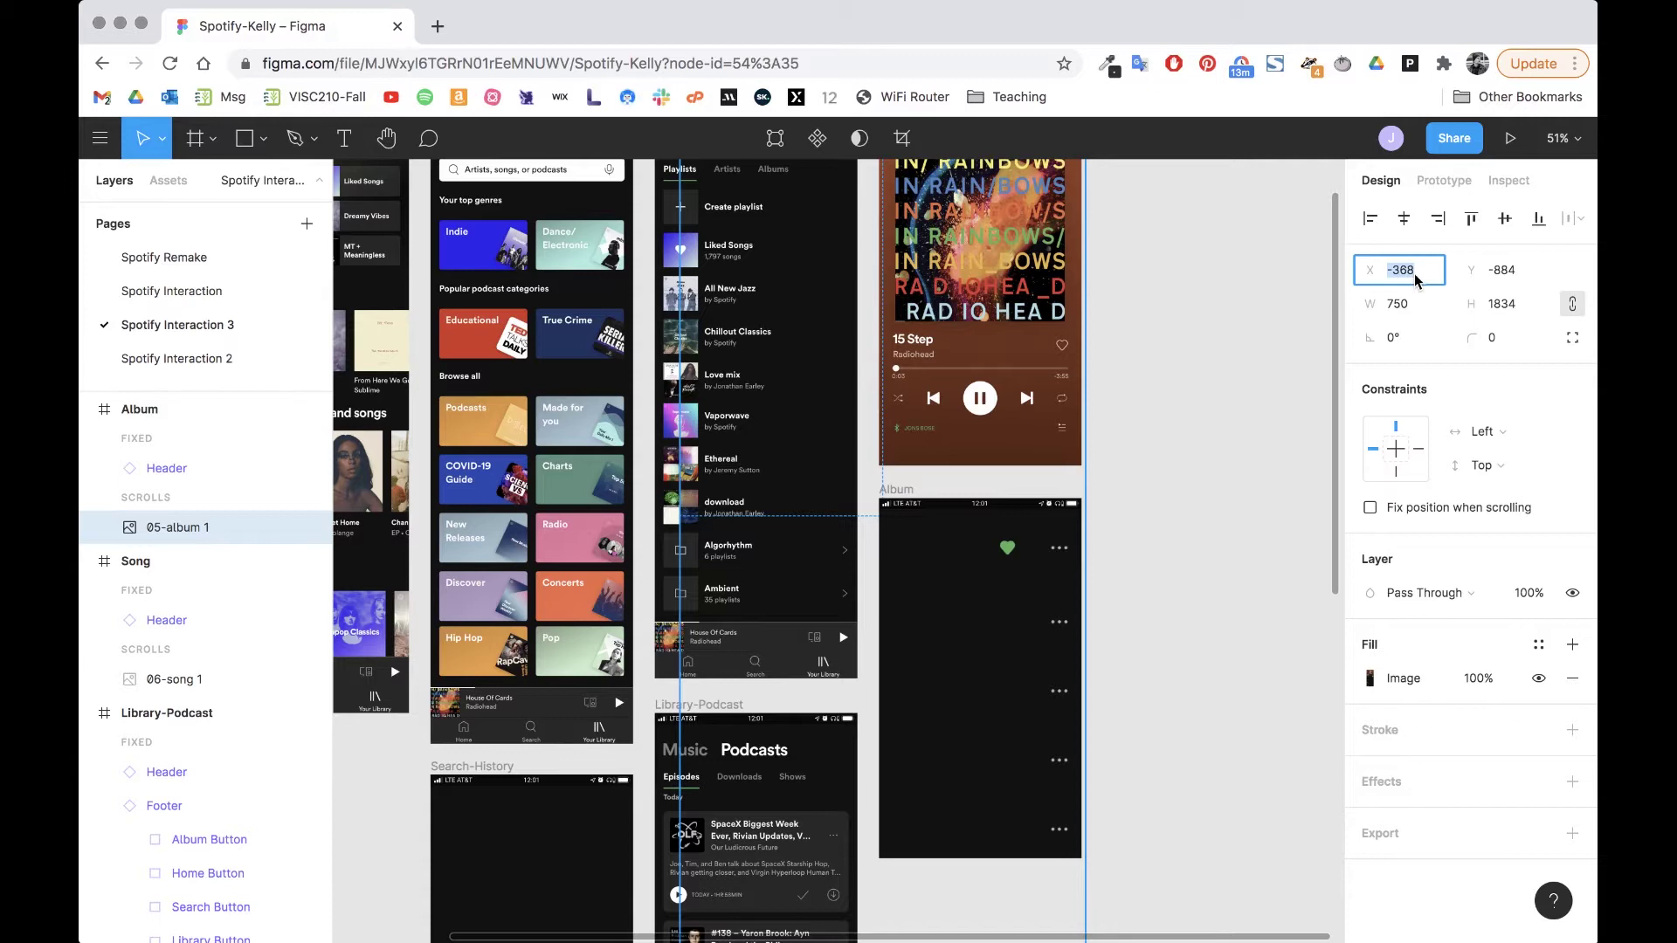
{"action": "type", "text": "0"}
{"action": "key", "text": "Tab"}
{"action": "type", "text": "0"}
{"action": "key", "text": "Tab"}
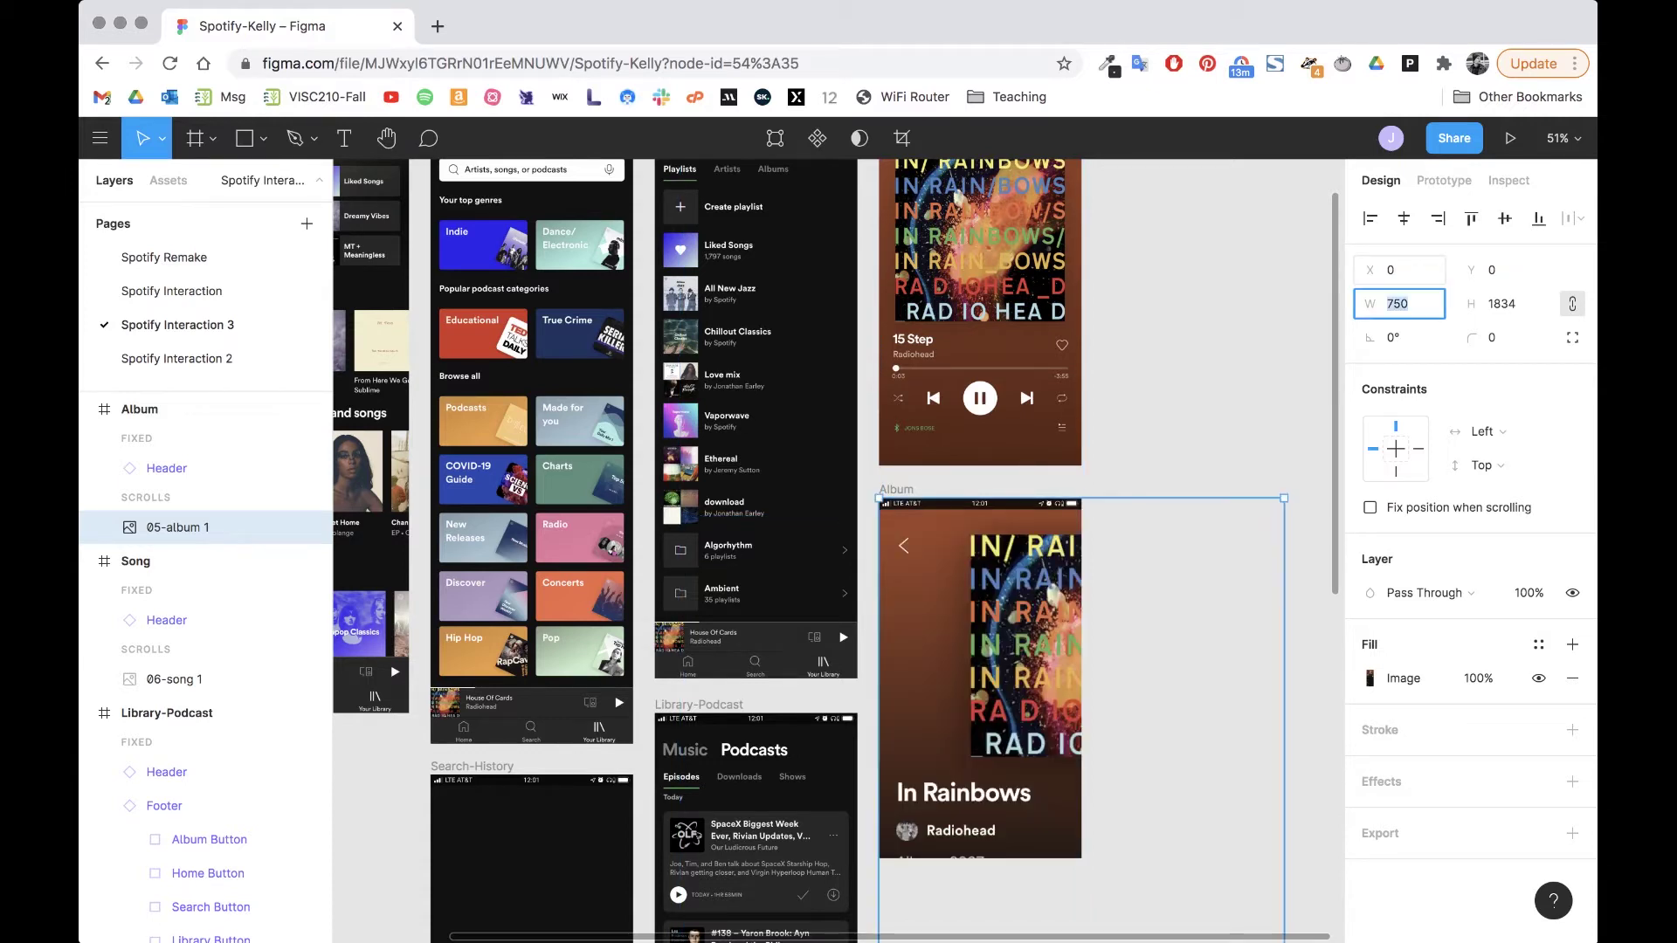
{"action": "key", "text": "Return"}
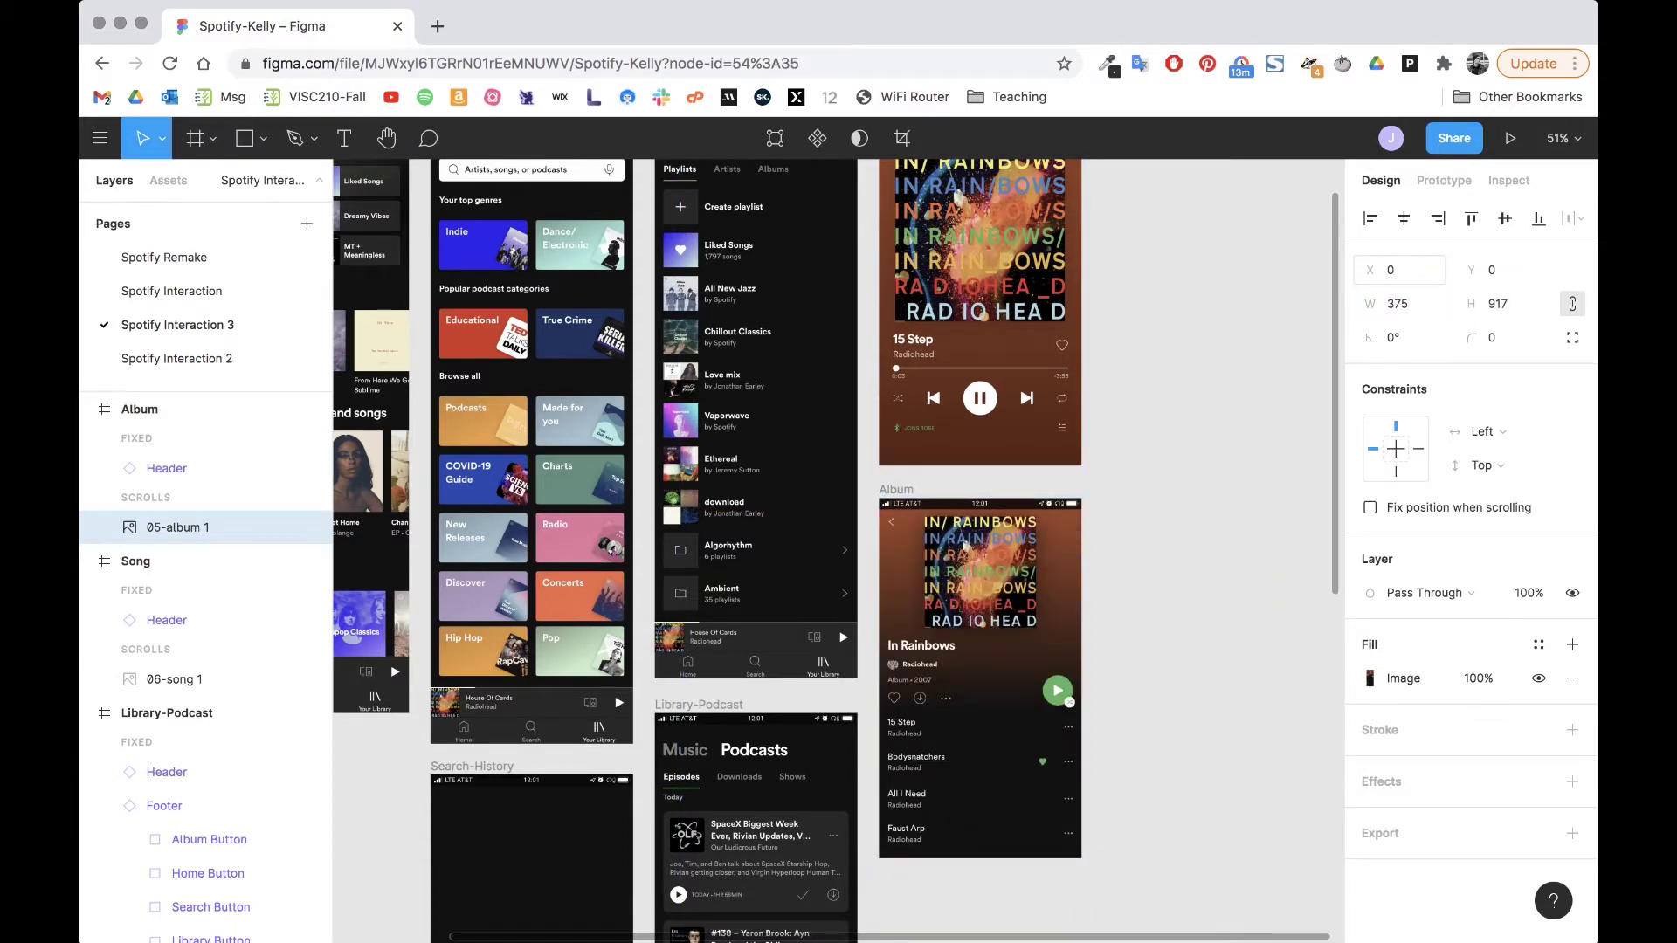
Step: Extend the Album frame downward to about 1081 high, leaving space below the track list for a footer
{"action": "scroll", "coordinate": [1177, 687], "scroll_direction": "down", "scroll_amount": 5}
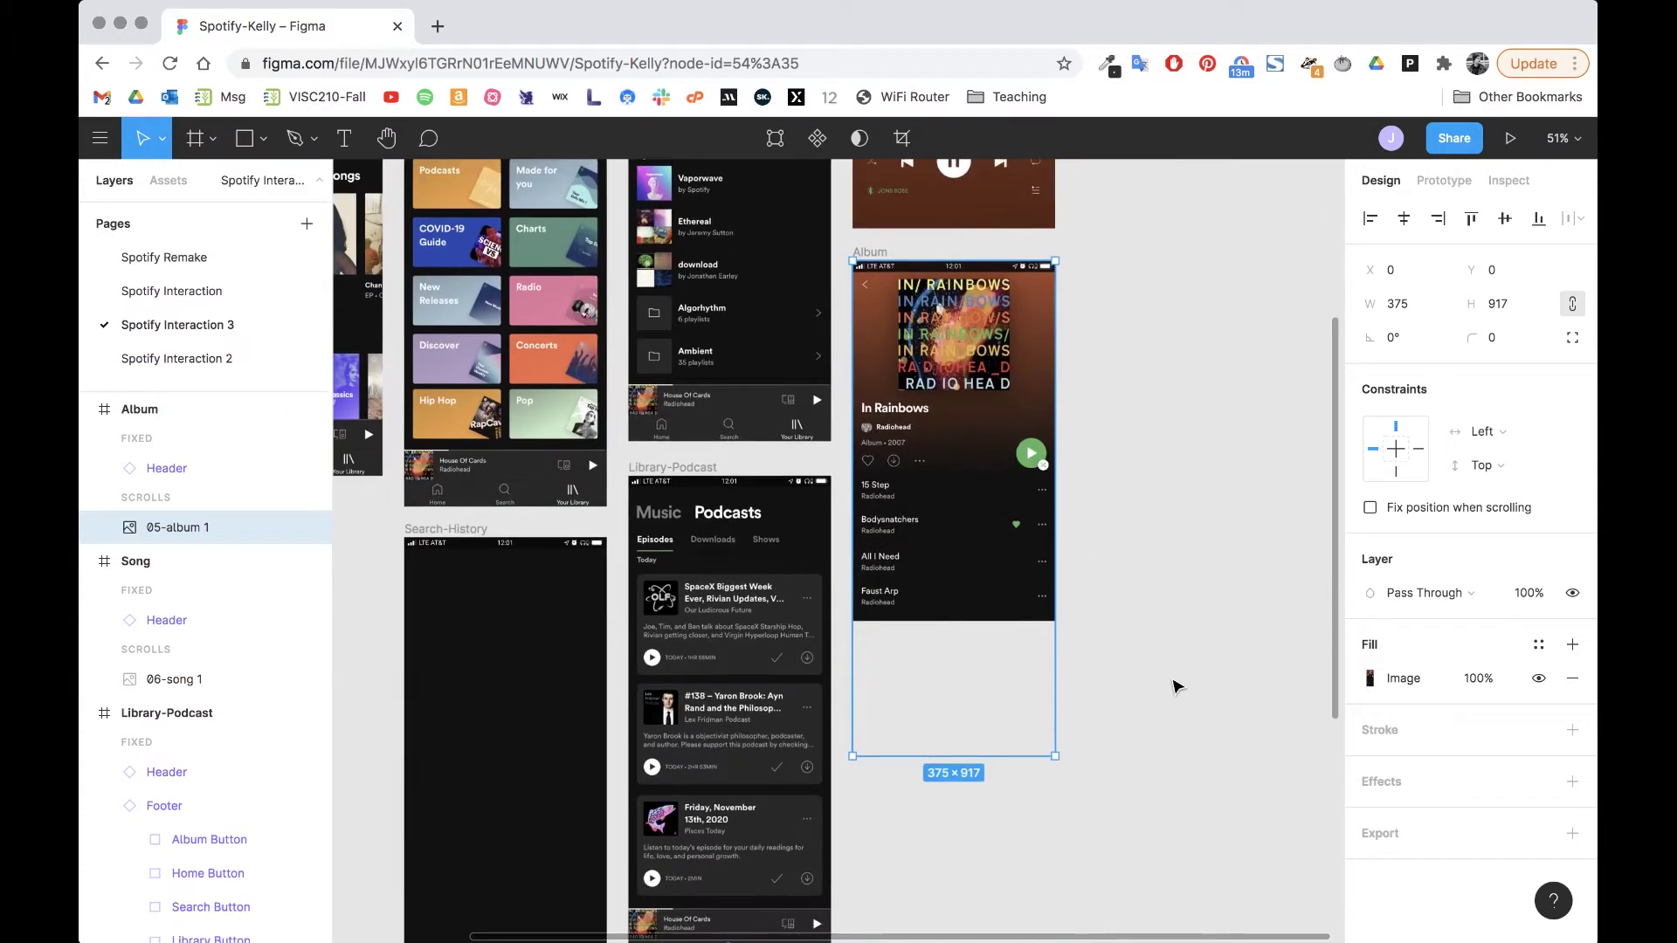
{"action": "left_click", "coordinate": [876, 249]}
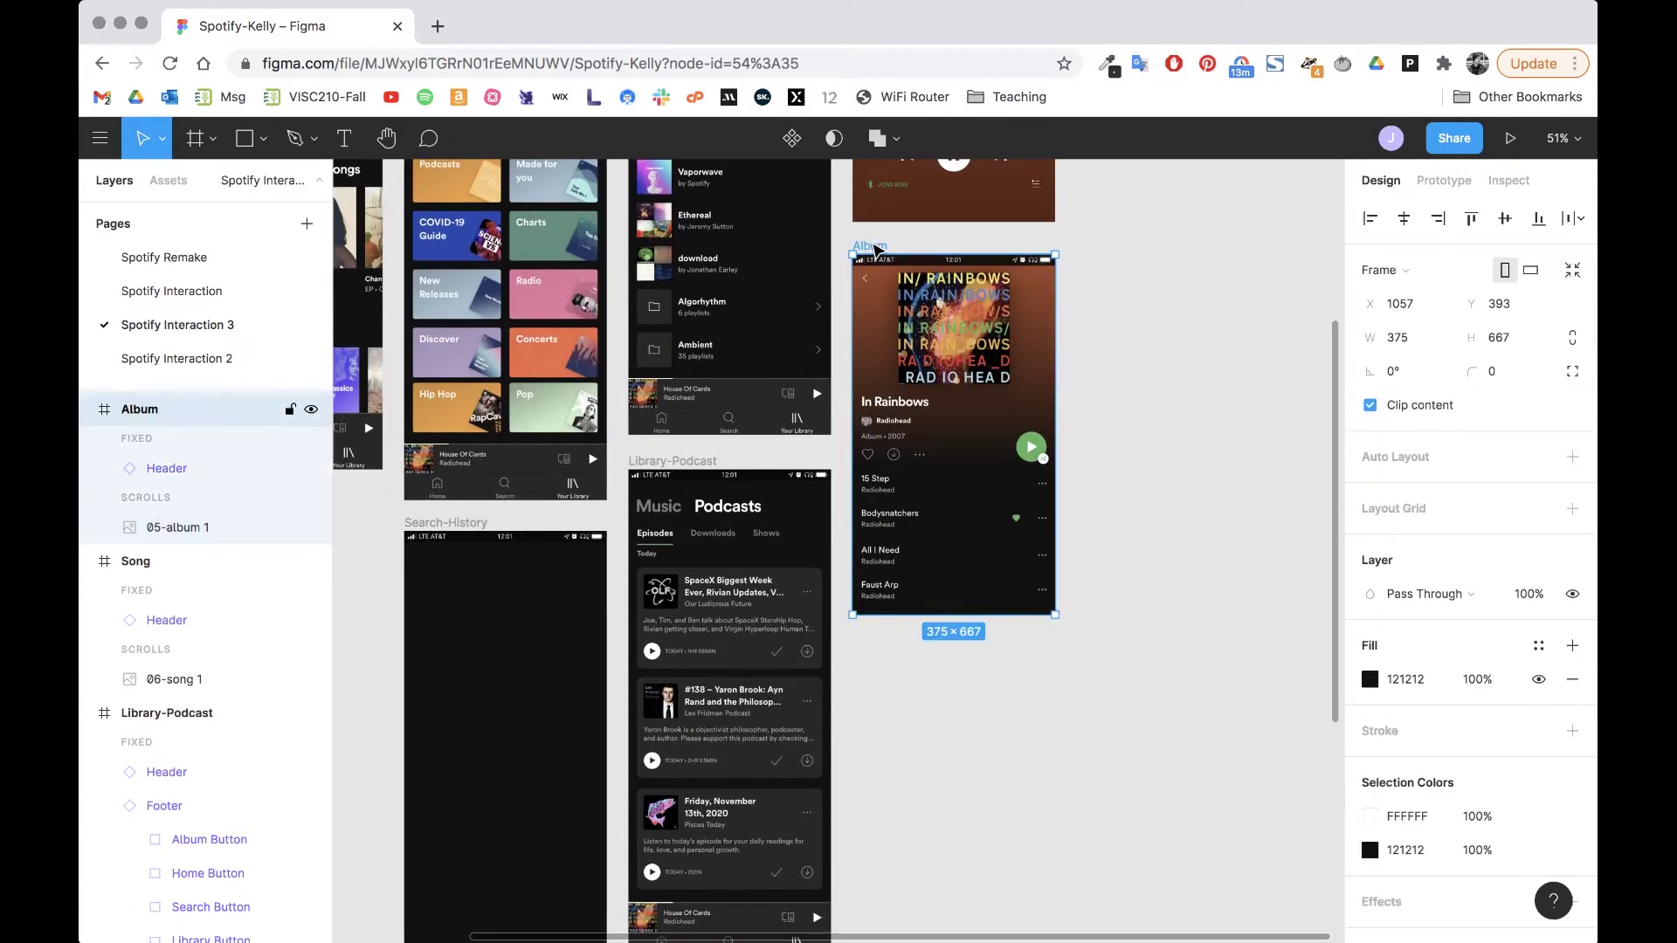
{"action": "left_click_drag", "start_coordinate": [948, 615], "coordinate": [988, 839]}
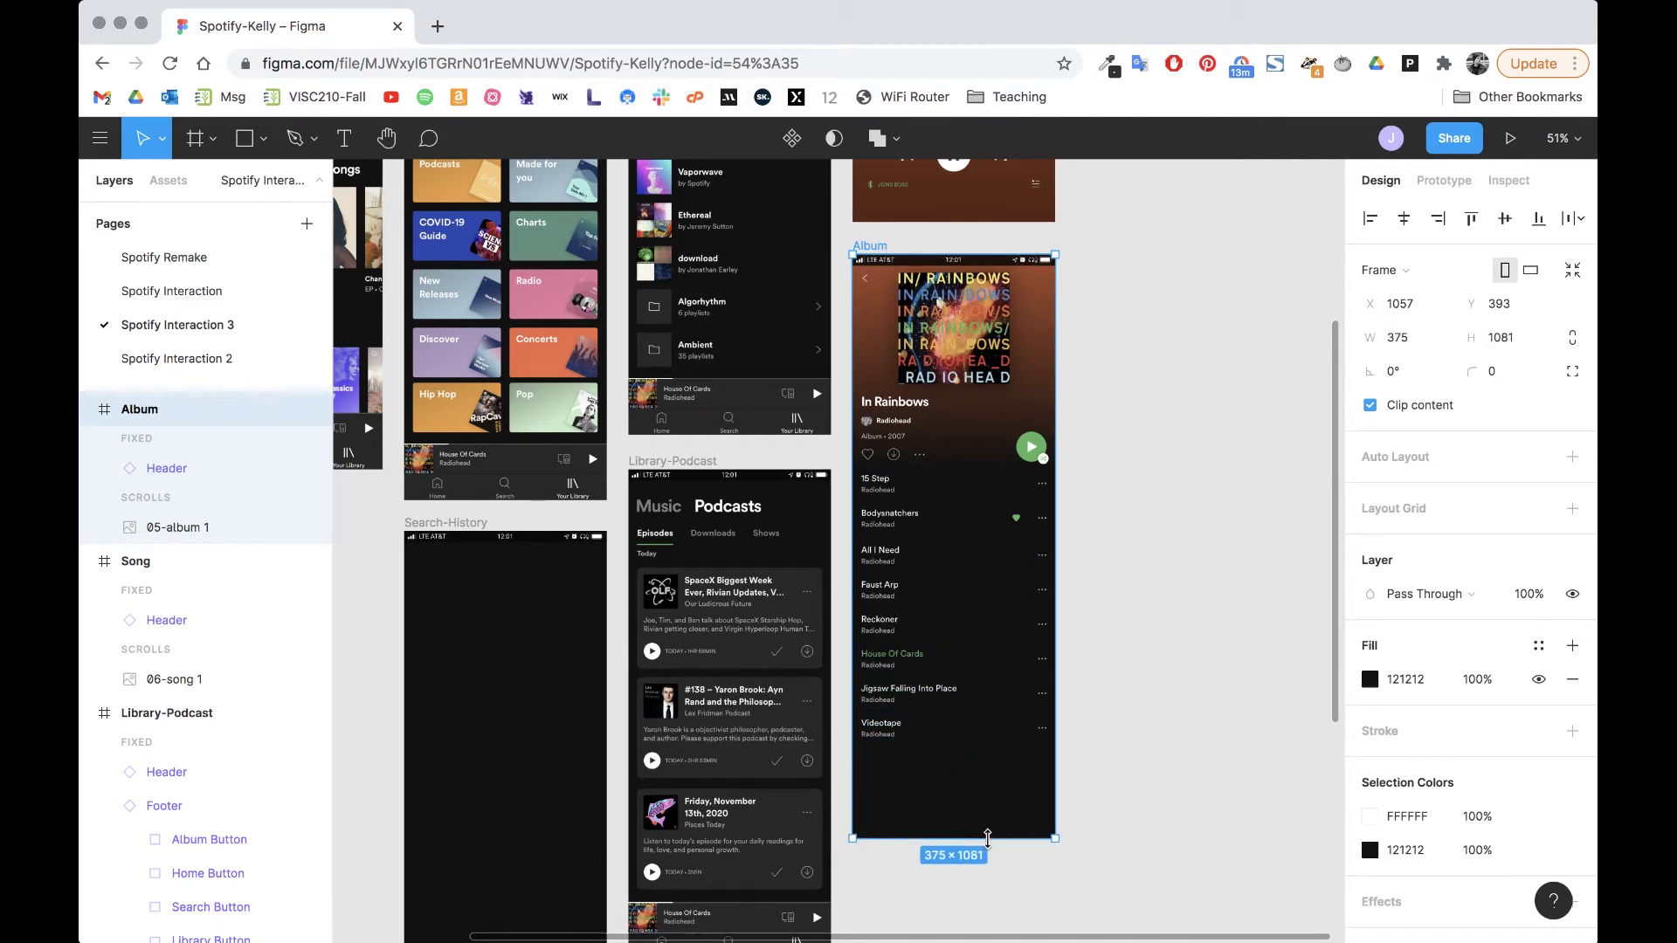
Step: Copy the Library-Podcast footer into the Album frame, aligned with its bottom edge at X 0, Y 975
{"action": "scroll", "coordinate": [990, 843], "scroll_direction": "down", "scroll_amount": 5}
{"action": "left_click", "coordinate": [679, 691]}
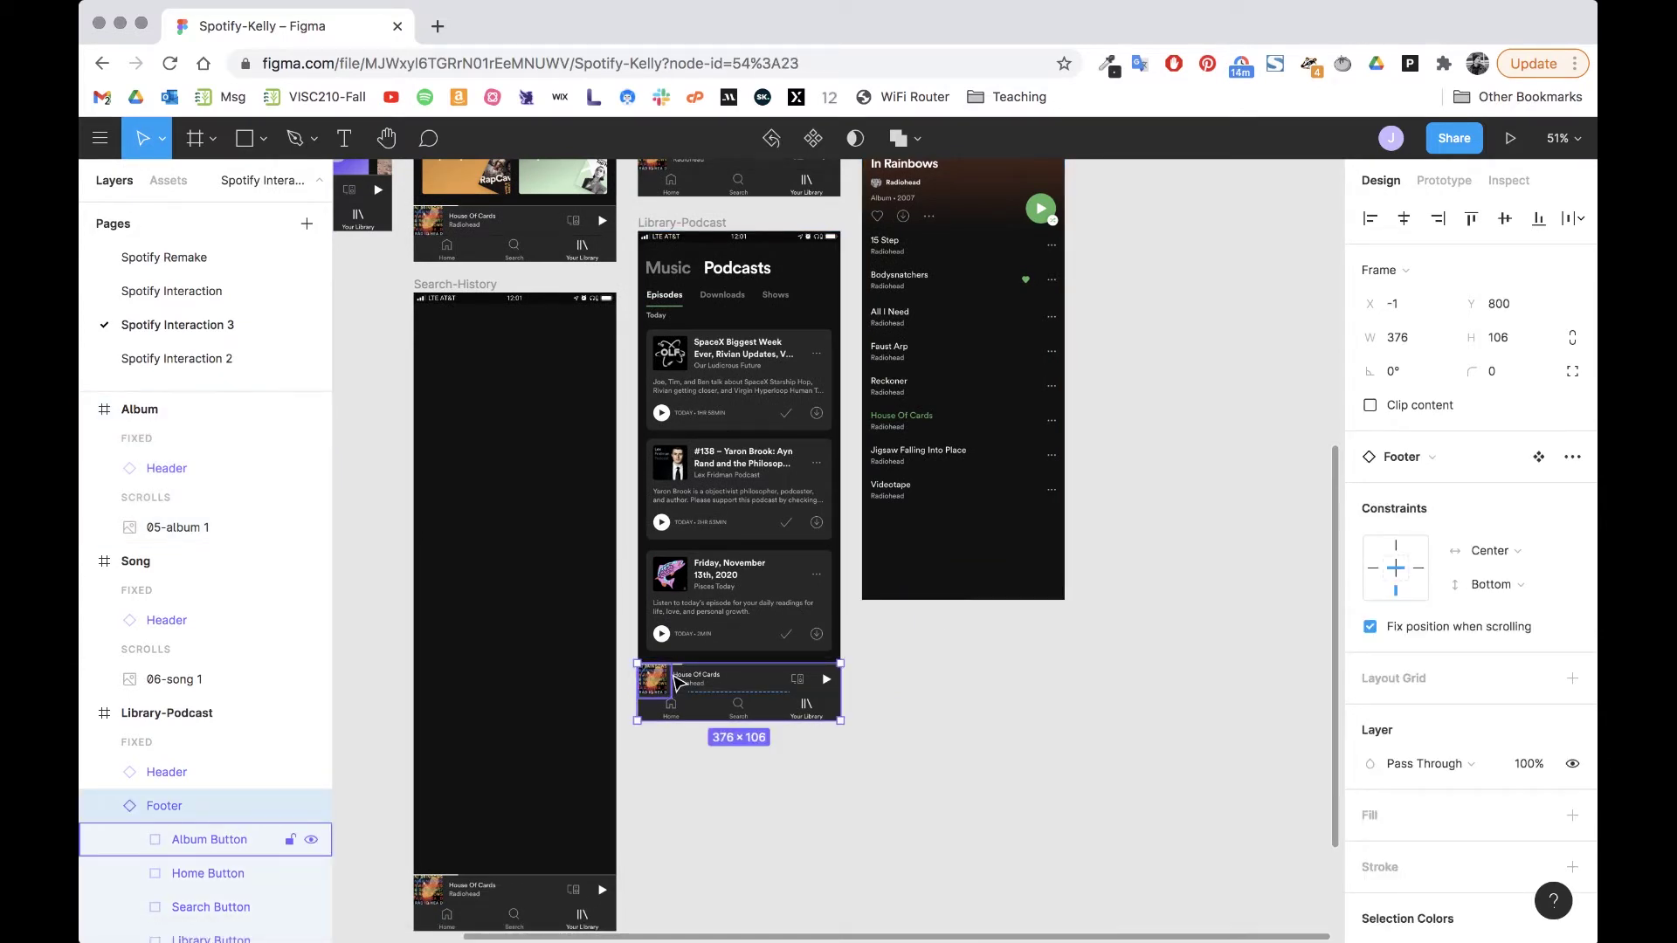
{"action": "left_click_drag", "start_coordinate": [690, 683], "coordinate": [919, 563]}
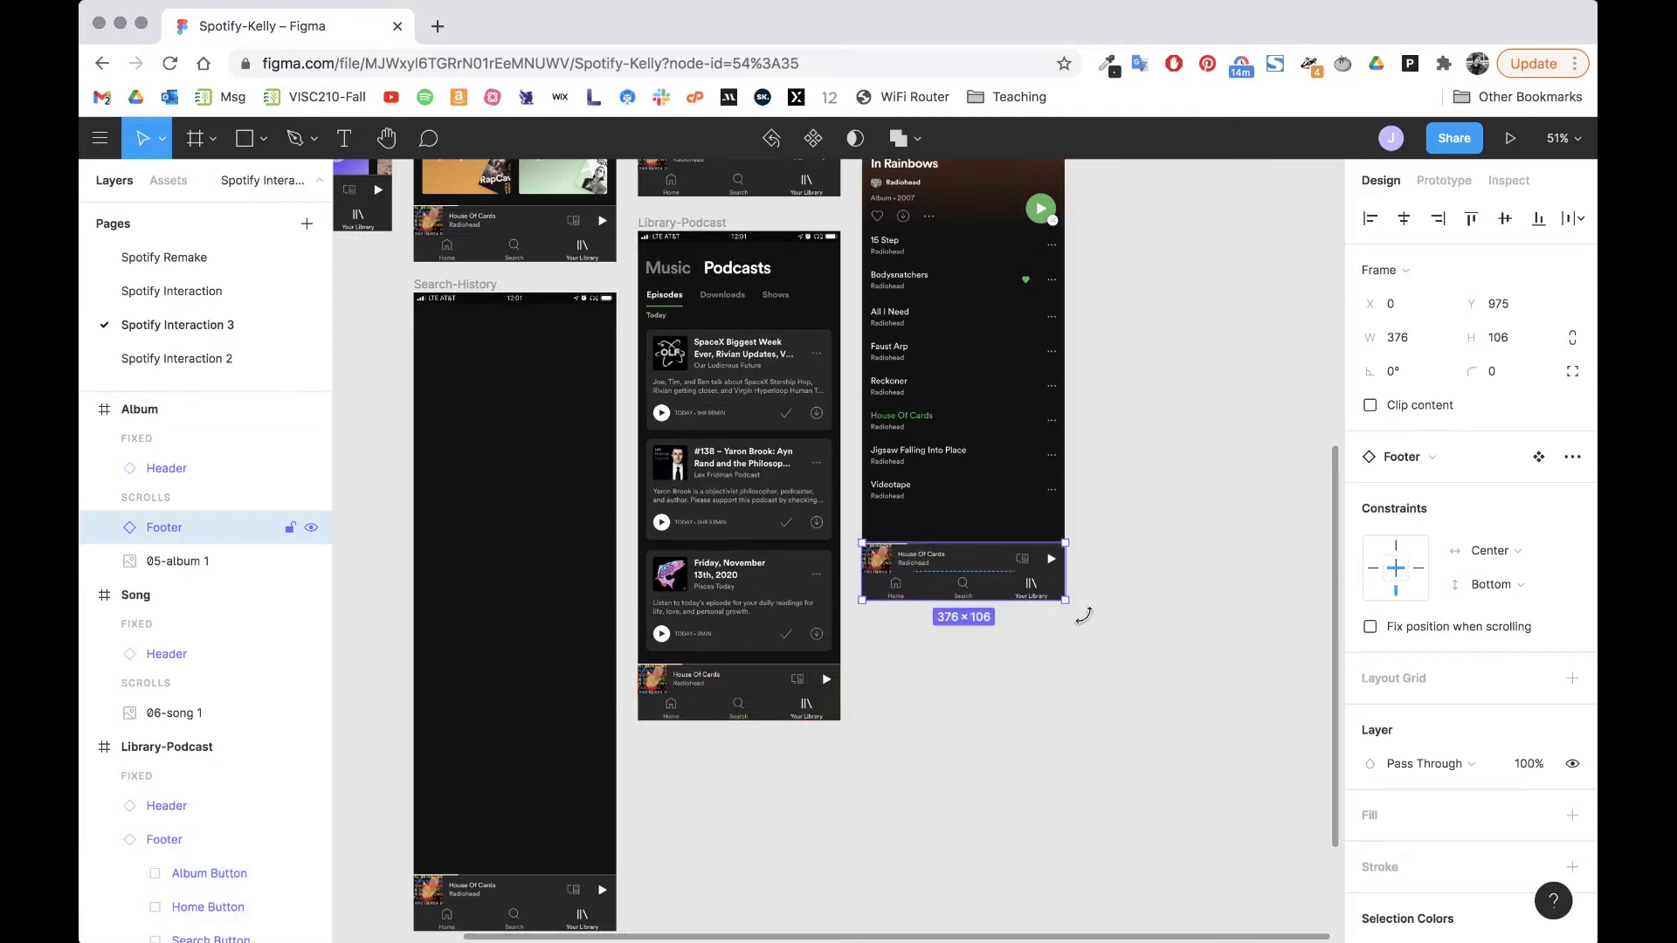
Step: Fix the Album frame's footer in position when scrolling
{"action": "left_click", "coordinate": [1115, 643]}
{"action": "left_click", "coordinate": [983, 572]}
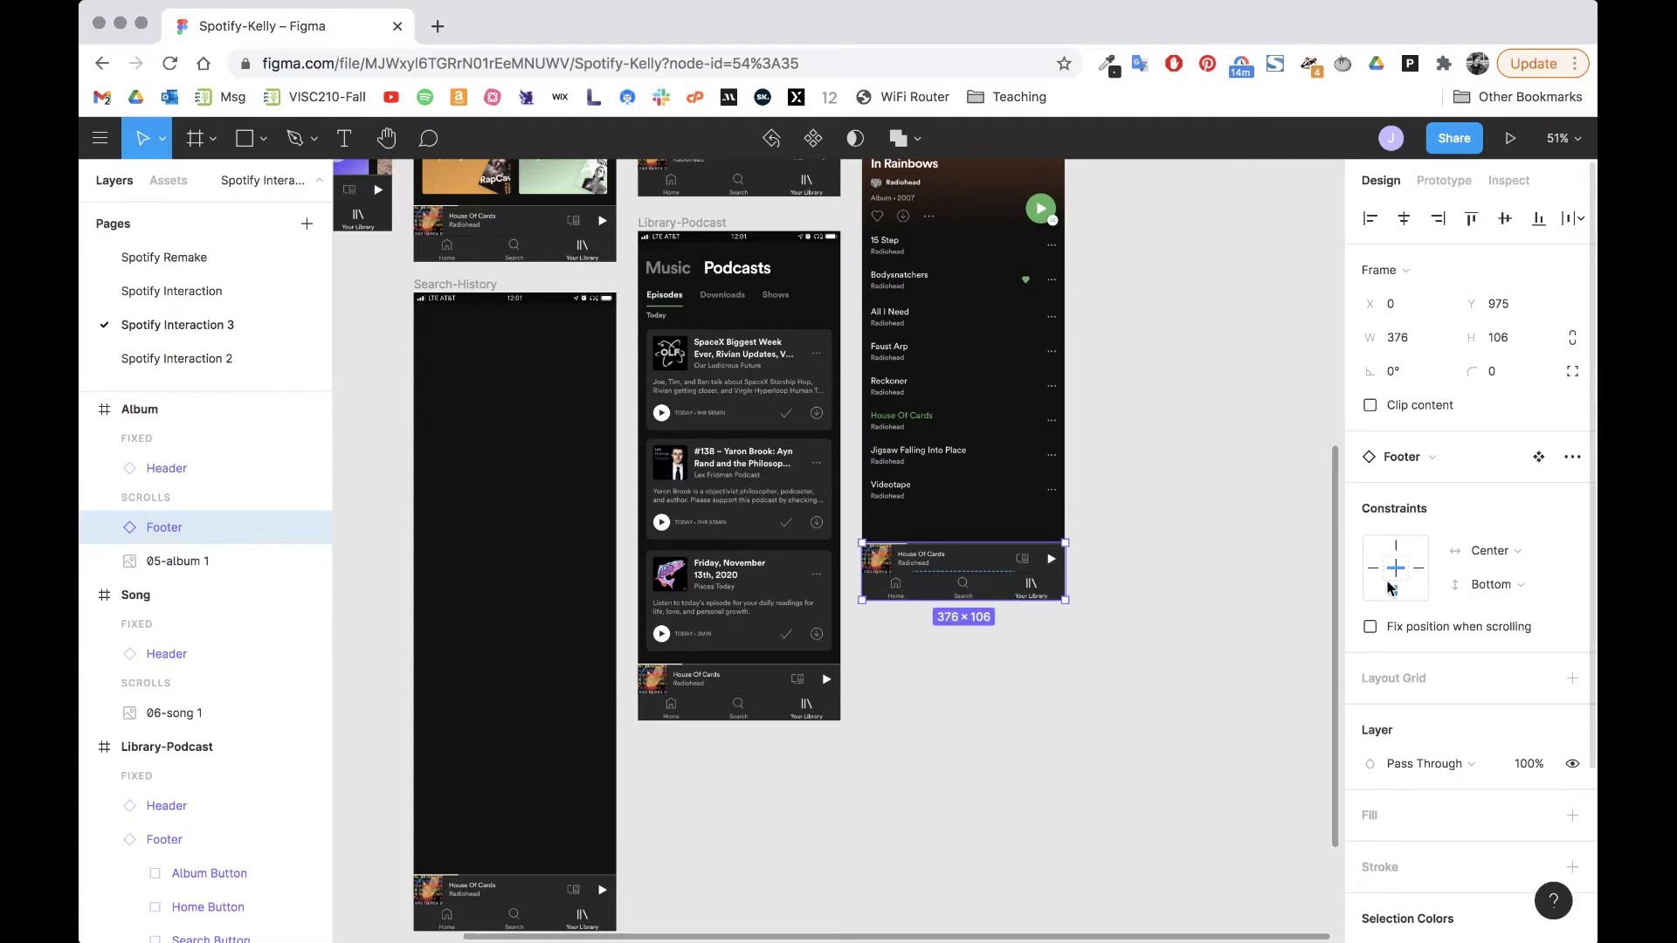
{"action": "left_click", "coordinate": [1370, 629]}
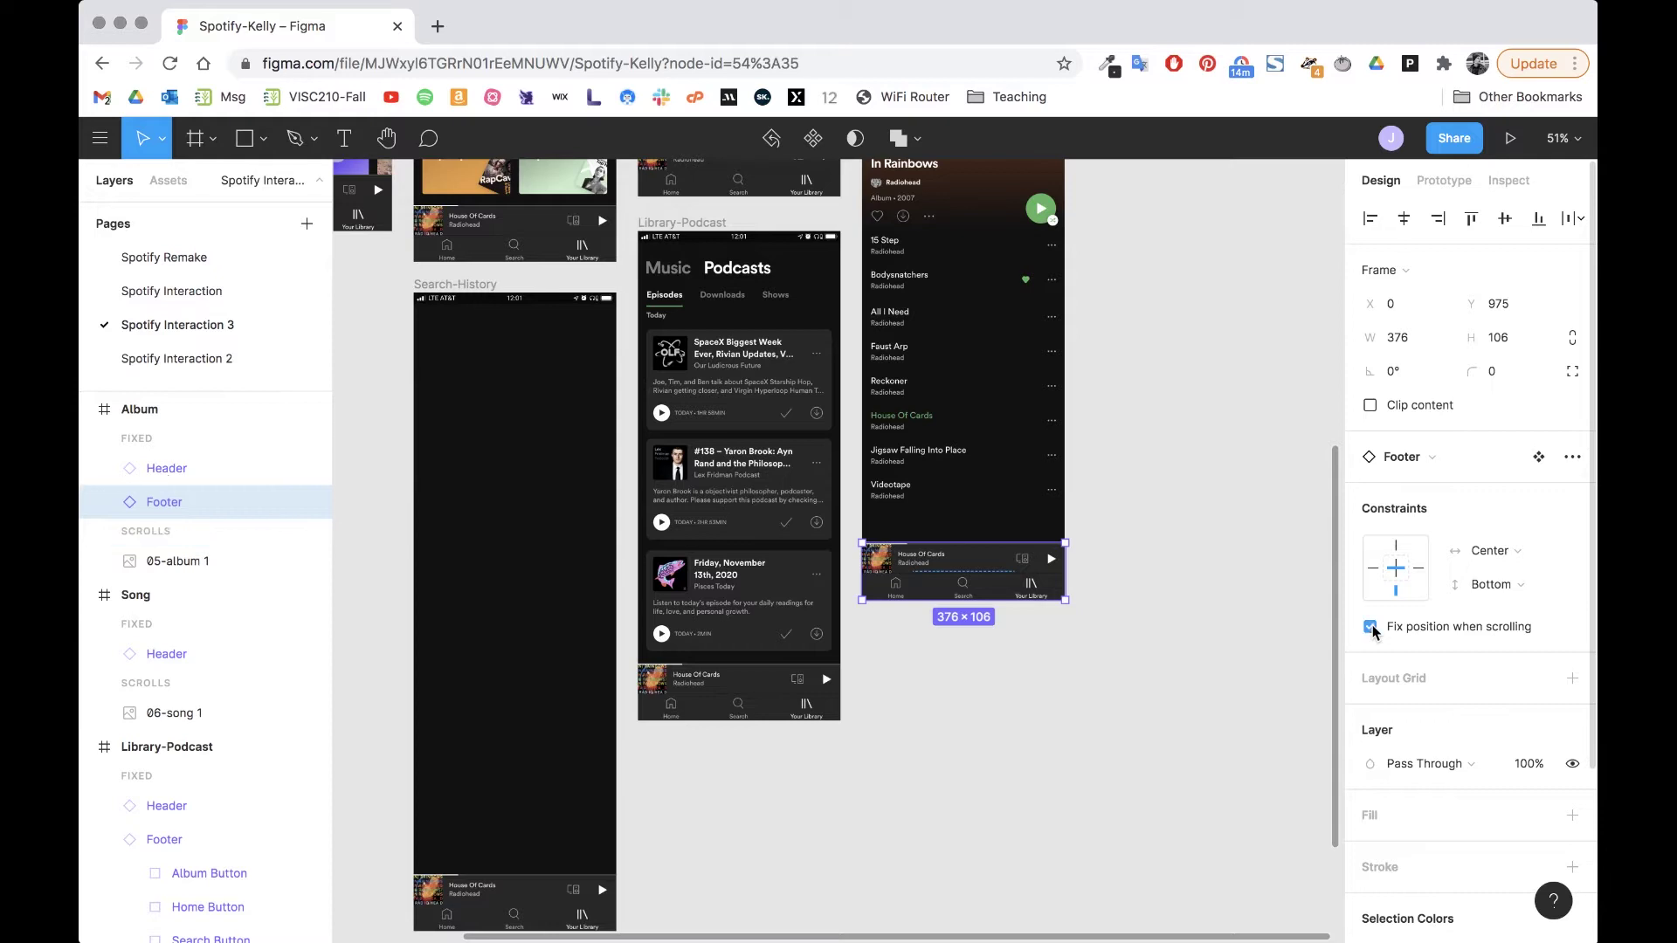
Step: Shorten the Album frame from its lower edge to about 1033 high, closing the gap between the track list and footer
{"action": "scroll", "coordinate": [1003, 655], "scroll_direction": "up", "scroll_amount": 5}
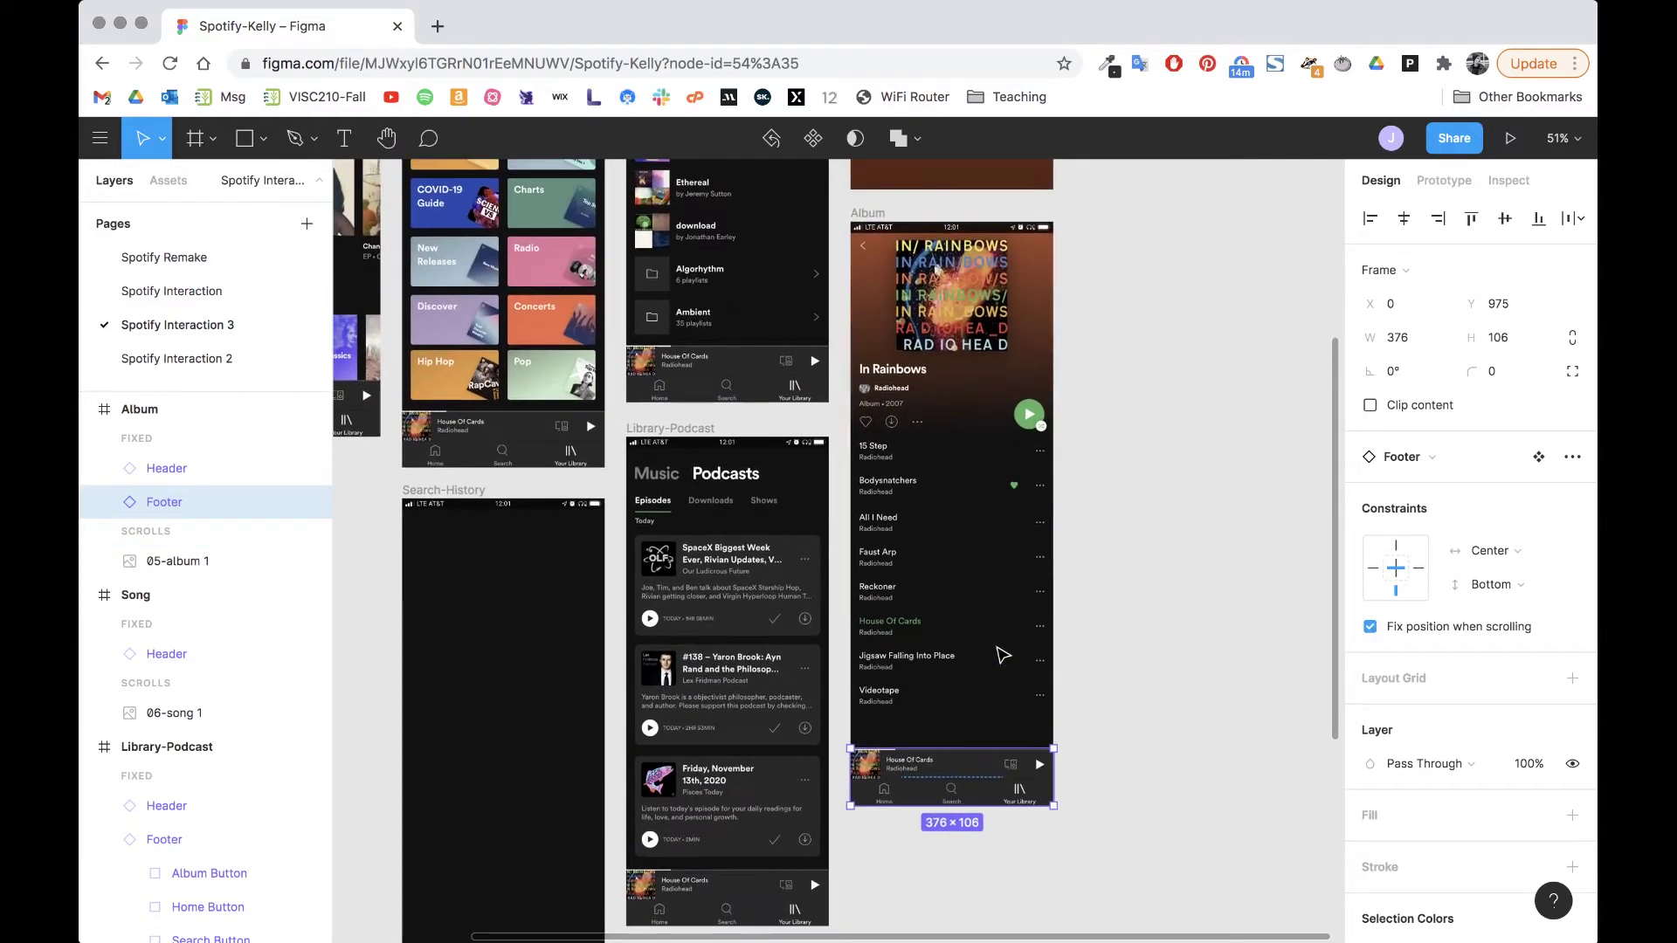
{"action": "left_click", "coordinate": [871, 219]}
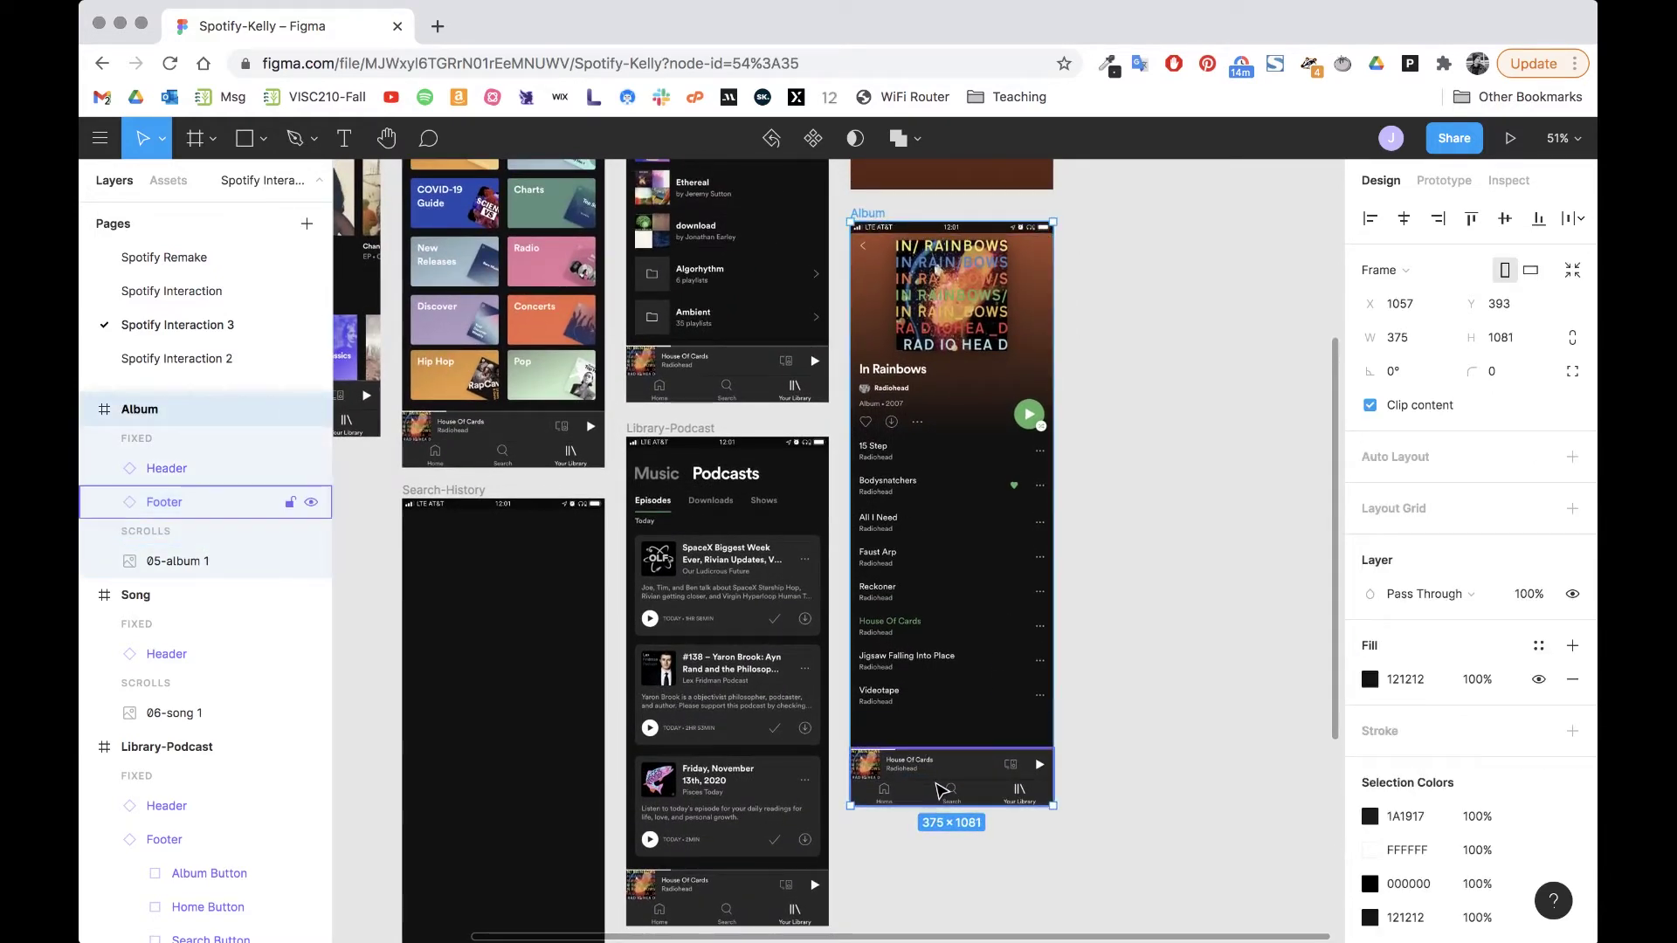
{"action": "left_click_drag", "start_coordinate": [929, 806], "coordinate": [927, 776]}
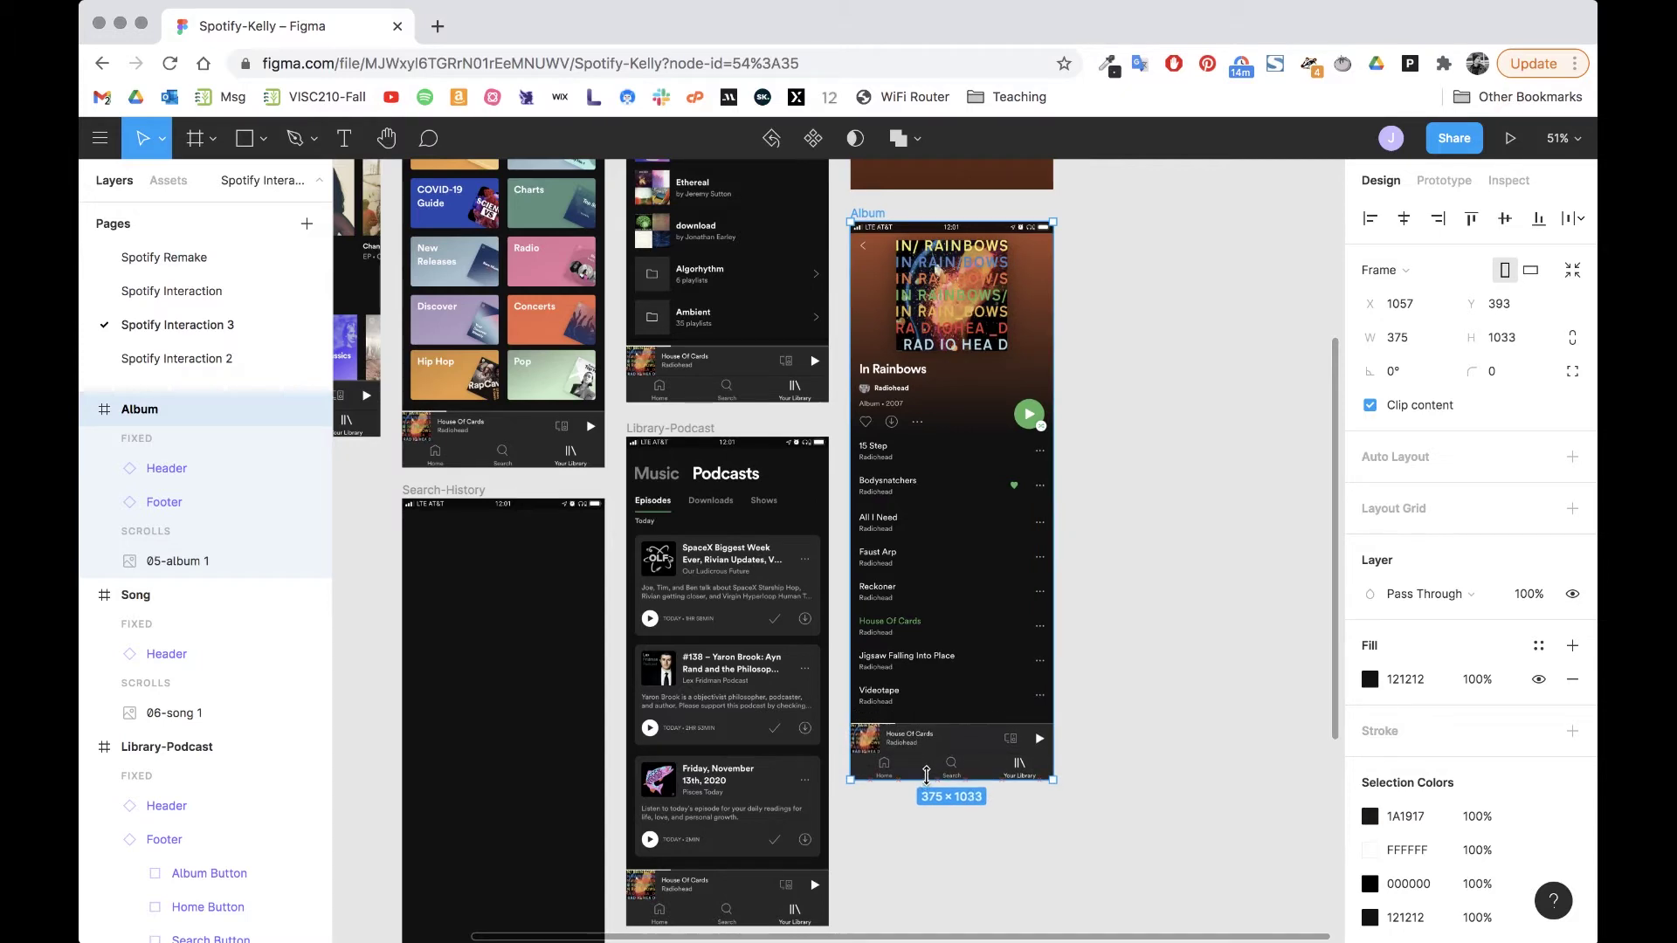
{"action": "left_click", "coordinate": [1196, 653]}
Step: Place the 02-search-menu.png image inside the Search-History frame
{"action": "scroll", "coordinate": [961, 700], "scroll_direction": "down", "scroll_amount": 3}
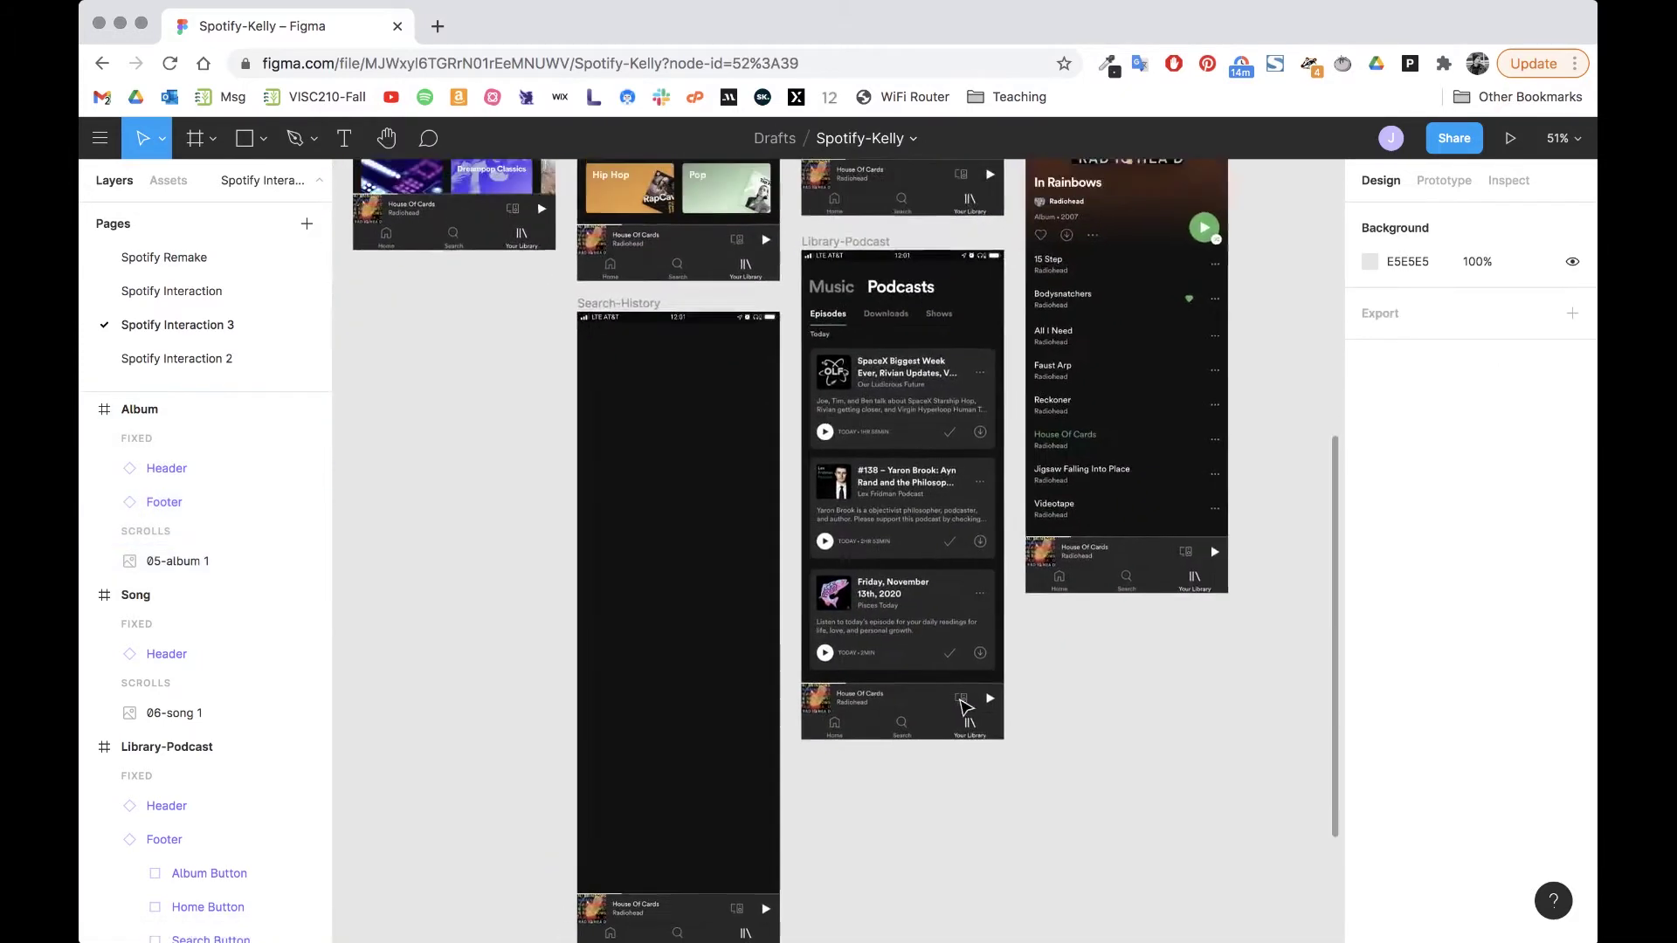
{"action": "scroll", "coordinate": [965, 706], "scroll_direction": "up", "scroll_amount": 6}
{"action": "scroll", "coordinate": [961, 706], "scroll_direction": "up", "scroll_amount": 3}
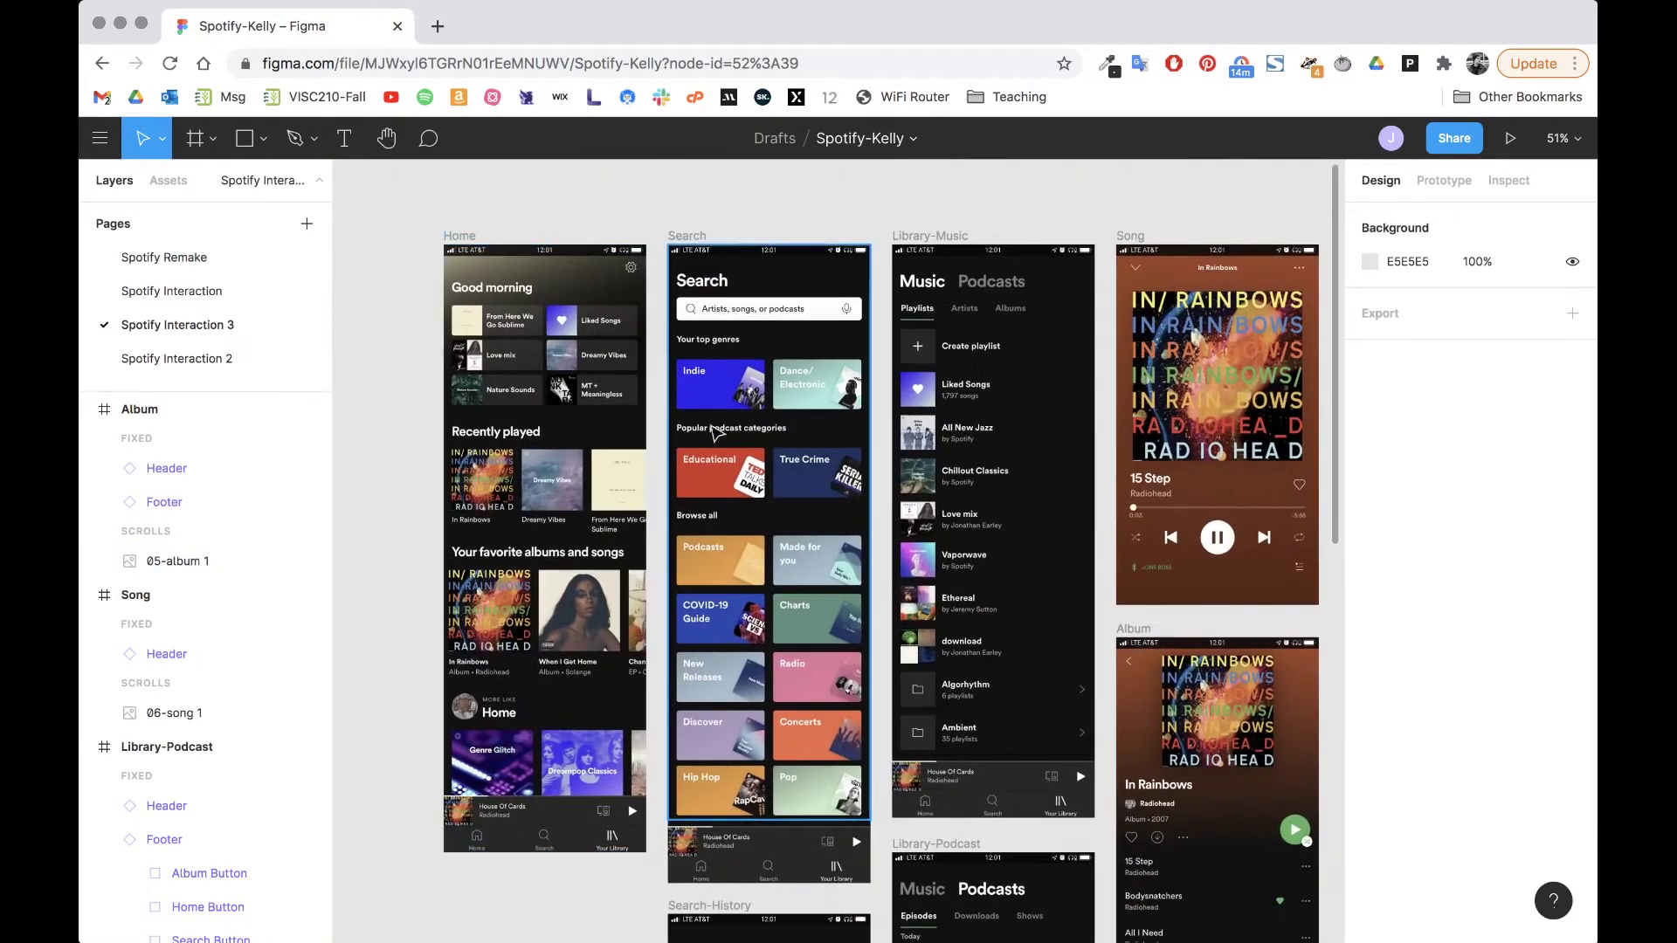
{"action": "scroll", "coordinate": [773, 513], "scroll_direction": "down", "scroll_amount": 15}
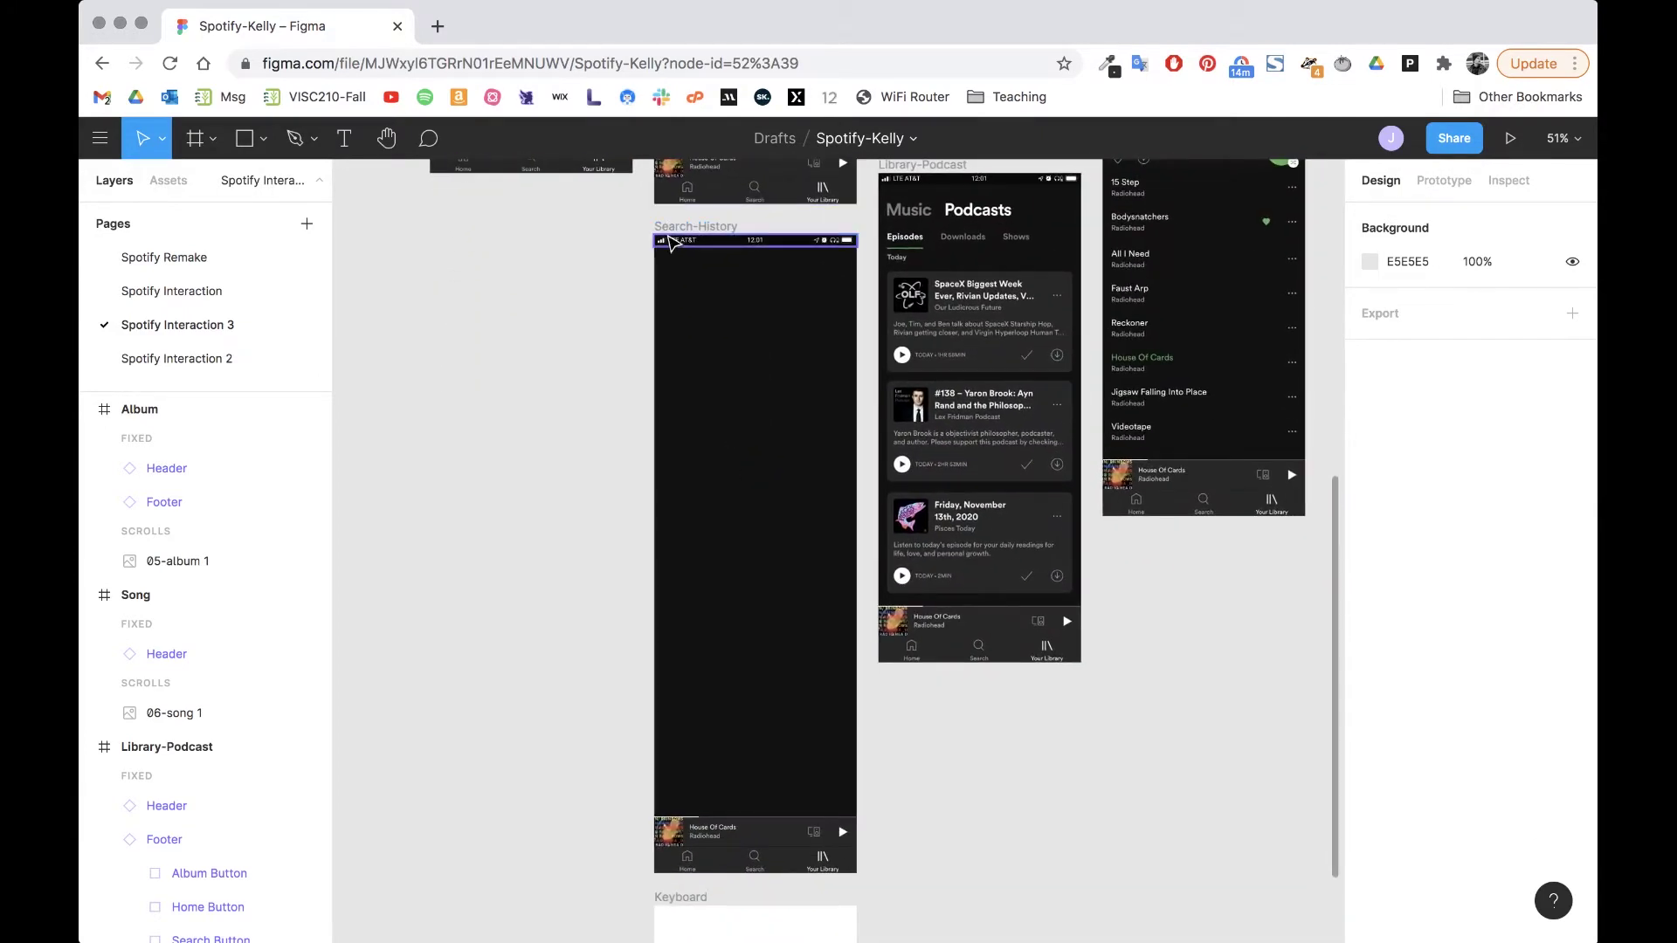
{"action": "left_click", "coordinate": [671, 229]}
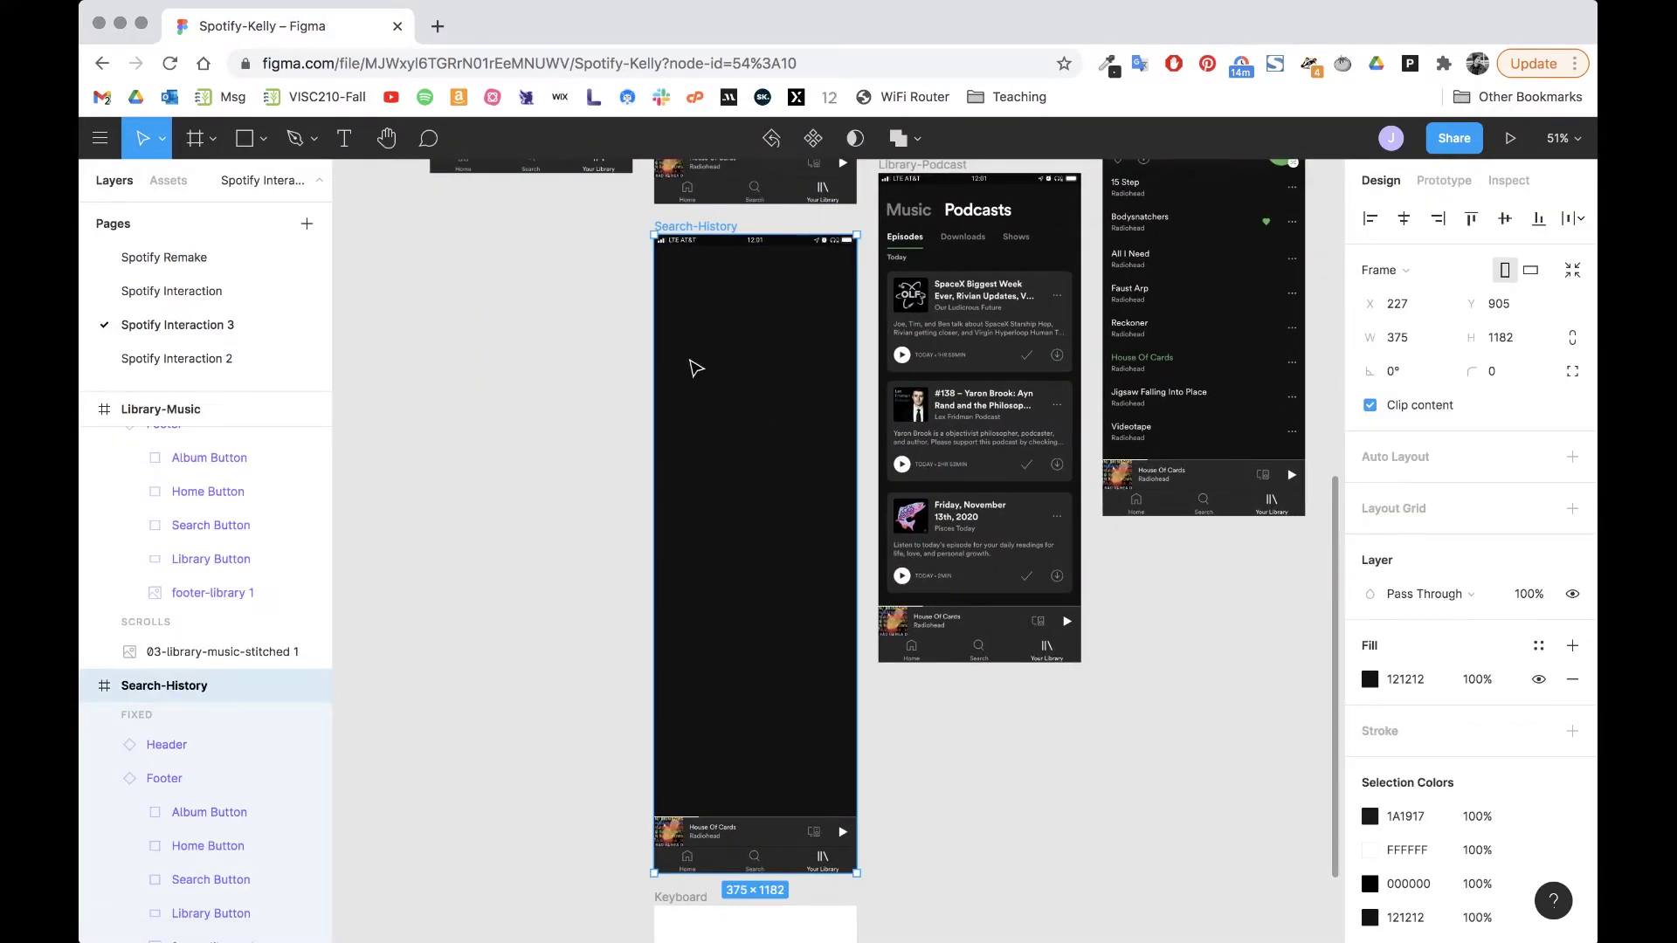
{"action": "key", "text": "super+shift+k"}
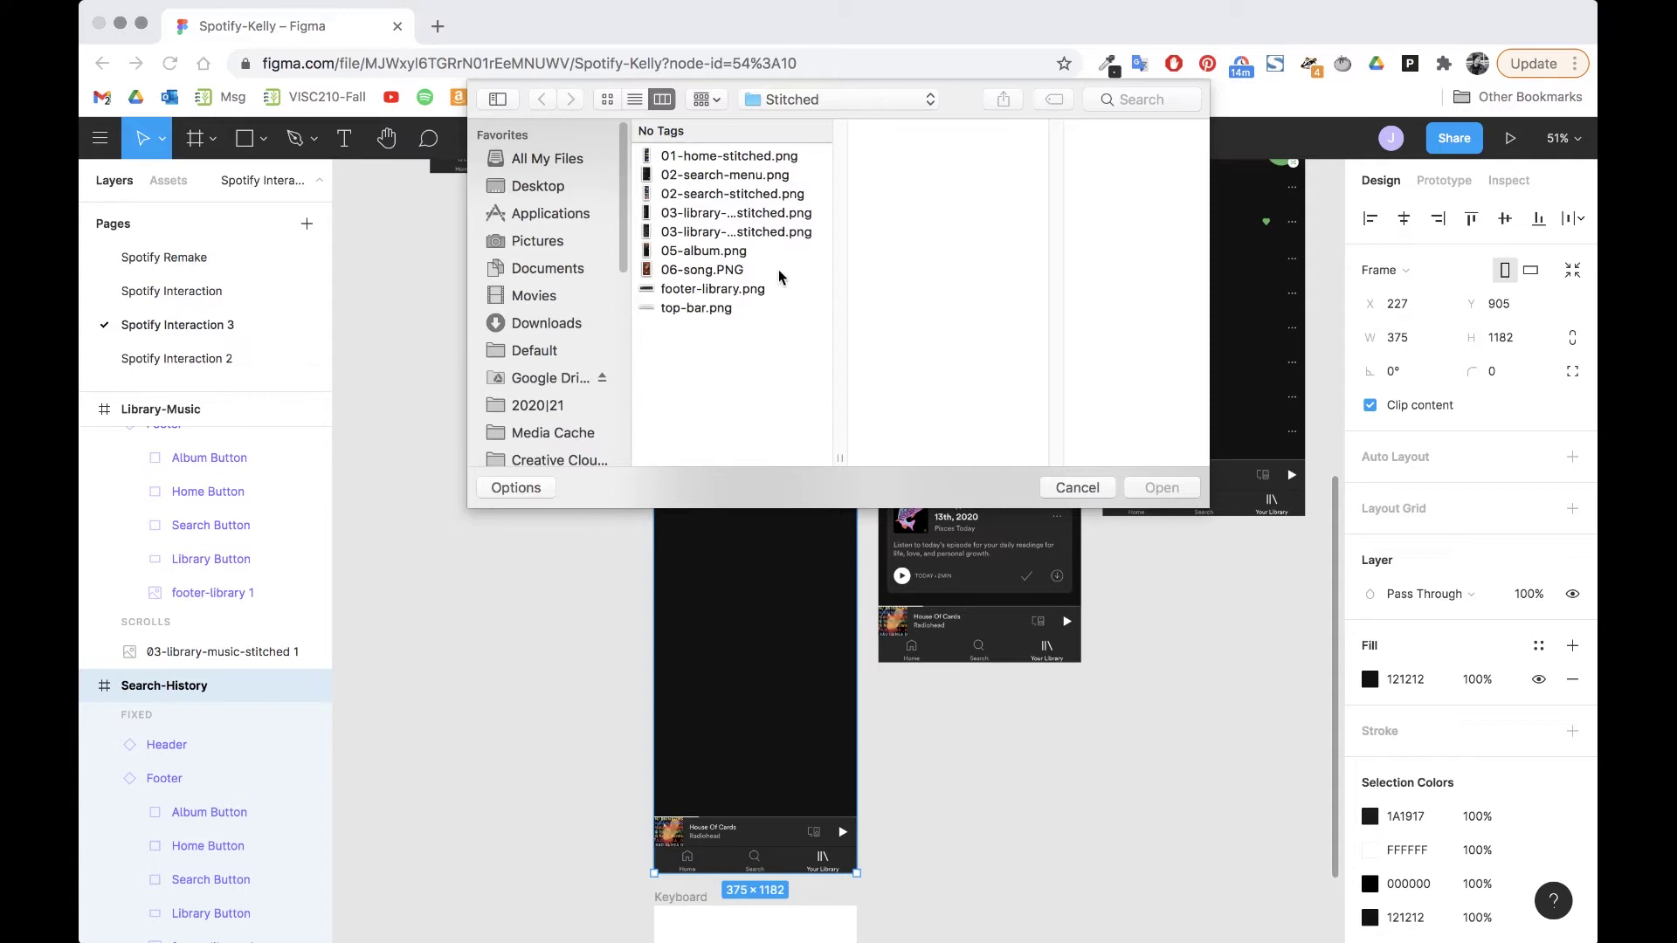
{"action": "left_click", "coordinate": [772, 199]}
{"action": "key", "text": "Up"}
{"action": "key", "text": "Up"}
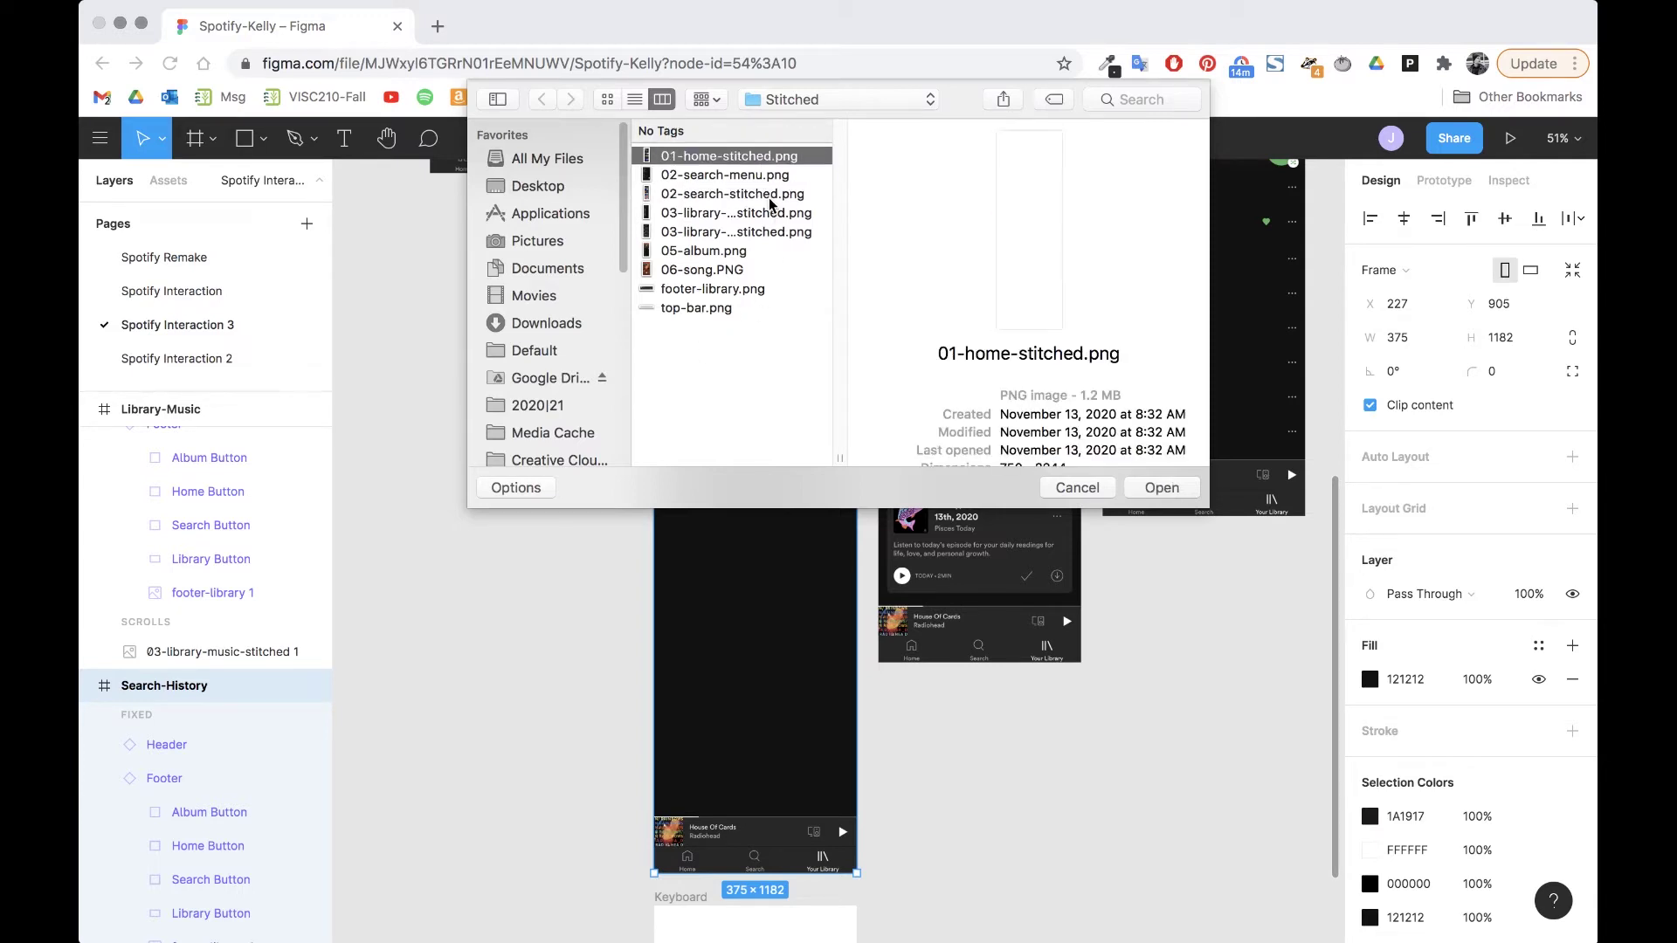
{"action": "key", "text": "Down"}
{"action": "key", "text": "space"}
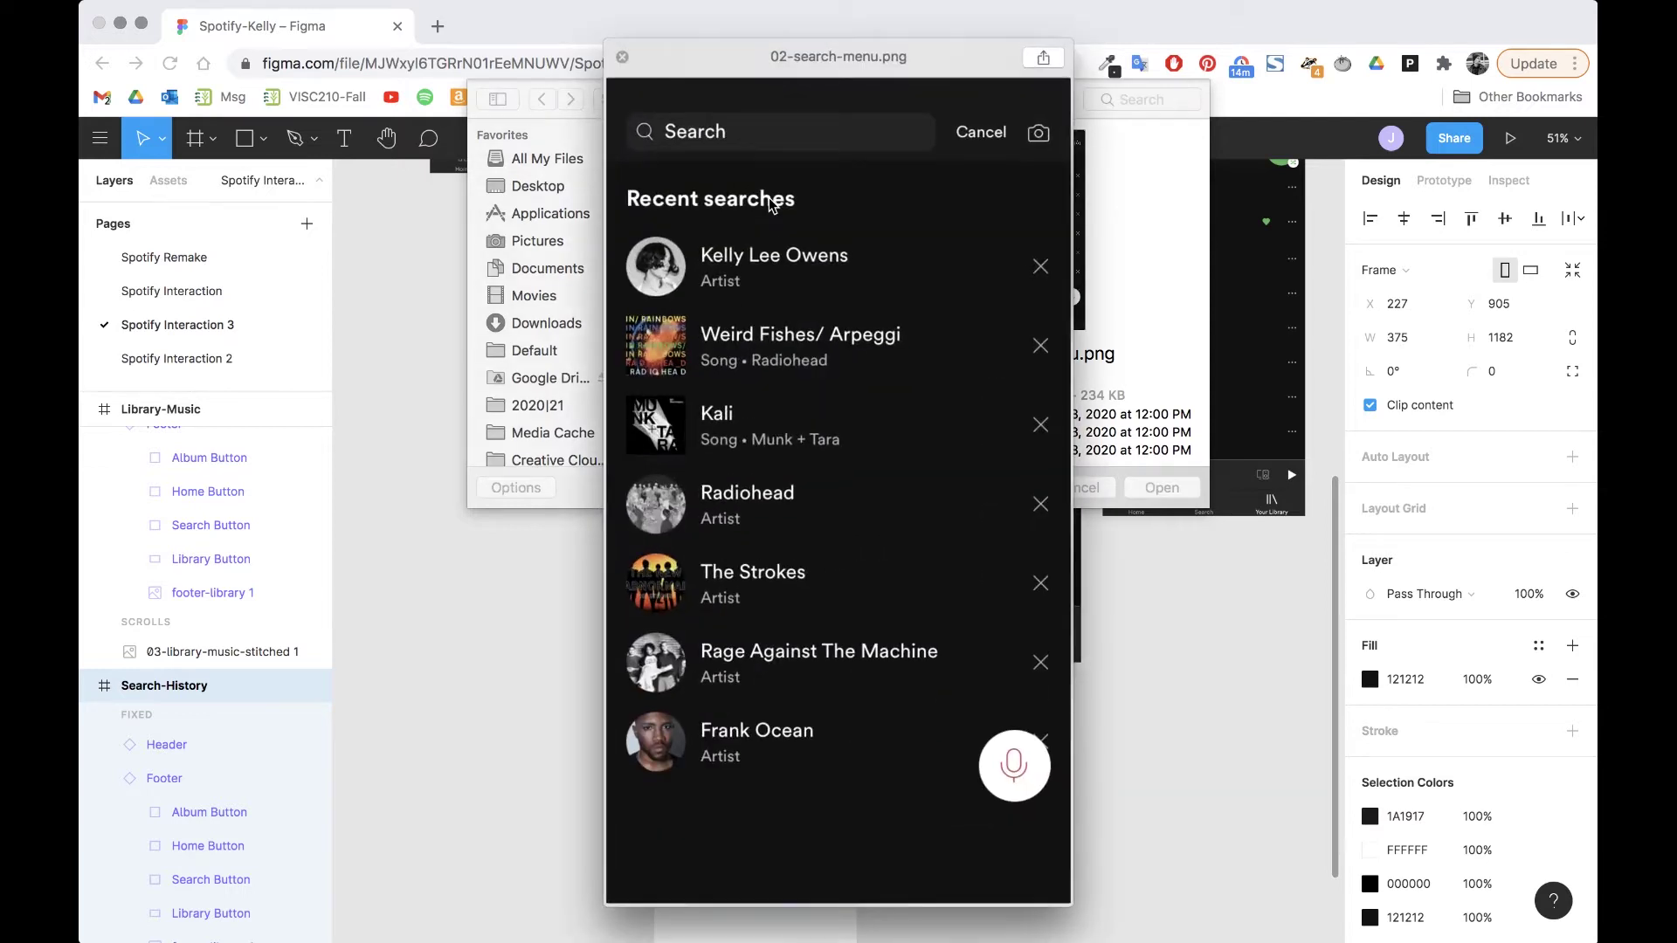
{"action": "key", "text": "space"}
{"action": "key", "text": "Return"}
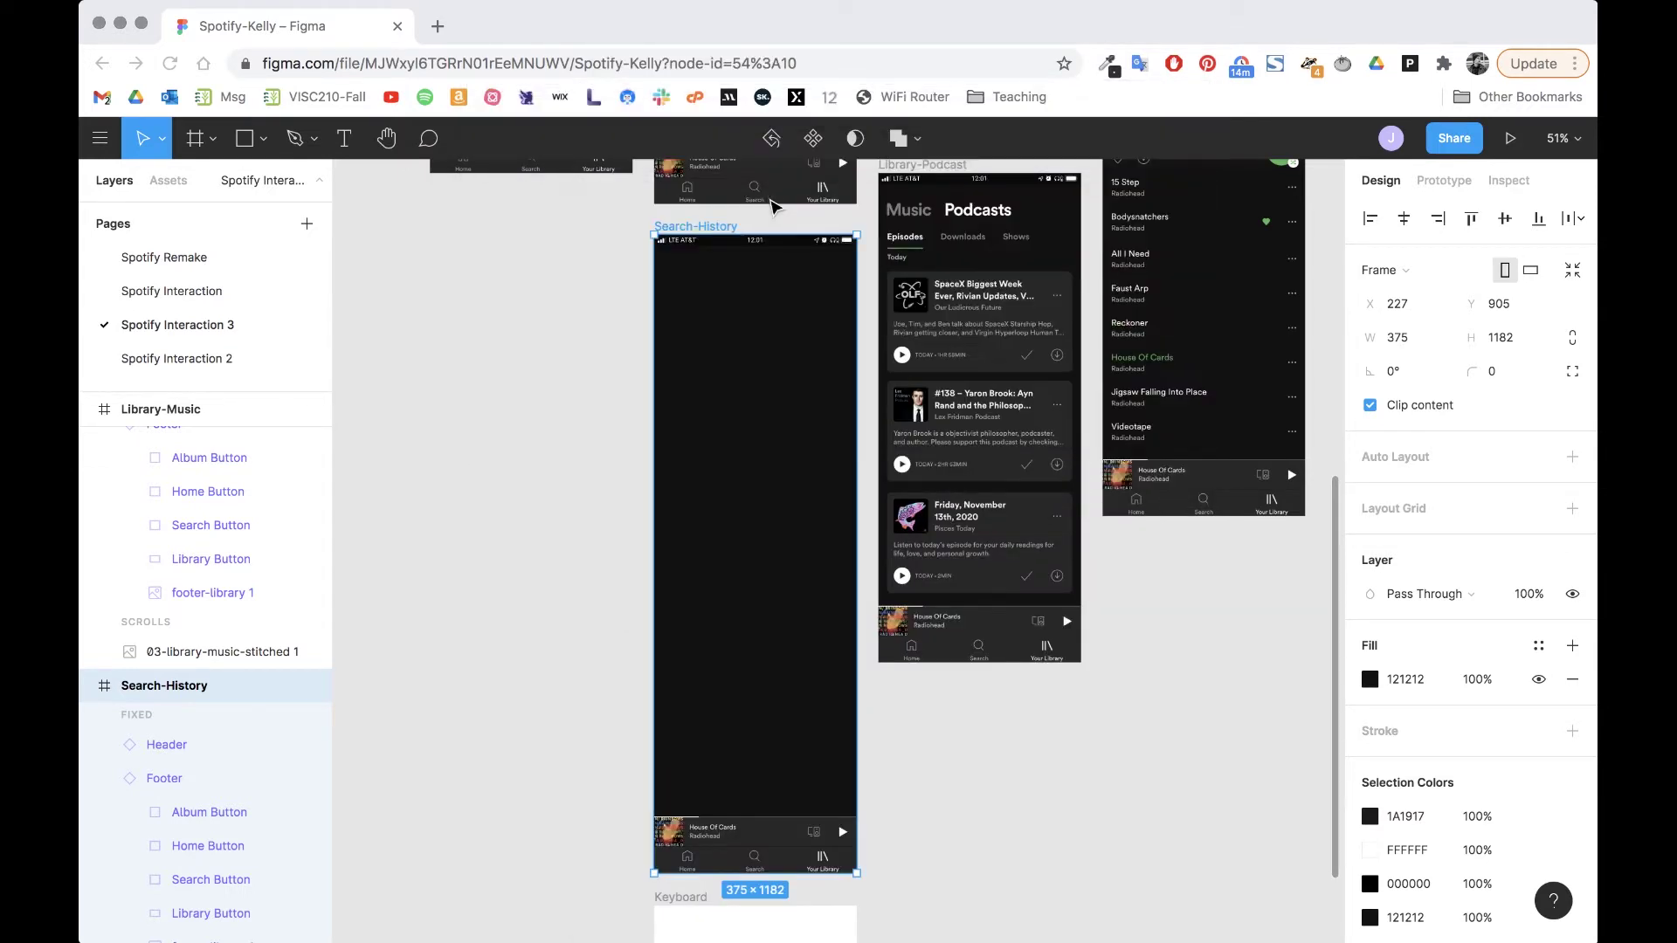
{"action": "left_click", "coordinate": [675, 282]}
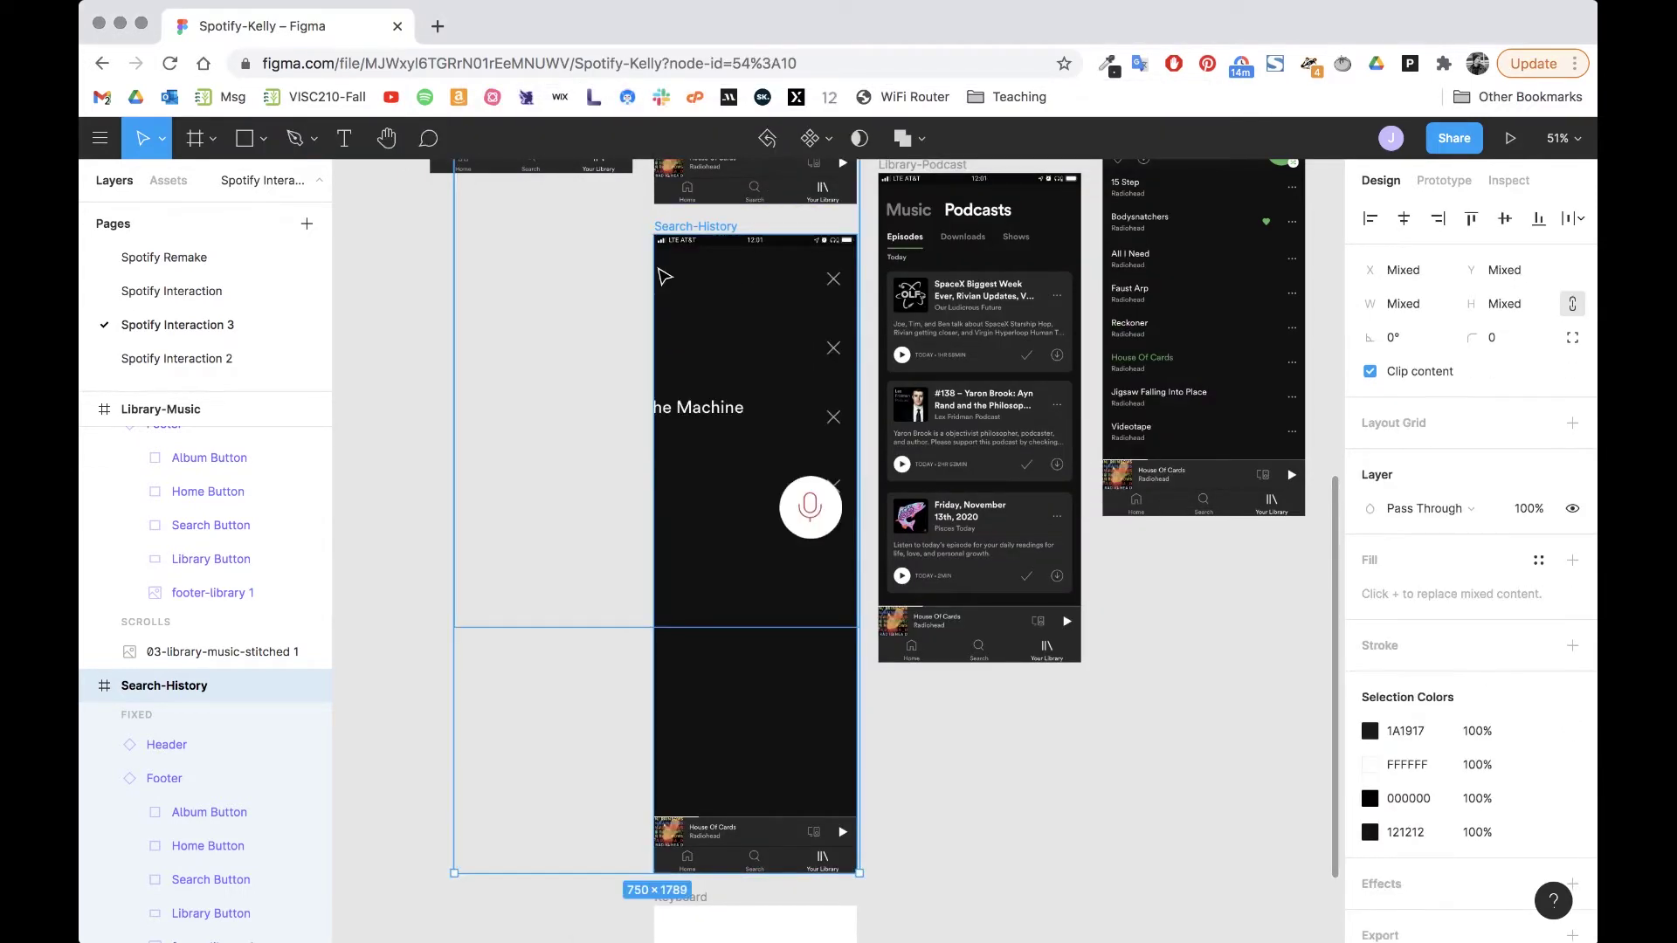
Step: Position the search menu image at X 0, Y 0 in the Search-History frame and scale it proportionally to 375 wide
{"action": "left_click", "coordinate": [1403, 270]}
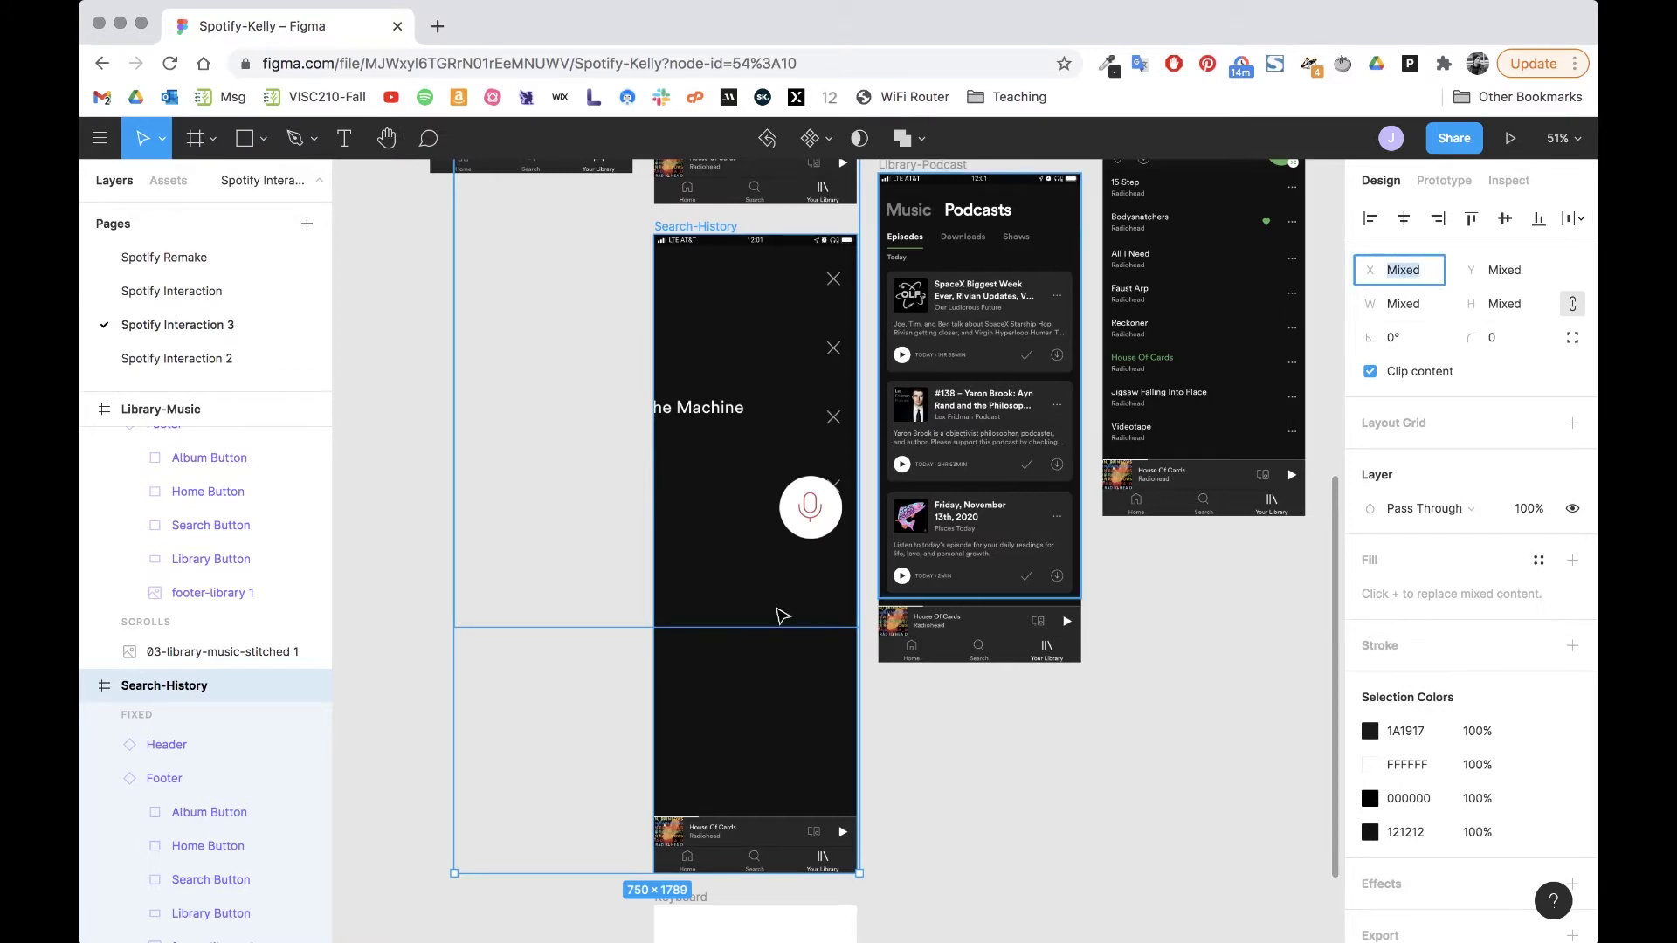
{"action": "left_click", "coordinate": [1030, 786]}
{"action": "left_click", "coordinate": [722, 592]}
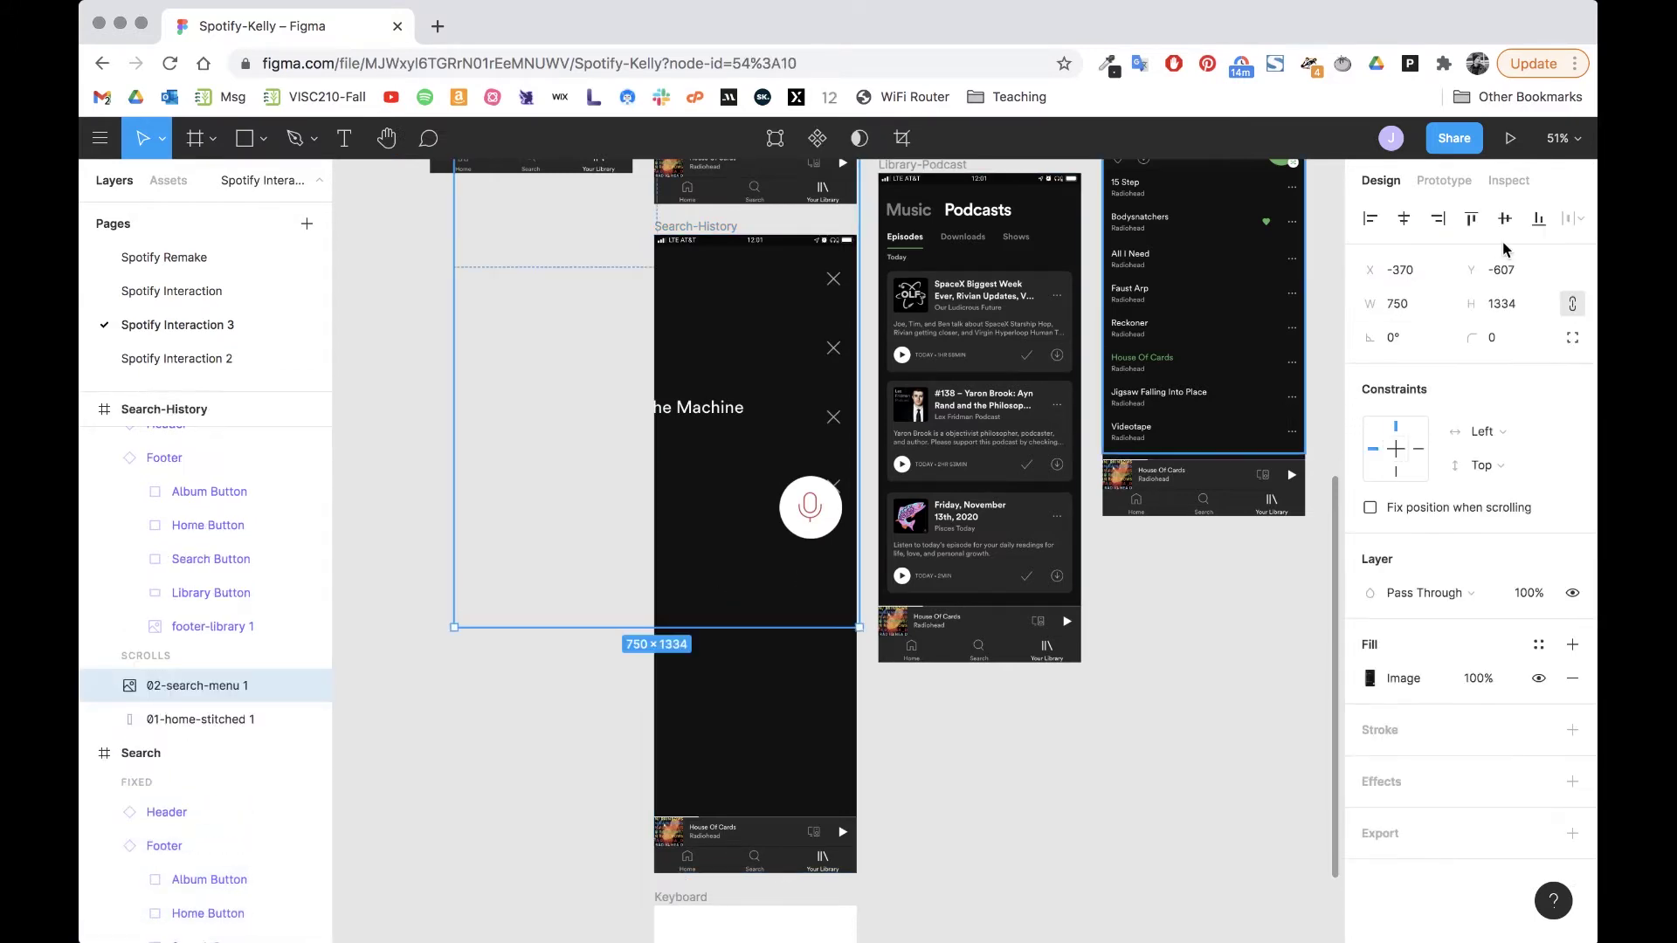
{"action": "left_click", "coordinate": [1396, 278]}
{"action": "type", "text": "0"}
{"action": "key", "text": "Tab"}
{"action": "type", "text": "0"}
{"action": "key", "text": "Tab"}
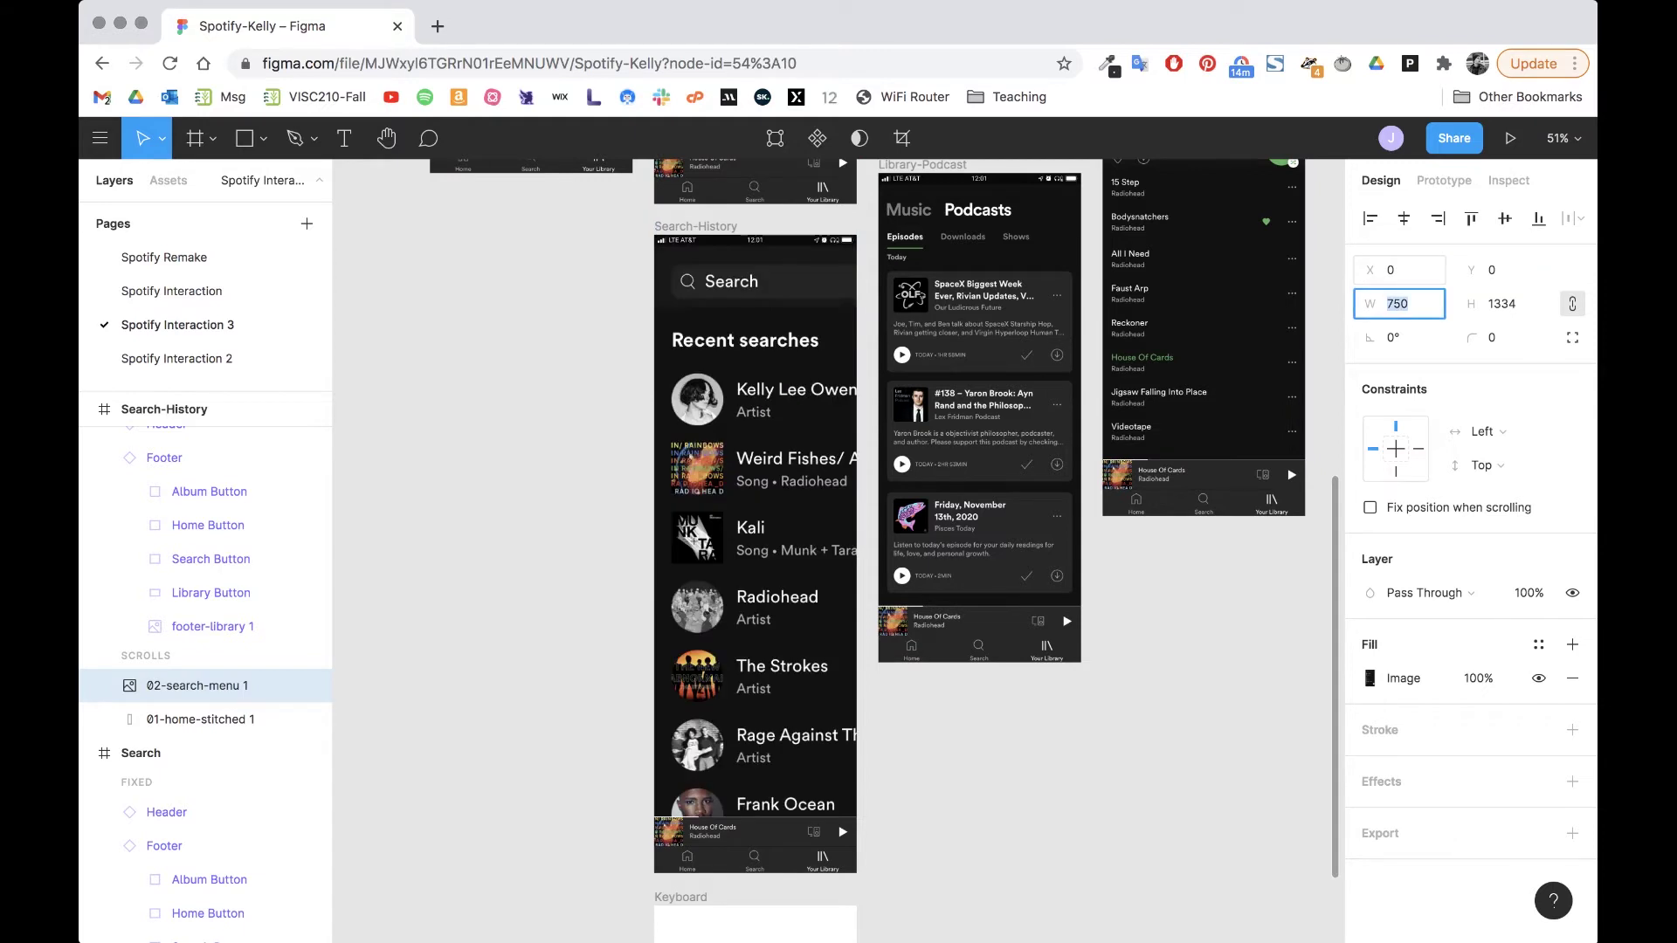
{"action": "type", "text": "375"}
{"action": "key", "text": "Return"}
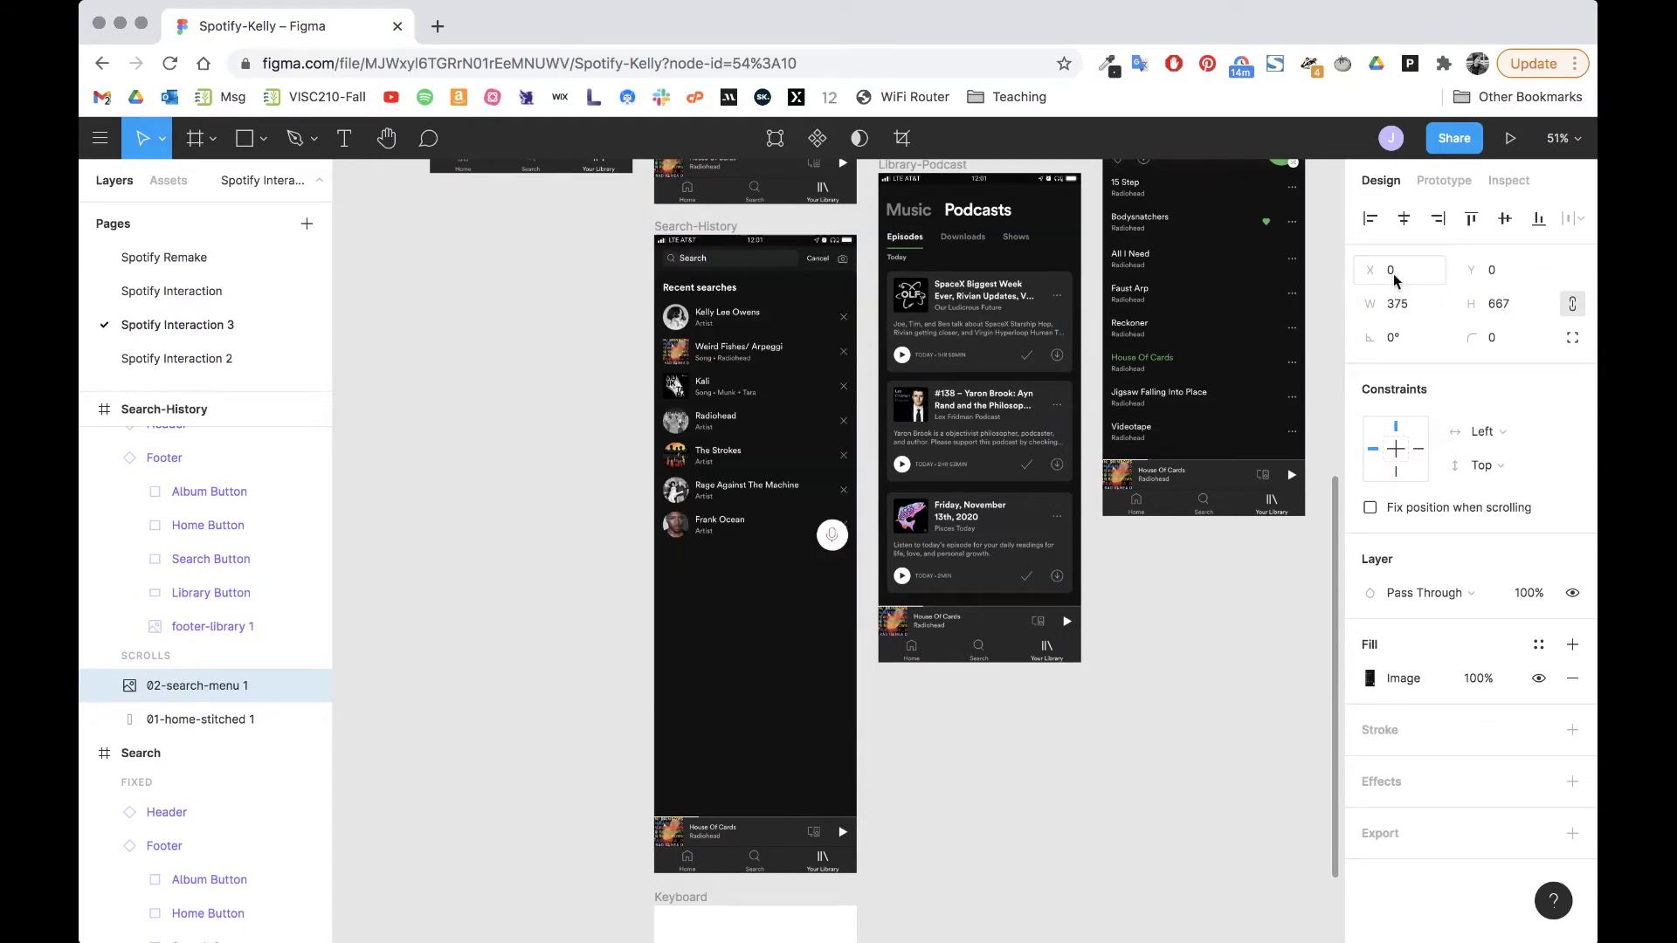
Step: Shorten the Search-History frame from its lower edge to about 719 high so the footer sits just below the recent searches
{"action": "left_click", "coordinate": [751, 716]}
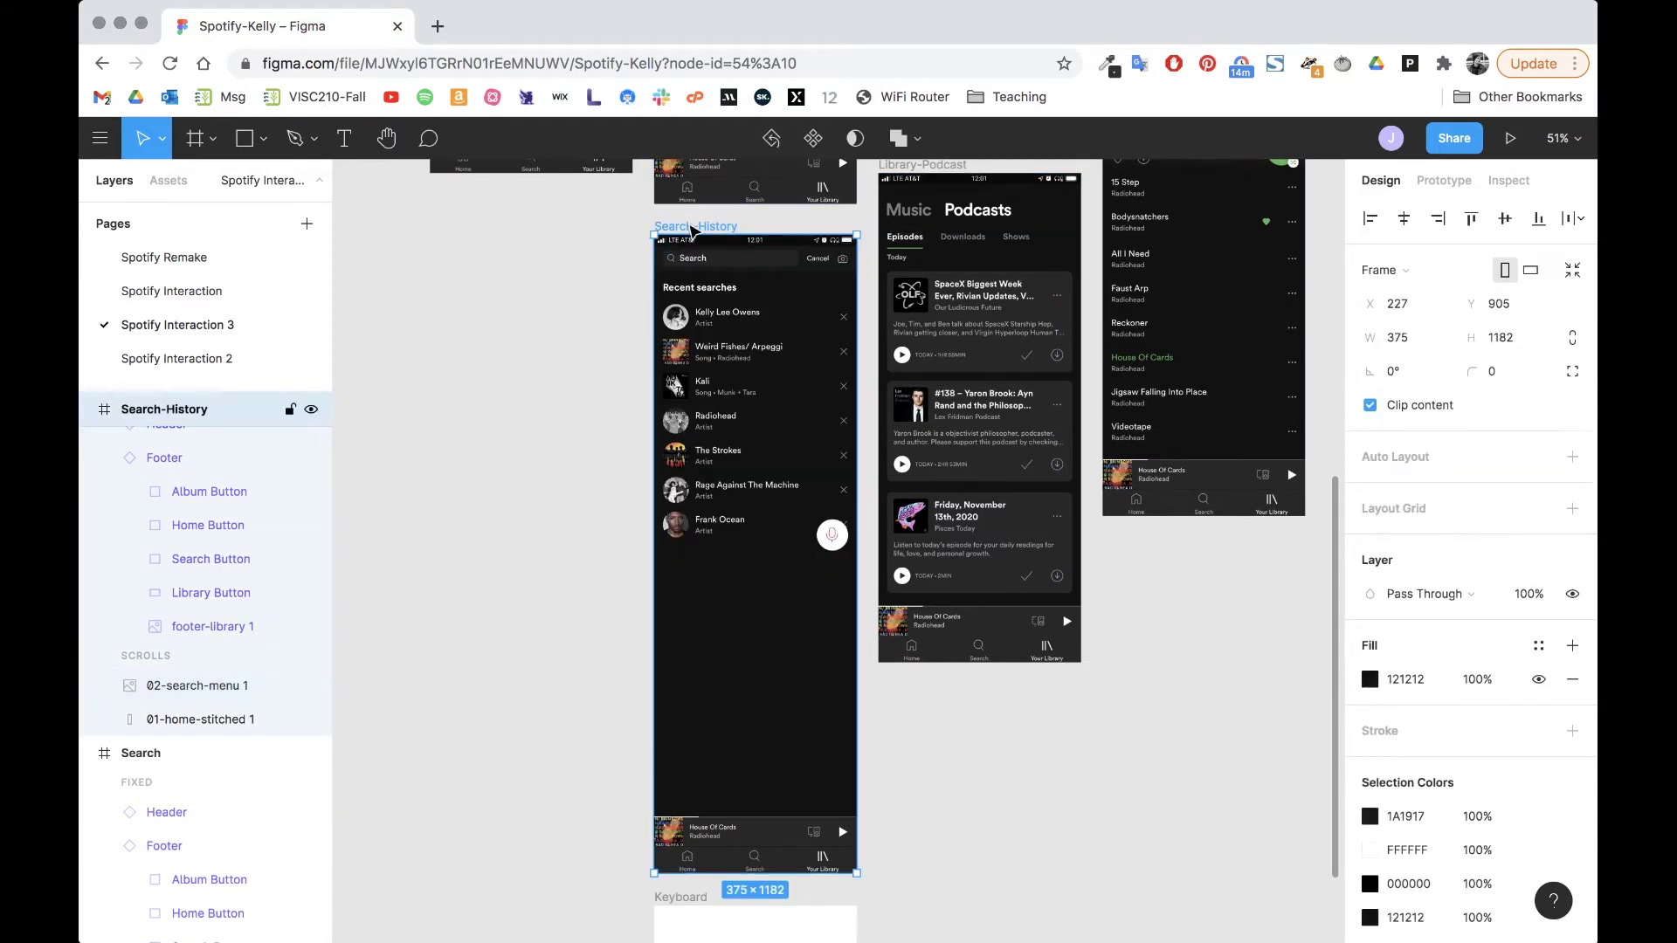
{"action": "left_click_drag", "start_coordinate": [765, 877], "coordinate": [764, 623]}
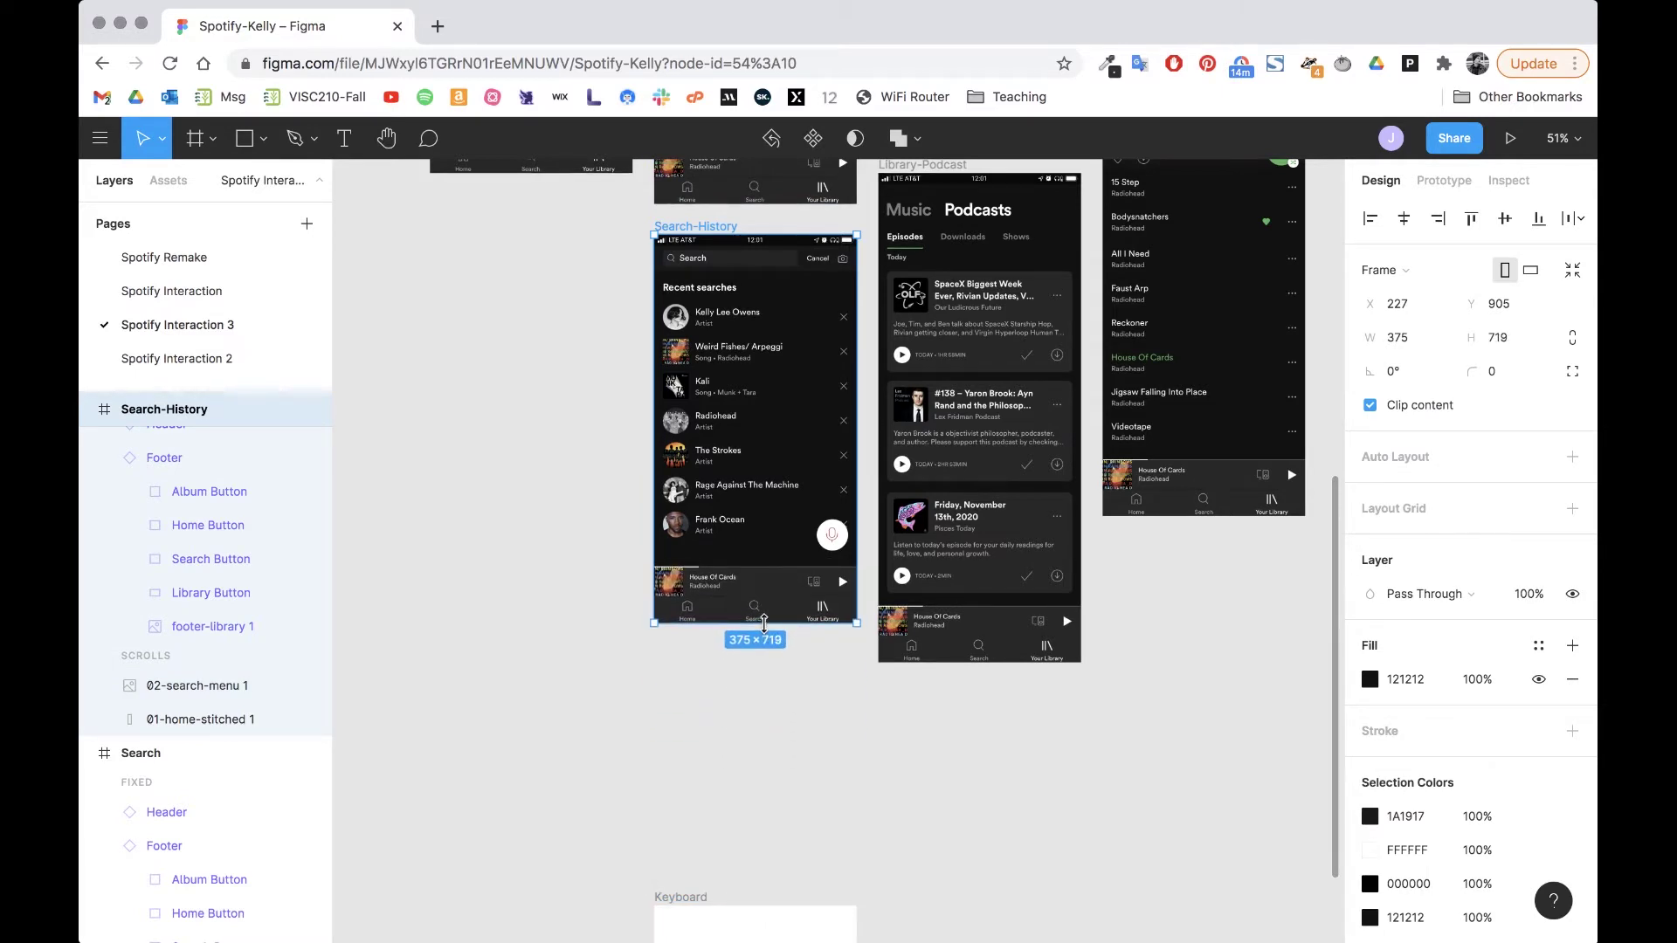
{"action": "left_click", "coordinate": [835, 756]}
{"action": "scroll", "coordinate": [834, 756], "scroll_direction": "down", "scroll_amount": 4}
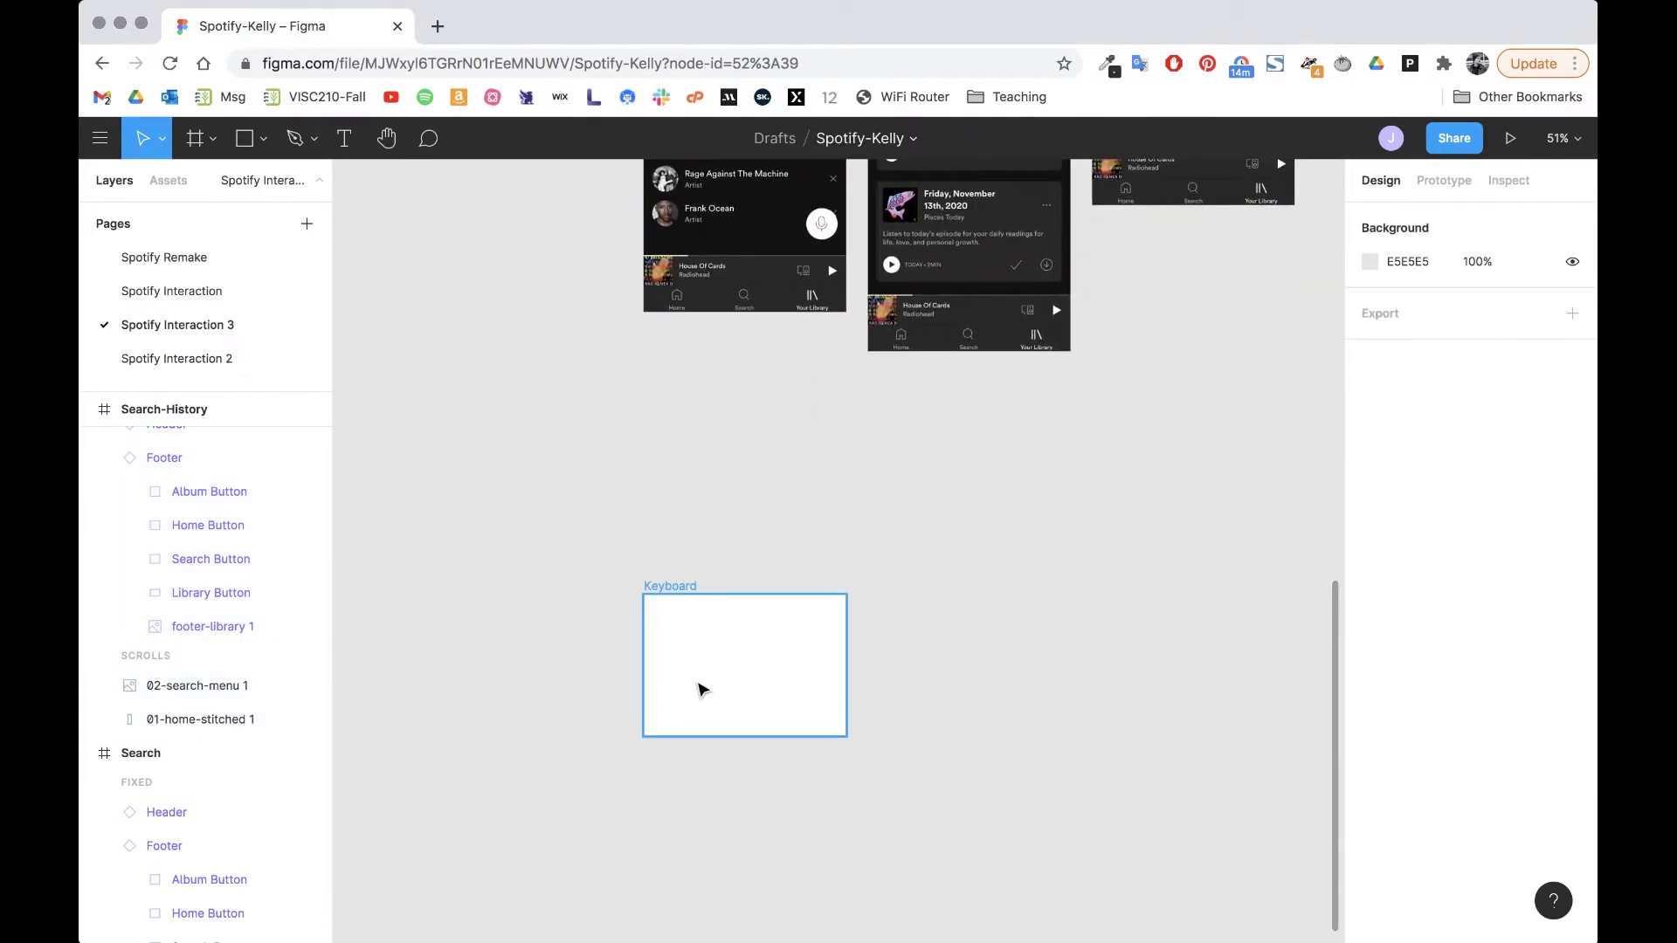
{"action": "scroll", "coordinate": [706, 687], "scroll_direction": "up", "scroll_amount": 6}
{"action": "left_click", "coordinate": [563, 446]}
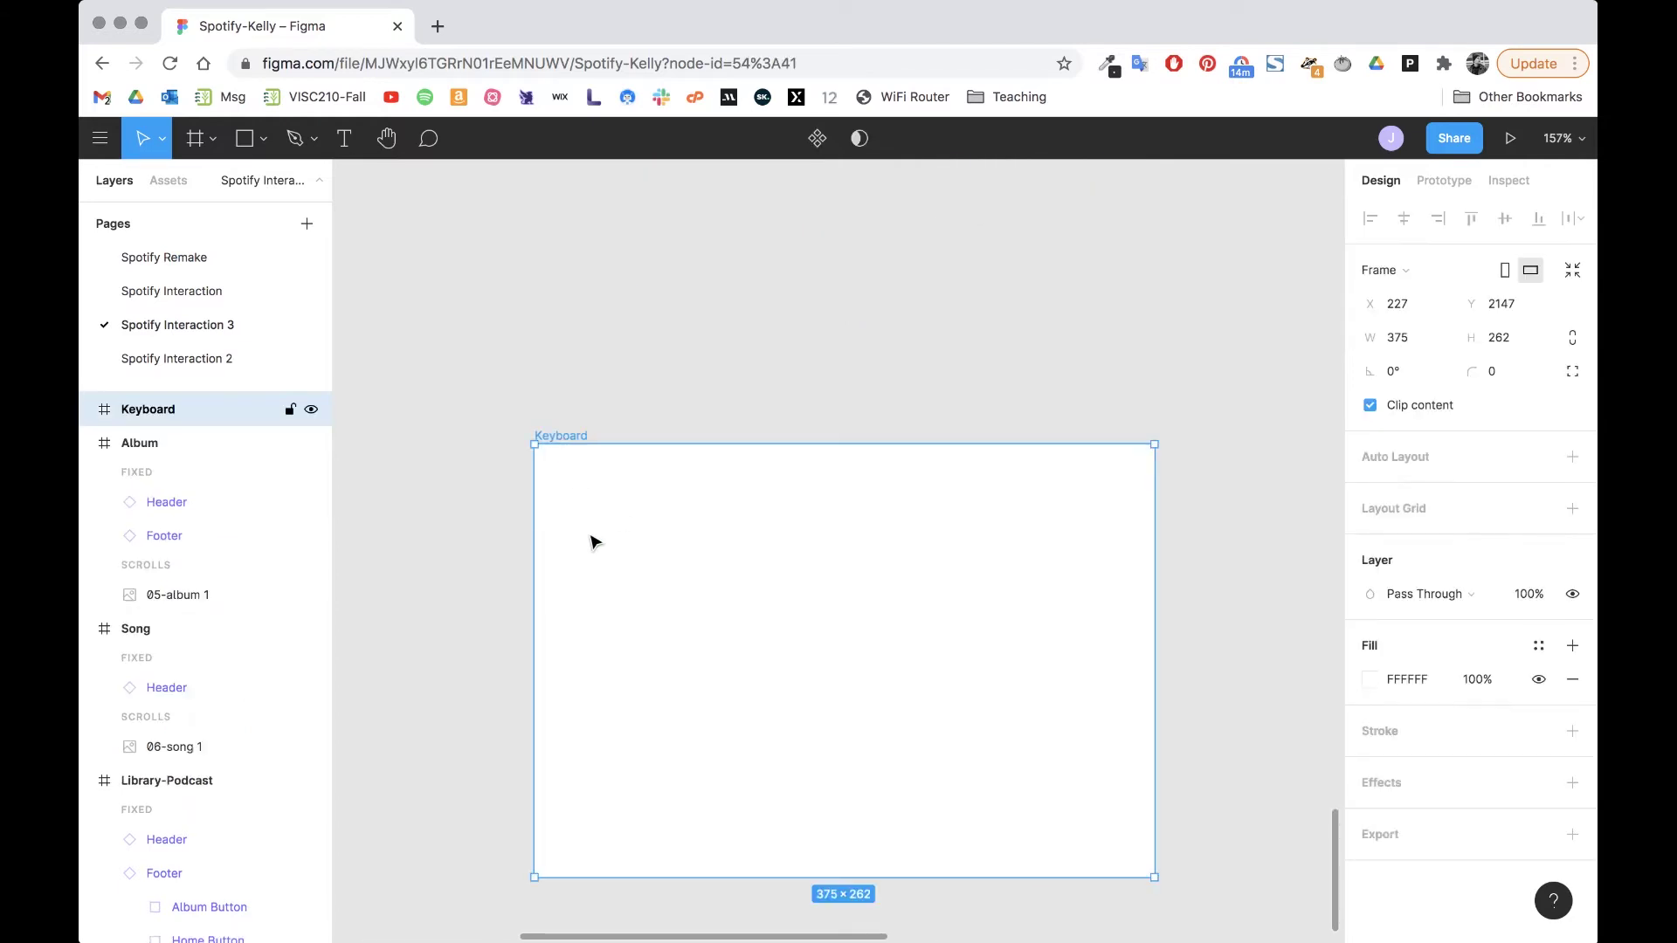
{"action": "key", "text": "super+shift+k"}
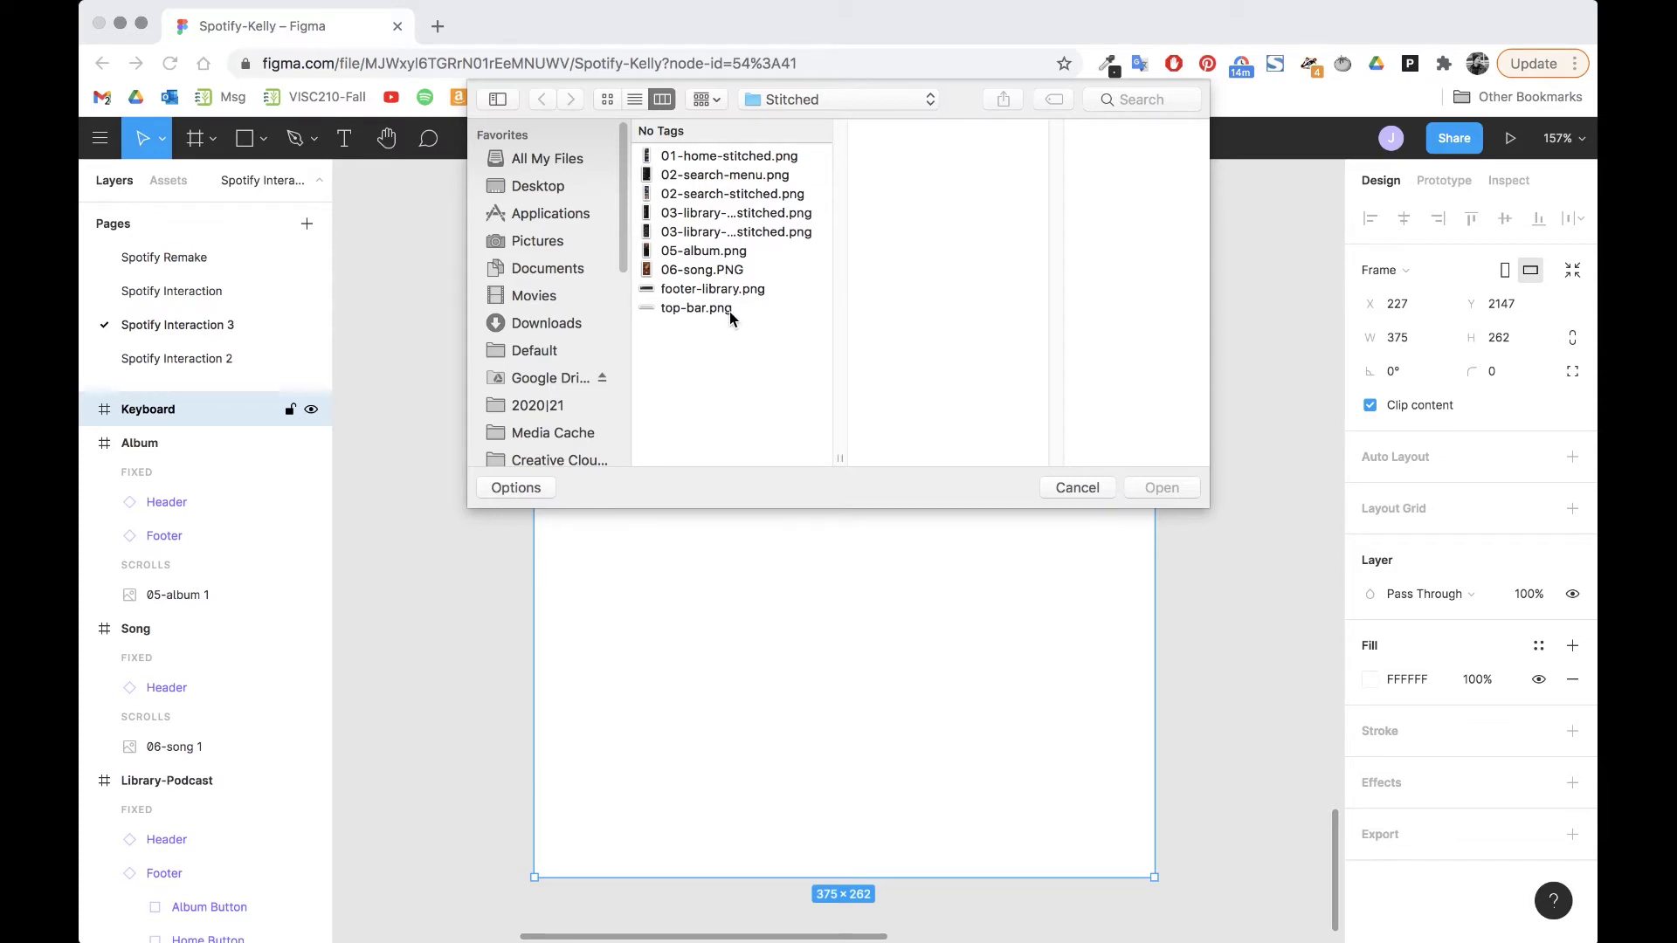
{"action": "left_click", "coordinate": [1083, 487]}
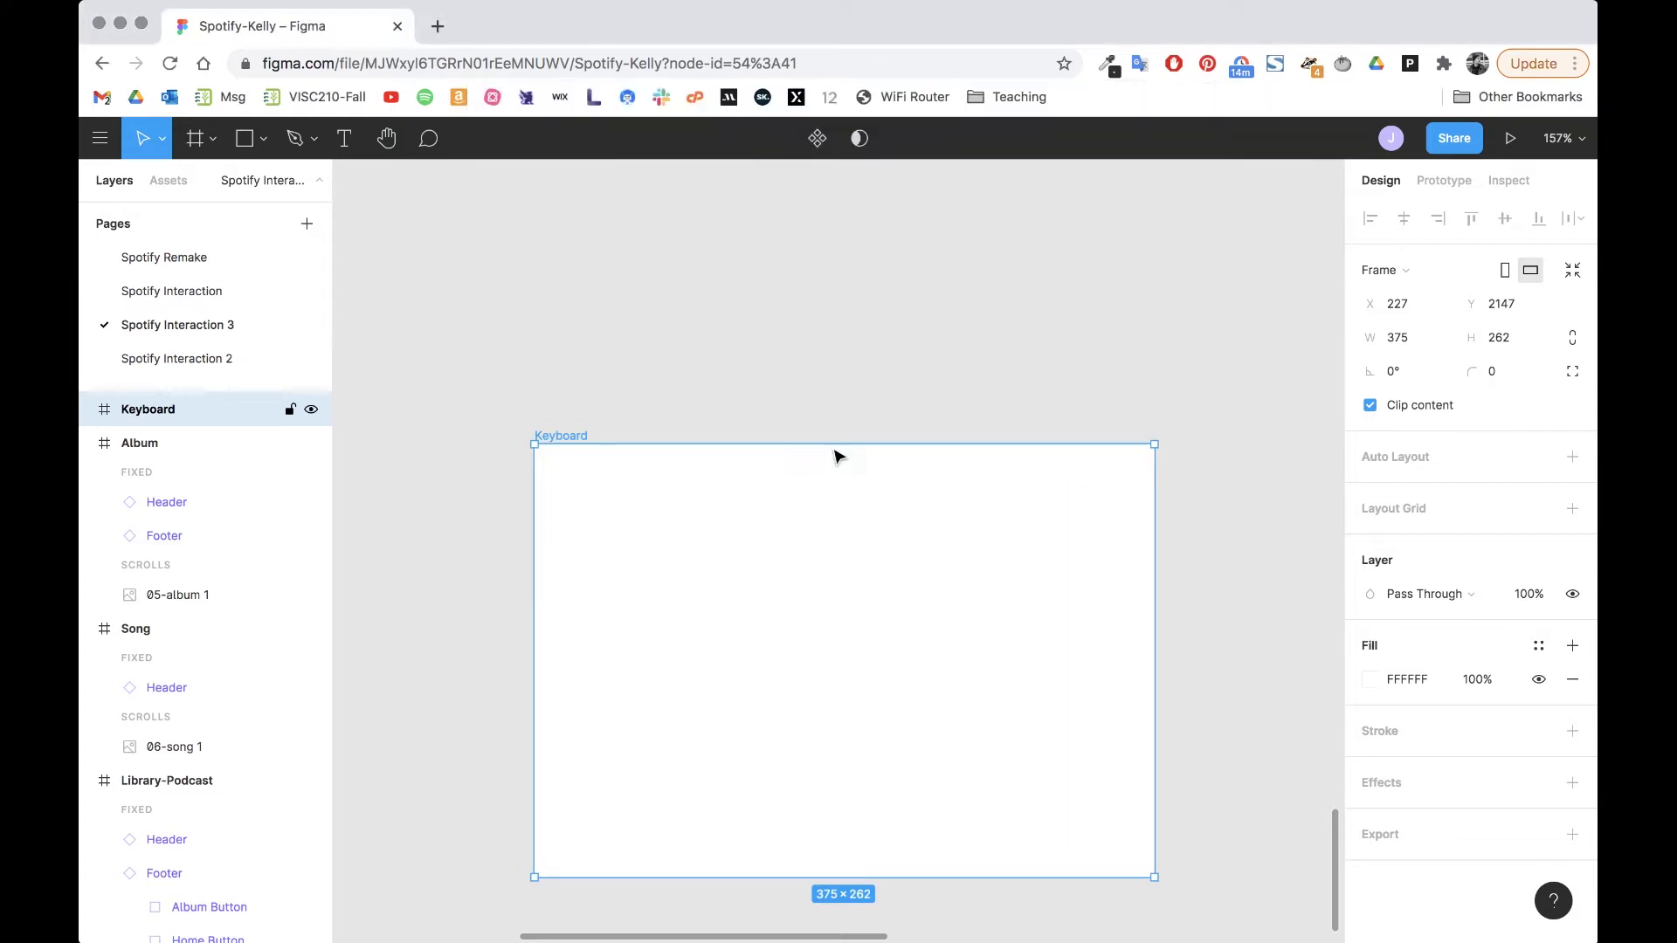
Step: Search Google Images in a new browser tab for "ios keyboard" and save the iDownloadBlog keyboard picture as iOS-10-Keyboard in the Stitched folder
{"action": "left_click", "coordinate": [438, 27]}
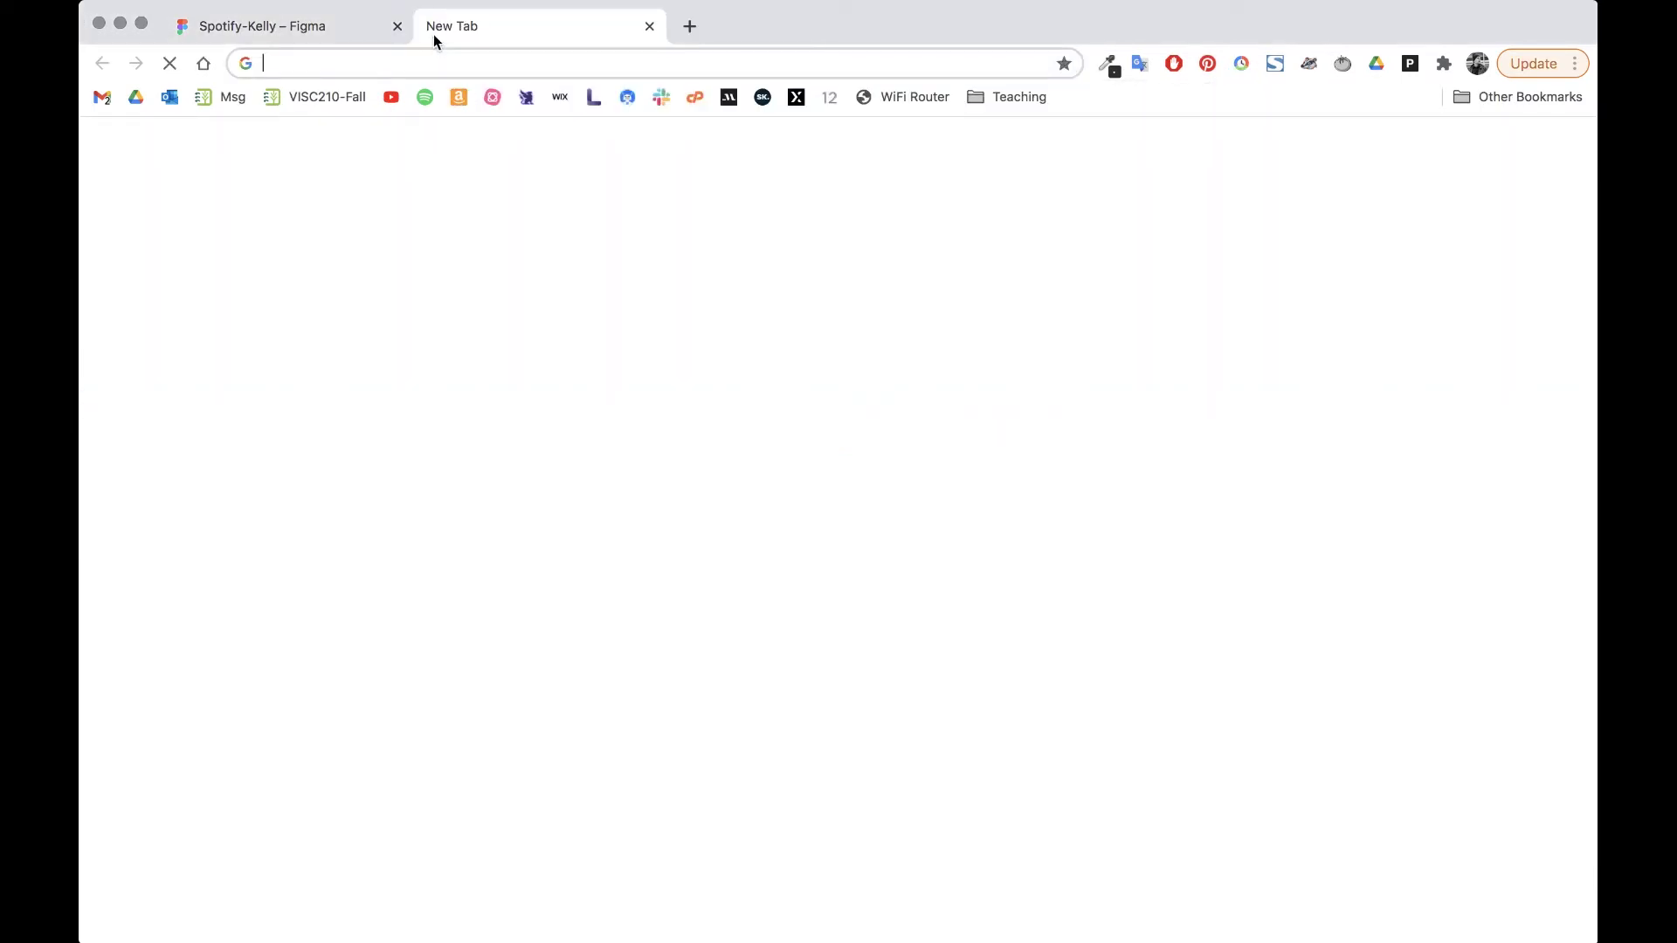
{"action": "type", "text": "i"}
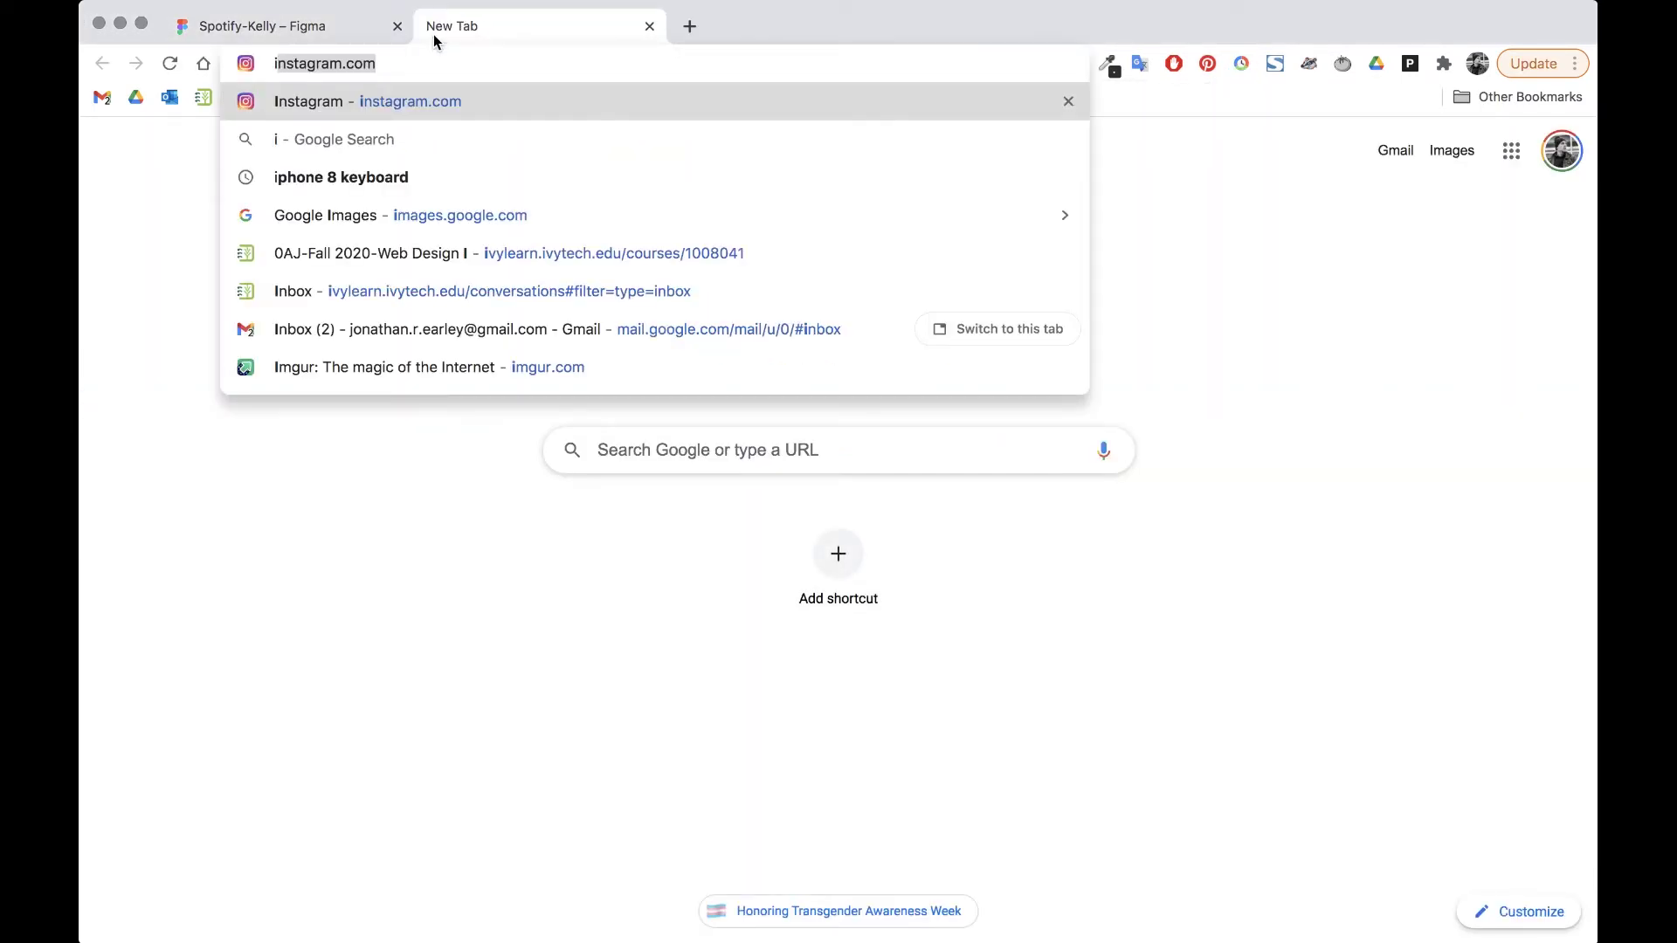
{"action": "type", "text": "os keyboard"}
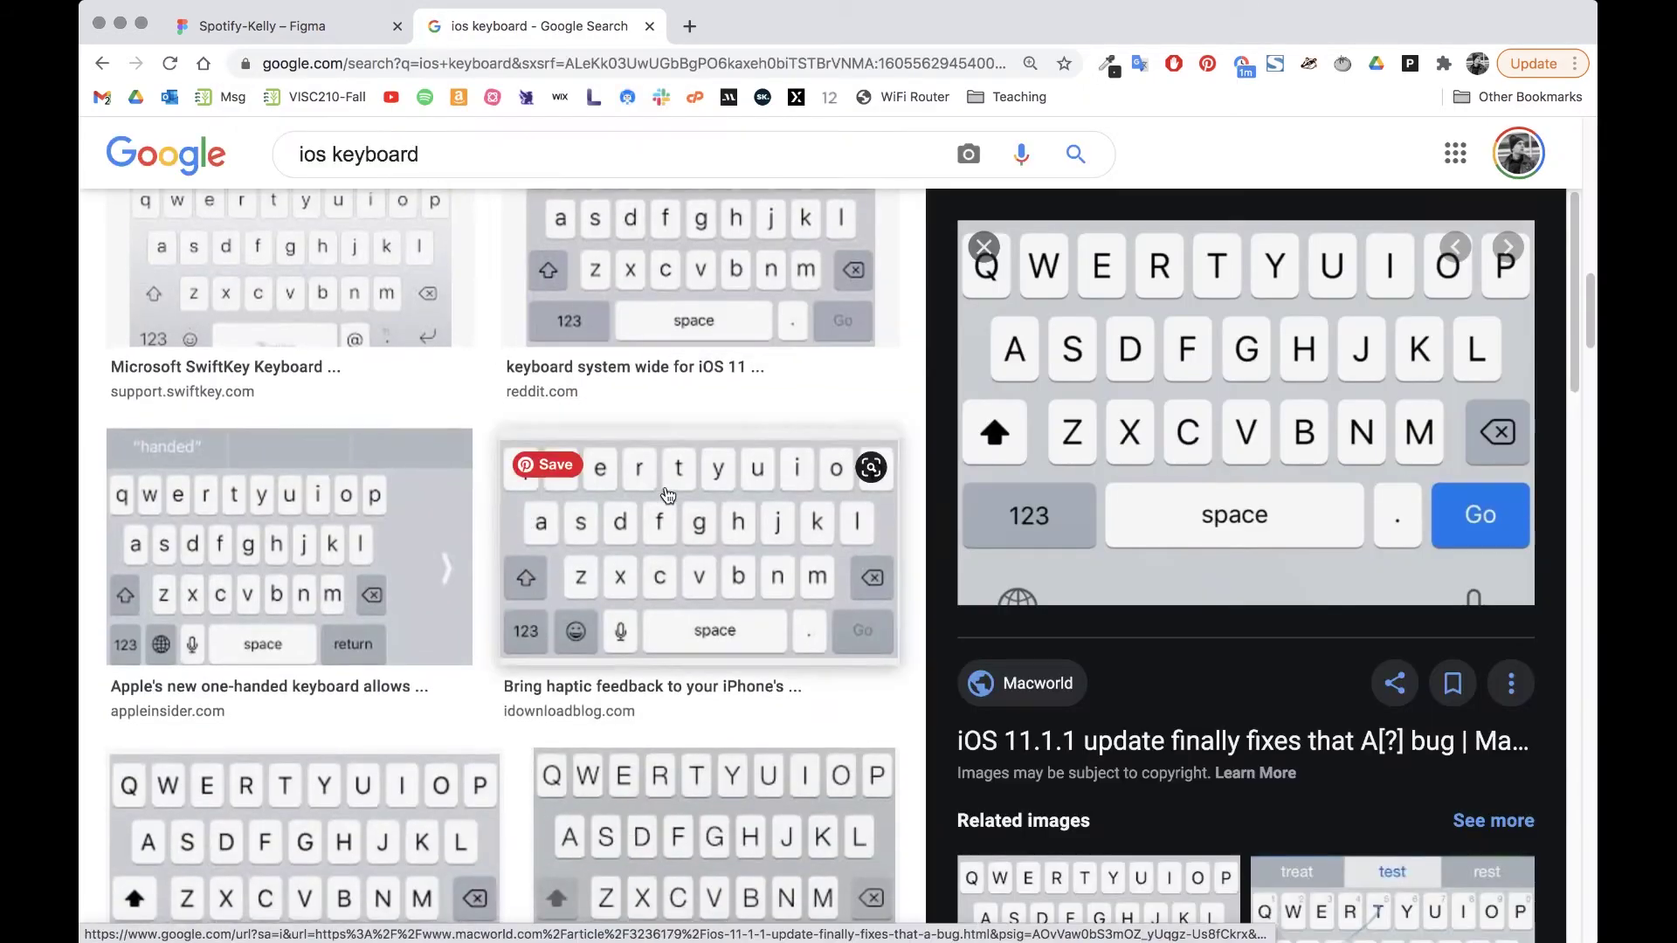
{"action": "left_click", "coordinate": [672, 537]}
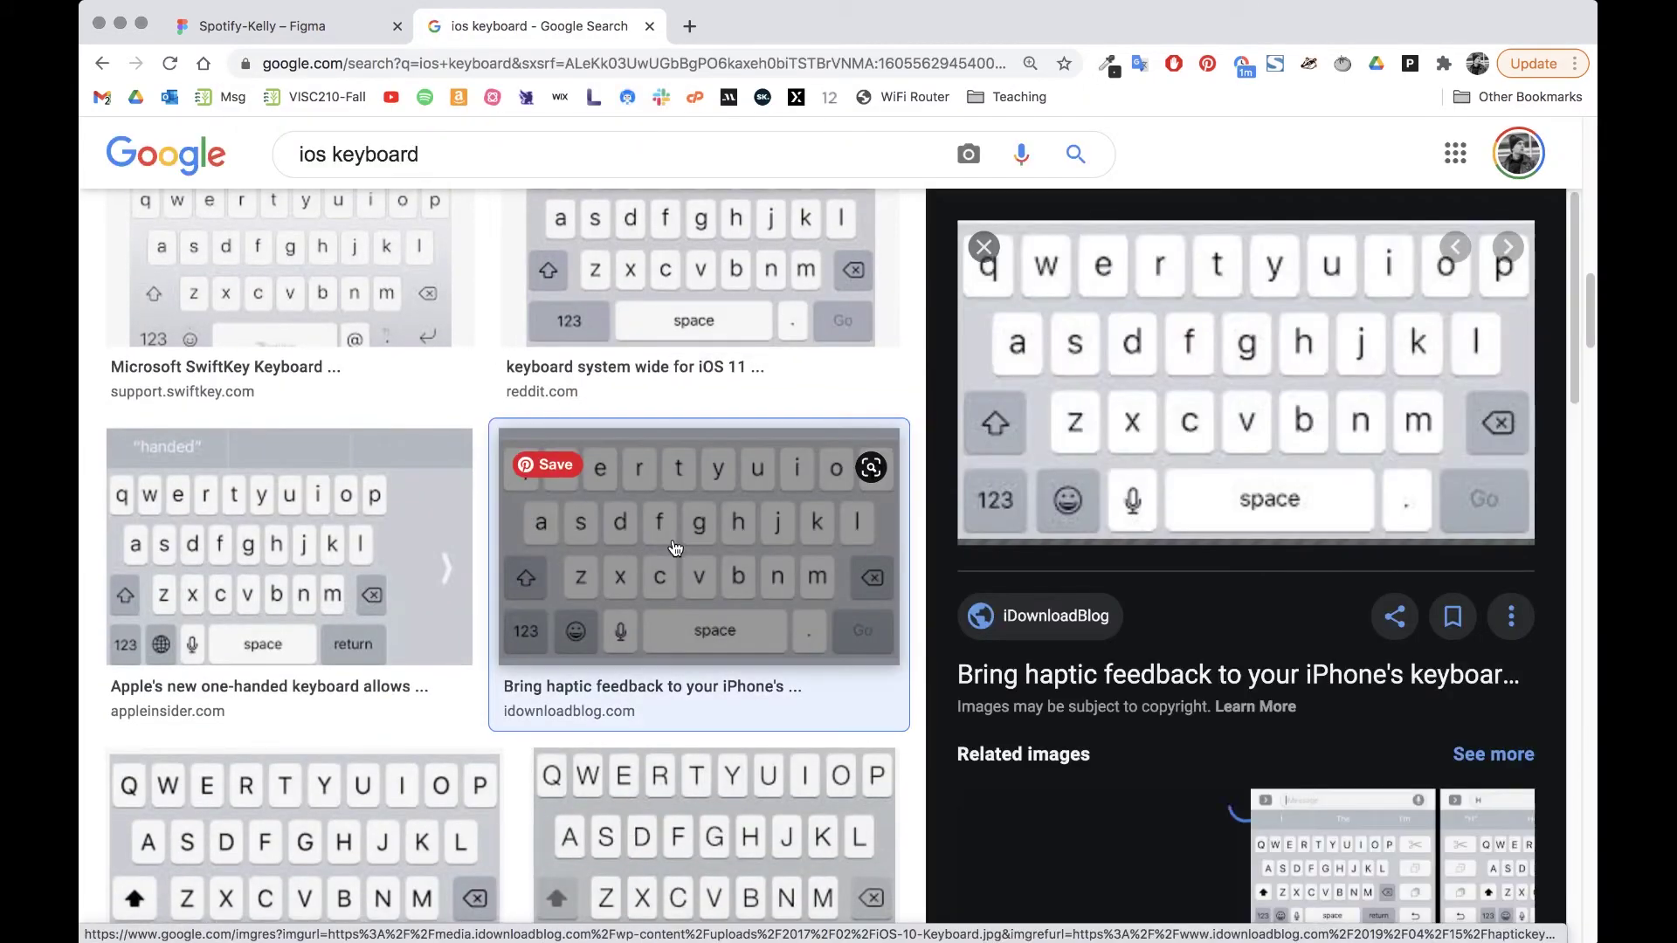
{"action": "right_click", "coordinate": [1161, 385]}
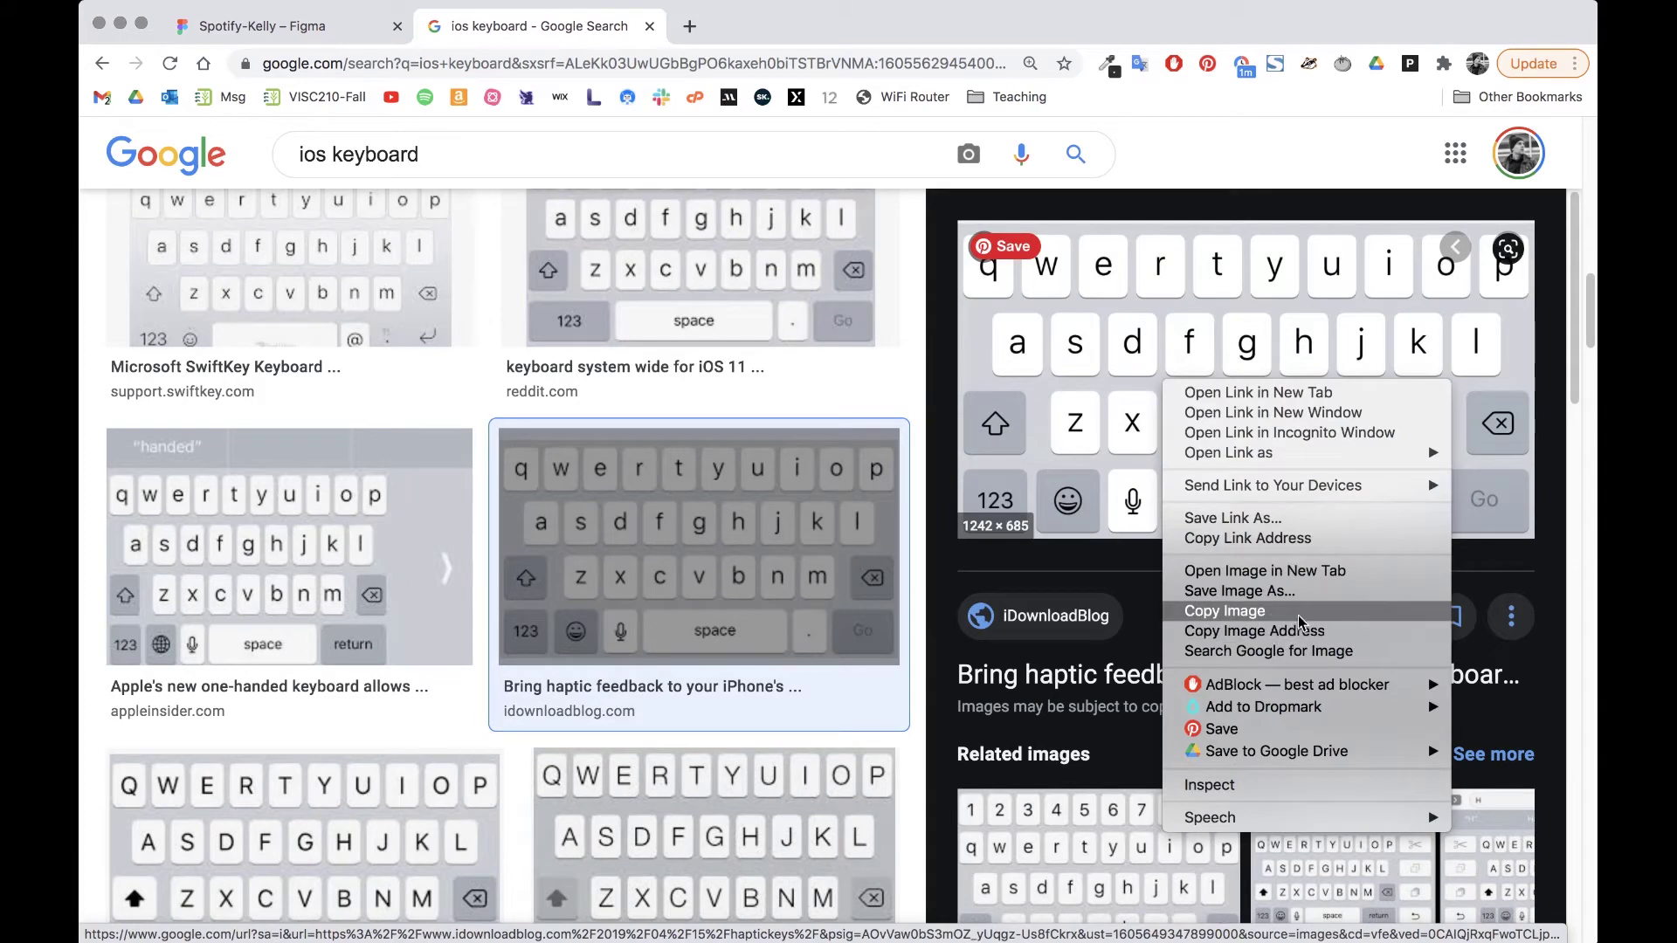
{"action": "left_click", "coordinate": [1300, 592]}
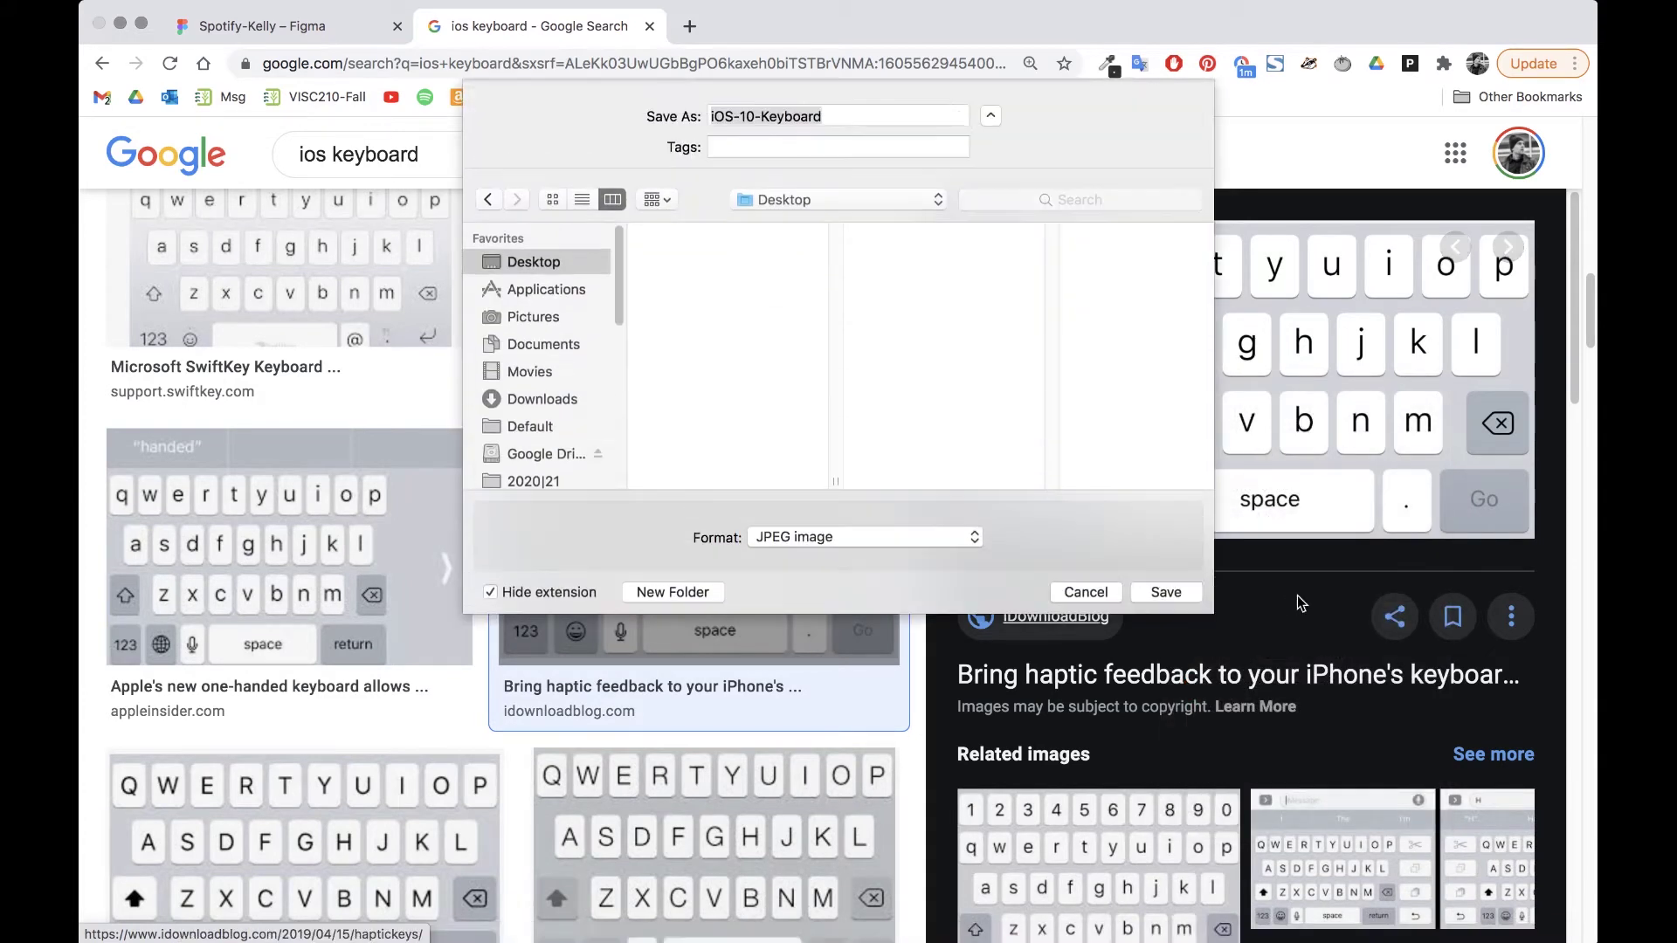
{"action": "left_click", "coordinate": [688, 318]}
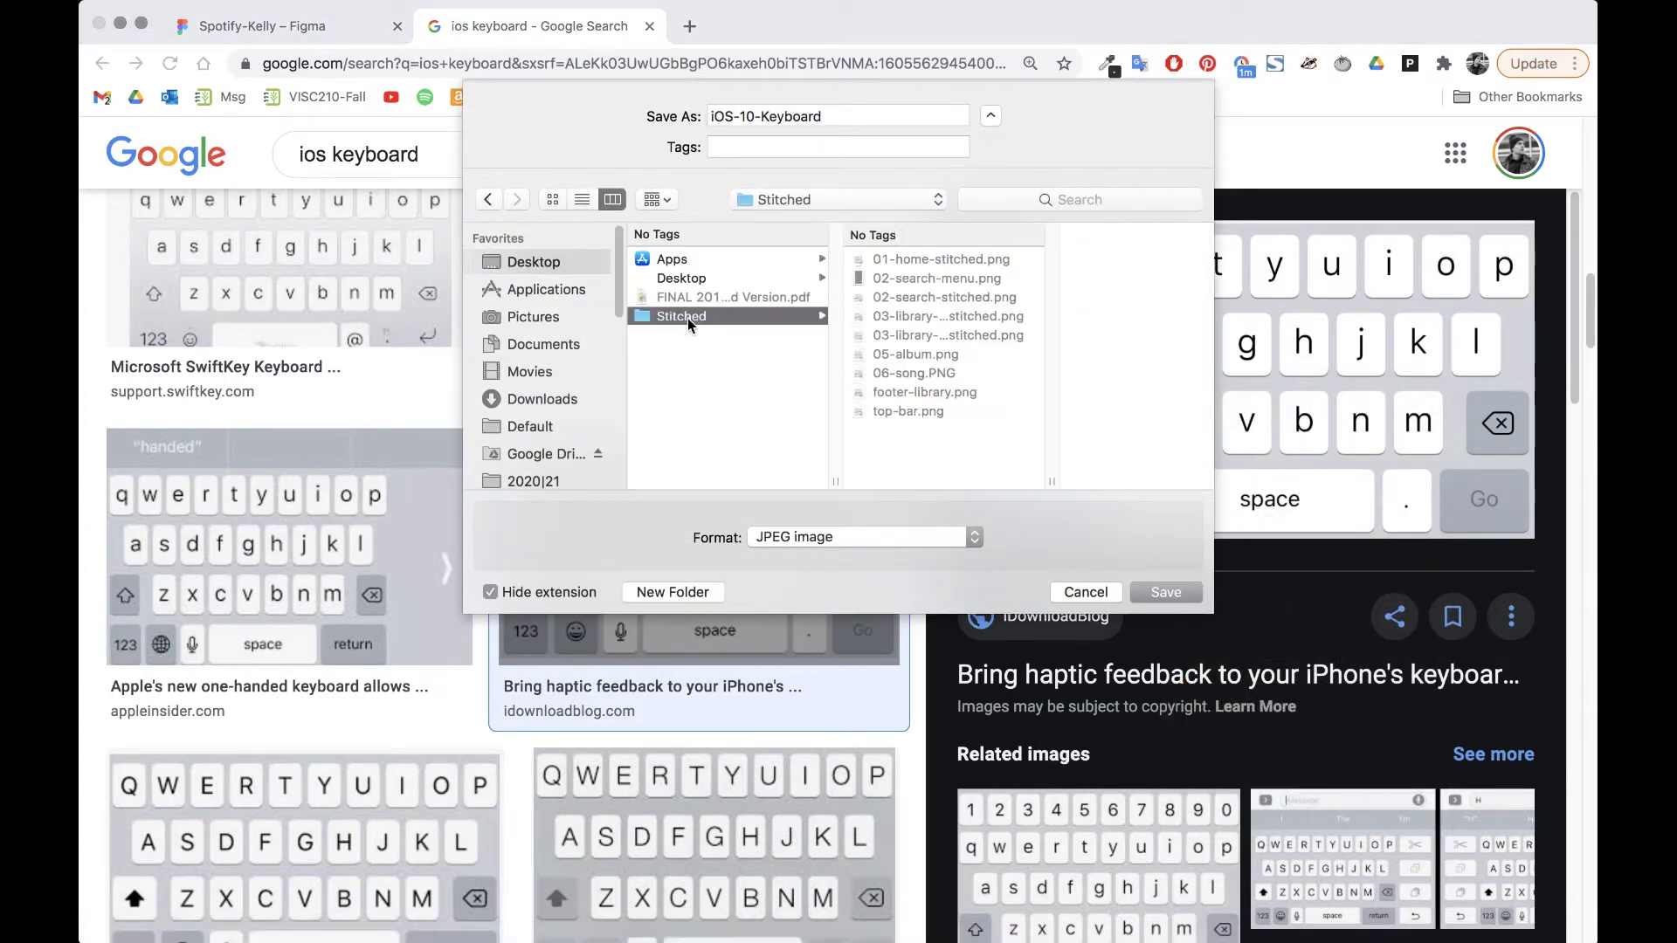
{"action": "key", "text": "Return"}
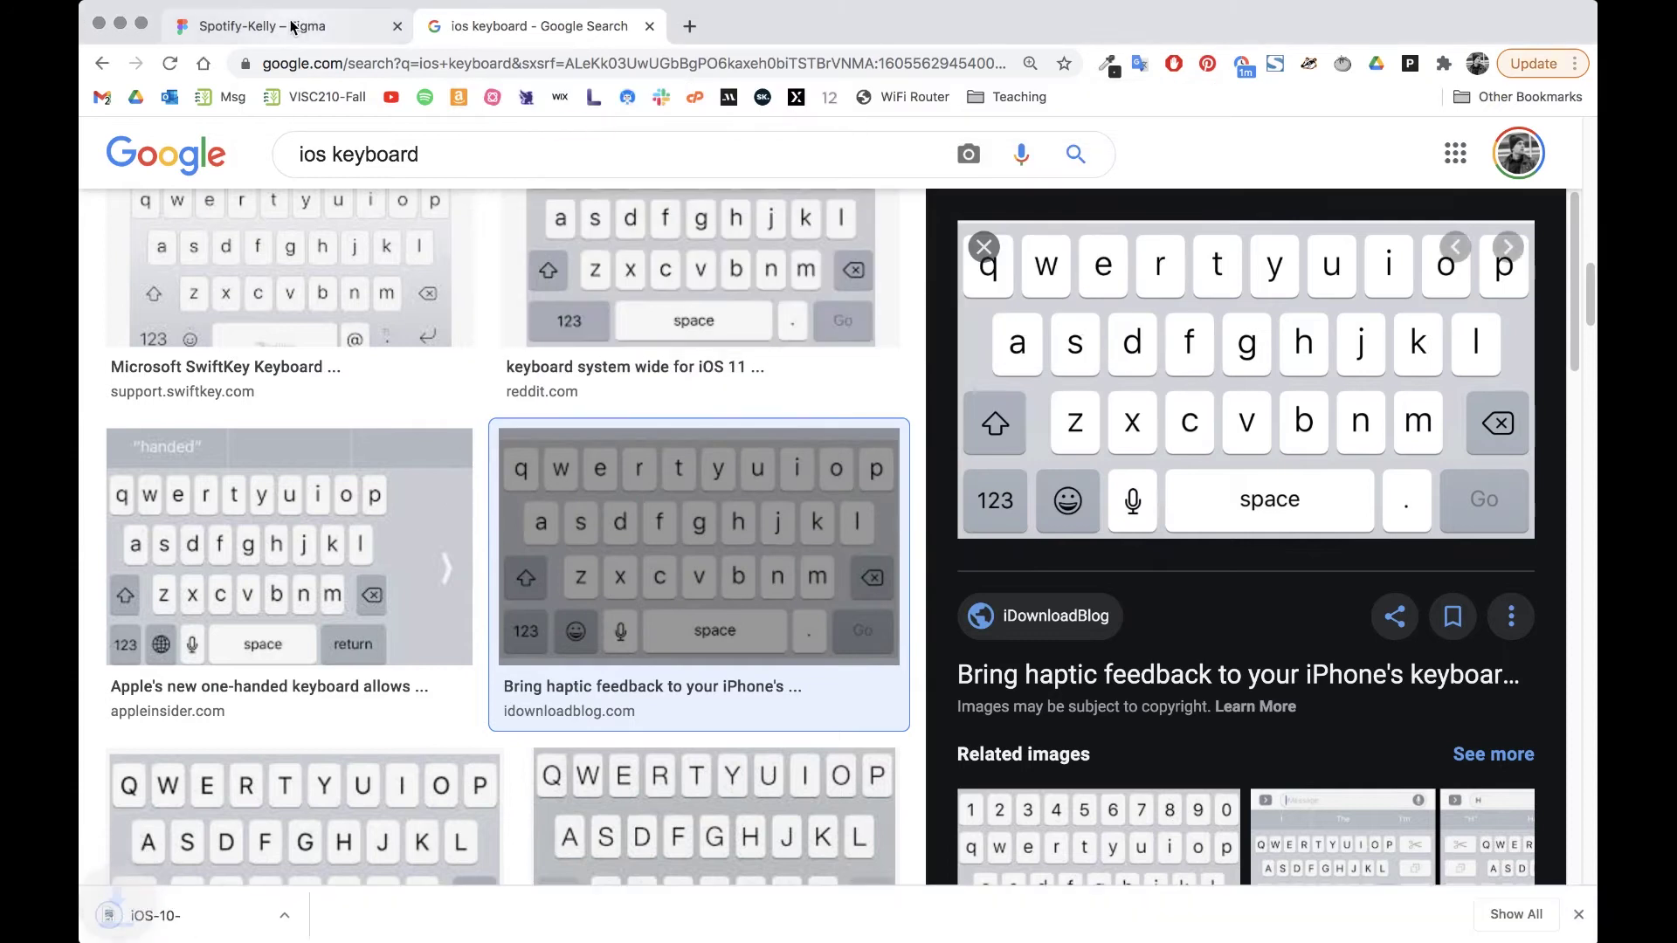
Step: Switch back to Figma and place the downloaded iOS-10-Keyboard.jpg inside the Keyboard frame
{"action": "left_click", "coordinate": [293, 27]}
{"action": "scroll", "coordinate": [576, 632], "scroll_direction": "down", "scroll_amount": 5}
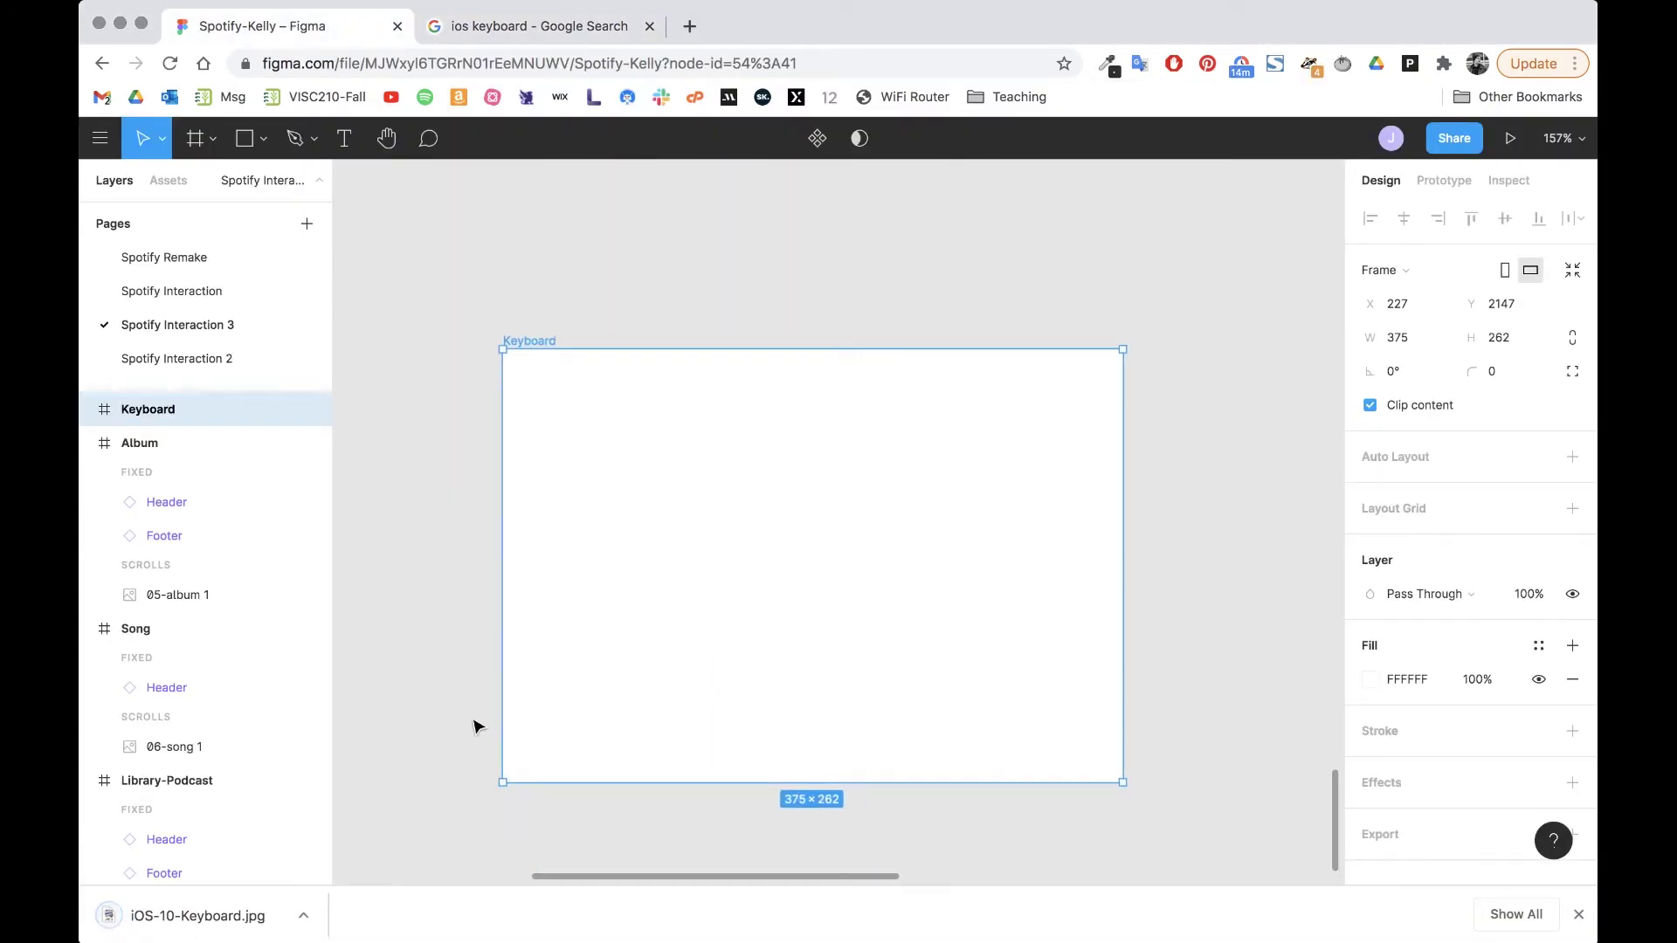
{"action": "left_click_drag", "start_coordinate": [187, 916], "coordinate": [669, 484]}
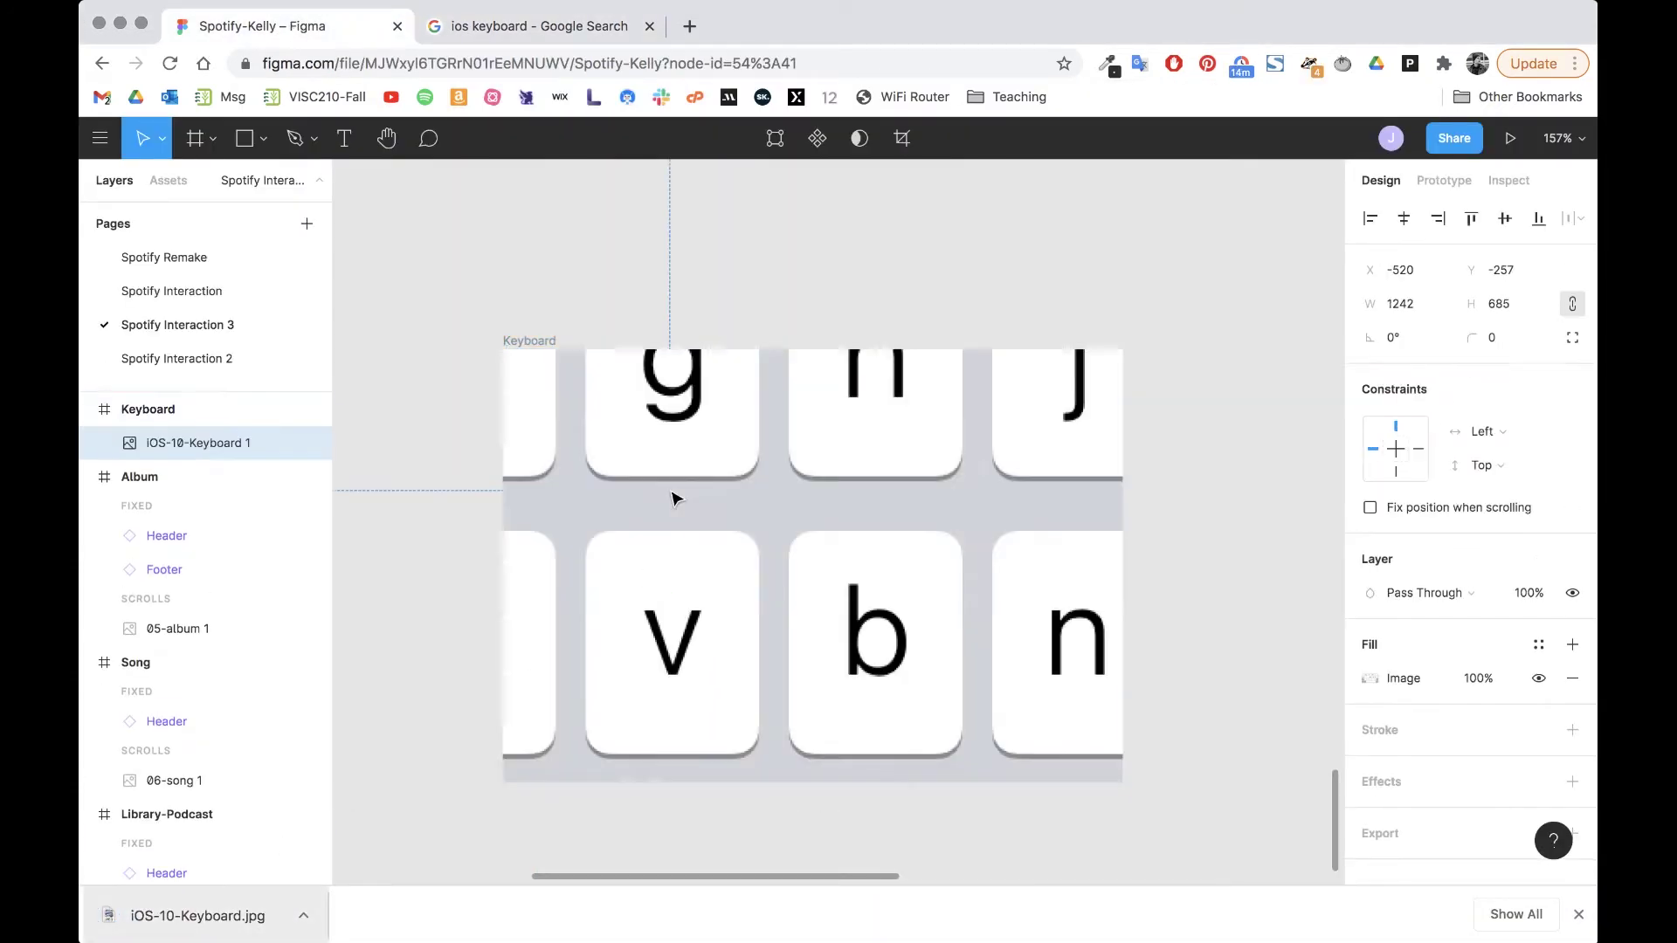
Step: Position the keyboard image at X 0, Y 0 in its frame and scale it proportionally to 375 wide
{"action": "left_click", "coordinate": [1403, 271]}
{"action": "type", "text": "0"}
{"action": "key", "text": "Tab"}
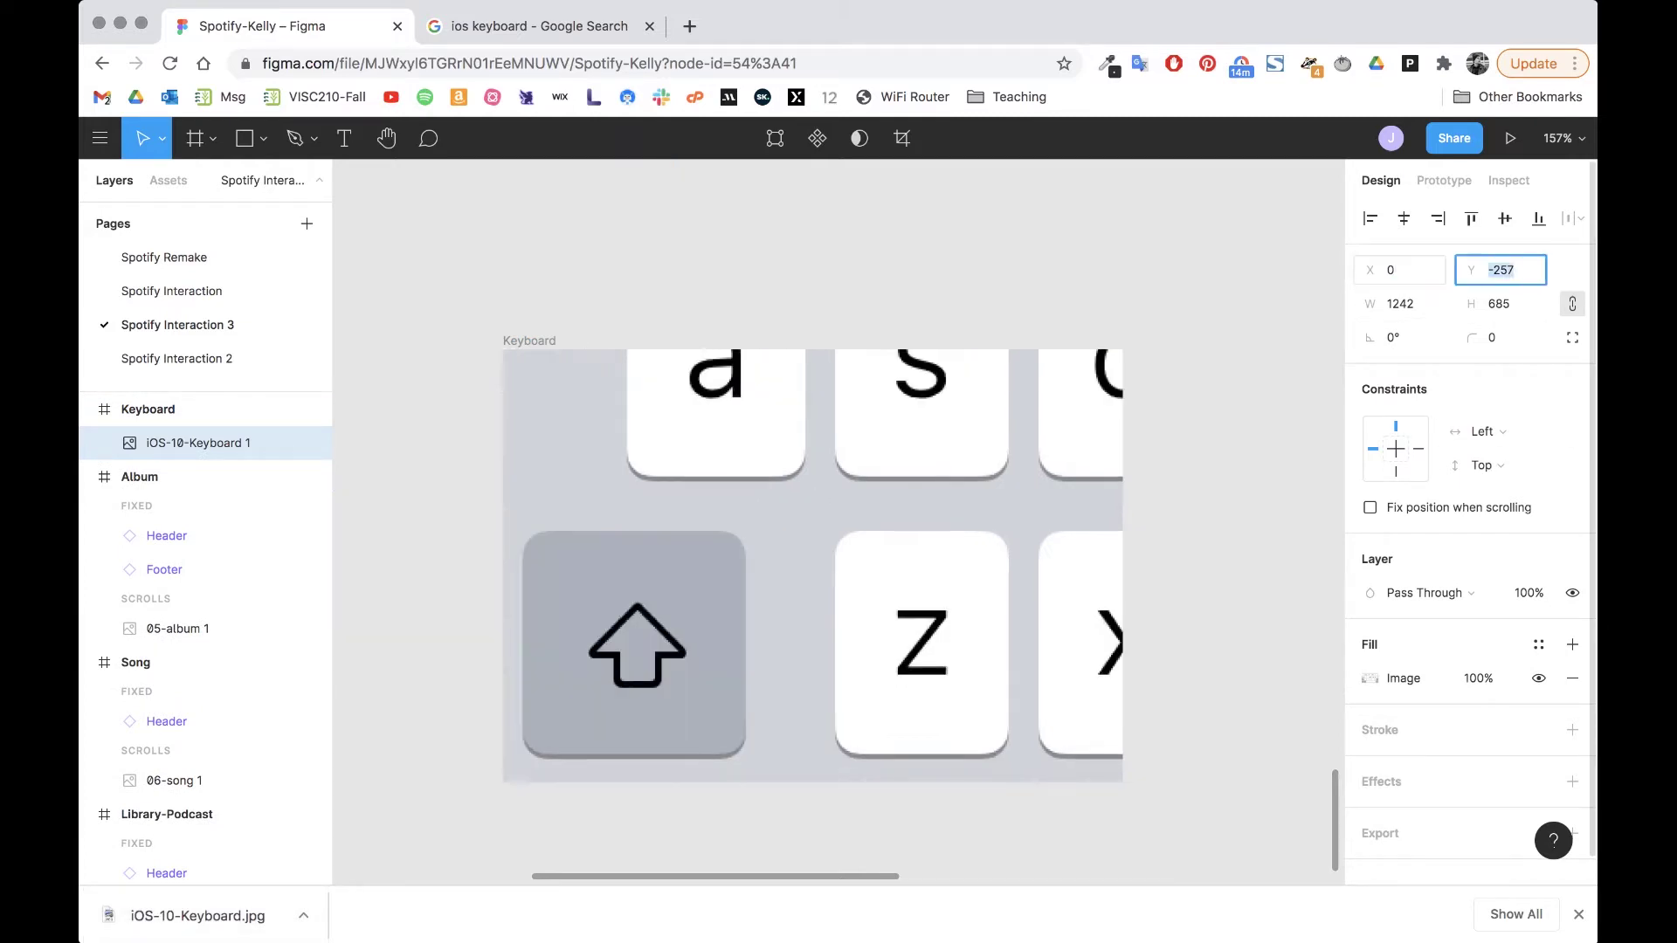
{"action": "type", "text": "0"}
{"action": "key", "text": "Tab"}
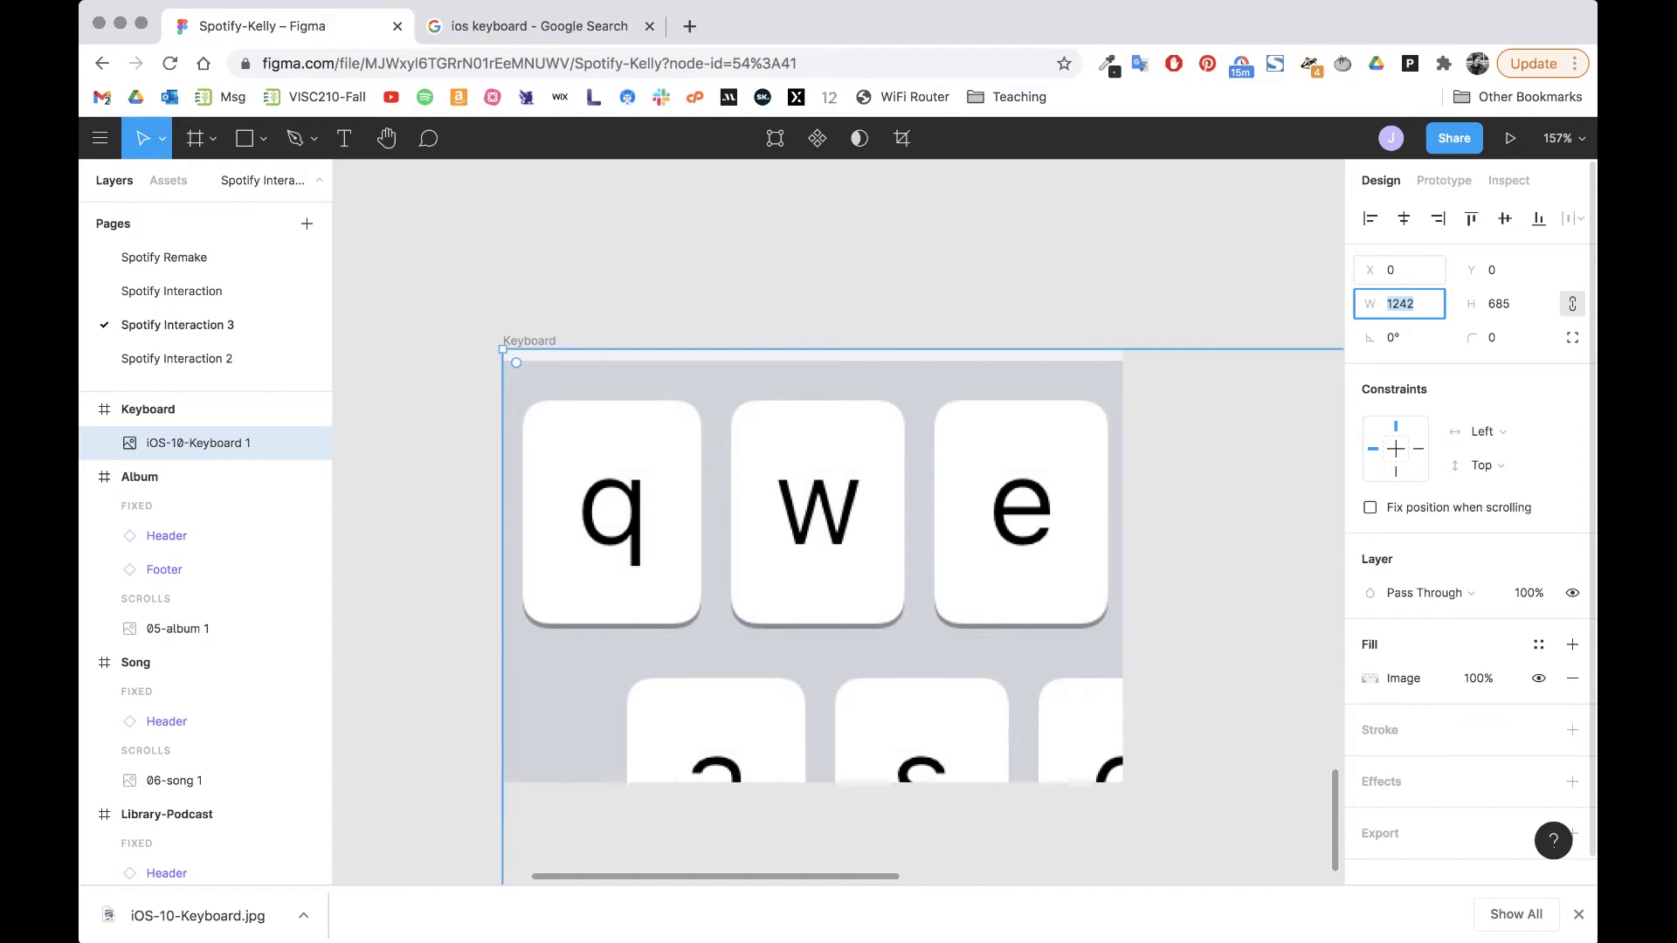
{"action": "type", "text": "375"}
{"action": "key", "text": "Tab"}
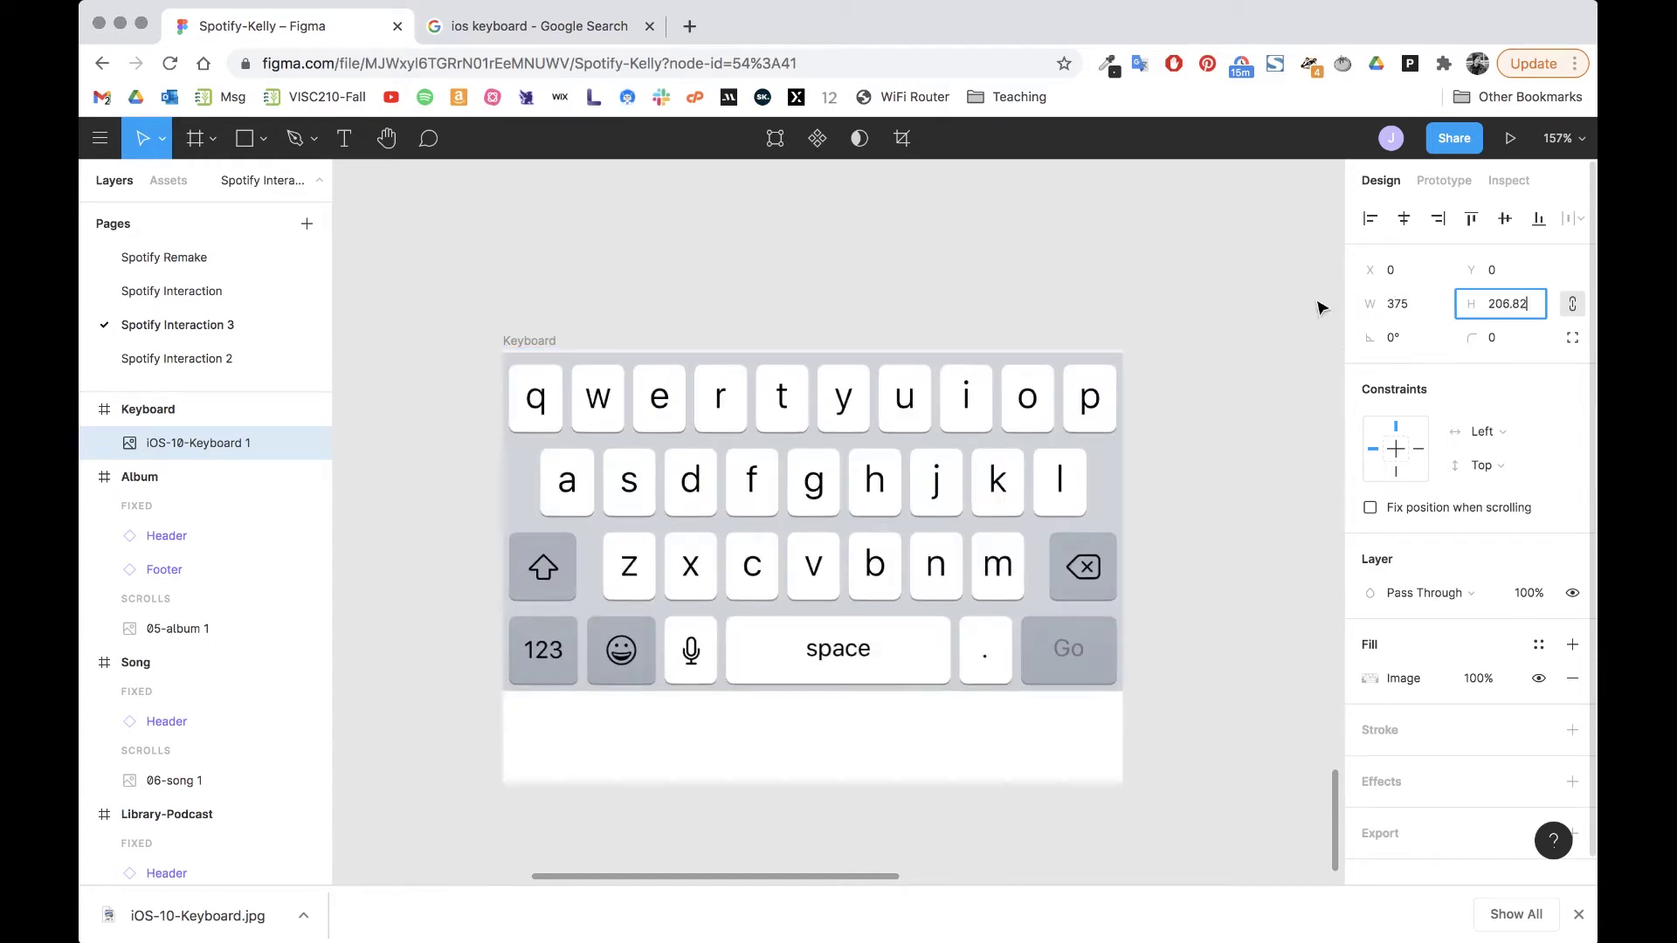
Step: Shorten the Keyboard frame to 207 high to fit its image and move it directly below the Search-History frame
{"action": "left_click", "coordinate": [984, 760]}
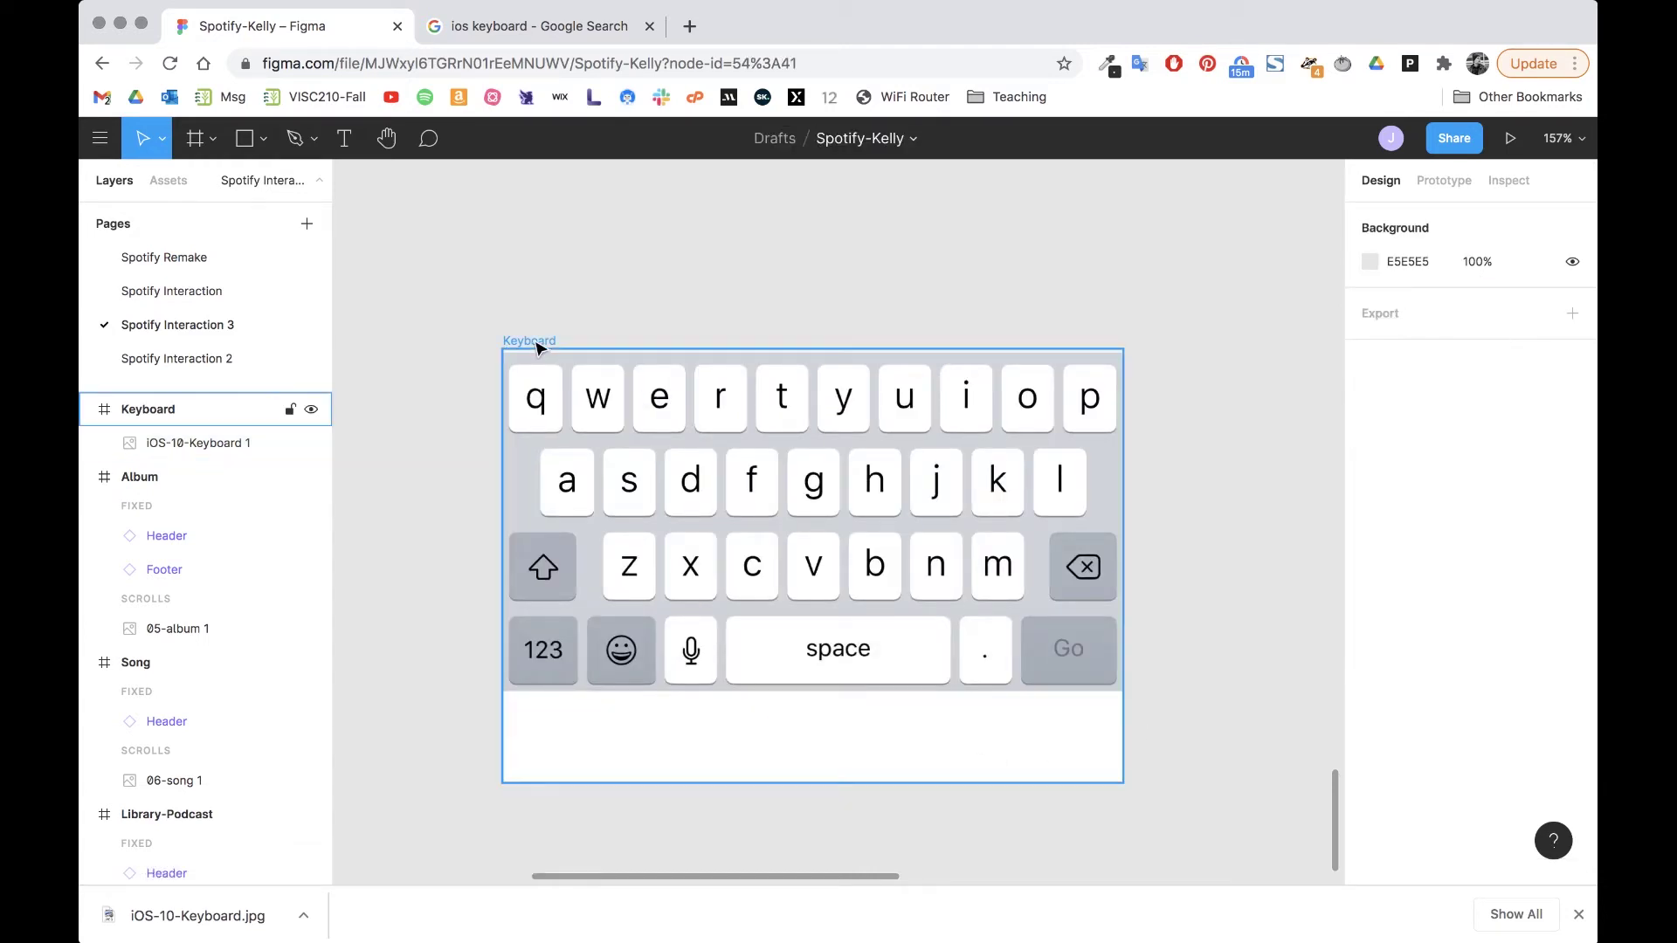
{"action": "left_click", "coordinate": [540, 342]}
{"action": "left_click_drag", "start_coordinate": [812, 782], "coordinate": [807, 693]}
{"action": "scroll", "coordinate": [714, 647], "scroll_direction": "down", "scroll_amount": 10}
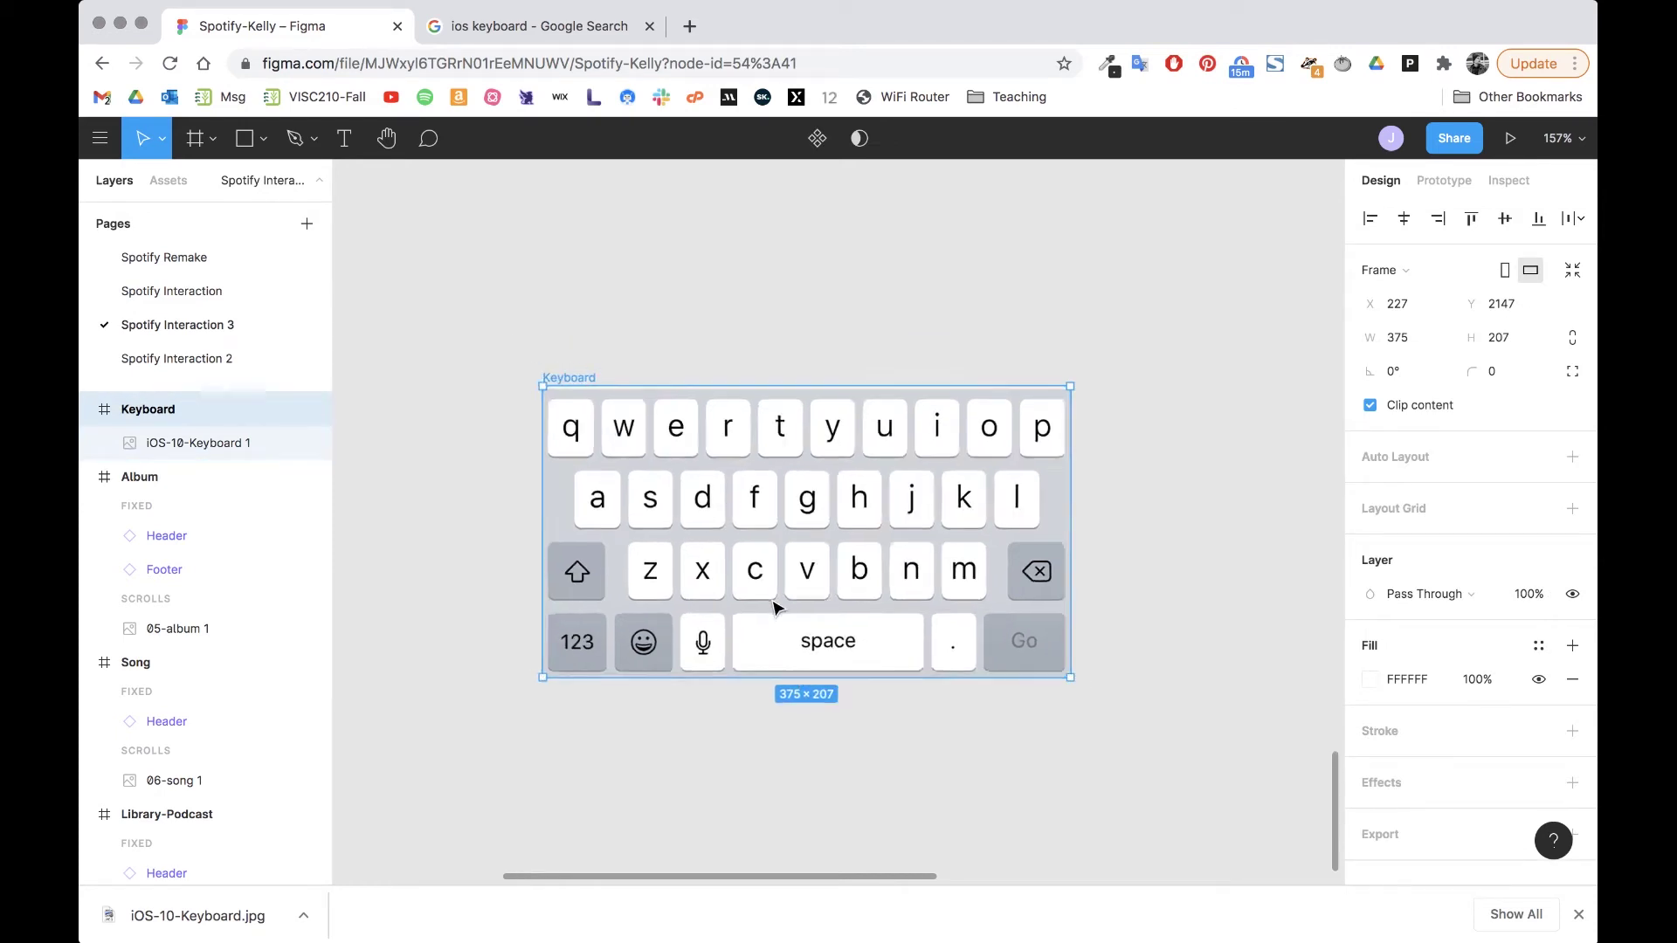
{"action": "left_click_drag", "start_coordinate": [751, 532], "coordinate": [752, 361]}
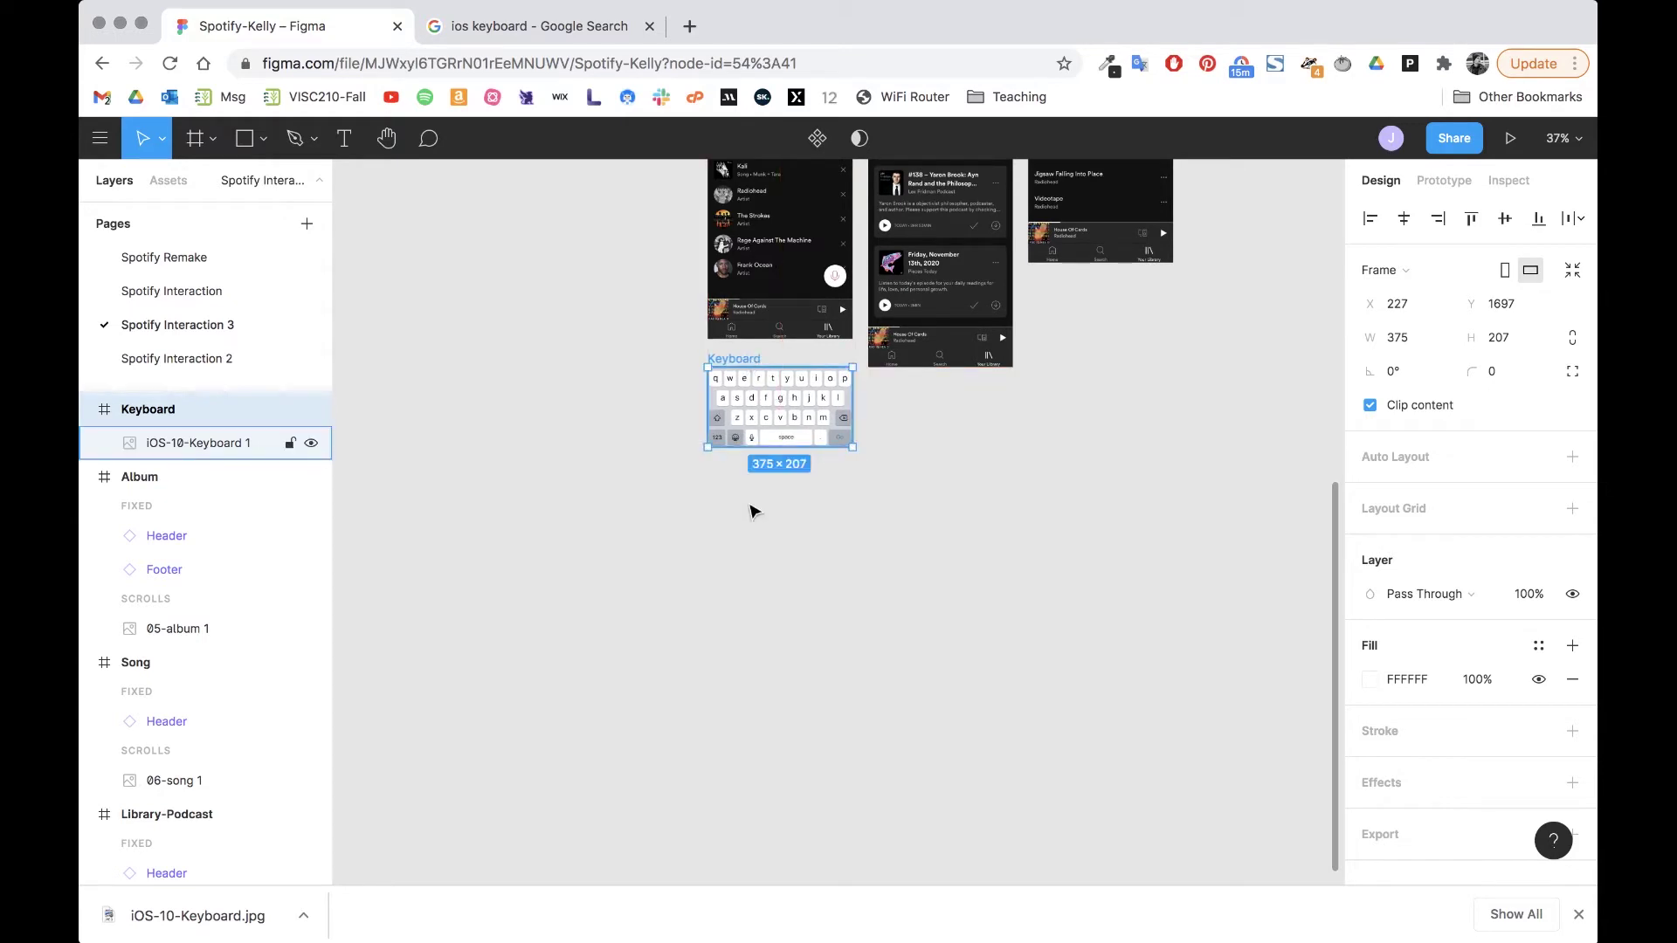
Step: Connect the In Rainbows album button under Recently played on the Home frame to the Album frame with a prototype link
{"action": "scroll", "coordinate": [752, 486], "scroll_direction": "up", "scroll_amount": 5}
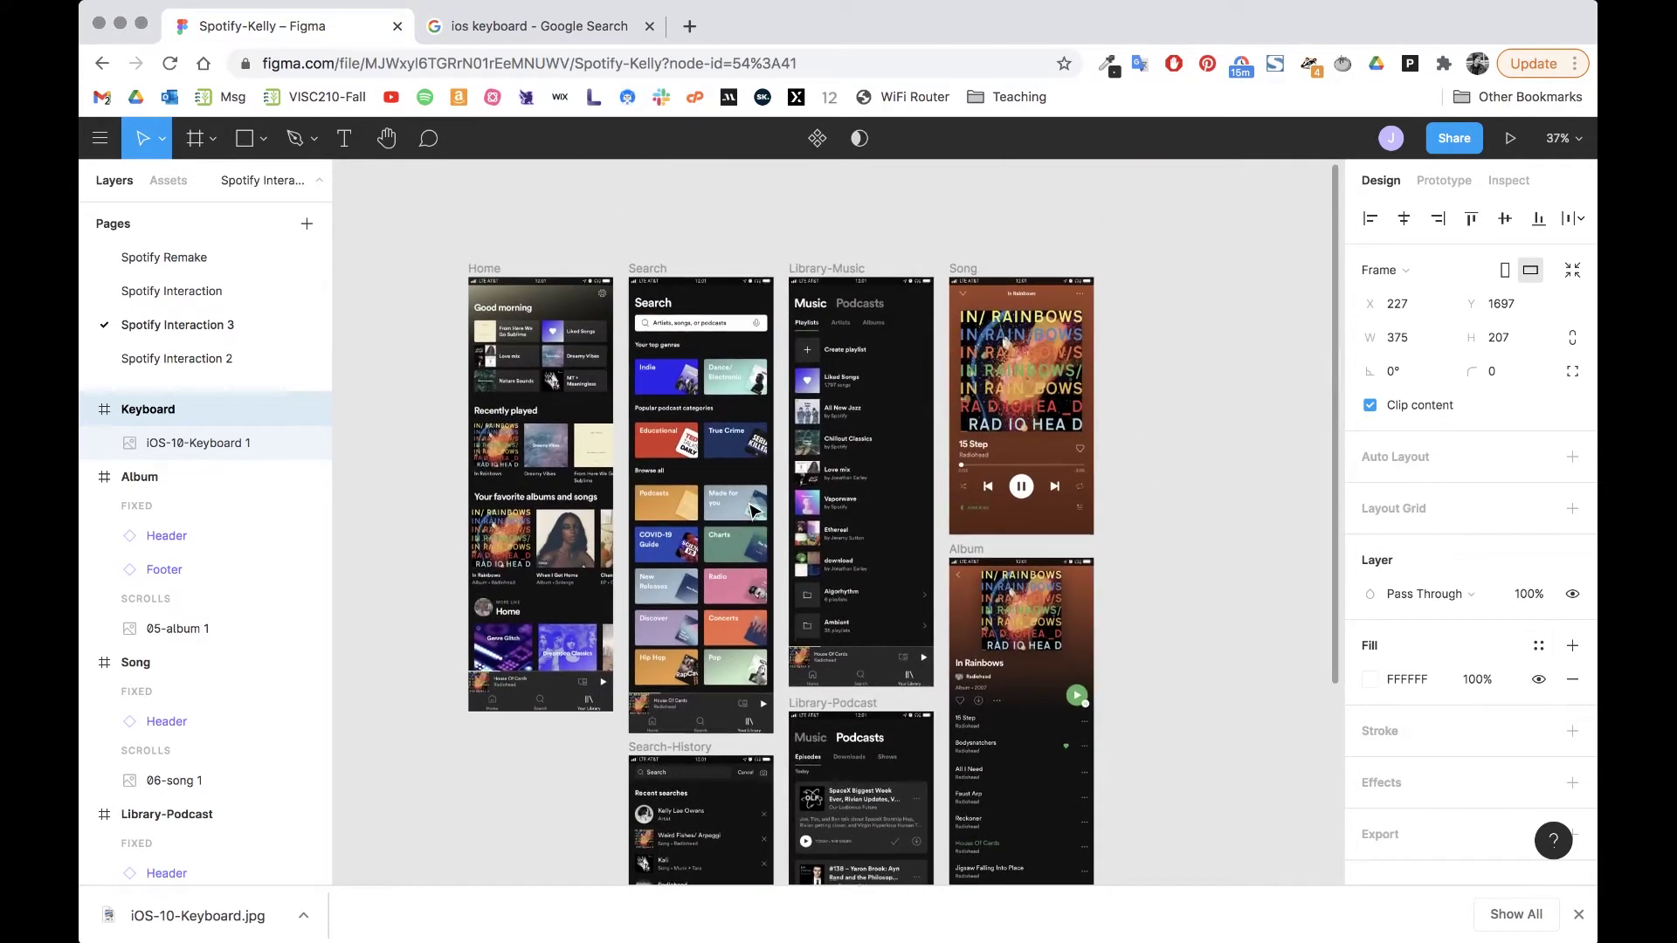
{"action": "scroll", "coordinate": [755, 511], "scroll_direction": "down", "scroll_amount": 2}
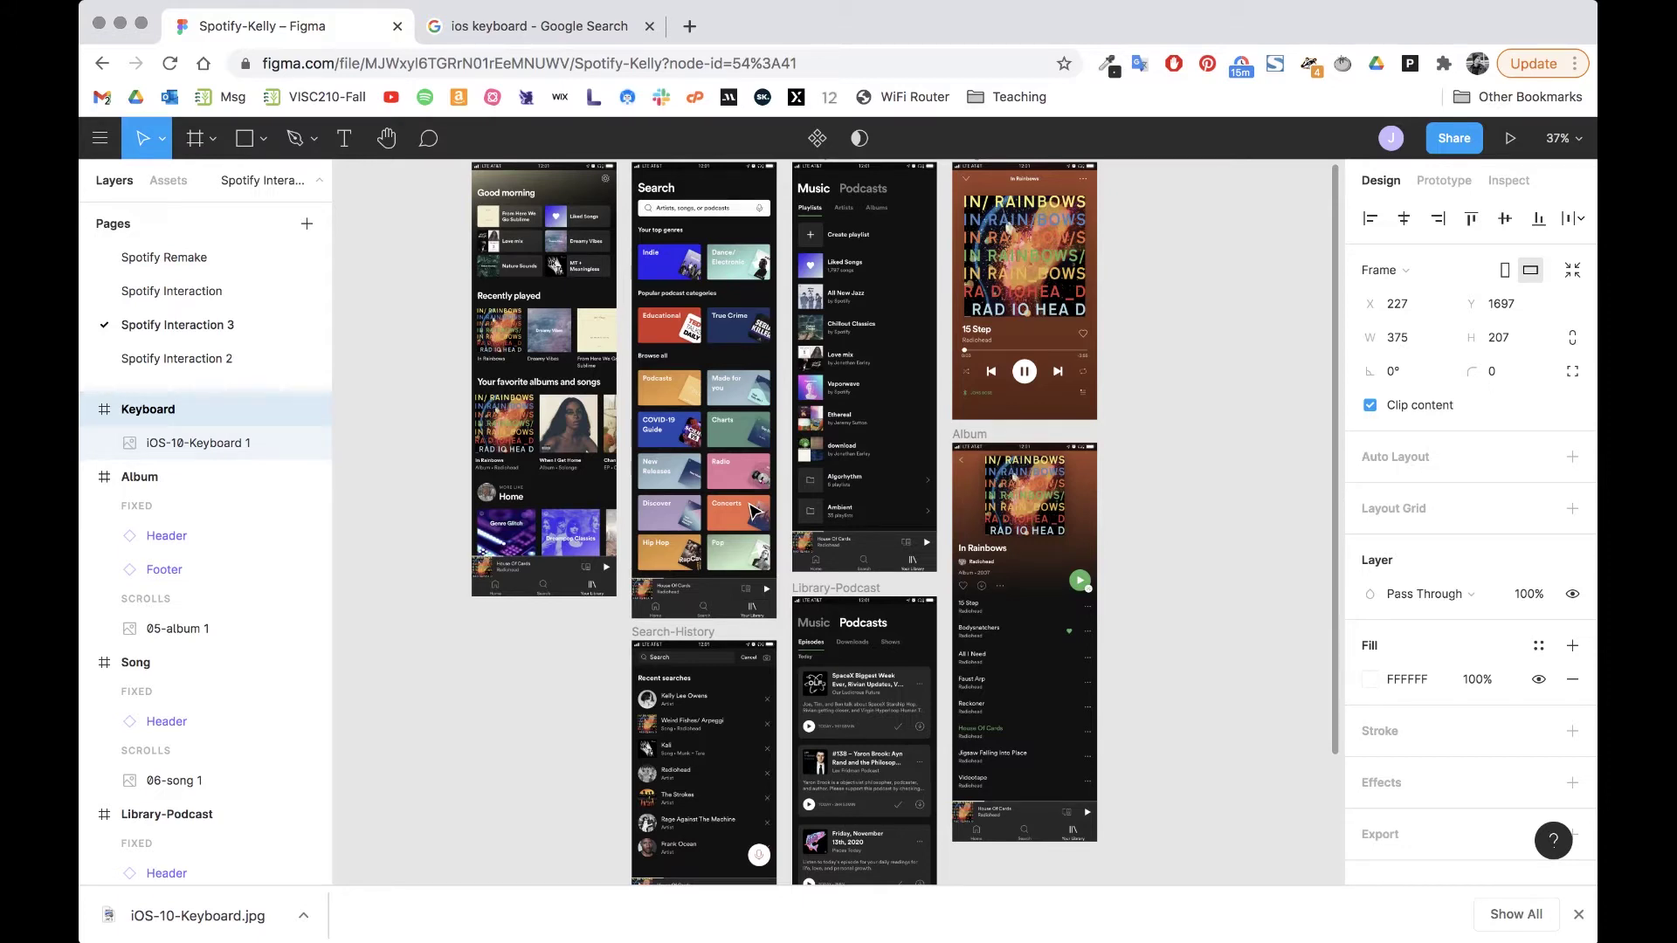
{"action": "scroll", "coordinate": [755, 511], "scroll_direction": "up", "scroll_amount": 2}
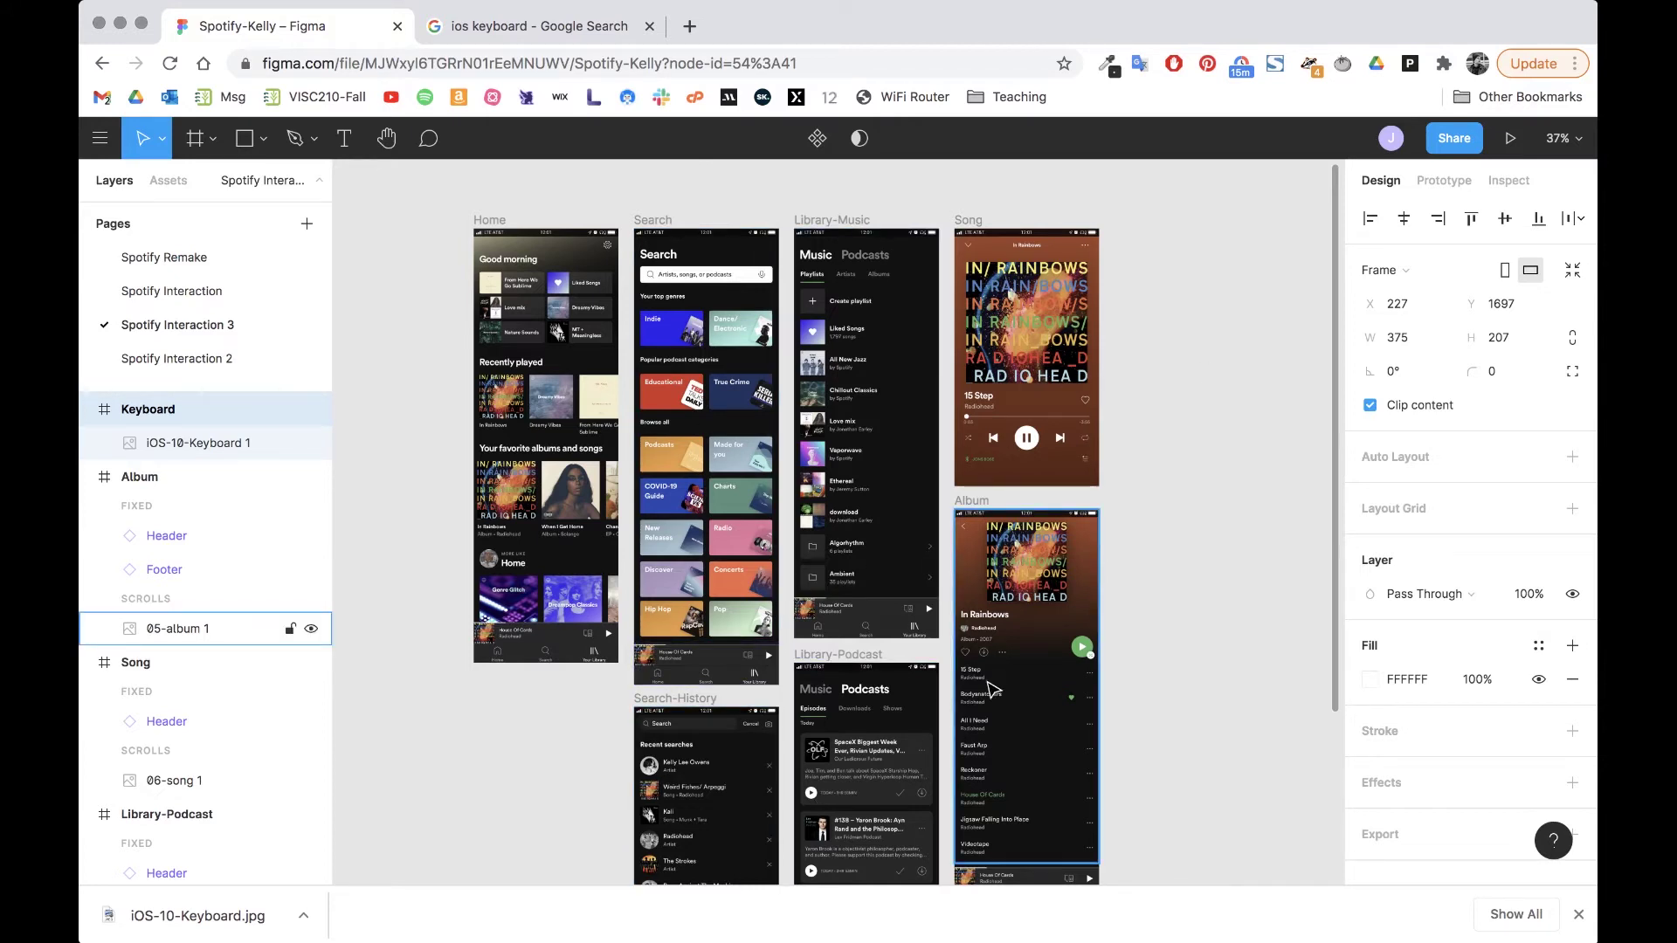
{"action": "scroll", "coordinate": [992, 690], "scroll_direction": "up", "scroll_amount": 5}
{"action": "scroll", "coordinate": [699, 524], "scroll_direction": "left", "scroll_amount": 3}
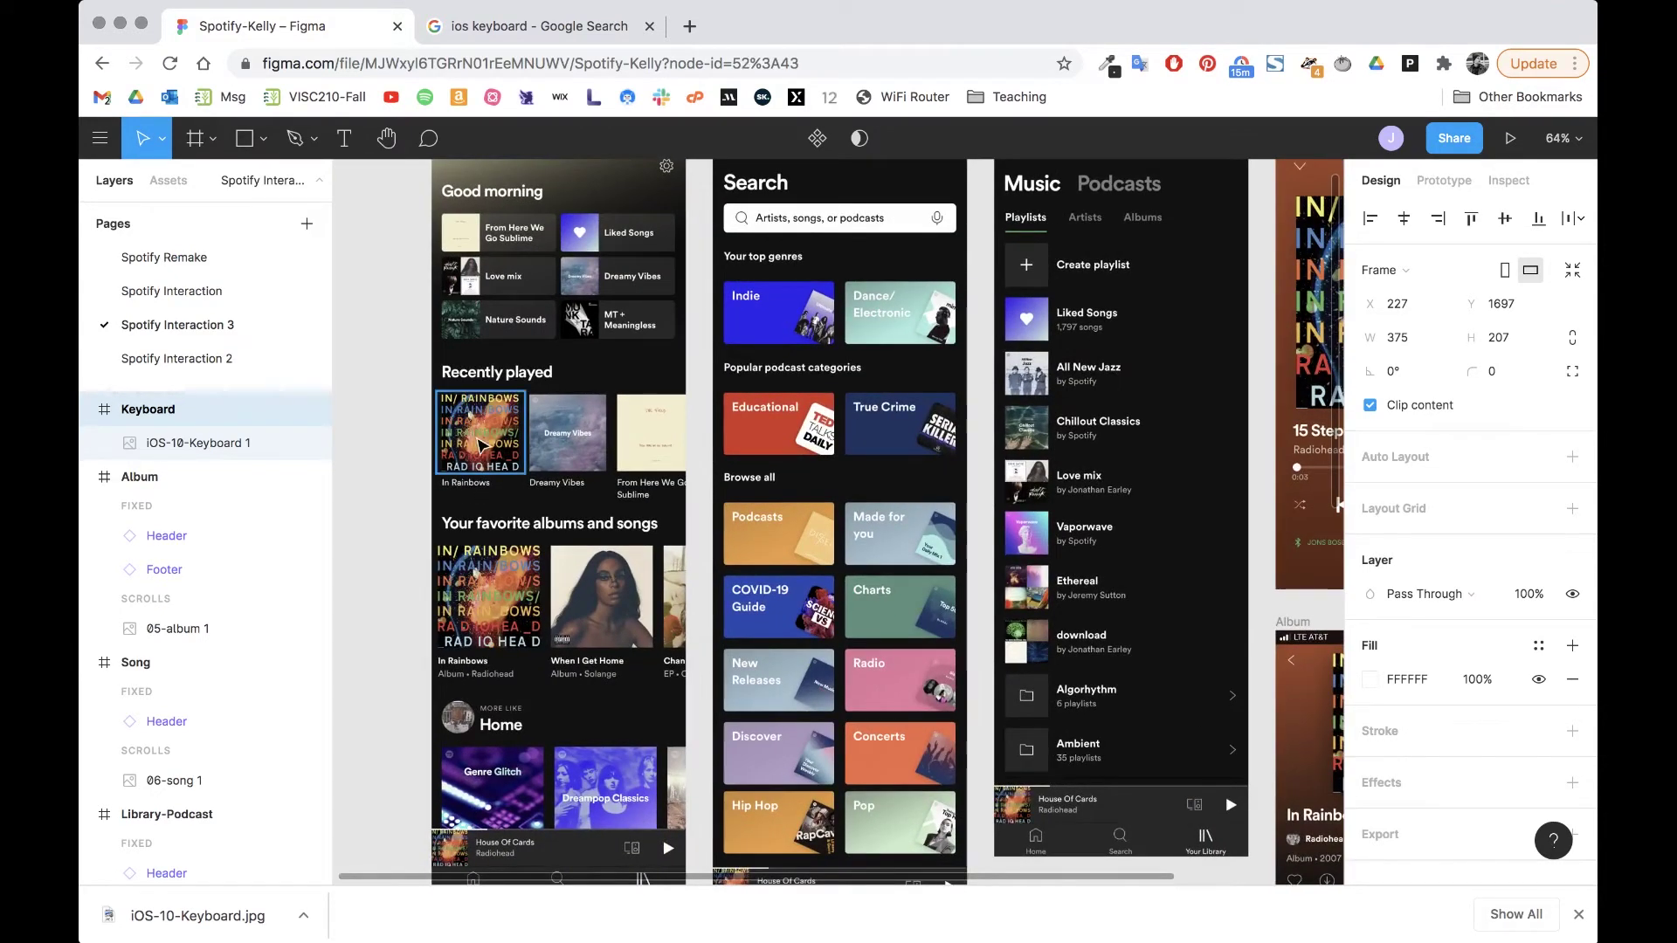
{"action": "left_click", "coordinate": [480, 444]}
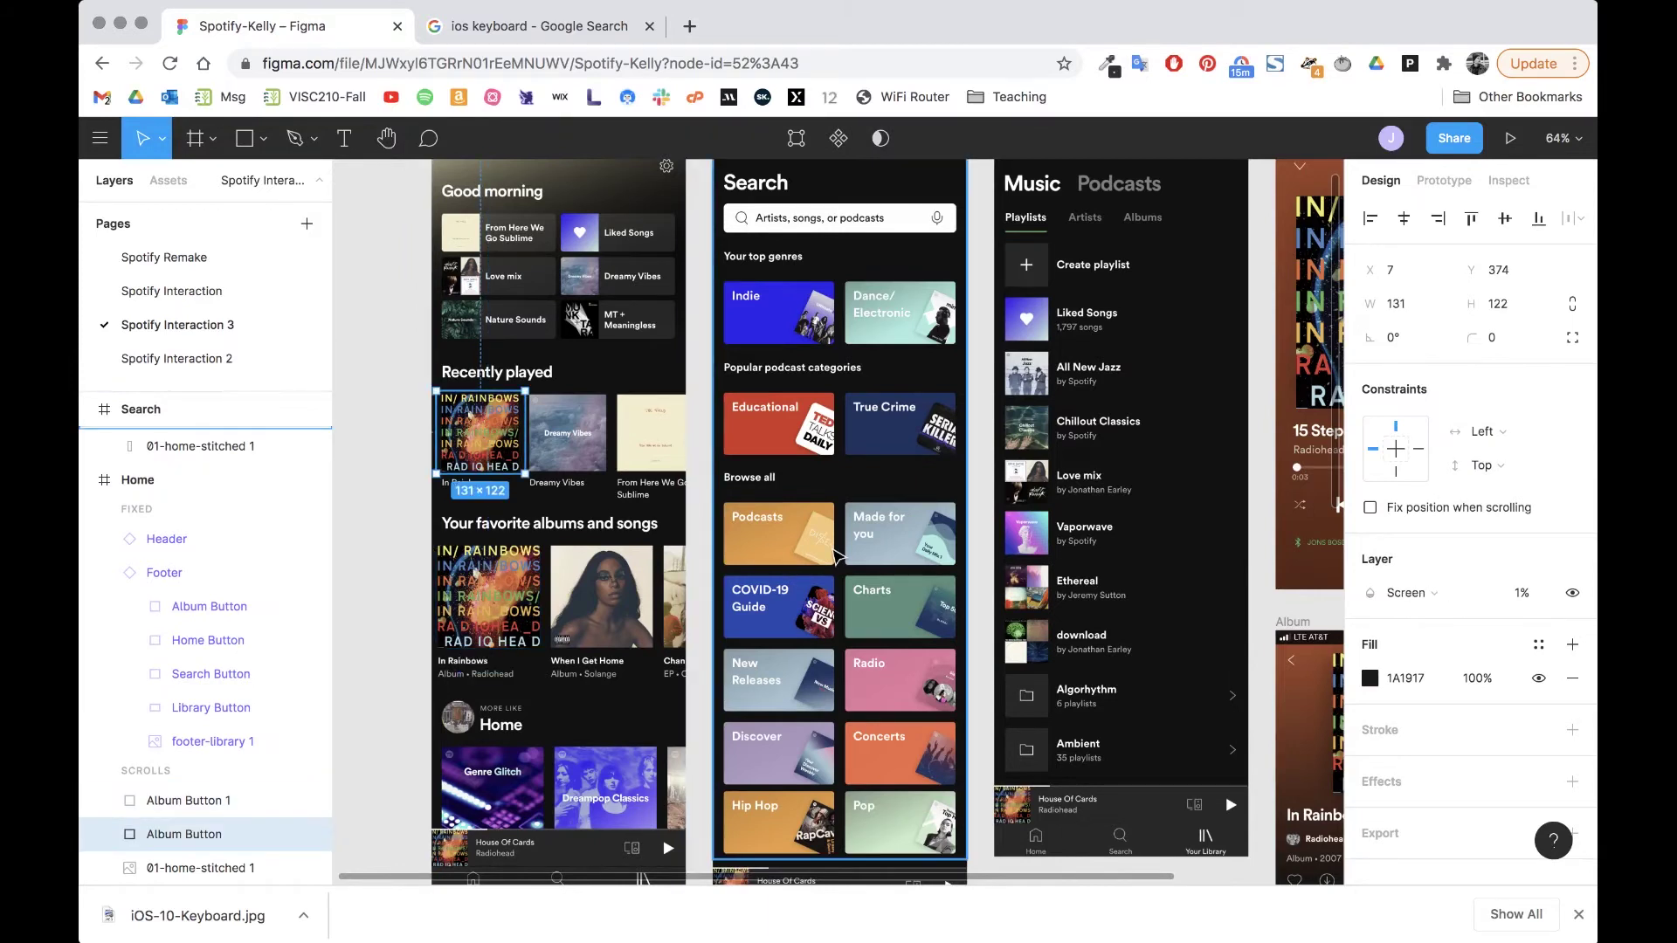
{"action": "scroll", "coordinate": [837, 554], "scroll_direction": "right", "scroll_amount": 8}
{"action": "scroll", "coordinate": [836, 555], "scroll_direction": "down", "scroll_amount": 8}
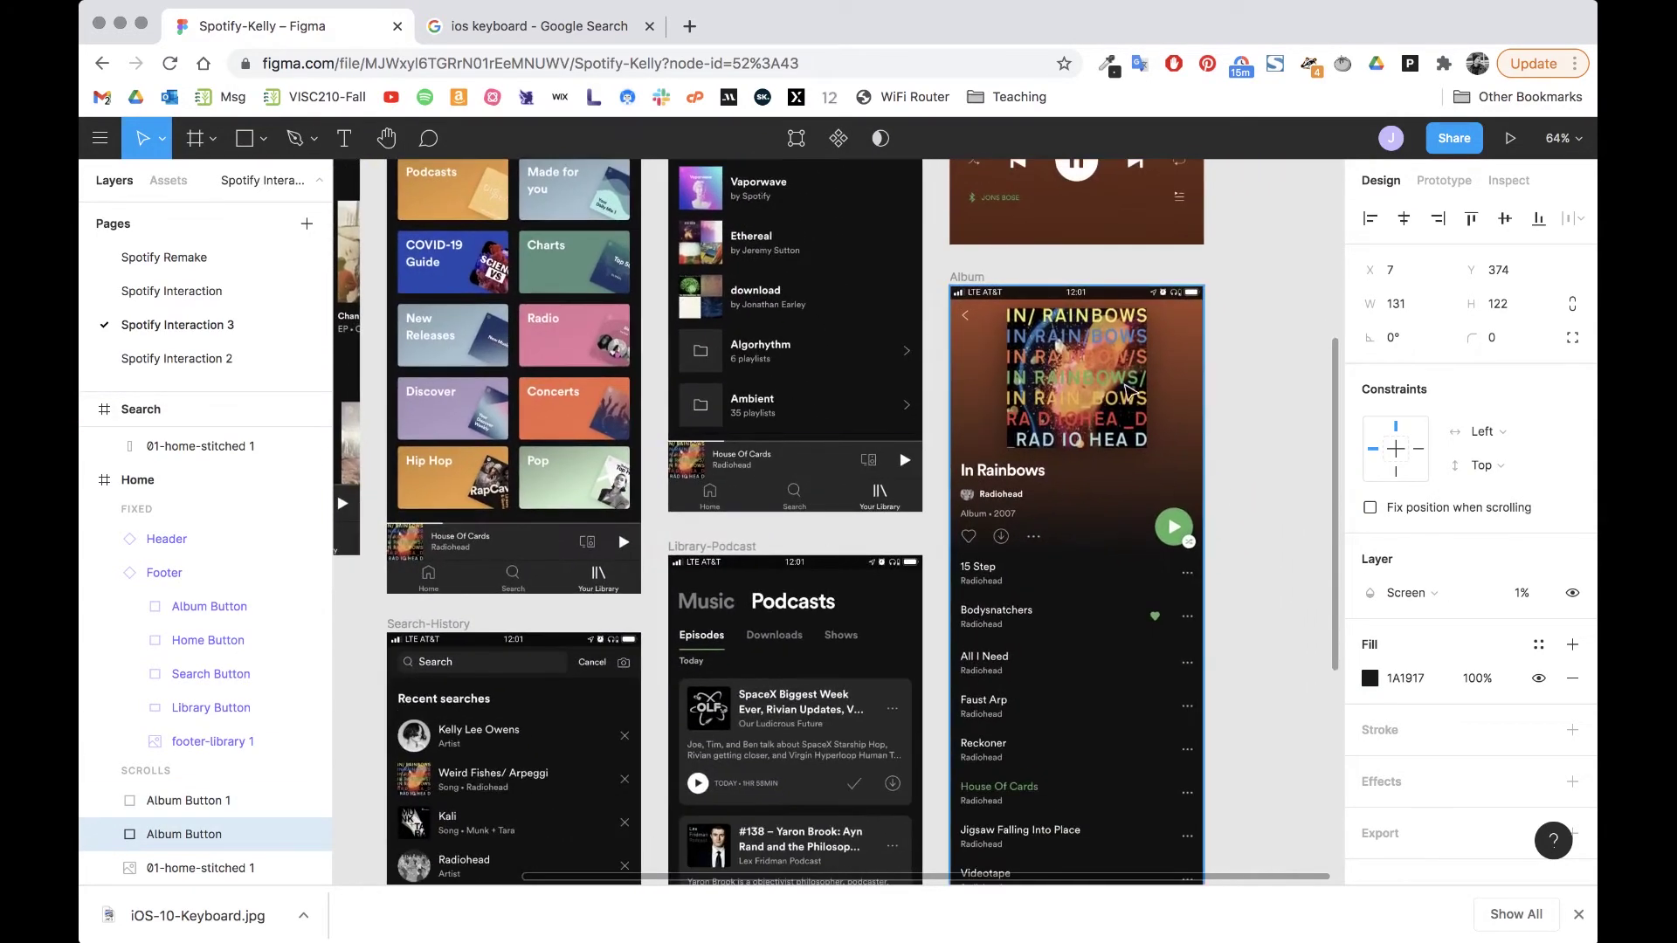
{"action": "scroll", "coordinate": [1064, 385], "scroll_direction": "up", "scroll_amount": 2}
{"action": "scroll", "coordinate": [1064, 385], "scroll_direction": "left", "scroll_amount": 6}
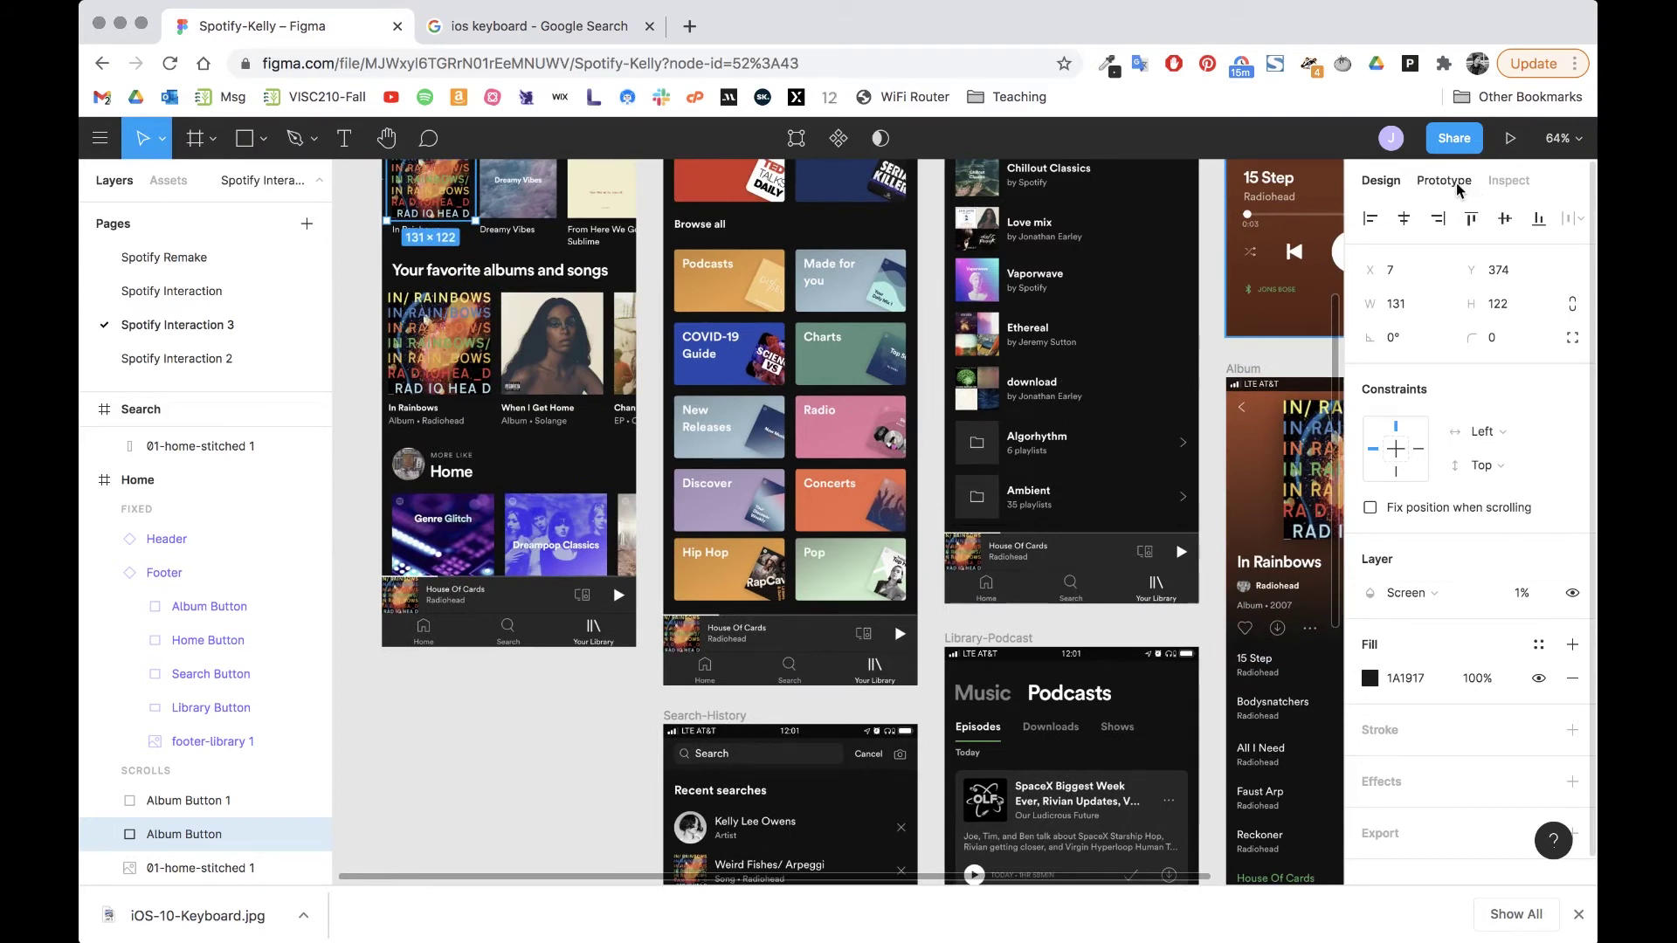
{"action": "left_click", "coordinate": [1443, 180]}
{"action": "scroll", "coordinate": [598, 337], "scroll_direction": "up", "scroll_amount": 3}
{"action": "scroll", "coordinate": [597, 336], "scroll_direction": "left", "scroll_amount": 4}
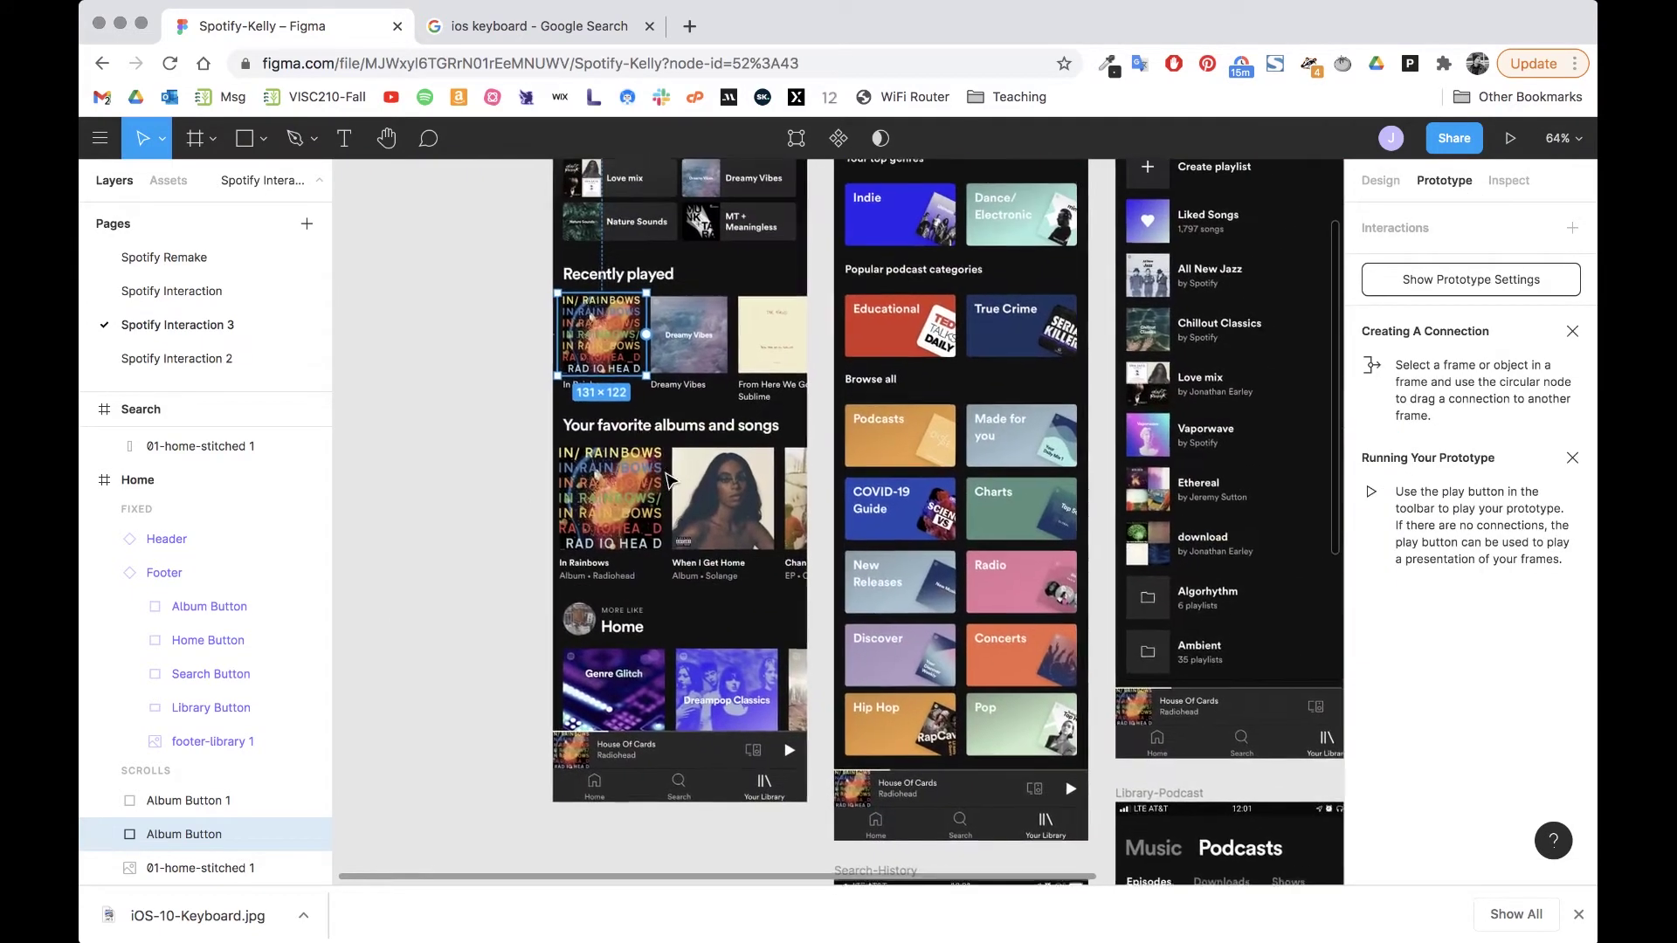
{"action": "scroll", "coordinate": [609, 349], "scroll_direction": "right", "scroll_amount": 5}
{"action": "scroll", "coordinate": [609, 350], "scroll_direction": "up", "scroll_amount": 1}
{"action": "scroll", "coordinate": [524, 358], "scroll_direction": "left", "scroll_amount": 1}
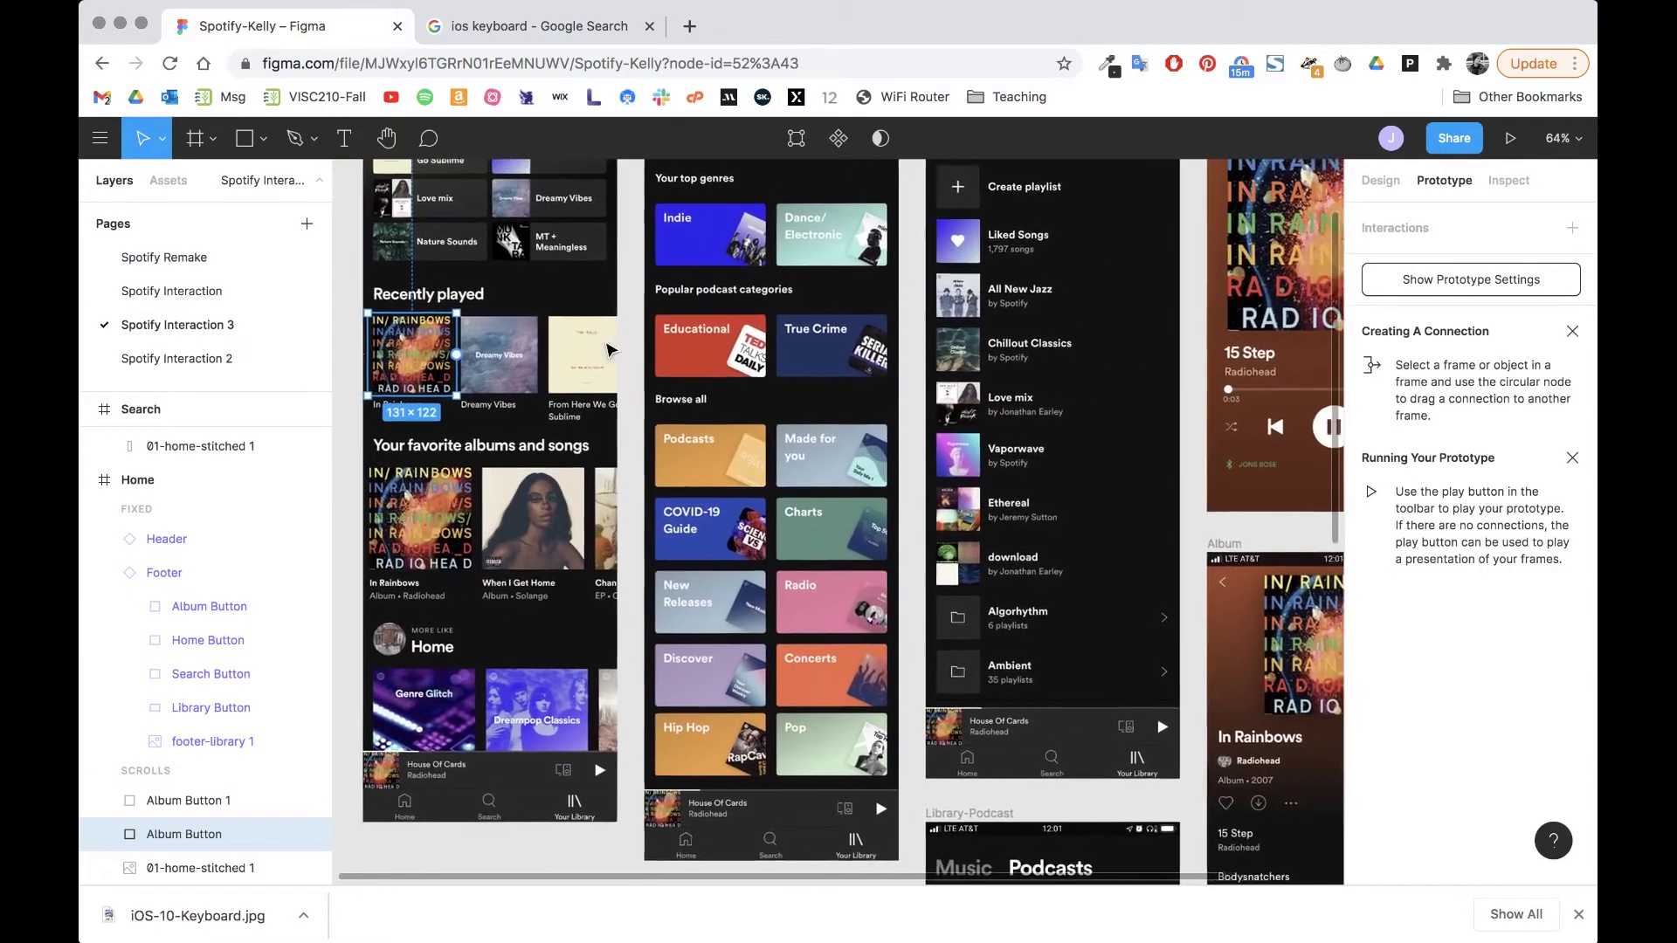
{"action": "left_click_drag", "start_coordinate": [463, 360], "coordinate": [1256, 669]}
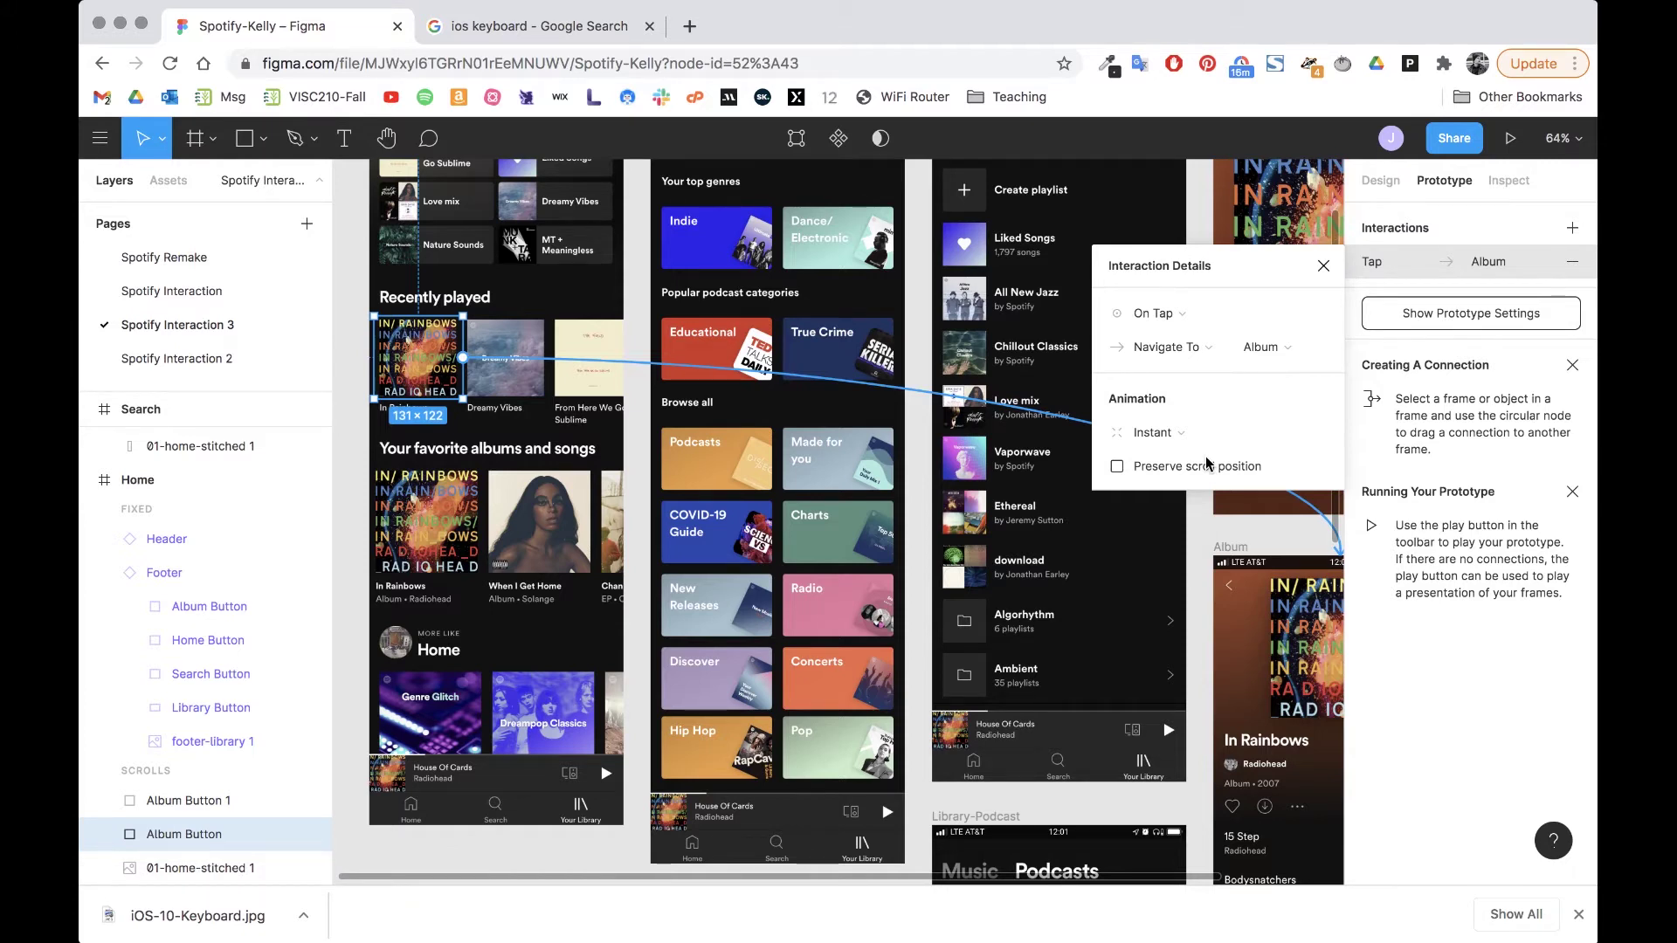
Step: Set the animation of the Recently played button's link to the Album frame to Slide In
{"action": "scroll", "coordinate": [1240, 651], "scroll_direction": "right", "scroll_amount": 10}
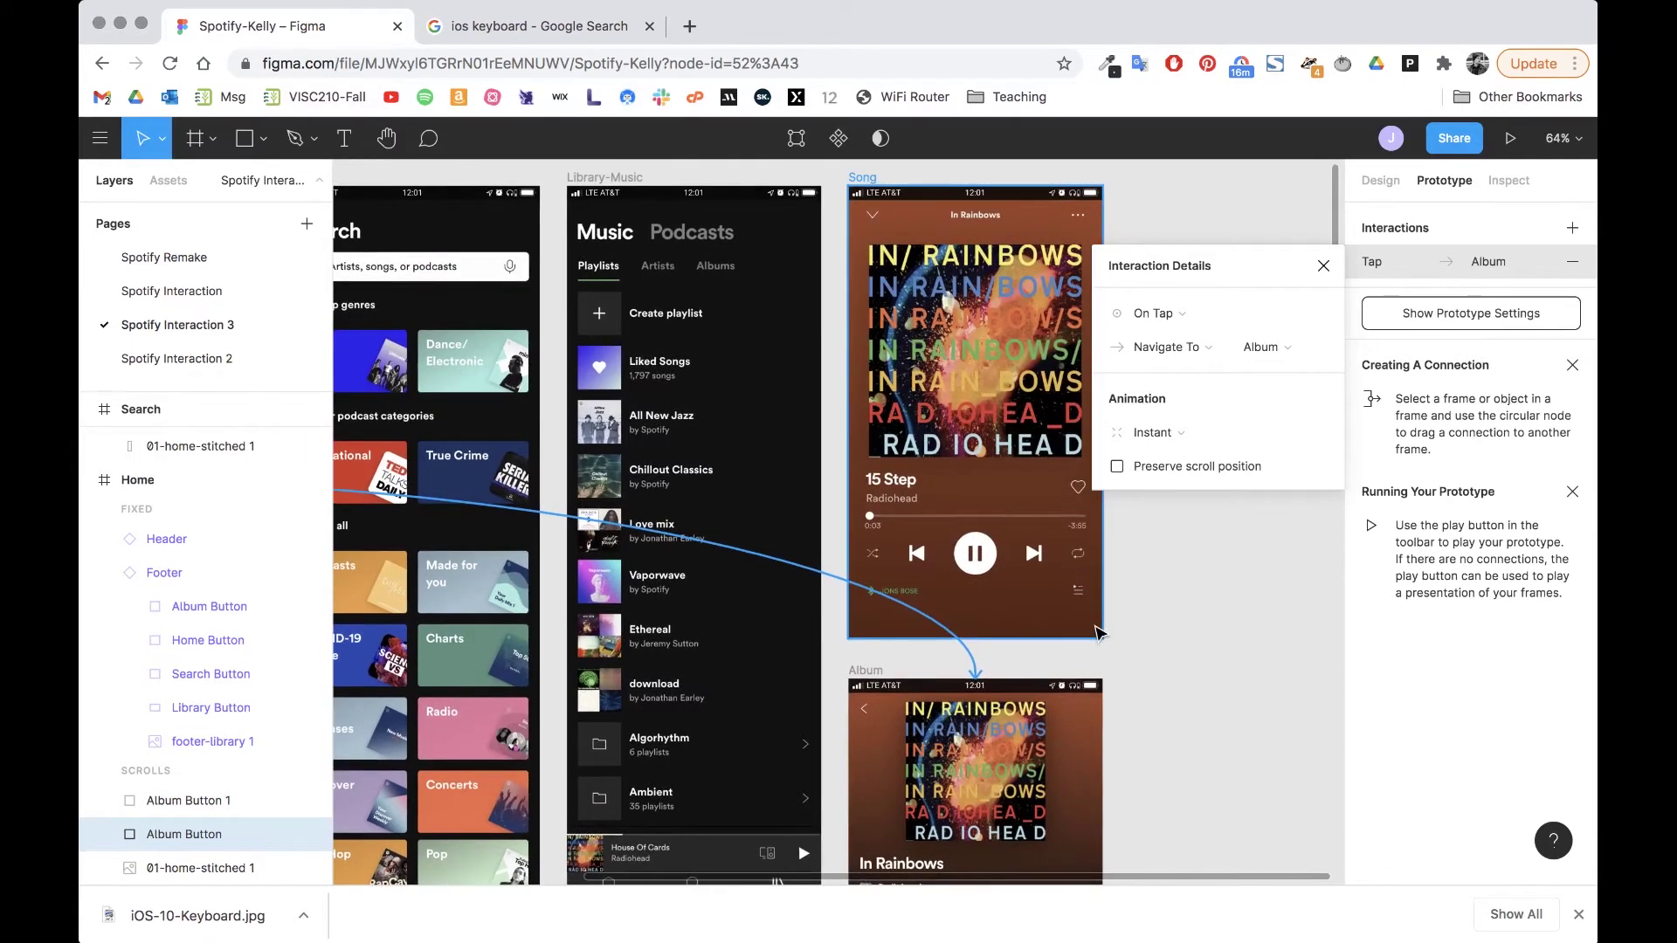
{"action": "scroll", "coordinate": [1099, 632], "scroll_direction": "down", "scroll_amount": 5}
{"action": "scroll", "coordinate": [1099, 633], "scroll_direction": "down", "scroll_amount": 1}
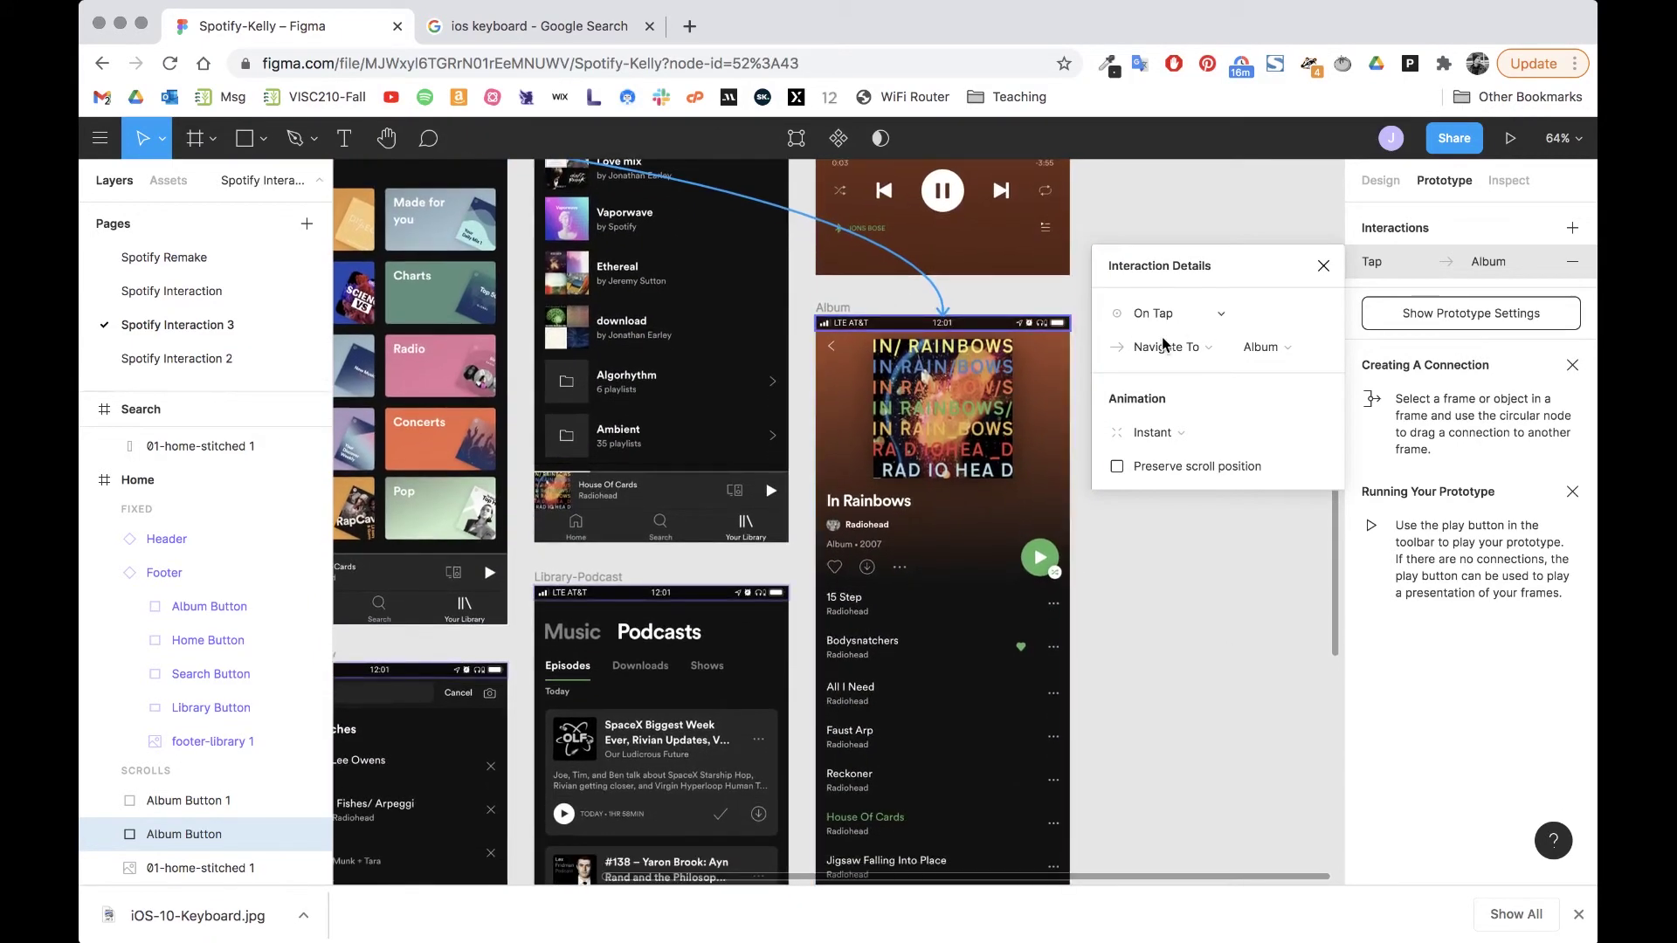
{"action": "left_click", "coordinate": [1153, 433]}
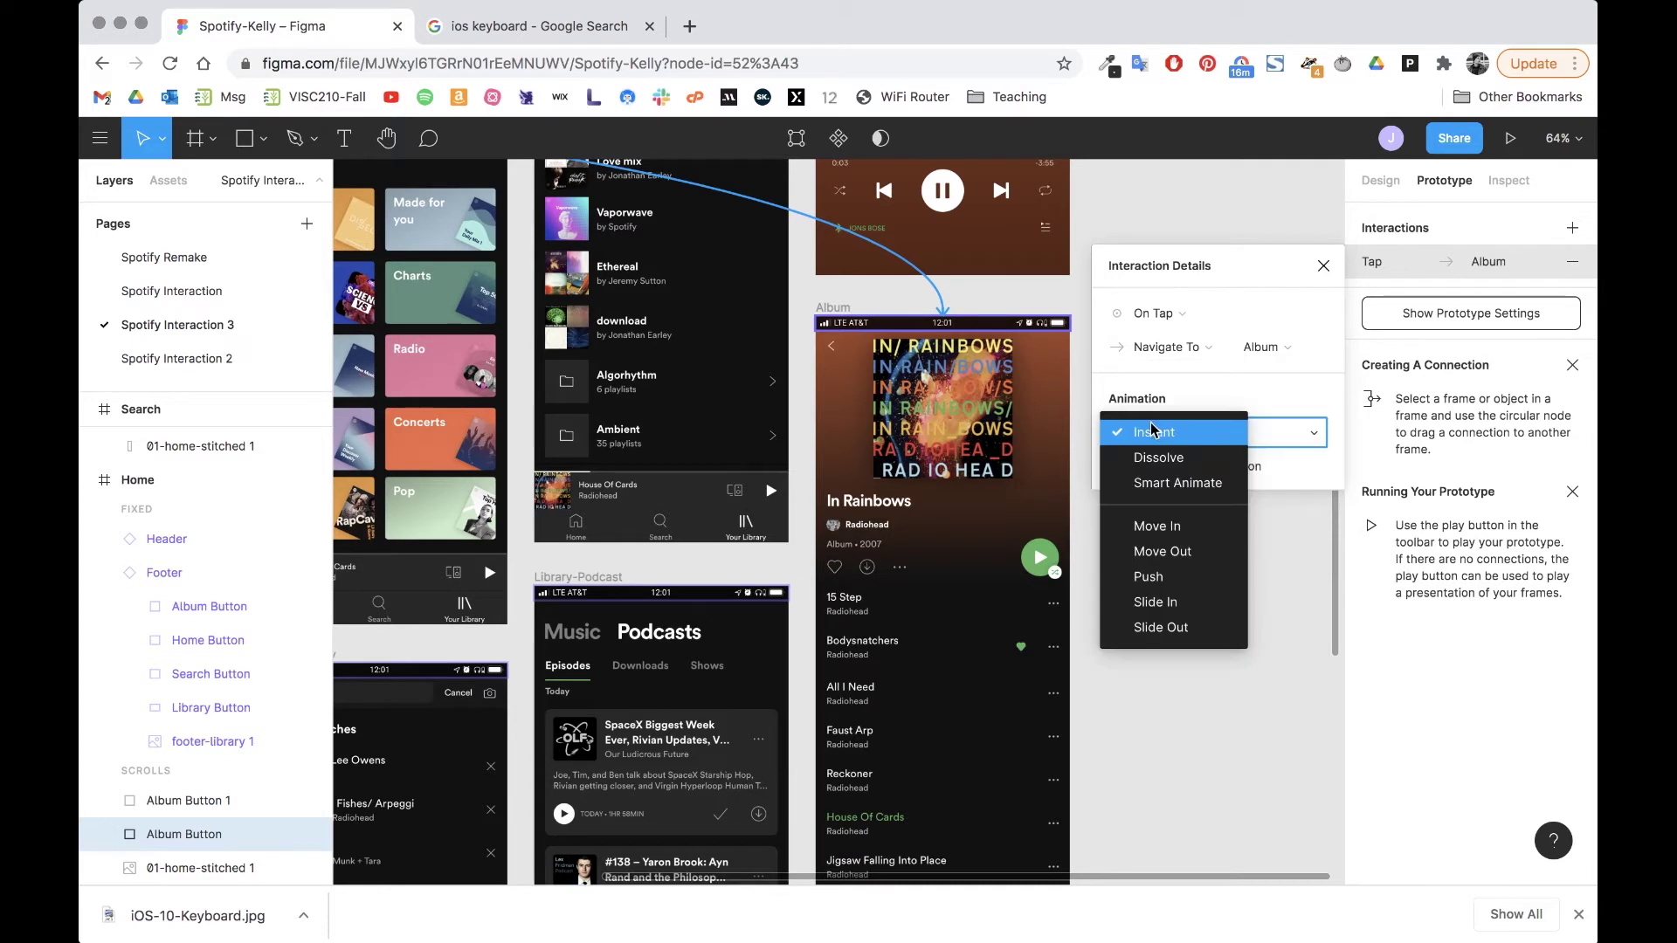
{"action": "left_click", "coordinate": [1221, 602]}
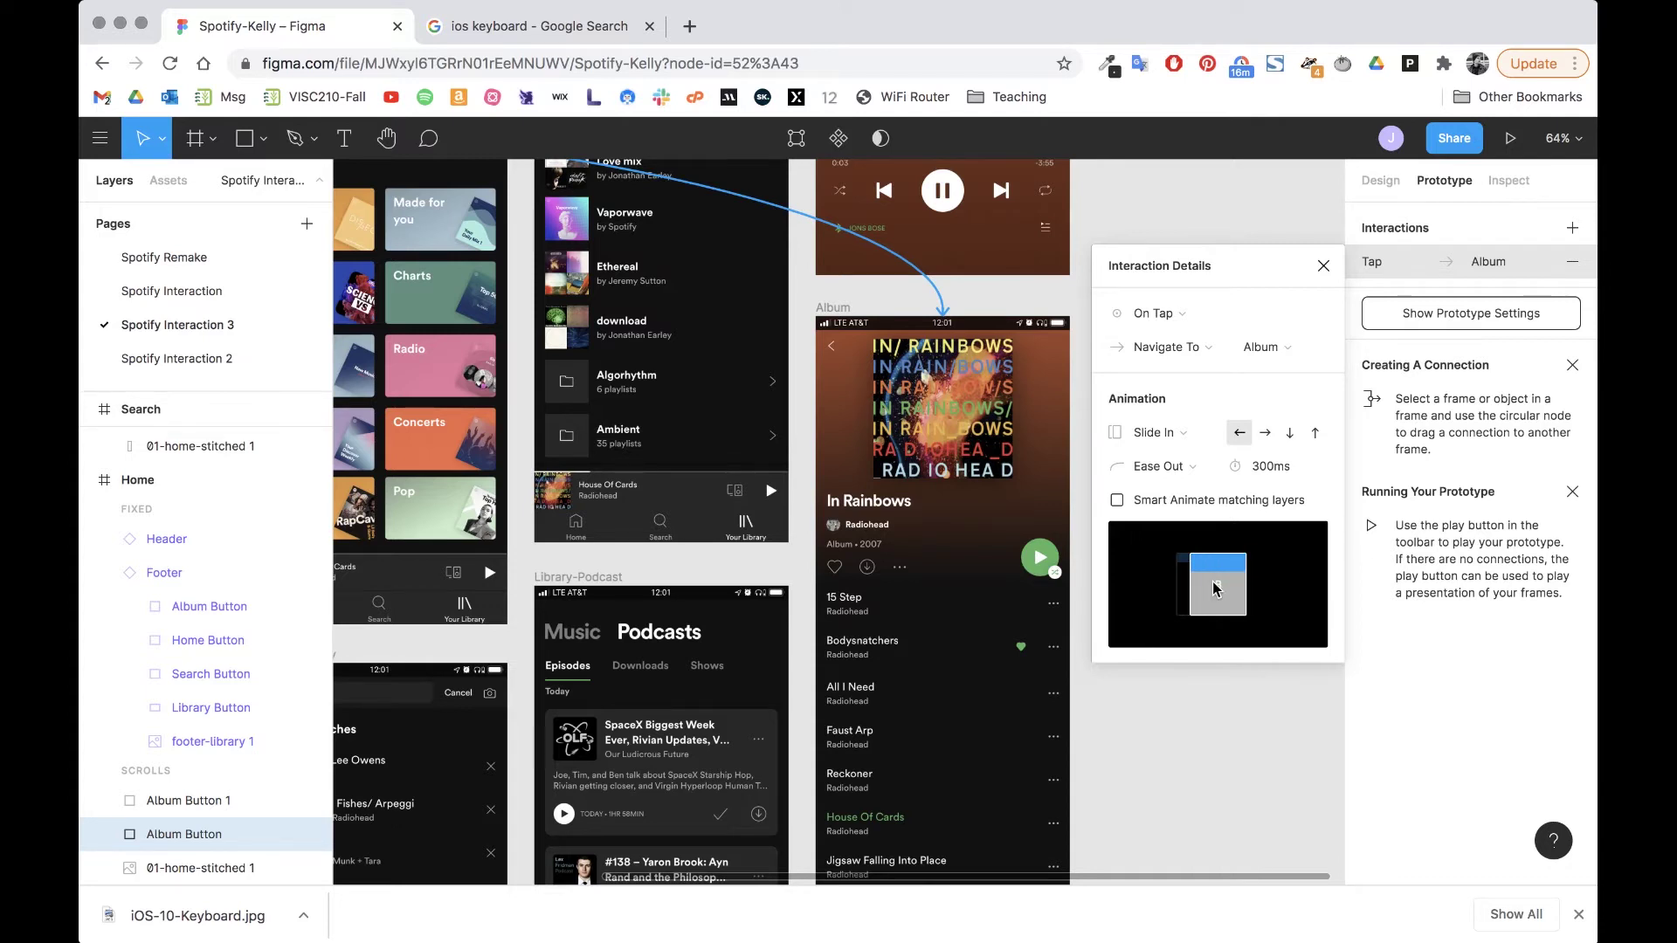
Step: Link Album Button 1, the In Rainbows cover under Your favorite albums and songs, to the Album frame
{"action": "scroll", "coordinate": [1184, 778], "scroll_direction": "left", "scroll_amount": 10}
{"action": "scroll", "coordinate": [1184, 777], "scroll_direction": "up", "scroll_amount": 5}
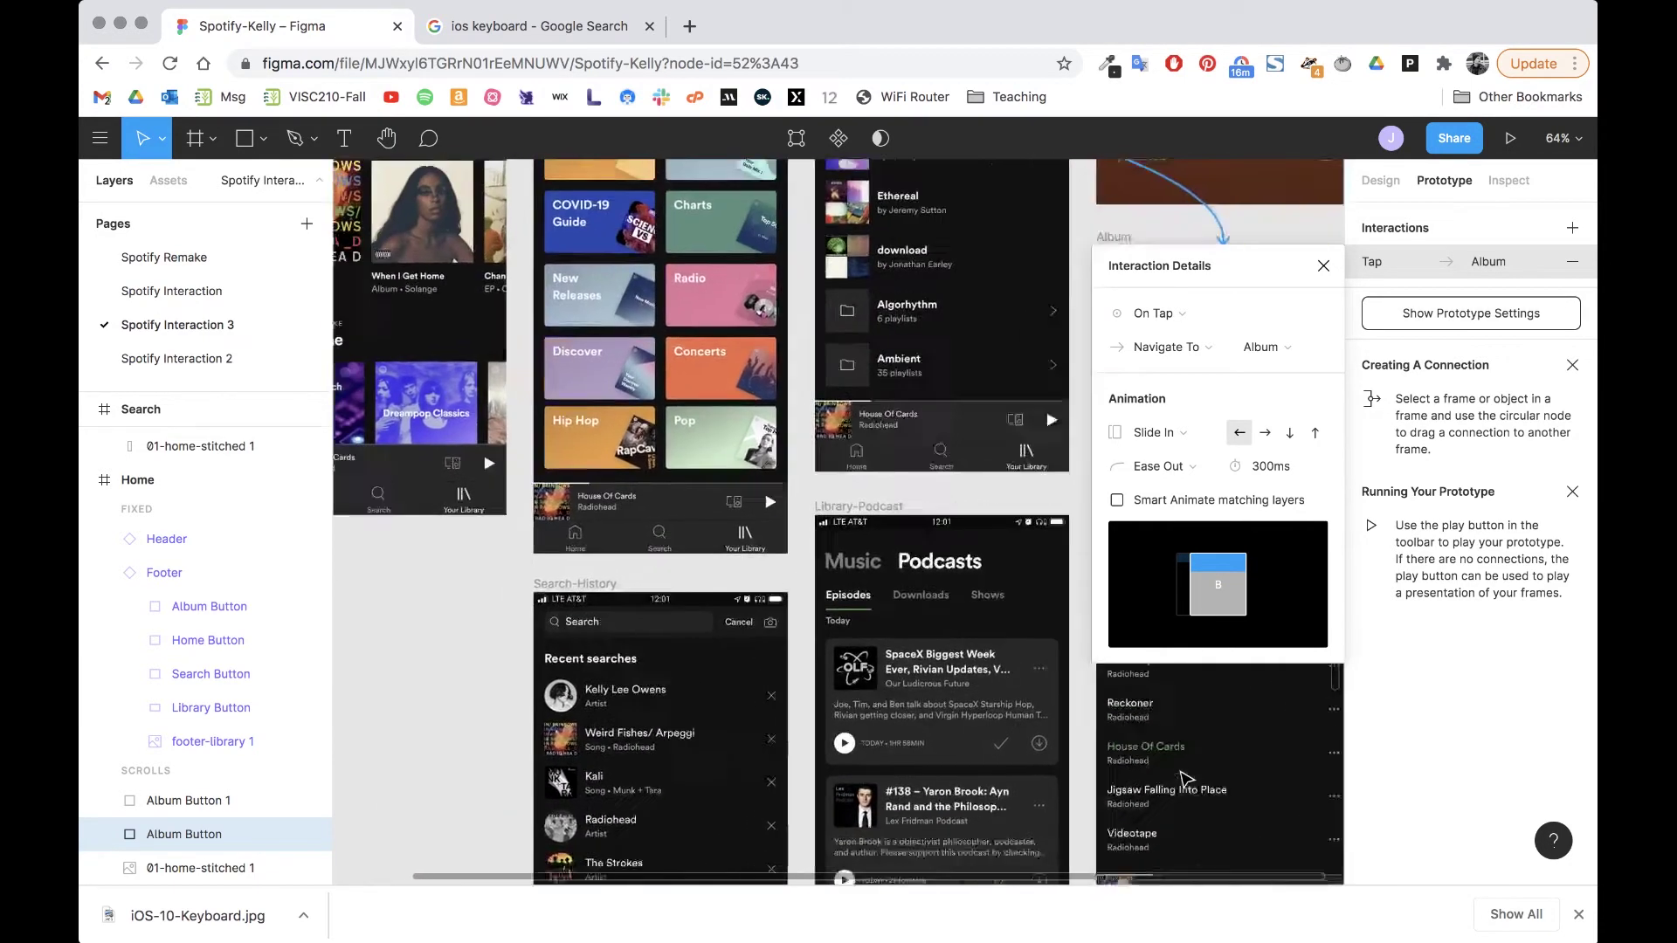
{"action": "scroll", "coordinate": [716, 551], "scroll_direction": "left", "scroll_amount": 3}
{"action": "scroll", "coordinate": [716, 550], "scroll_direction": "up", "scroll_amount": 2}
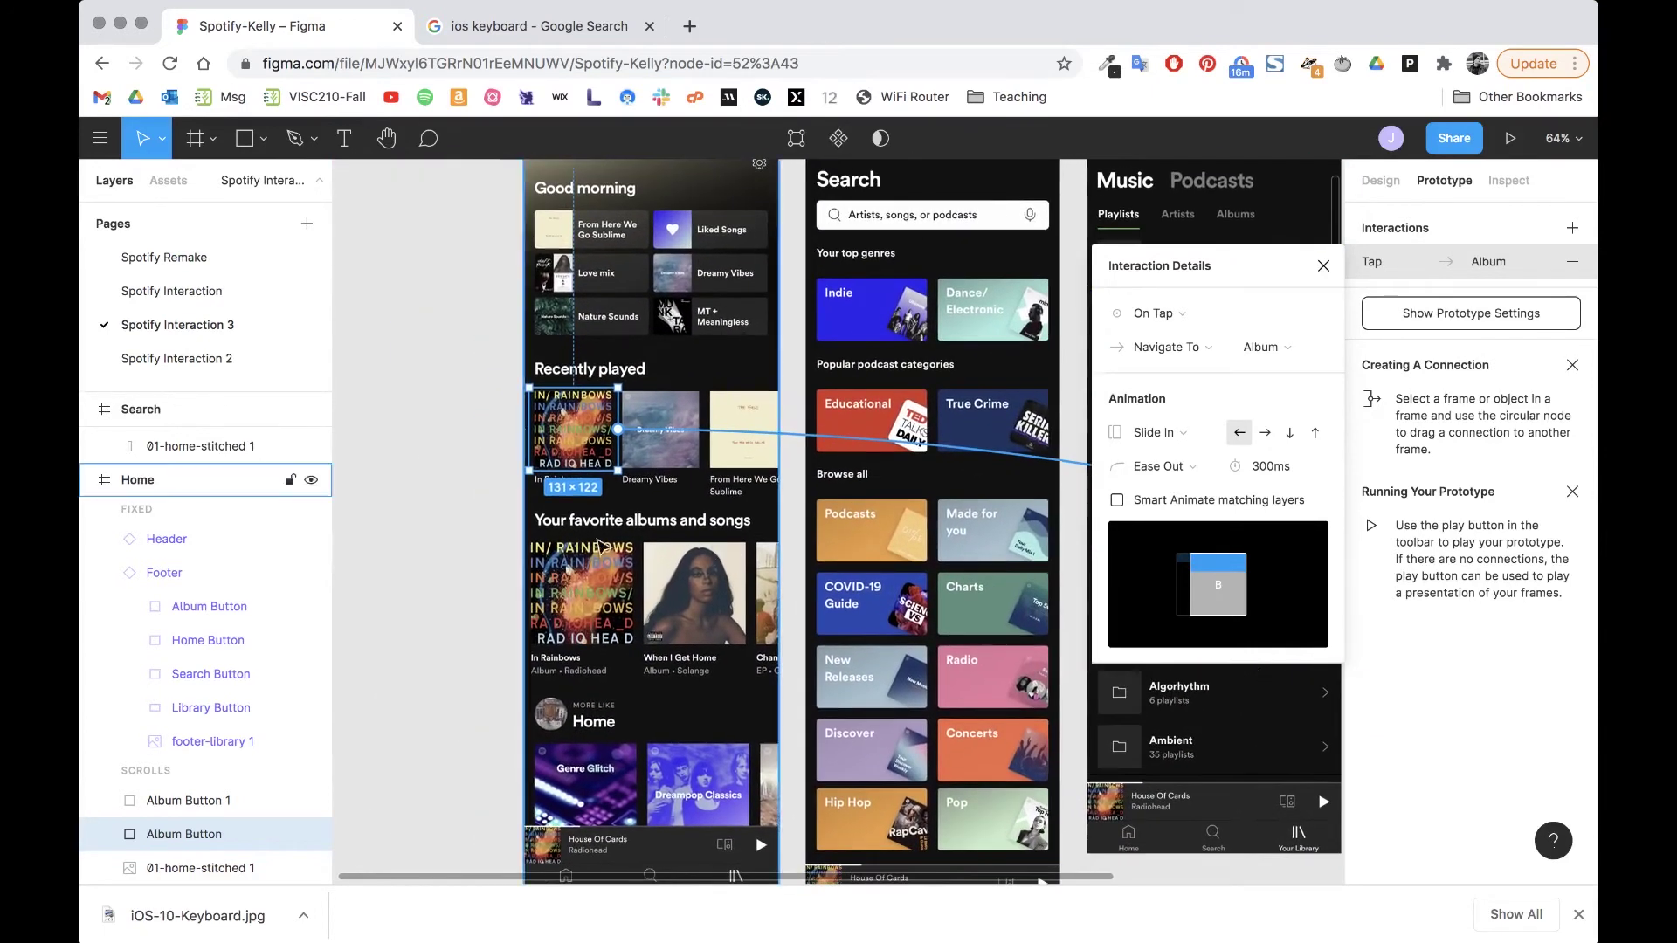
{"action": "left_click", "coordinate": [192, 800]}
{"action": "scroll", "coordinate": [978, 695], "scroll_direction": "right", "scroll_amount": 5}
{"action": "scroll", "coordinate": [978, 695], "scroll_direction": "down", "scroll_amount": 2}
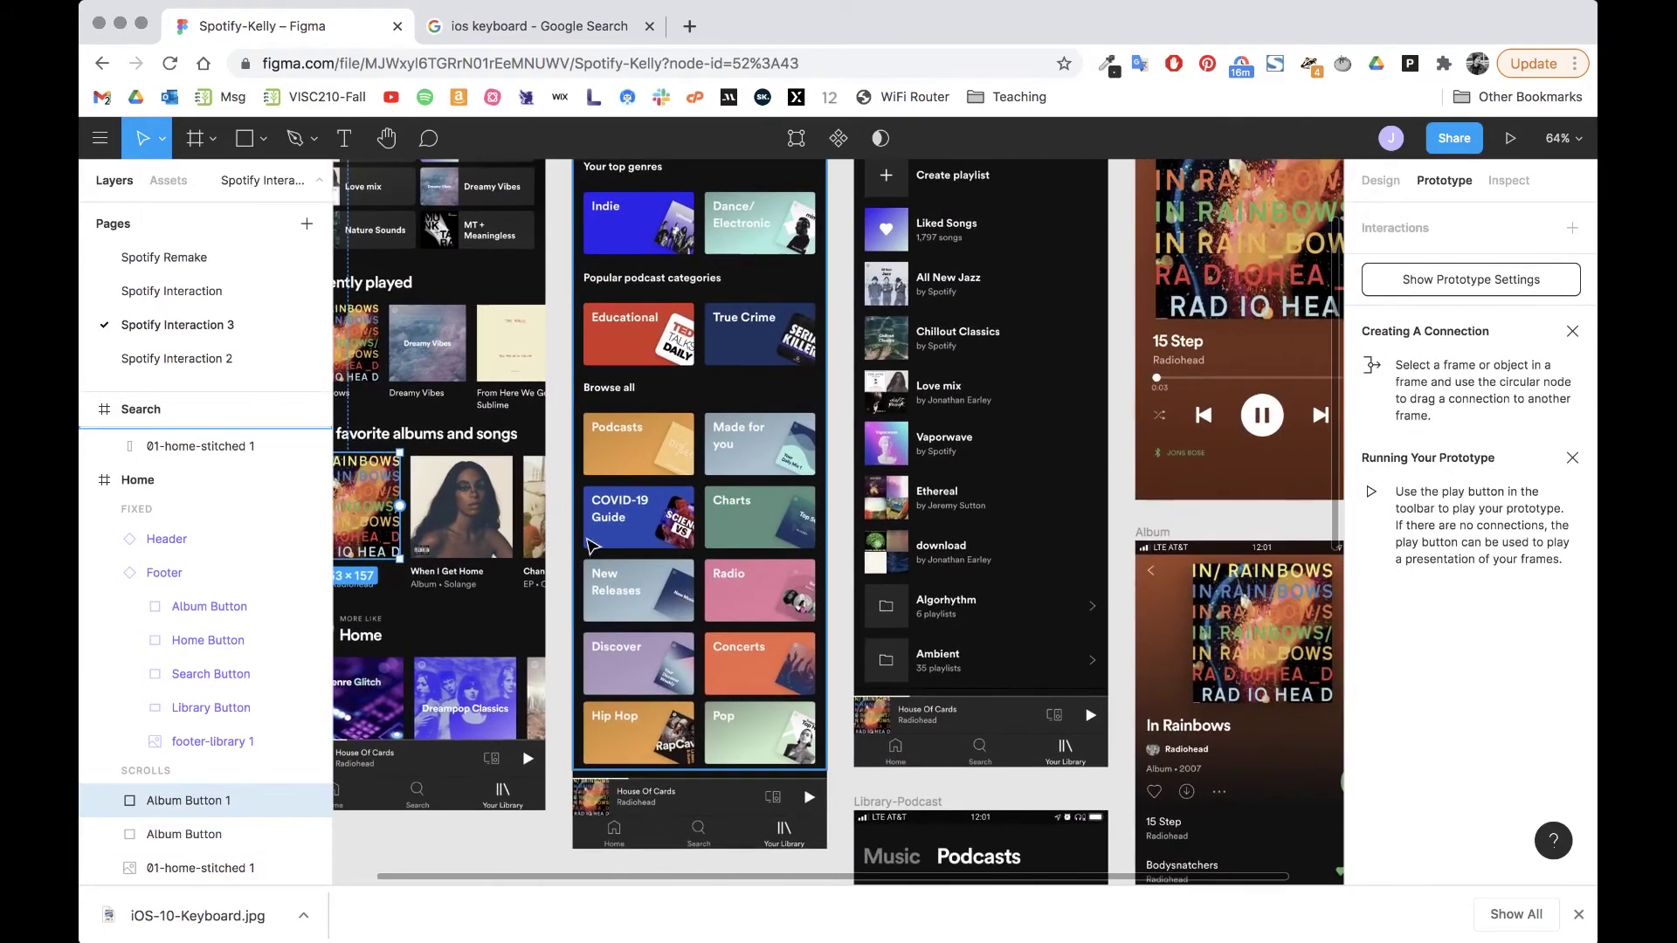
{"action": "left_click_drag", "start_coordinate": [400, 507], "coordinate": [1205, 695]}
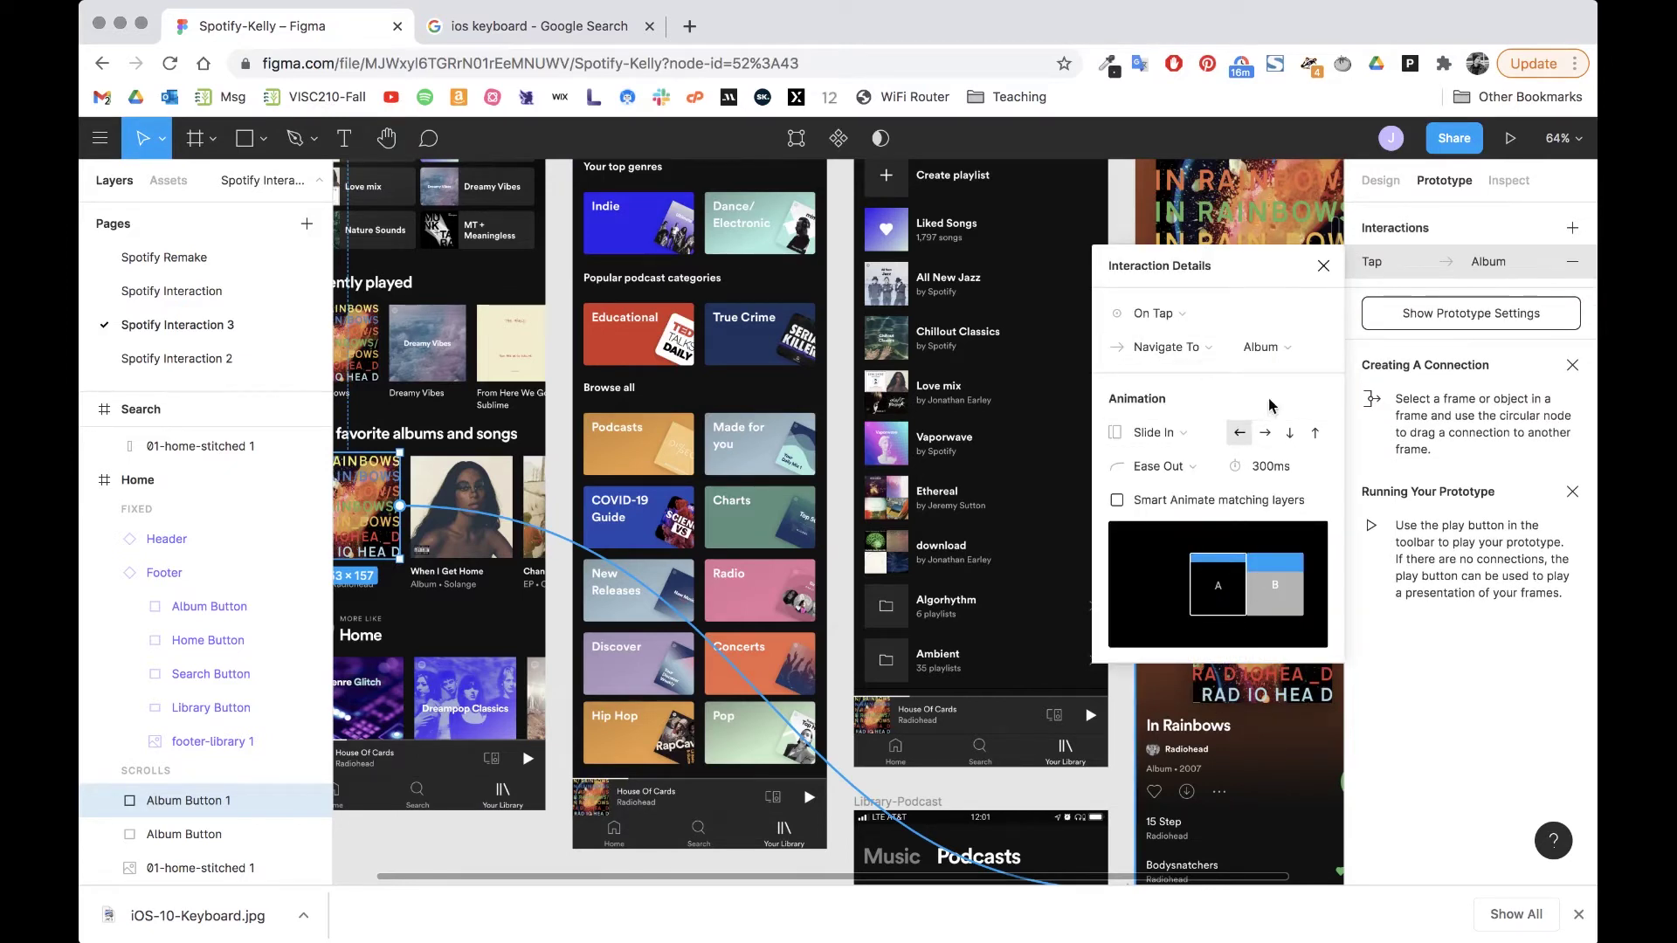
Step: Examine the new link to the Album frame and the search bars of the Search and Search-History frames
{"action": "scroll", "coordinate": [1059, 701], "scroll_direction": "down", "scroll_amount": 5}
{"action": "scroll", "coordinate": [1060, 701], "scroll_direction": "right", "scroll_amount": 2}
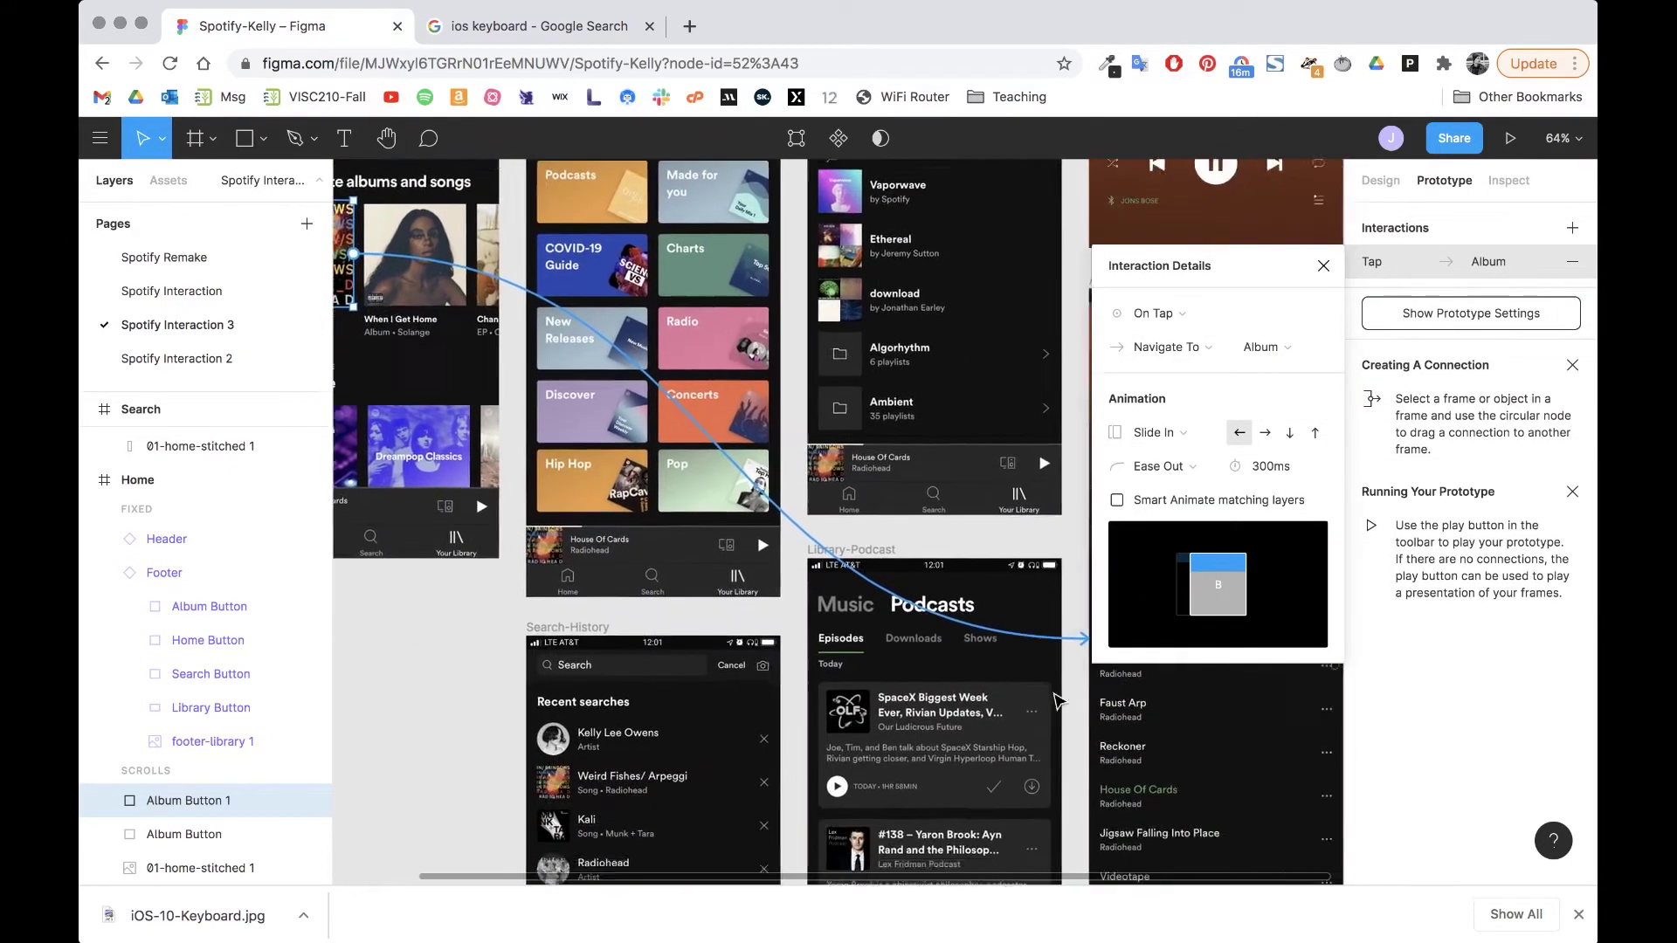
{"action": "scroll", "coordinate": [811, 718], "scroll_direction": "up", "scroll_amount": 6}
{"action": "scroll", "coordinate": [811, 719], "scroll_direction": "right", "scroll_amount": 2}
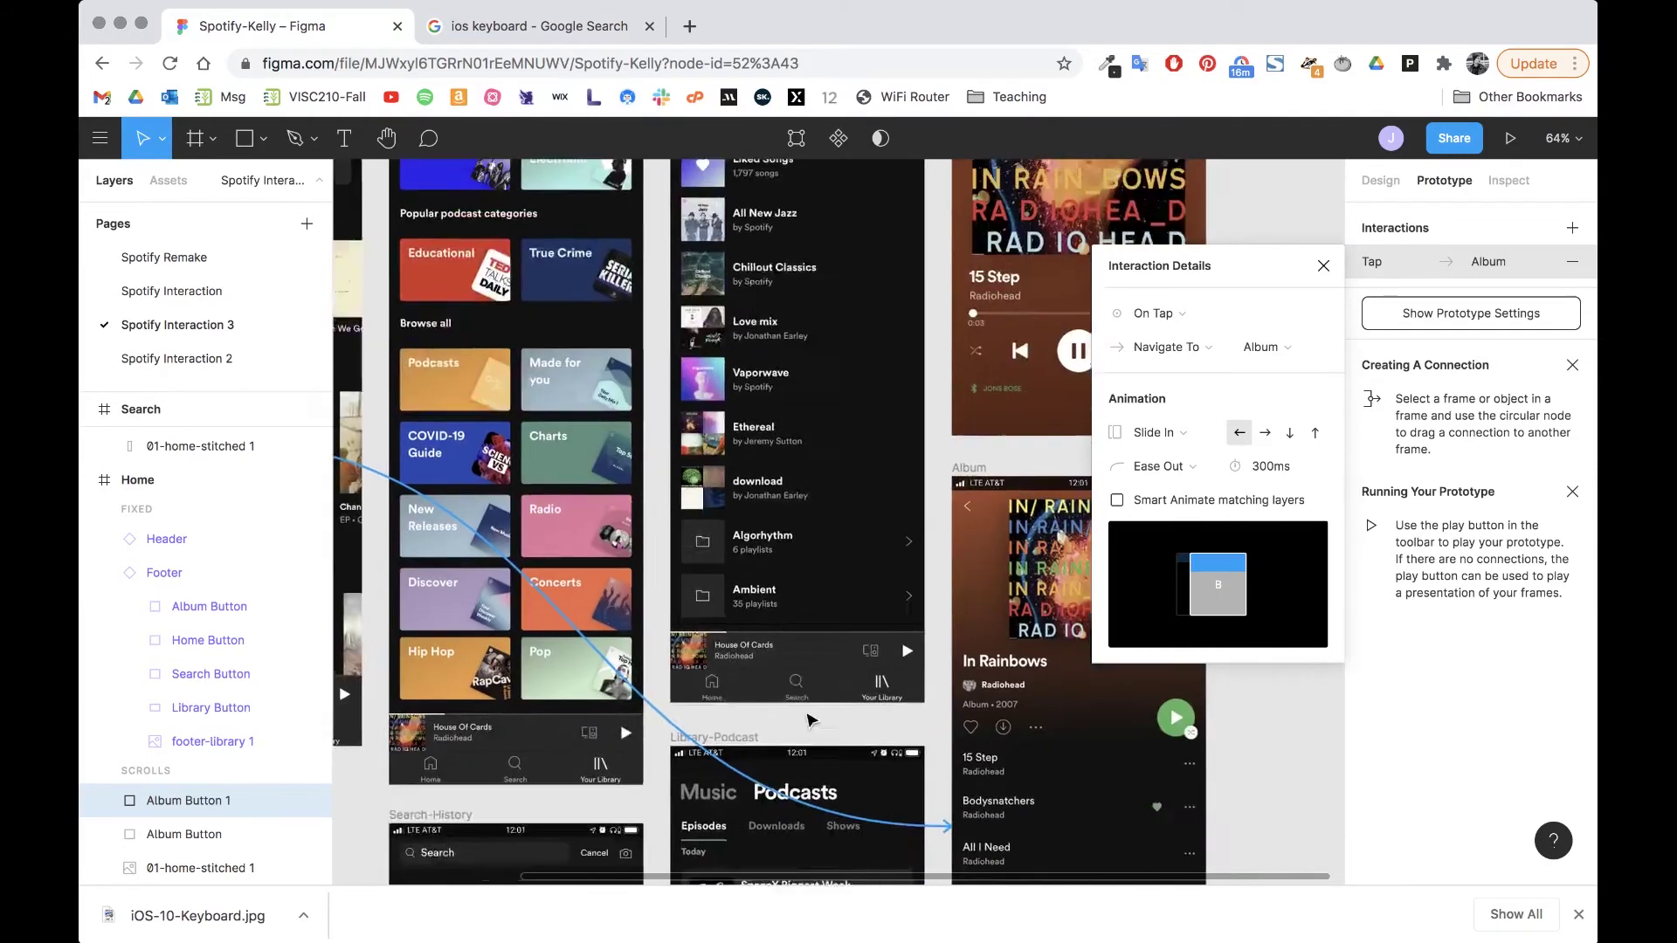
{"action": "scroll", "coordinate": [810, 719], "scroll_direction": "up", "scroll_amount": 3}
{"action": "scroll", "coordinate": [811, 719], "scroll_direction": "left", "scroll_amount": 4}
{"action": "scroll", "coordinate": [810, 719], "scroll_direction": "down", "scroll_amount": 8}
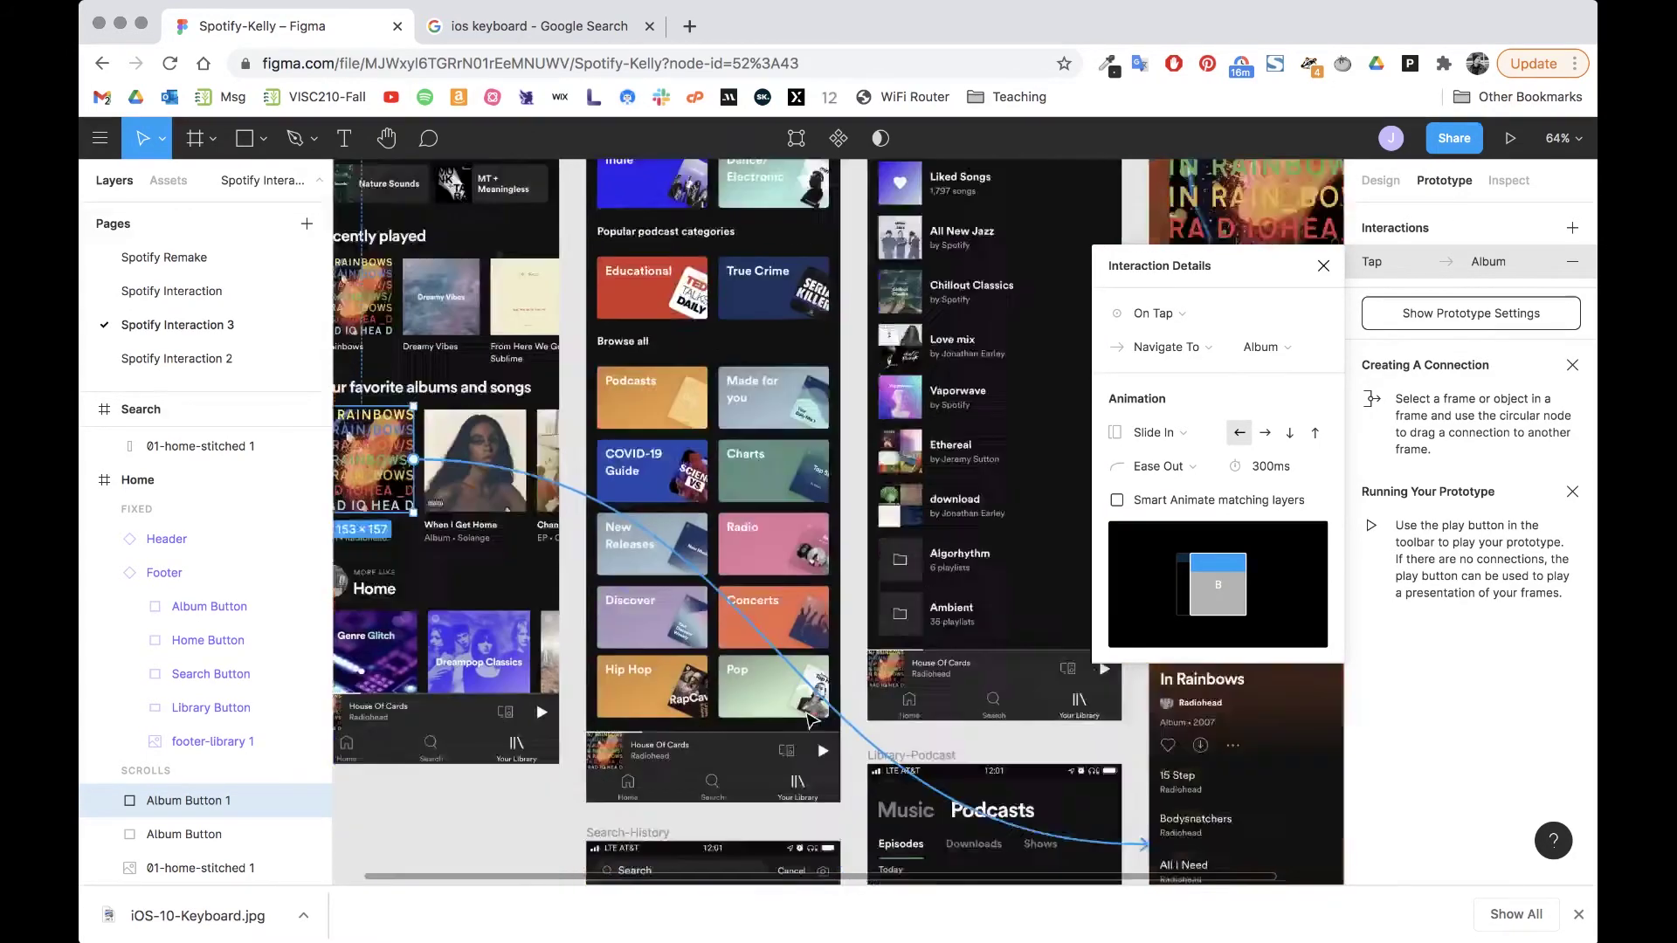
{"action": "scroll", "coordinate": [810, 719], "scroll_direction": "up", "scroll_amount": 10}
{"action": "scroll", "coordinate": [810, 719], "scroll_direction": "right", "scroll_amount": 1}
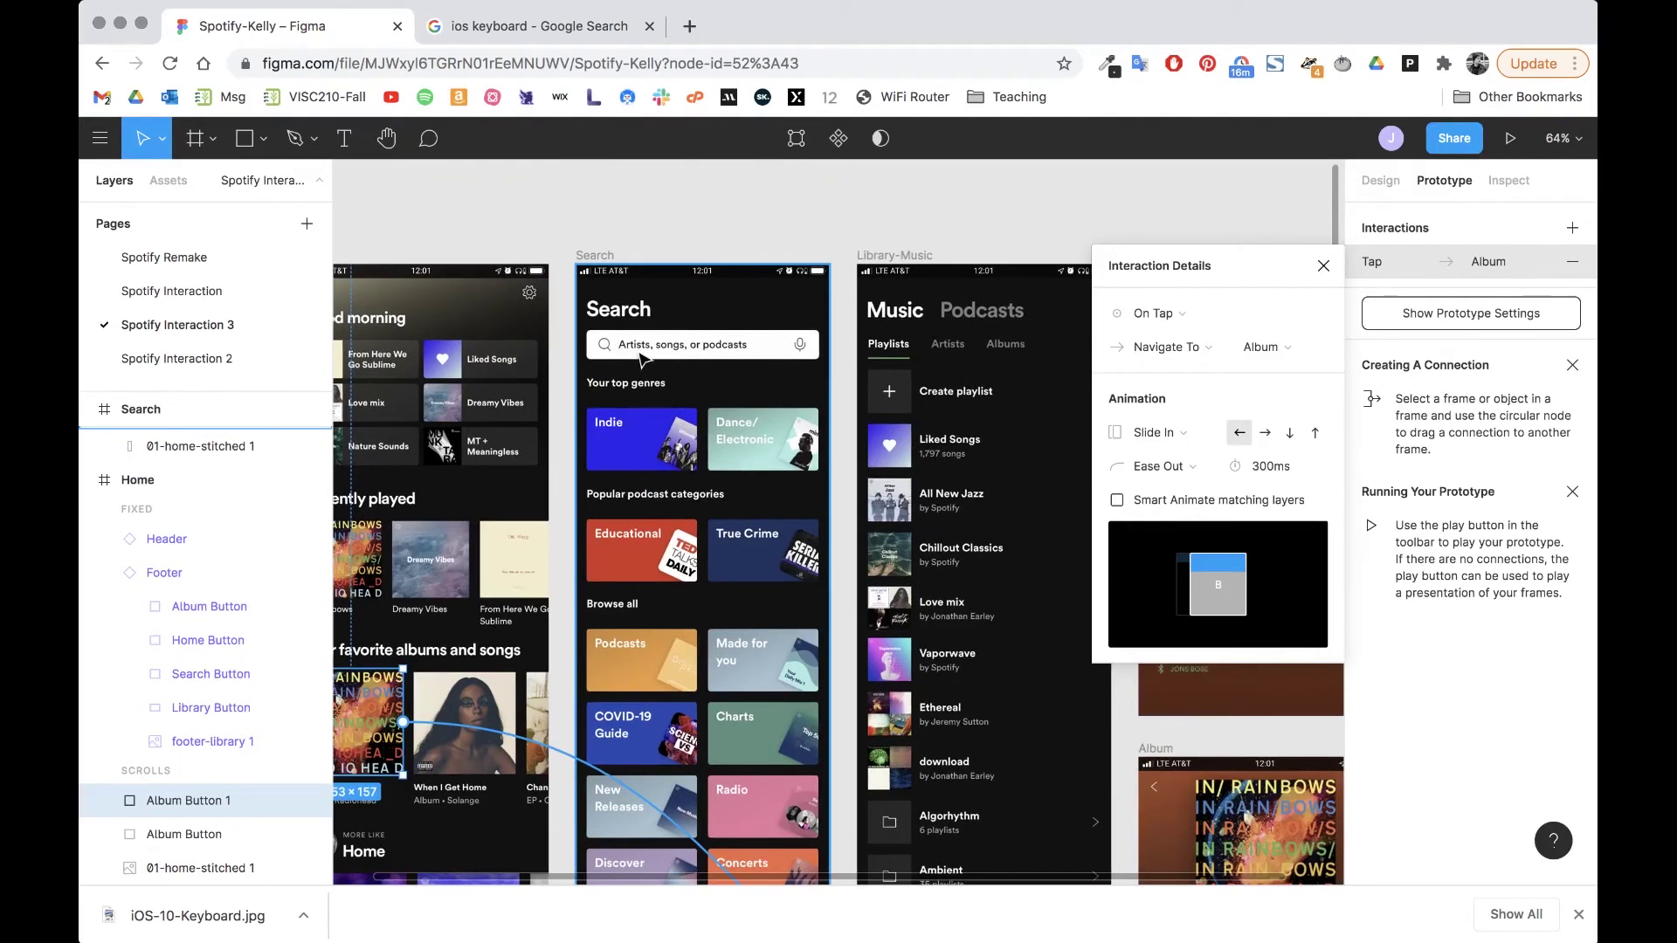
{"action": "scroll", "coordinate": [712, 385], "scroll_direction": "down", "scroll_amount": 12}
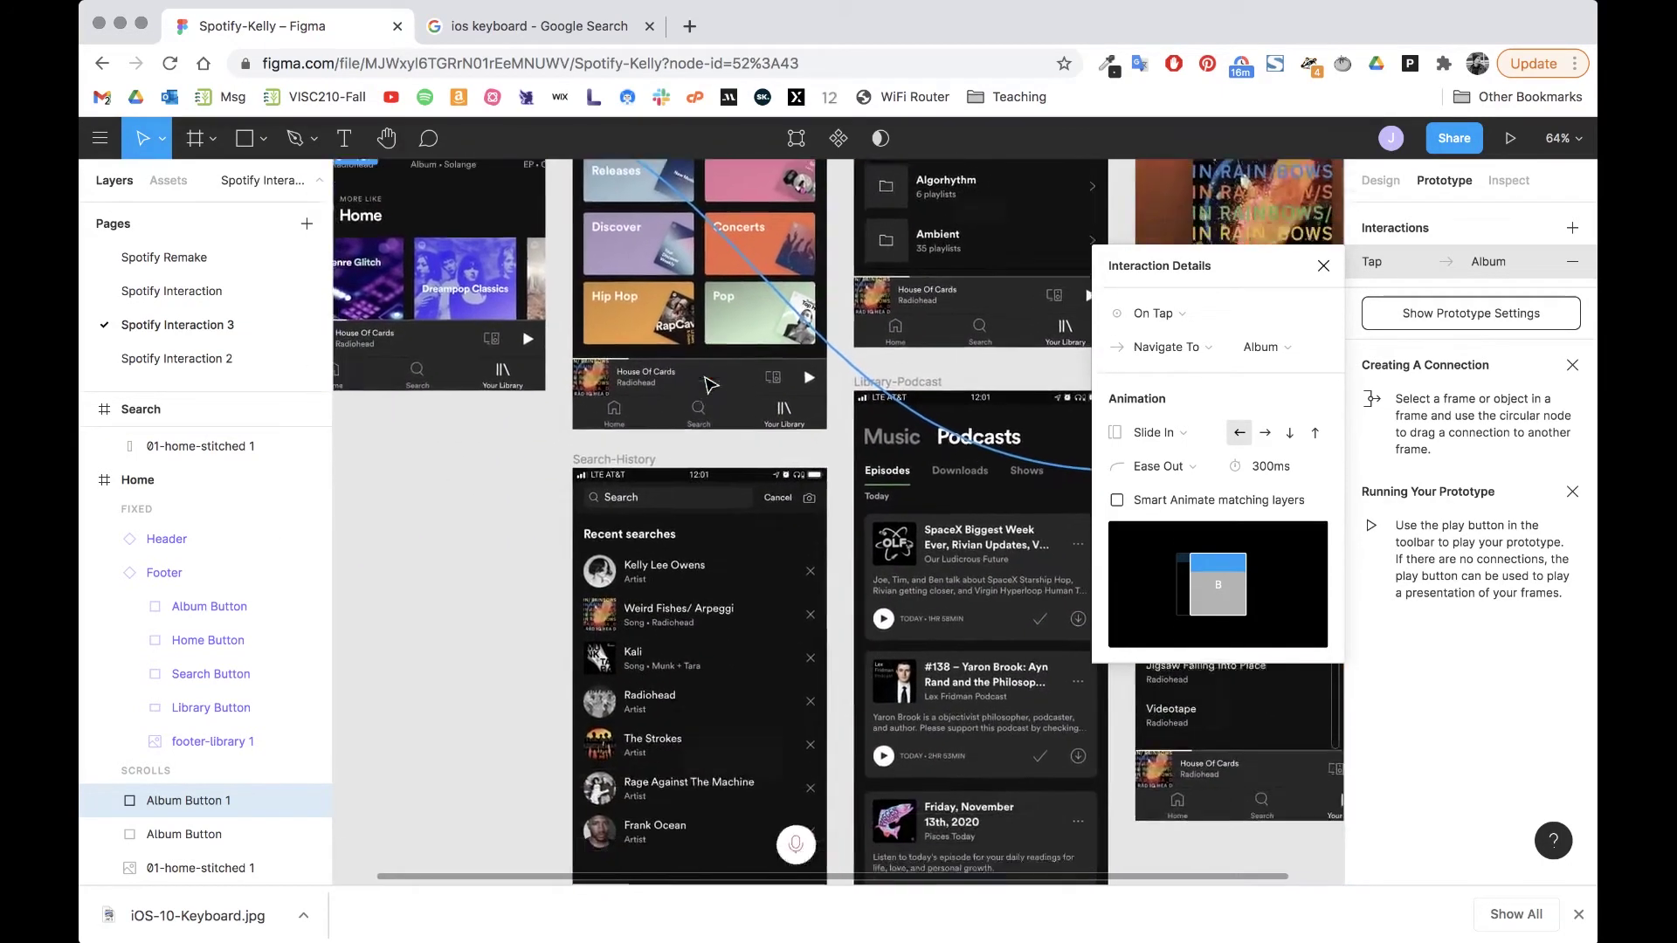
{"action": "scroll", "coordinate": [694, 503], "scroll_direction": "down", "scroll_amount": 5}
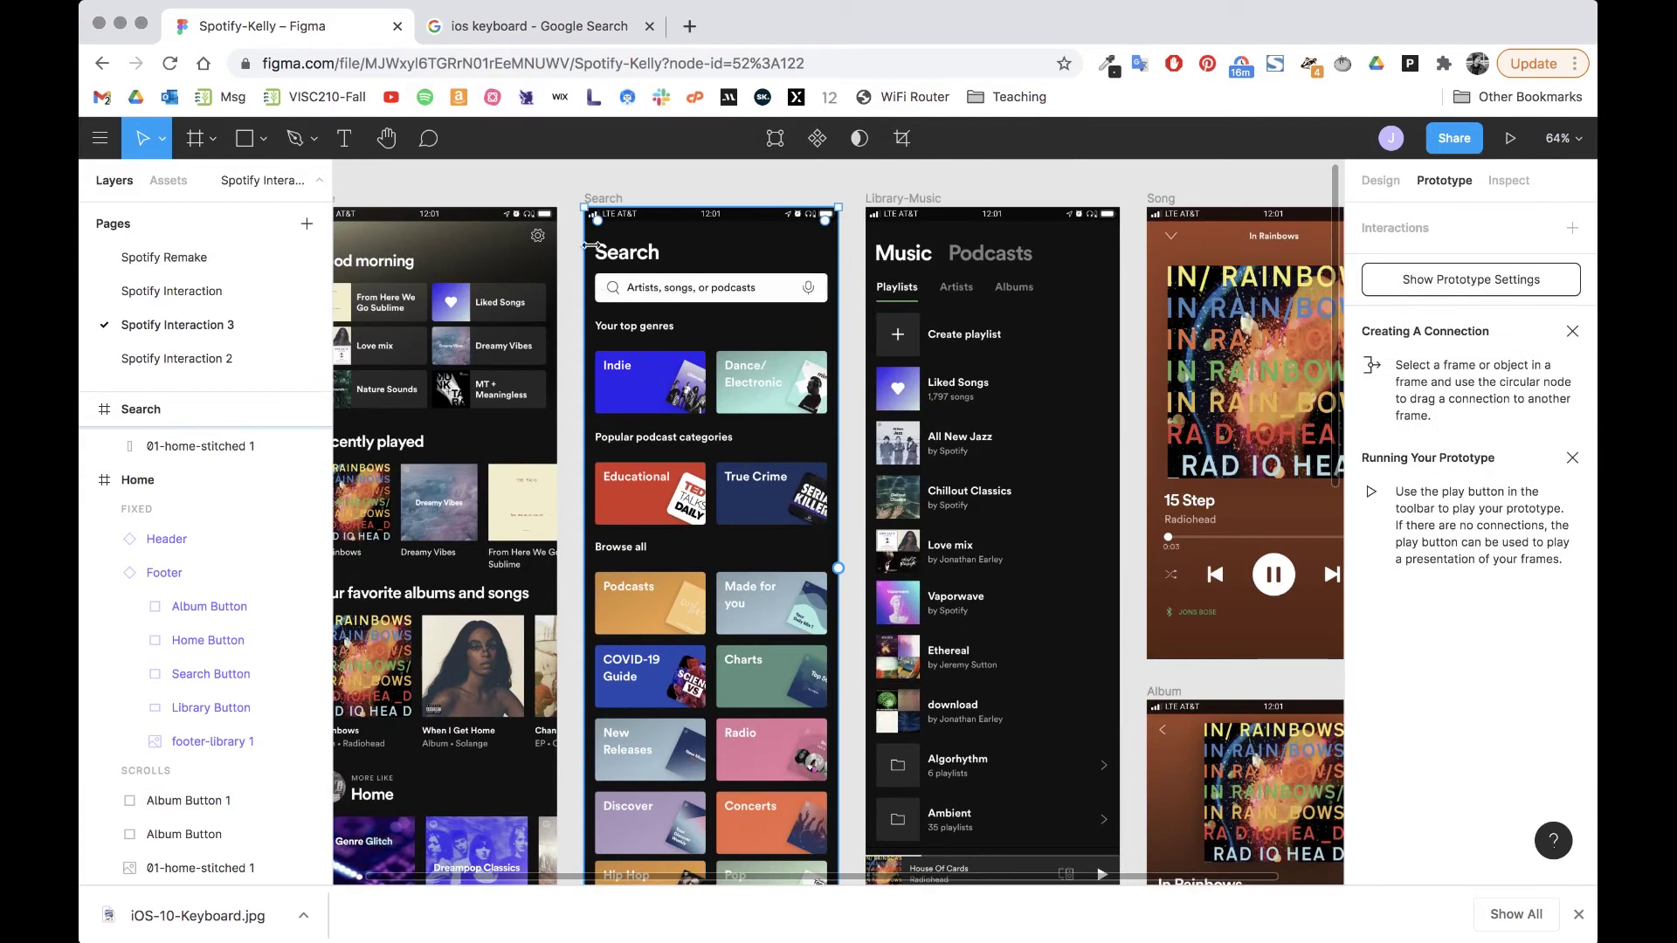
Step: Copy the Recently played album button onto the Search frame's search bar and resize the copy to 349 × 53 to cover it
{"action": "scroll", "coordinate": [671, 346], "scroll_direction": "left", "scroll_amount": 5}
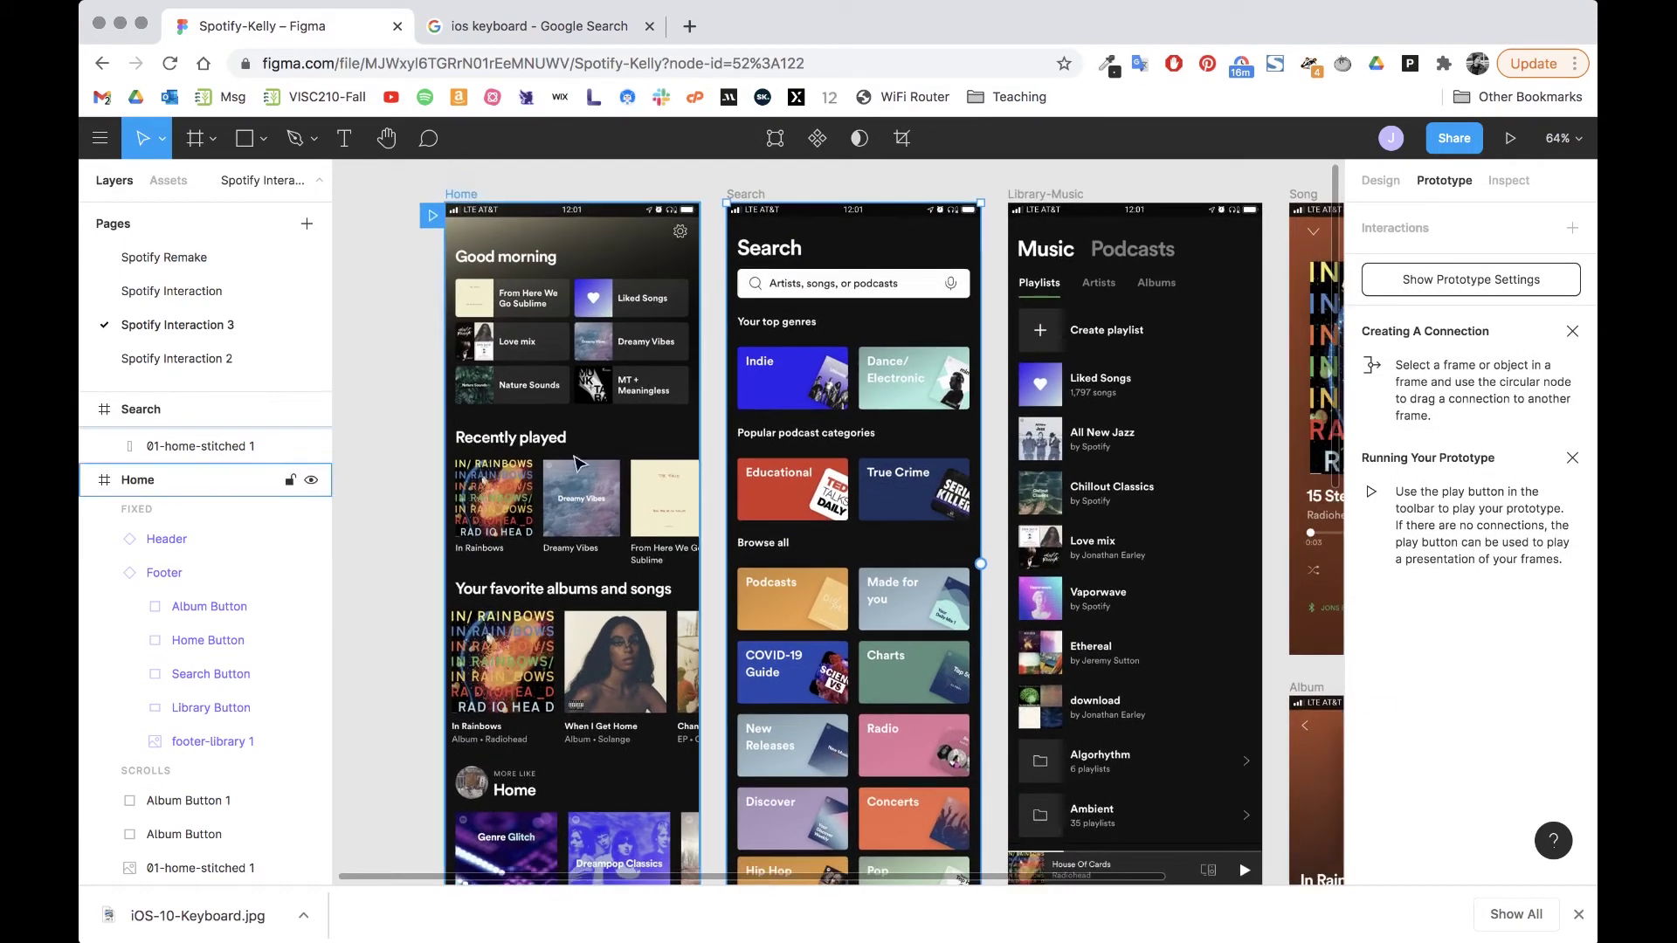
{"action": "left_click", "coordinate": [494, 502]}
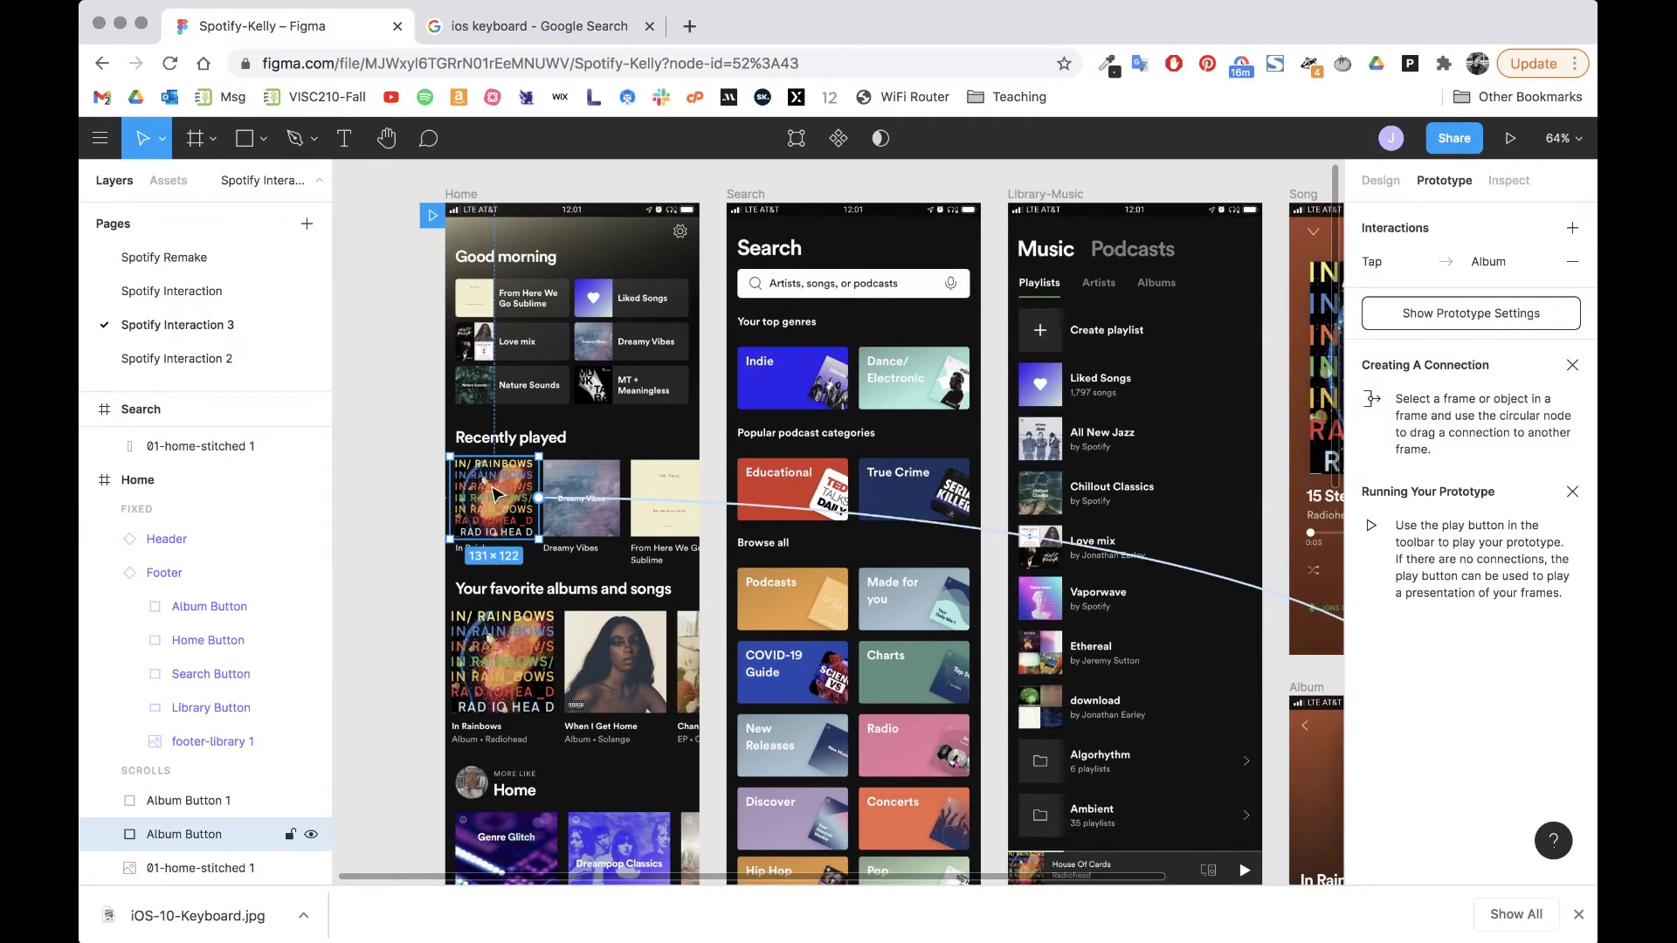
{"action": "left_click_drag", "start_coordinate": [489, 498], "coordinate": [973, 284]}
{"action": "left_click_drag", "start_coordinate": [865, 348], "coordinate": [863, 301]}
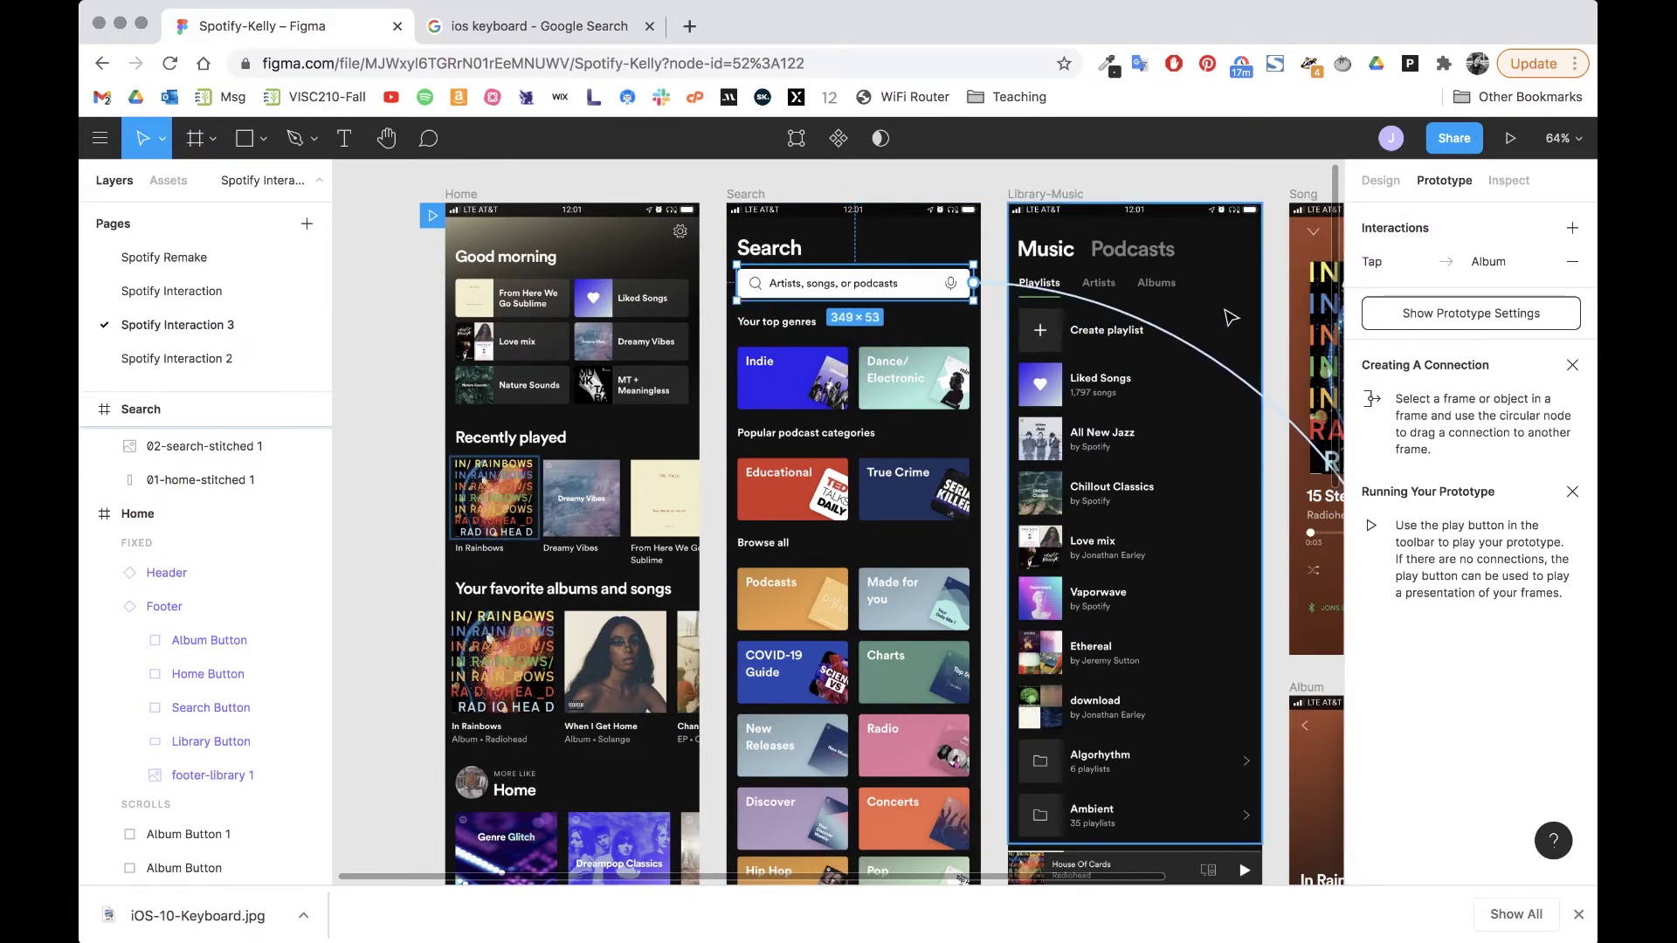
Step: Remove the copied Album interaction from the button over the Search frame's search bar
{"action": "left_click_drag", "start_coordinate": [1200, 349], "coordinate": [1202, 353]}
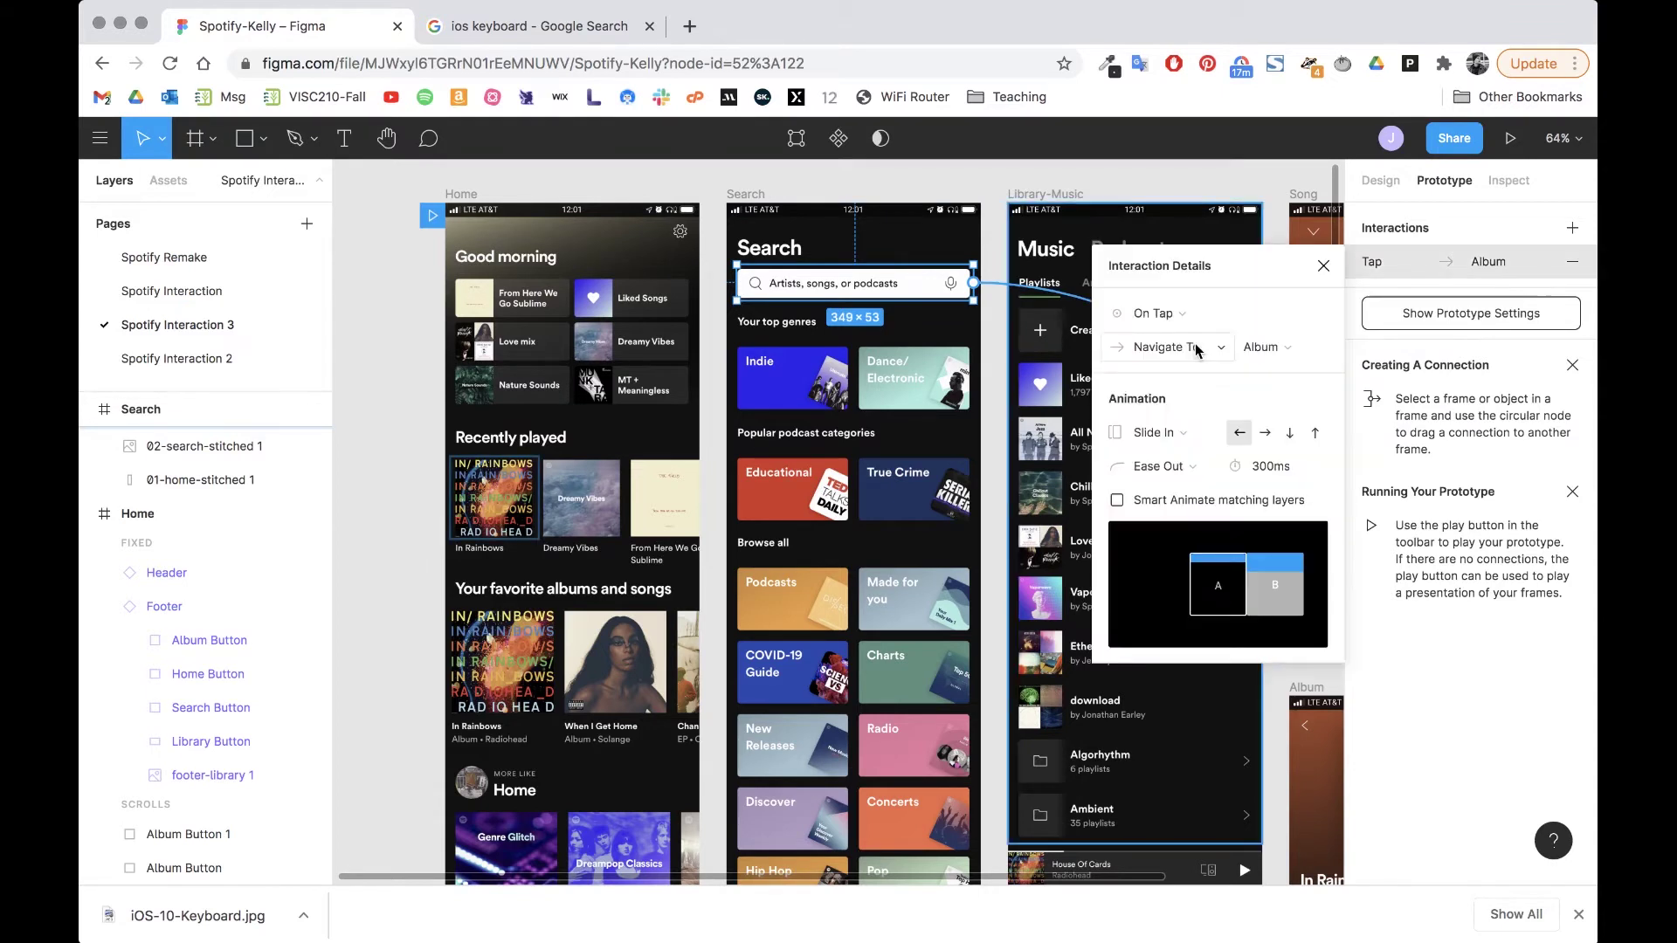
{"action": "key", "text": "Escape"}
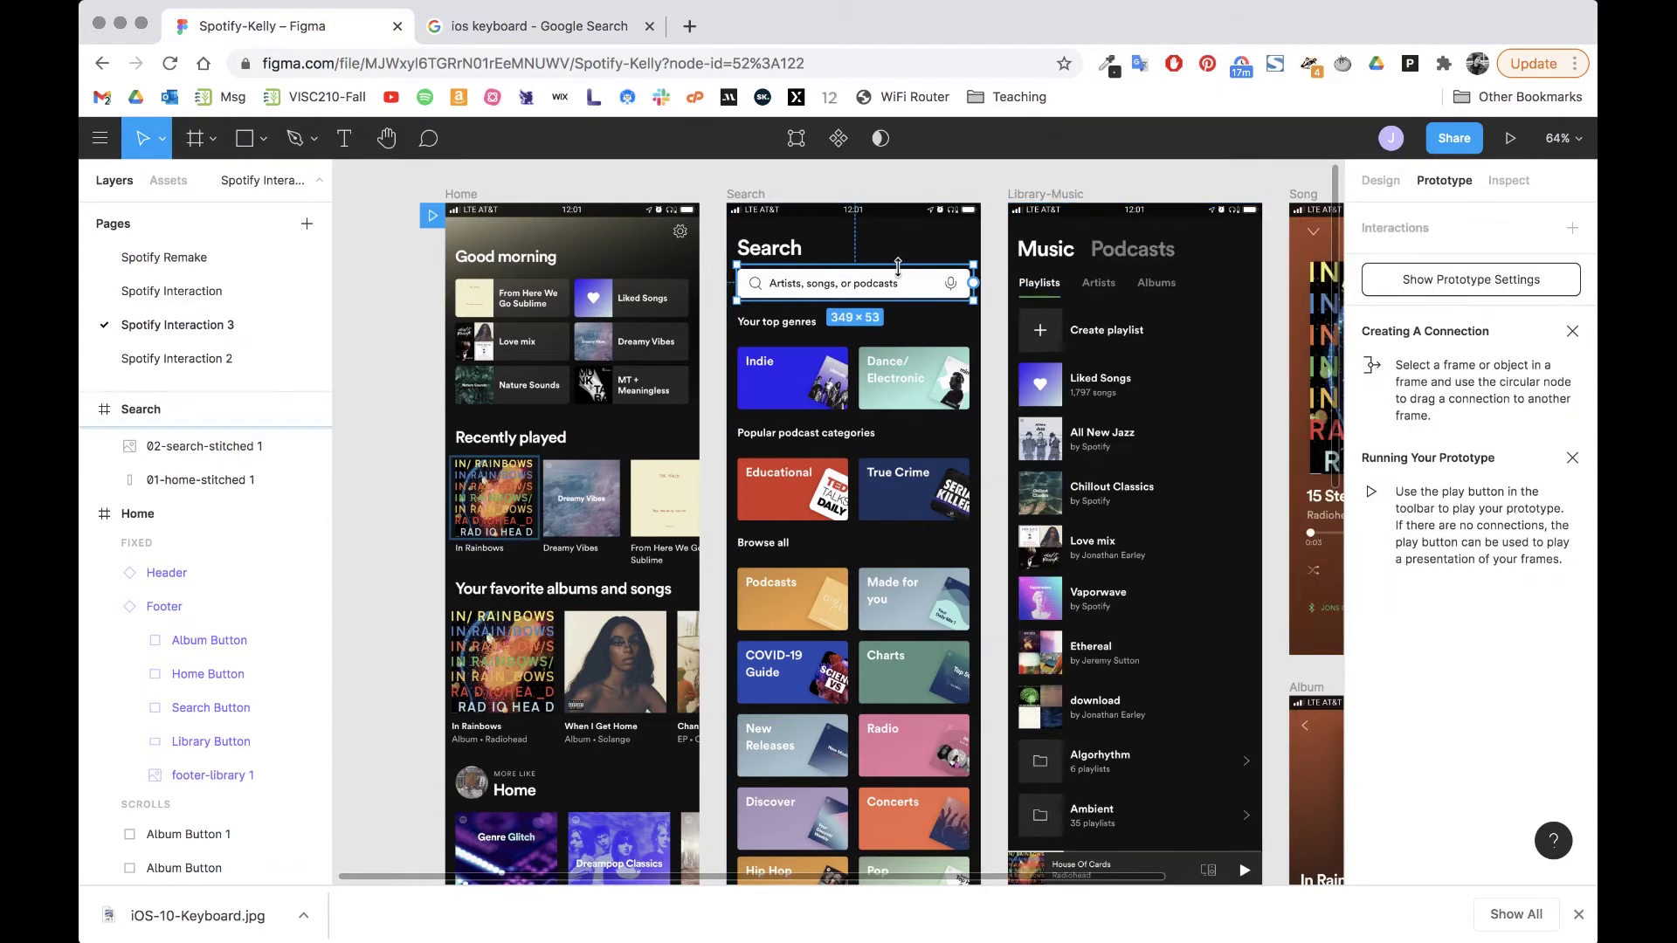
{"action": "scroll", "coordinate": [835, 303], "scroll_direction": "up", "scroll_amount": 5}
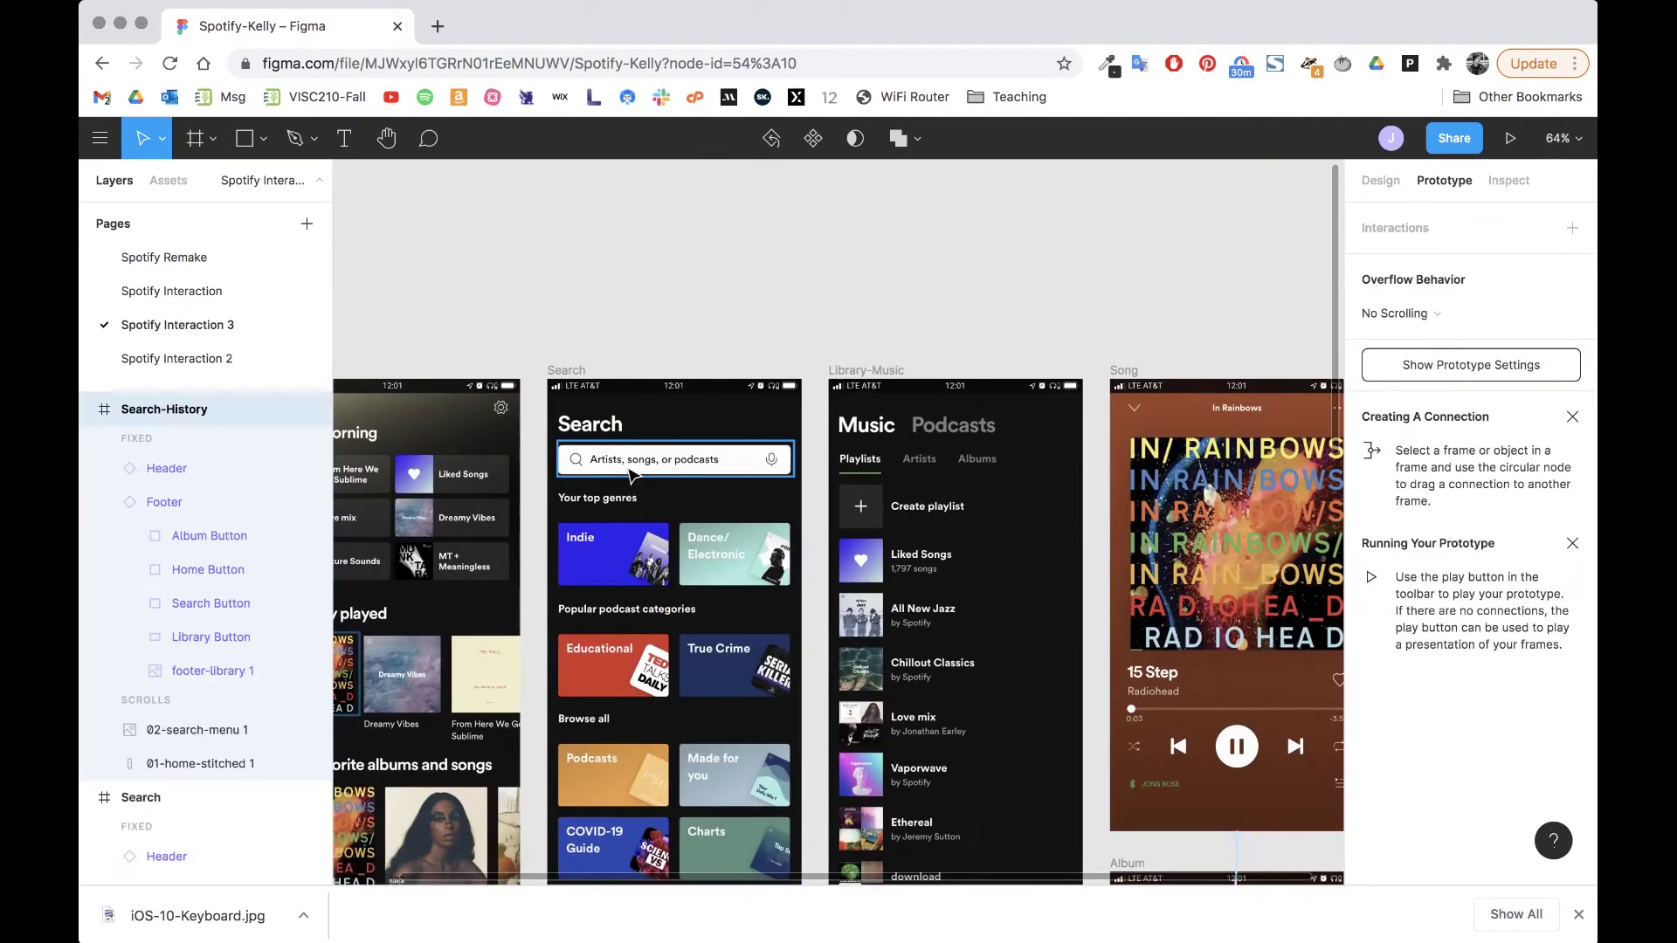
{"action": "scroll", "coordinate": [876, 405], "scroll_direction": "down", "scroll_amount": 5}
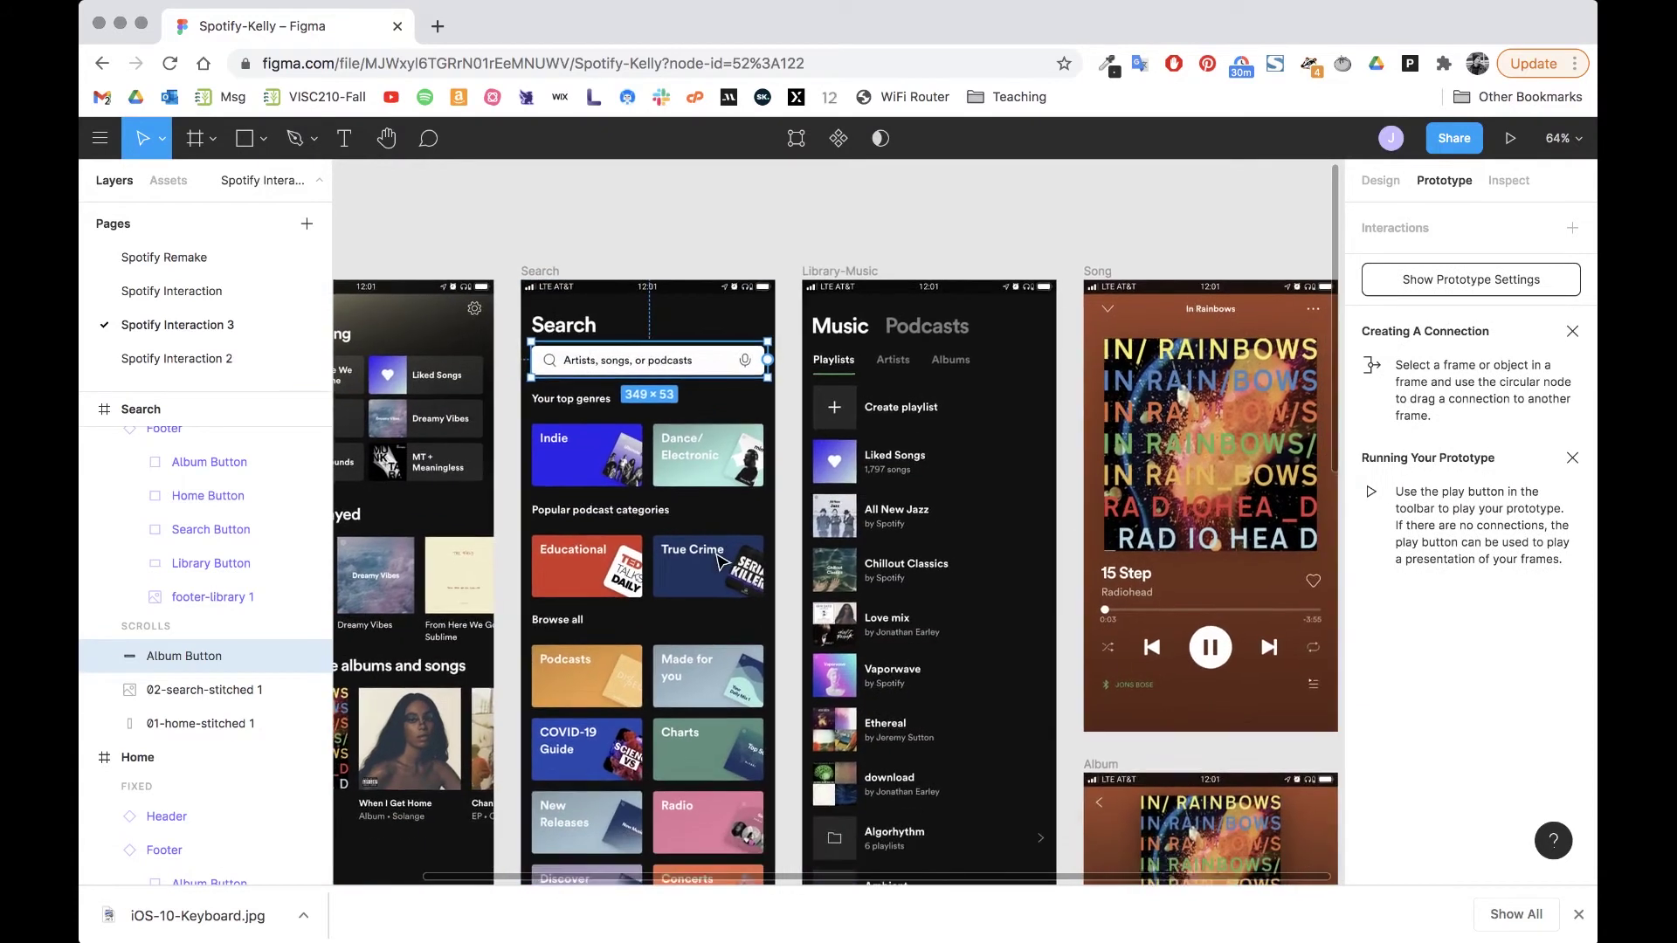
{"action": "scroll", "coordinate": [856, 489], "scroll_direction": "down", "scroll_amount": 4}
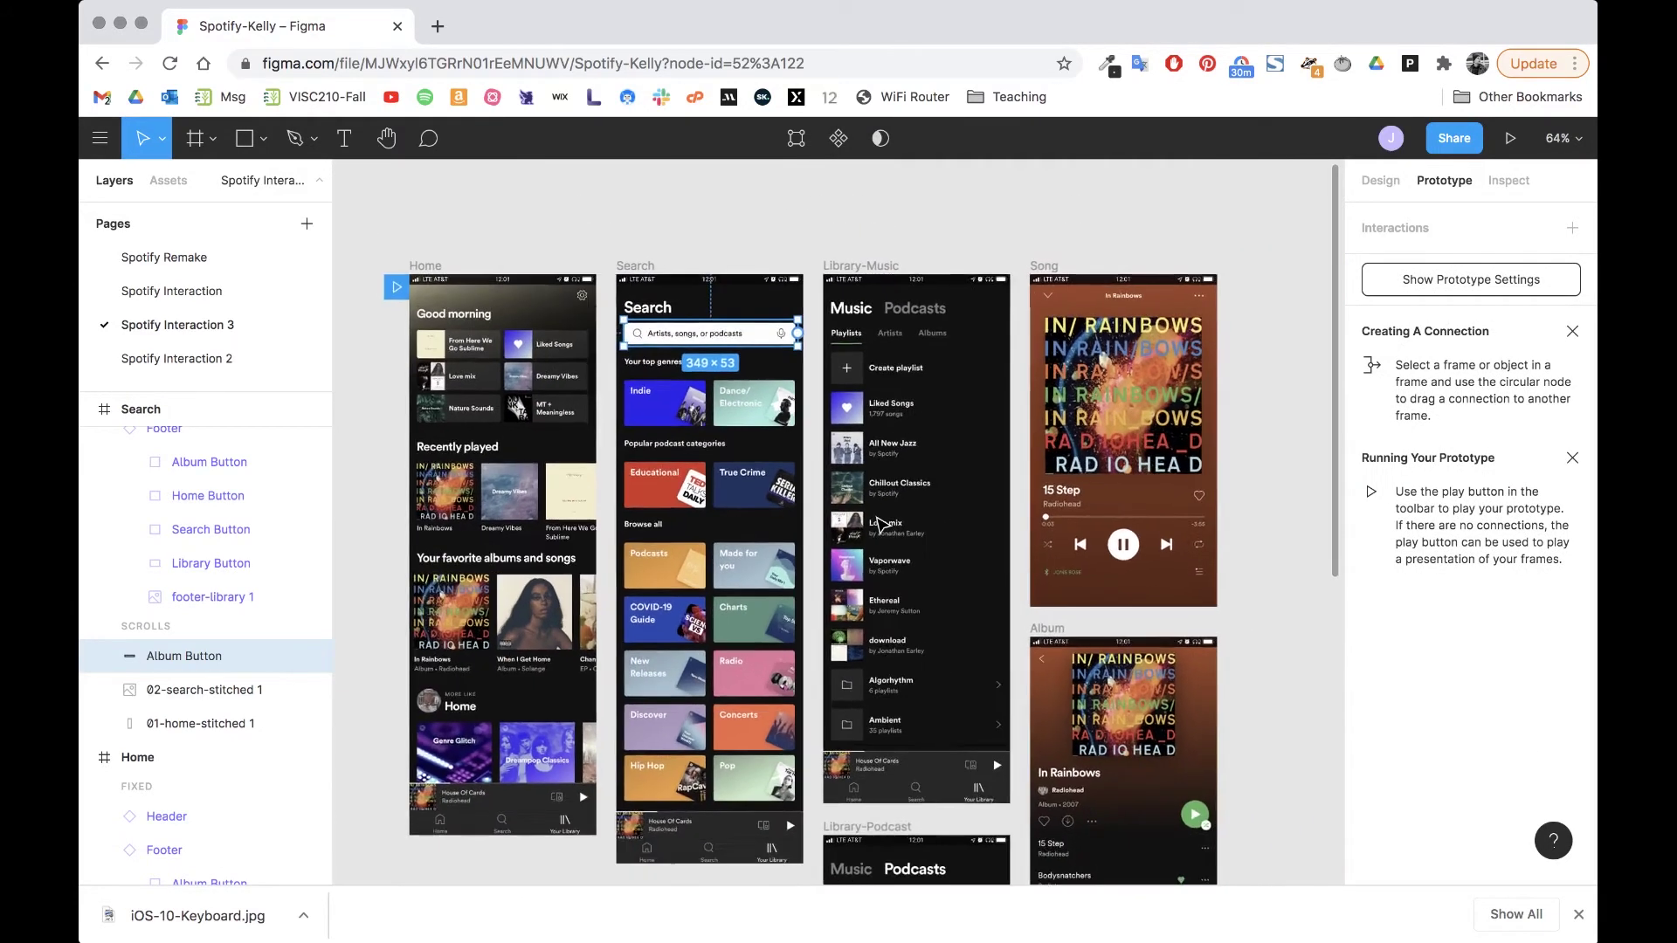
Step: Link the button over the Search frame's search bar to the Search-History frame on tap, using a Dissolve animation
{"action": "scroll", "coordinate": [839, 393], "scroll_direction": "down", "scroll_amount": 3}
{"action": "left_click_drag", "start_coordinate": [784, 218], "coordinate": [718, 801]}
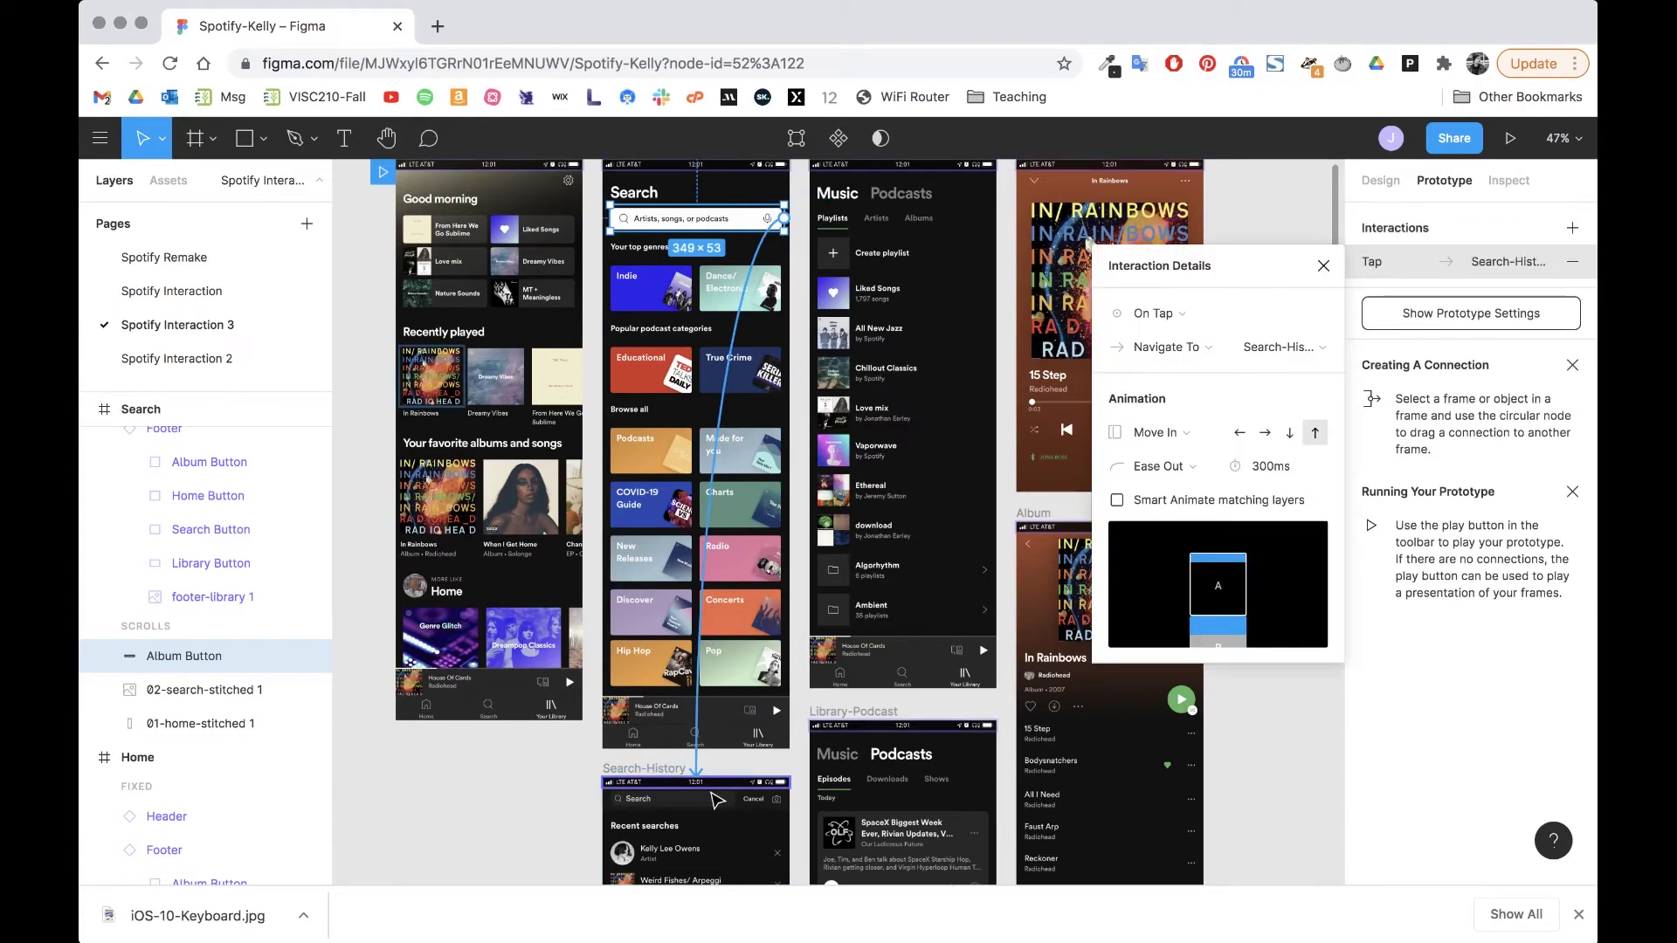
{"action": "left_click", "coordinate": [1187, 313]}
{"action": "left_click", "coordinate": [1190, 318]}
{"action": "left_click", "coordinate": [1167, 349]}
{"action": "left_click", "coordinate": [1184, 345]}
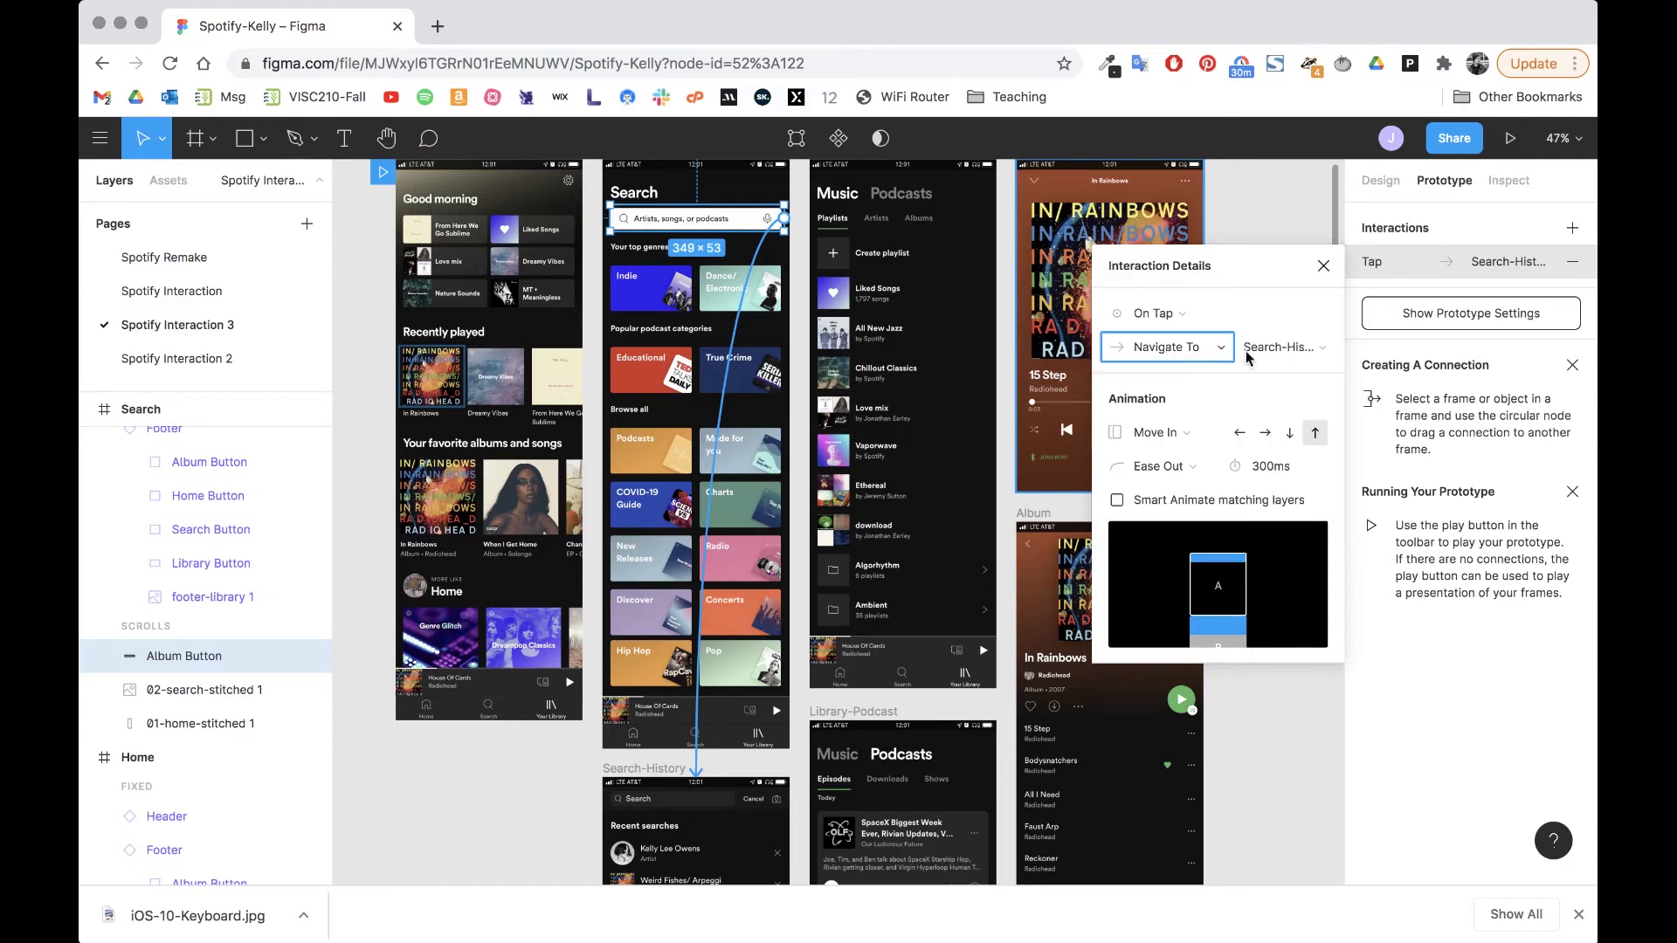
{"action": "left_click", "coordinate": [1284, 348]}
{"action": "left_click", "coordinate": [1303, 358]}
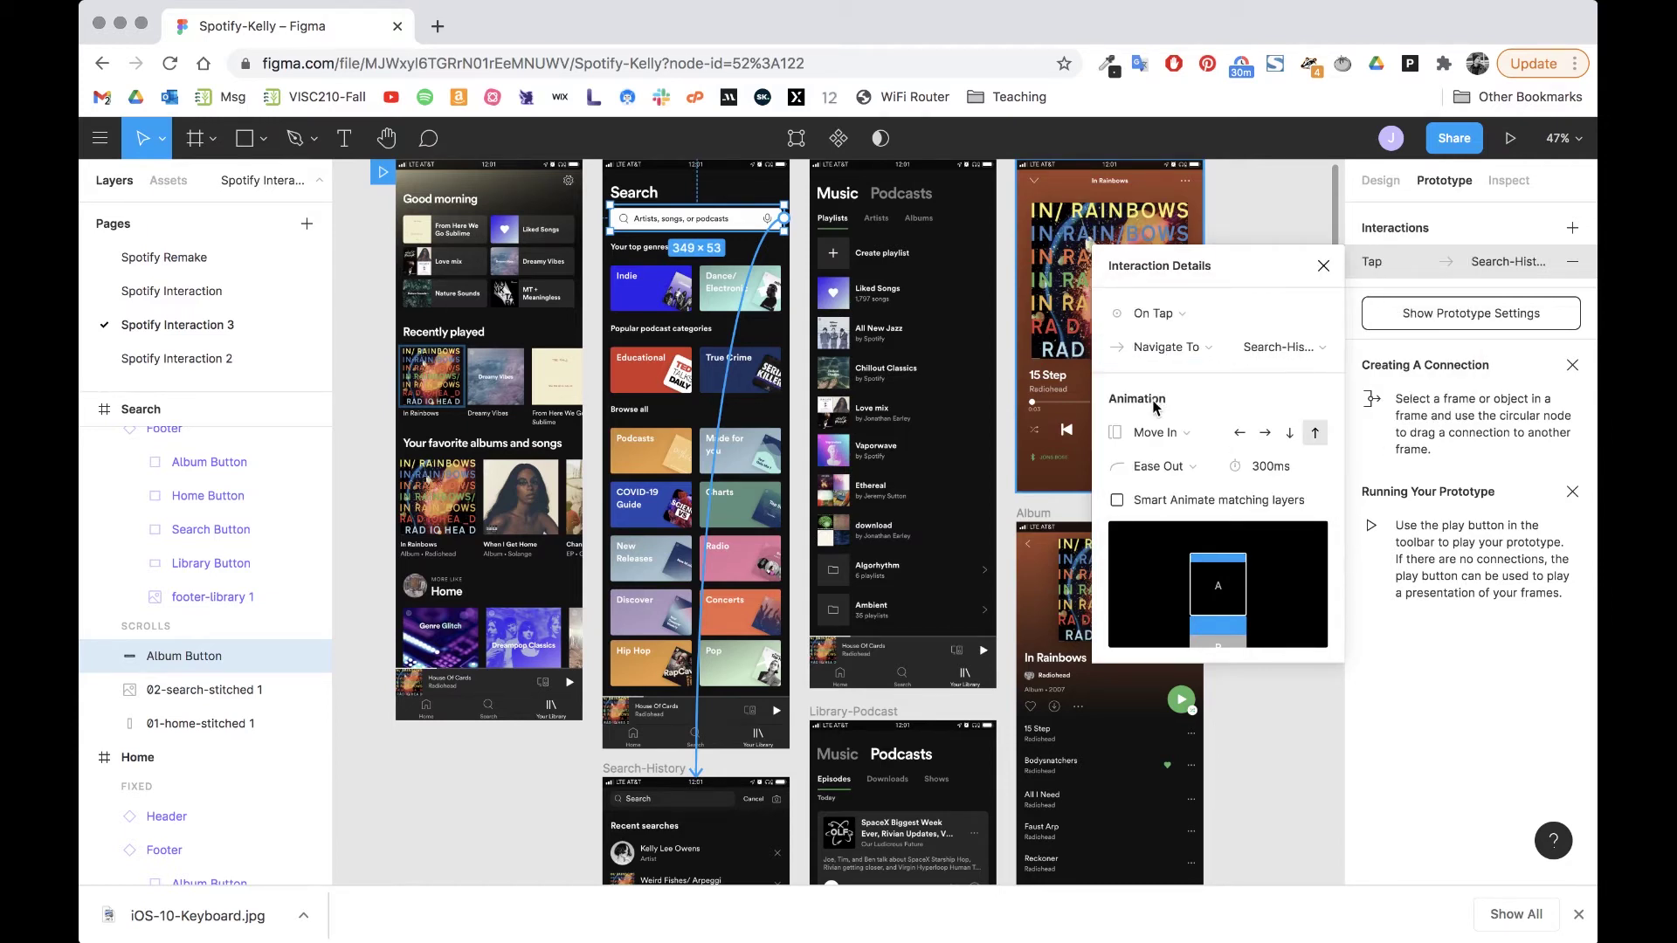
{"action": "left_click", "coordinate": [1158, 436]}
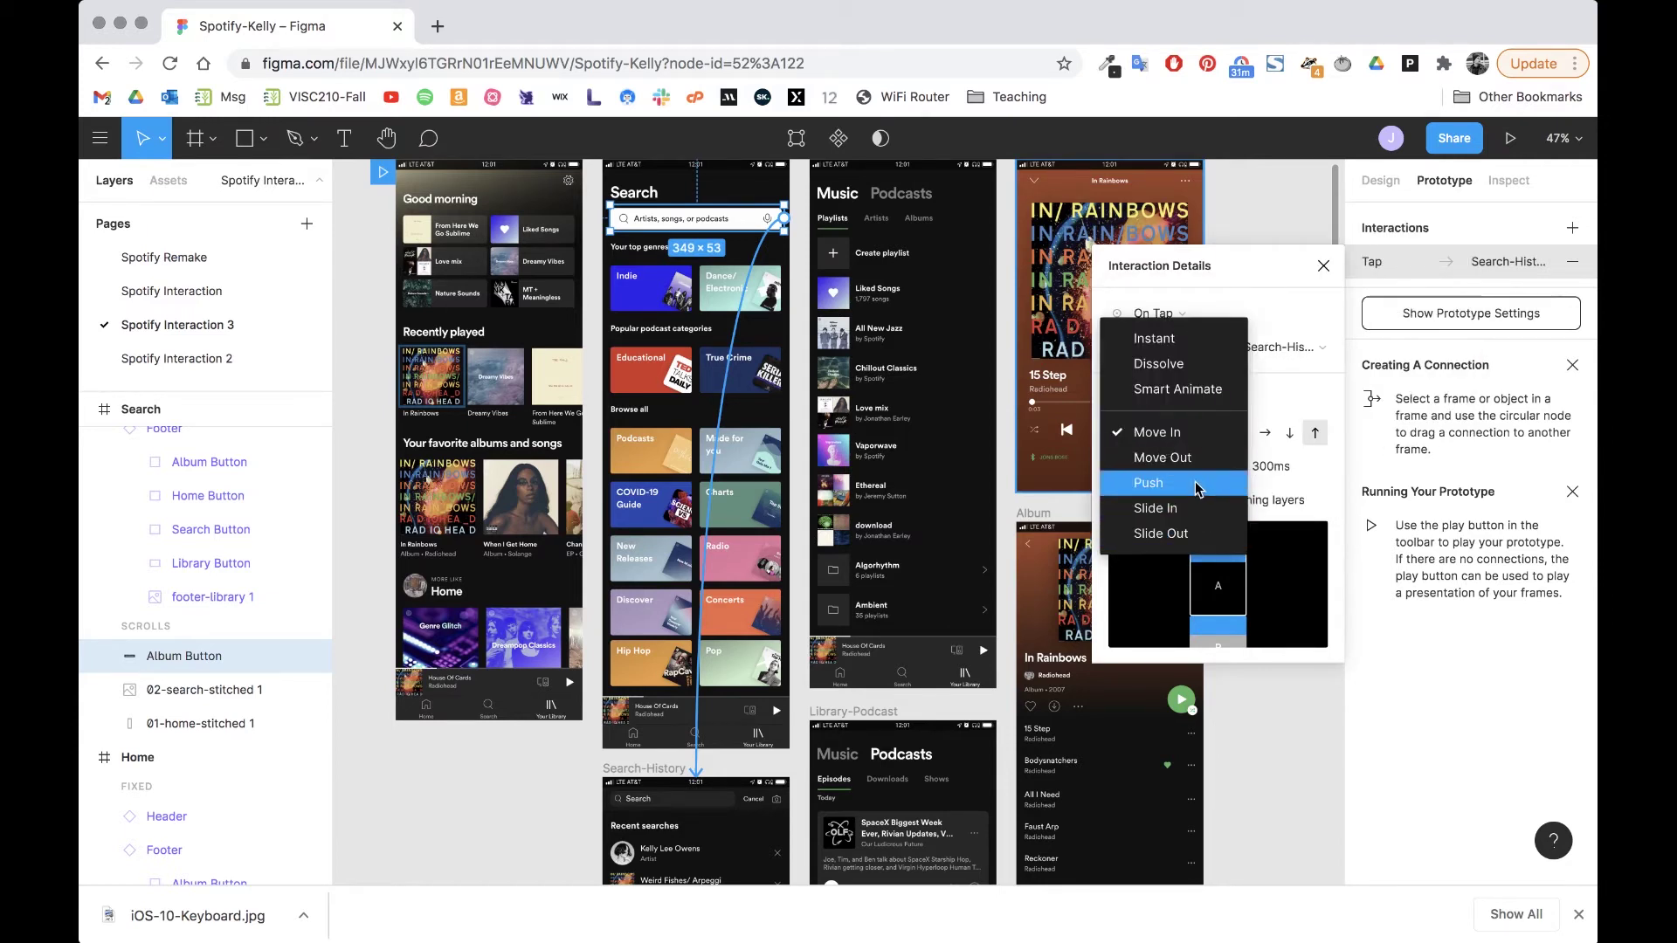
{"action": "left_click", "coordinate": [1188, 369]}
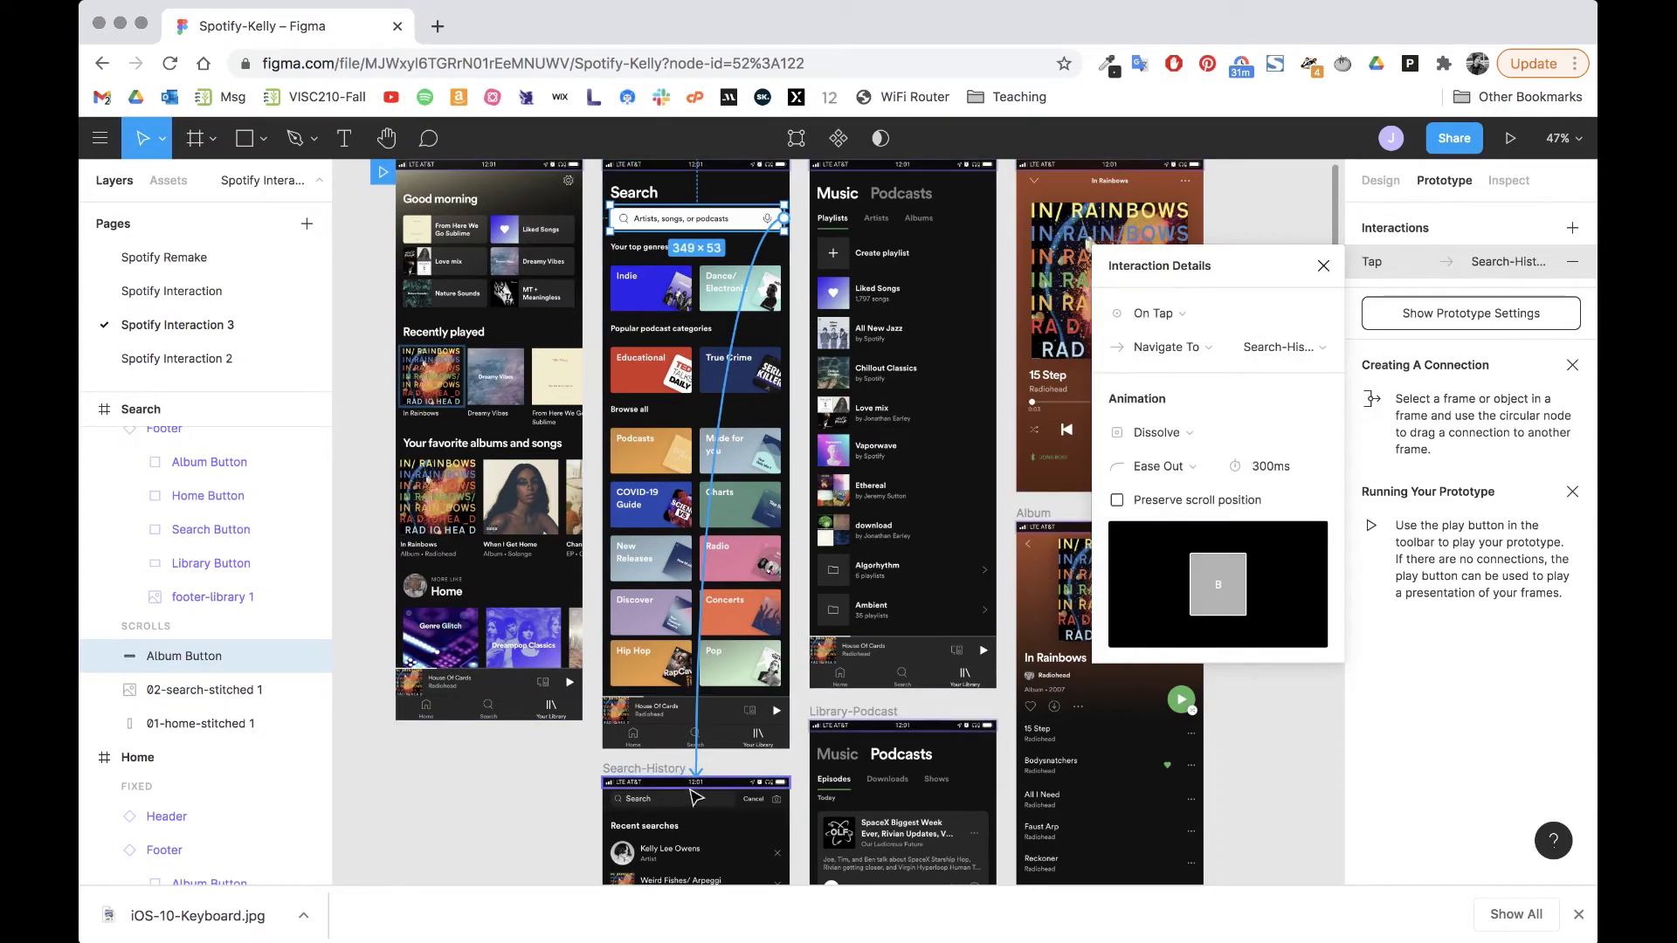
Step: Add an interaction to the Search-History frame that triggers After Delay, with the delay set to 1ms
{"action": "scroll", "coordinate": [730, 778], "scroll_direction": "down", "scroll_amount": 5}
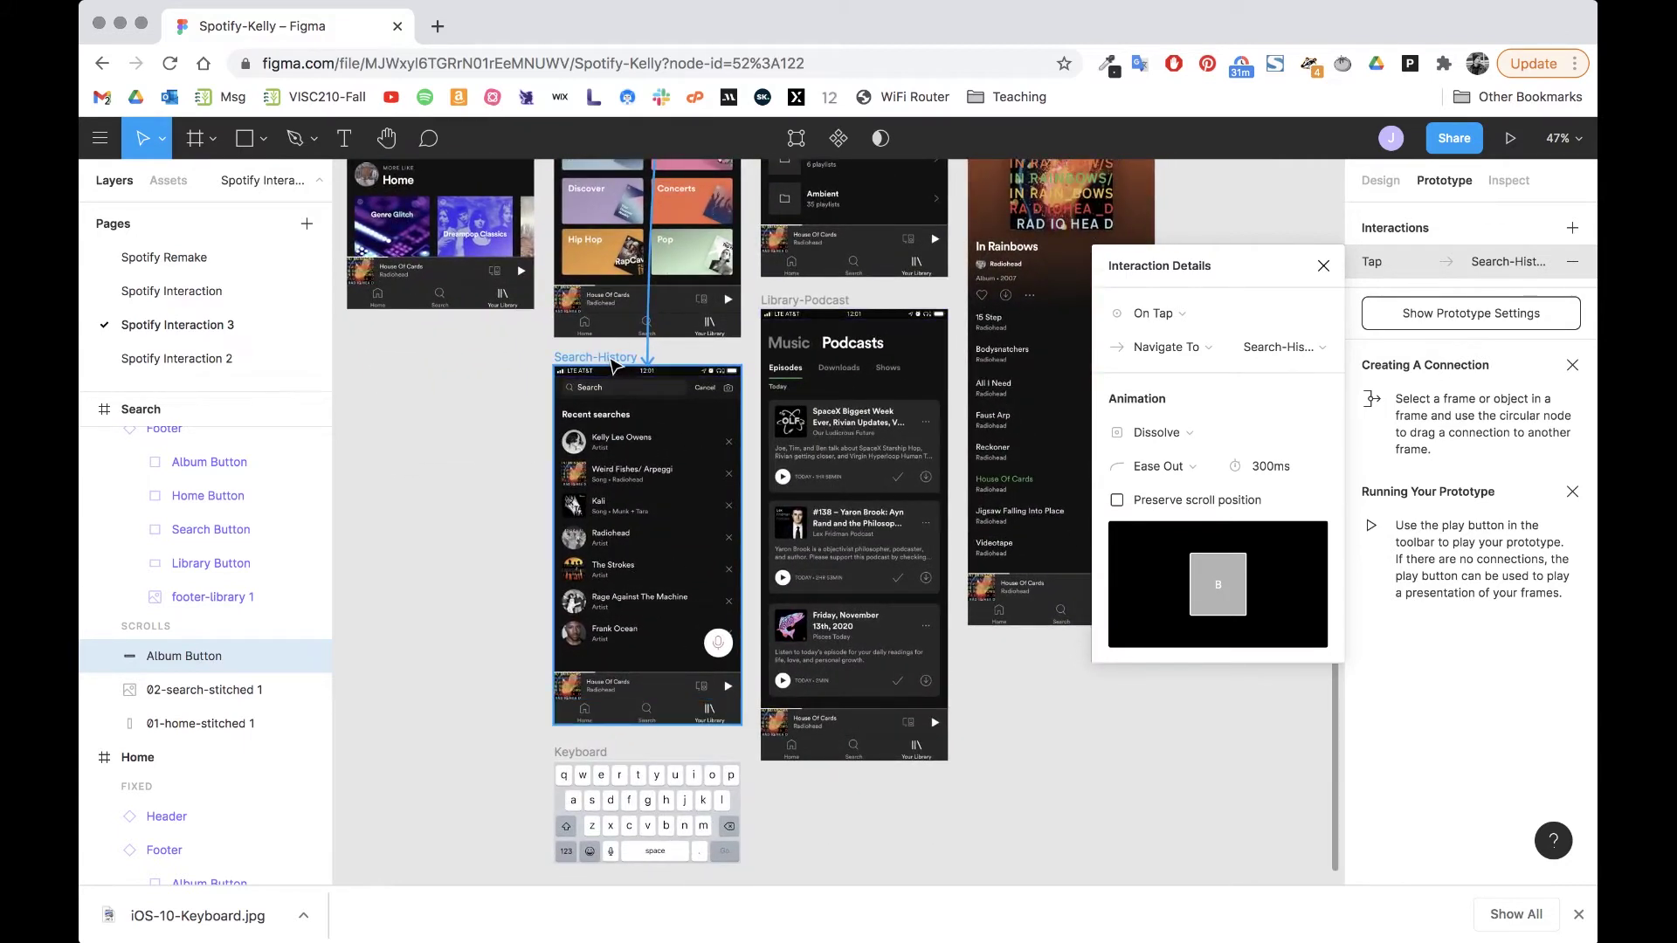
{"action": "left_click", "coordinate": [613, 369]}
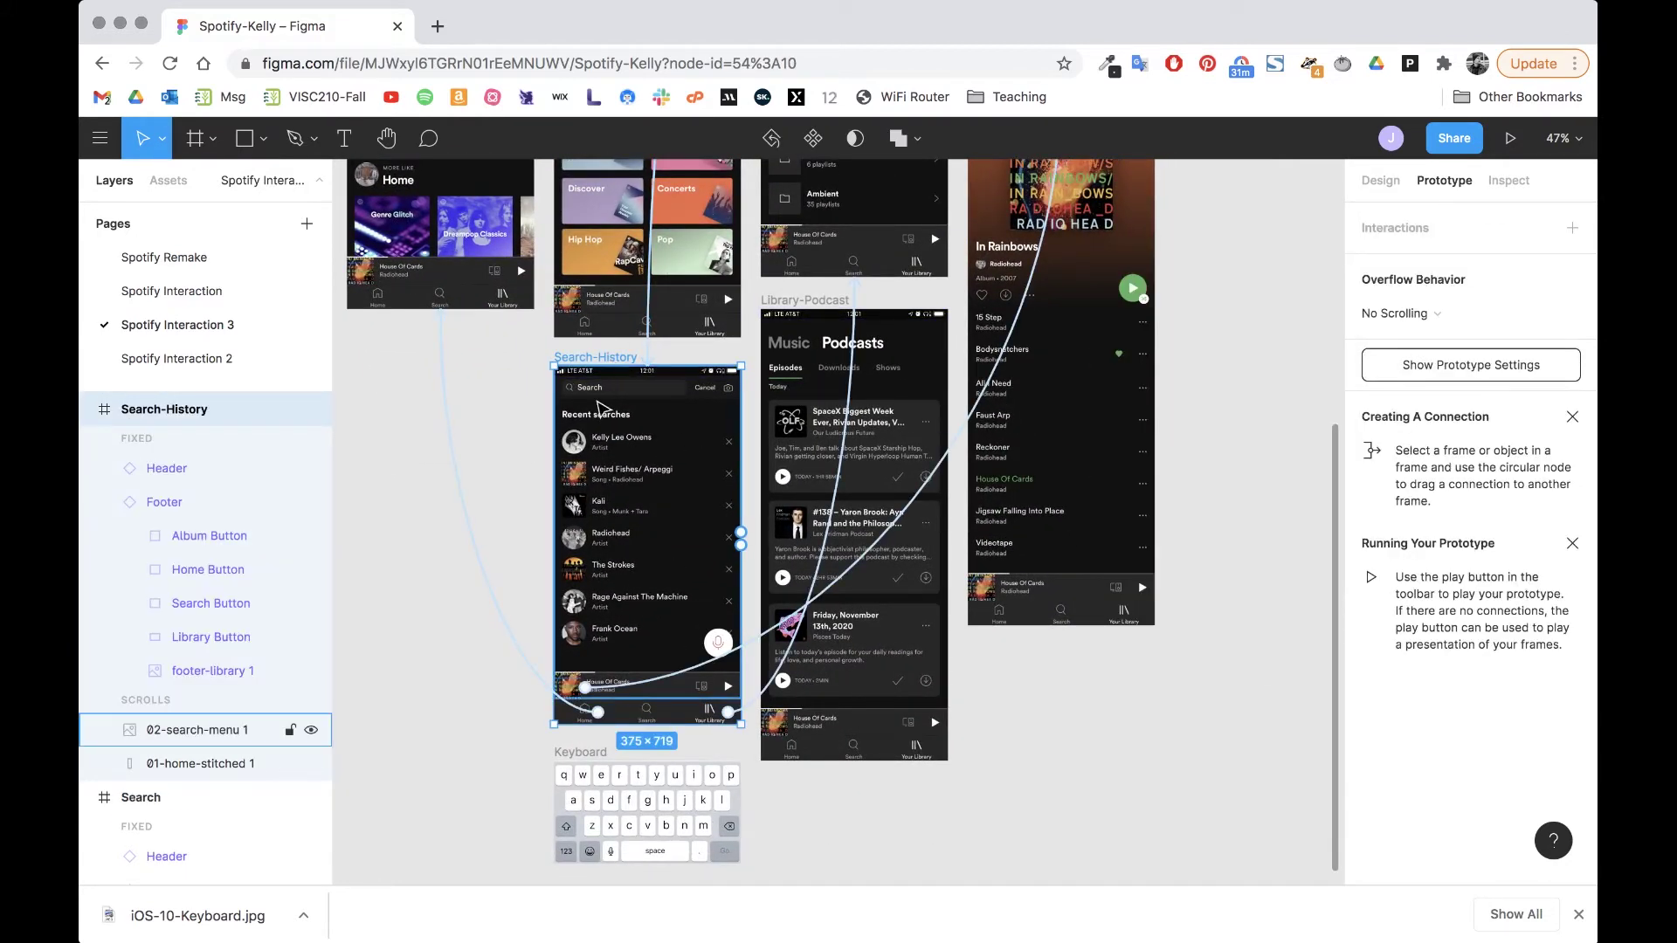
{"action": "scroll", "coordinate": [599, 405], "scroll_direction": "up", "scroll_amount": 6, "text": "ctrl"}
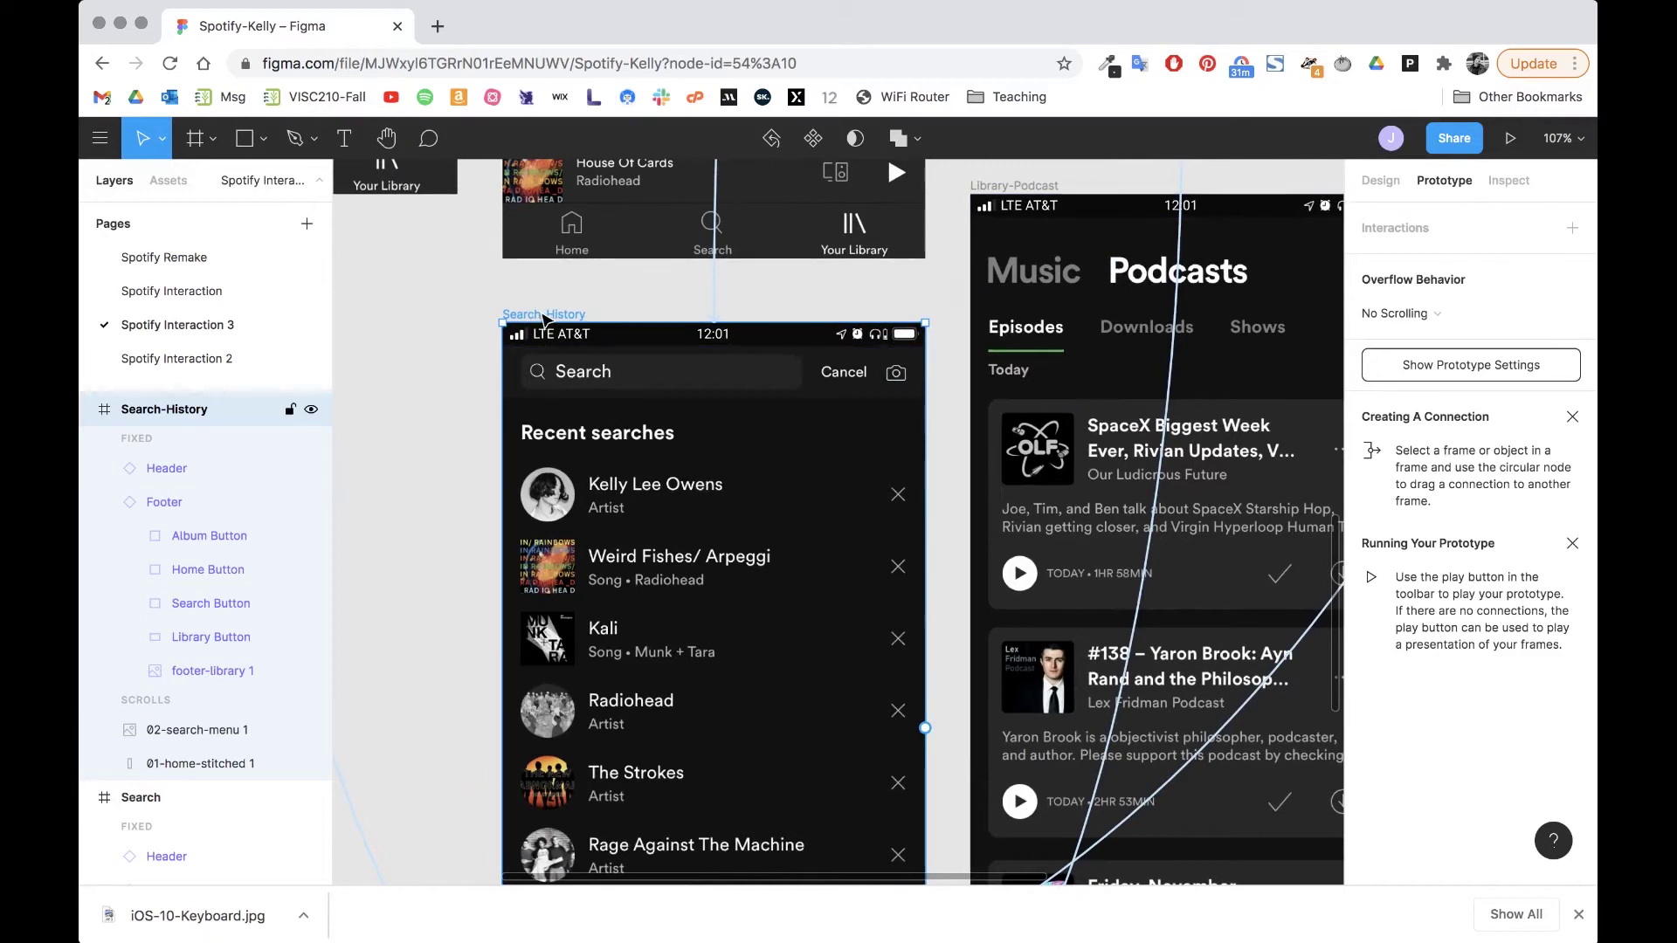
{"action": "scroll", "coordinate": [749, 457], "scroll_direction": "down", "scroll_amount": 4}
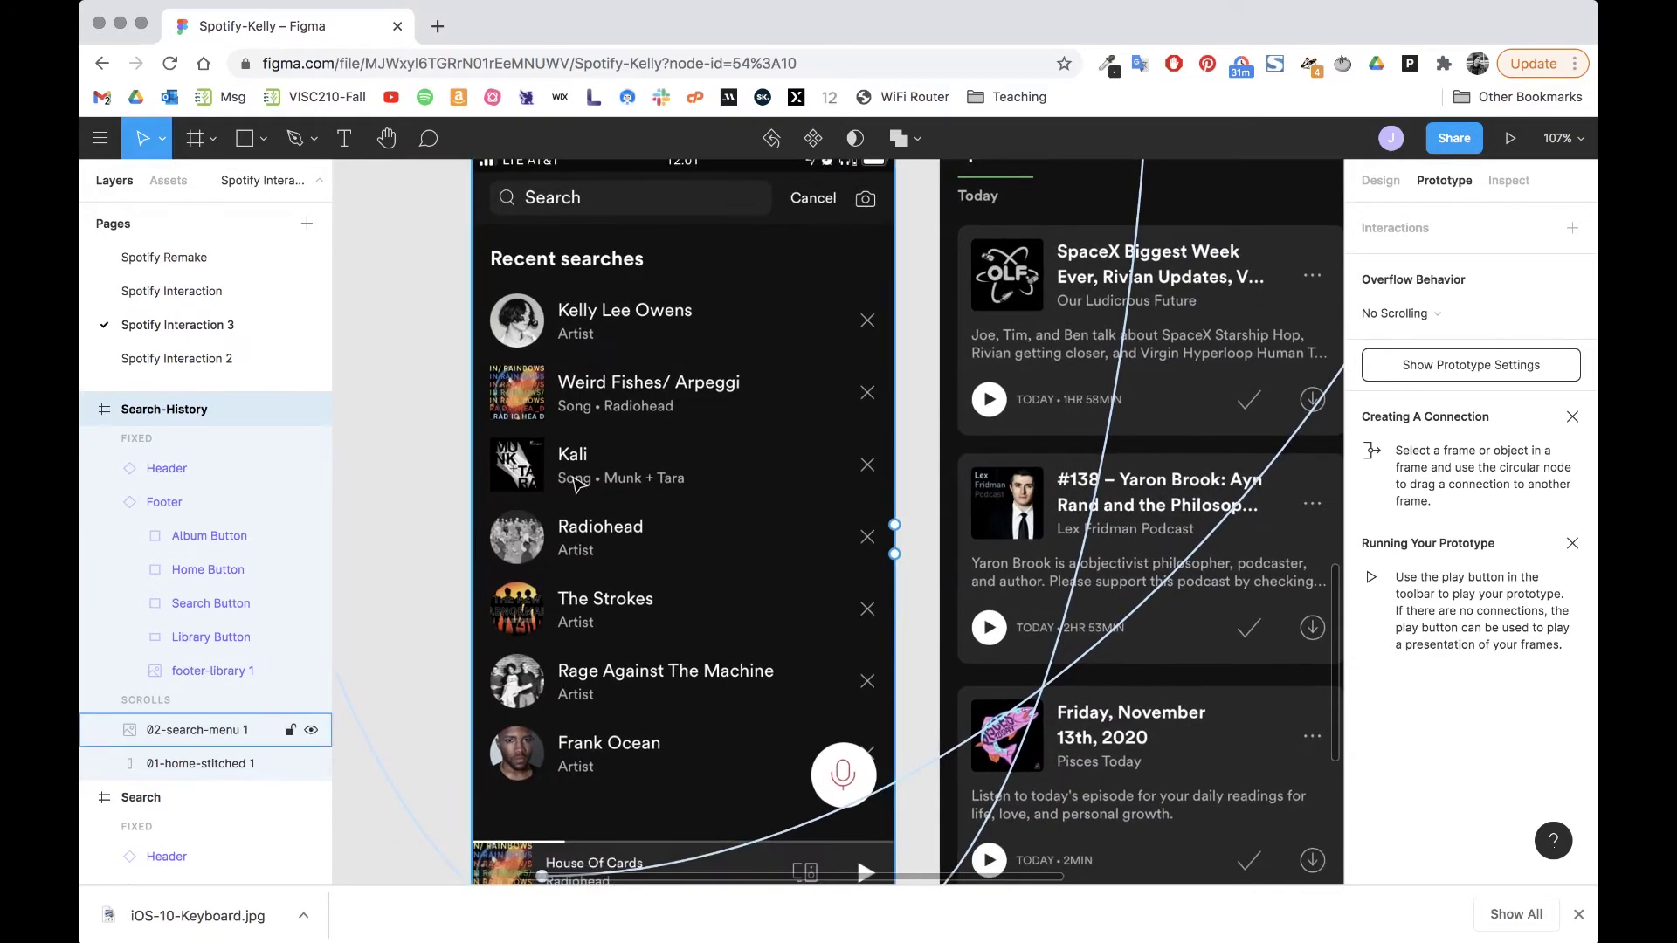
{"action": "scroll", "coordinate": [659, 599], "scroll_direction": "down", "scroll_amount": 4, "text": "ctrl"}
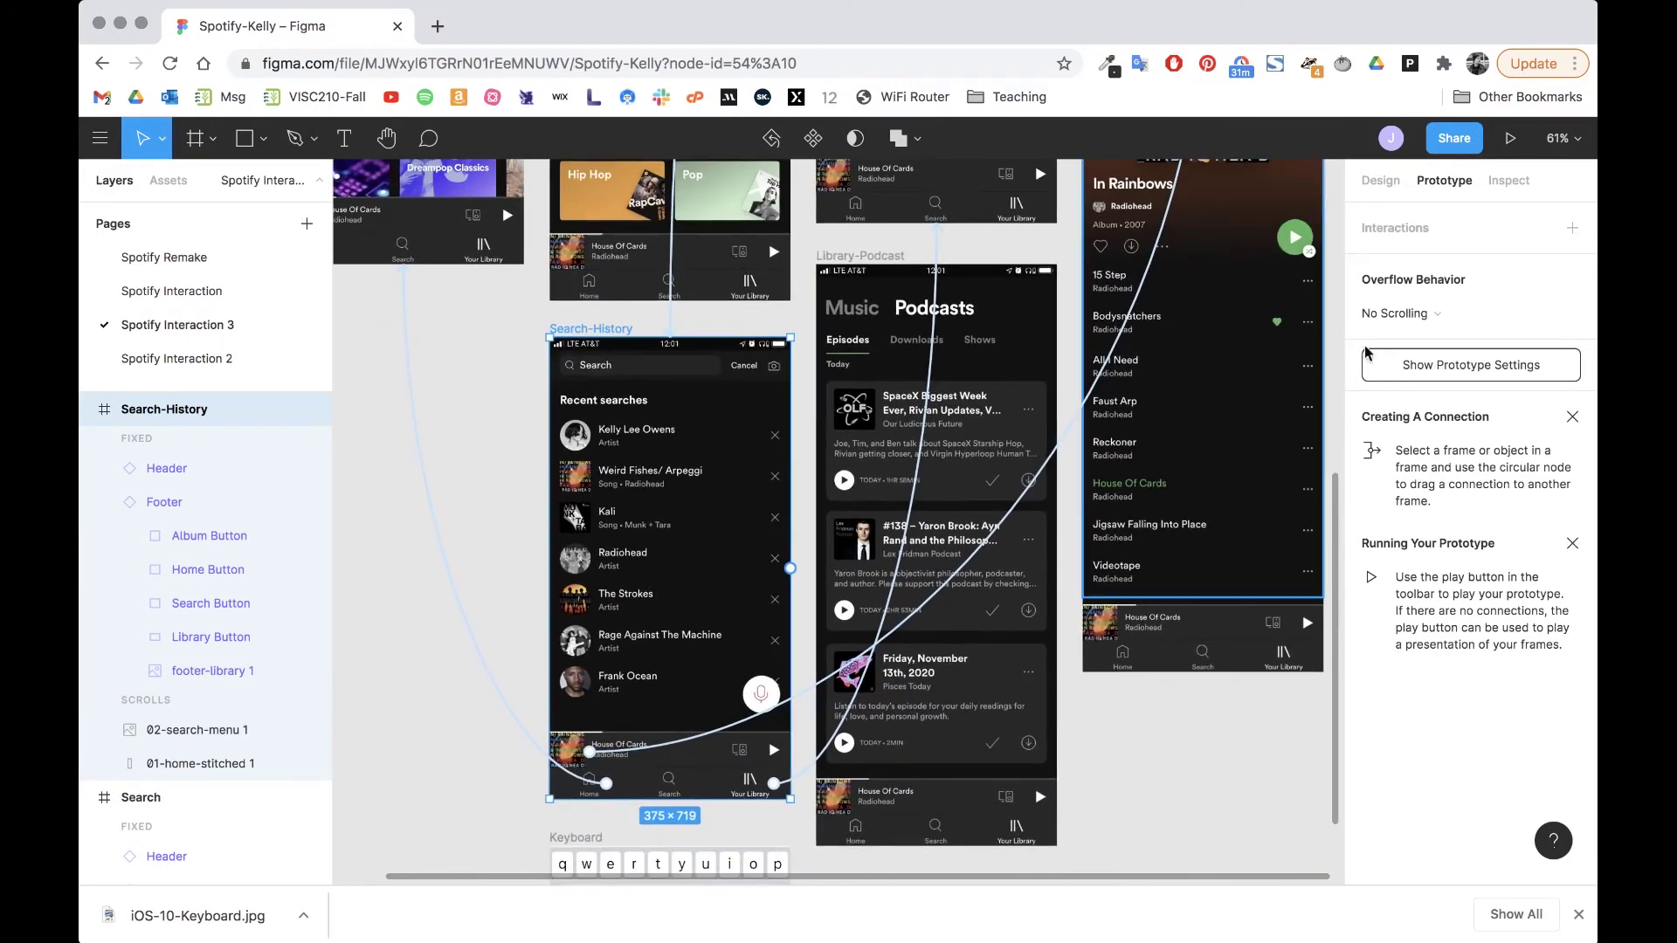
{"action": "left_click", "coordinate": [1572, 228]}
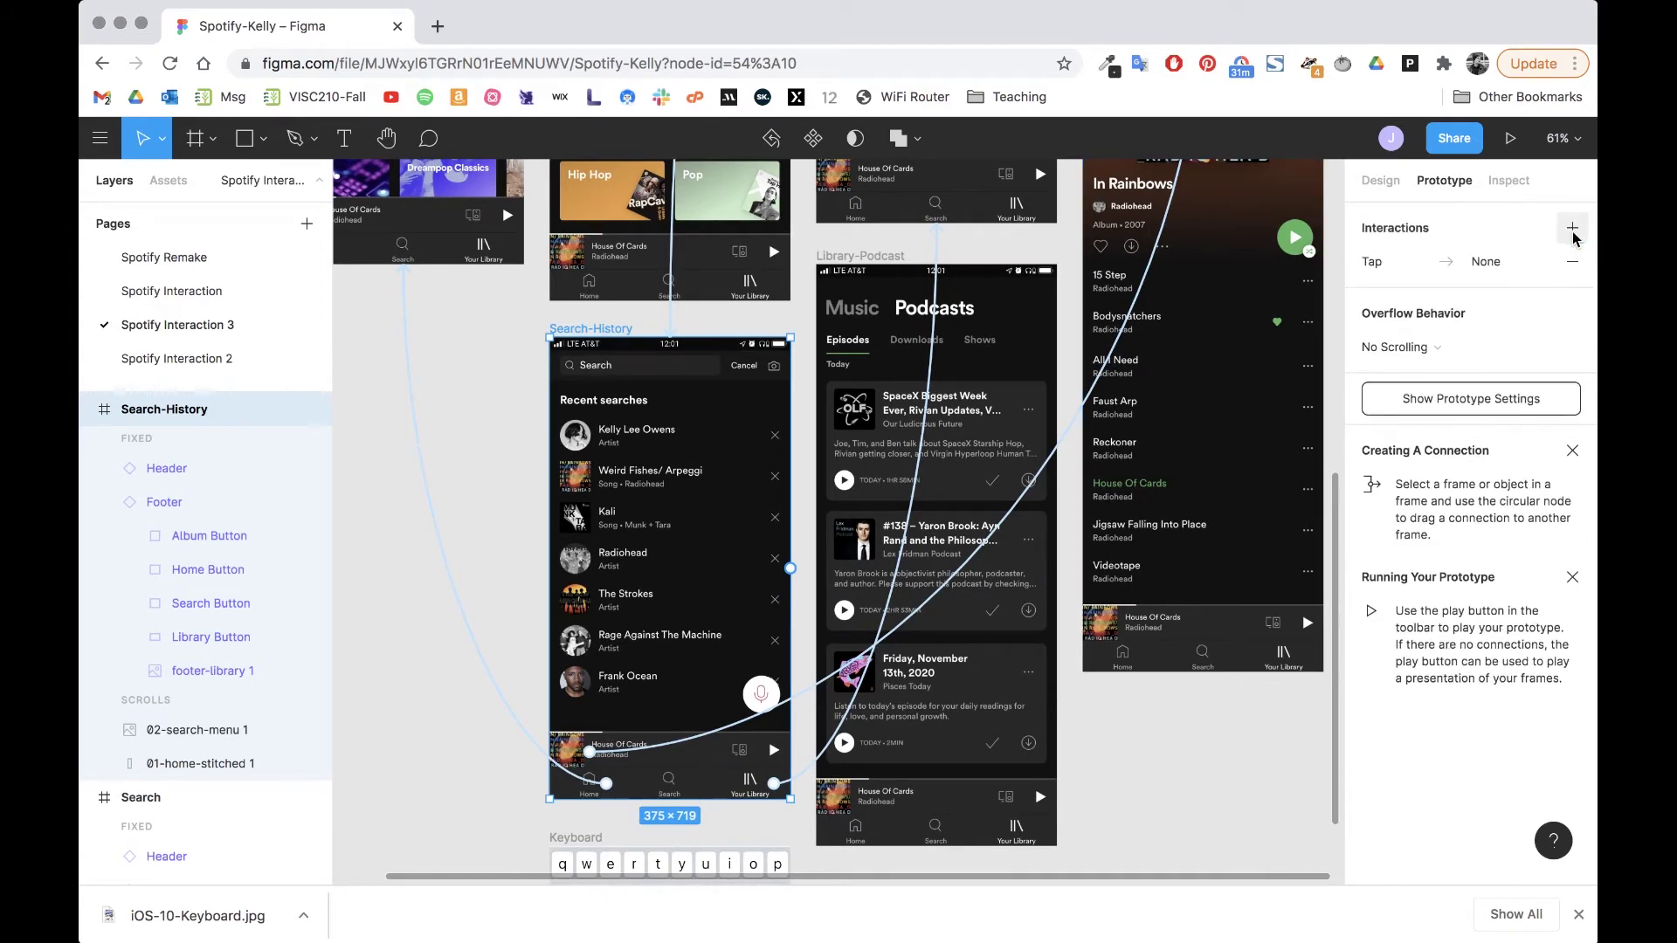
{"action": "left_click", "coordinate": [1373, 264]}
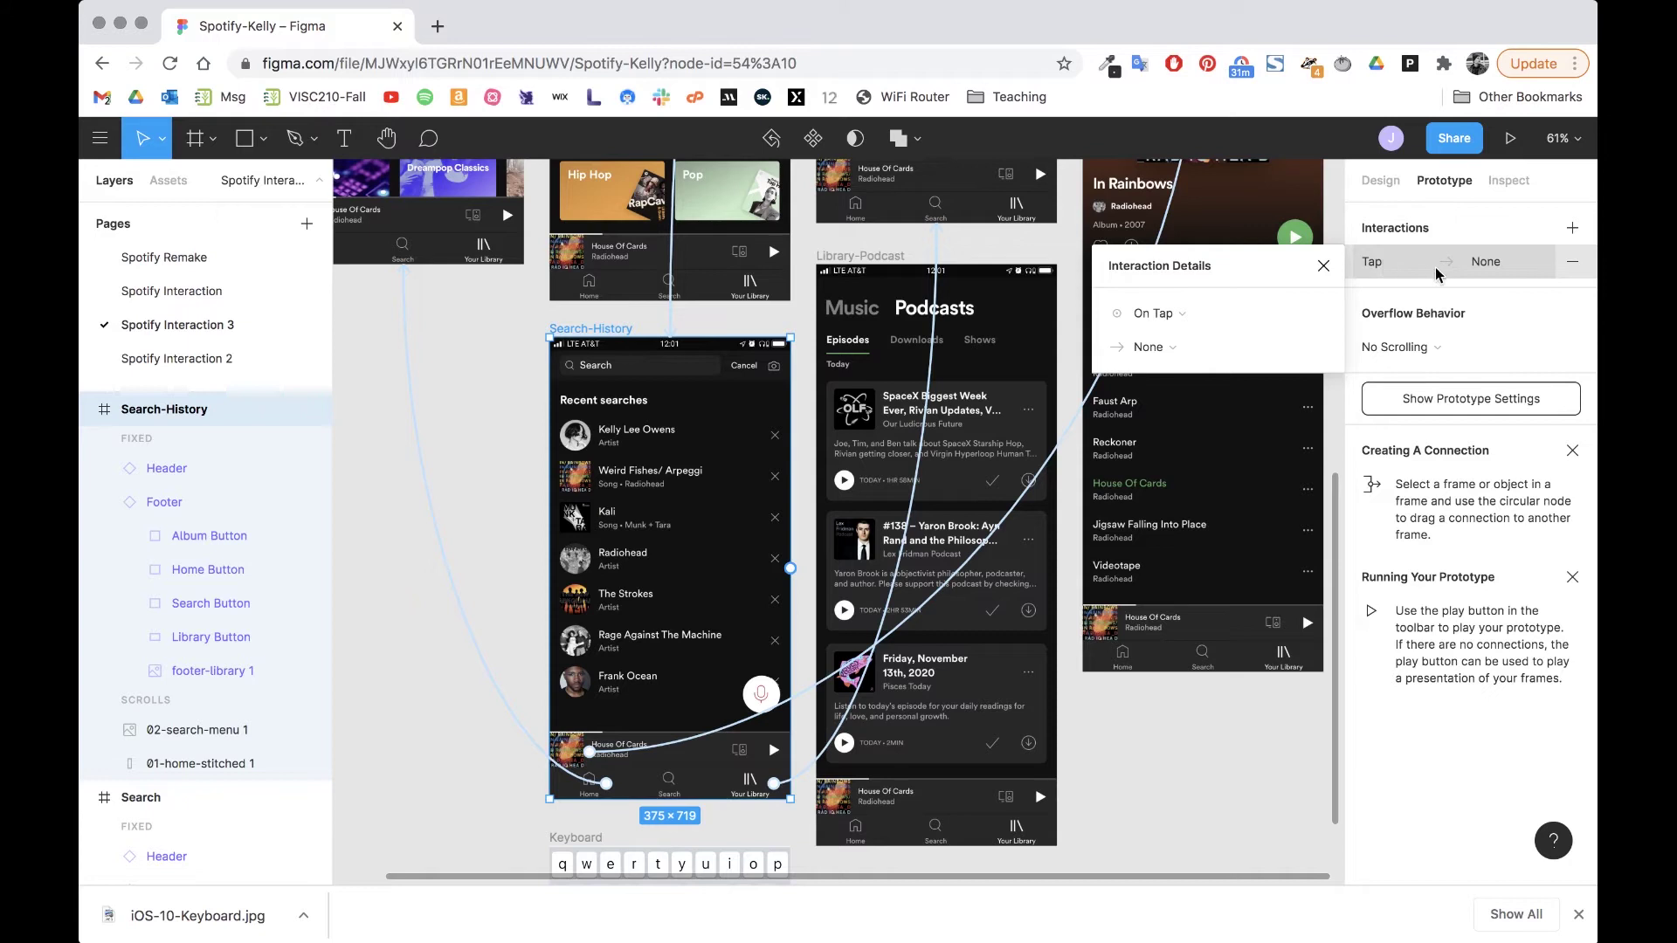
{"action": "left_click", "coordinate": [1162, 316]}
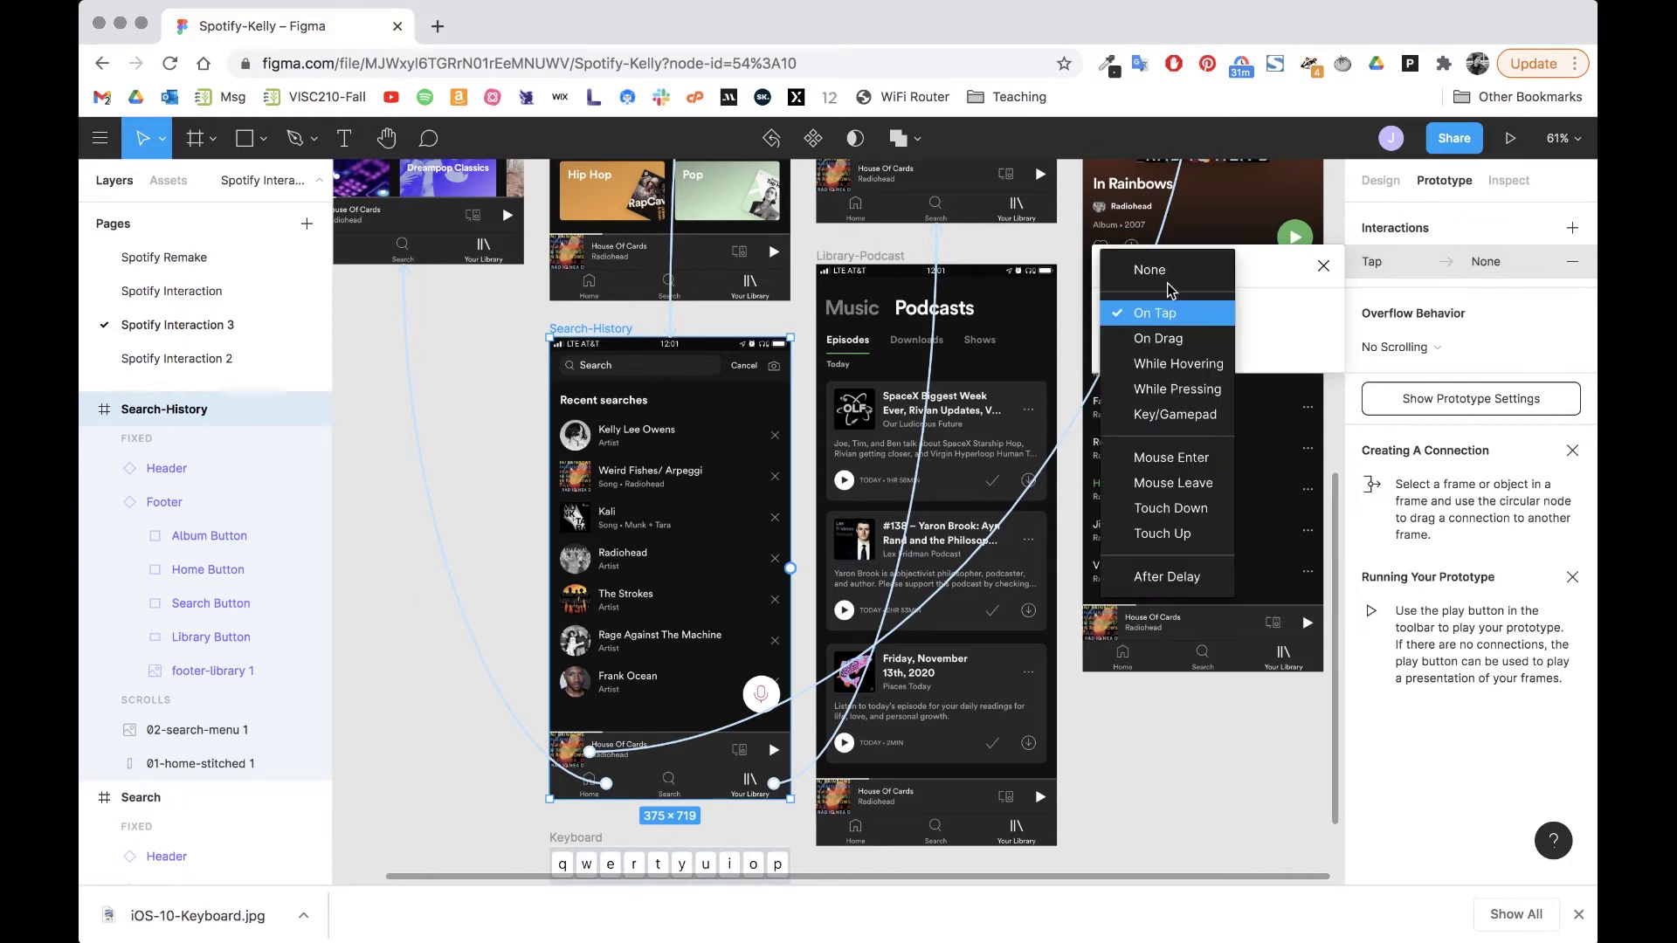
{"action": "left_click", "coordinate": [1169, 577]}
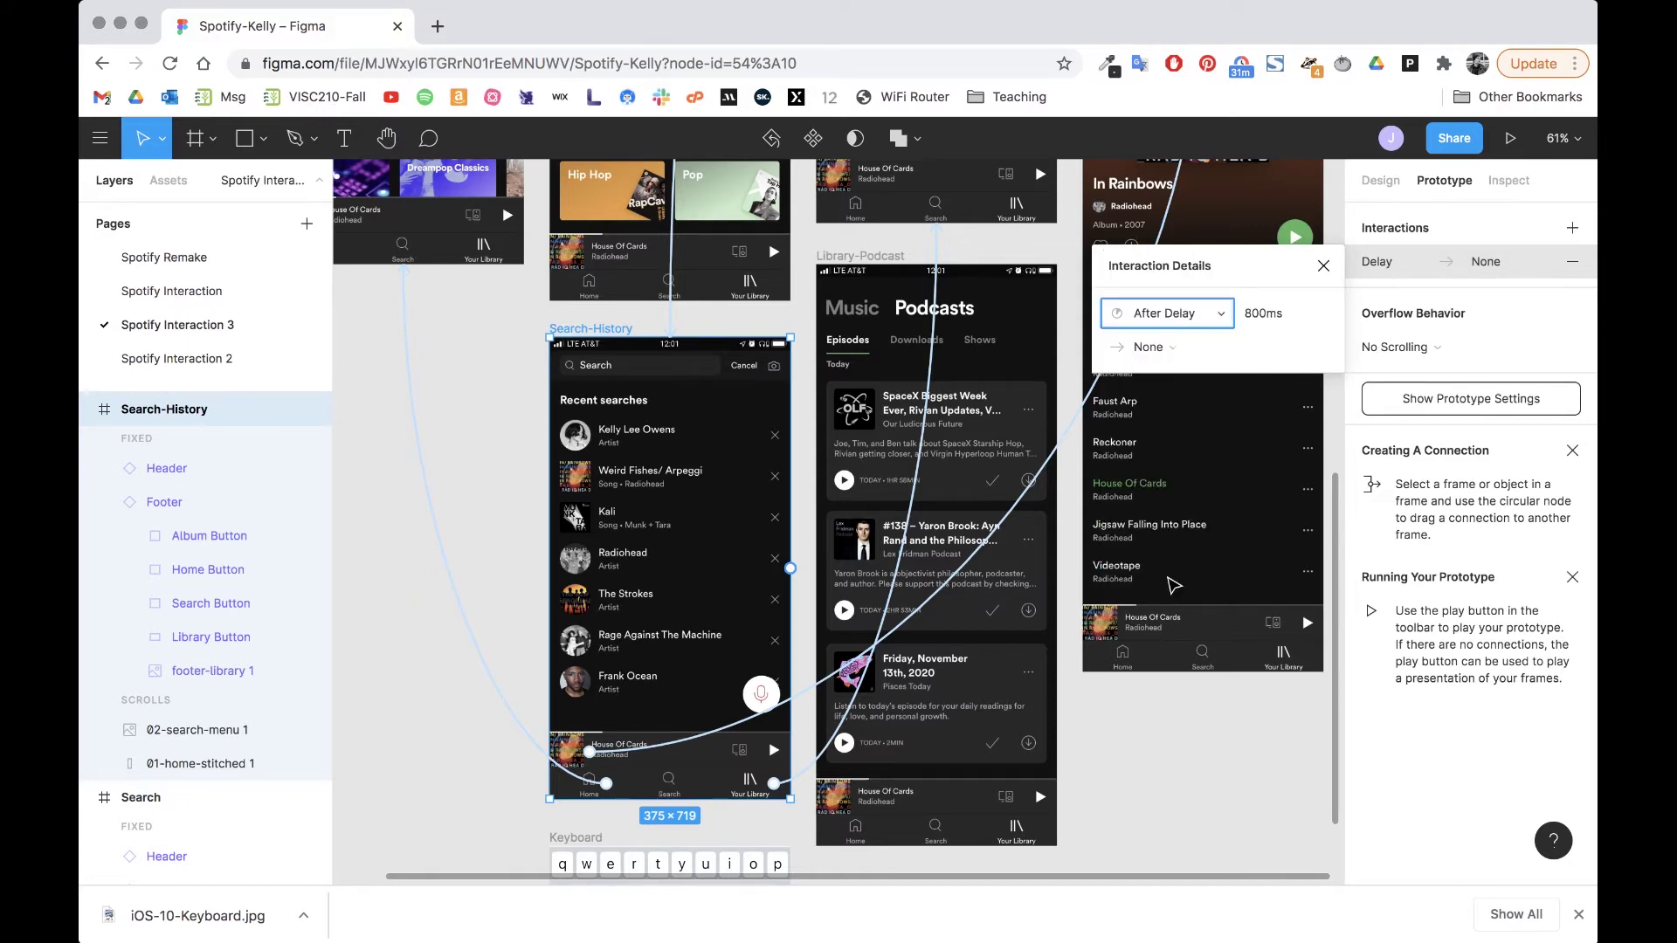
{"action": "left_click", "coordinate": [1256, 318]}
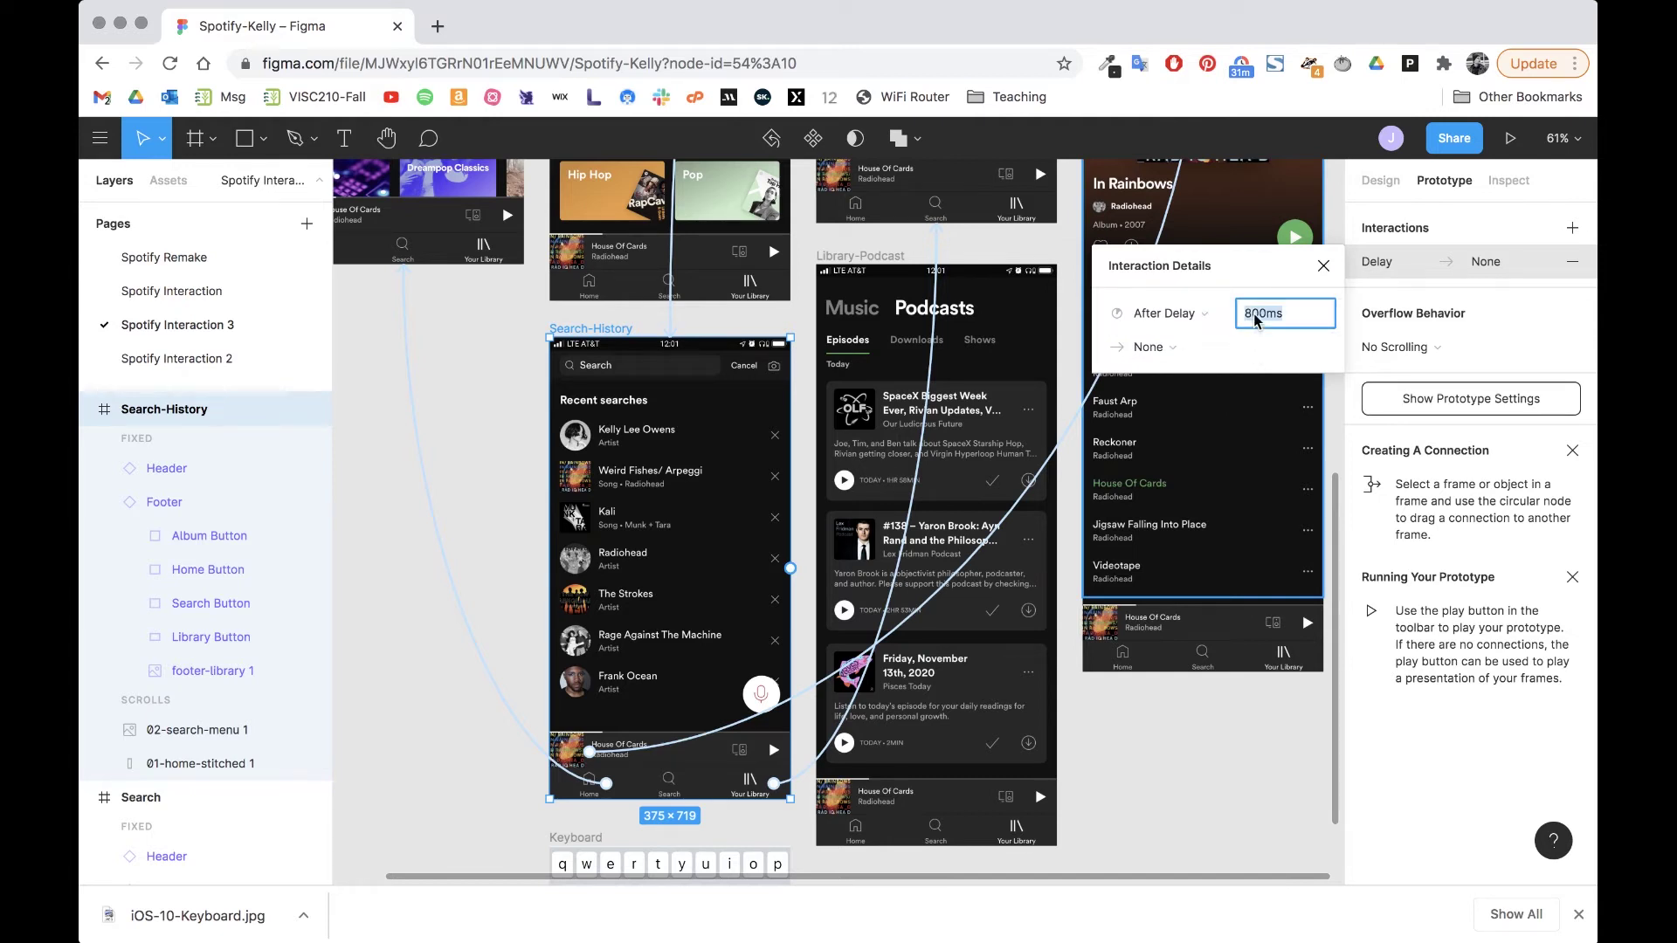
{"action": "key", "text": "Left"}
{"action": "key", "text": "Tab"}
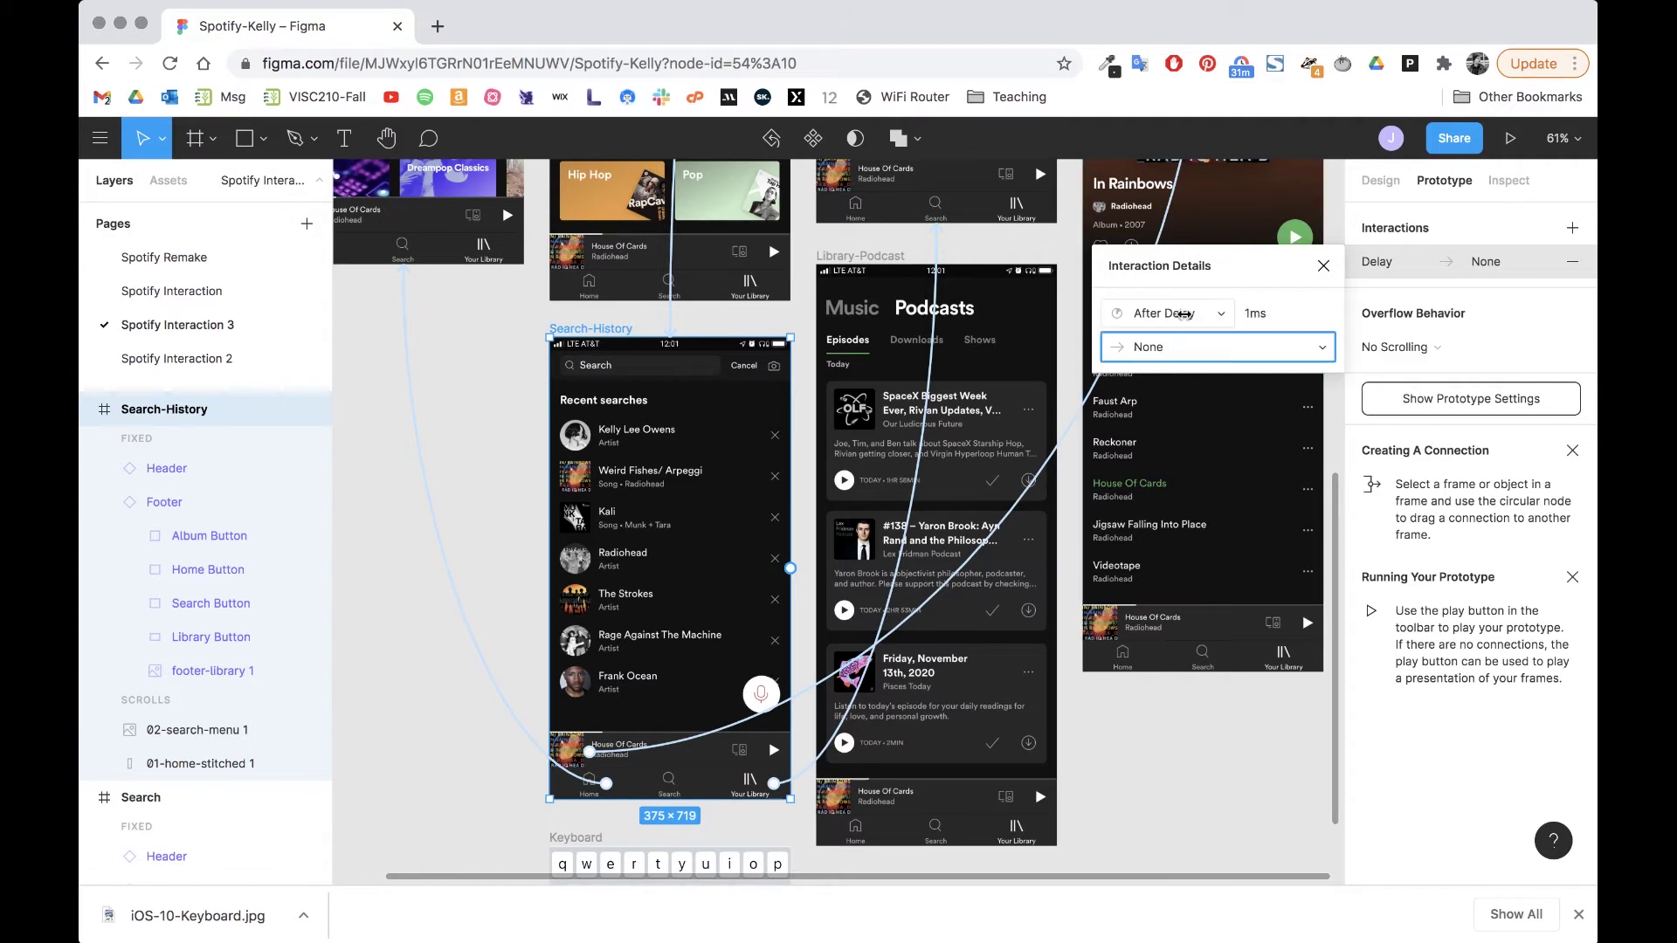
Step: Make the Search-History frame's delay interaction open the Keyboard frame as a Bottom Center overlay
{"action": "left_click", "coordinate": [1189, 346]}
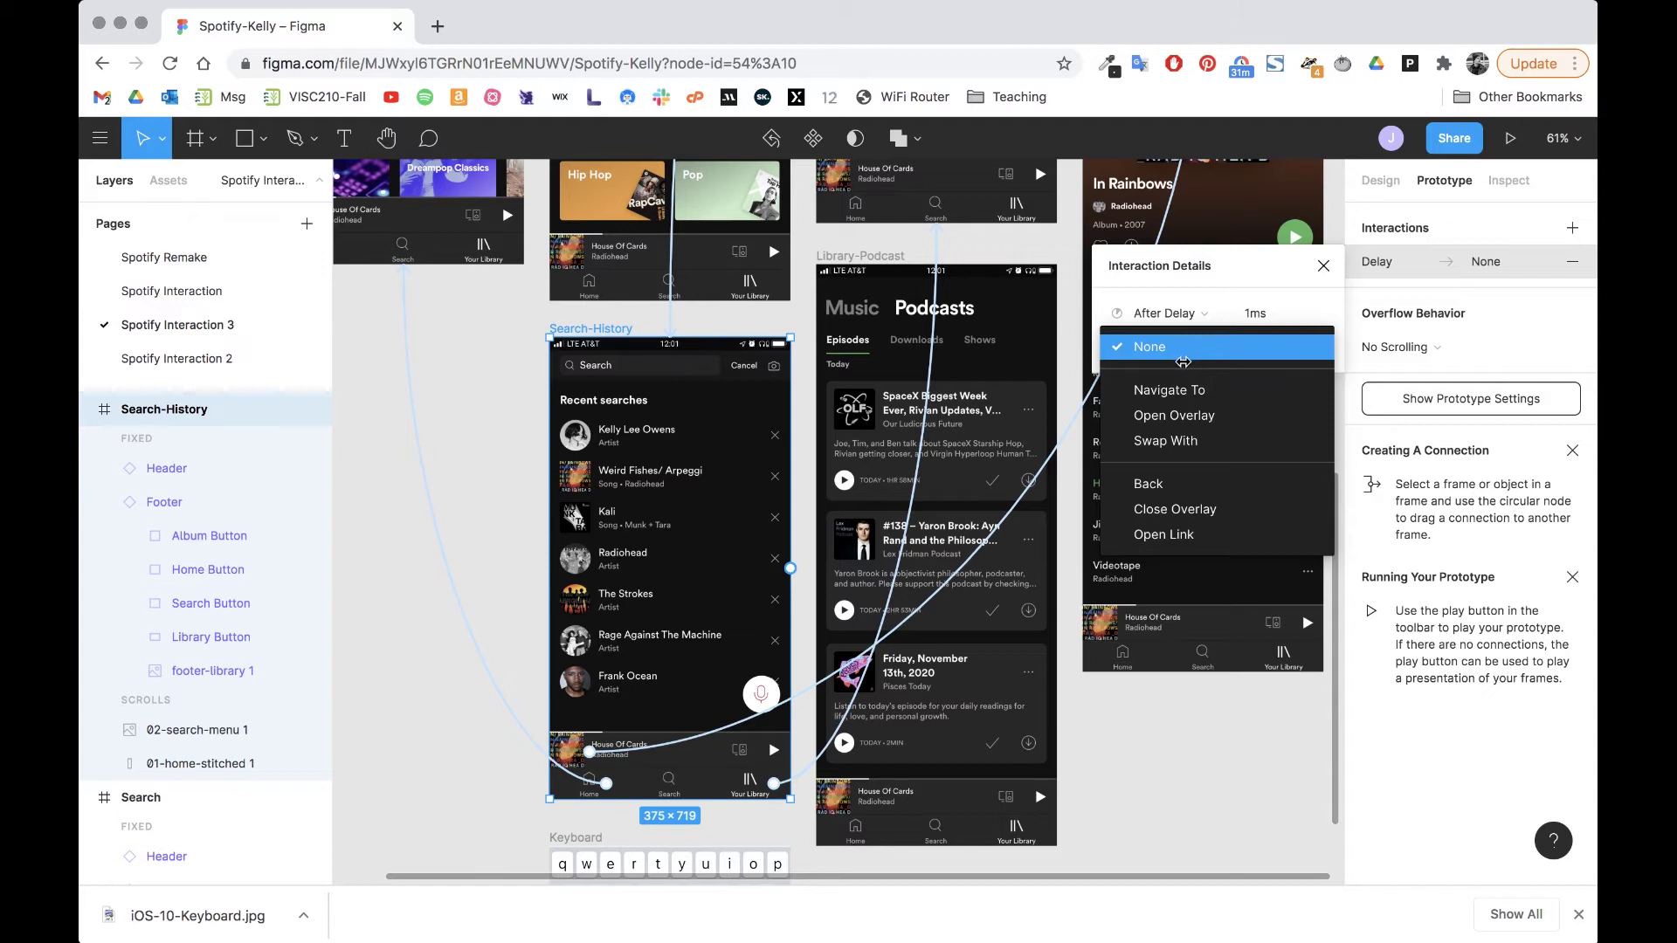
{"action": "left_click", "coordinate": [1233, 418]}
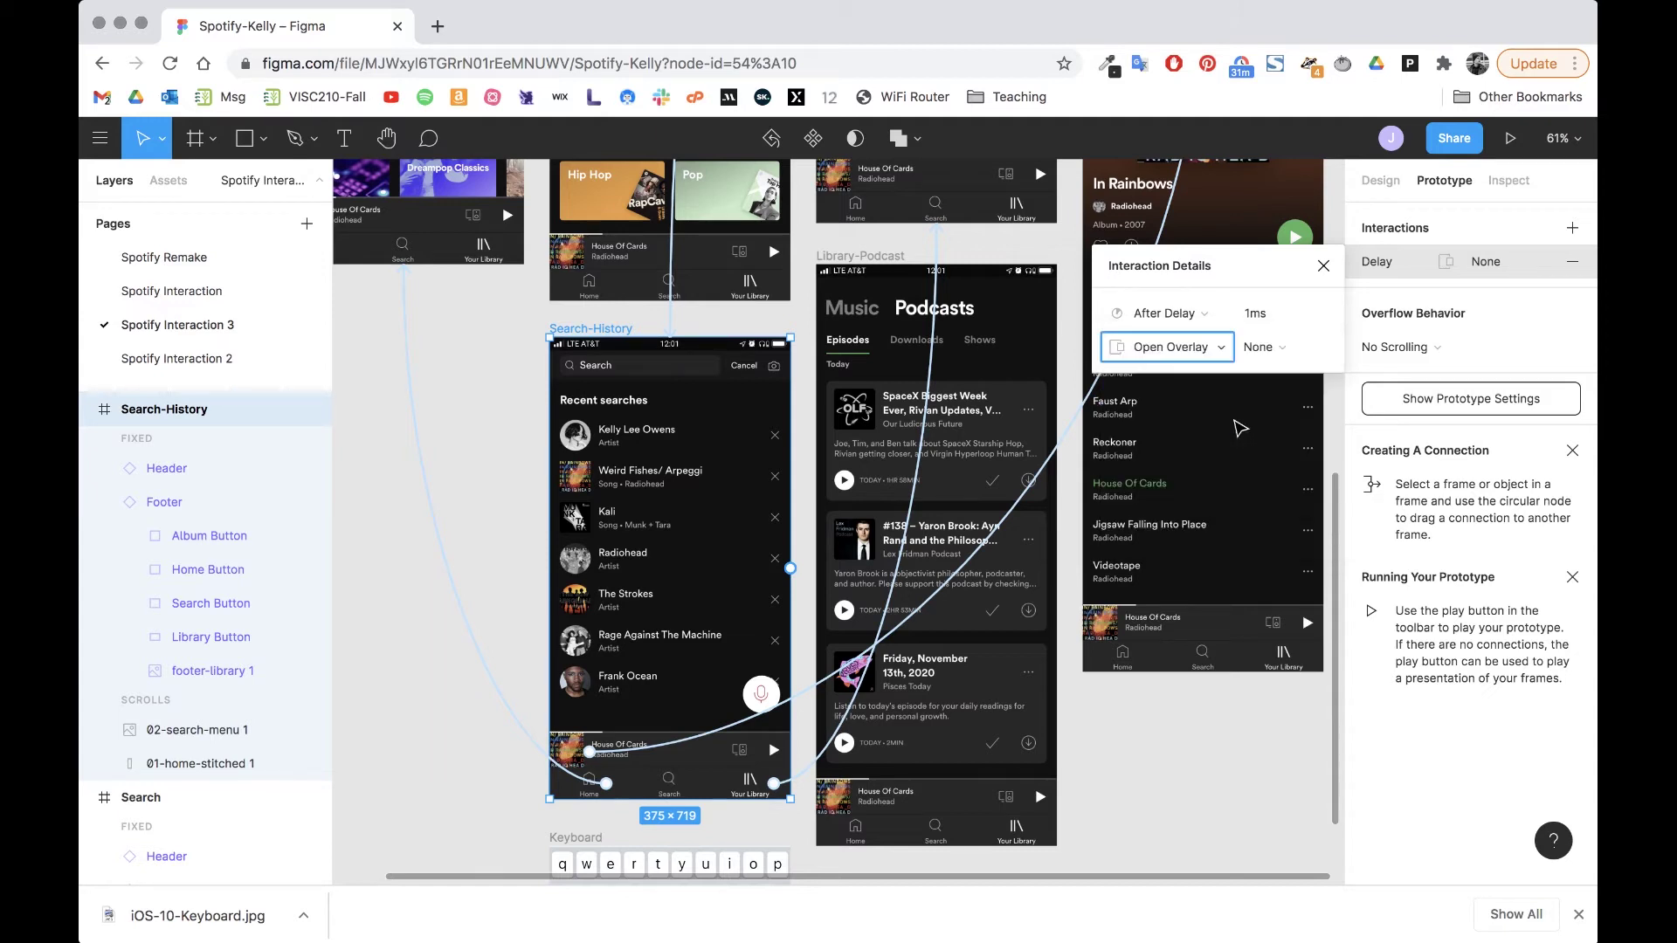
{"action": "left_click", "coordinate": [1266, 347]}
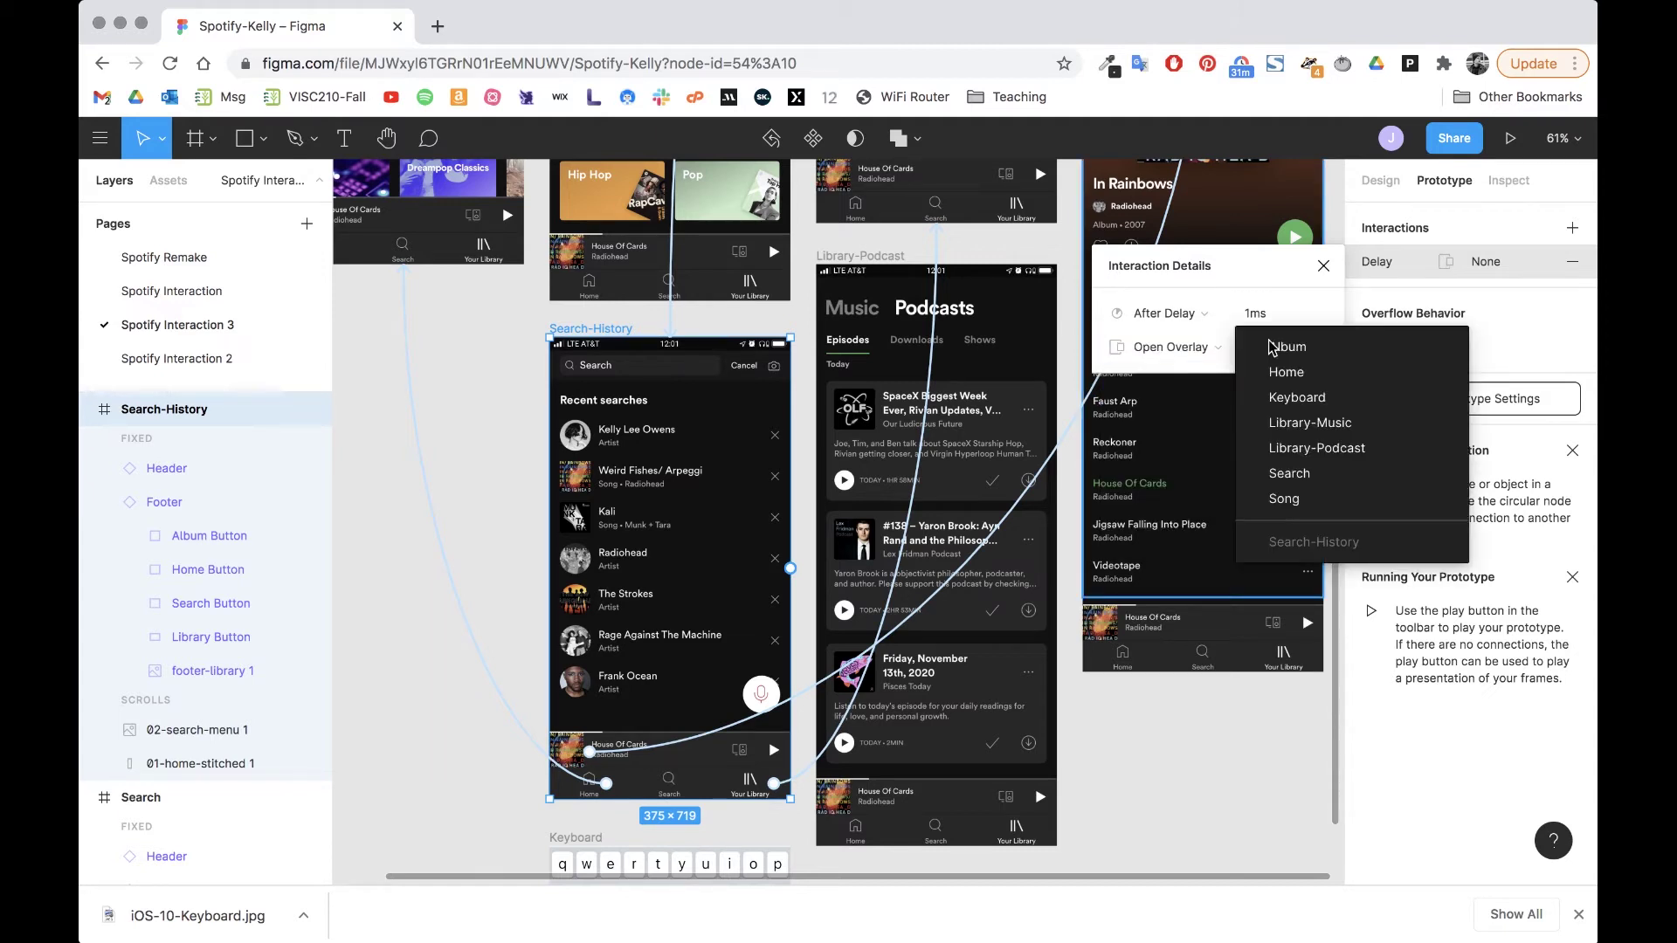
{"action": "left_click", "coordinate": [1297, 397]}
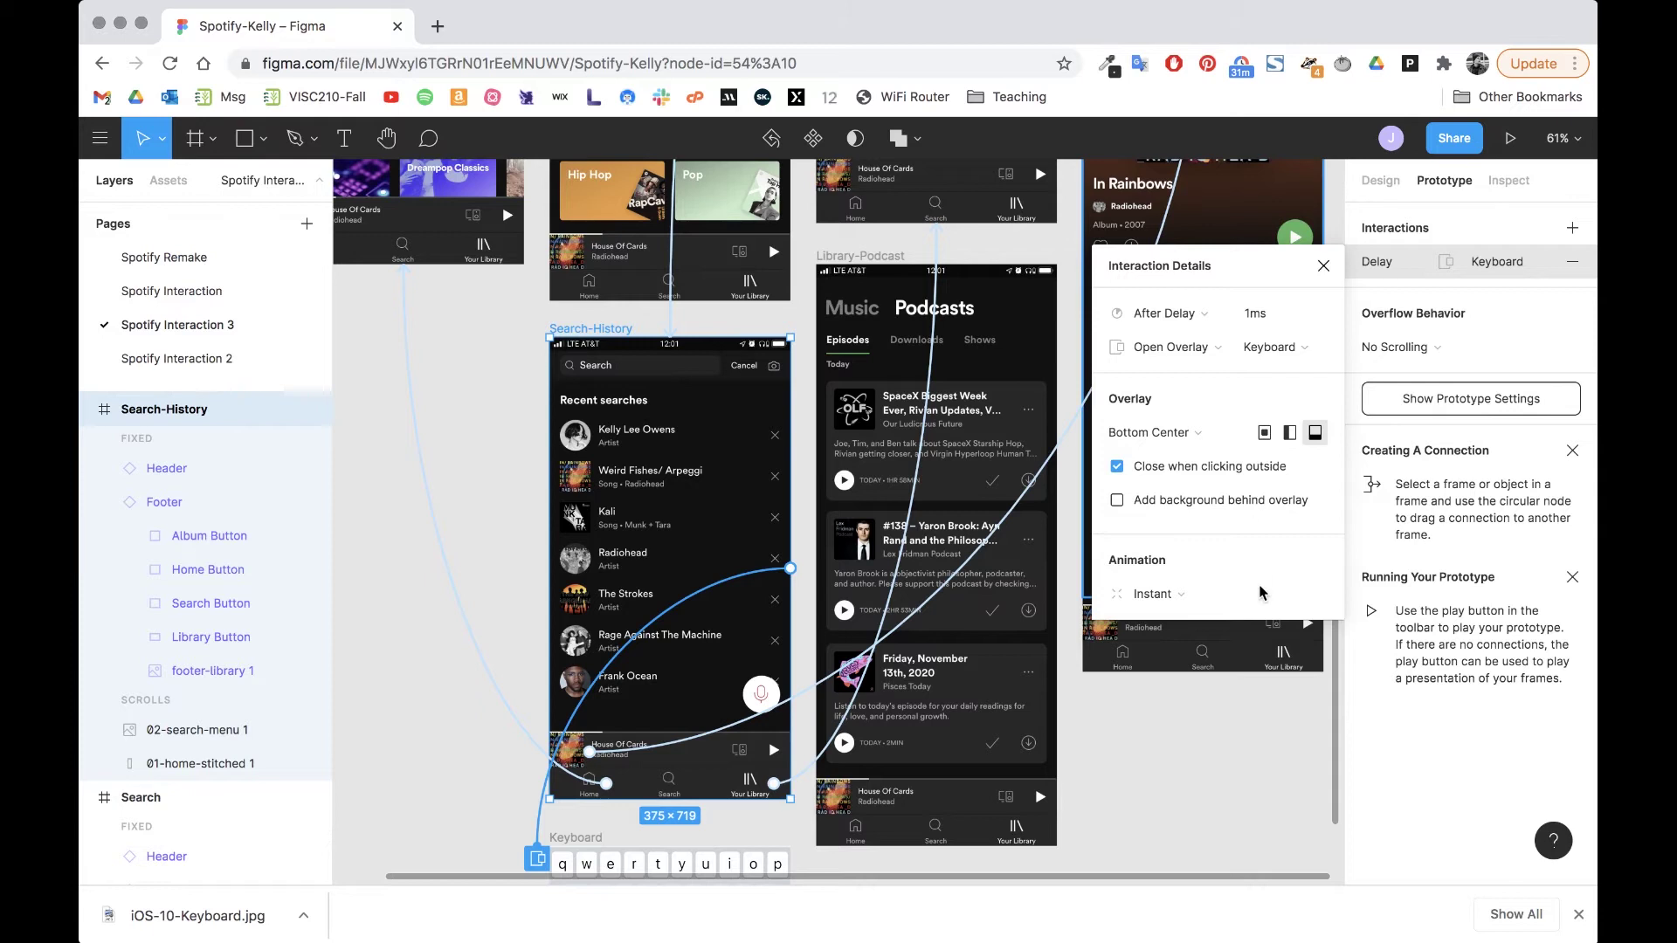
Step: Animate the Keyboard overlay with an upward Move In
{"action": "scroll", "coordinate": [1187, 716], "scroll_direction": "down", "scroll_amount": 3}
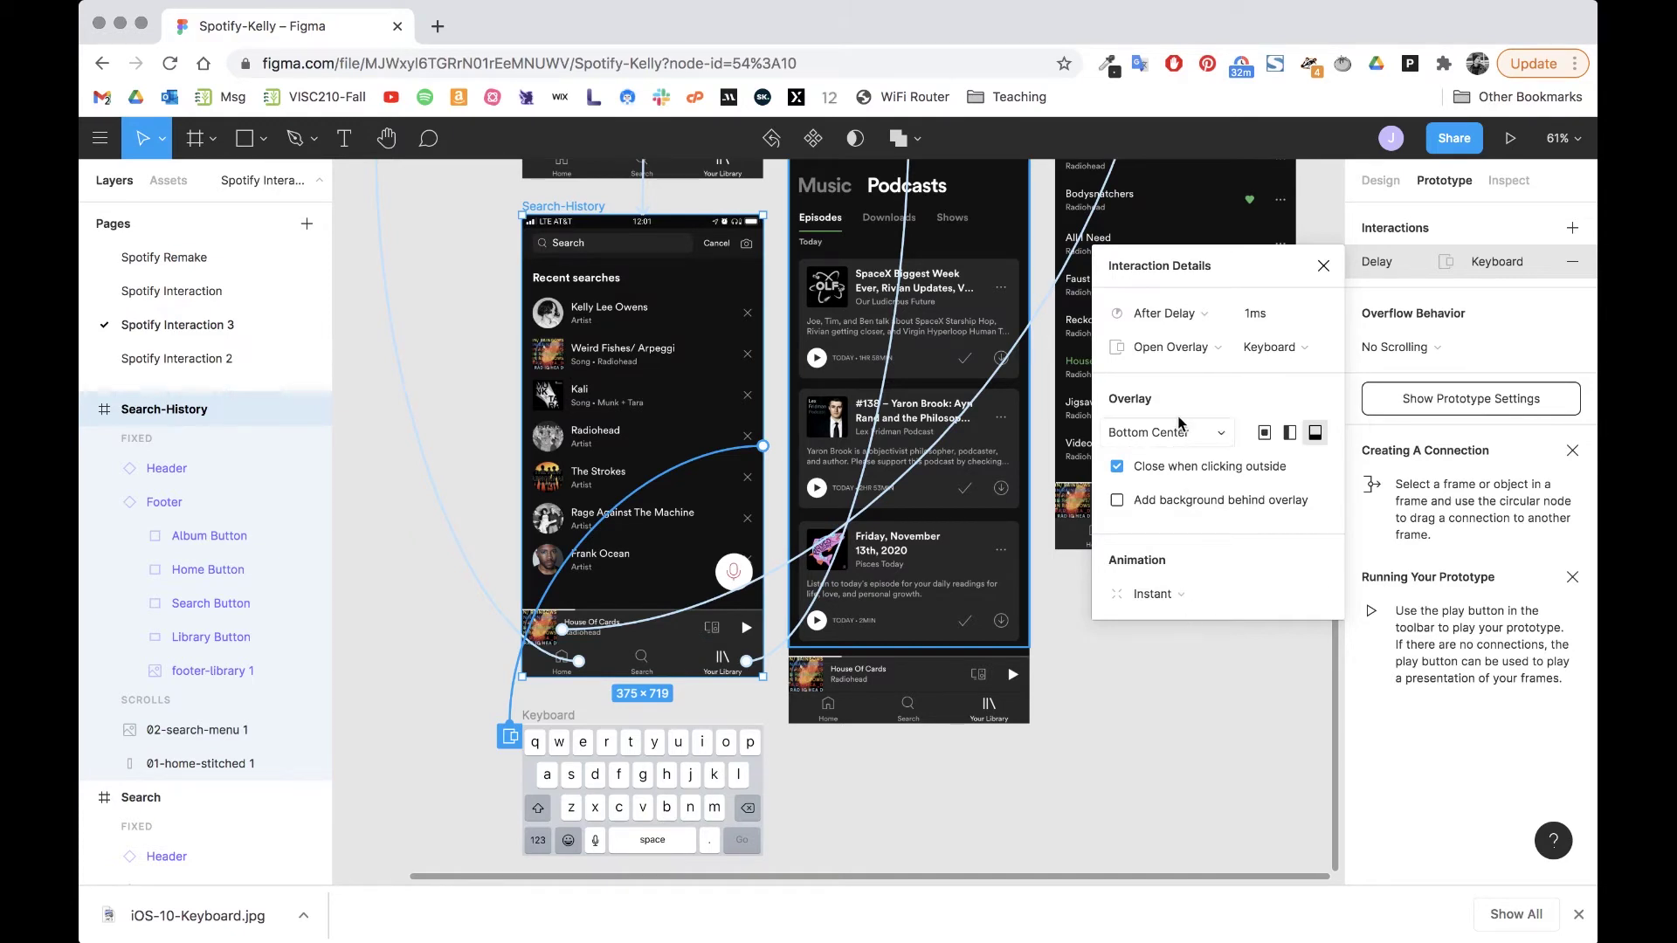
{"action": "left_click", "coordinate": [1151, 601]}
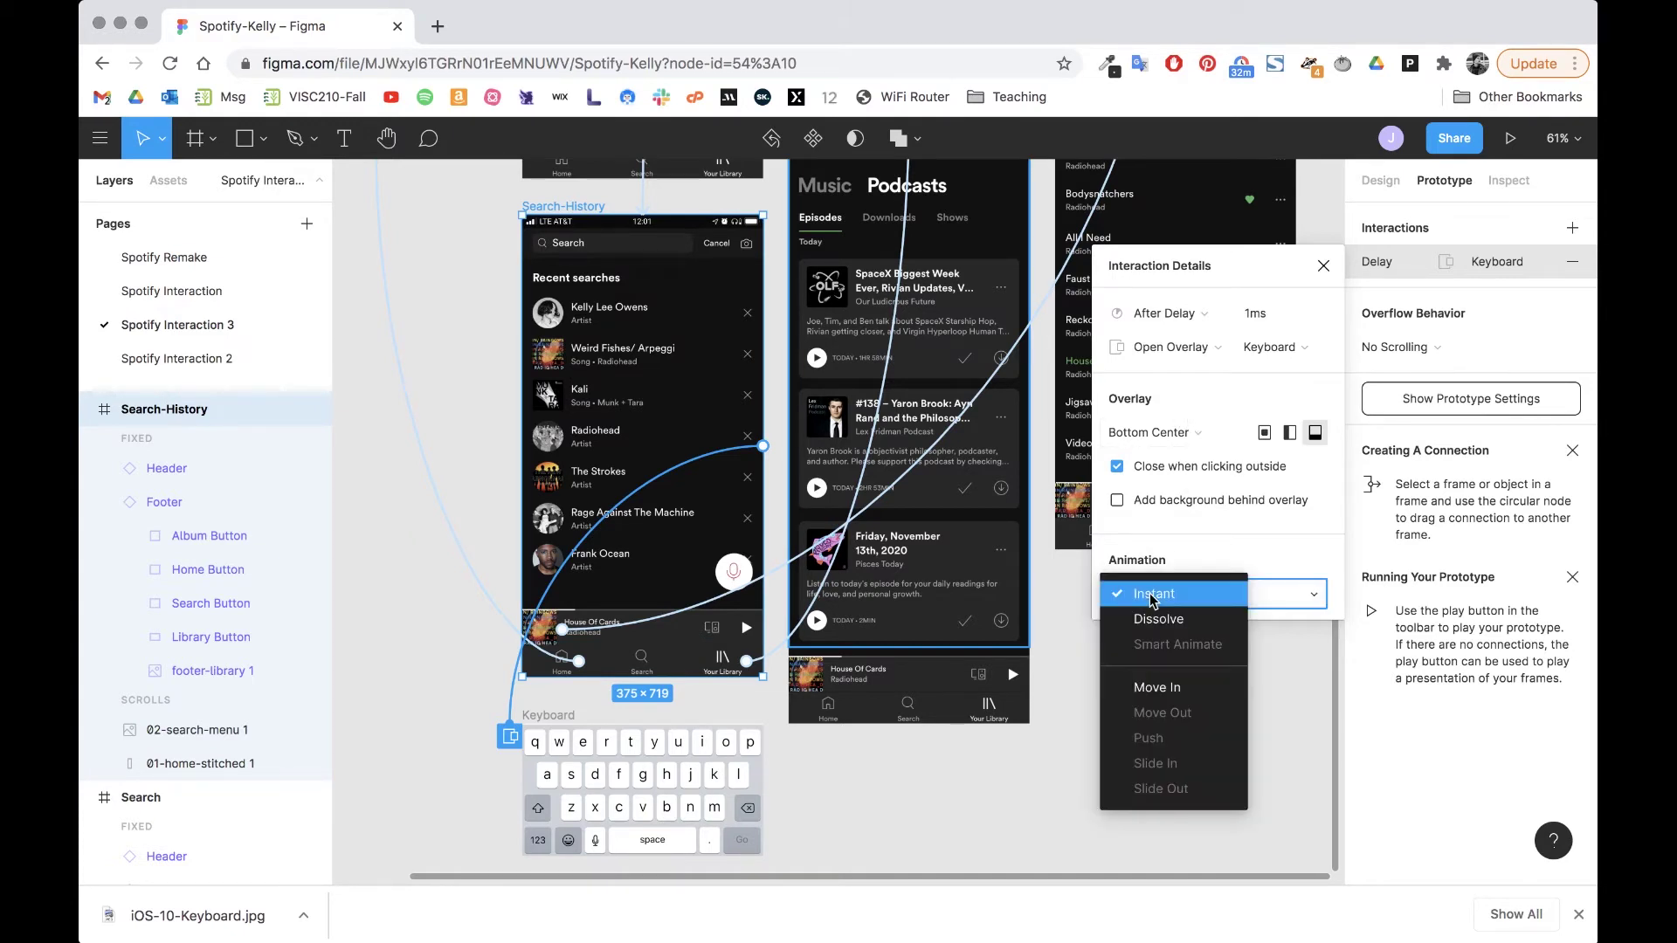
{"action": "left_click", "coordinate": [1181, 691]}
{"action": "left_click", "coordinate": [1315, 595]}
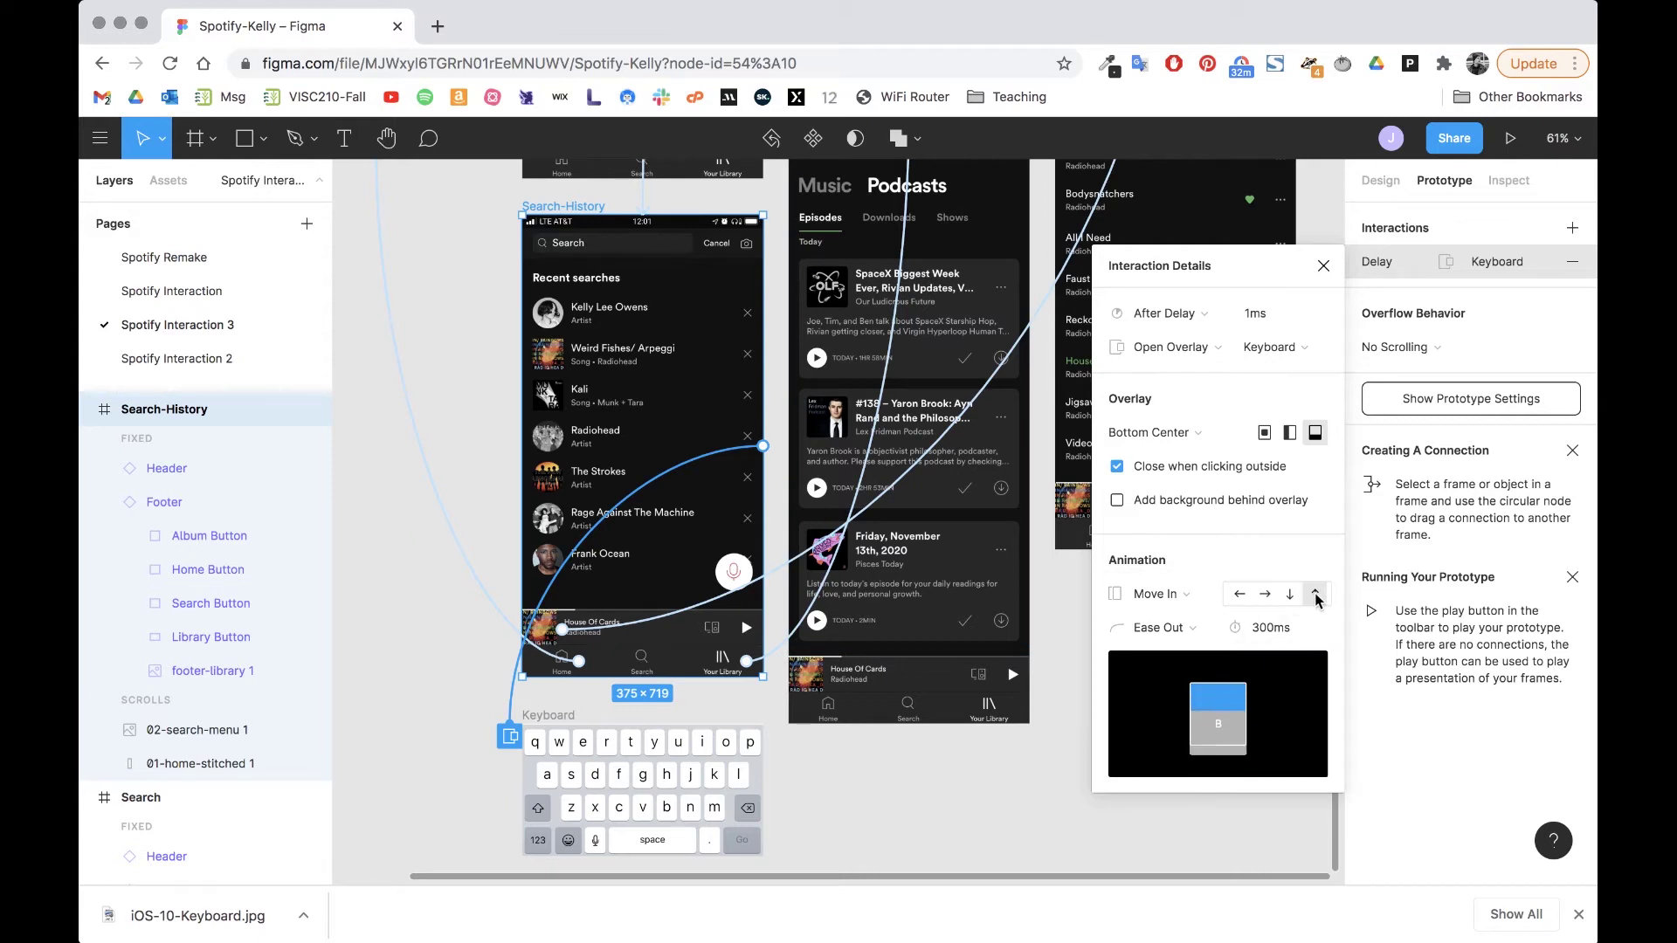
Step: Present the prototype and test opening and dismissing the keyboard overlay on the Search-History screen
{"action": "scroll", "coordinate": [843, 494], "scroll_direction": "up", "scroll_amount": 10}
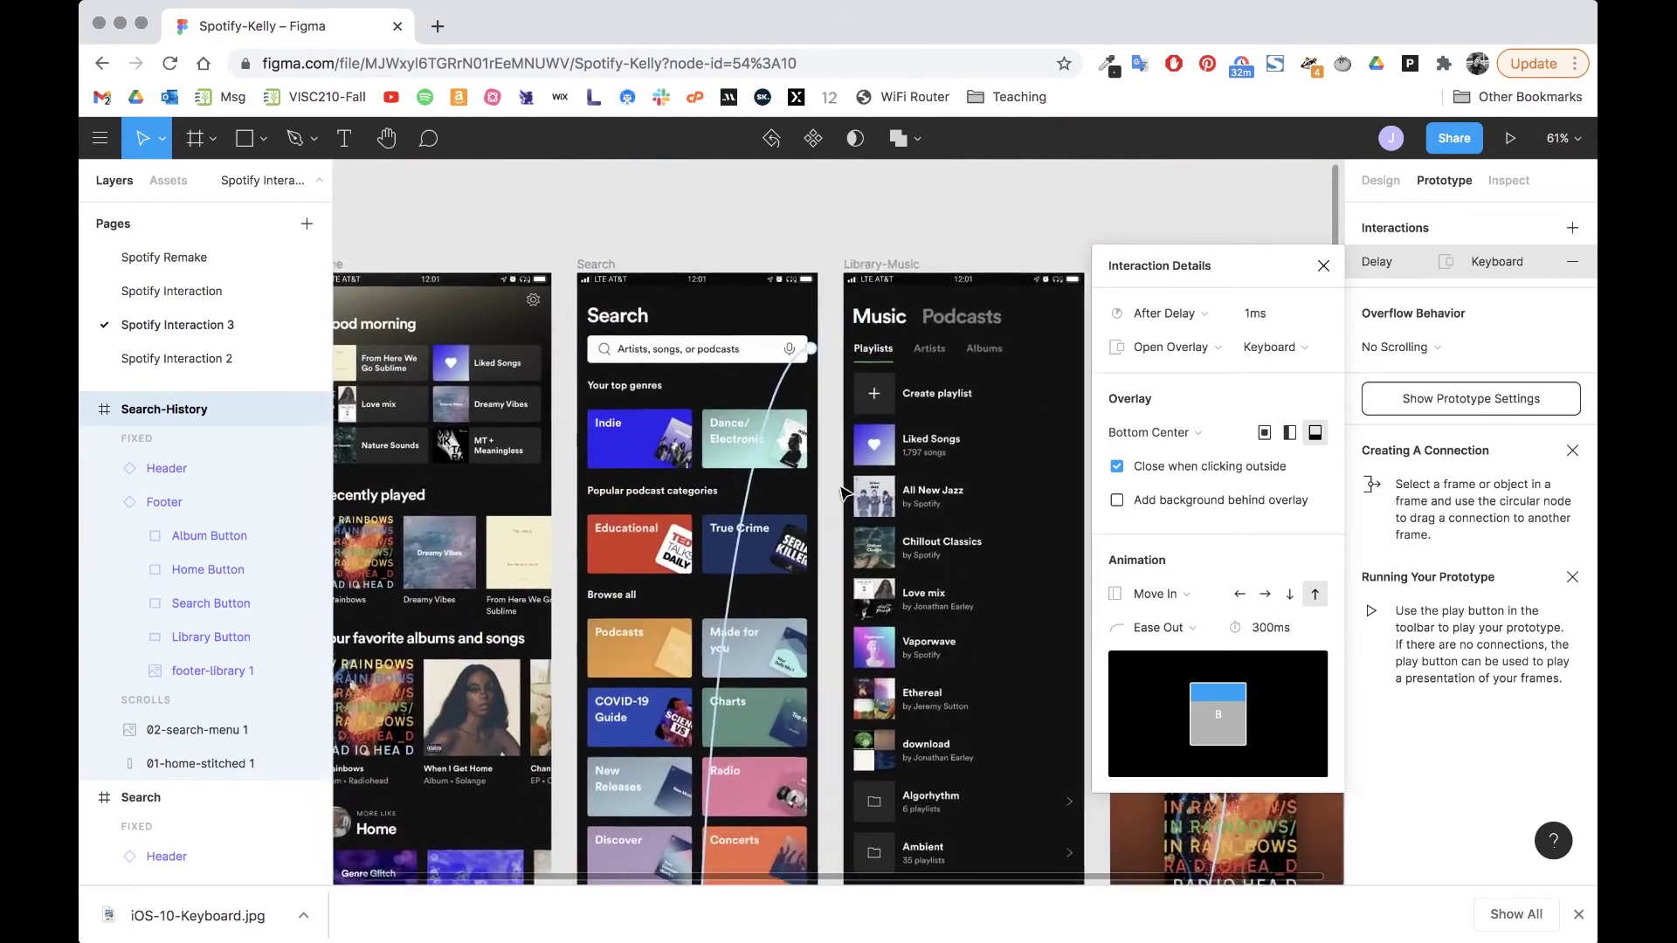
{"action": "left_click", "coordinate": [812, 494]}
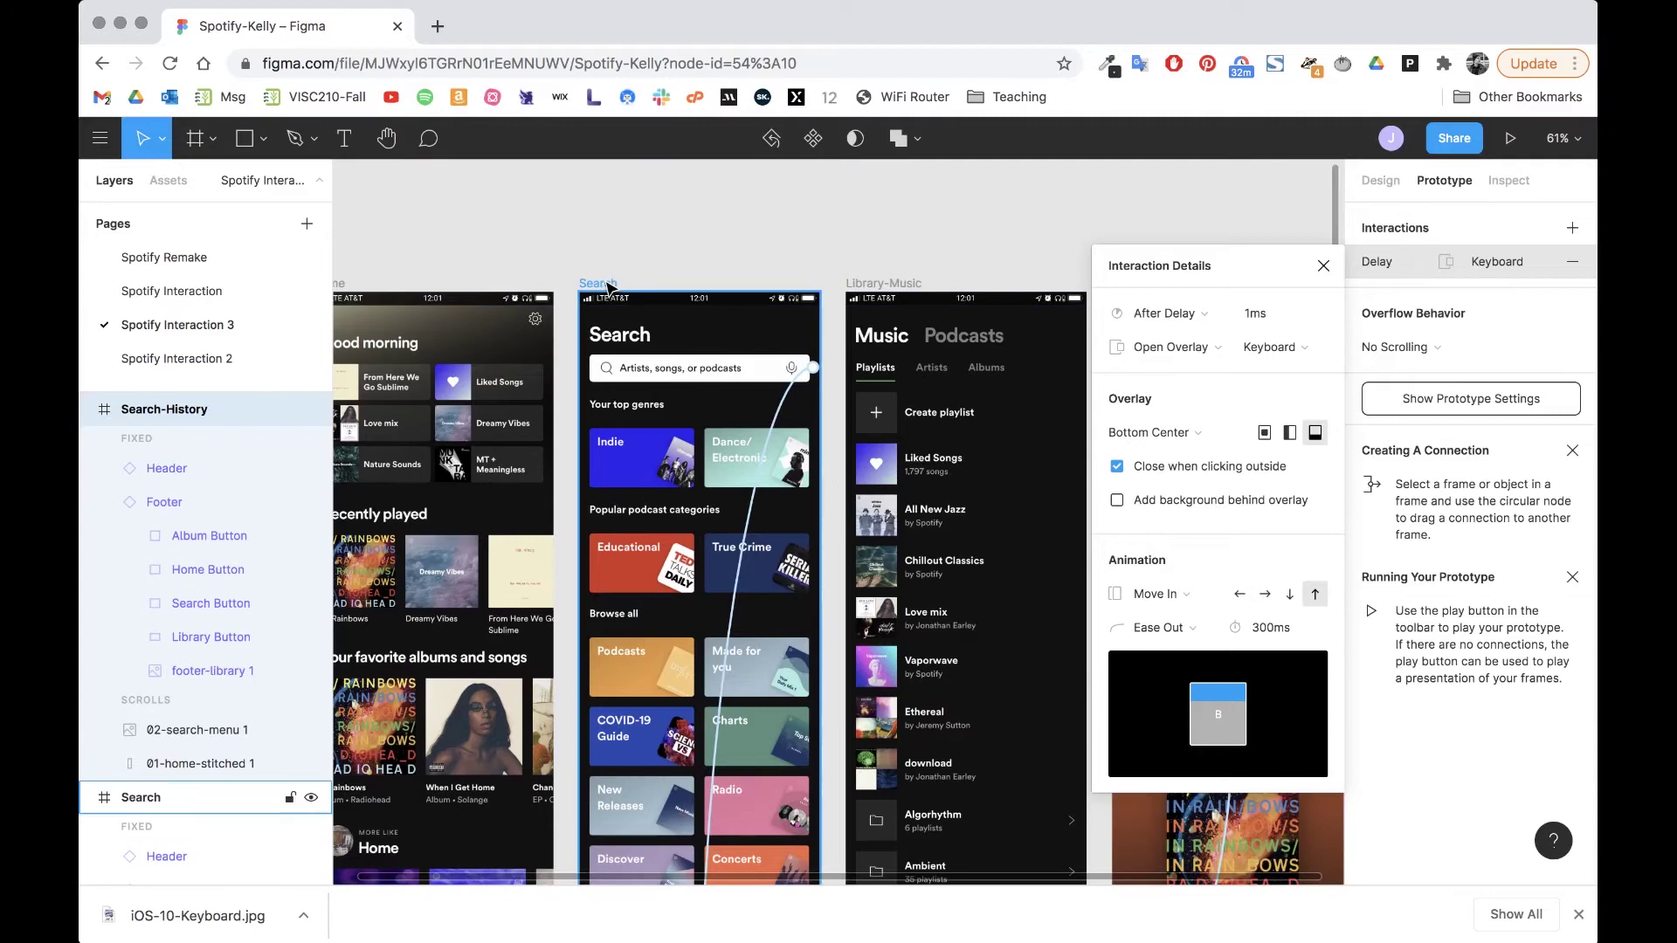
{"action": "left_click", "coordinate": [1510, 139]}
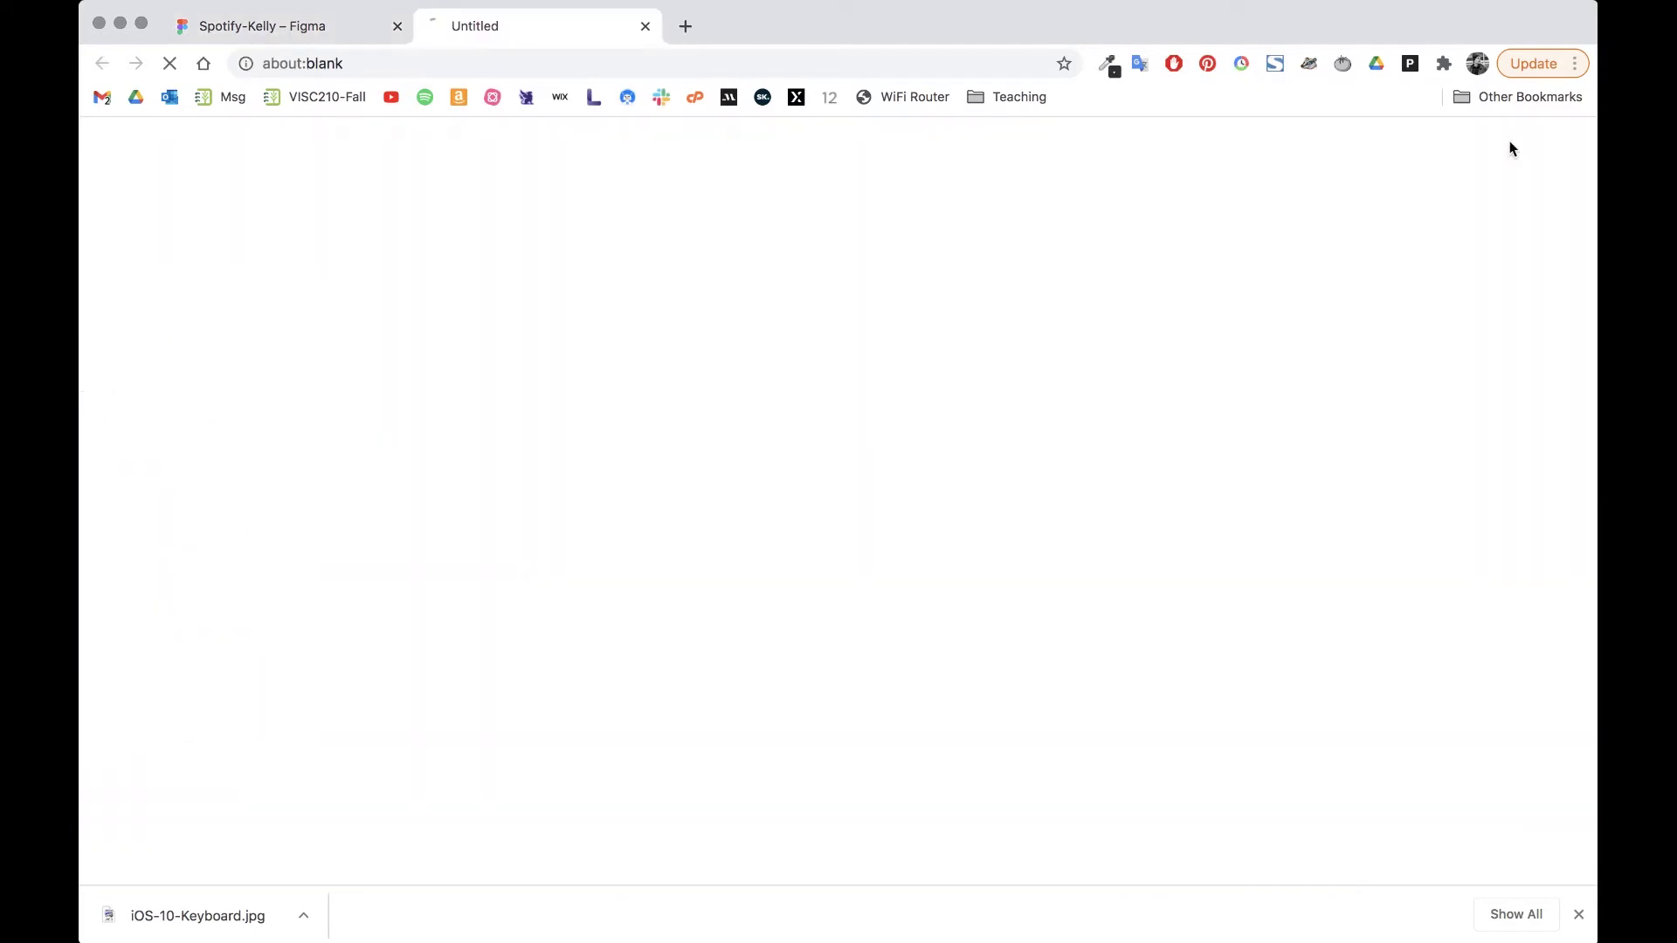
{"action": "left_click", "coordinate": [823, 342]}
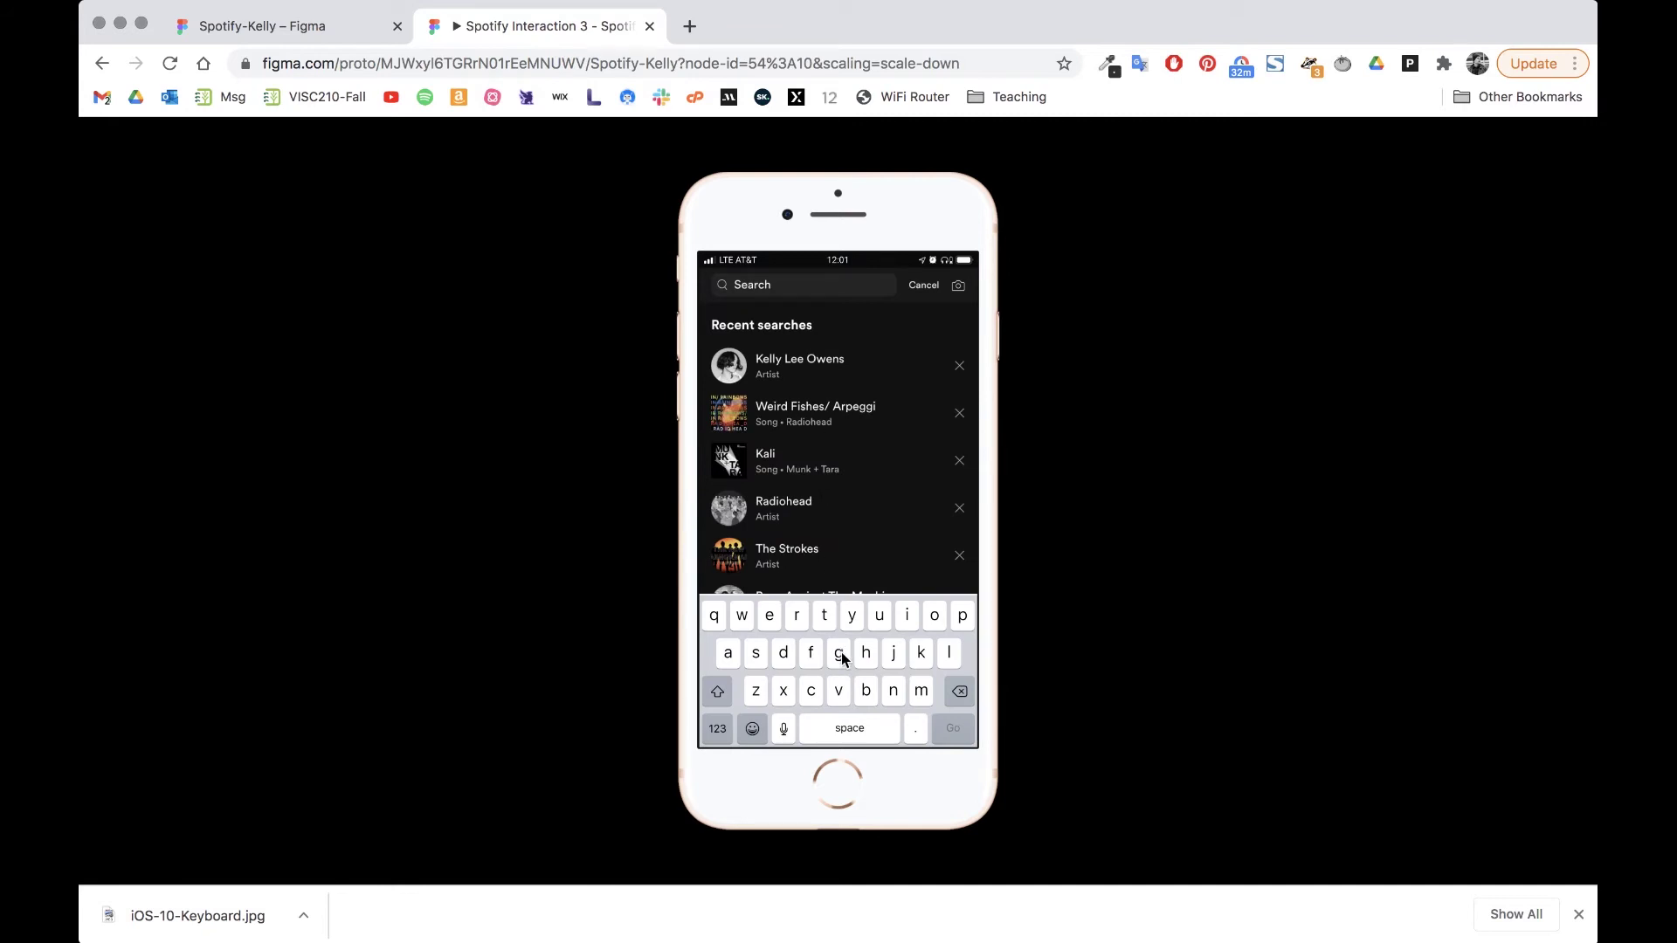
{"action": "left_click", "coordinate": [851, 464]}
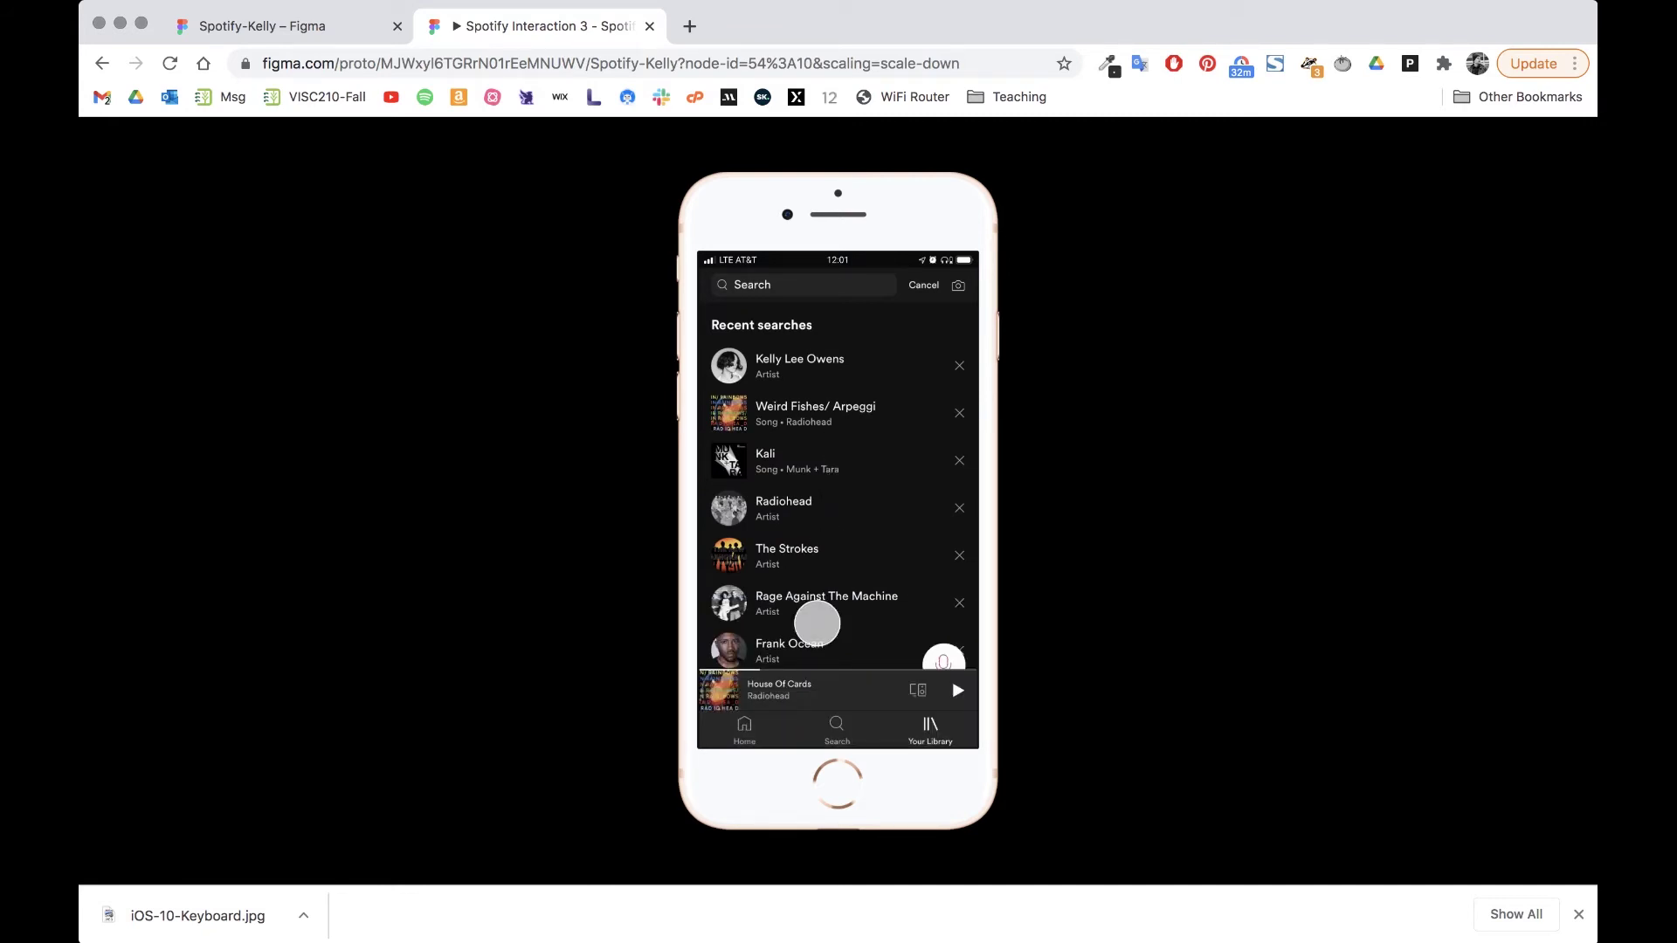
Step: Test the footer's Search, Home and Your Library buttons in the prototype preview, ending on the Search screen
{"action": "left_click", "coordinate": [837, 725]}
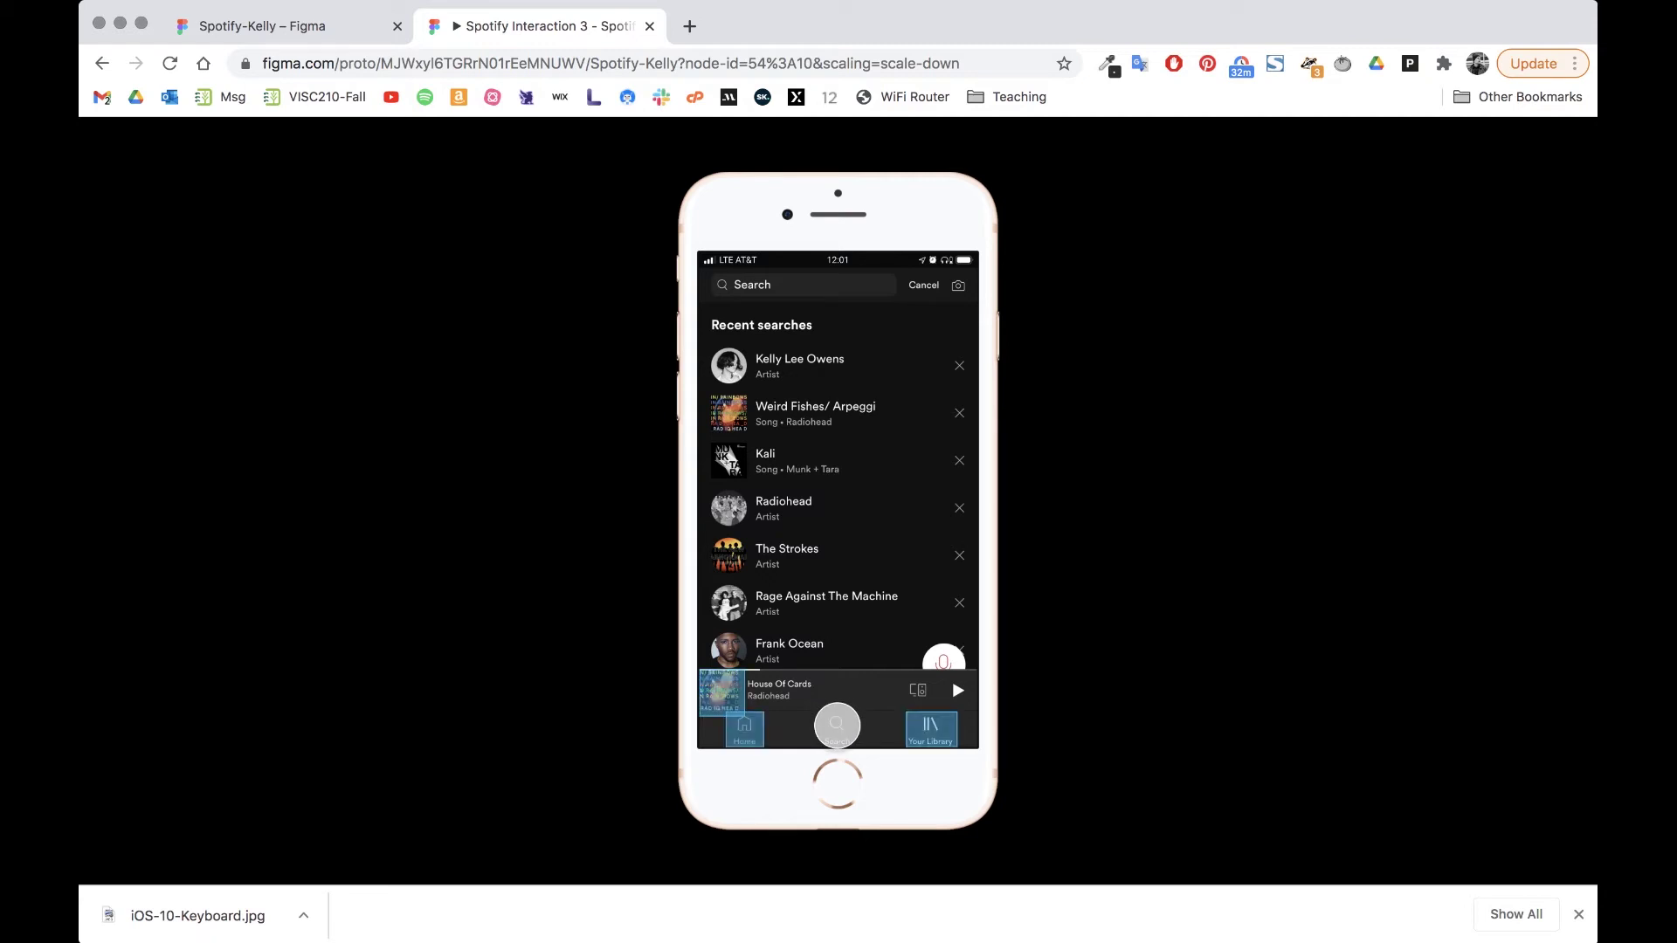
{"action": "left_click", "coordinate": [744, 727]}
{"action": "left_click", "coordinate": [924, 729]}
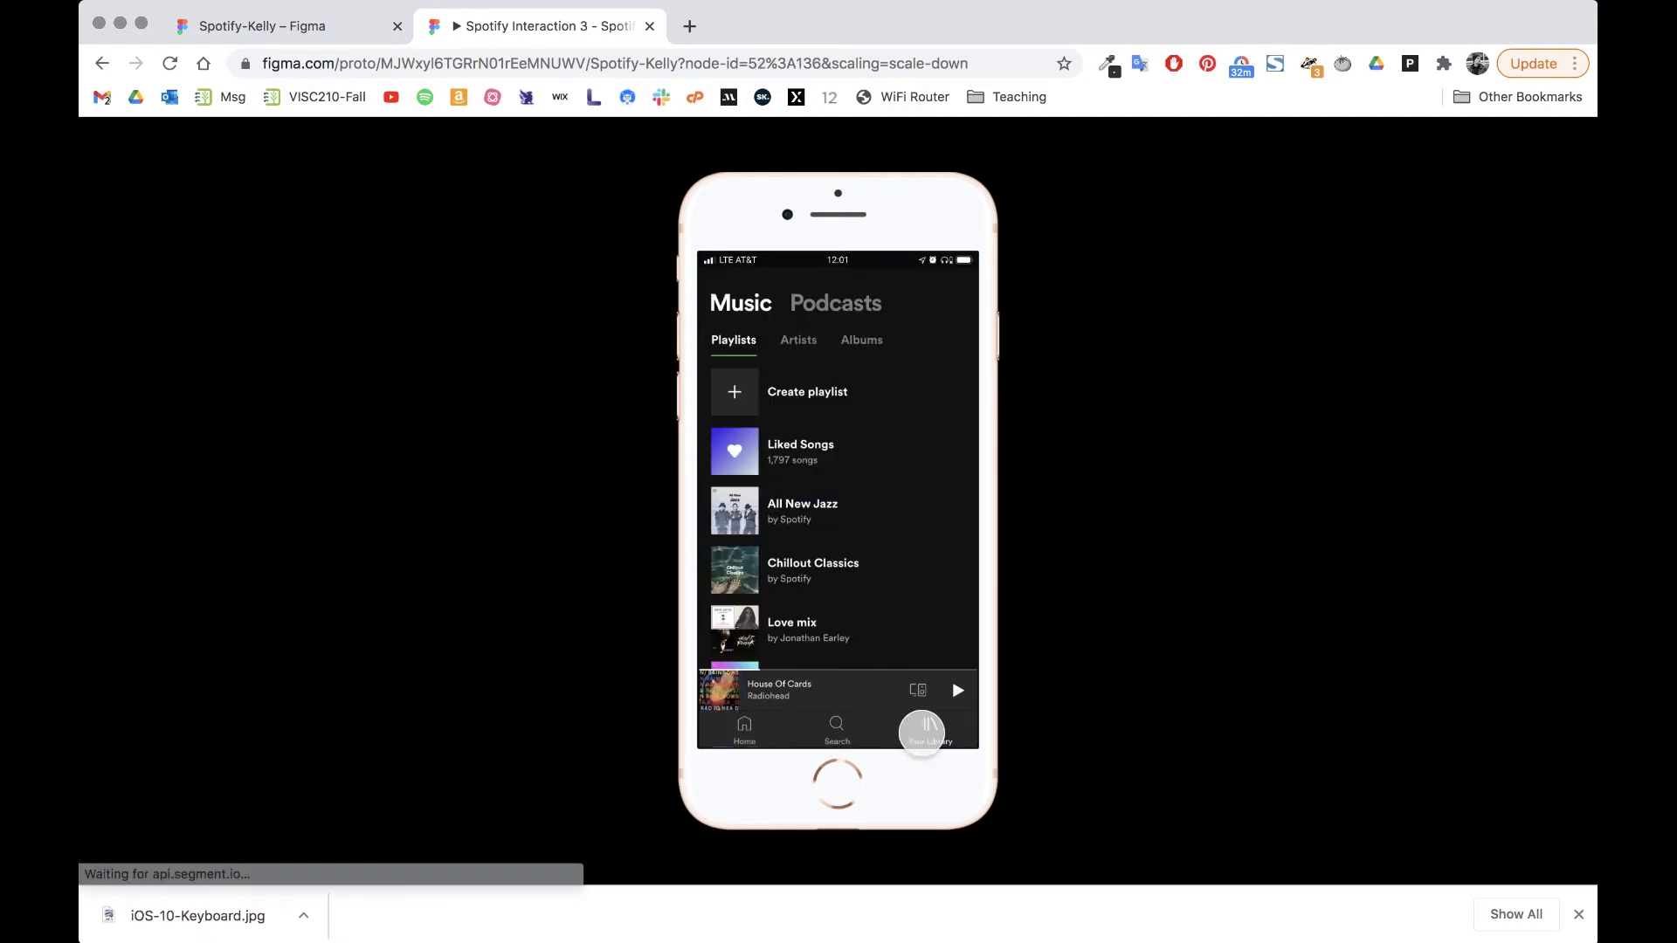
{"action": "left_click", "coordinate": [841, 730]}
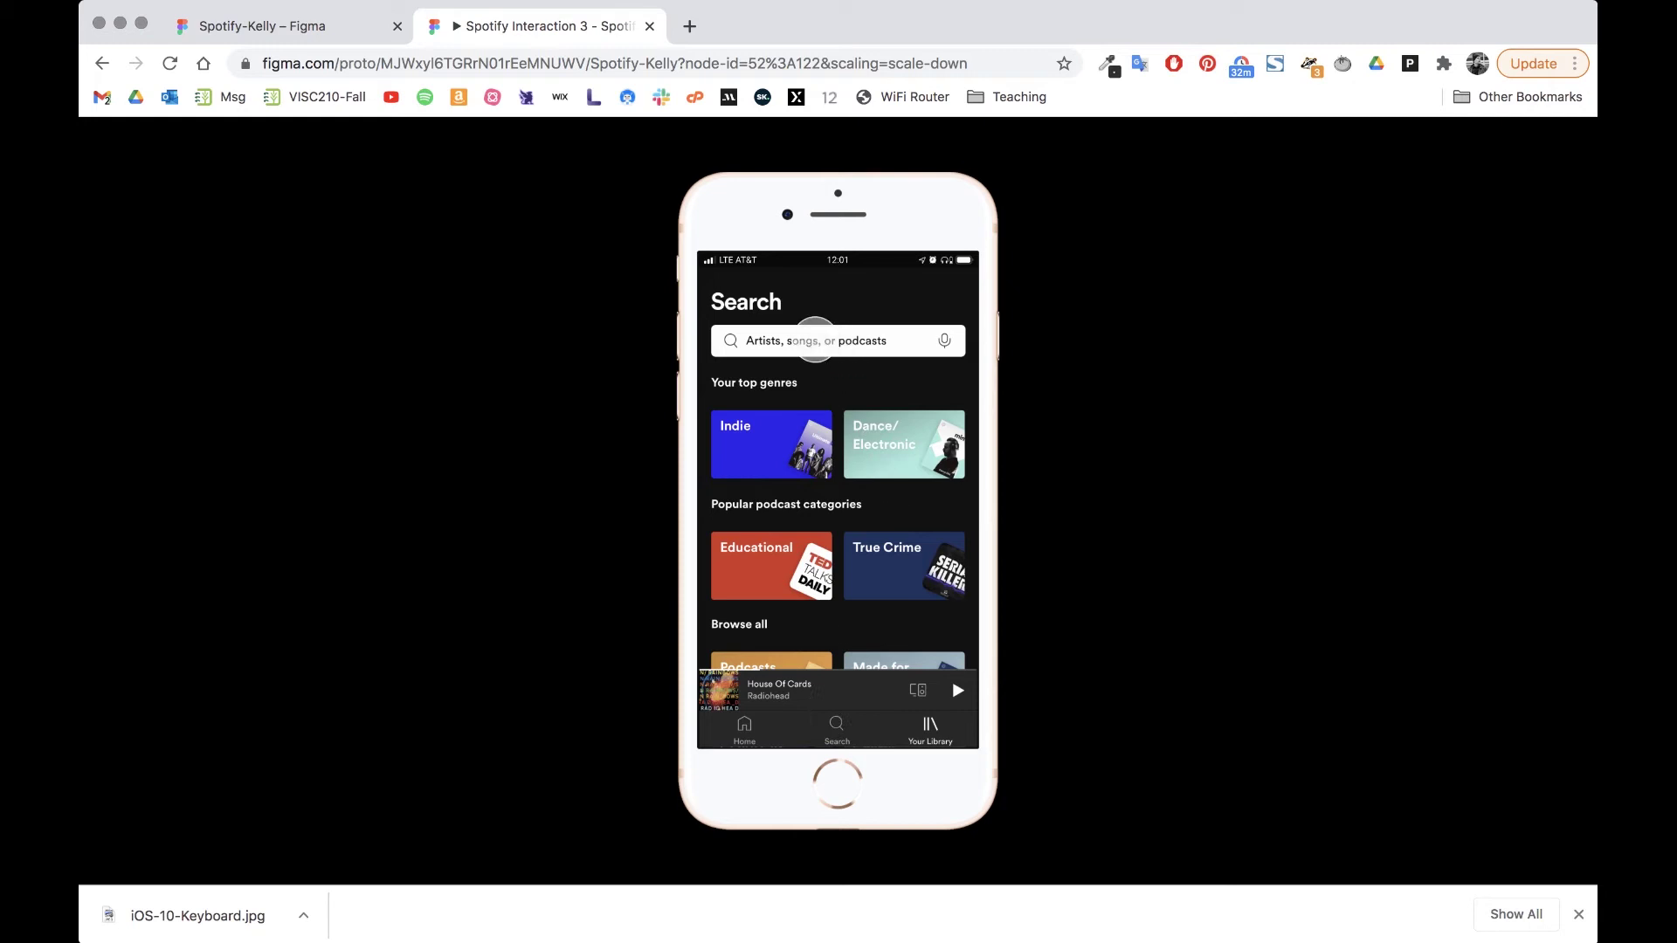
Step: Test the search bar link, keyboard dismissal and footer album cover link in the preview, and return to the design file
{"action": "left_click", "coordinate": [815, 341]}
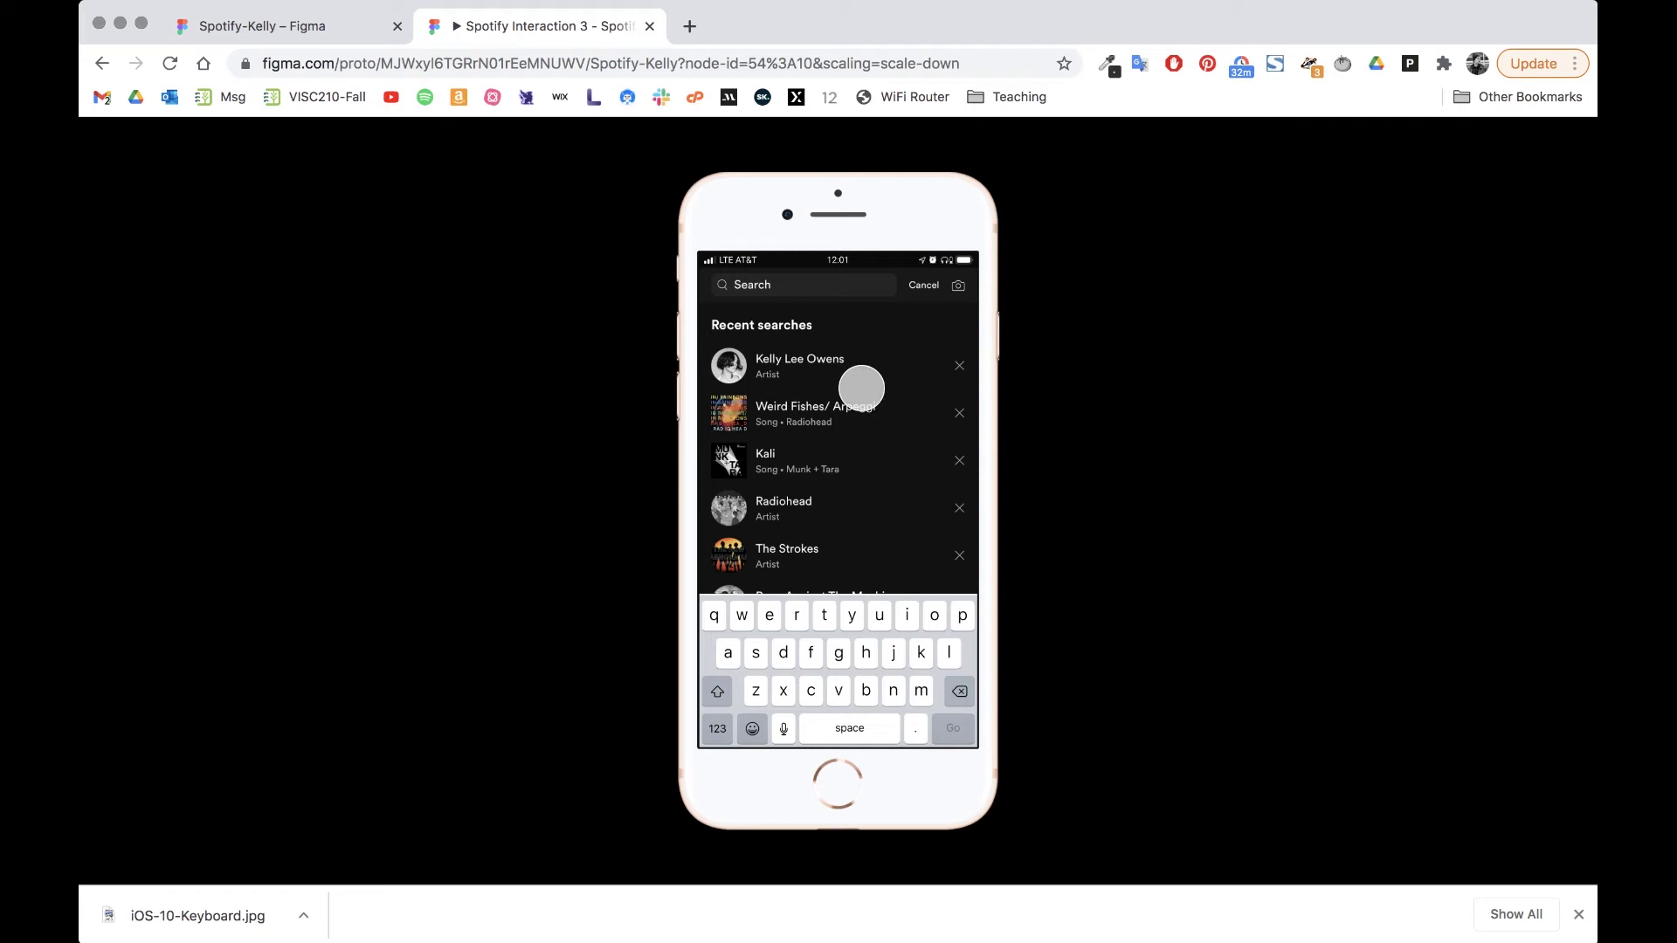
{"action": "left_click", "coordinate": [841, 572]}
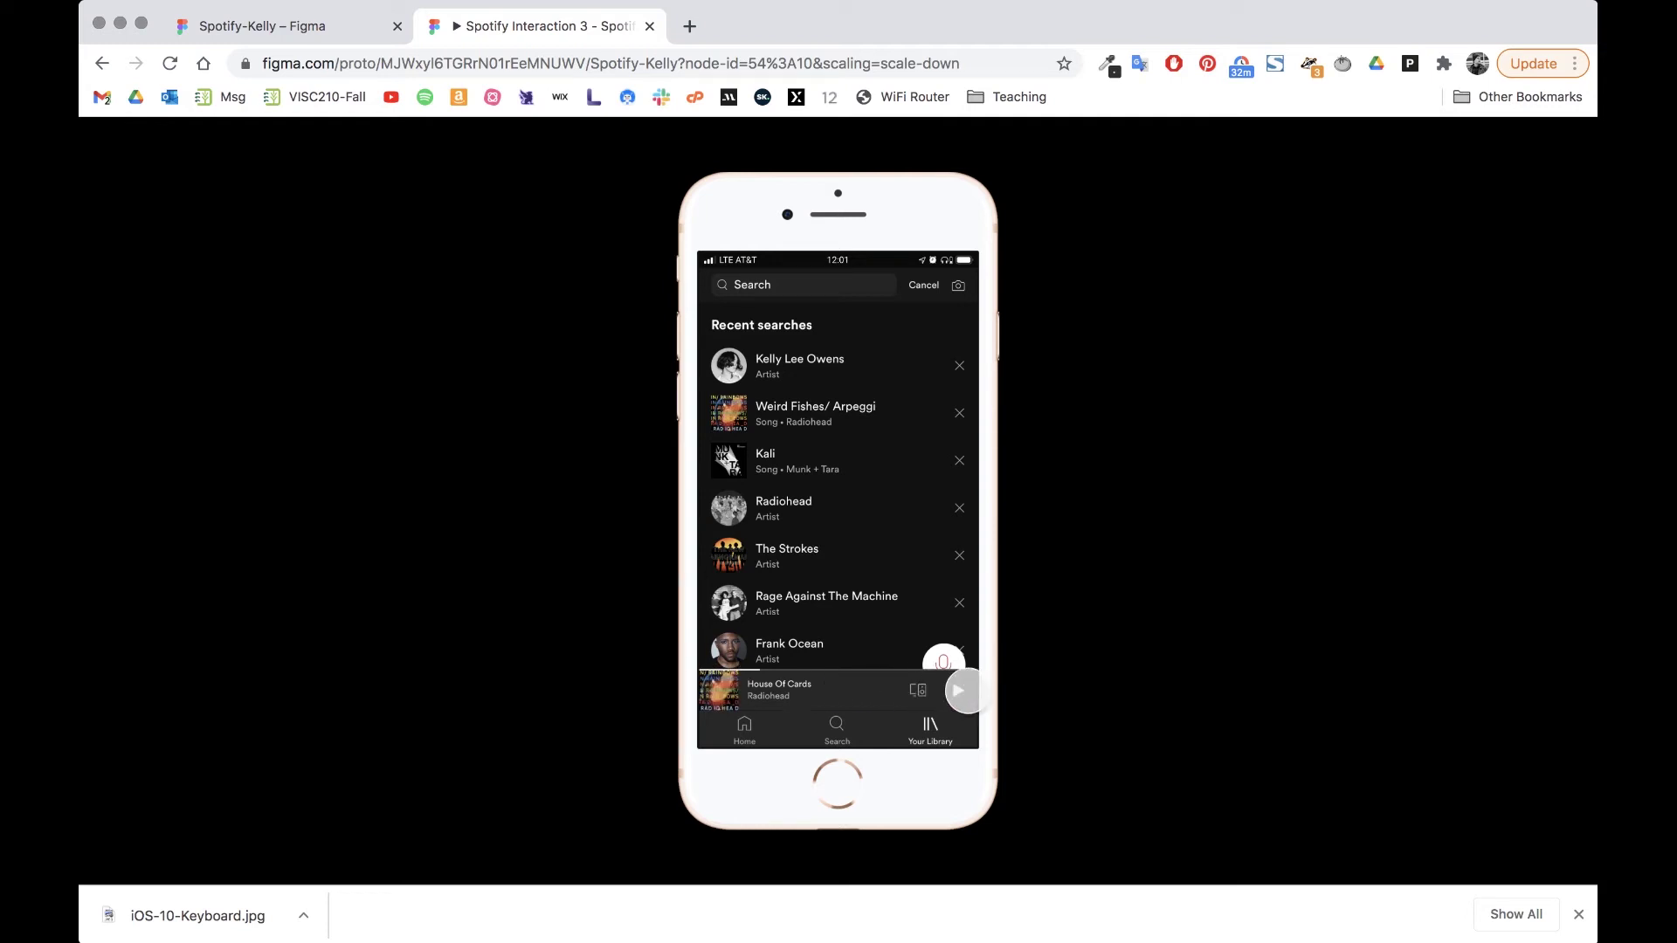
{"action": "left_click", "coordinate": [716, 690]}
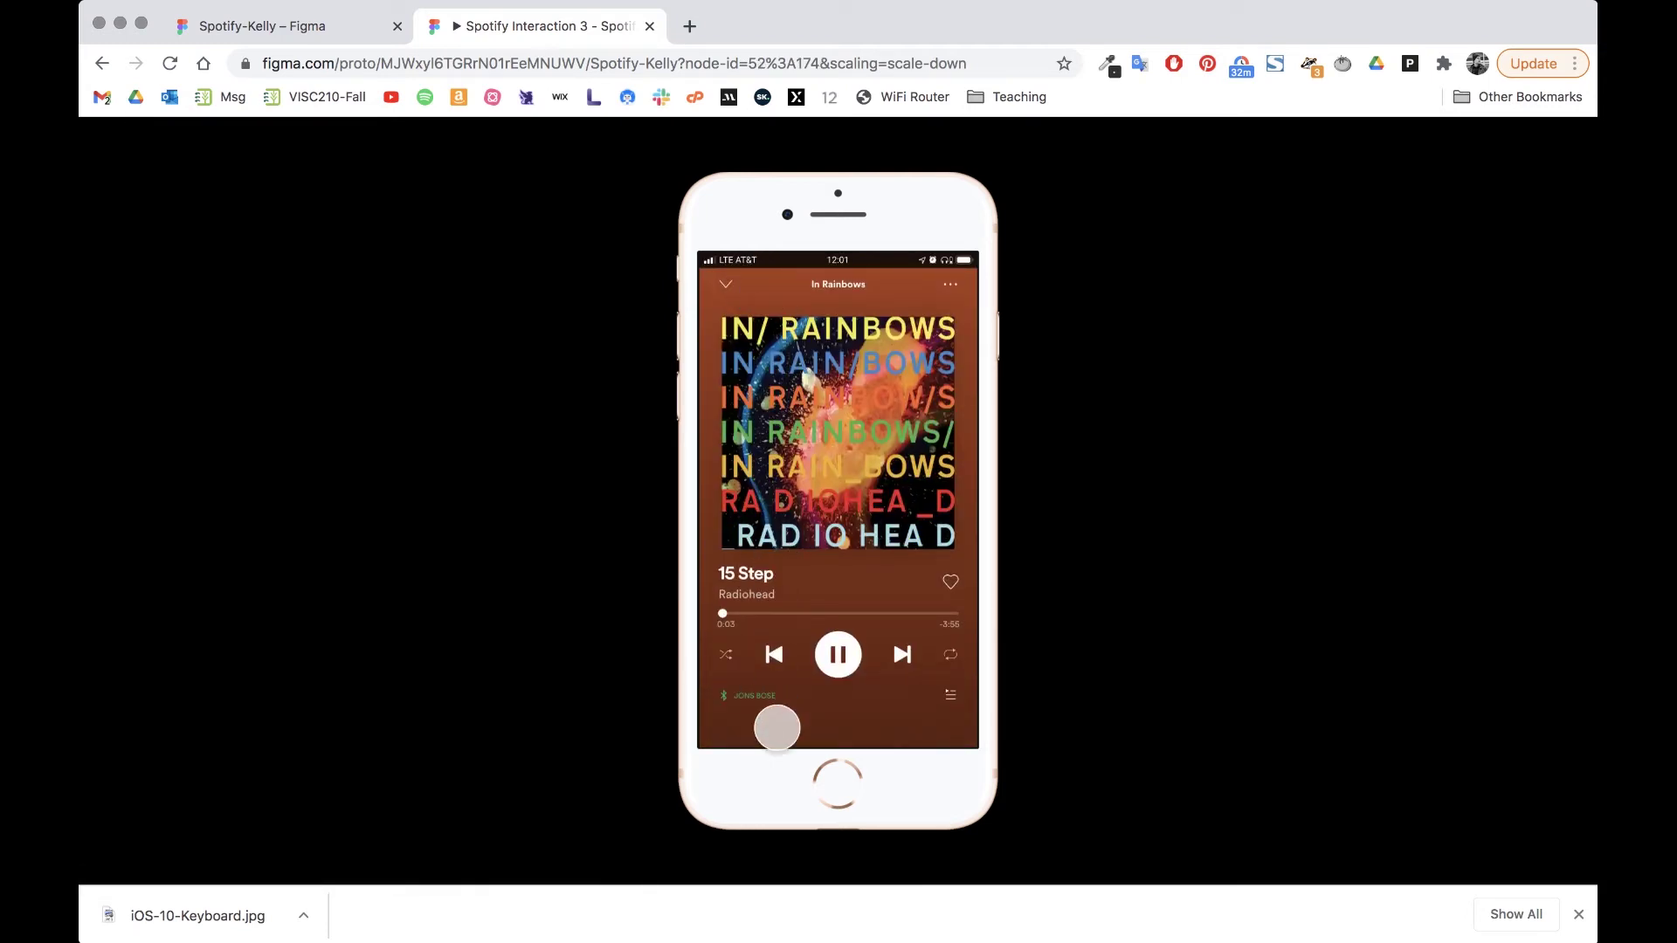
{"action": "left_click", "coordinate": [319, 26]}
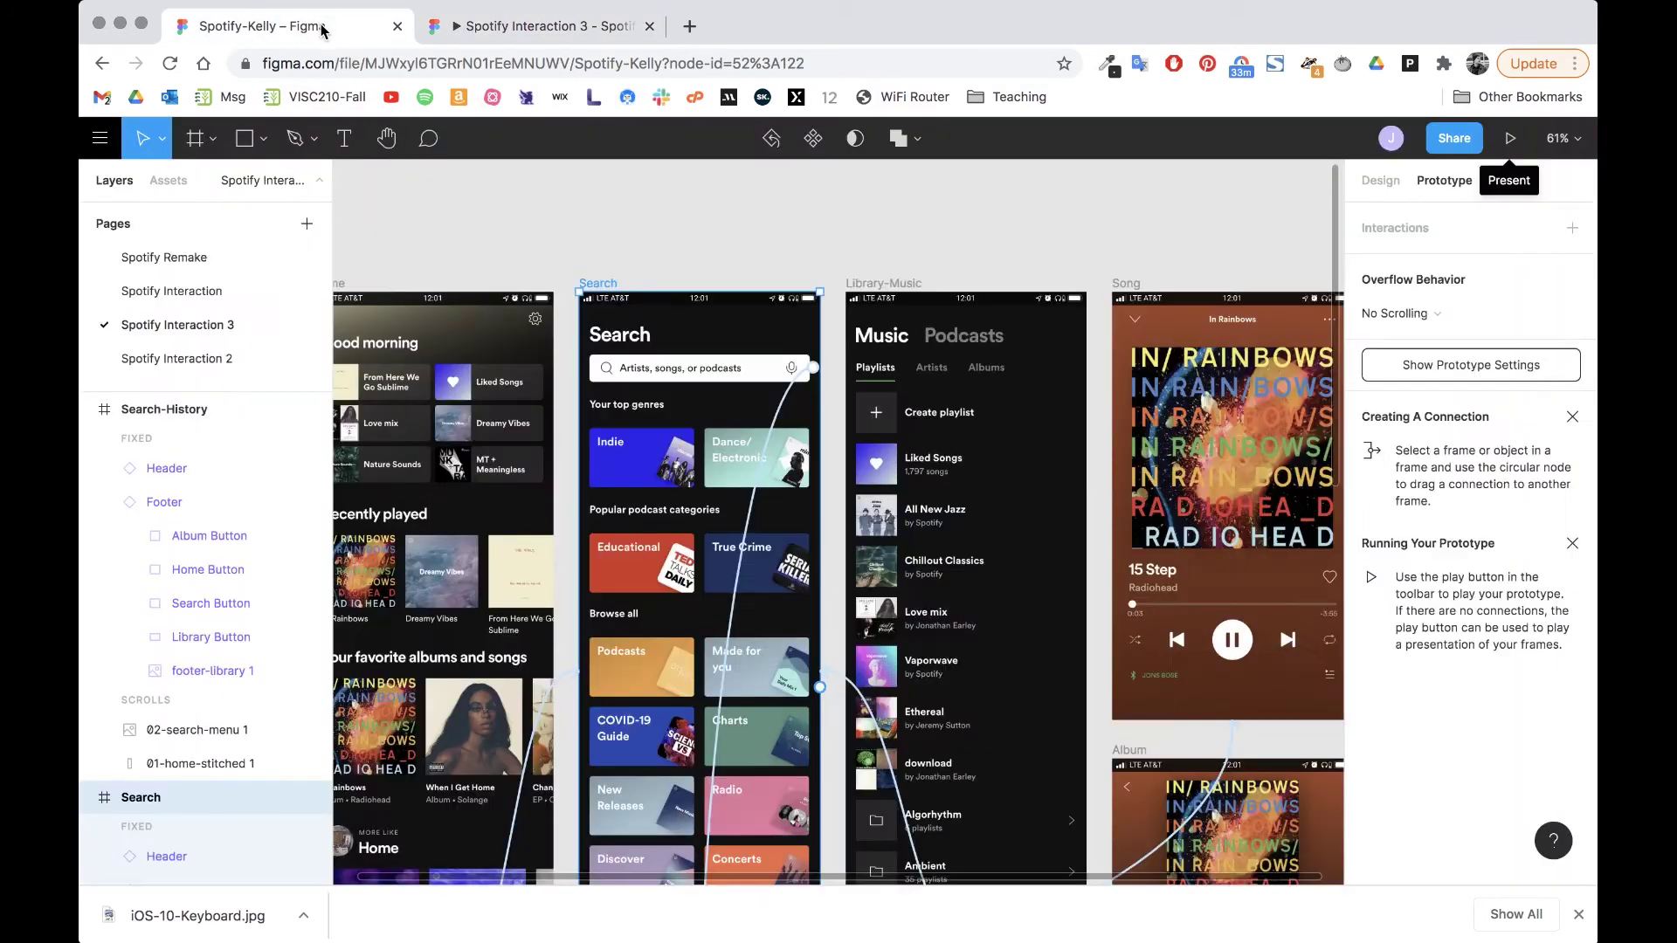
Step: Link the Search button in the Search-History frame's footer to the Search frame
{"action": "scroll", "coordinate": [655, 541], "scroll_direction": "down", "scroll_amount": 10}
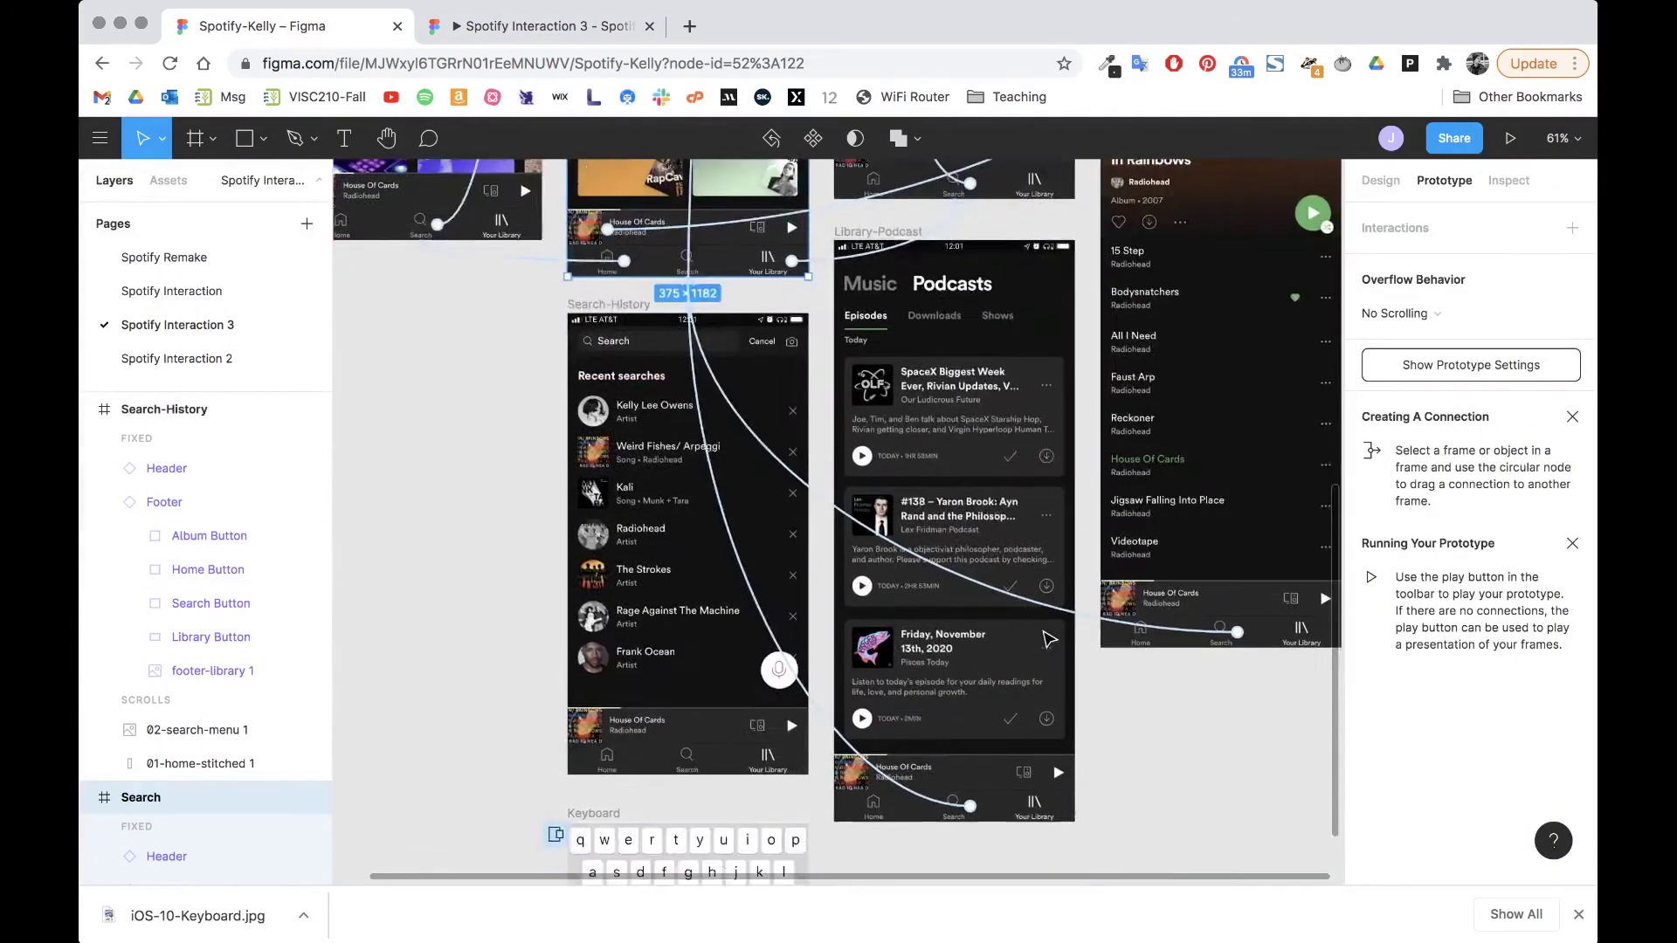
{"action": "left_click", "coordinate": [674, 604]}
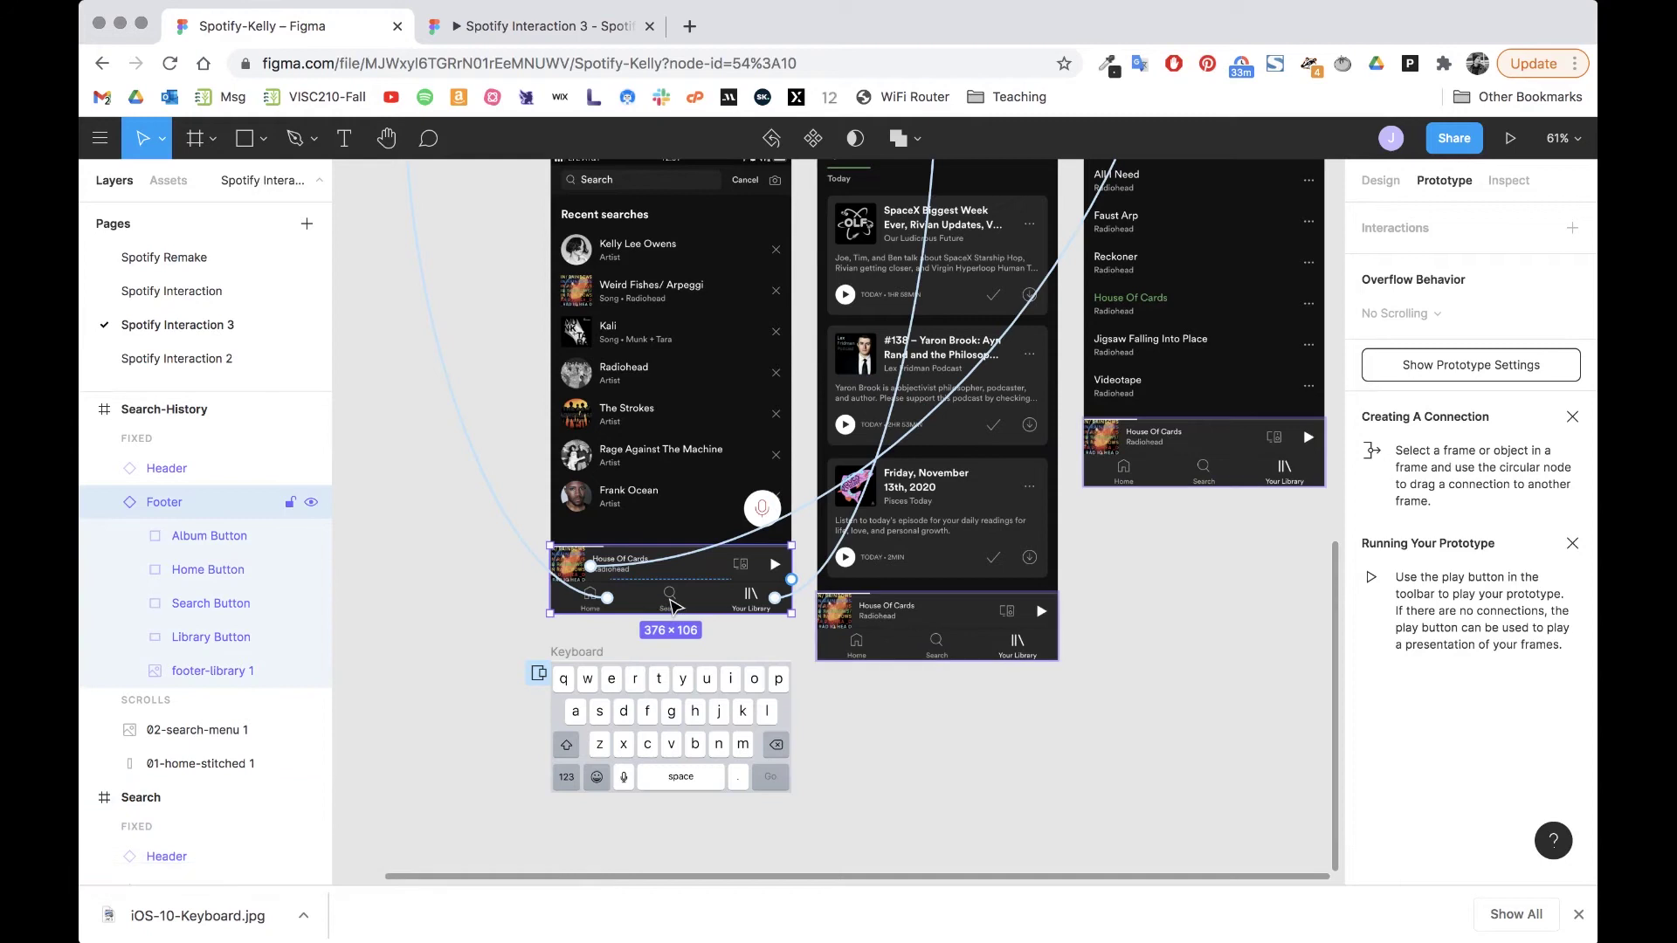
{"action": "double_click", "coordinate": [679, 609]}
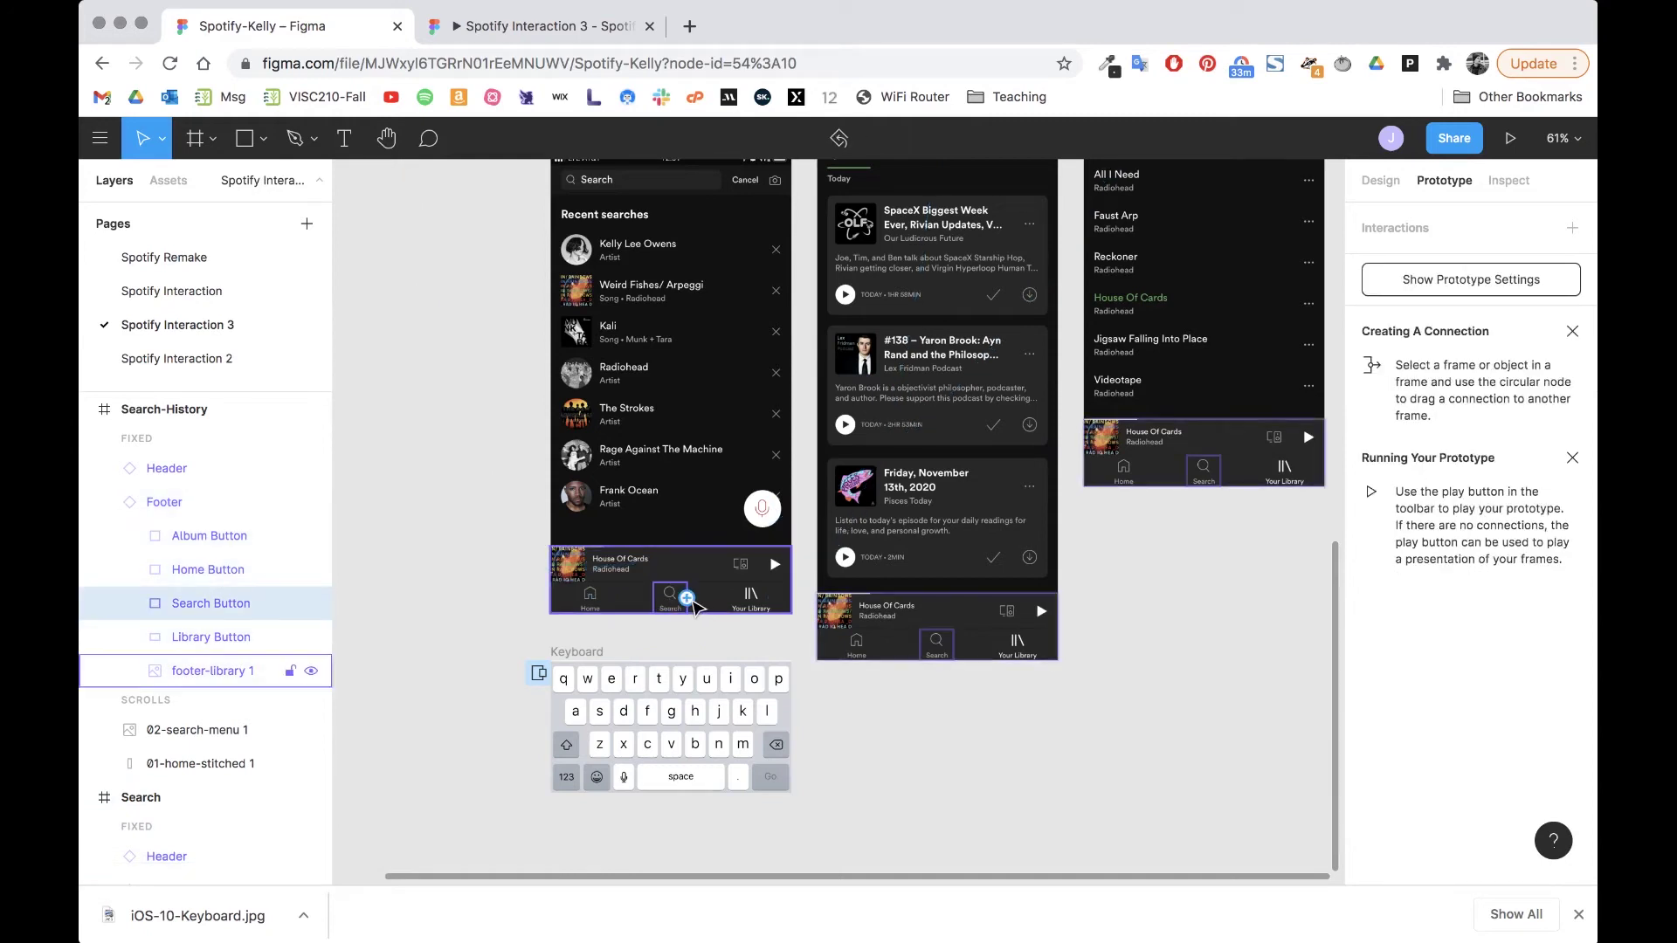
{"action": "left_click_drag", "start_coordinate": [687, 598], "coordinate": [702, 220]}
{"action": "scroll", "coordinate": [712, 315], "scroll_direction": "up", "scroll_amount": 4}
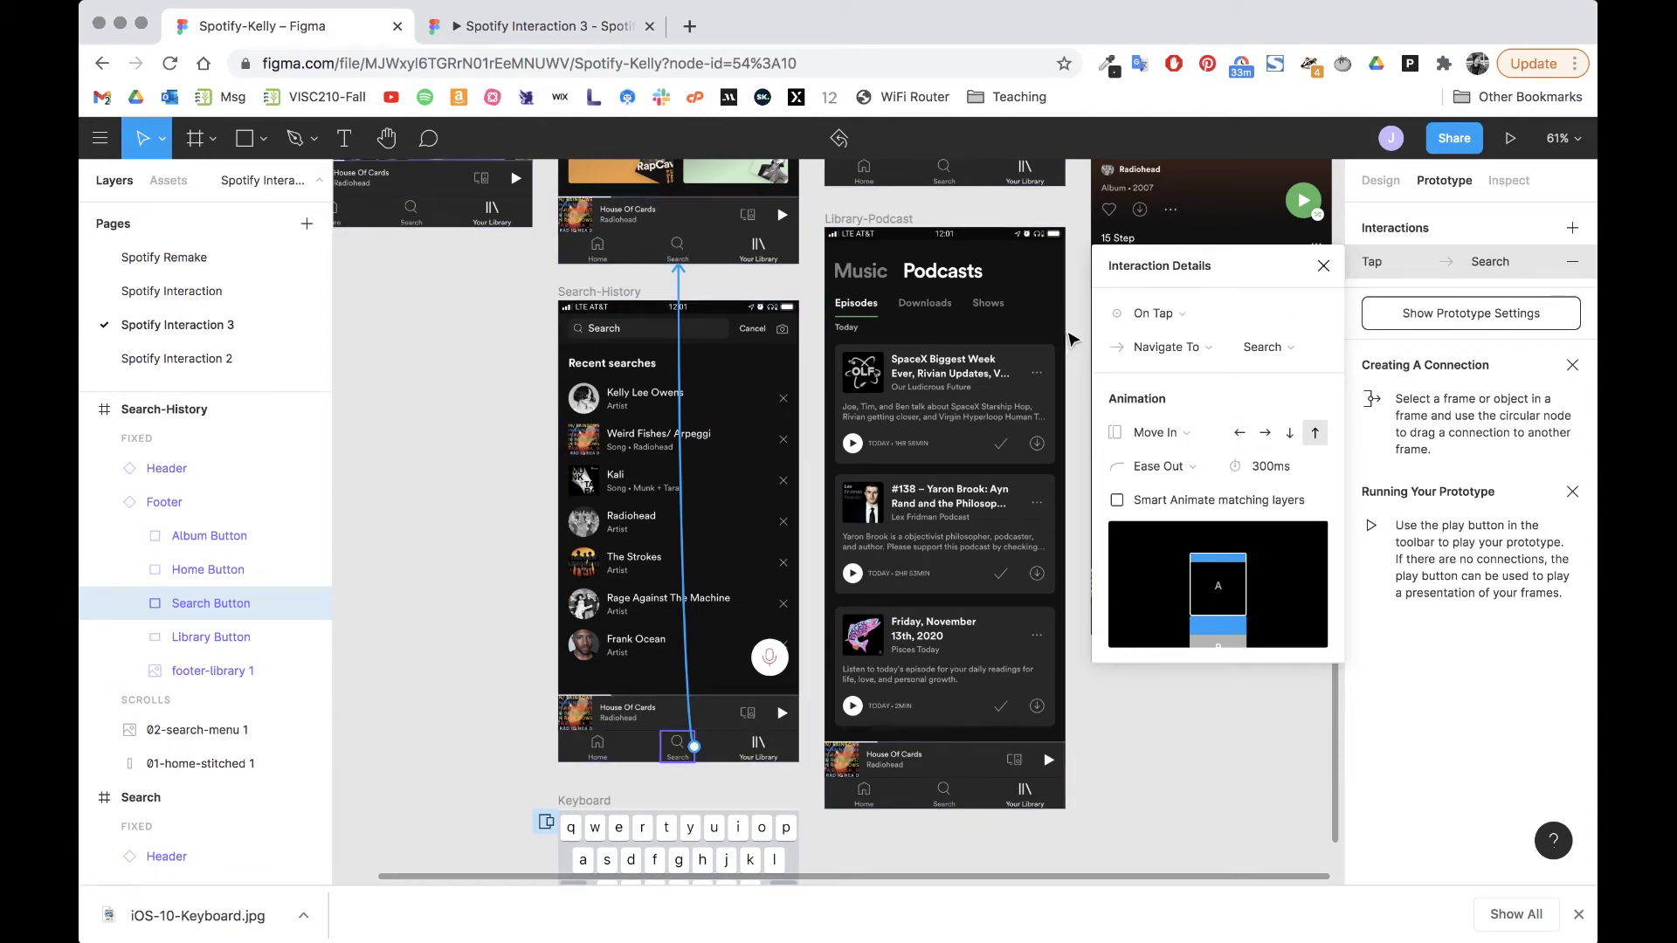
Step: Set the animation of the footer Search button's link to Dissolve
{"action": "left_click", "coordinate": [1171, 434]}
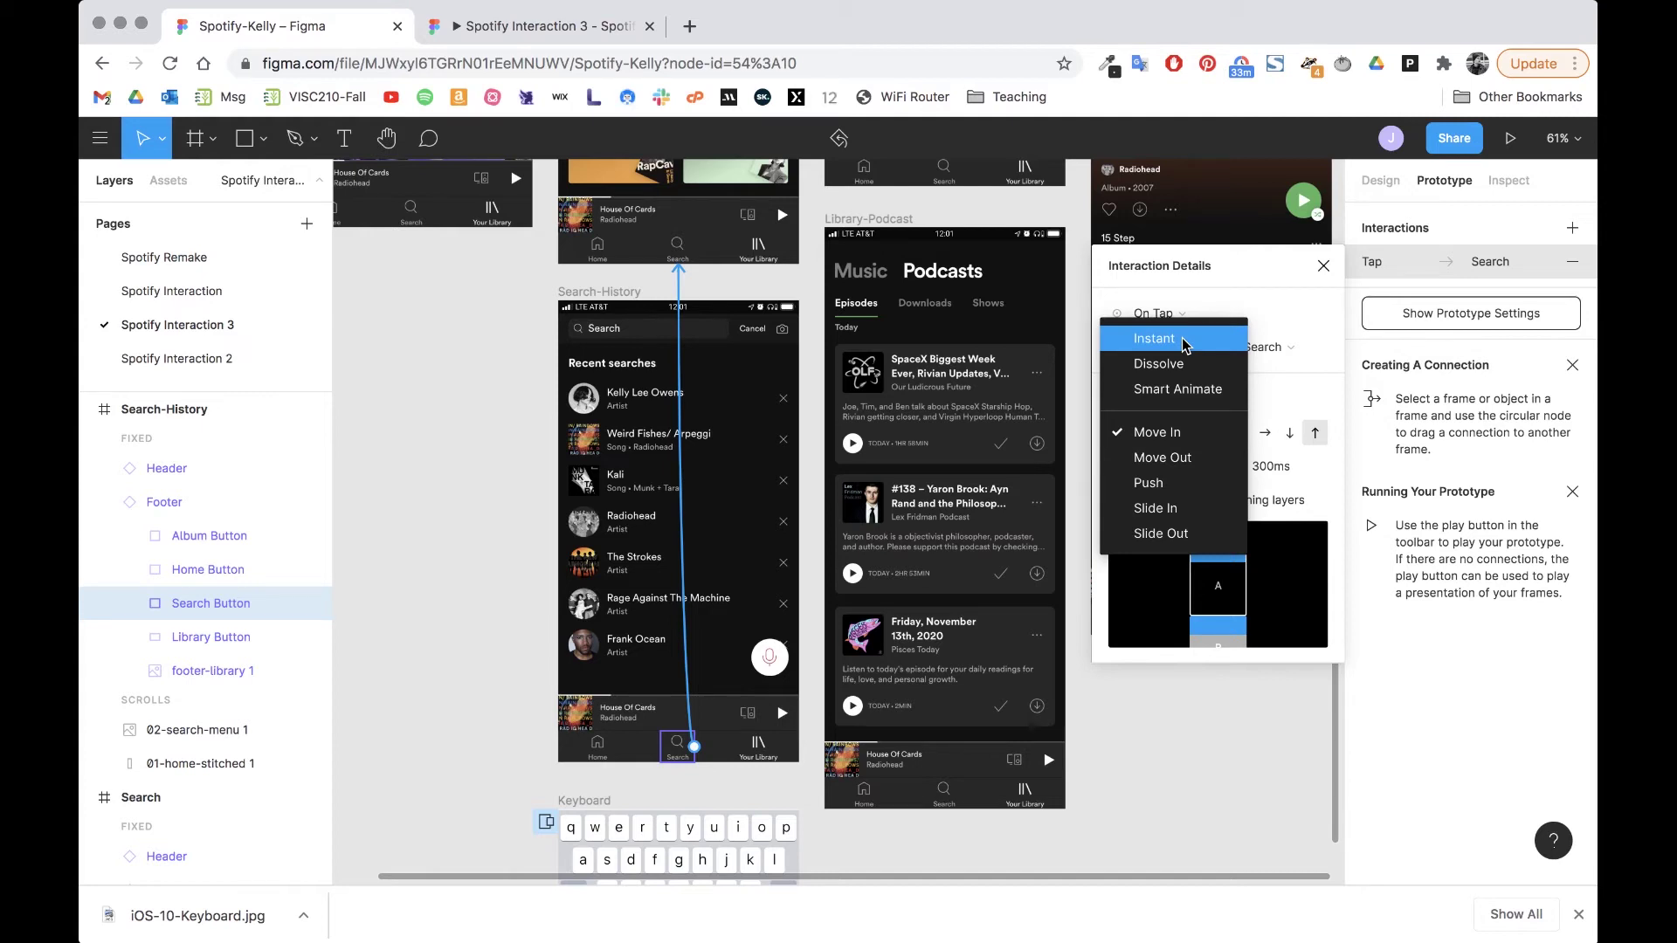
{"action": "left_click", "coordinate": [1183, 341]}
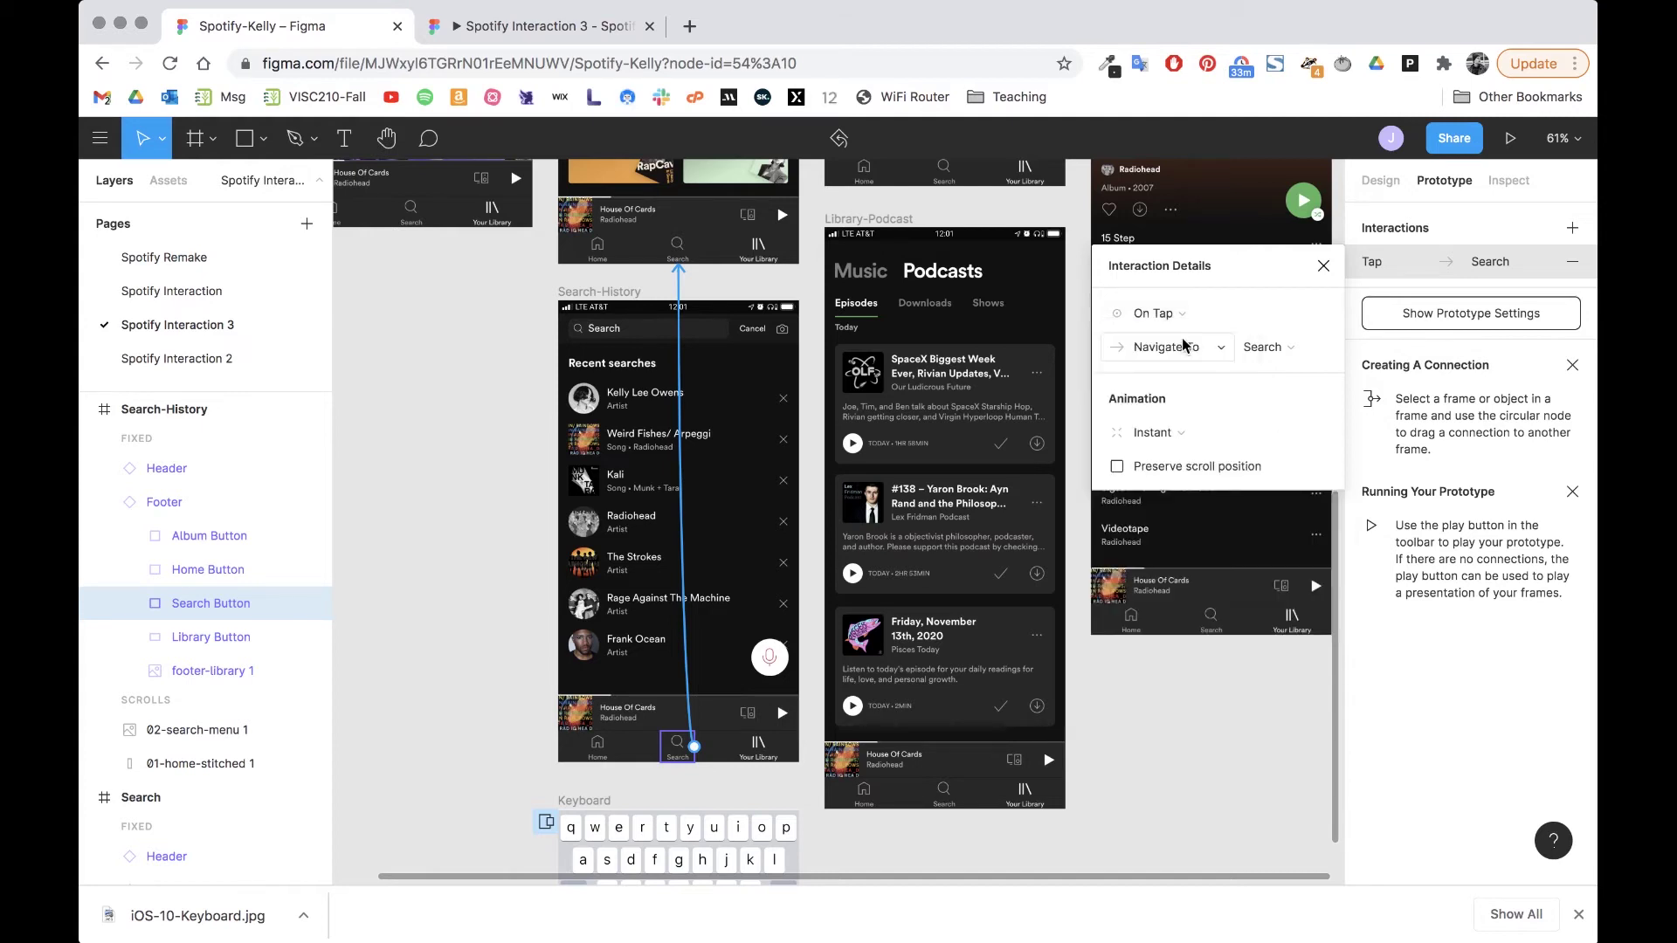
{"action": "left_click", "coordinate": [1179, 347]}
{"action": "left_click", "coordinate": [1213, 350]}
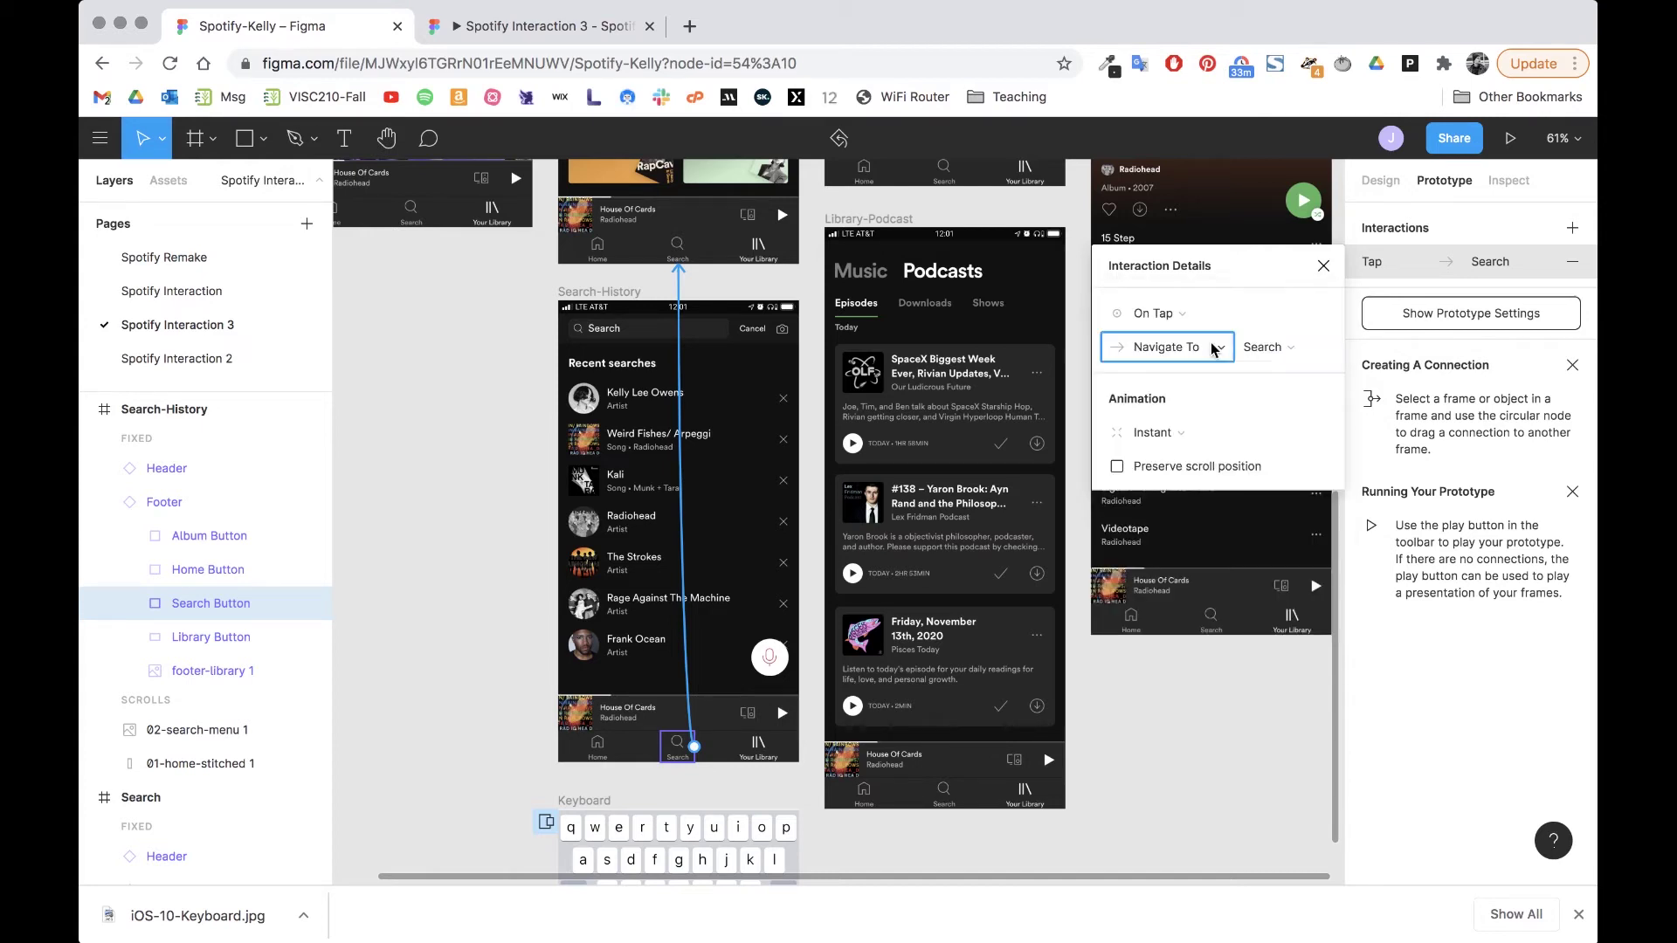
{"action": "left_click", "coordinate": [1168, 433]}
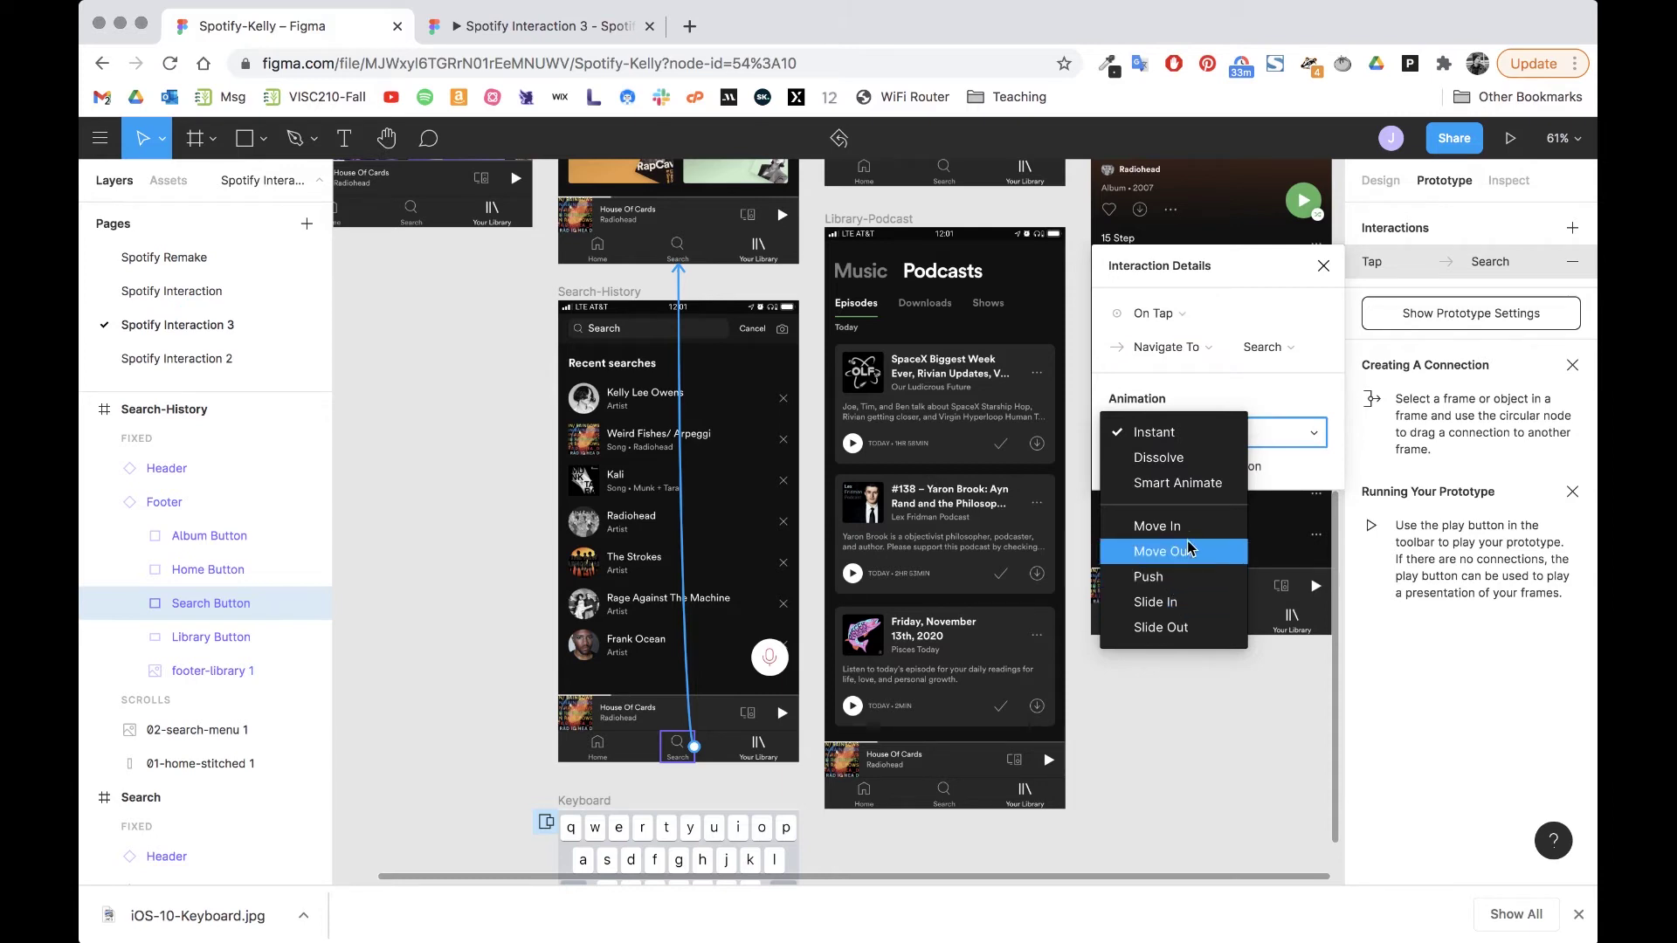
{"action": "left_click", "coordinate": [1153, 458]}
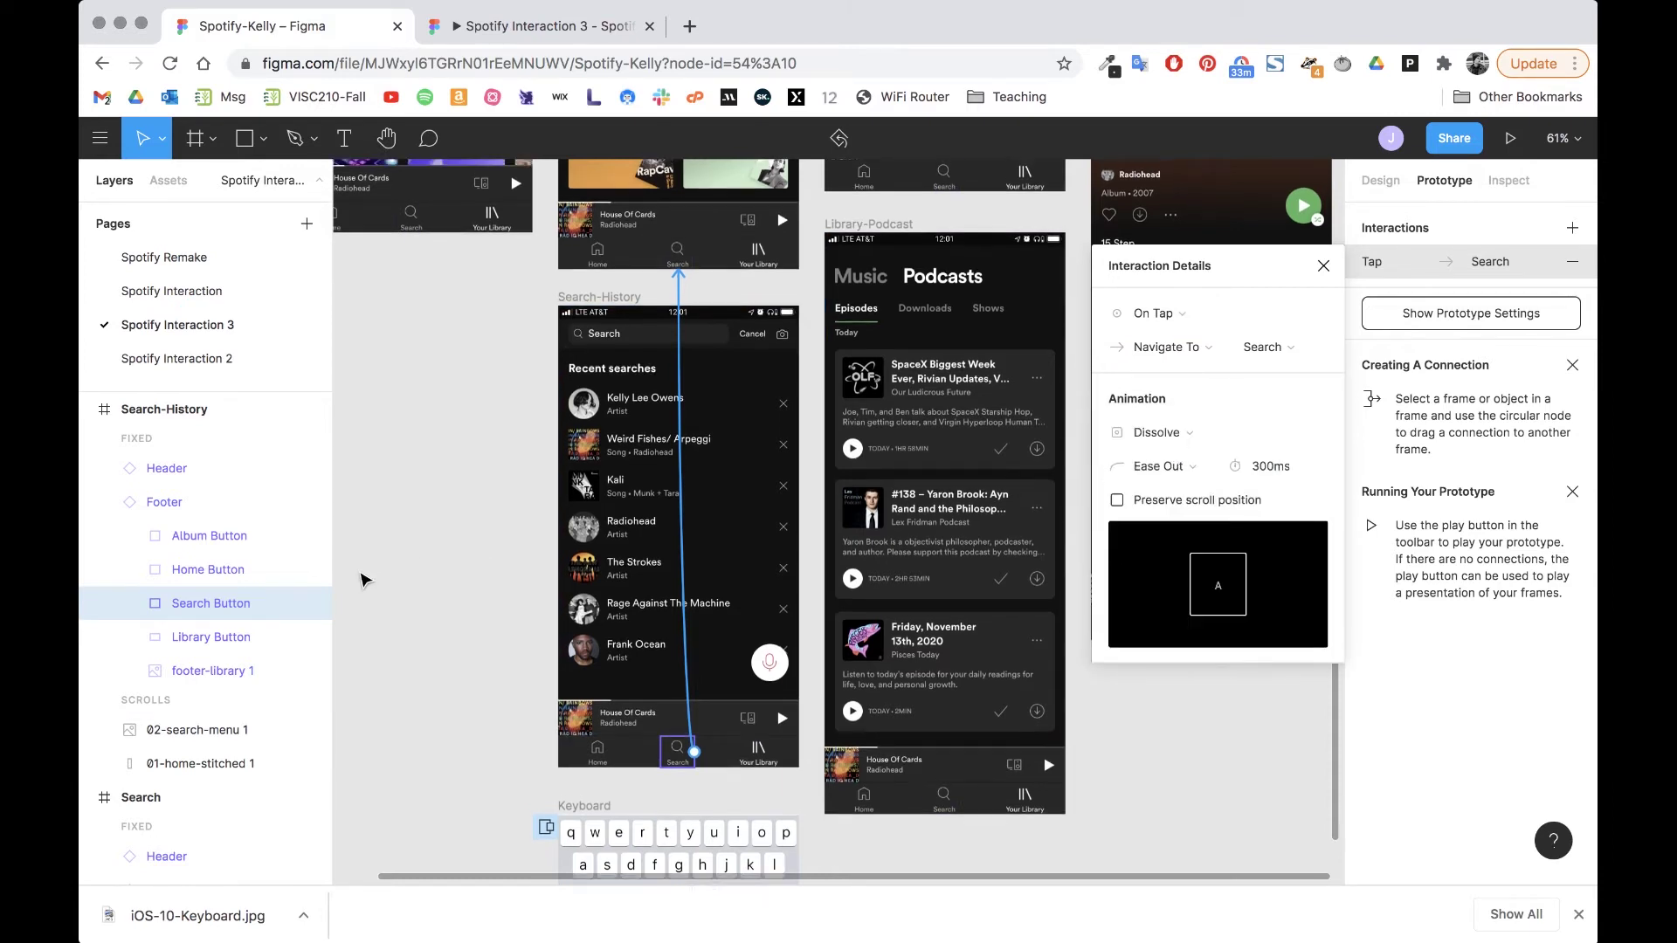
Step: Copy the Search frame's search bar button onto the Search-History frame's search field and narrow it to 271 × 53
{"action": "scroll", "coordinate": [363, 580], "scroll_direction": "up", "scroll_amount": 2}
{"action": "scroll", "coordinate": [728, 428], "scroll_direction": "up", "scroll_amount": 5}
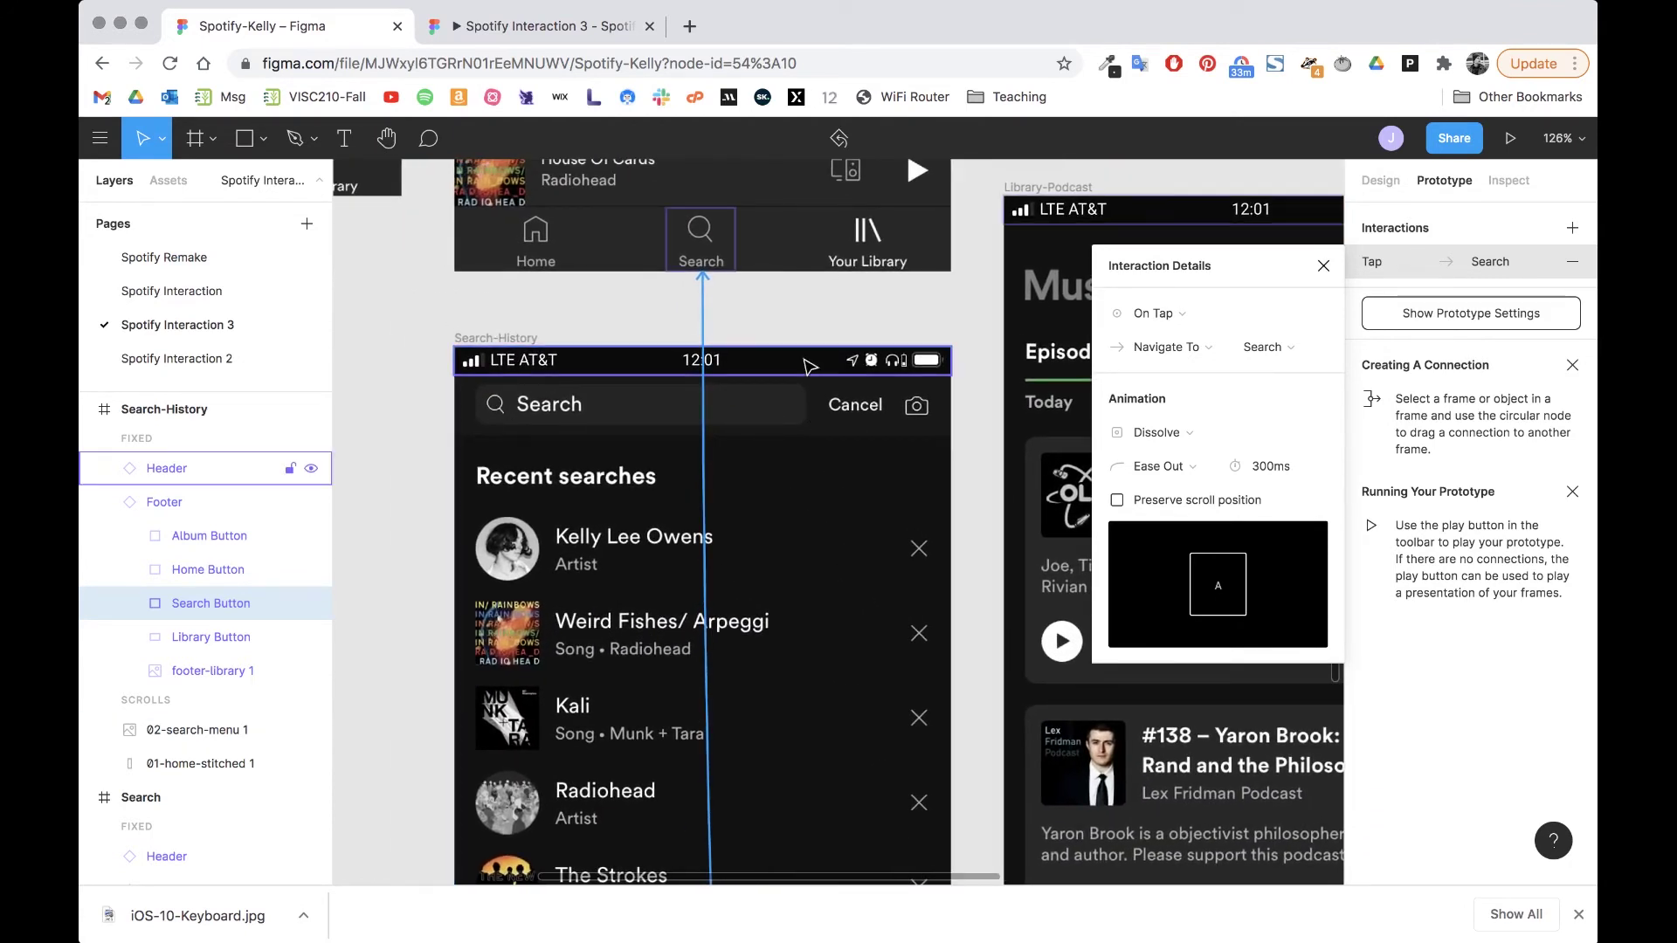
{"action": "scroll", "coordinate": [780, 442], "scroll_direction": "left", "scroll_amount": 2}
{"action": "scroll", "coordinate": [780, 442], "scroll_direction": "down", "scroll_amount": 1}
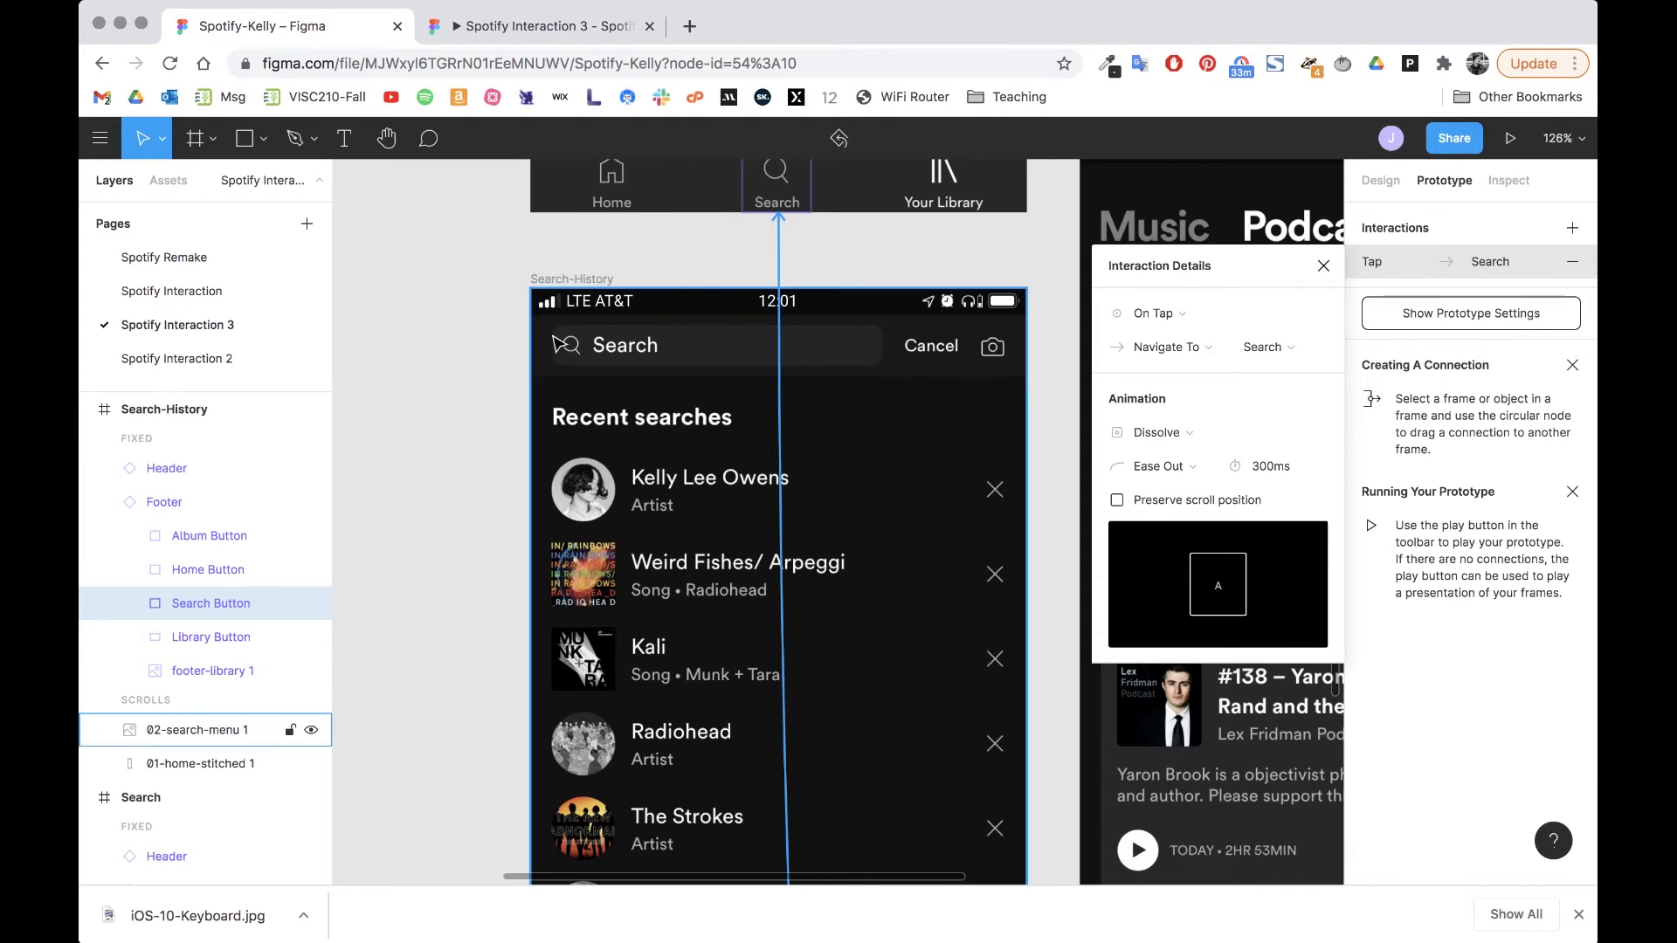
{"action": "scroll", "coordinate": [749, 576], "scroll_direction": "down", "scroll_amount": 6}
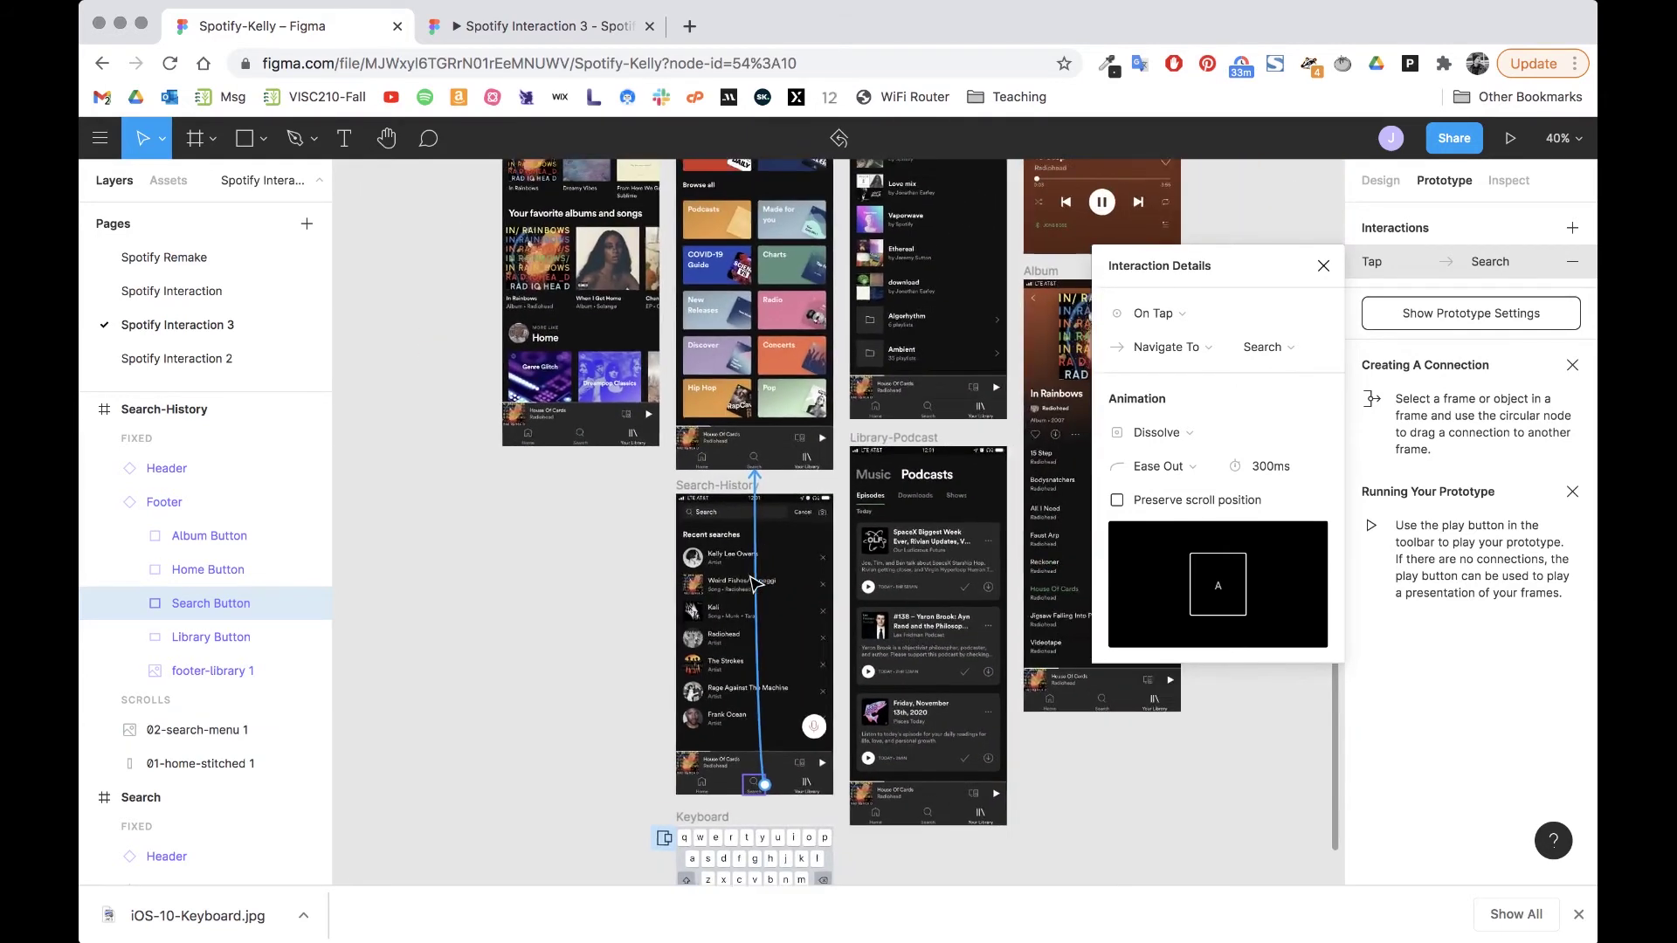
{"action": "scroll", "coordinate": [756, 584], "scroll_direction": "up", "scroll_amount": 2}
{"action": "left_click", "coordinate": [723, 301]}
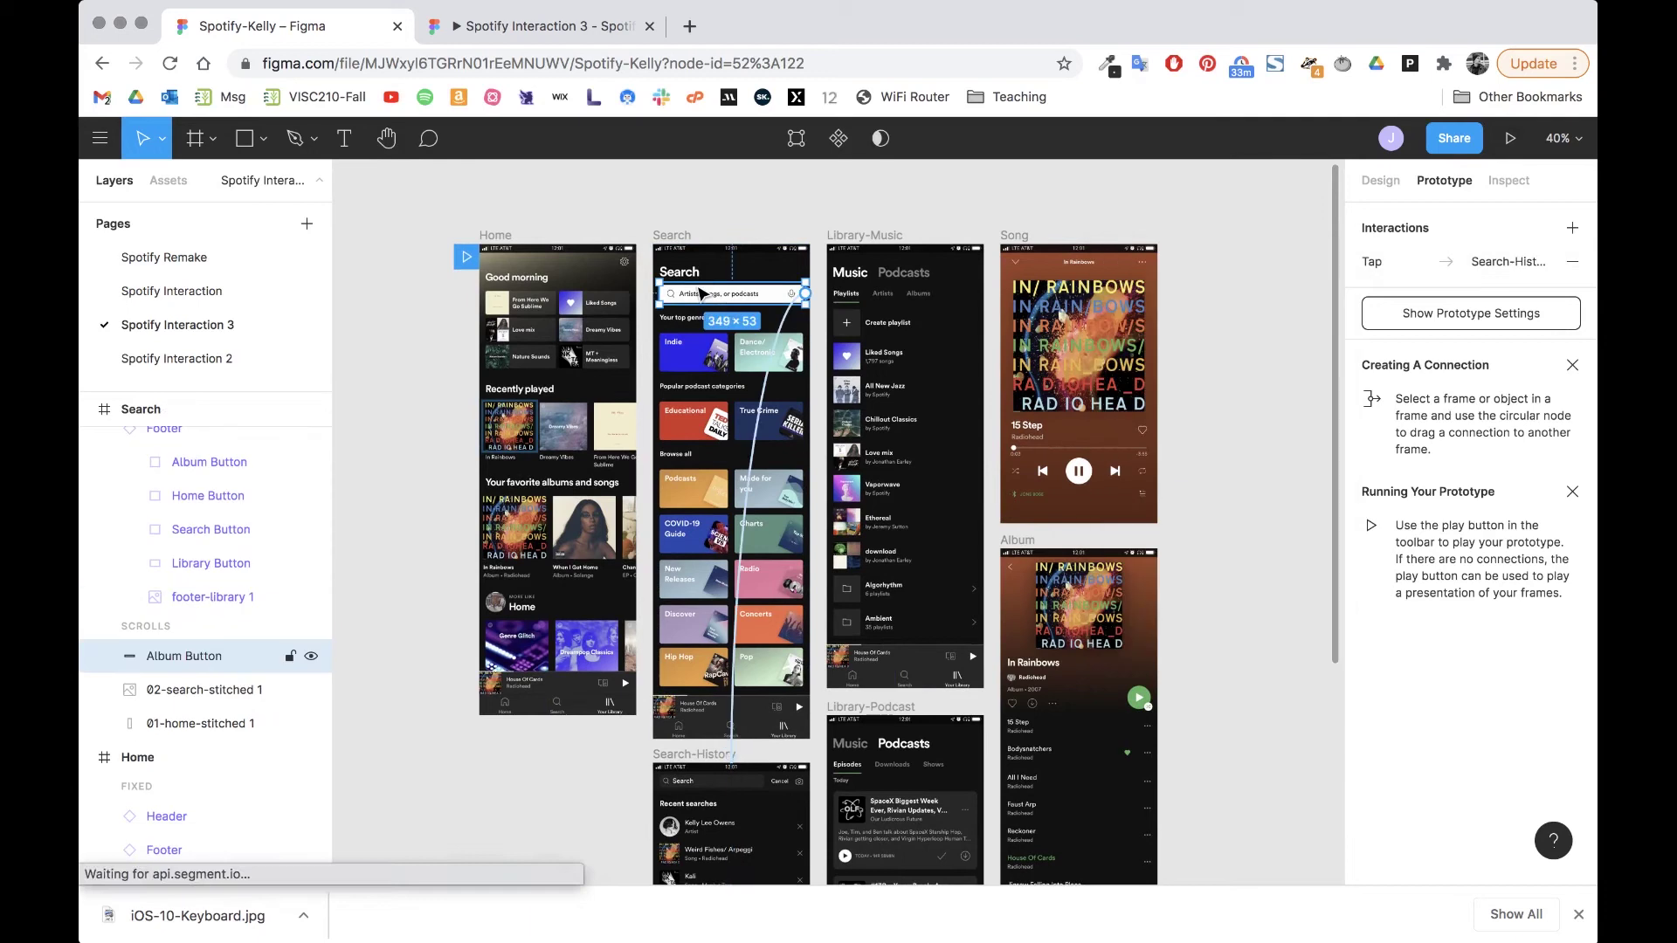
{"action": "left_click_drag", "start_coordinate": [723, 302], "coordinate": [717, 791]}
{"action": "scroll", "coordinate": [722, 806], "scroll_direction": "down", "scroll_amount": 1}
{"action": "scroll", "coordinate": [721, 806], "scroll_direction": "down", "scroll_amount": 2}
{"action": "scroll", "coordinate": [786, 611], "scroll_direction": "up", "scroll_amount": 5}
{"action": "scroll", "coordinate": [862, 464], "scroll_direction": "up", "scroll_amount": 1}
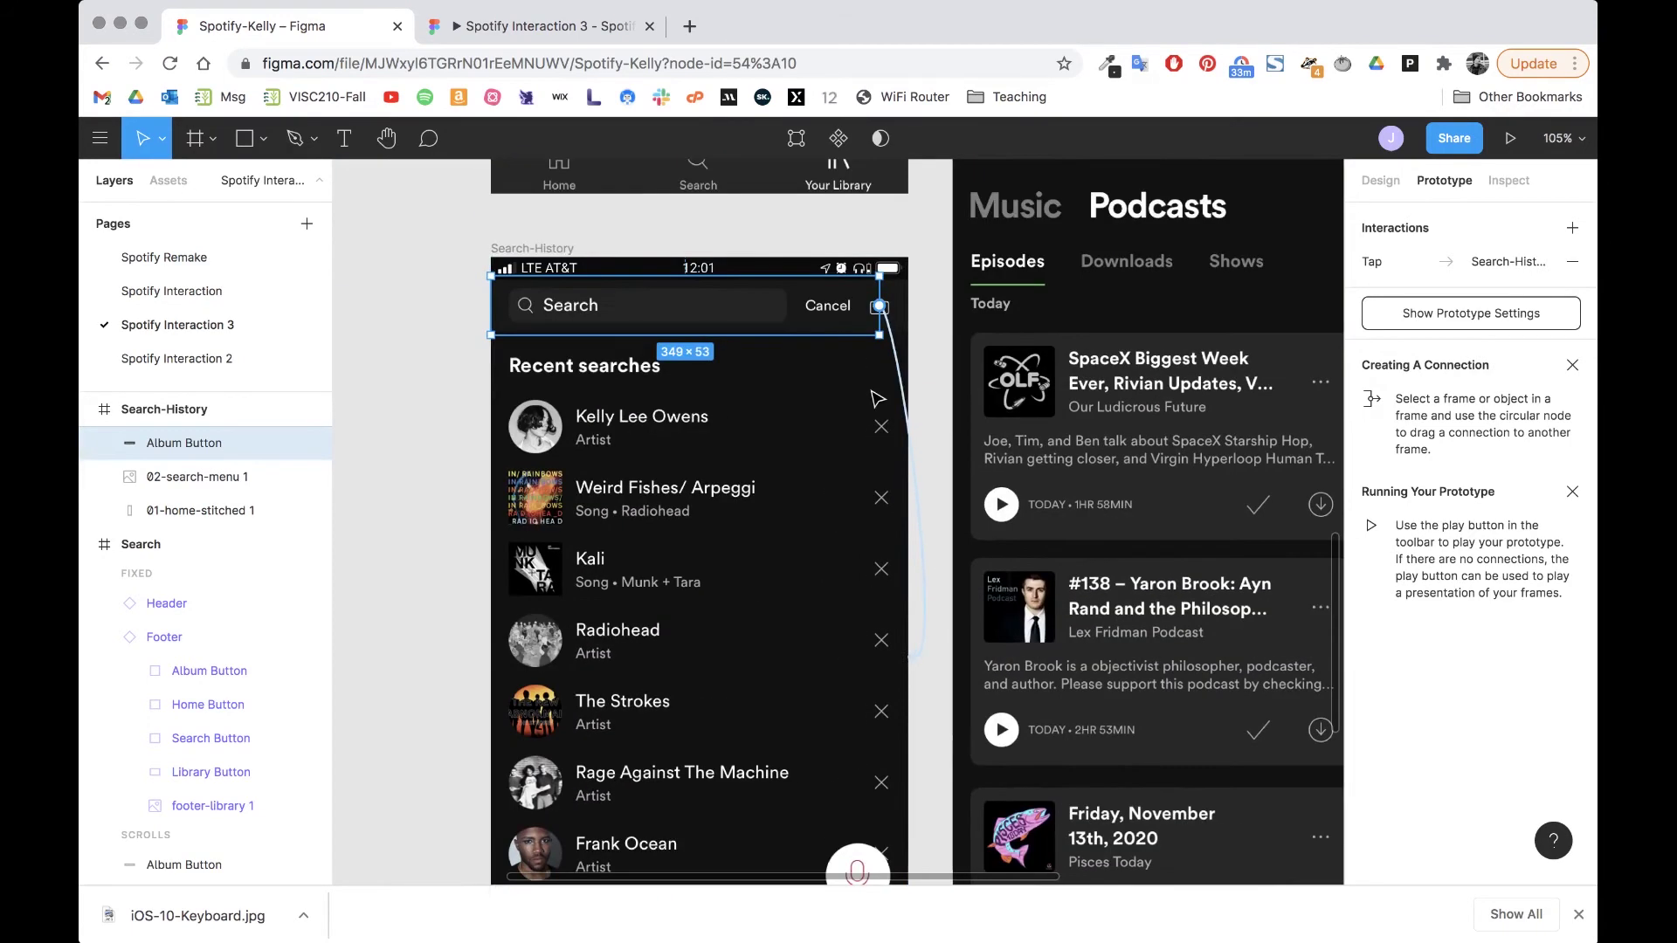
{"action": "left_click_drag", "start_coordinate": [878, 293], "coordinate": [792, 293]}
Step: Replace the copied button's Search-History link with an On Tap interaction that opens the Keyboard frame as an overlay
{"action": "left_click_drag", "start_coordinate": [852, 358], "coordinate": [848, 360]}
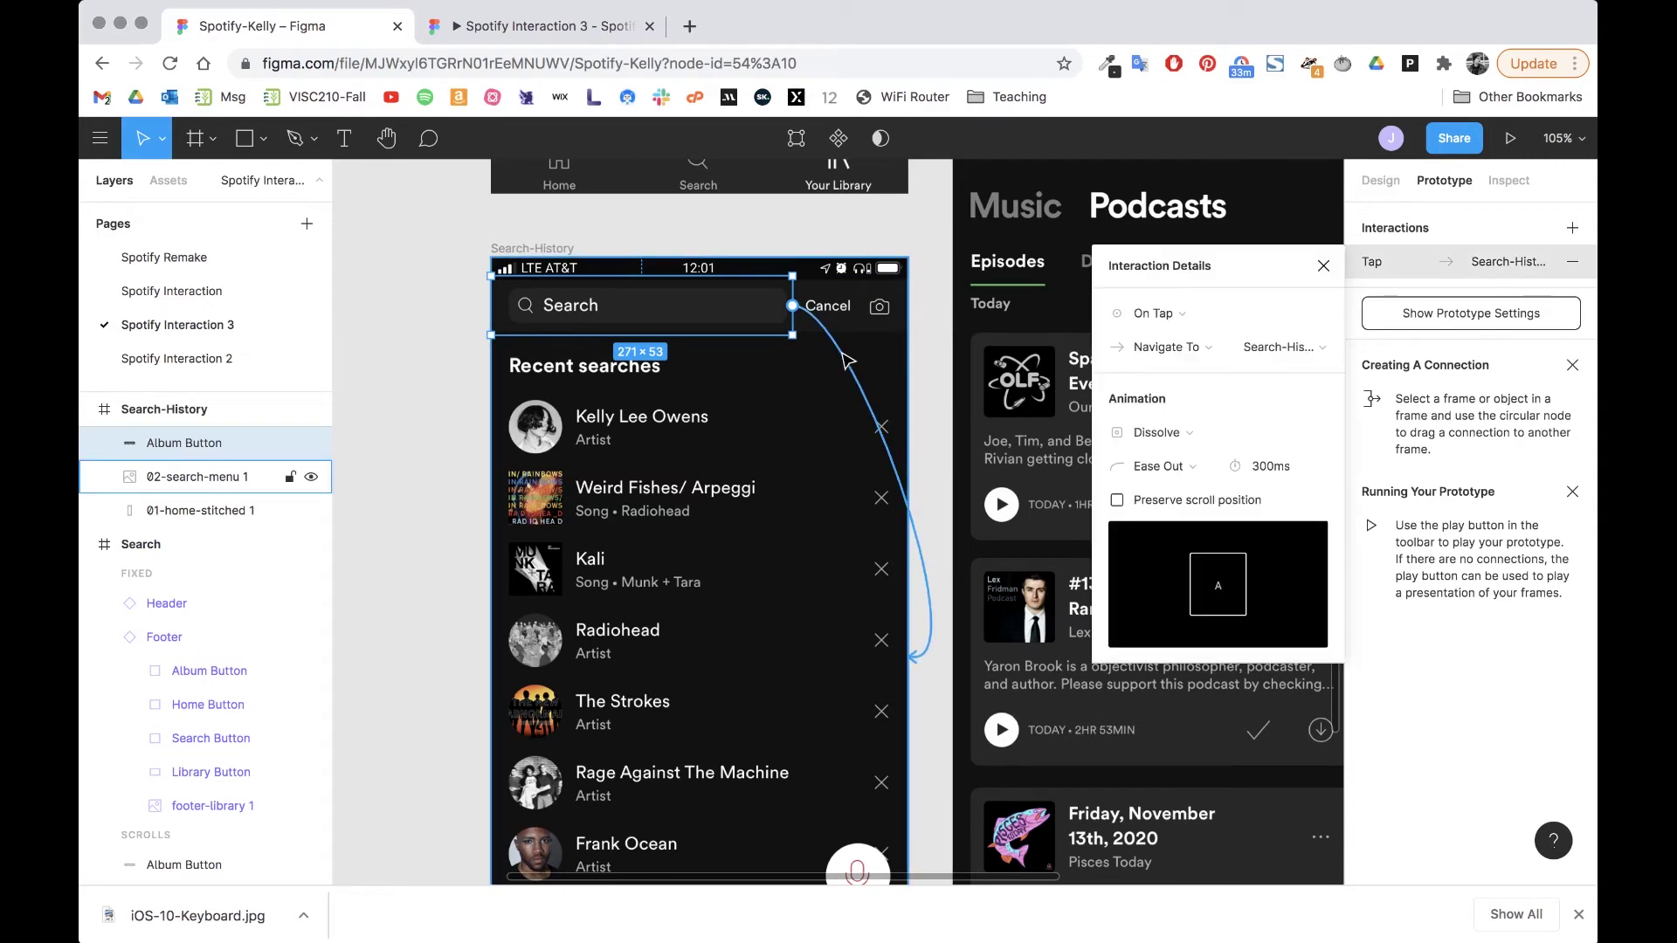
{"action": "key", "text": "ctrl+z"}
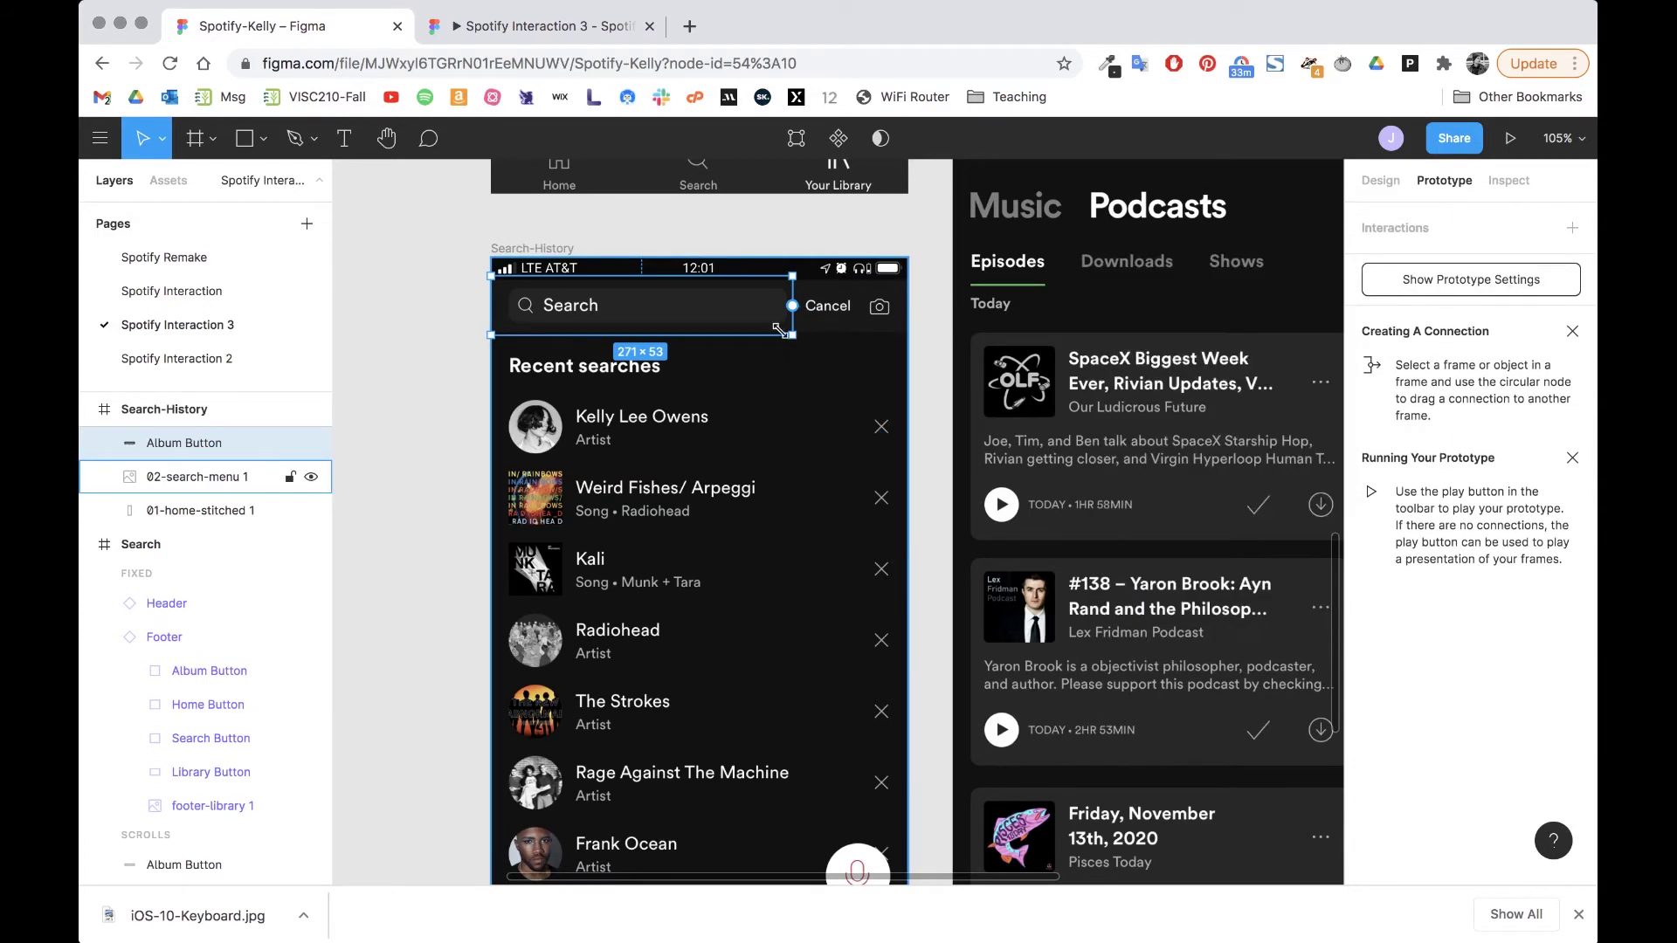
{"action": "left_click", "coordinate": [1573, 227]}
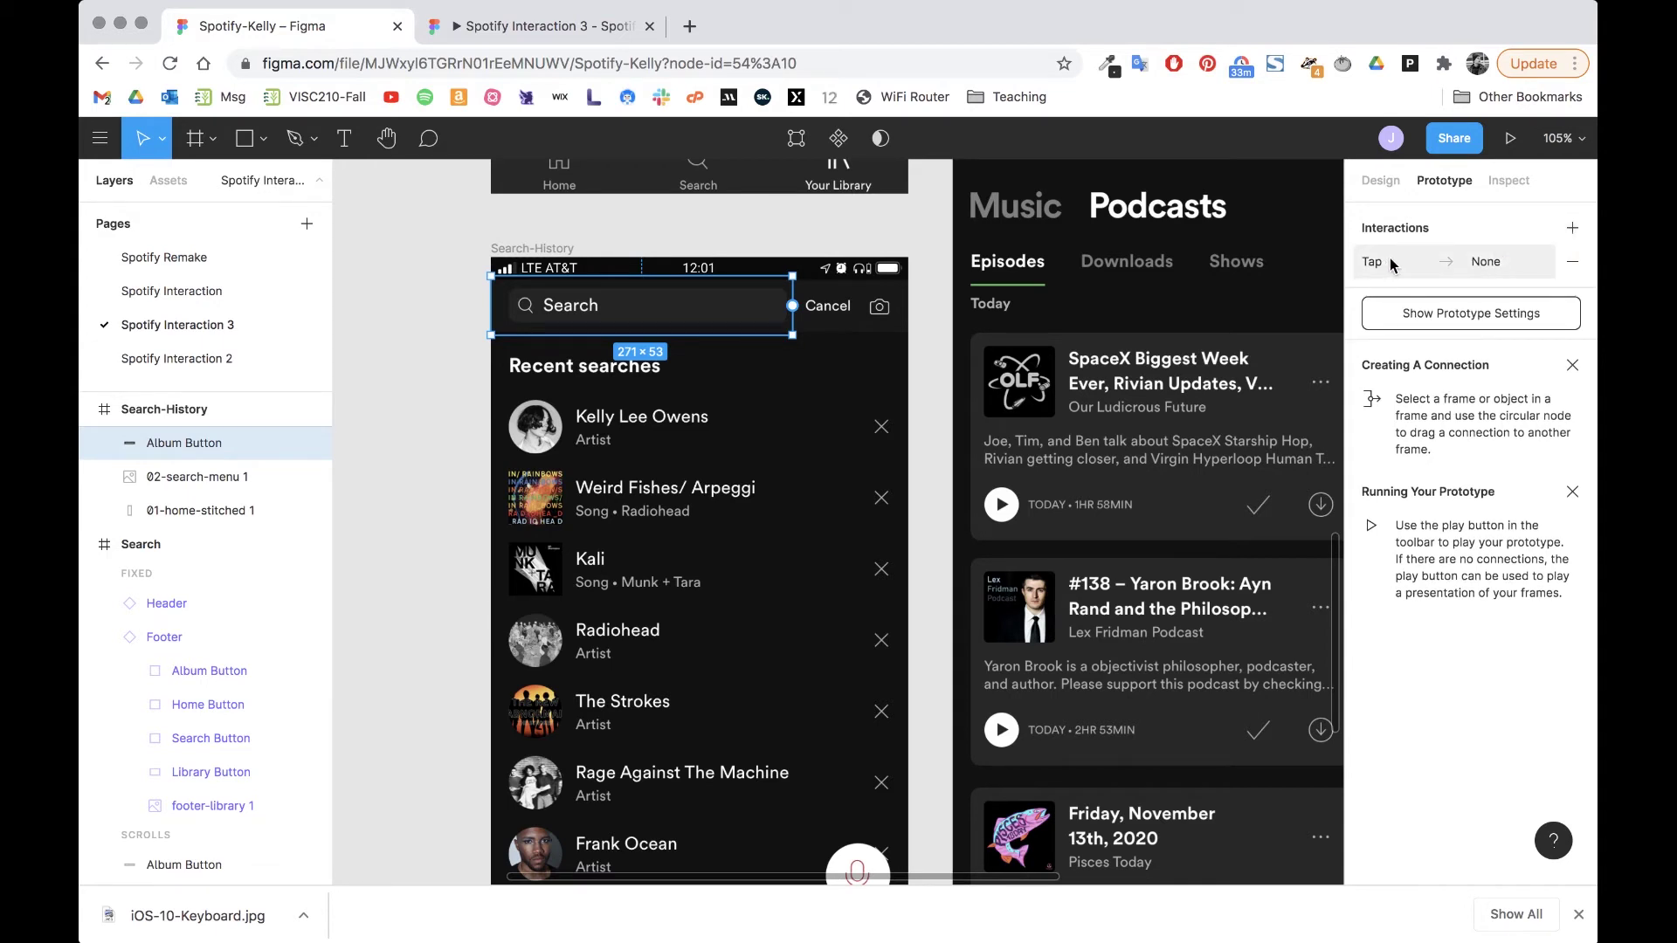
{"action": "left_click", "coordinate": [1526, 267]}
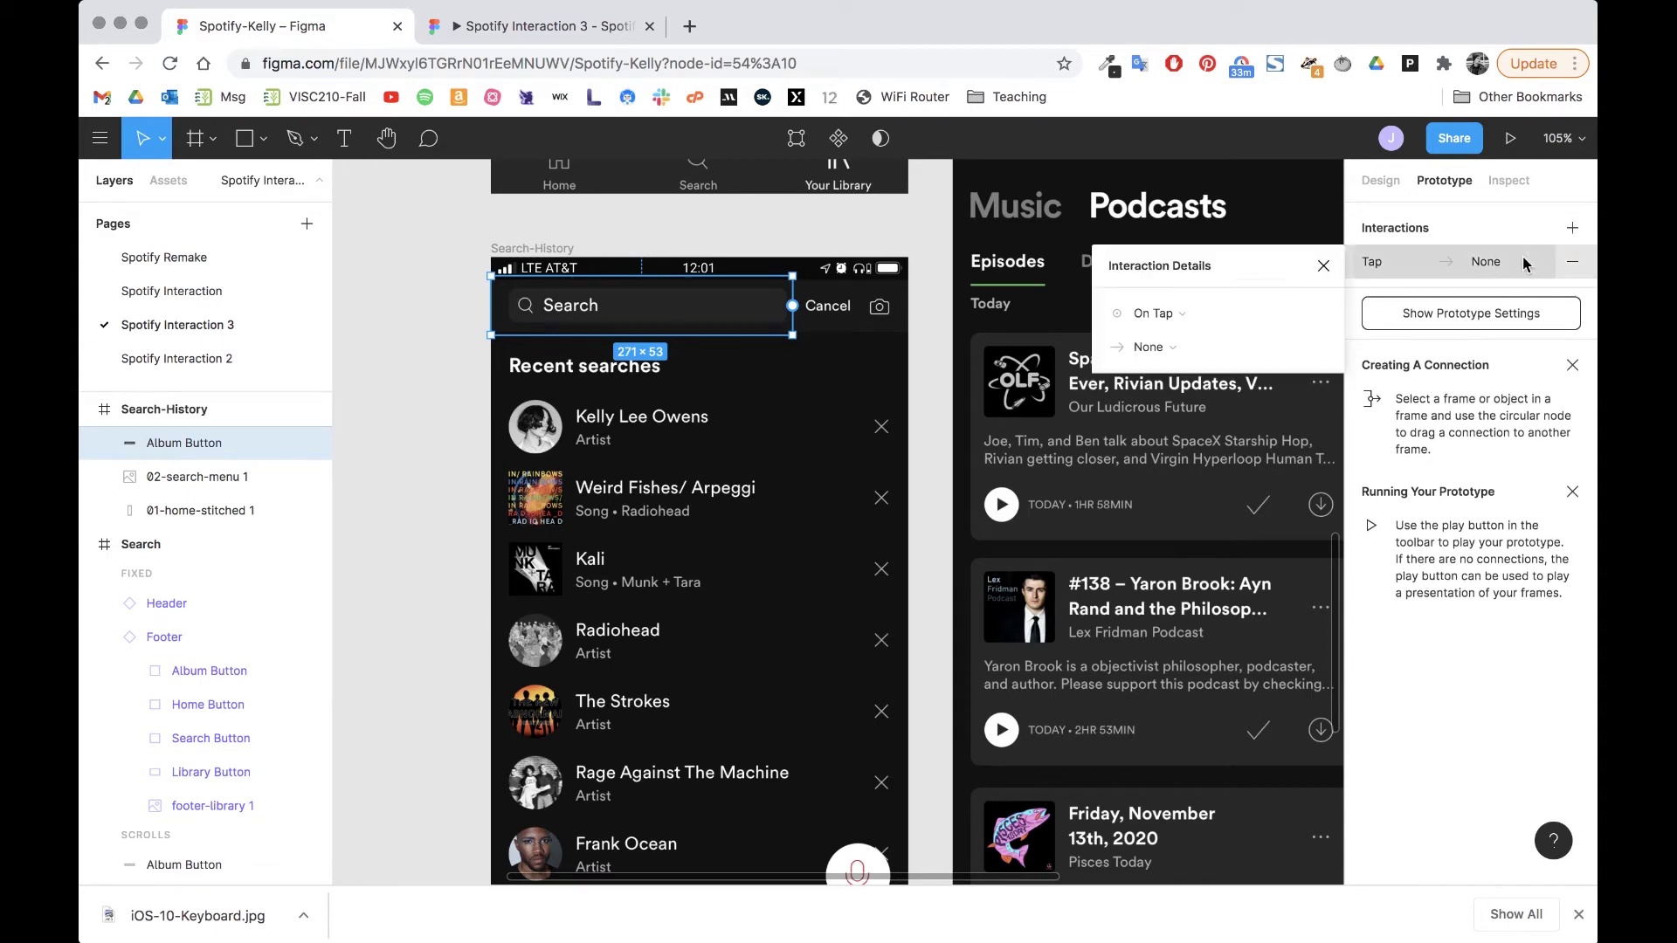
{"action": "left_click", "coordinate": [1154, 344]}
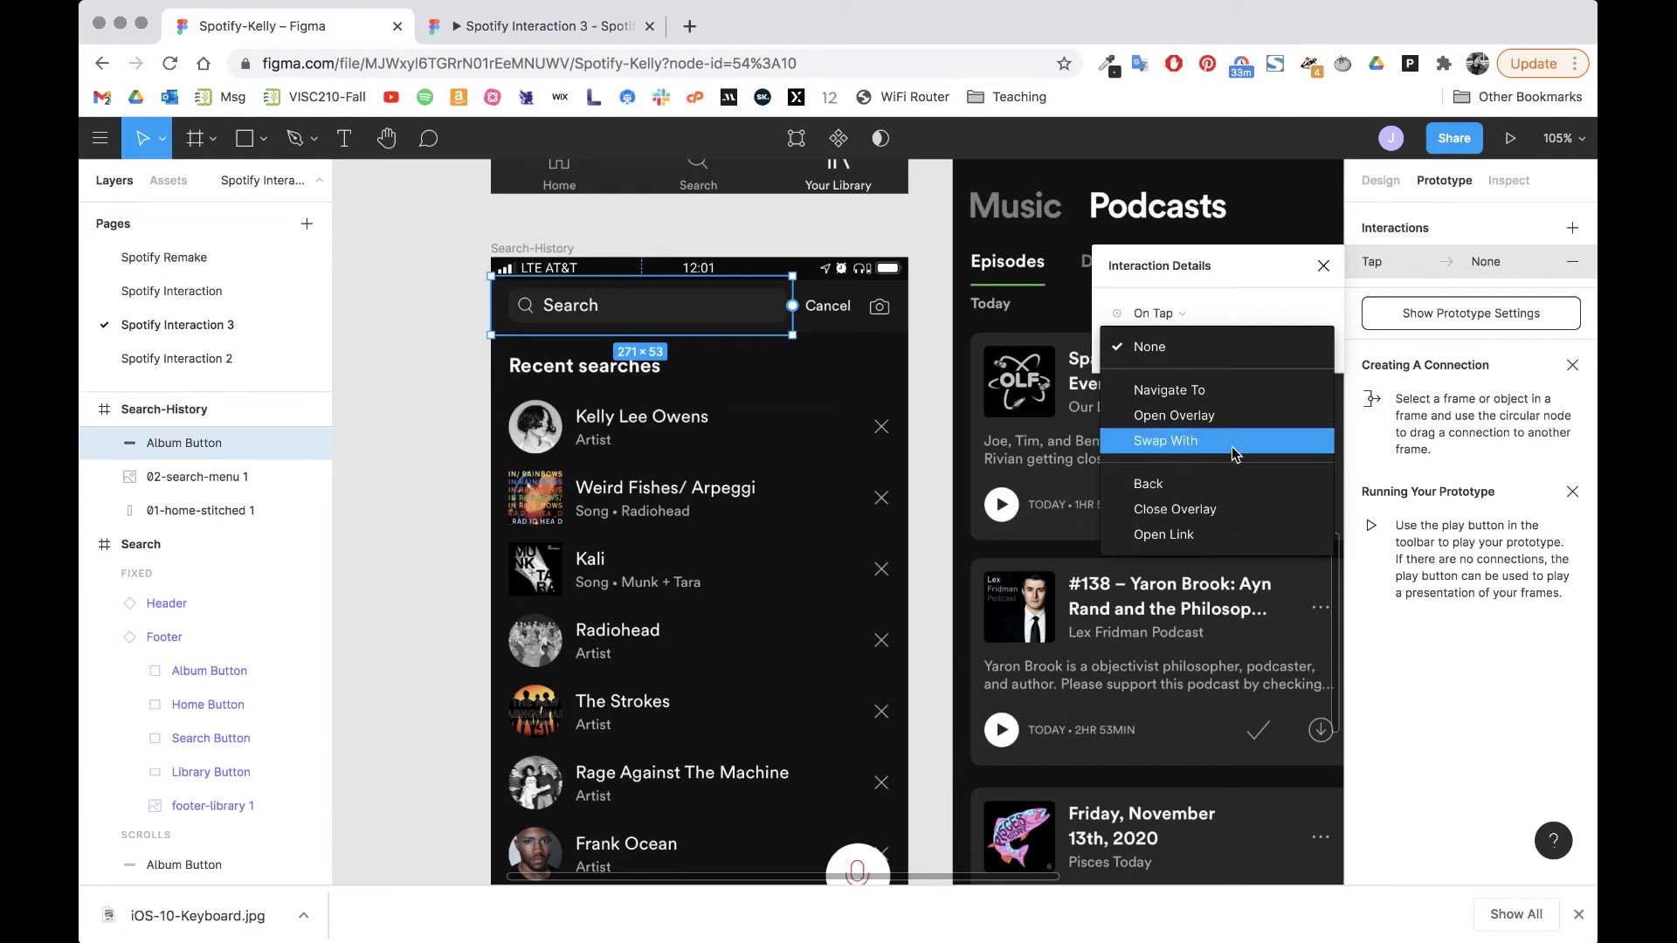
{"action": "left_click", "coordinate": [1179, 416]}
{"action": "left_click", "coordinate": [1277, 353]}
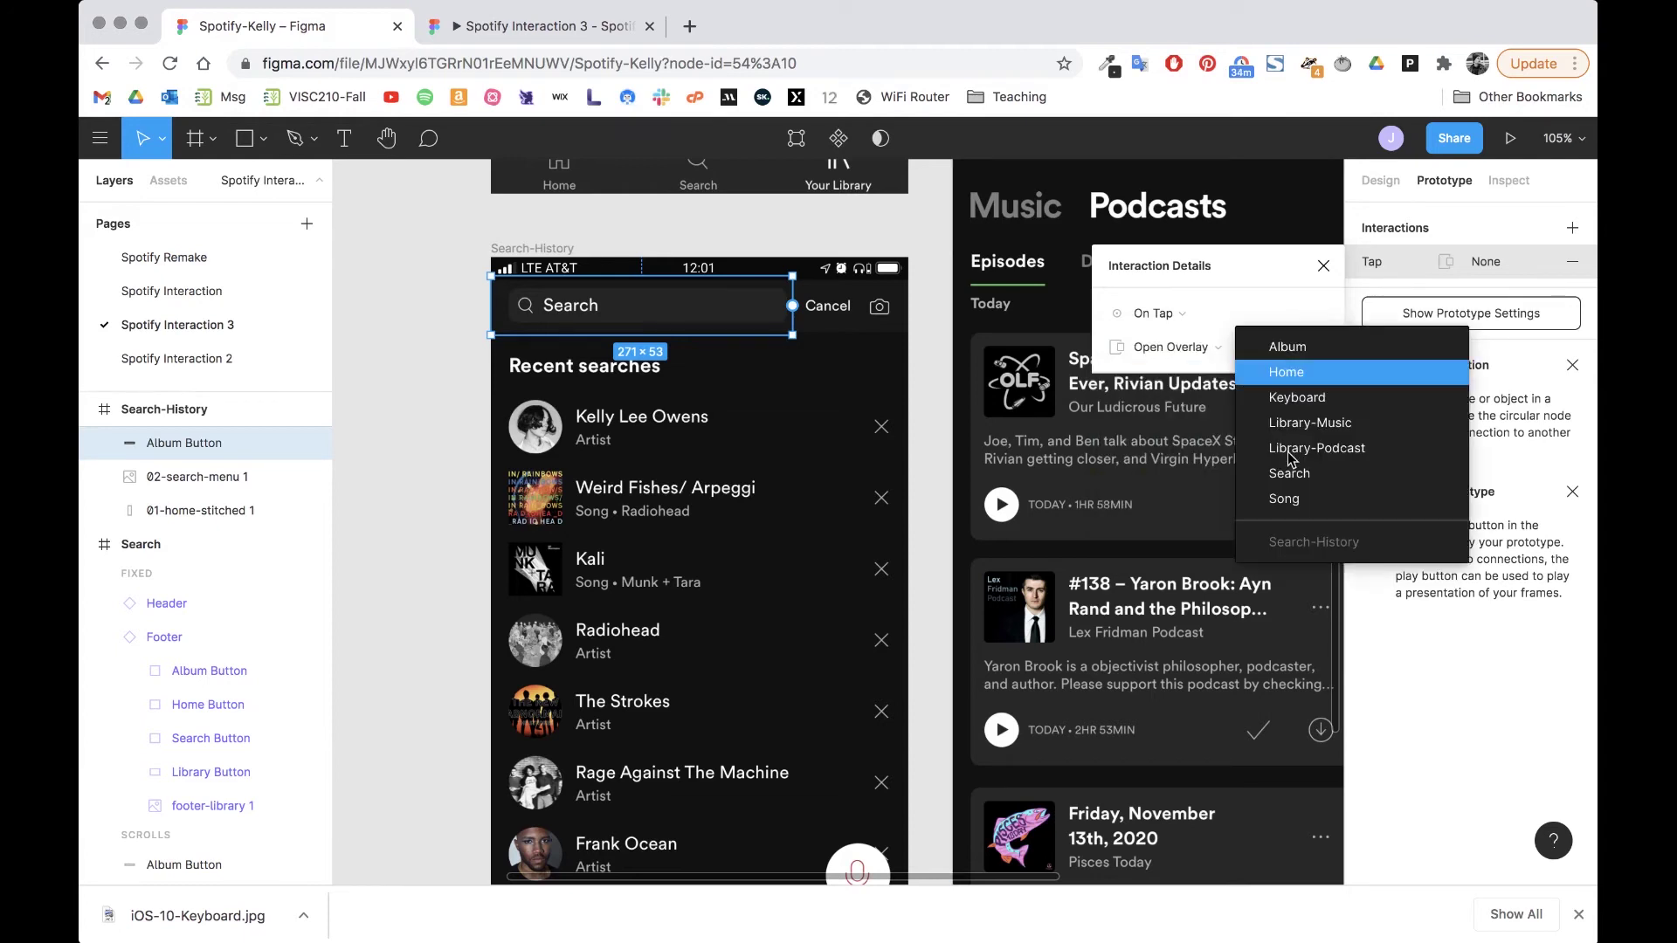
{"action": "left_click", "coordinate": [1329, 394]}
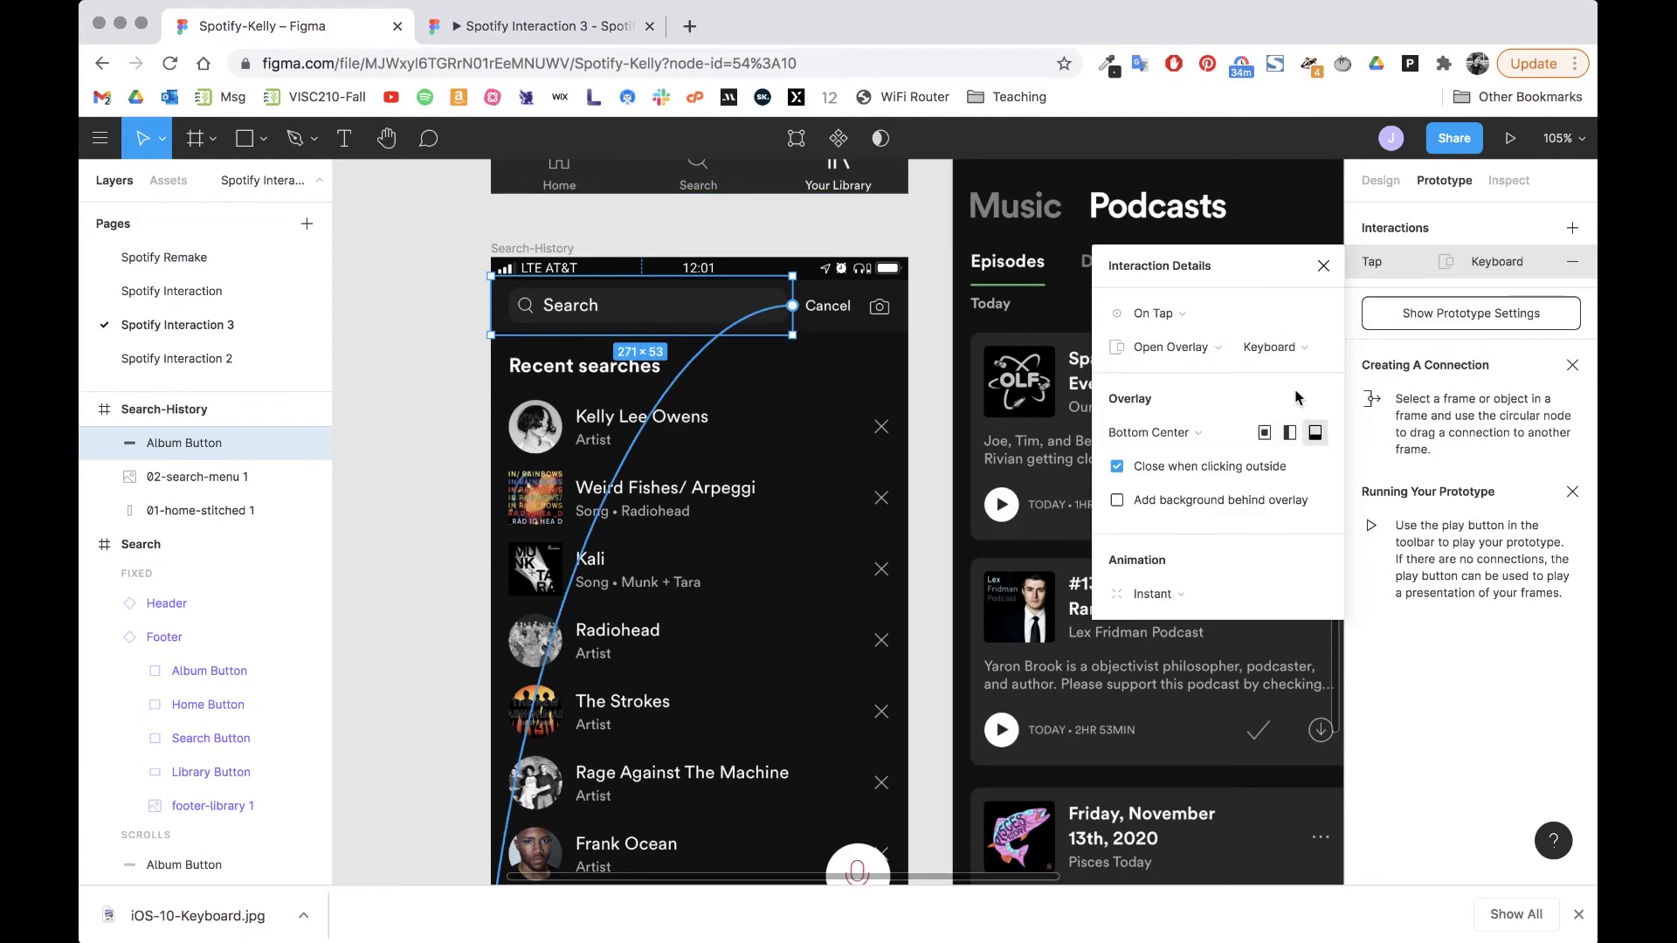
Step: Give the search field button's Keyboard overlay an upward Move In animation
{"action": "left_click", "coordinate": [1153, 593]}
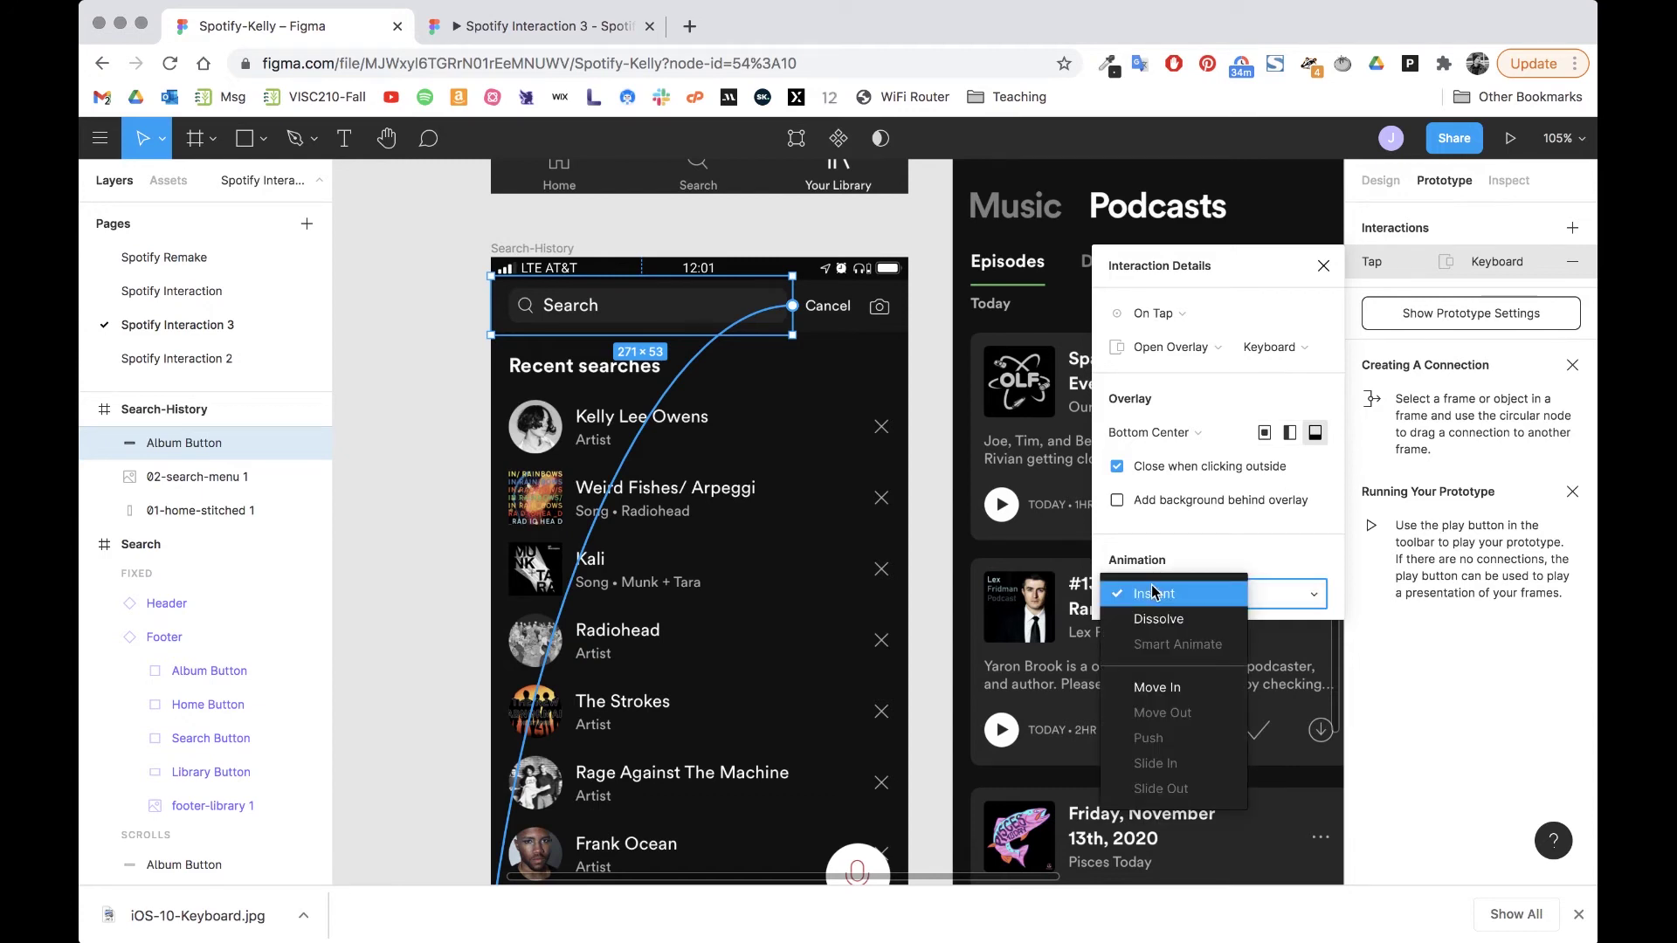
{"action": "left_click", "coordinate": [1166, 687]}
{"action": "left_click", "coordinate": [1315, 595]}
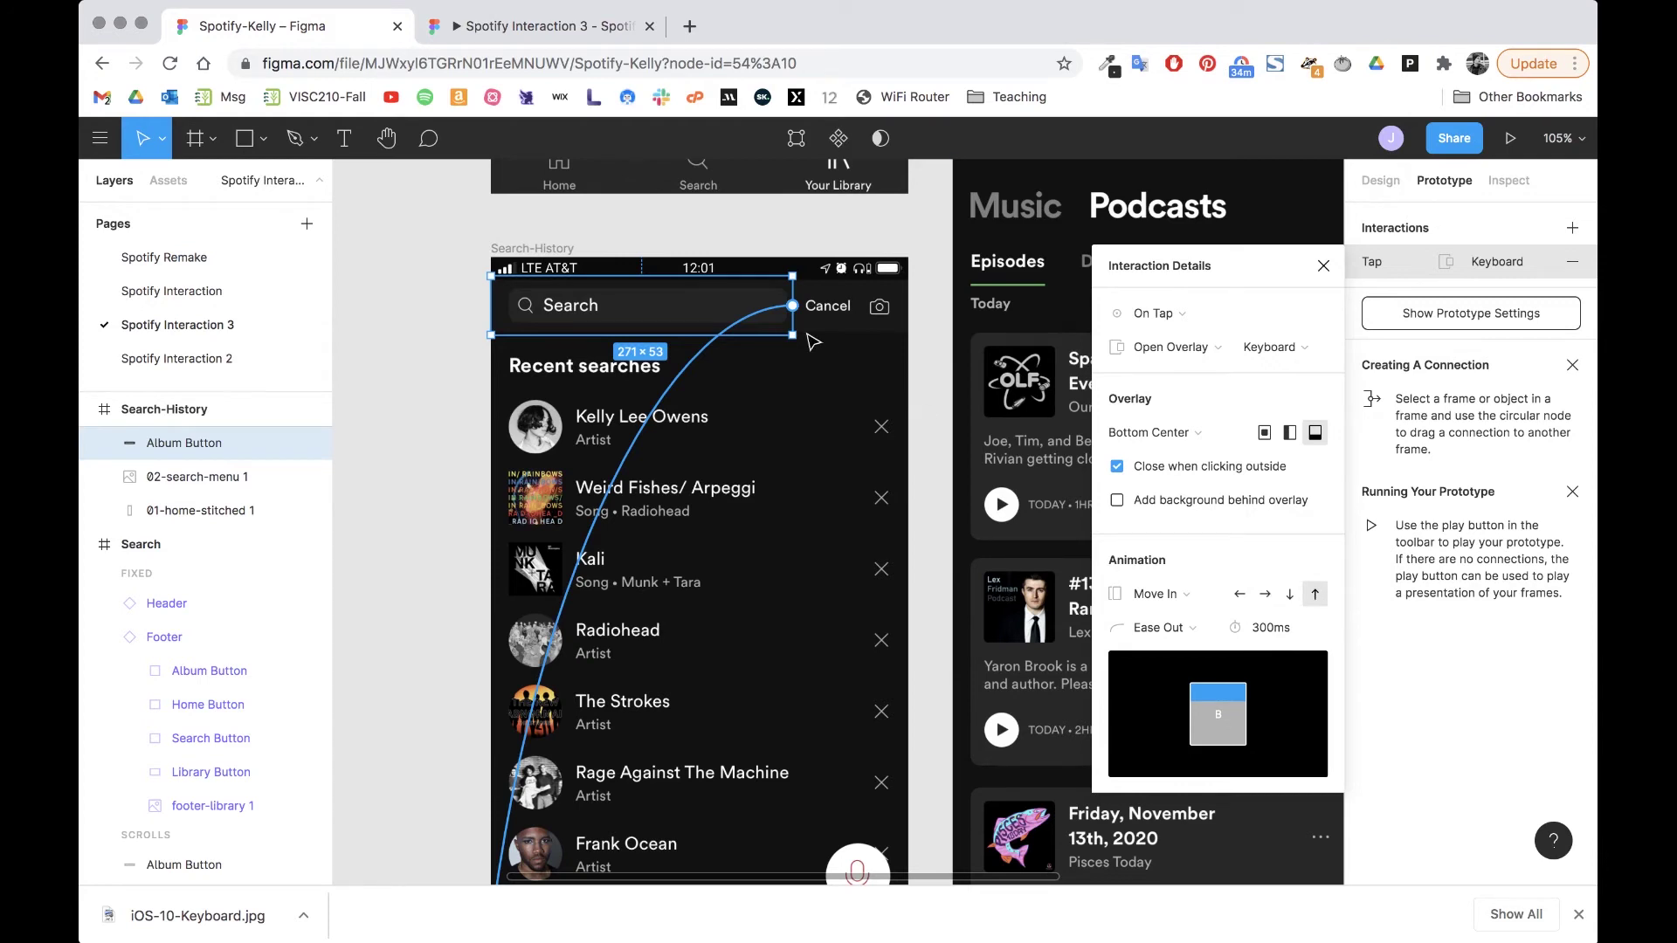
Step: Duplicate the search field button over the Cancel label in the Search-History frame and resize the copy to 63 × 53
{"action": "left_click", "coordinate": [933, 357]}
{"action": "left_click", "coordinate": [550, 299]}
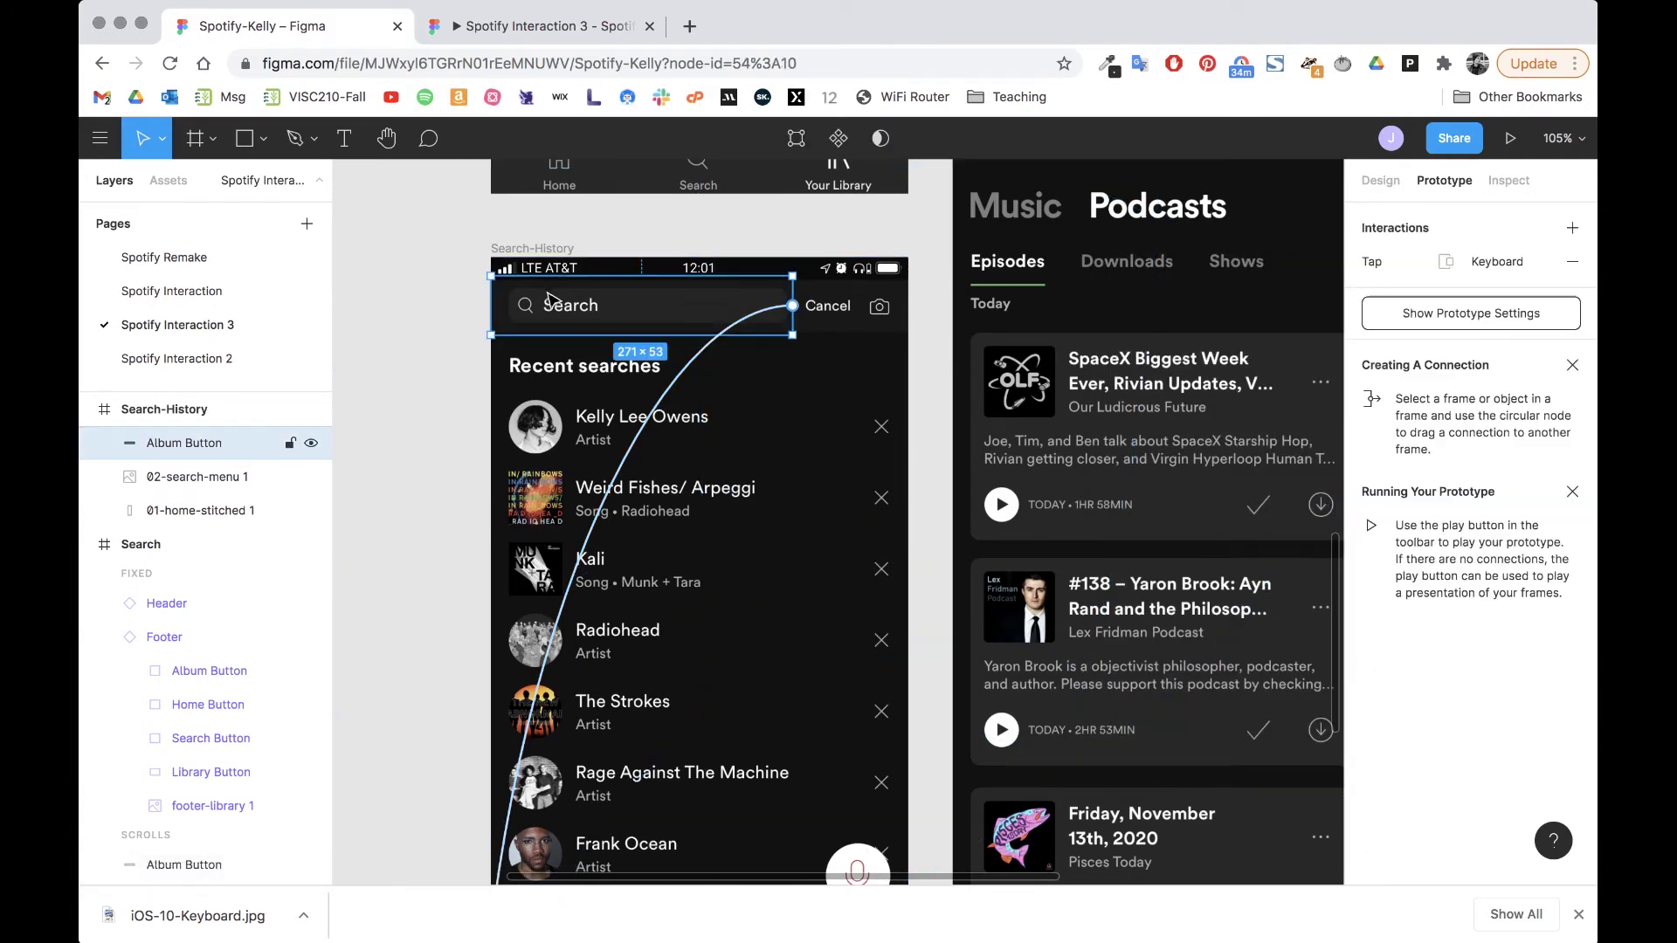
{"action": "left_click_drag", "start_coordinate": [559, 316], "coordinate": [863, 320]}
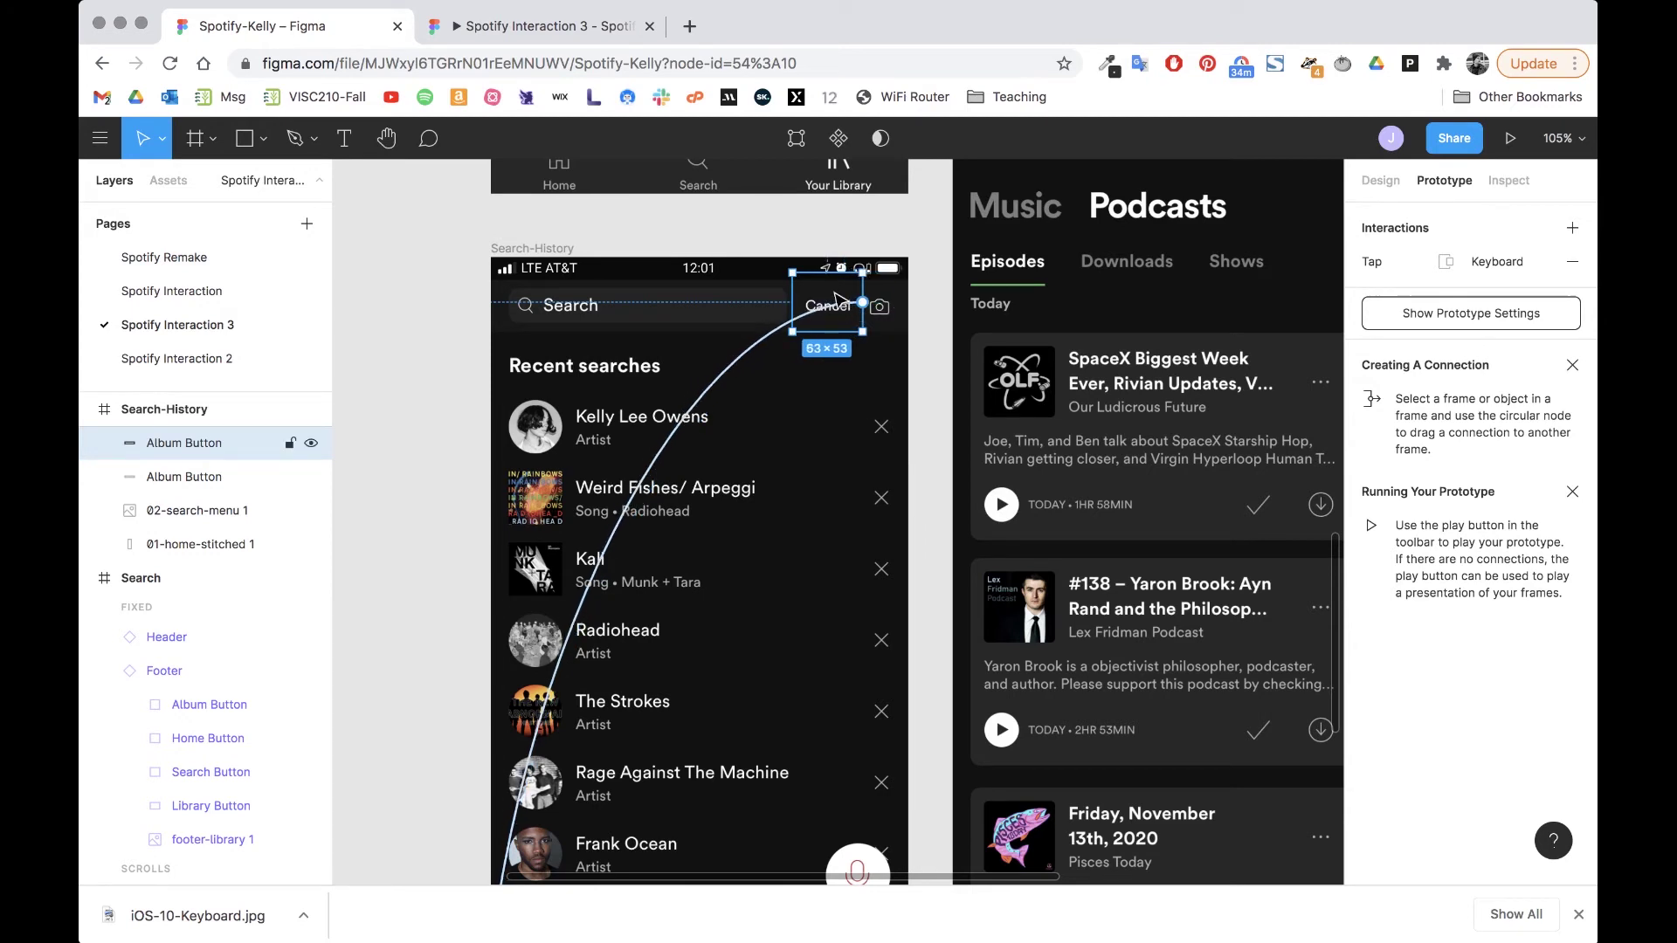
Step: Replace the Cancel button's Keyboard overlay link with a link to the Search frame and open its animation choices
{"action": "scroll", "coordinate": [834, 300], "scroll_direction": "up", "scroll_amount": 6}
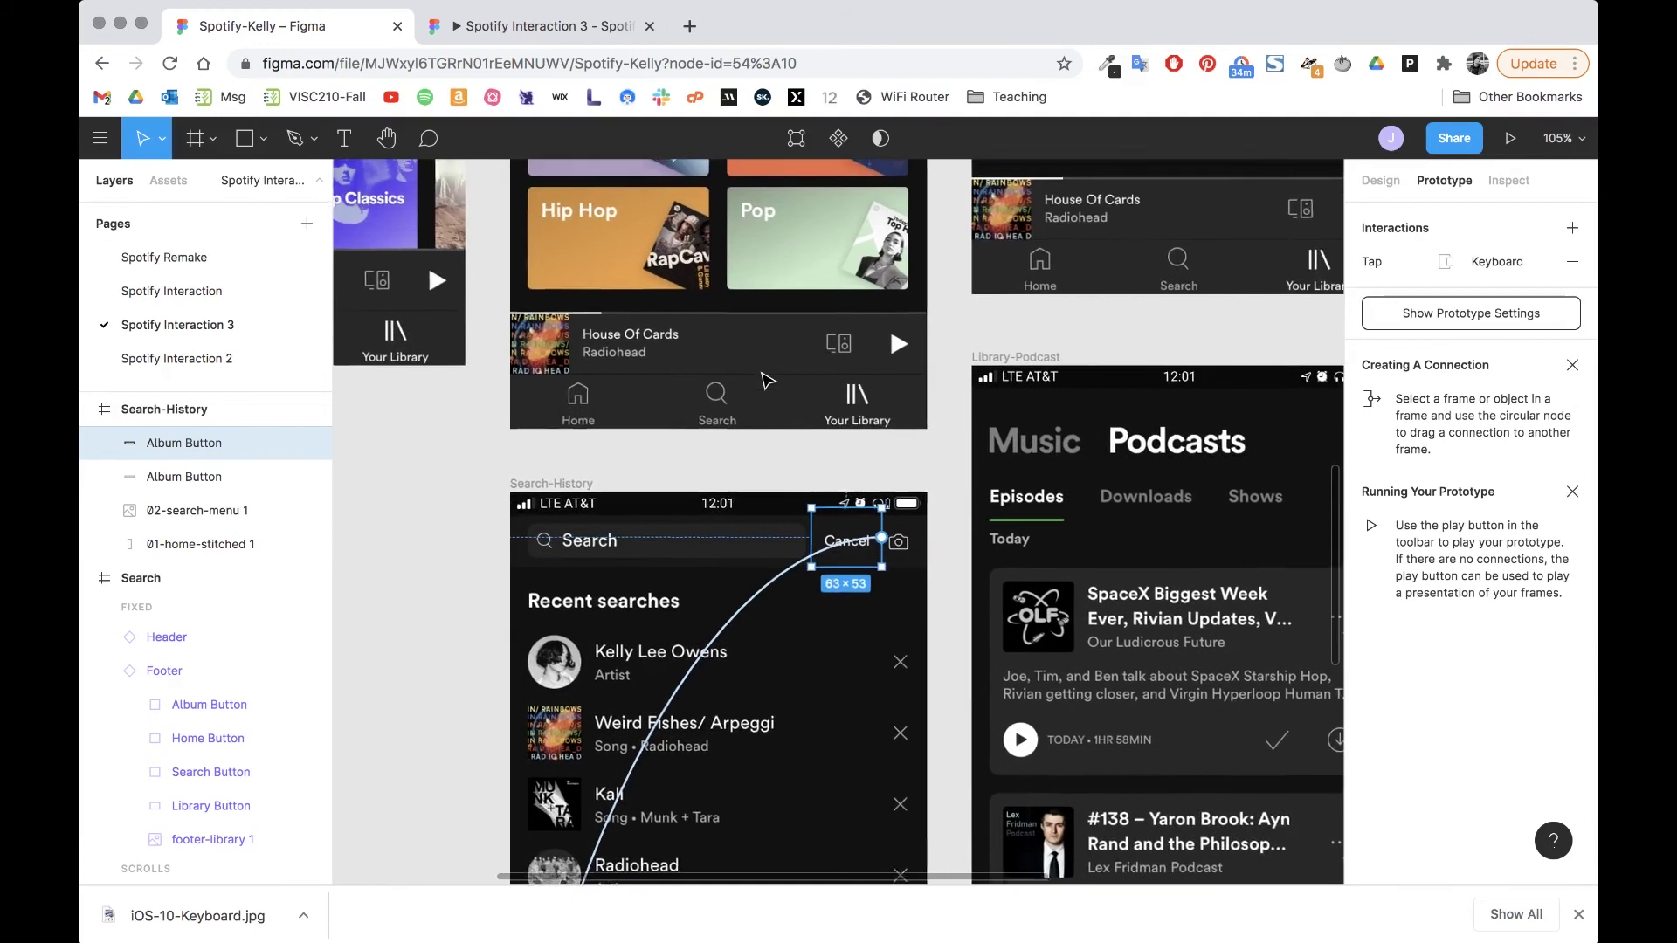
{"action": "left_click", "coordinate": [804, 644]}
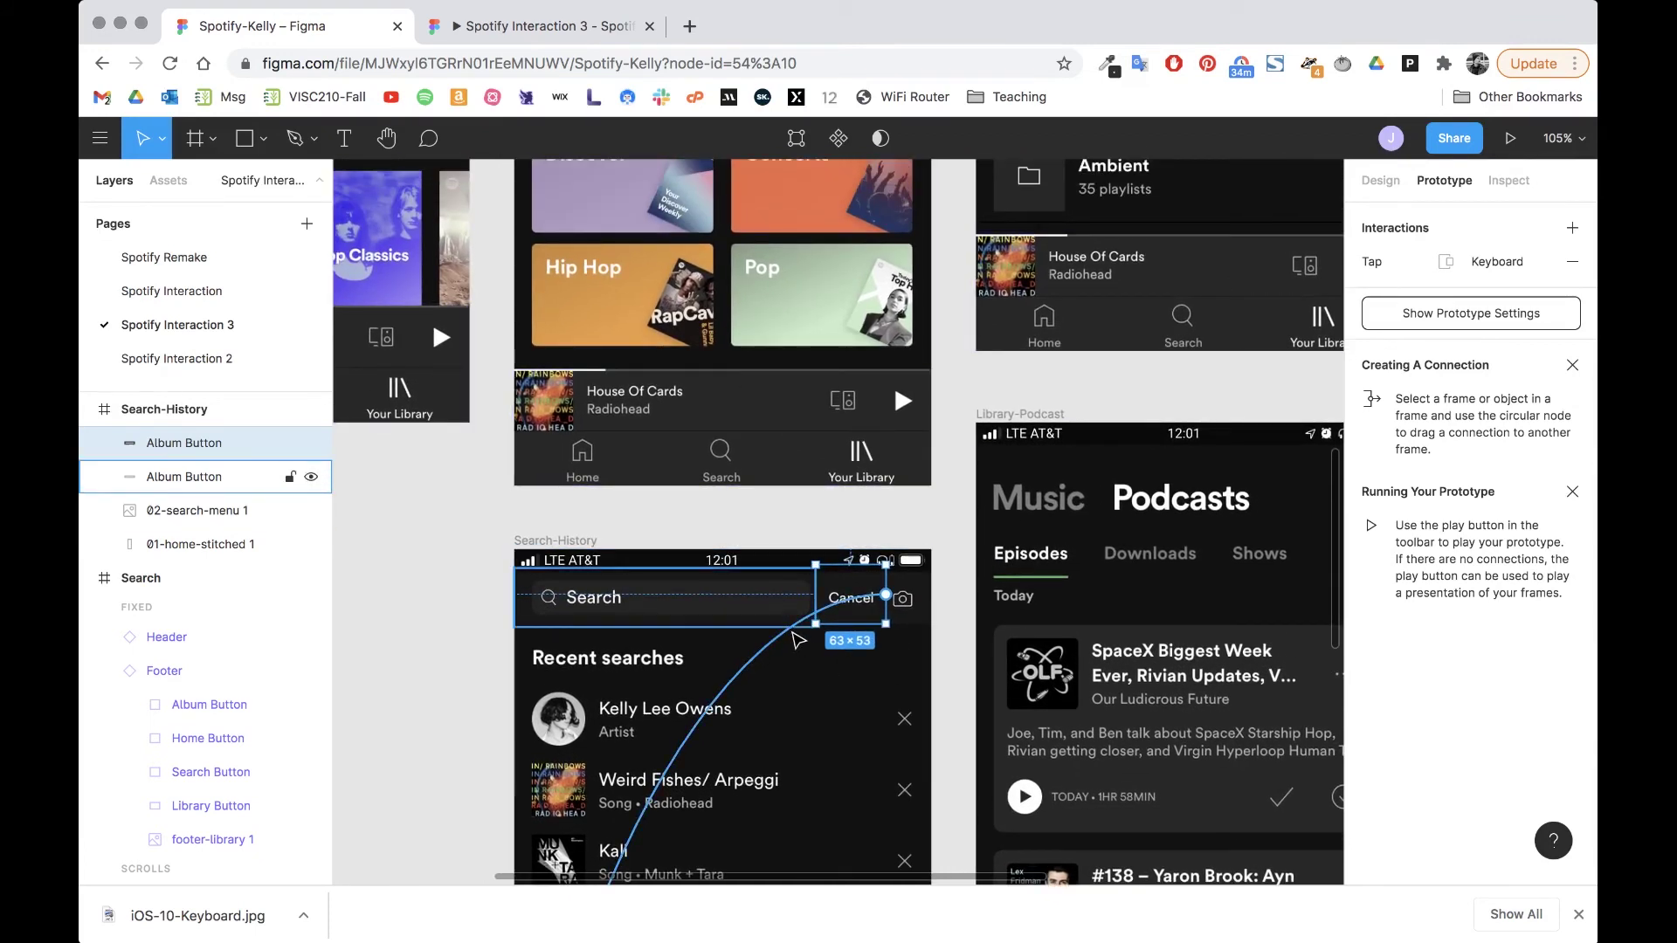
{"action": "key", "text": "Delete"}
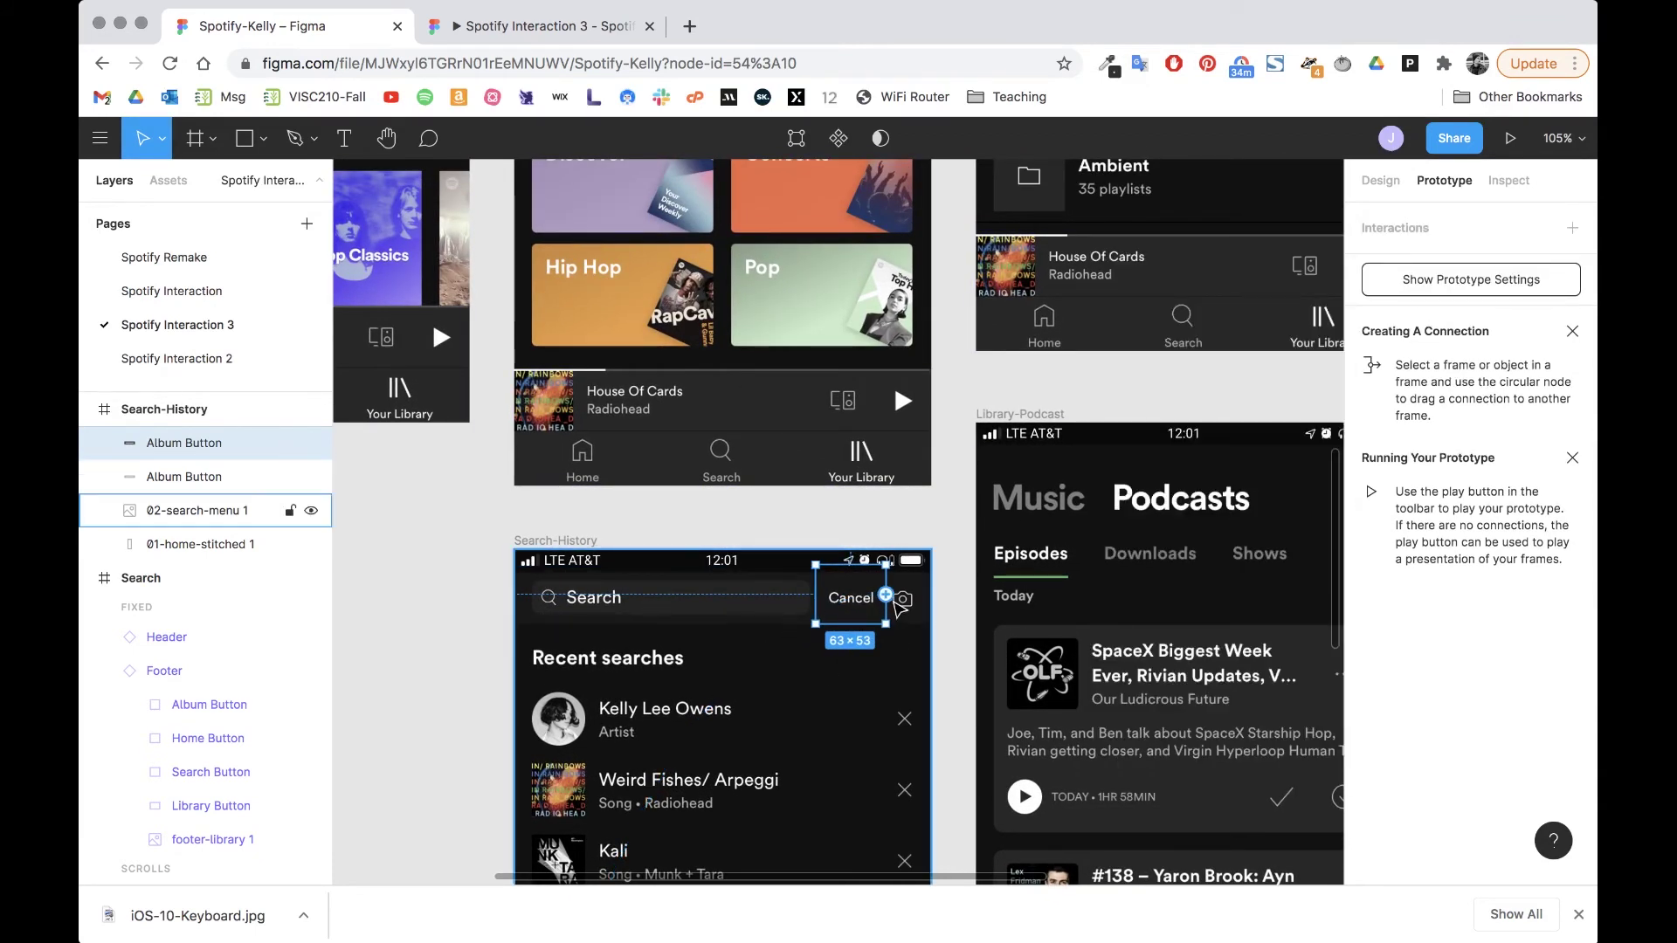
{"action": "left_click_drag", "start_coordinate": [886, 595], "coordinate": [772, 413]}
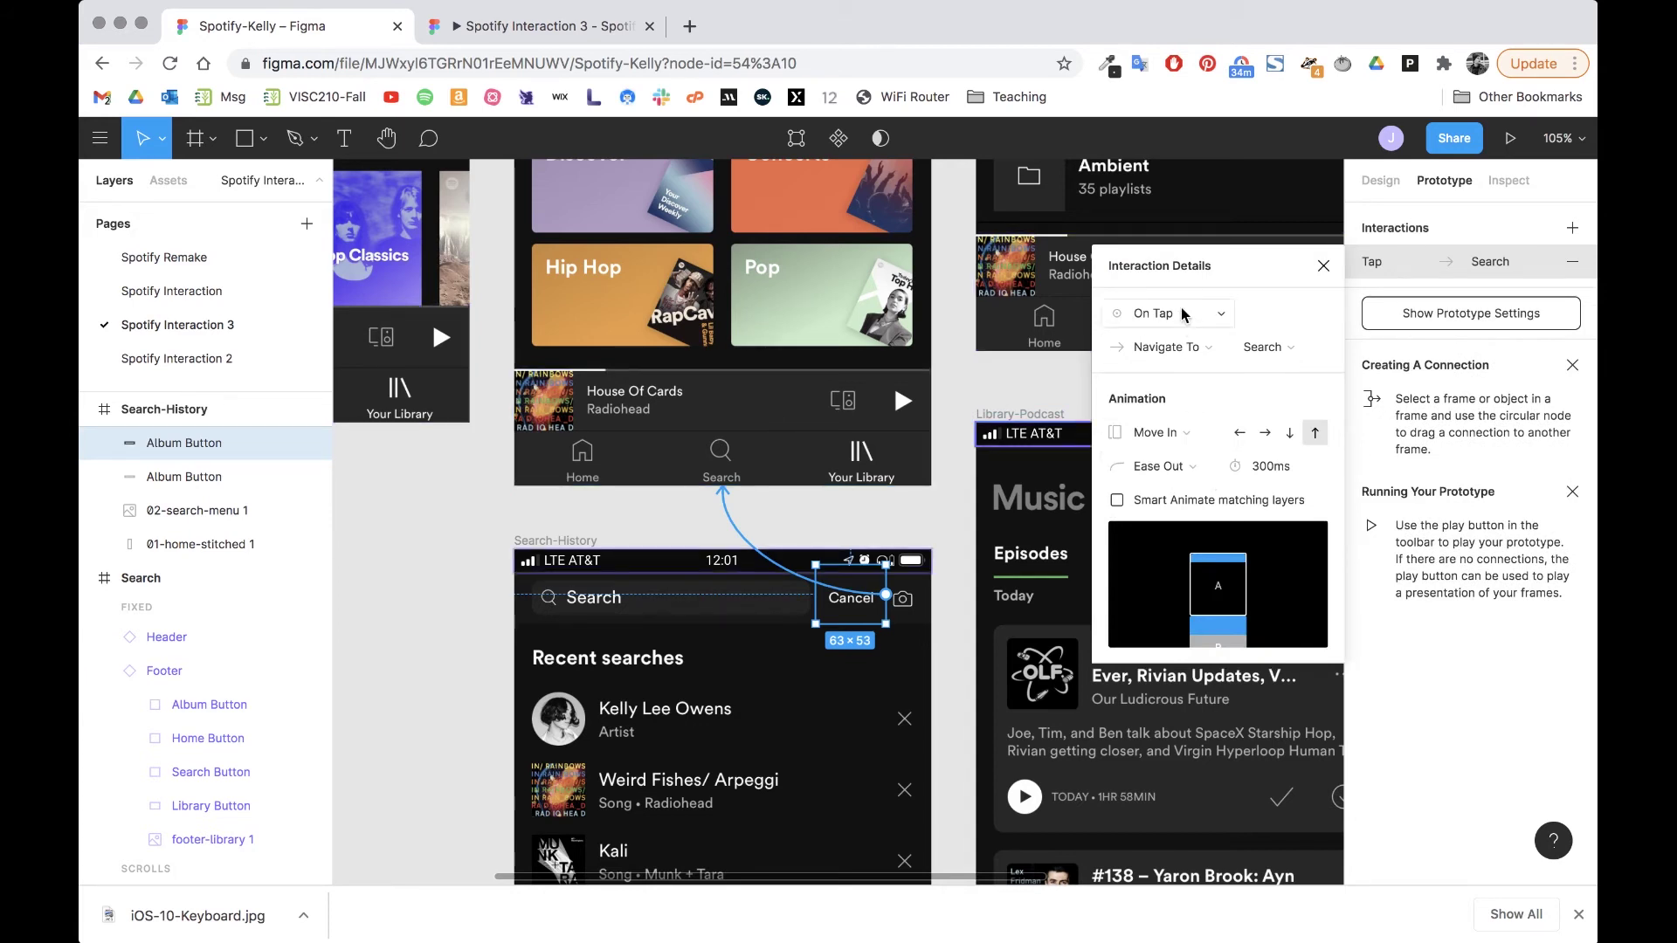
{"action": "left_click", "coordinate": [1179, 433]}
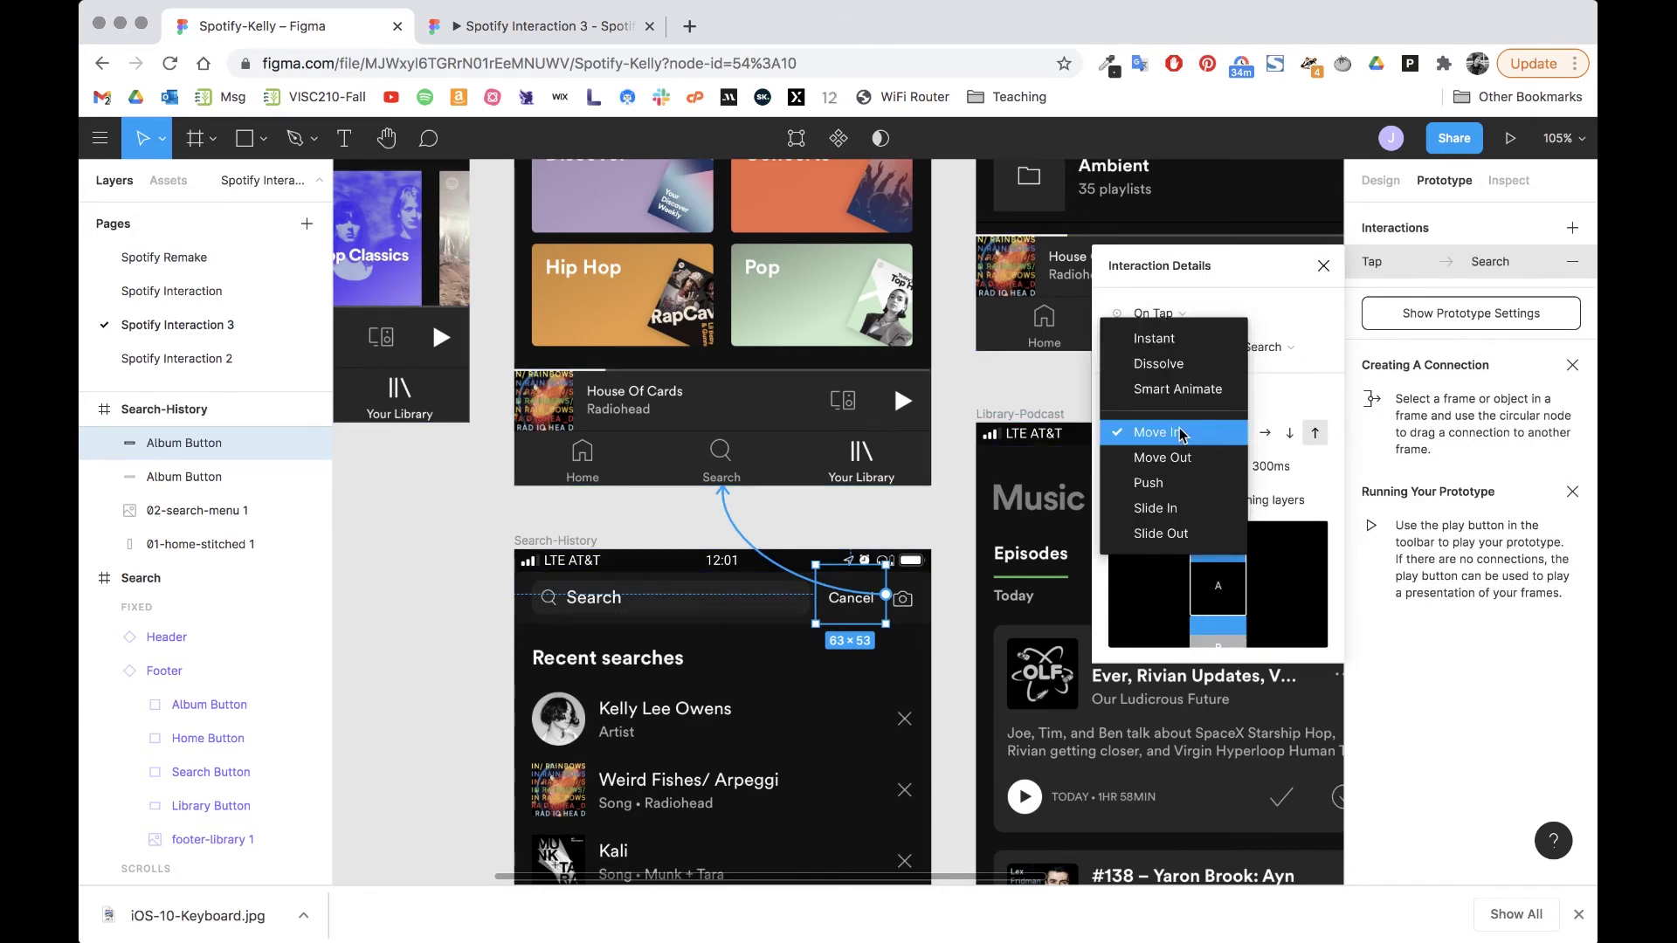
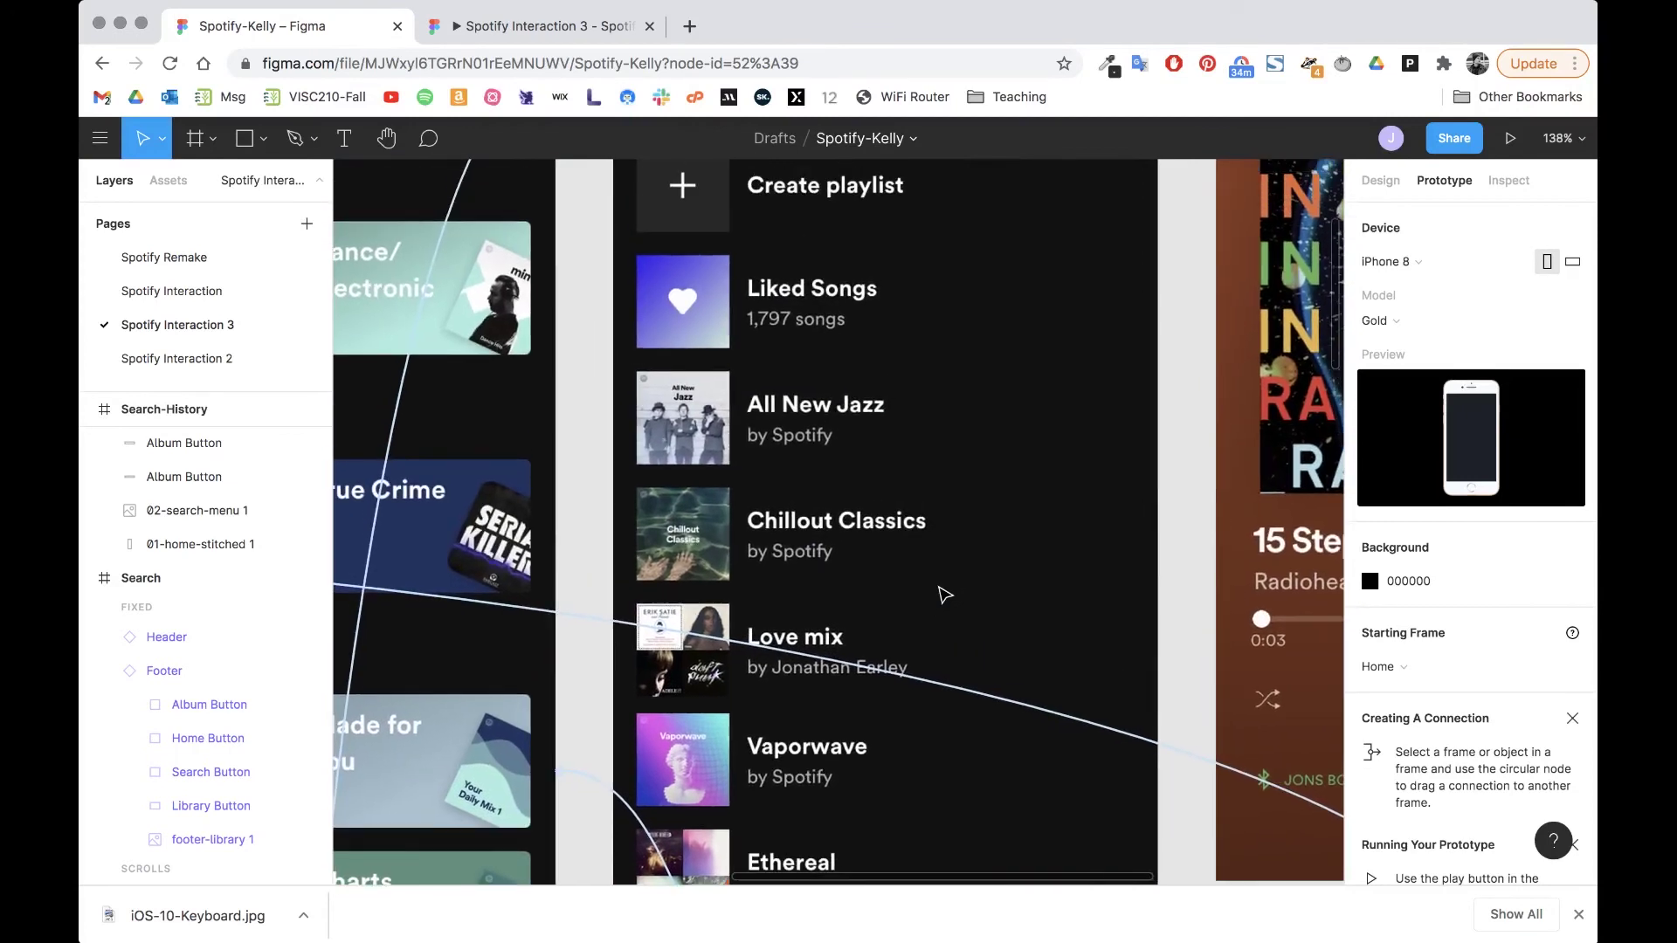
Step: Duplicate the Search frame's search field button over the Podcasts label in the Library-Music frame and resize the copy to 157 × 53
{"action": "scroll", "coordinate": [921, 614], "scroll_direction": "down", "scroll_amount": 15}
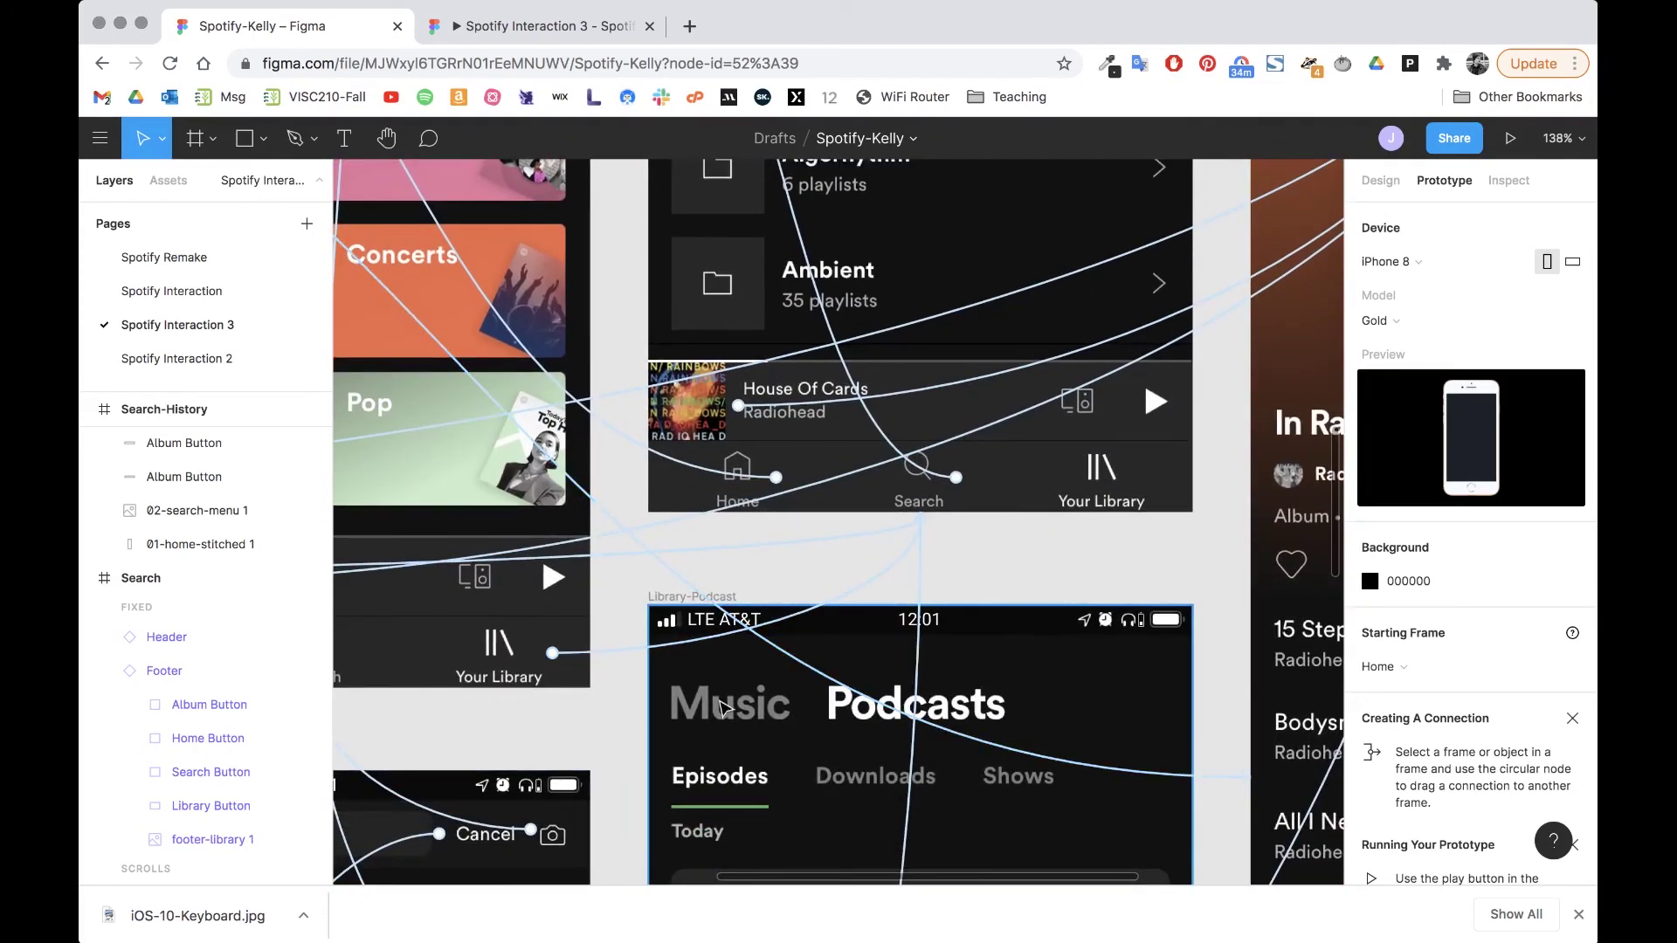
{"action": "scroll", "coordinate": [738, 703], "scroll_direction": "down", "scroll_amount": 10}
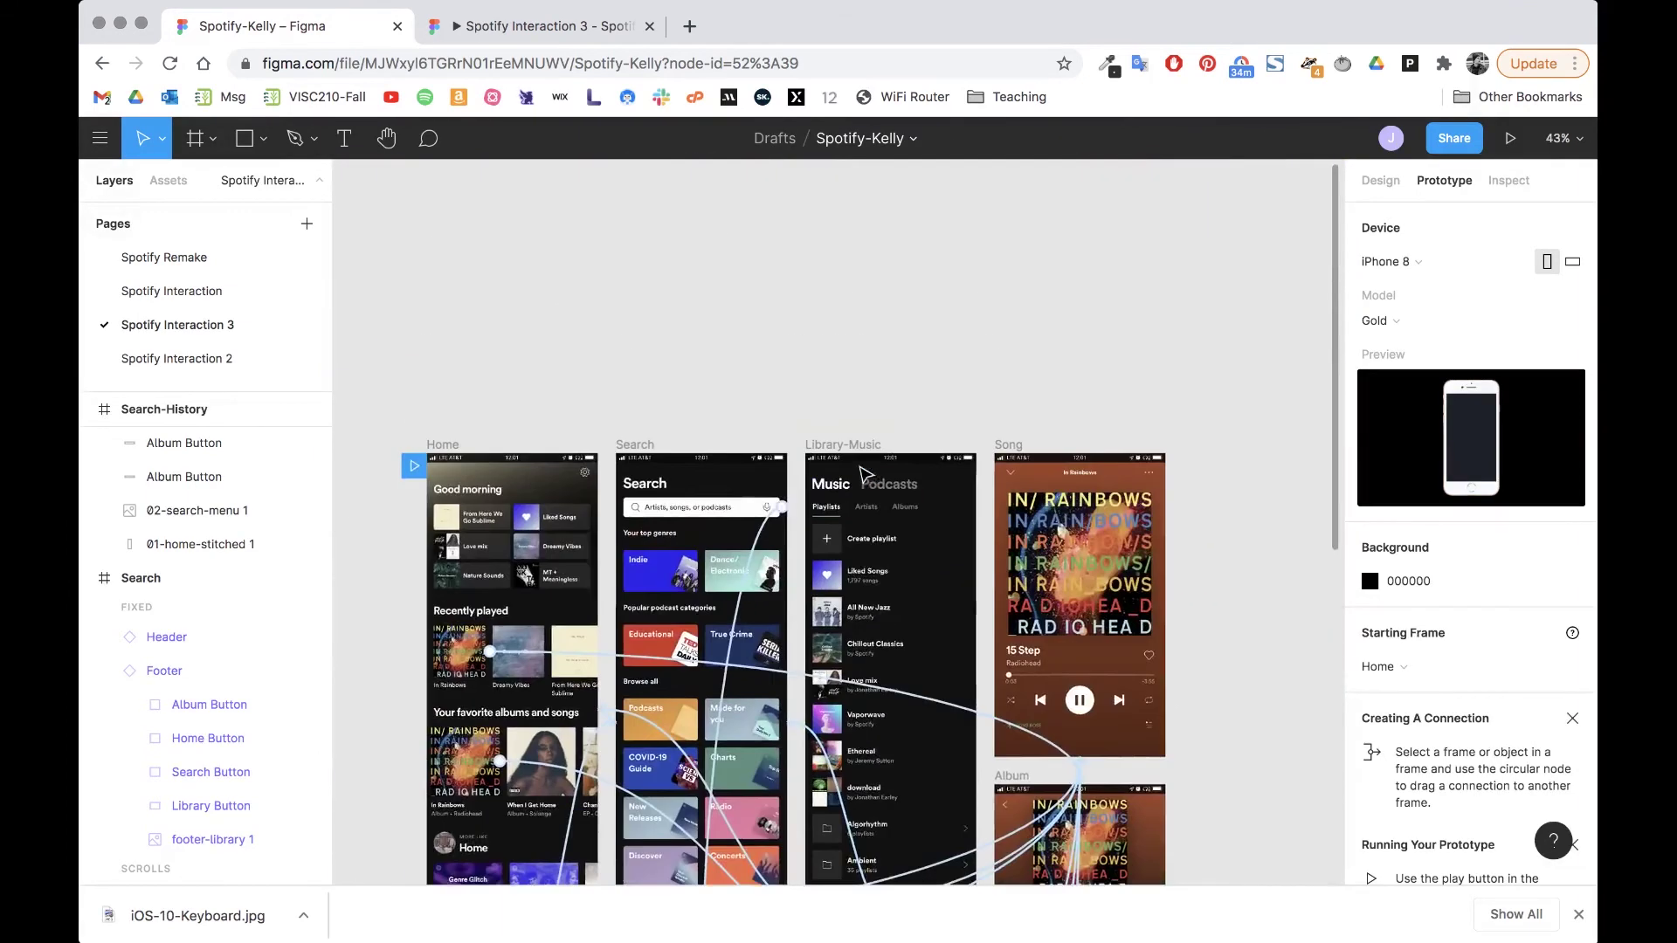
{"action": "scroll", "coordinate": [808, 662], "scroll_direction": "up", "scroll_amount": 5}
{"action": "left_click", "coordinate": [825, 664]}
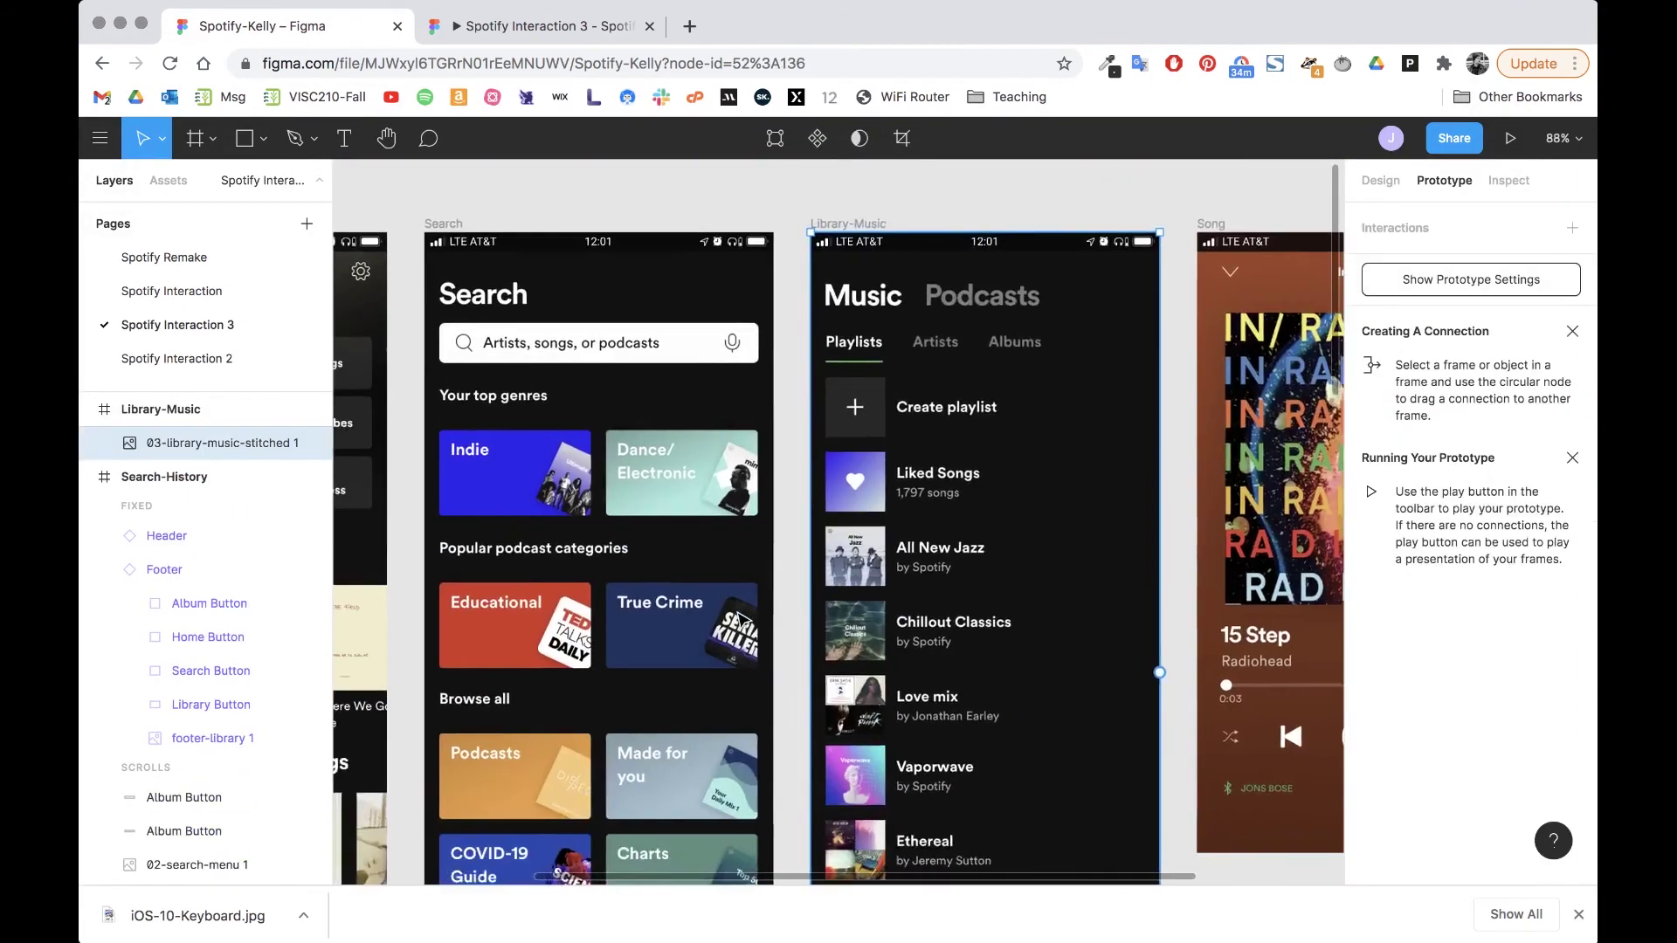
{"action": "scroll", "coordinate": [741, 621], "scroll_direction": "up", "scroll_amount": 3}
{"action": "left_click", "coordinate": [560, 466]}
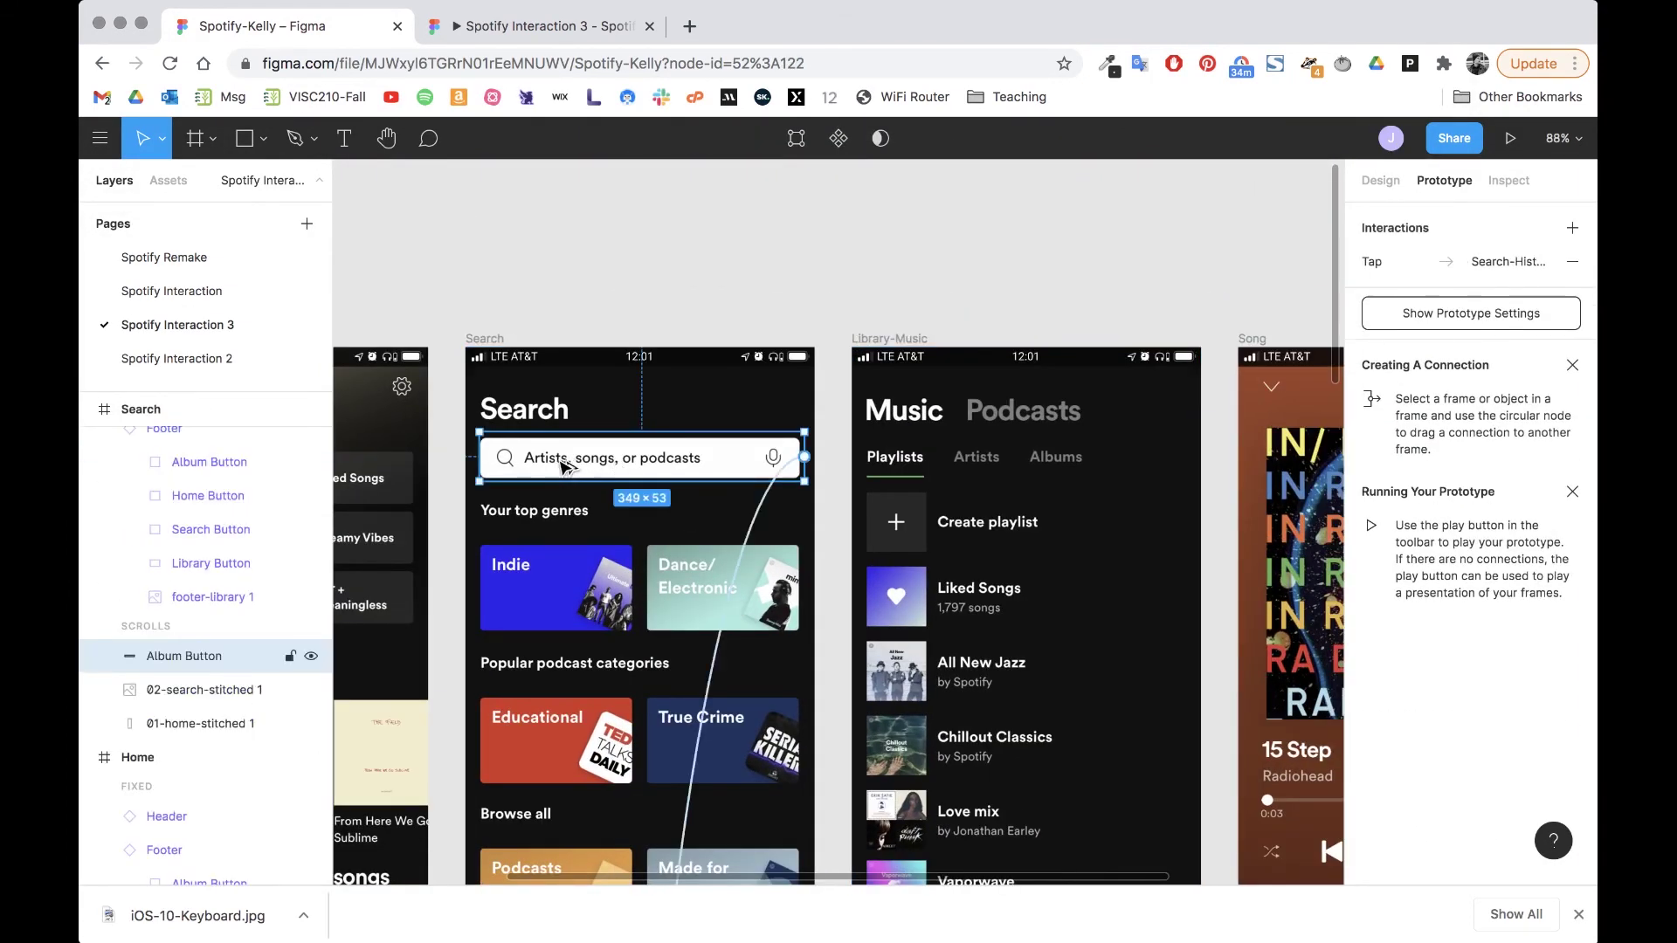
{"action": "left_click", "coordinate": [948, 414]}
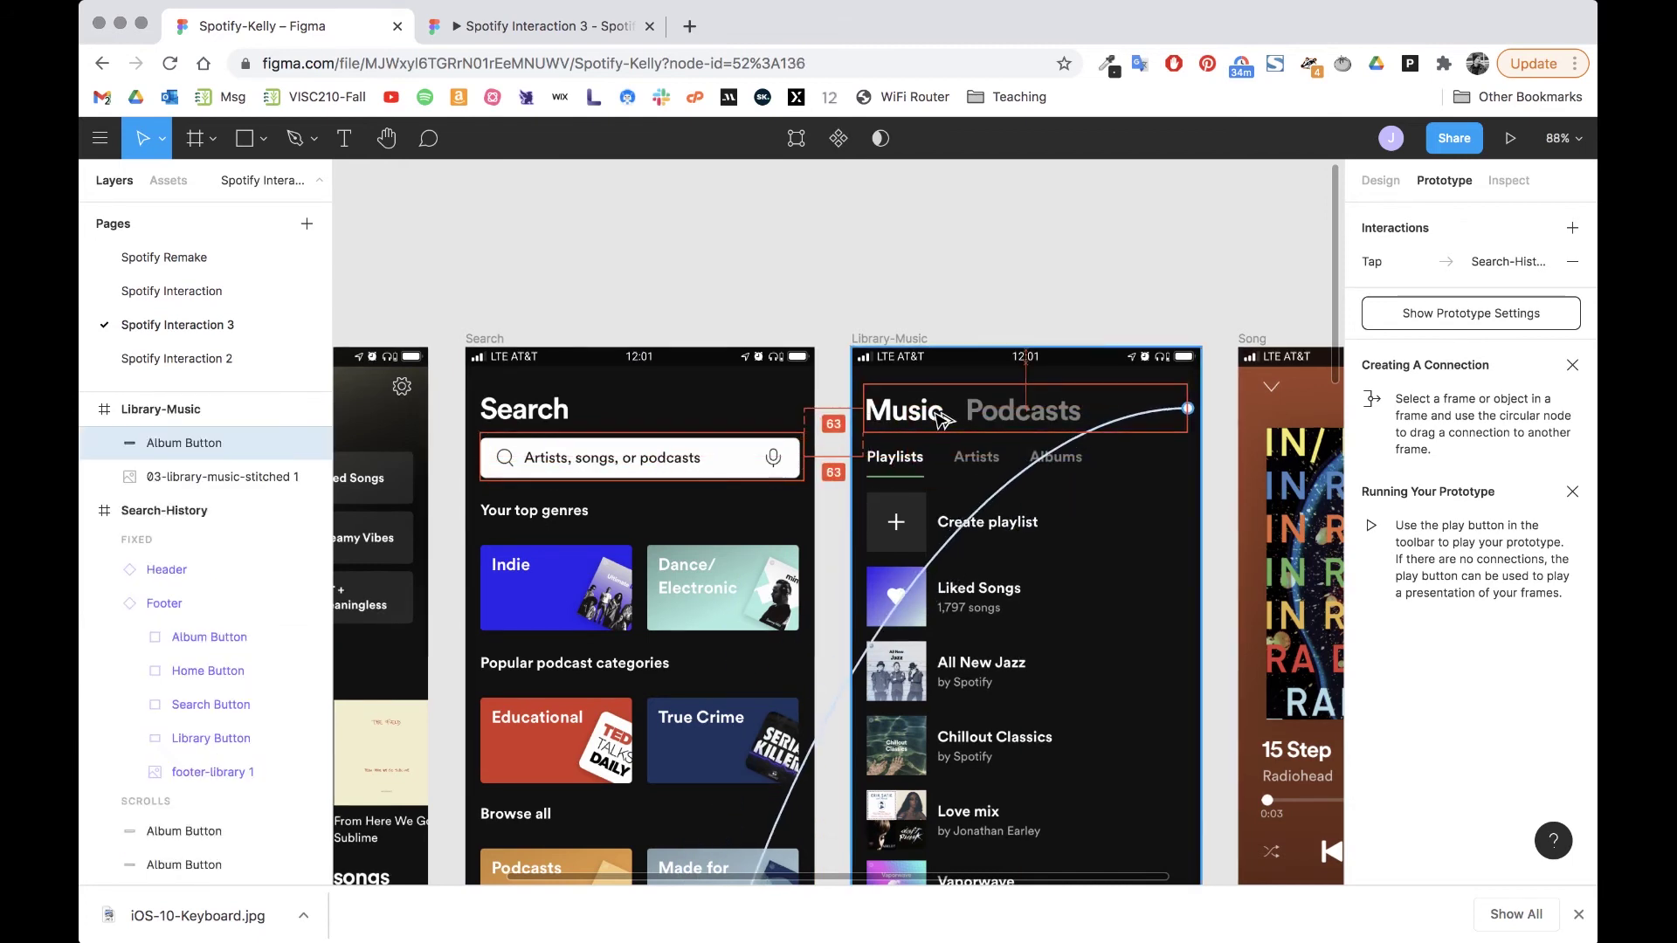
{"action": "left_click_drag", "start_coordinate": [865, 401], "coordinate": [964, 403]}
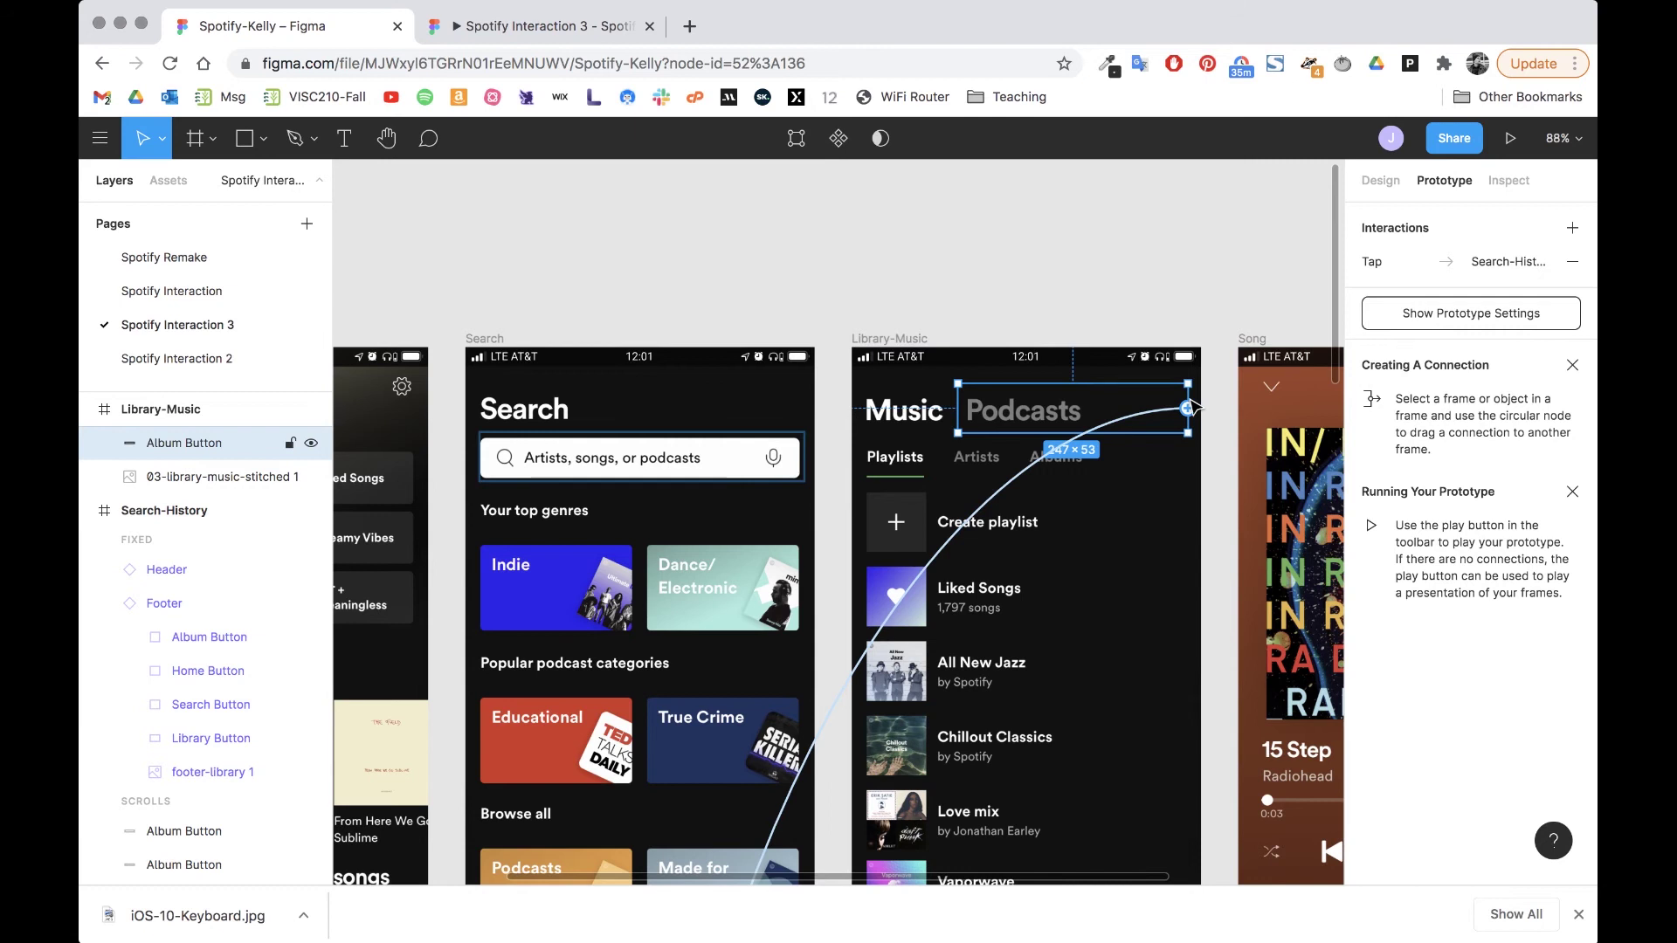
{"action": "left_click_drag", "start_coordinate": [1187, 394], "coordinate": [1090, 418]}
Step: Replace the Podcasts button's Search-History link with an On Tap link to the Library-Podcast frame using a Push animation
{"action": "scroll", "coordinate": [1049, 483], "scroll_direction": "down", "scroll_amount": 5}
{"action": "scroll", "coordinate": [1048, 483], "scroll_direction": "down", "scroll_amount": 3}
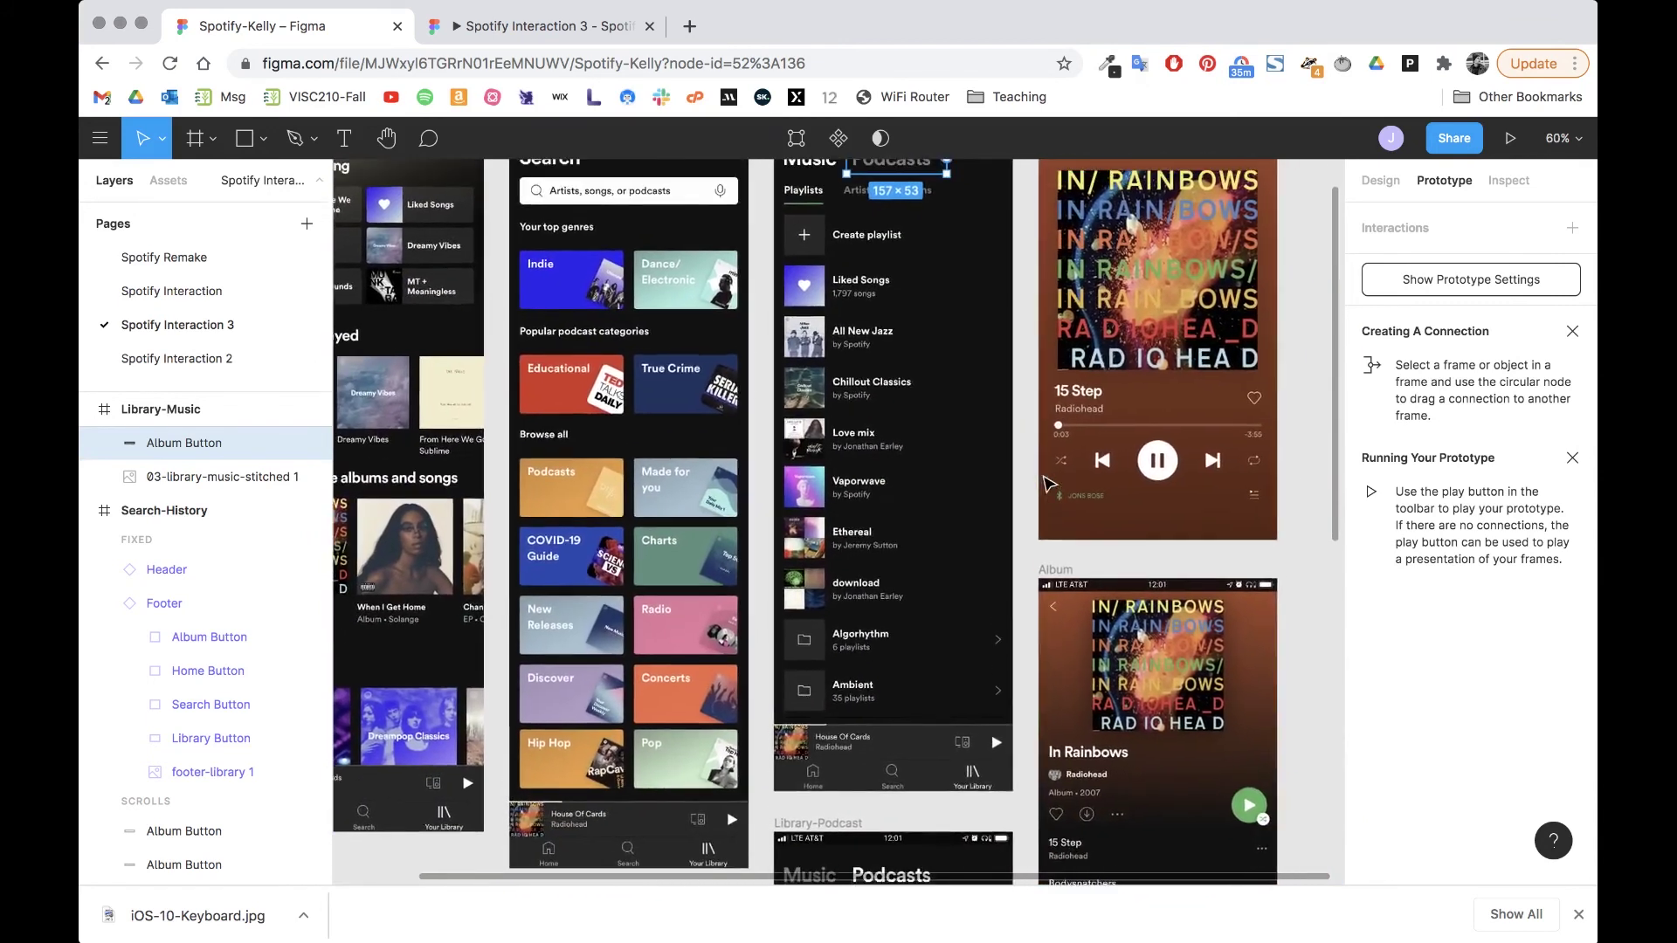
{"action": "scroll", "coordinate": [1049, 483], "scroll_direction": "up", "scroll_amount": 2}
{"action": "left_click_drag", "start_coordinate": [959, 219], "coordinate": [911, 710]}
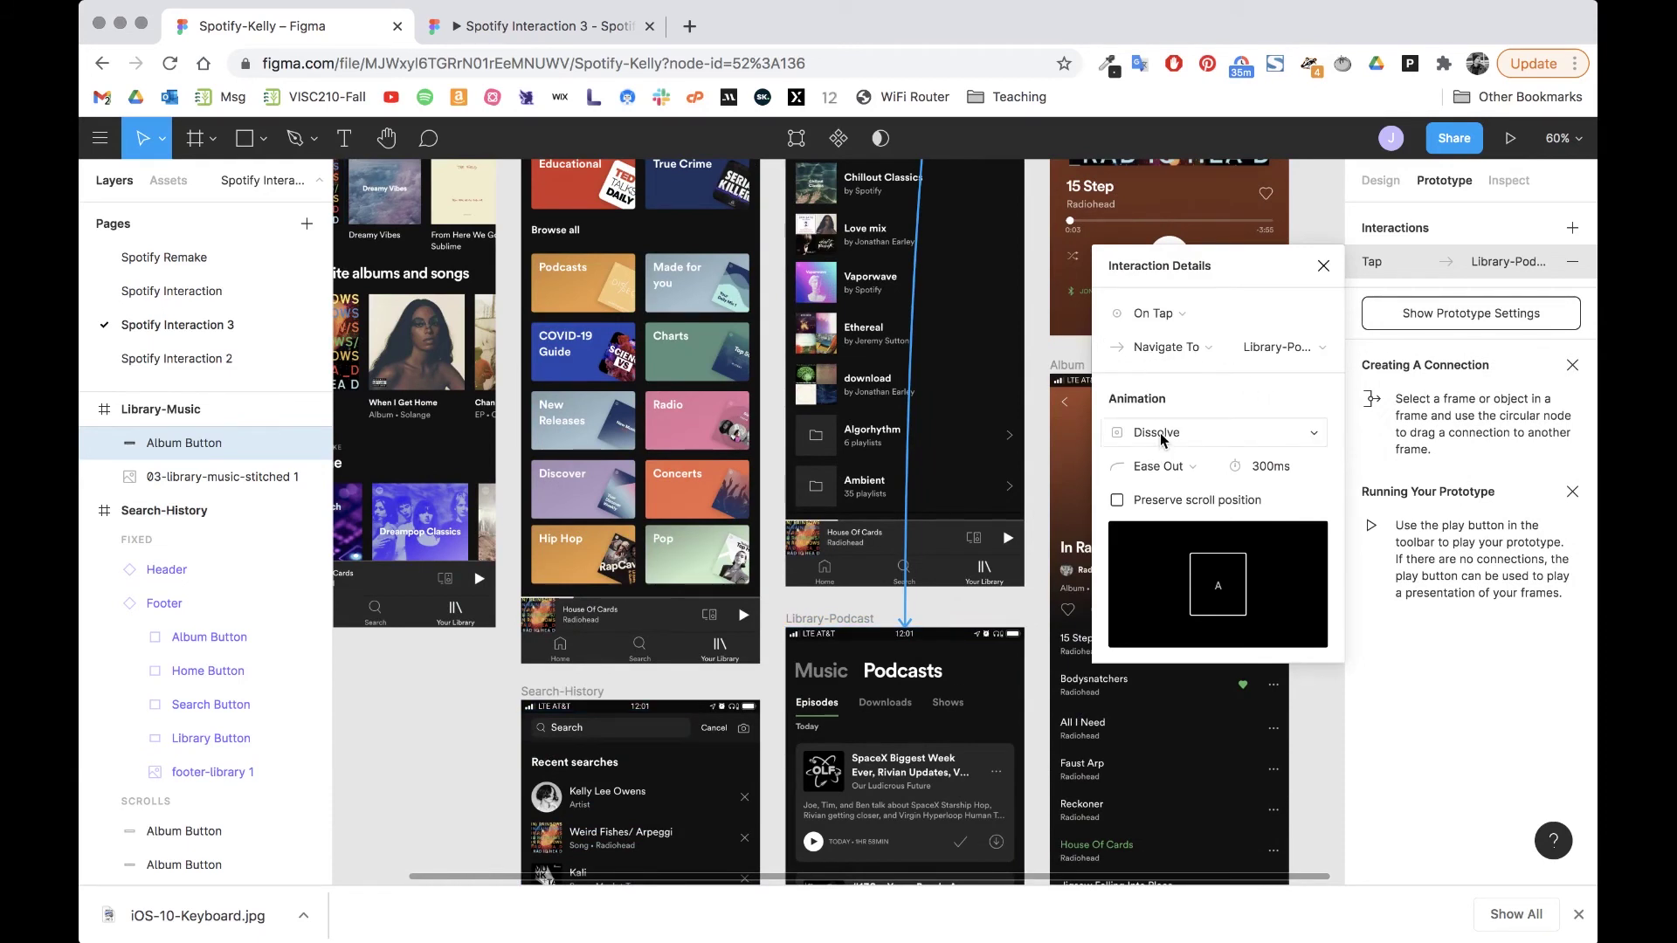
{"action": "left_click", "coordinate": [1163, 439]}
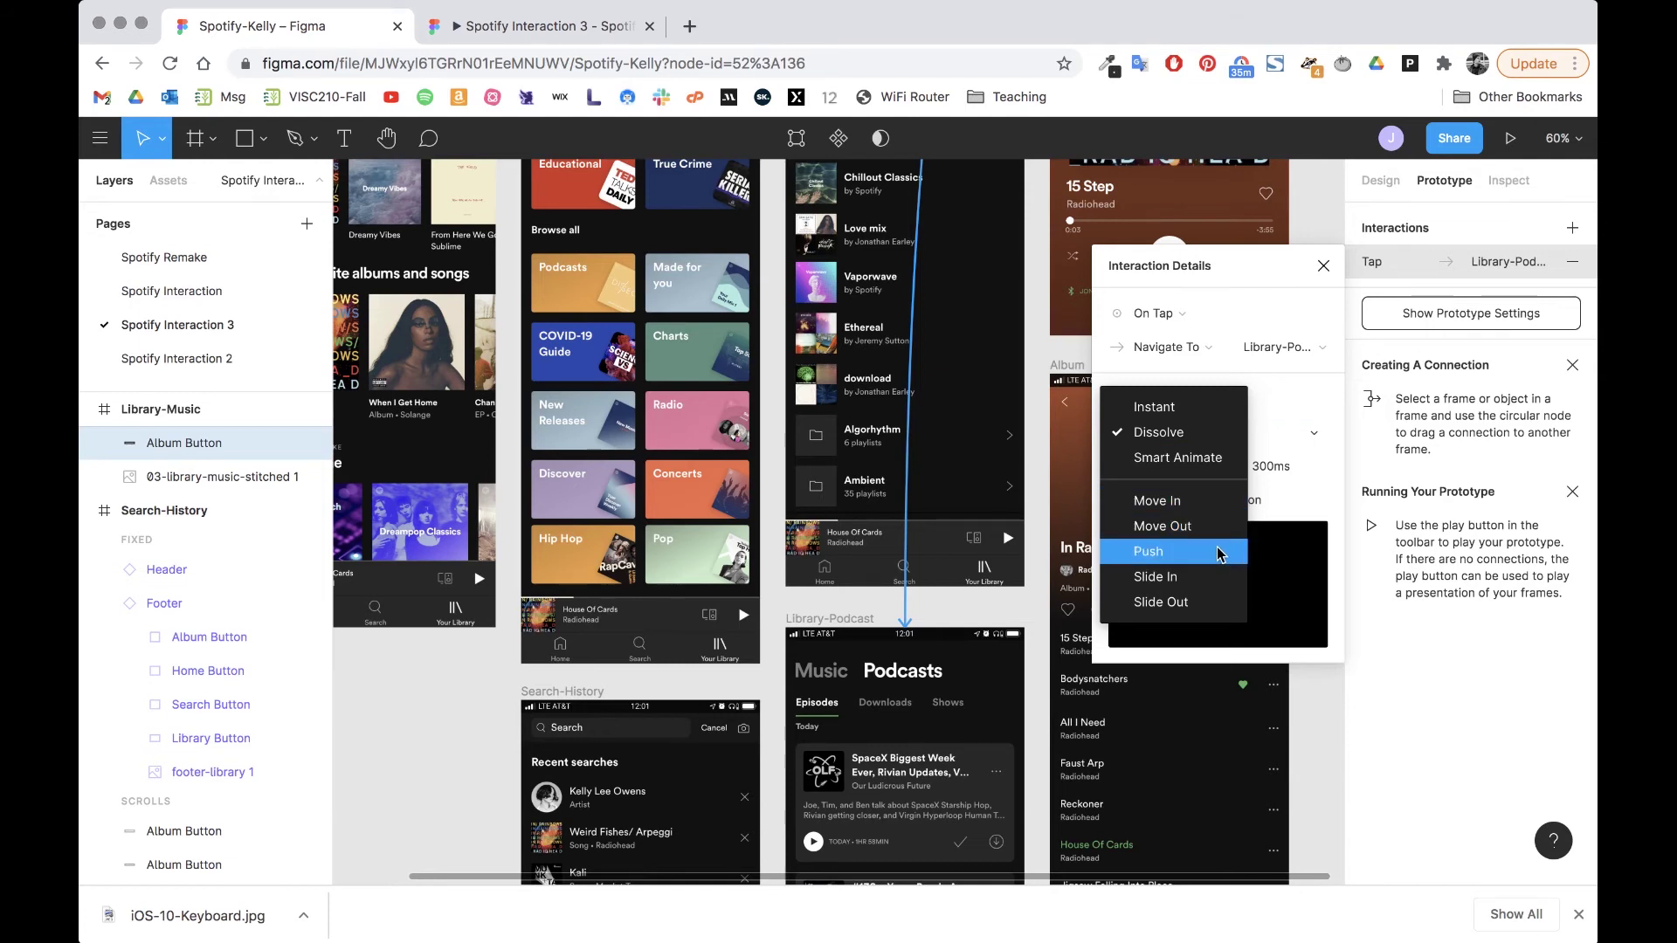
{"action": "left_click", "coordinate": [1220, 554]}
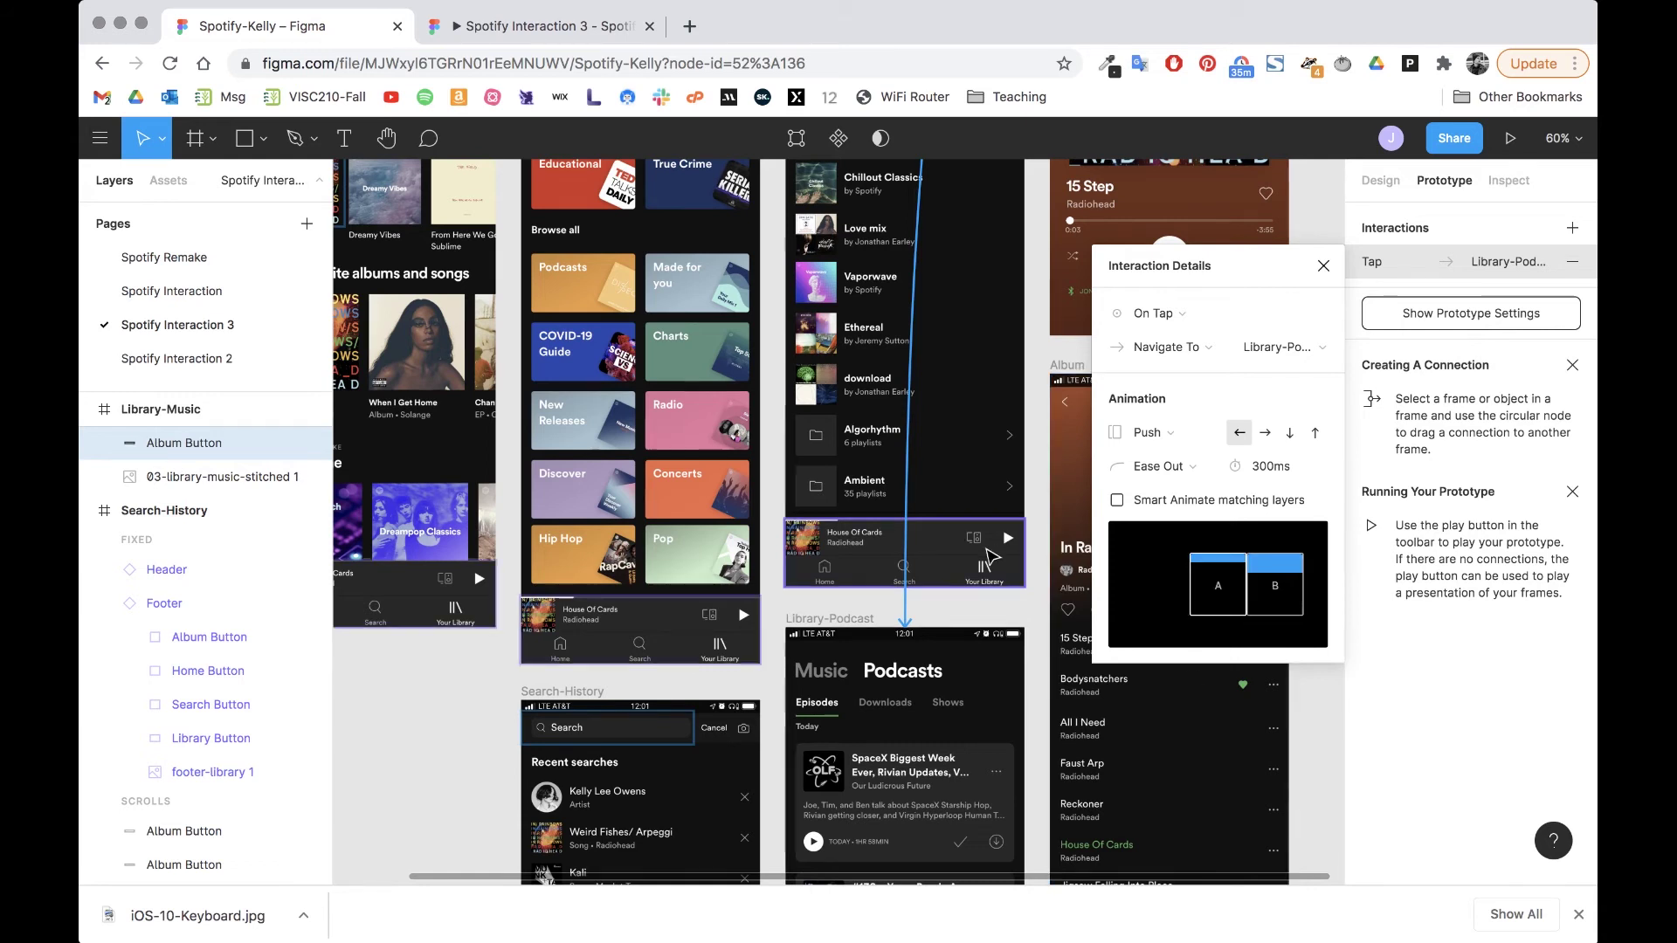
Step: Duplicate the Podcasts button over the Music label in the Library-Podcast frame, resize it to 98 × 48 and clear its copied link
{"action": "left_click", "coordinate": [866, 696]}
{"action": "scroll", "coordinate": [867, 697], "scroll_direction": "up", "scroll_amount": 5}
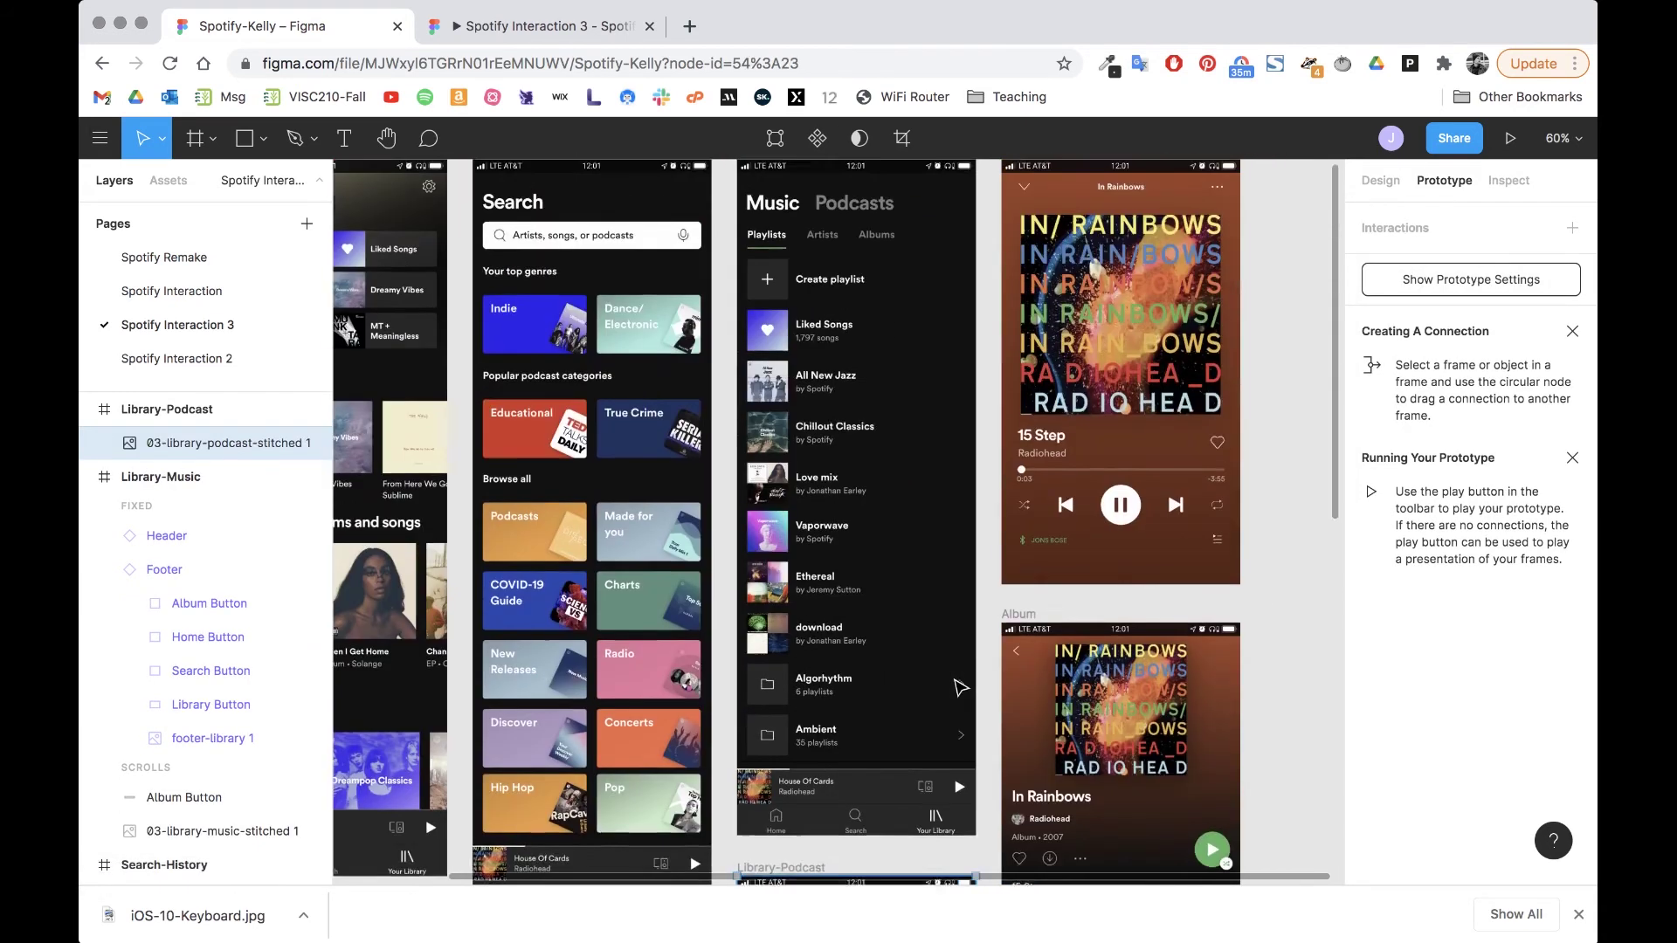
{"action": "left_click", "coordinate": [862, 318]}
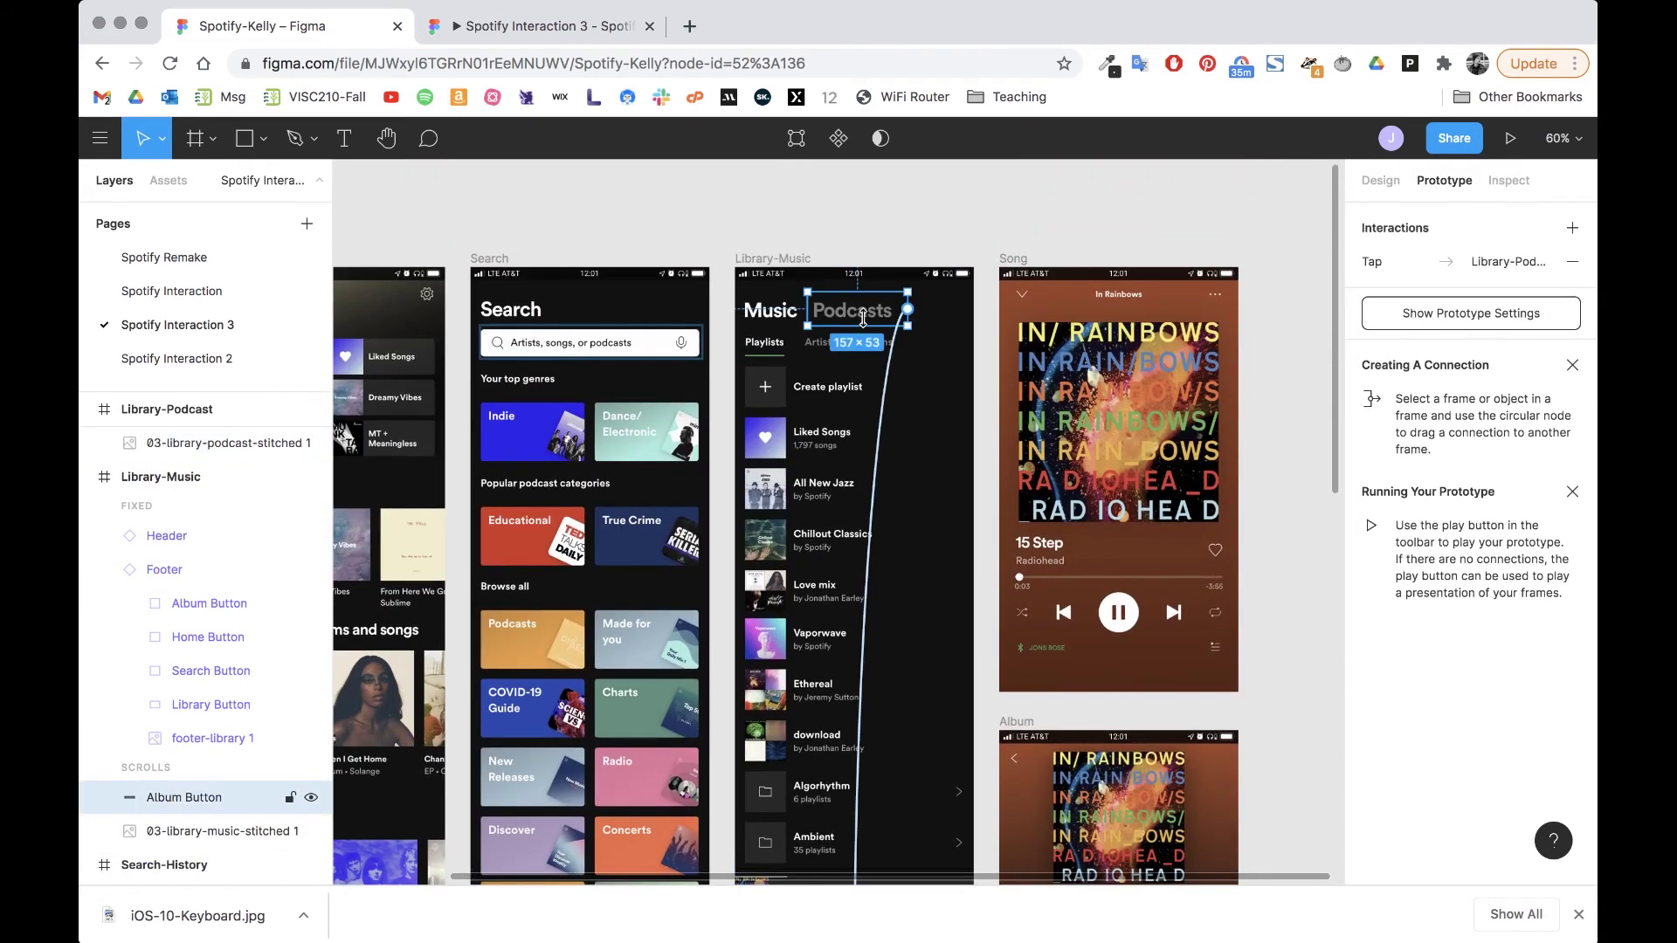
{"action": "left_click_drag", "start_coordinate": [865, 318], "coordinate": [854, 359]}
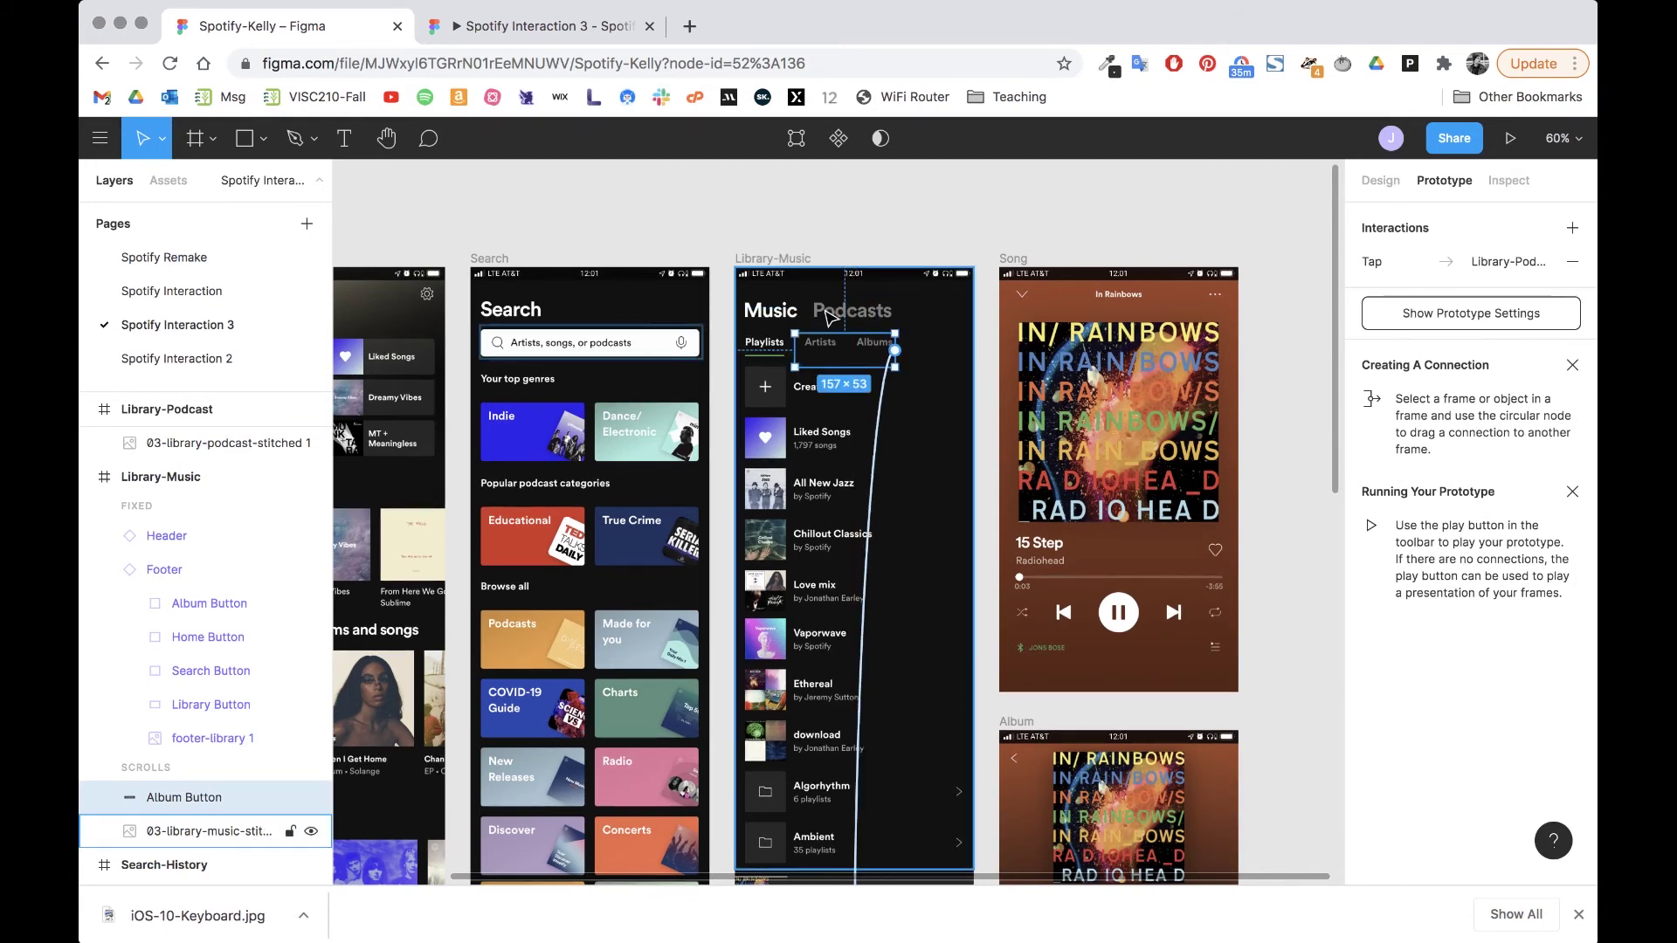
{"action": "left_click", "coordinate": [834, 316]}
{"action": "left_click", "coordinate": [837, 350]}
{"action": "left_click_drag", "start_coordinate": [839, 349], "coordinate": [895, 574]}
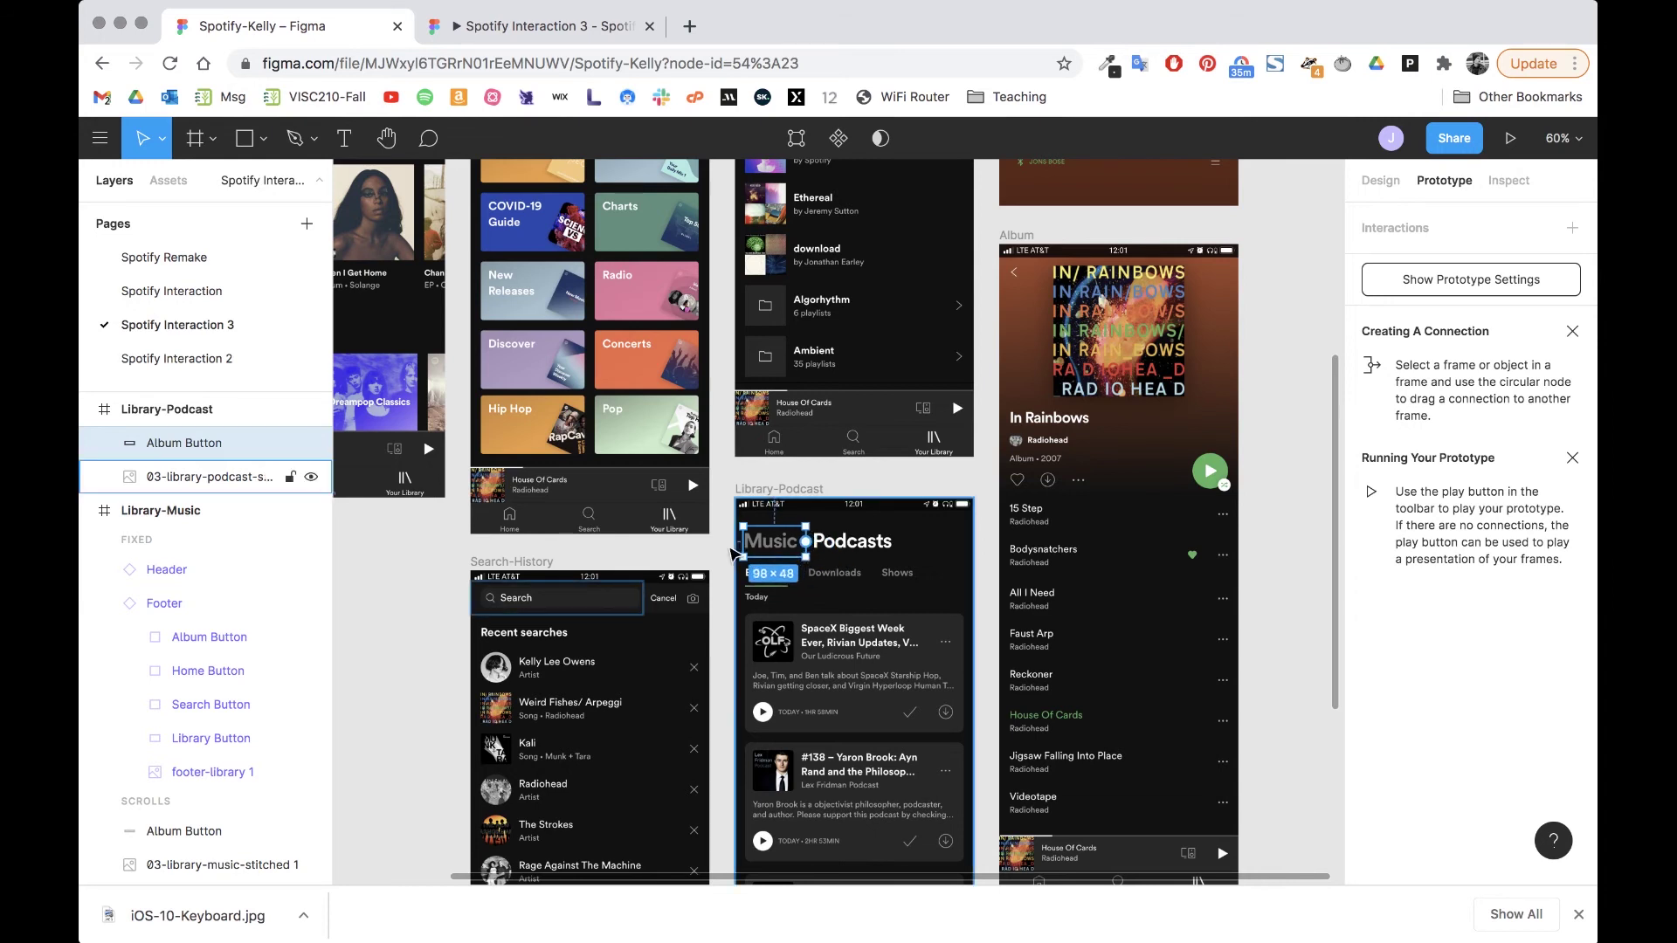
Step: Link the Music button in the Library-Podcast frame to the Library-Music frame with a rightward Push animation
{"action": "scroll", "coordinate": [729, 547], "scroll_direction": "up", "scroll_amount": 1}
{"action": "left_click_drag", "start_coordinate": [790, 583], "coordinate": [858, 416]}
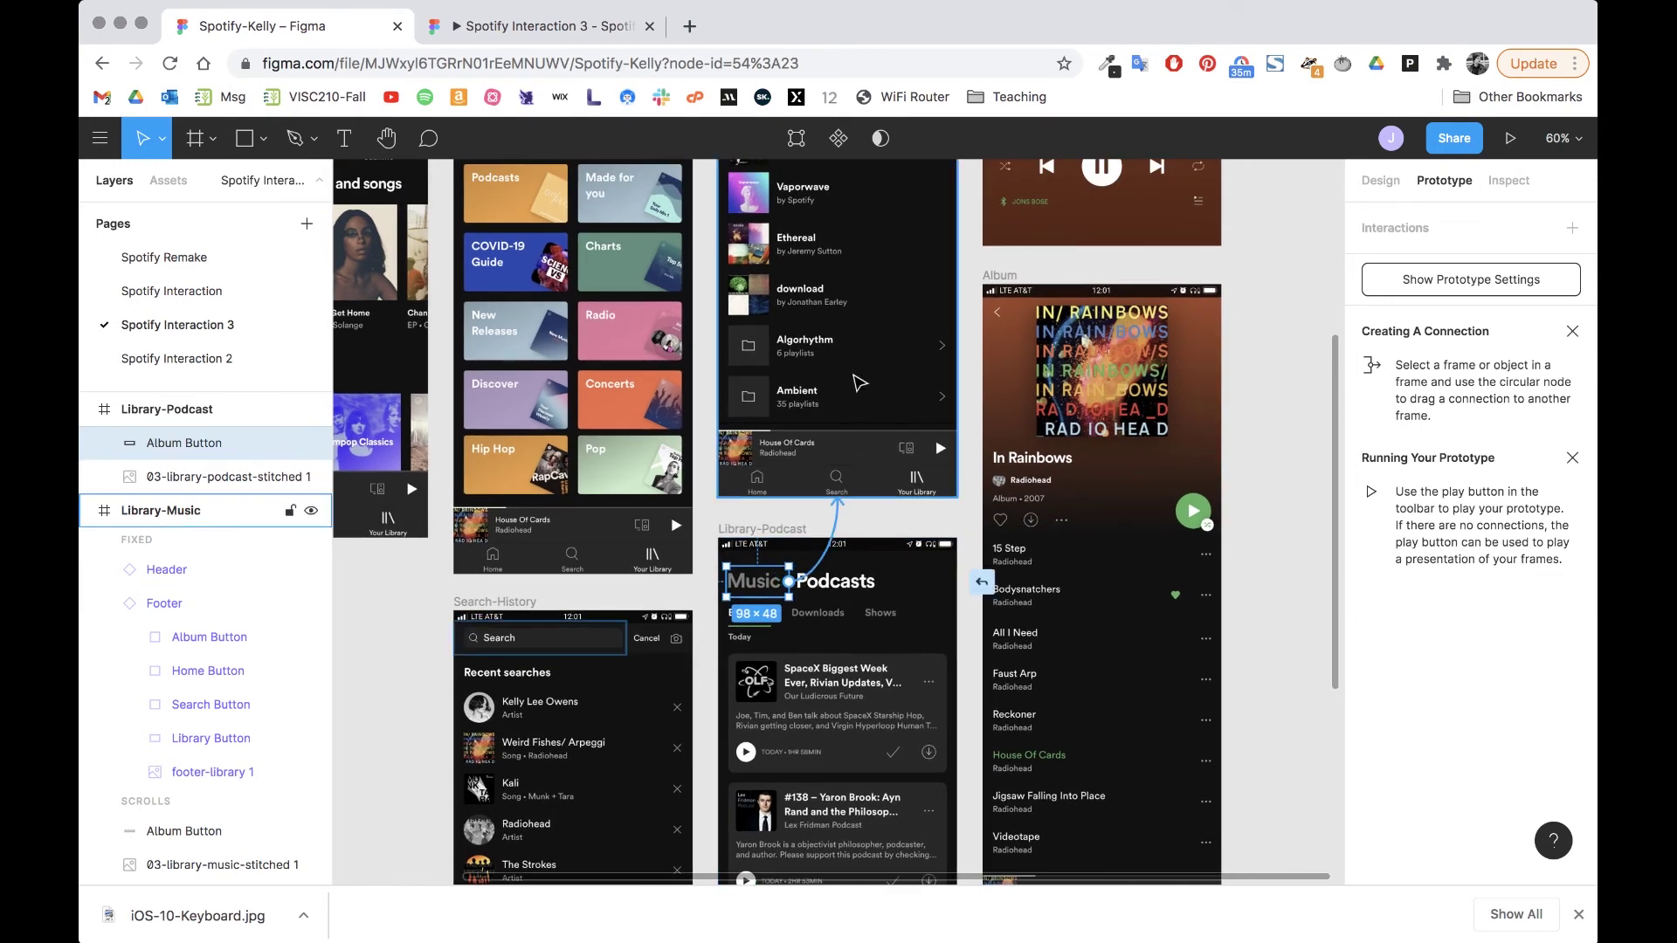
{"action": "left_click_drag", "start_coordinate": [859, 332], "coordinate": [859, 334]}
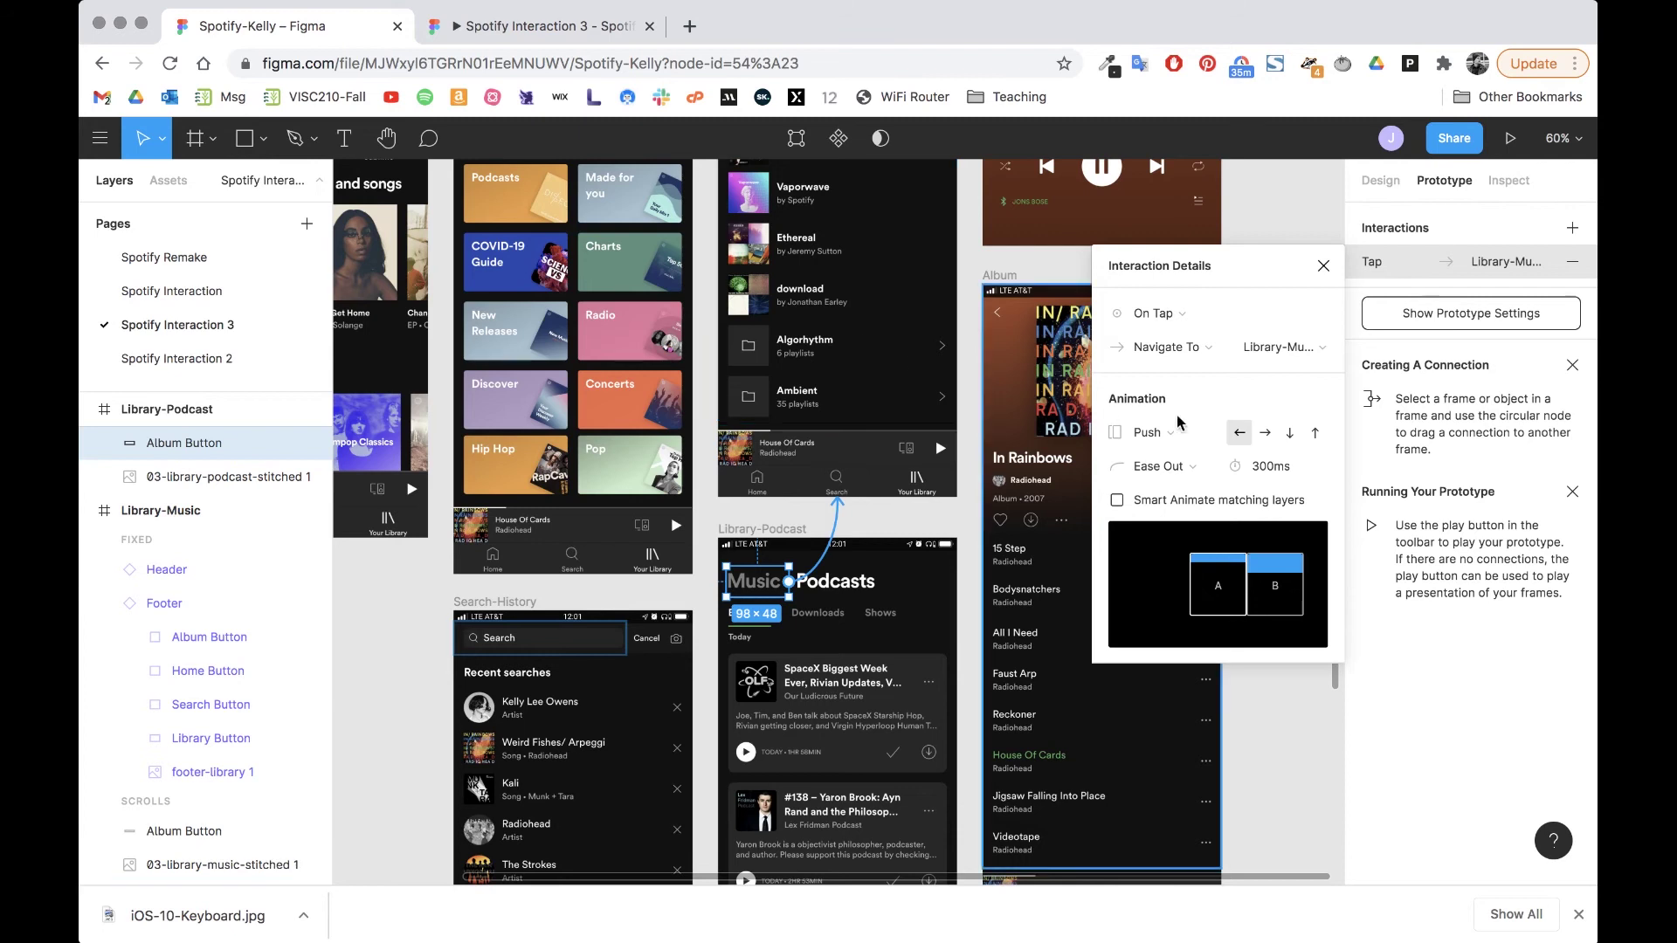
{"action": "left_click", "coordinate": [1267, 437]}
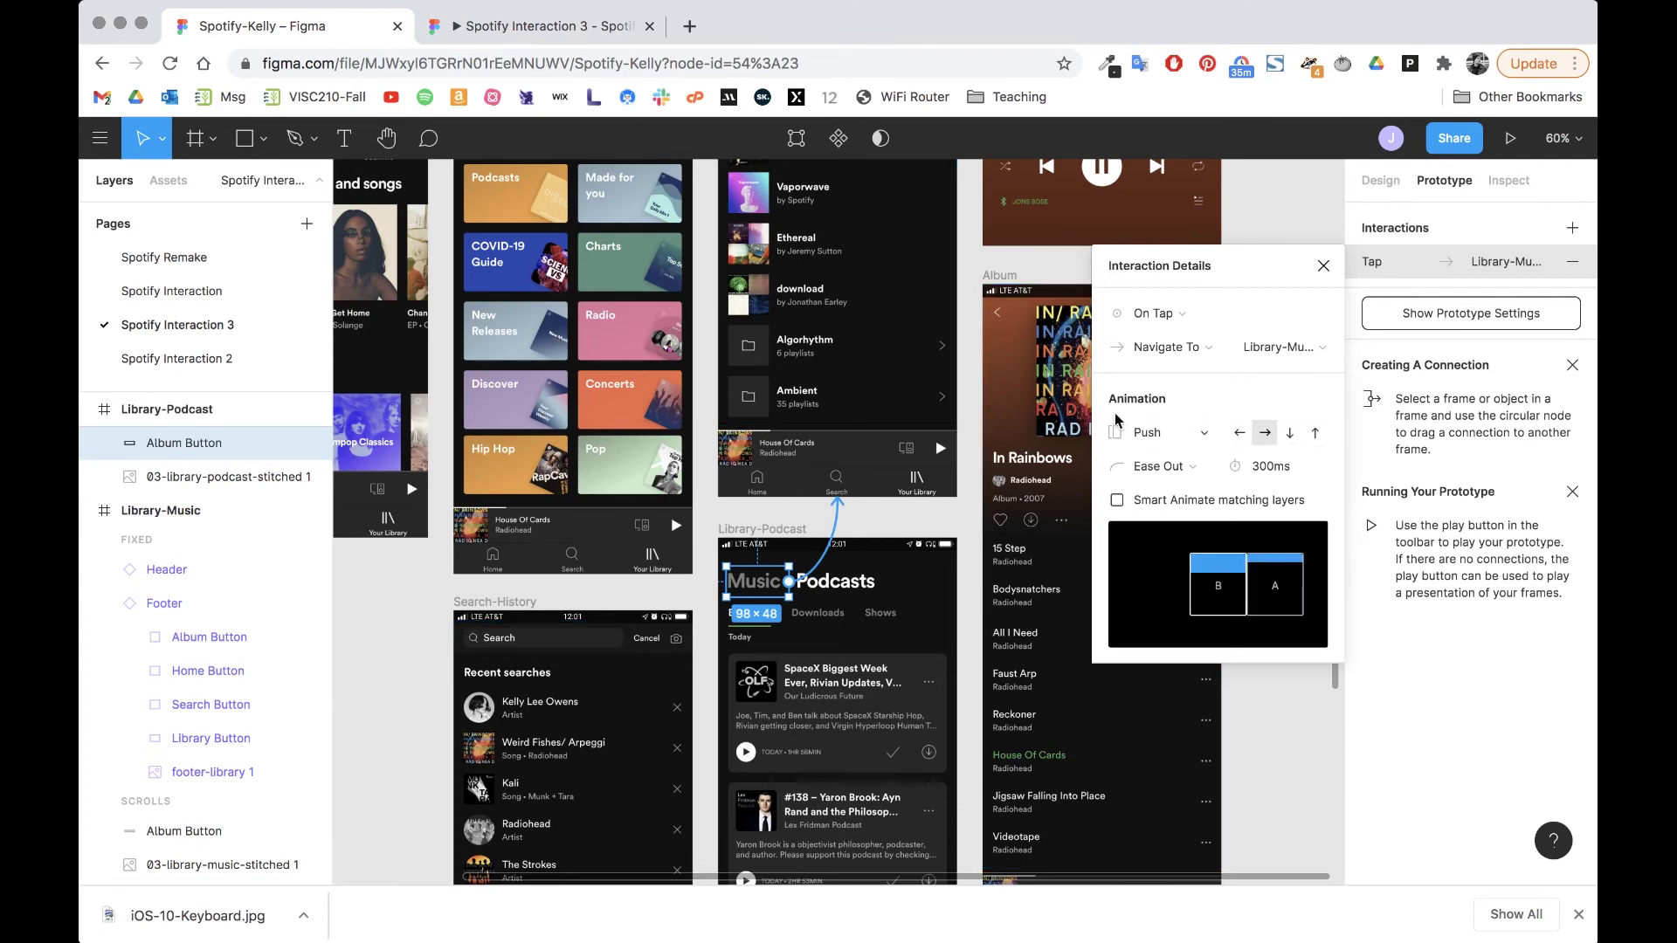
Step: Examine the down arrow at the top of the Song frame and the back arrow in the Album frame
{"action": "scroll", "coordinate": [931, 631], "scroll_direction": "up", "scroll_amount": 6}
{"action": "scroll", "coordinate": [931, 631], "scroll_direction": "right", "scroll_amount": 3}
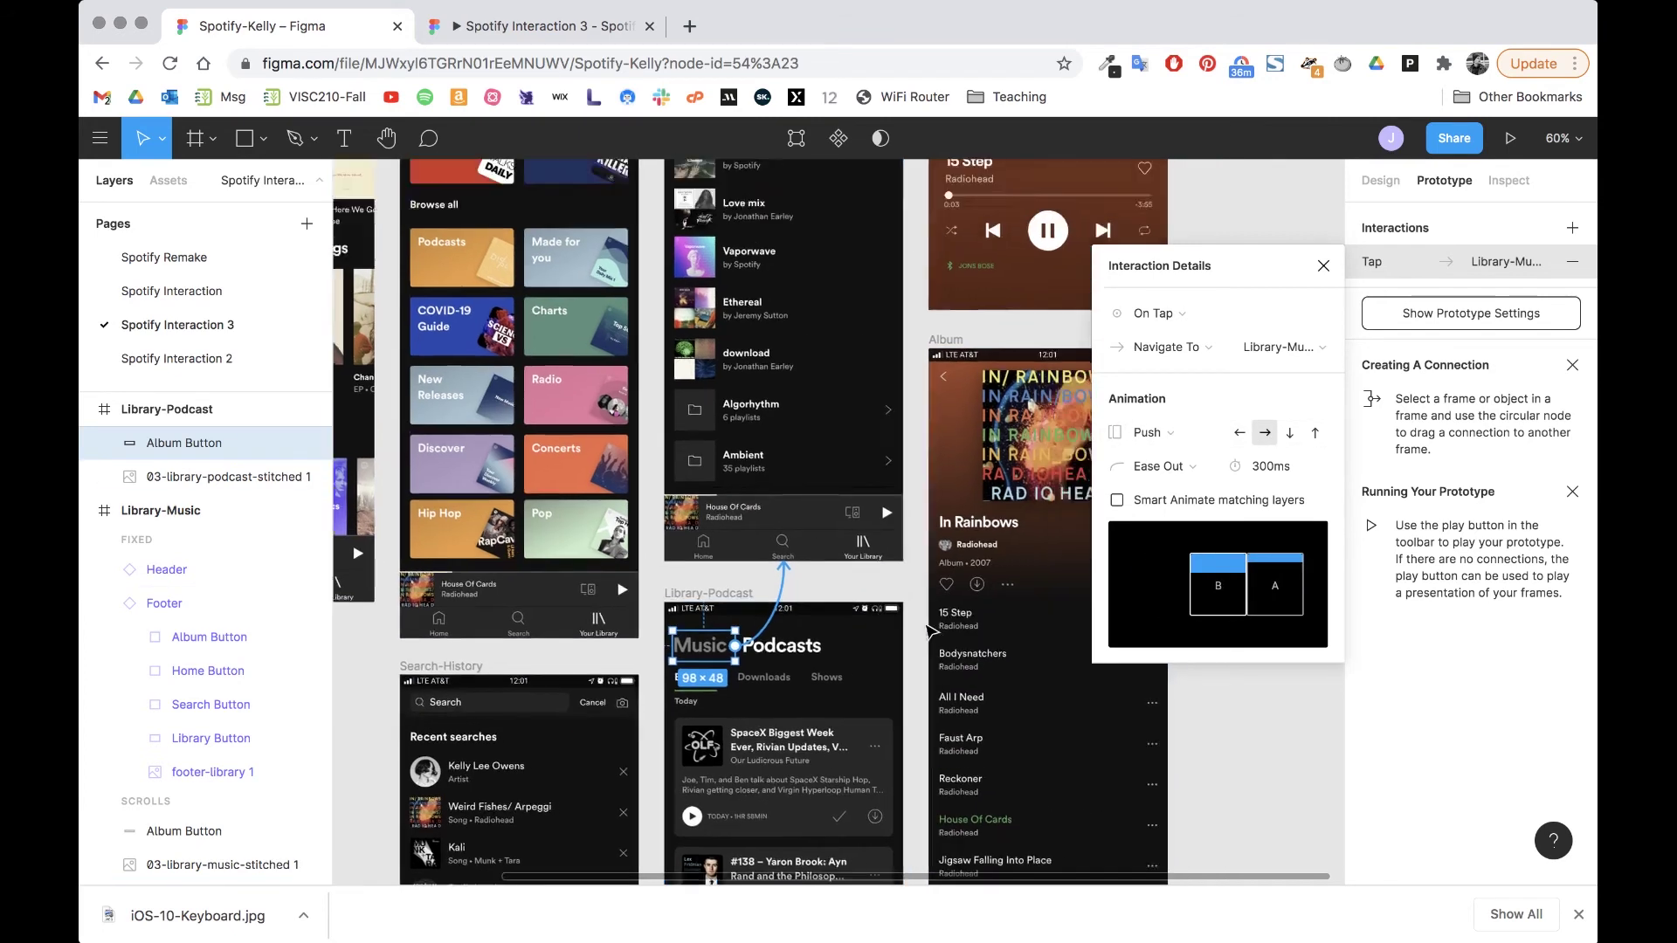
{"action": "scroll", "coordinate": [932, 631], "scroll_direction": "down", "scroll_amount": 5}
{"action": "scroll", "coordinate": [931, 631], "scroll_direction": "up", "scroll_amount": 5}
{"action": "scroll", "coordinate": [931, 631], "scroll_direction": "up", "scroll_amount": 2}
{"action": "scroll", "coordinate": [928, 629], "scroll_direction": "up", "scroll_amount": 5}
{"action": "scroll", "coordinate": [767, 461], "scroll_direction": "up", "scroll_amount": 3}
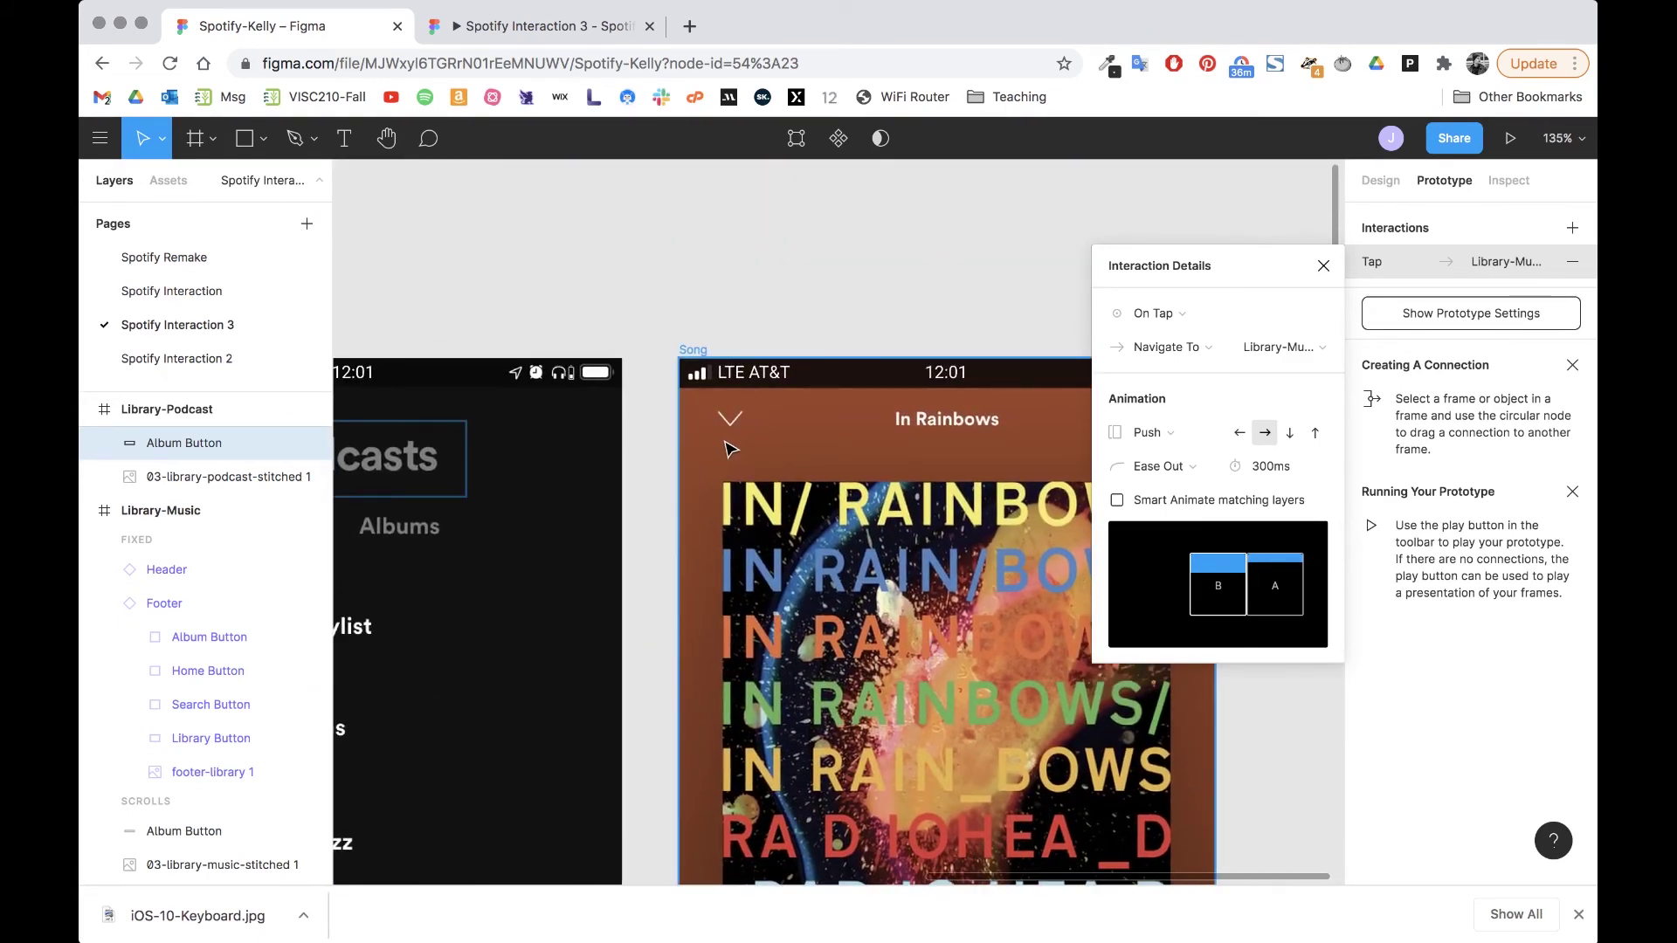
{"action": "scroll", "coordinate": [730, 449], "scroll_direction": "down", "scroll_amount": 3}
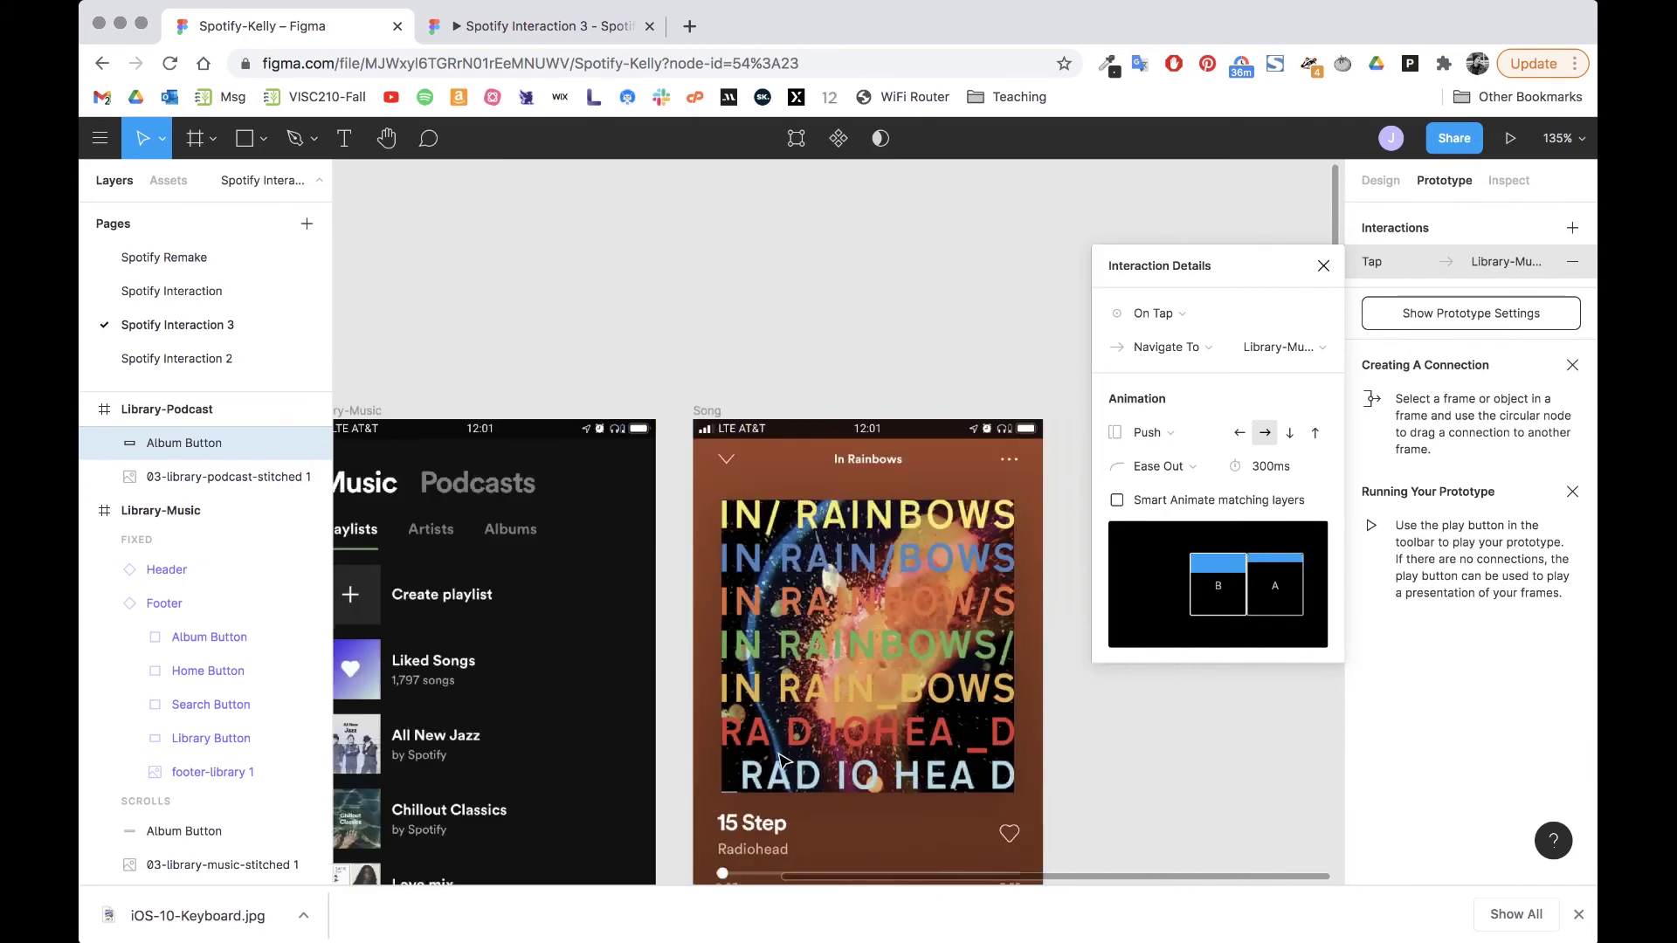
{"action": "scroll", "coordinate": [780, 762], "scroll_direction": "down", "scroll_amount": 3}
{"action": "scroll", "coordinate": [786, 751], "scroll_direction": "down", "scroll_amount": 5}
{"action": "scroll", "coordinate": [797, 741], "scroll_direction": "up", "scroll_amount": 3}
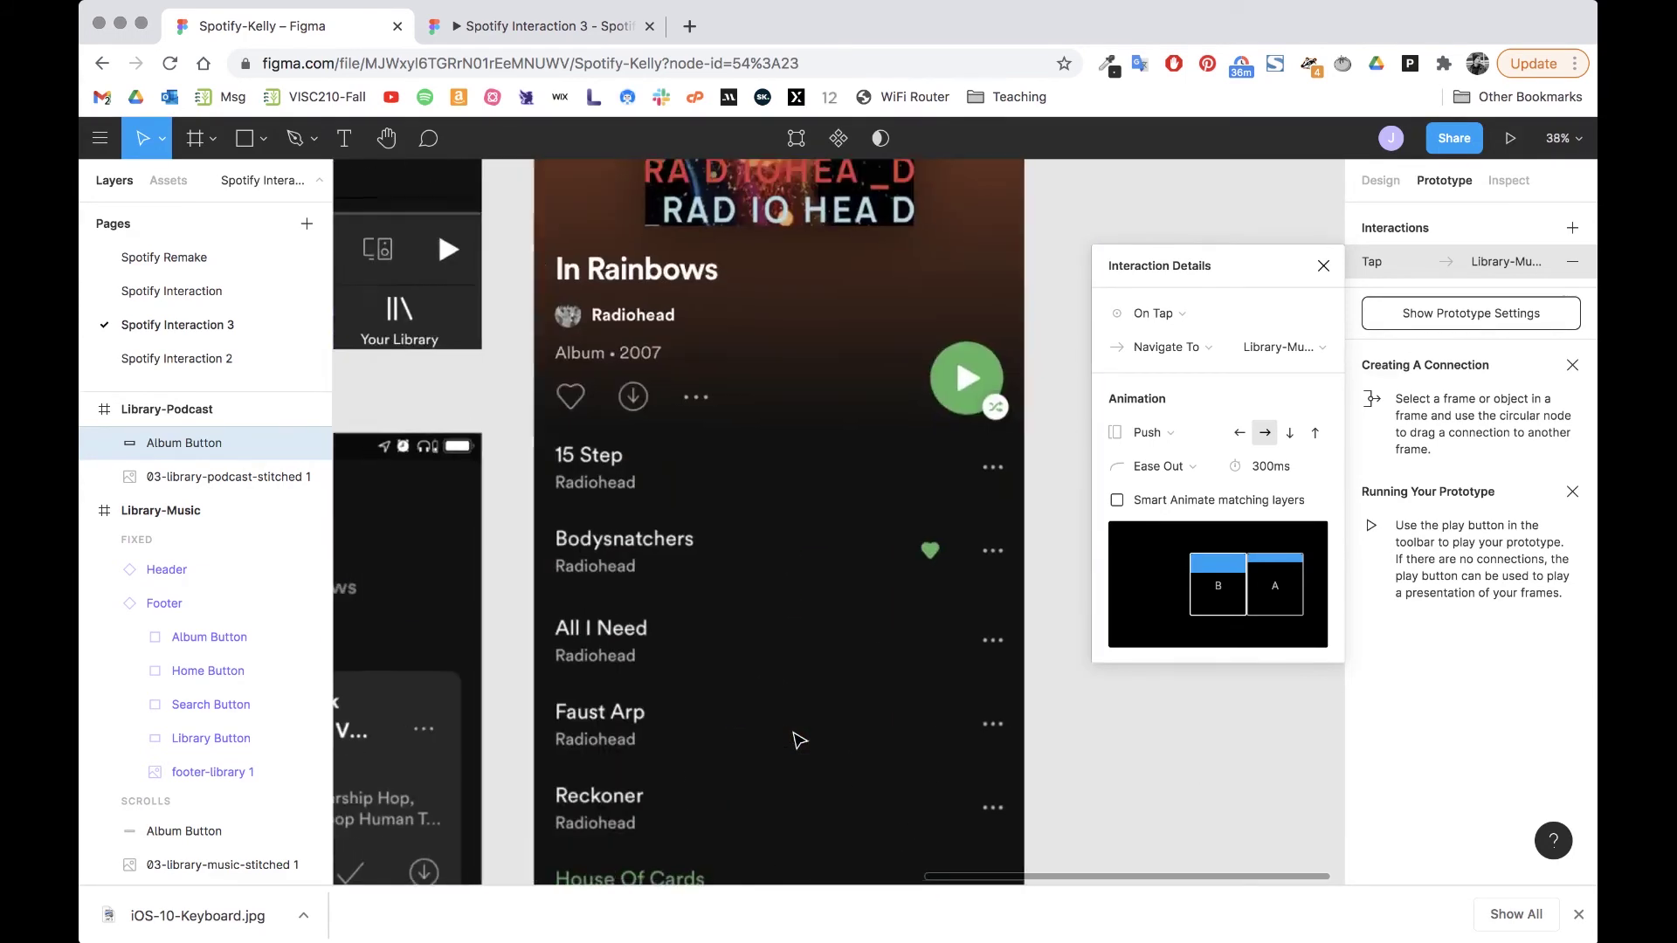
{"action": "scroll", "coordinate": [797, 741], "scroll_direction": "up", "scroll_amount": 5}
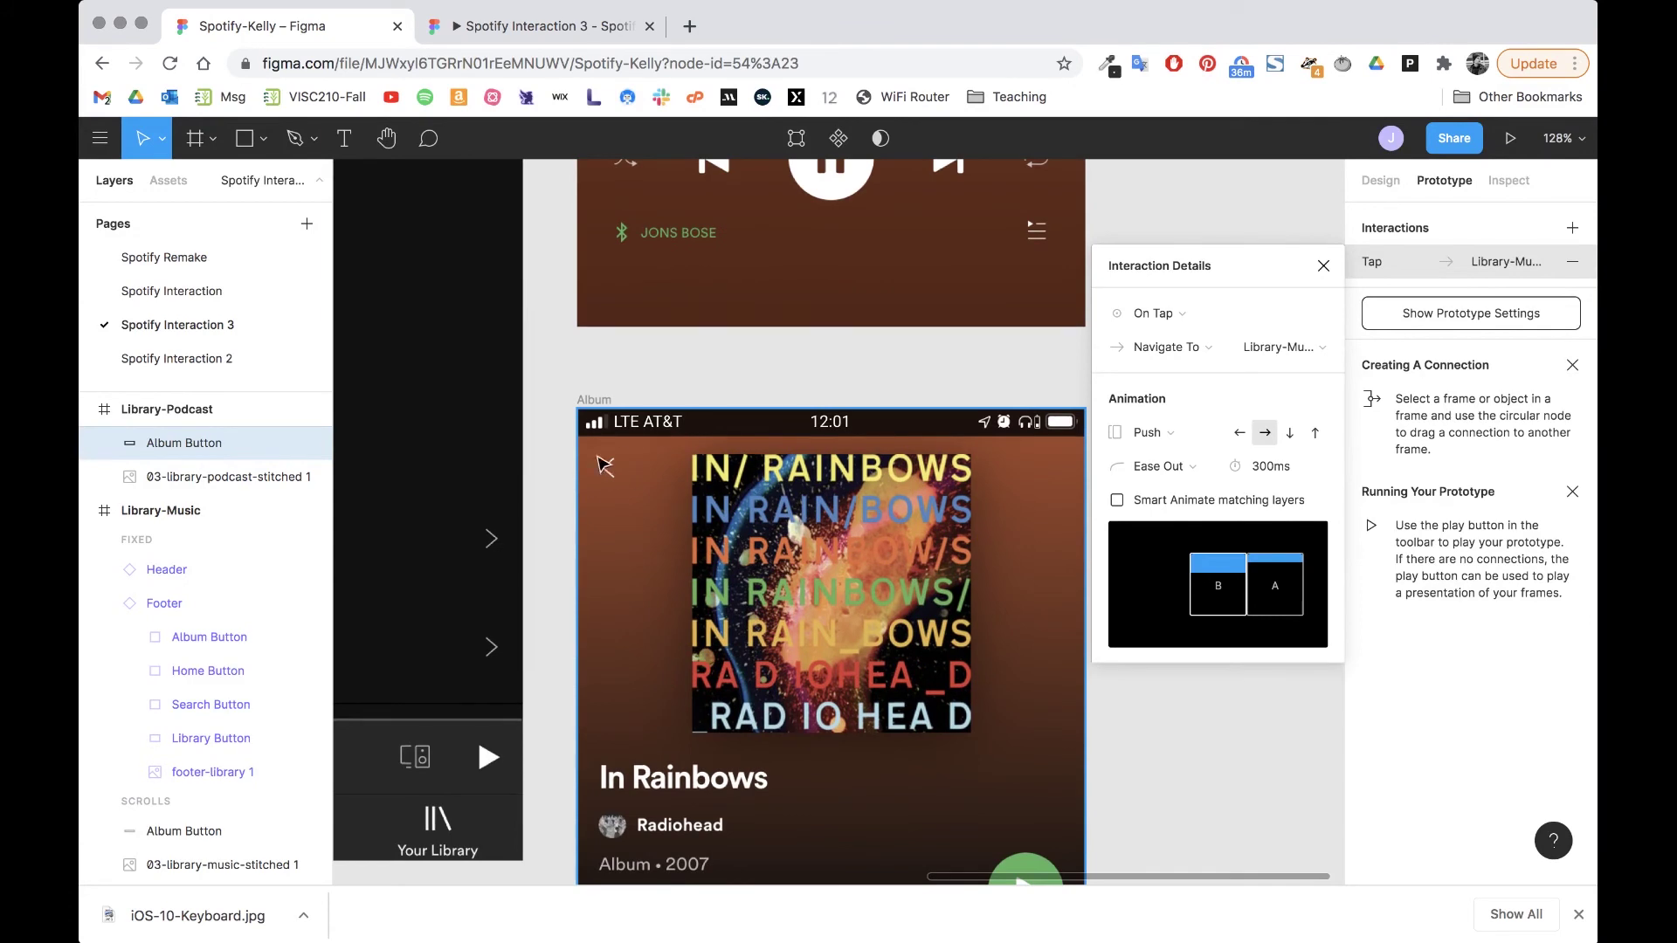
{"action": "scroll", "coordinate": [624, 500], "scroll_direction": "down", "scroll_amount": 3}
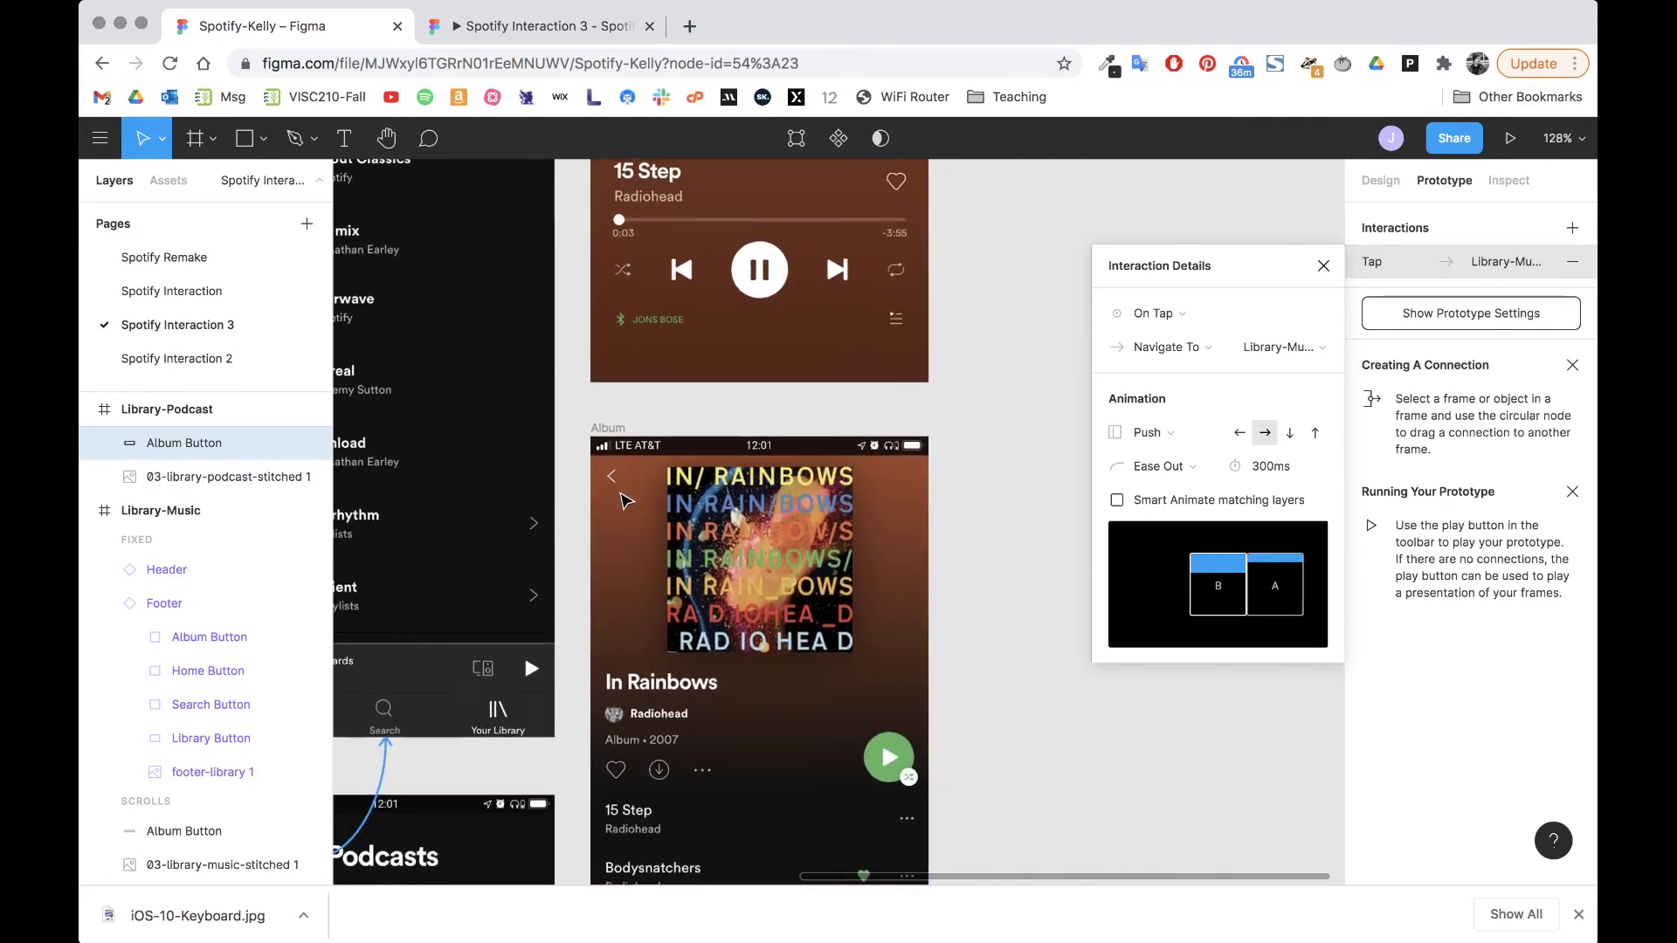
{"action": "scroll", "coordinate": [624, 499], "scroll_direction": "up", "scroll_amount": 4}
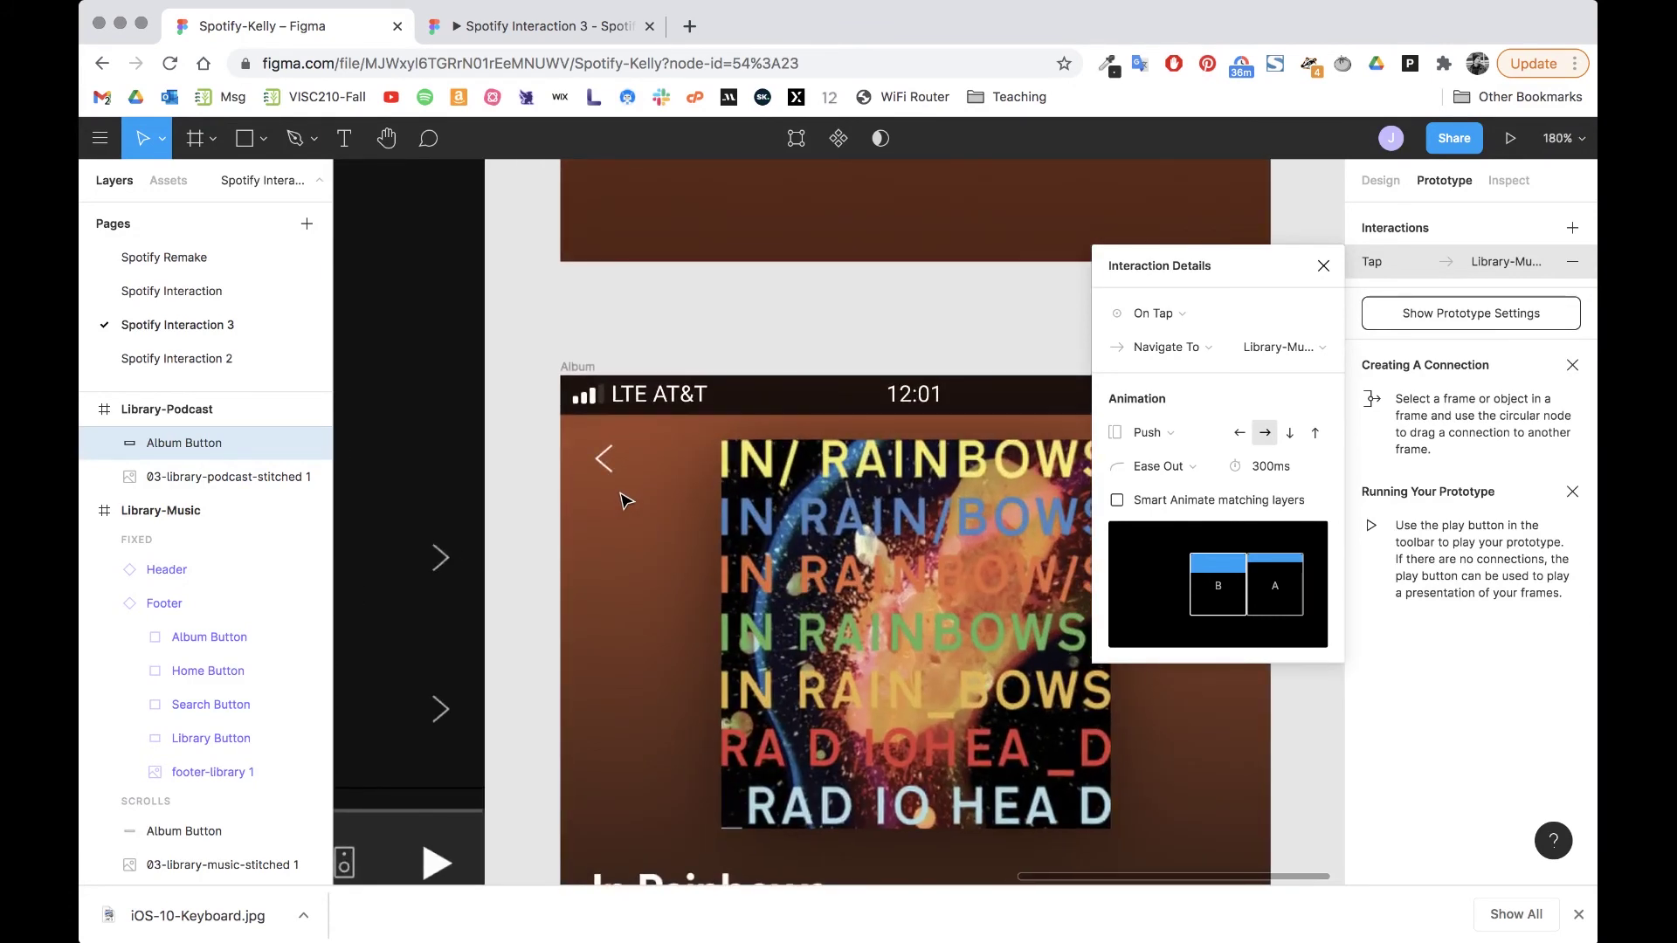
{"action": "scroll", "coordinate": [624, 500], "scroll_direction": "down", "scroll_amount": 6}
{"action": "scroll", "coordinate": [625, 500], "scroll_direction": "up", "scroll_amount": 3}
{"action": "scroll", "coordinate": [495, 432], "scroll_direction": "up", "scroll_amount": 10}
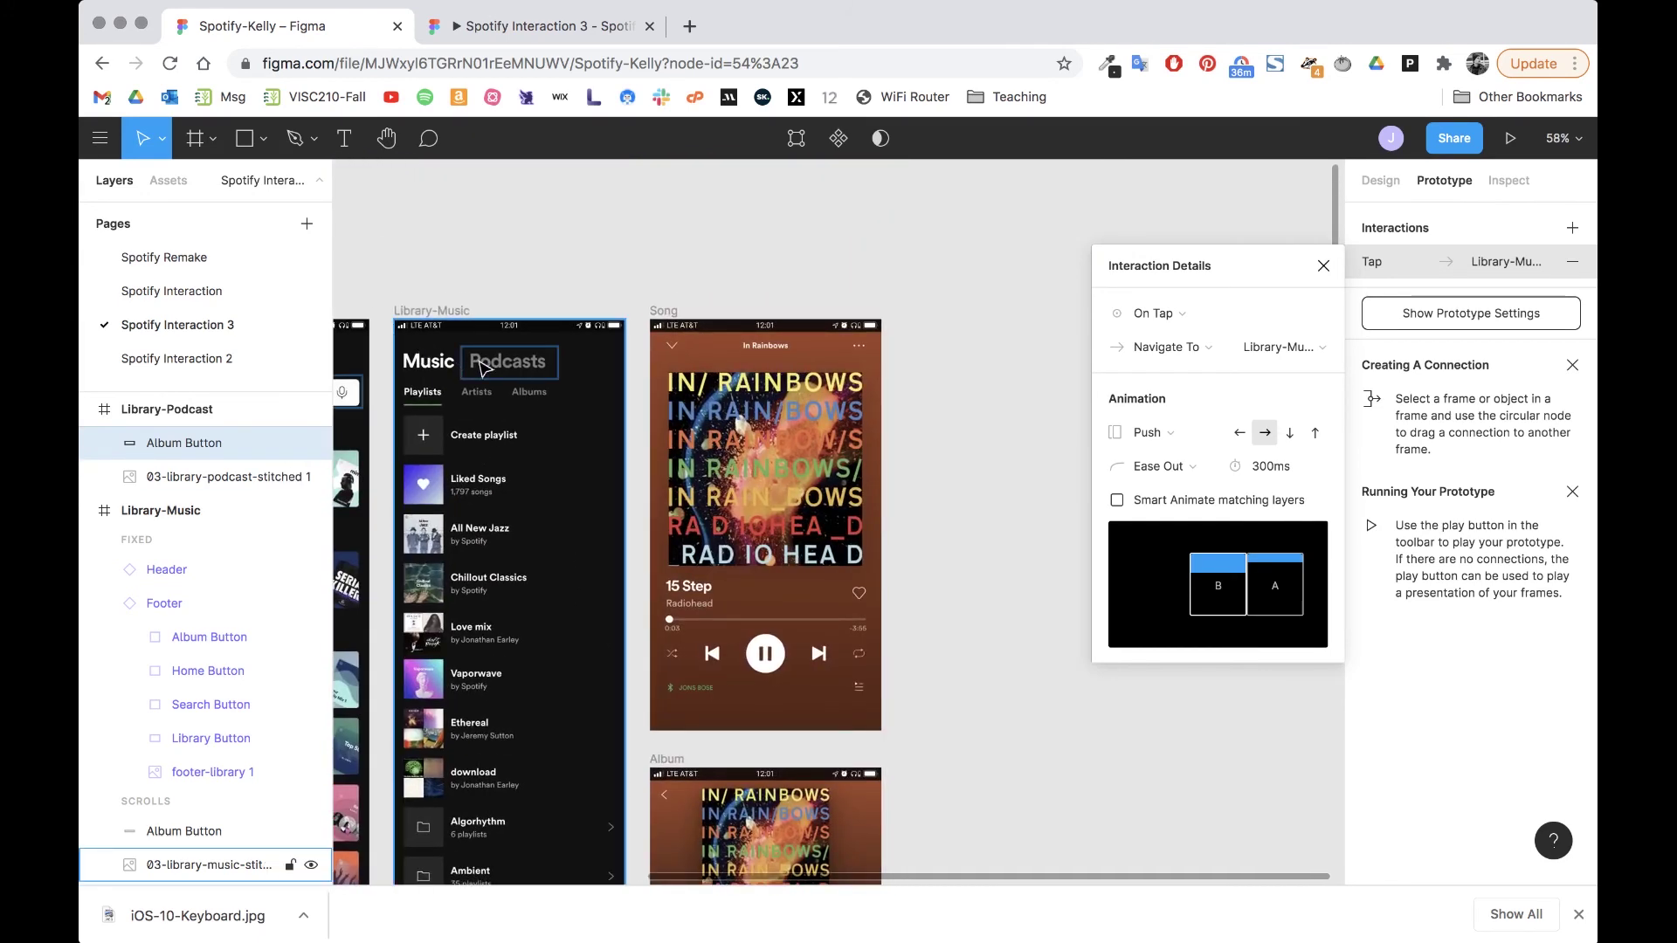
Step: Duplicate the Podcasts button over the Song frame's down arrow, remove its copied link and resize it to 65 × 53
{"action": "key", "text": "Escape"}
{"action": "left_click", "coordinate": [696, 349]}
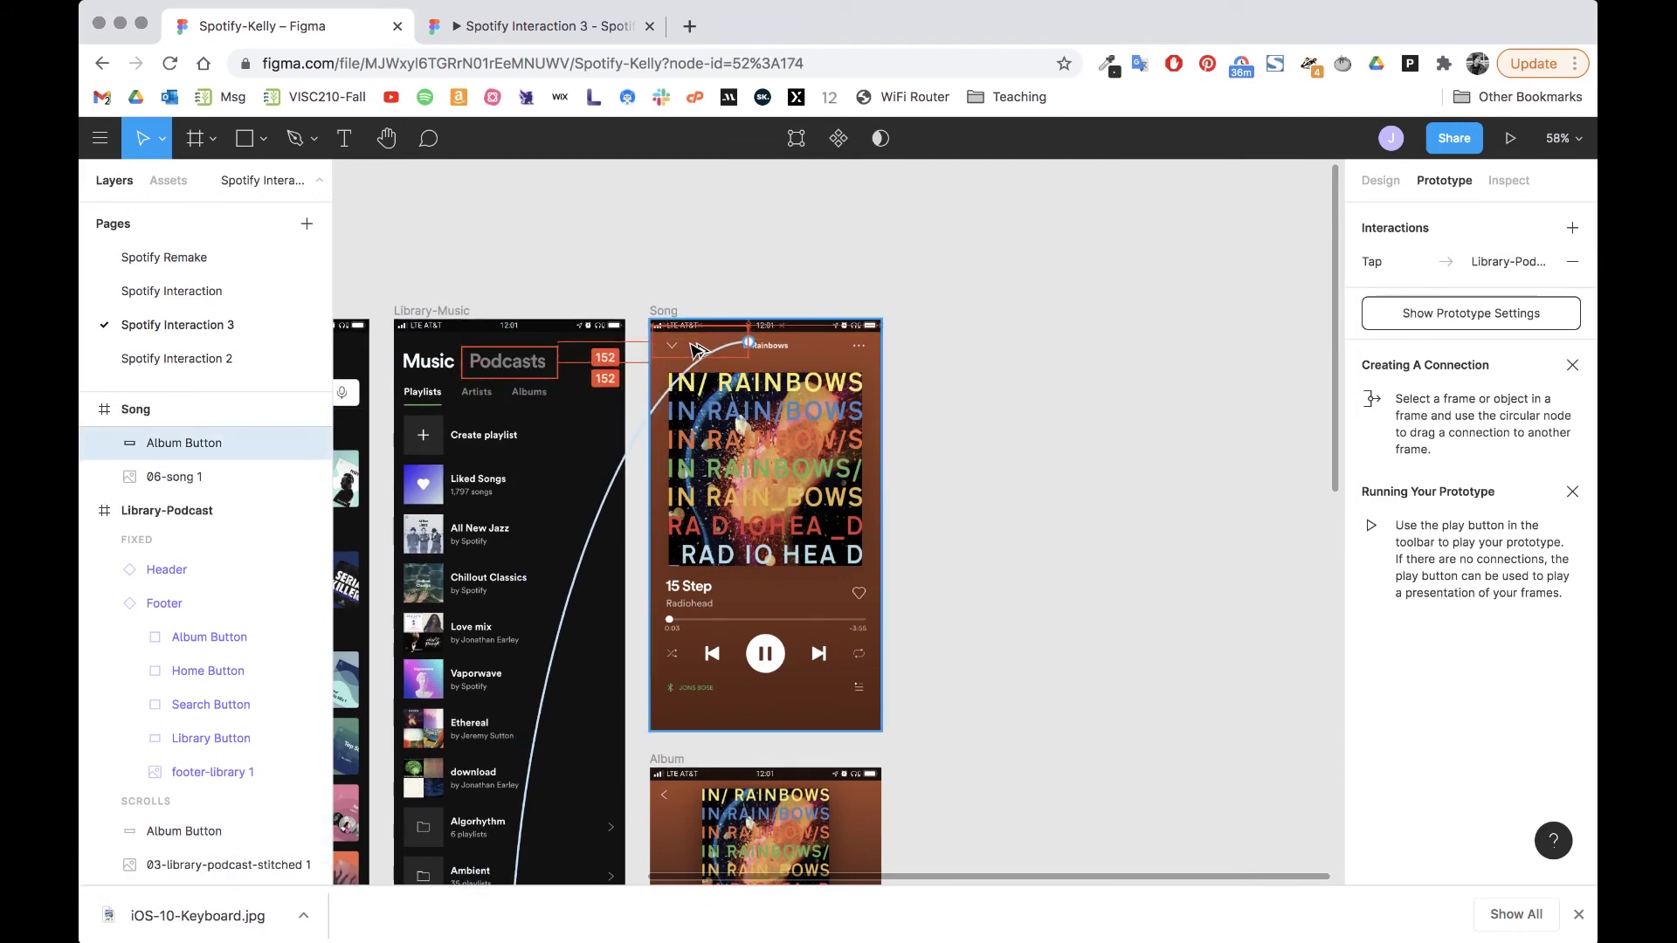
{"action": "left_click", "coordinate": [723, 366]}
{"action": "key", "text": "Delete"}
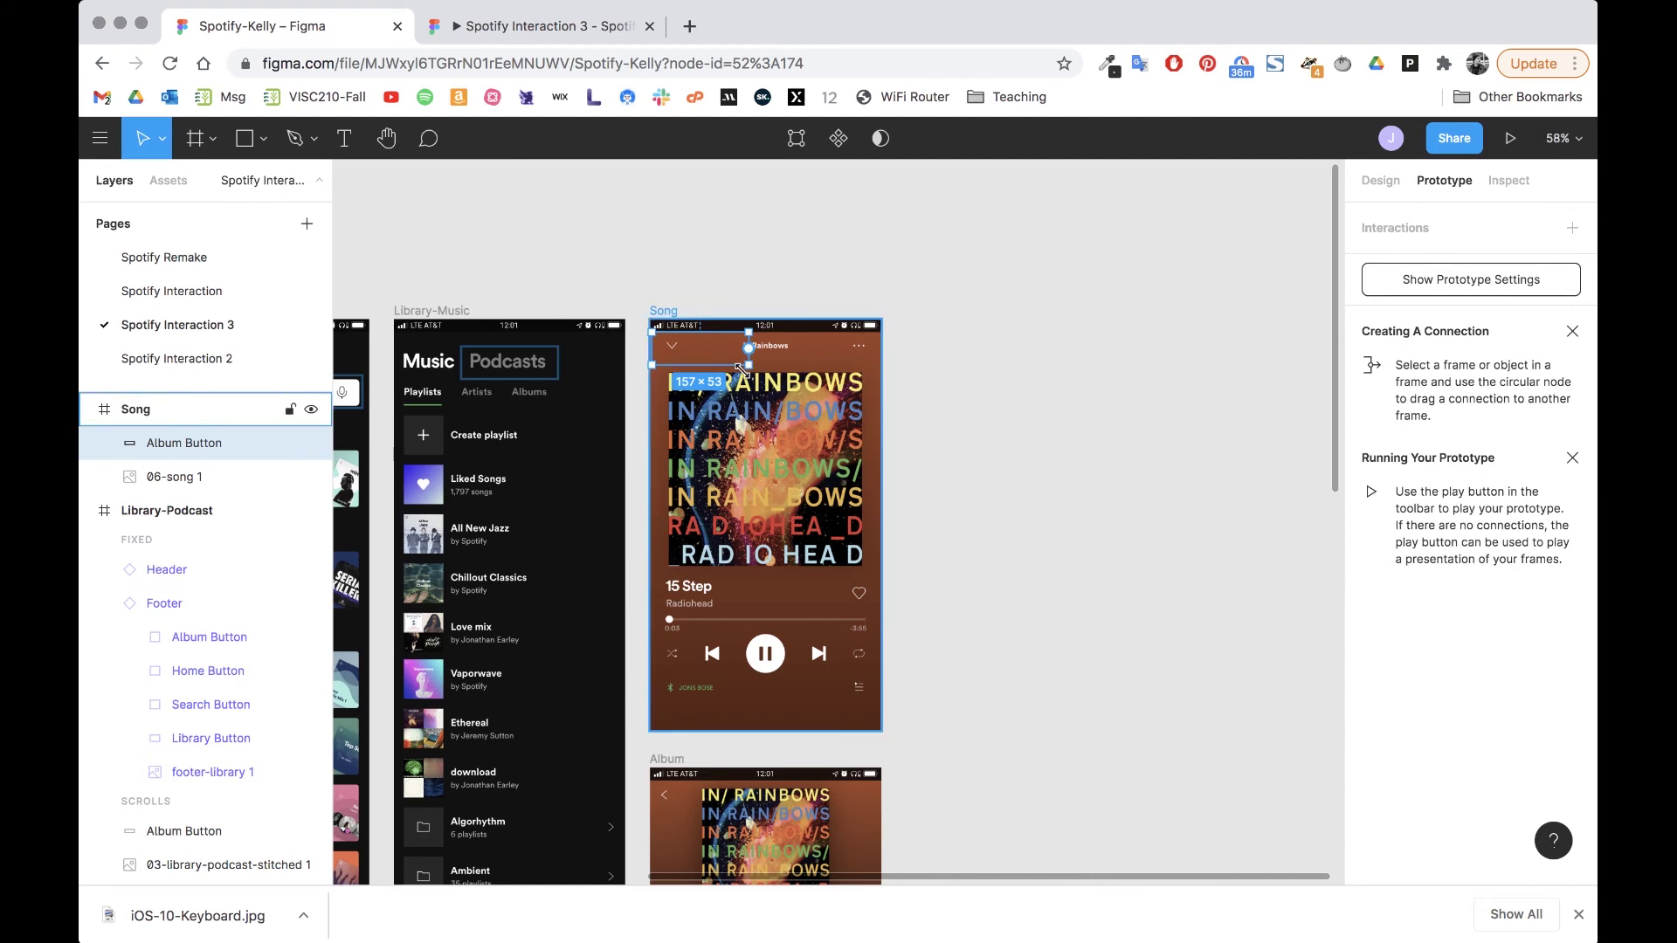
{"action": "scroll", "coordinate": [741, 369], "scroll_direction": "up", "scroll_amount": 5}
{"action": "left_click_drag", "start_coordinate": [808, 396], "coordinate": [611, 376]}
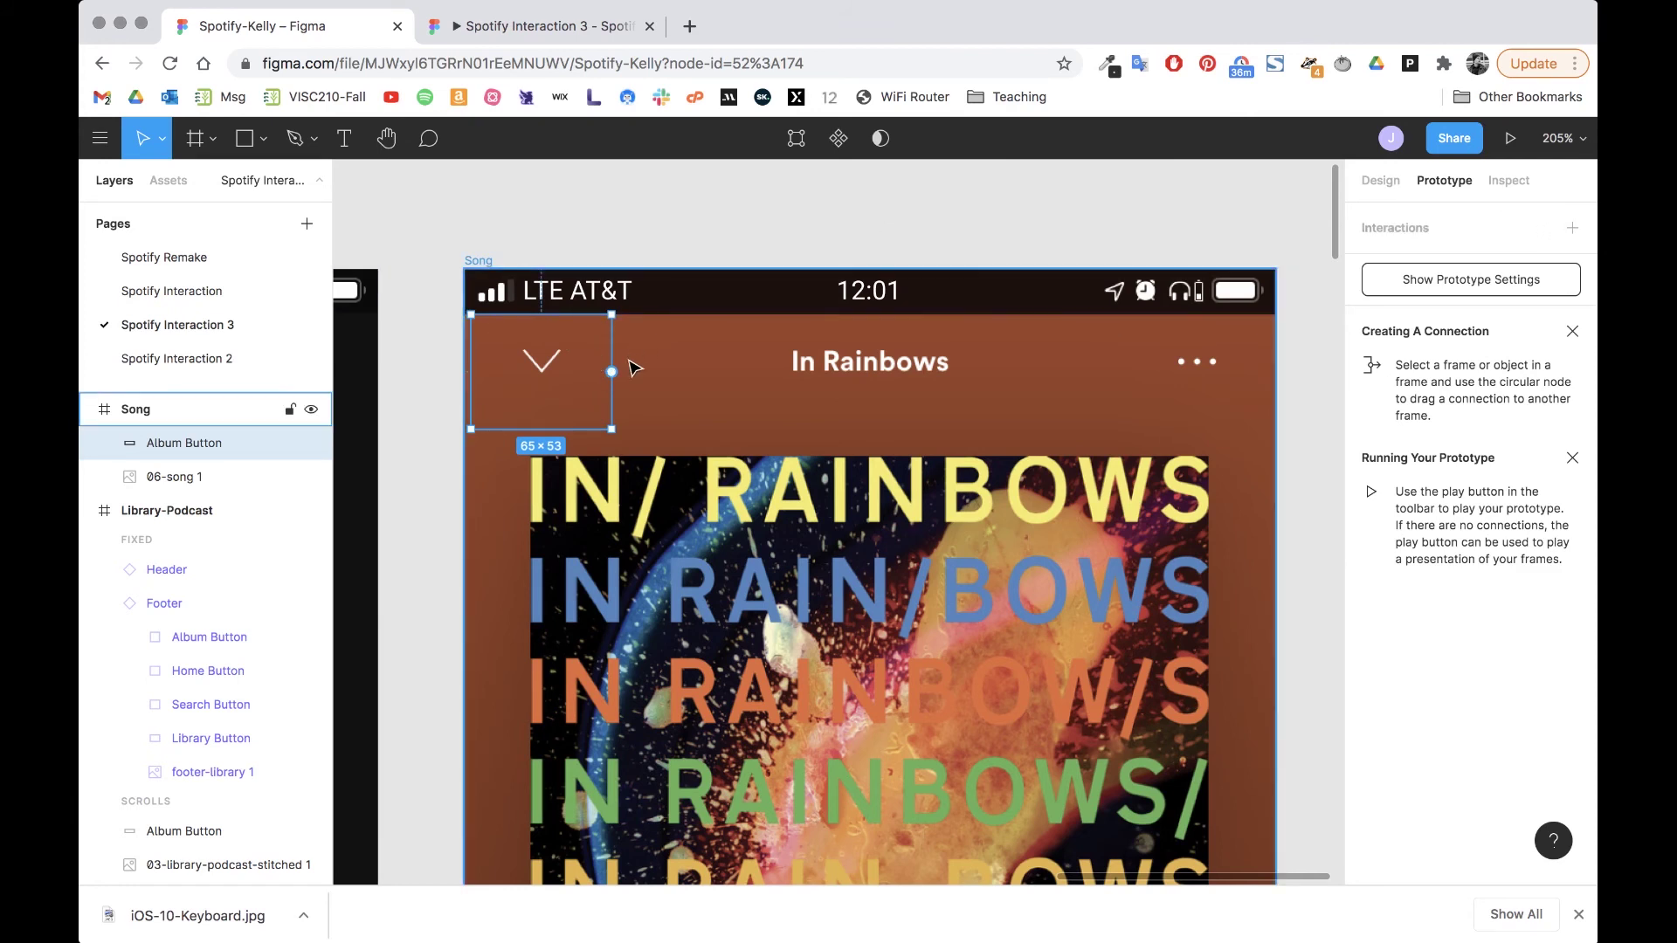
Step: Add an On Tap interaction with the Back action to the button over the Song frame's down arrow
{"action": "left_click", "coordinate": [1577, 228]}
{"action": "left_click", "coordinate": [1463, 265]}
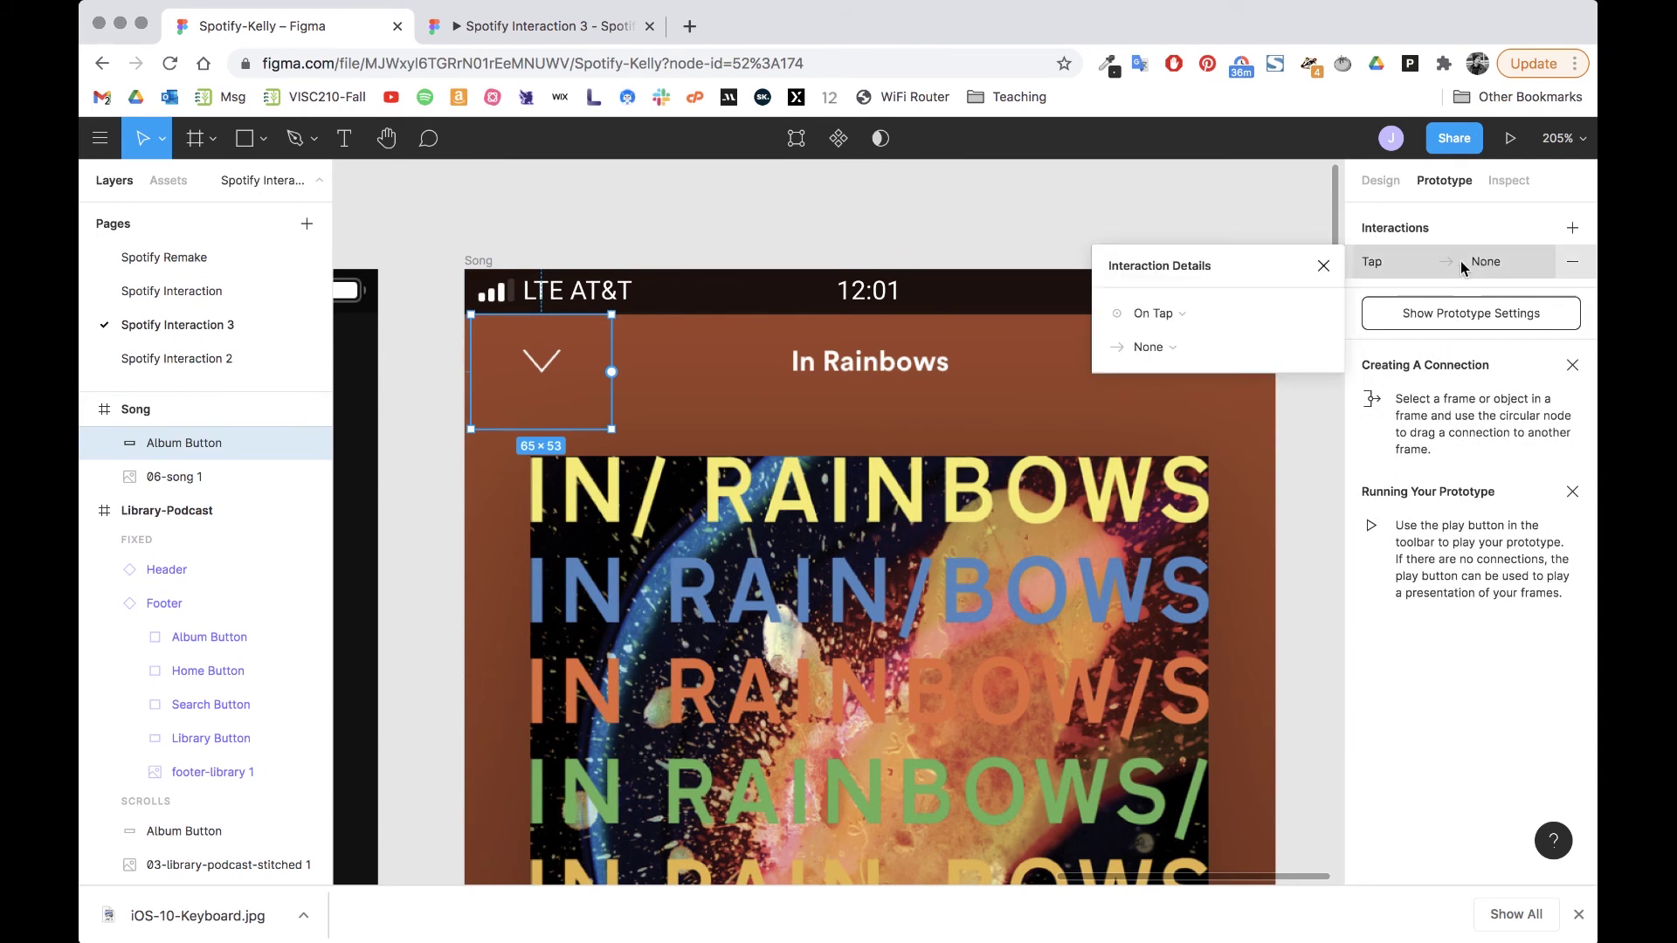
{"action": "left_click", "coordinate": [1157, 349]}
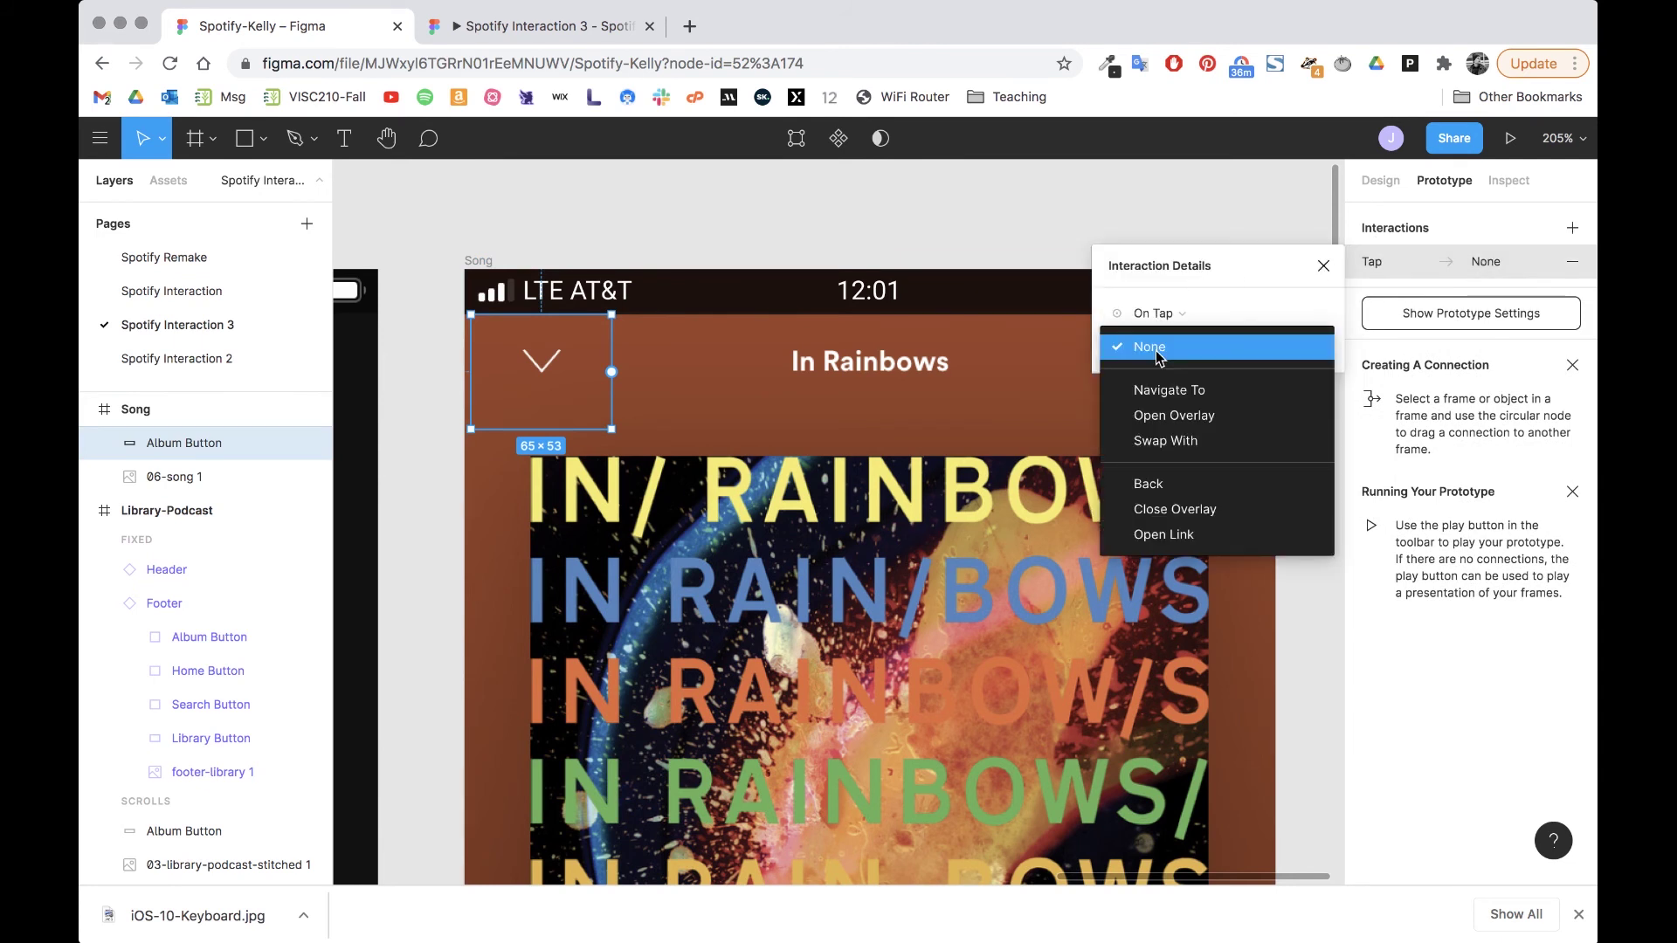
{"action": "left_click", "coordinate": [1167, 485]}
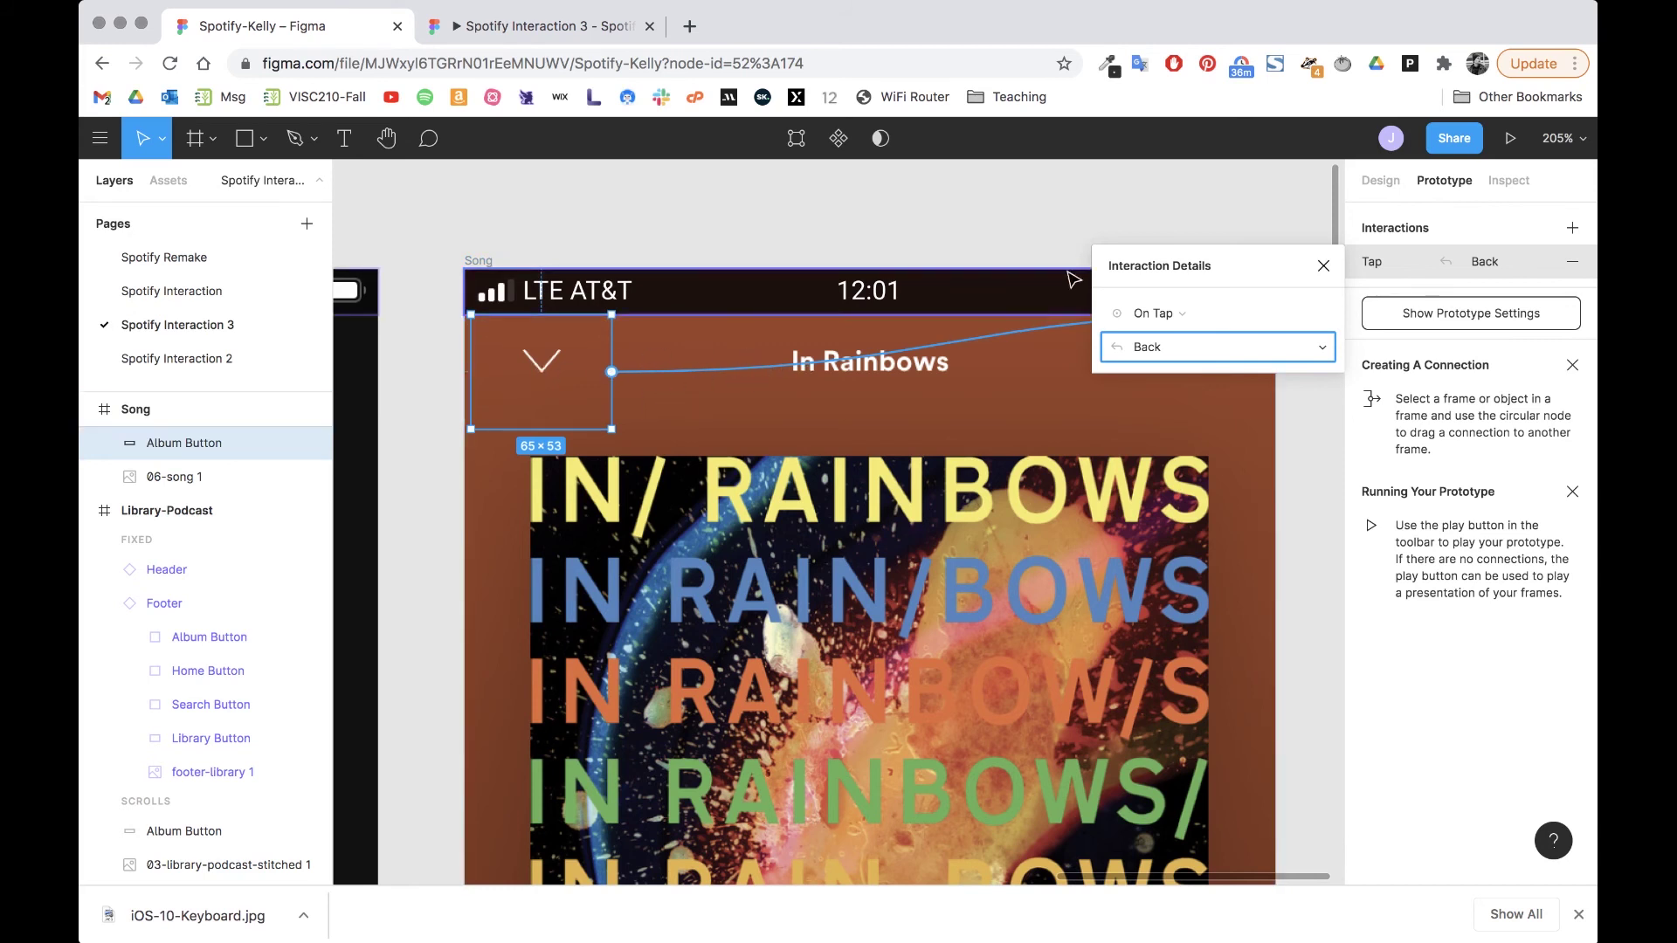
{"action": "scroll", "coordinate": [812, 489], "scroll_direction": "right", "scroll_amount": 5}
{"action": "scroll", "coordinate": [813, 489], "scroll_direction": "left", "scroll_amount": 5}
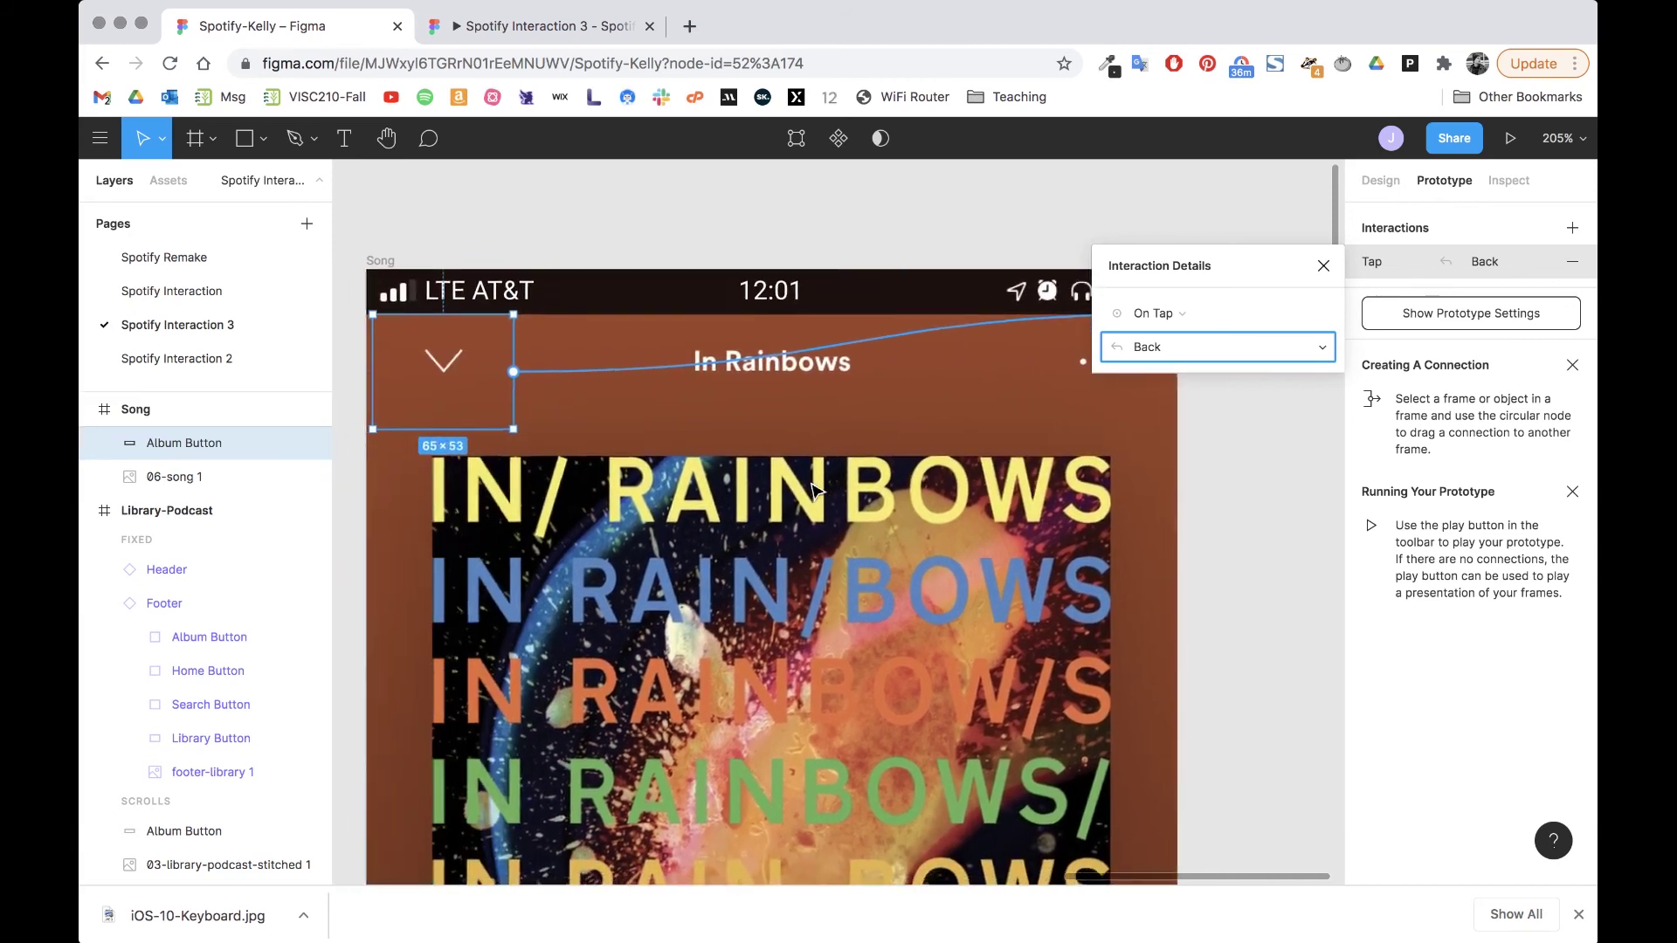
{"action": "left_click", "coordinate": [1219, 364]}
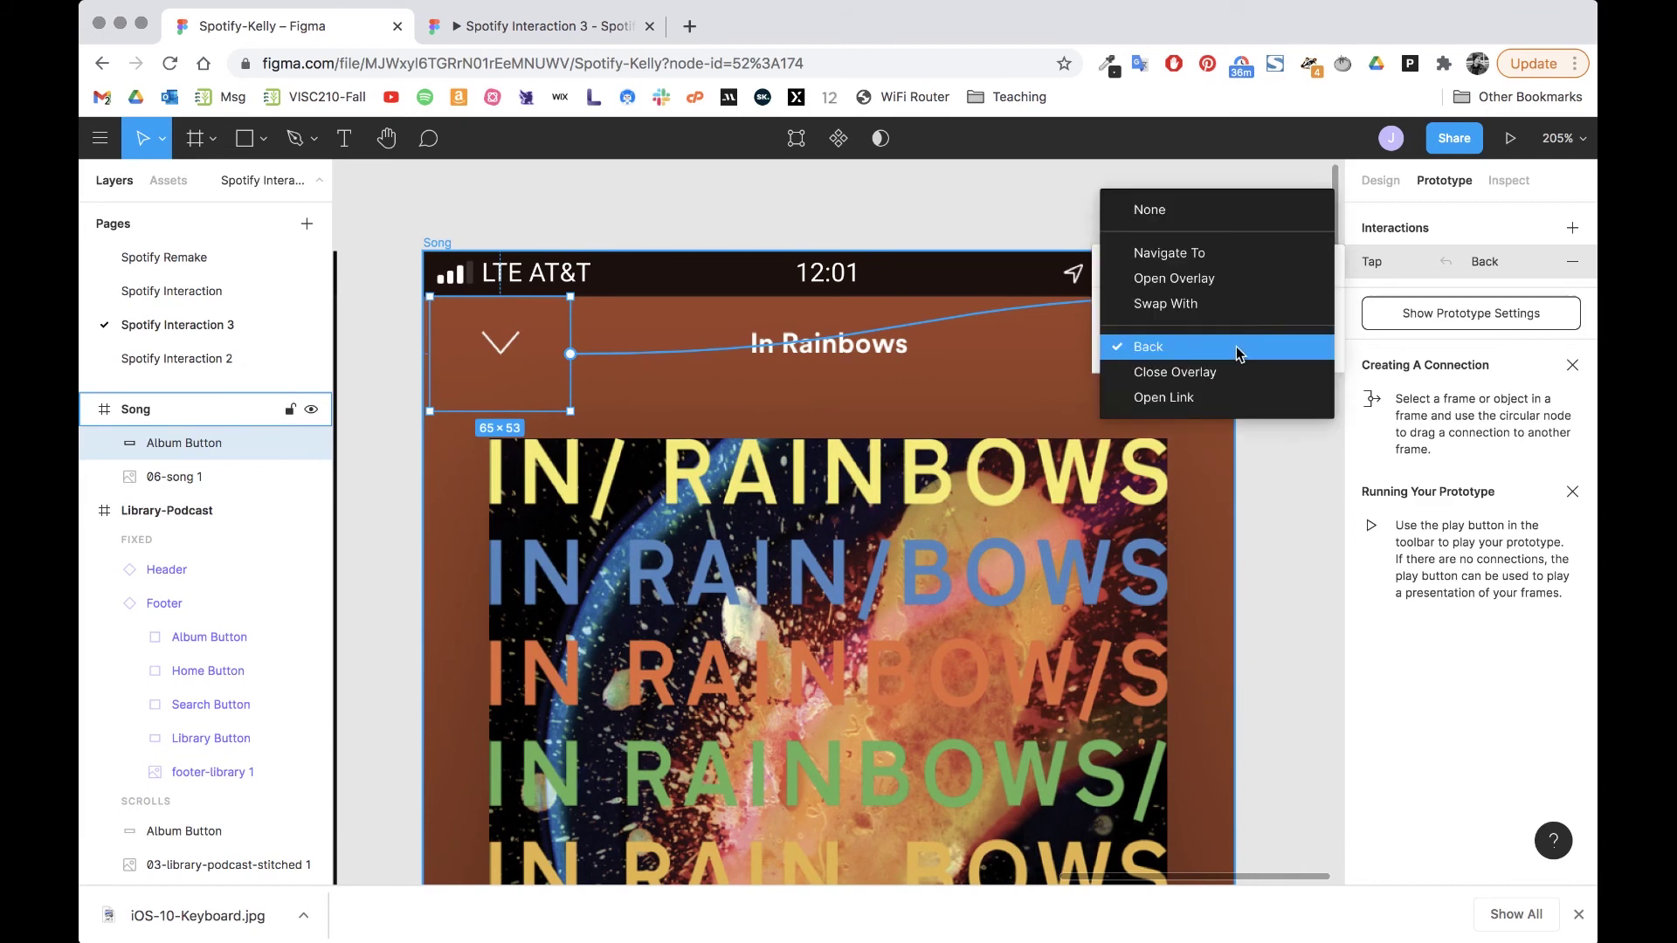
{"action": "left_click", "coordinate": [1236, 350]}
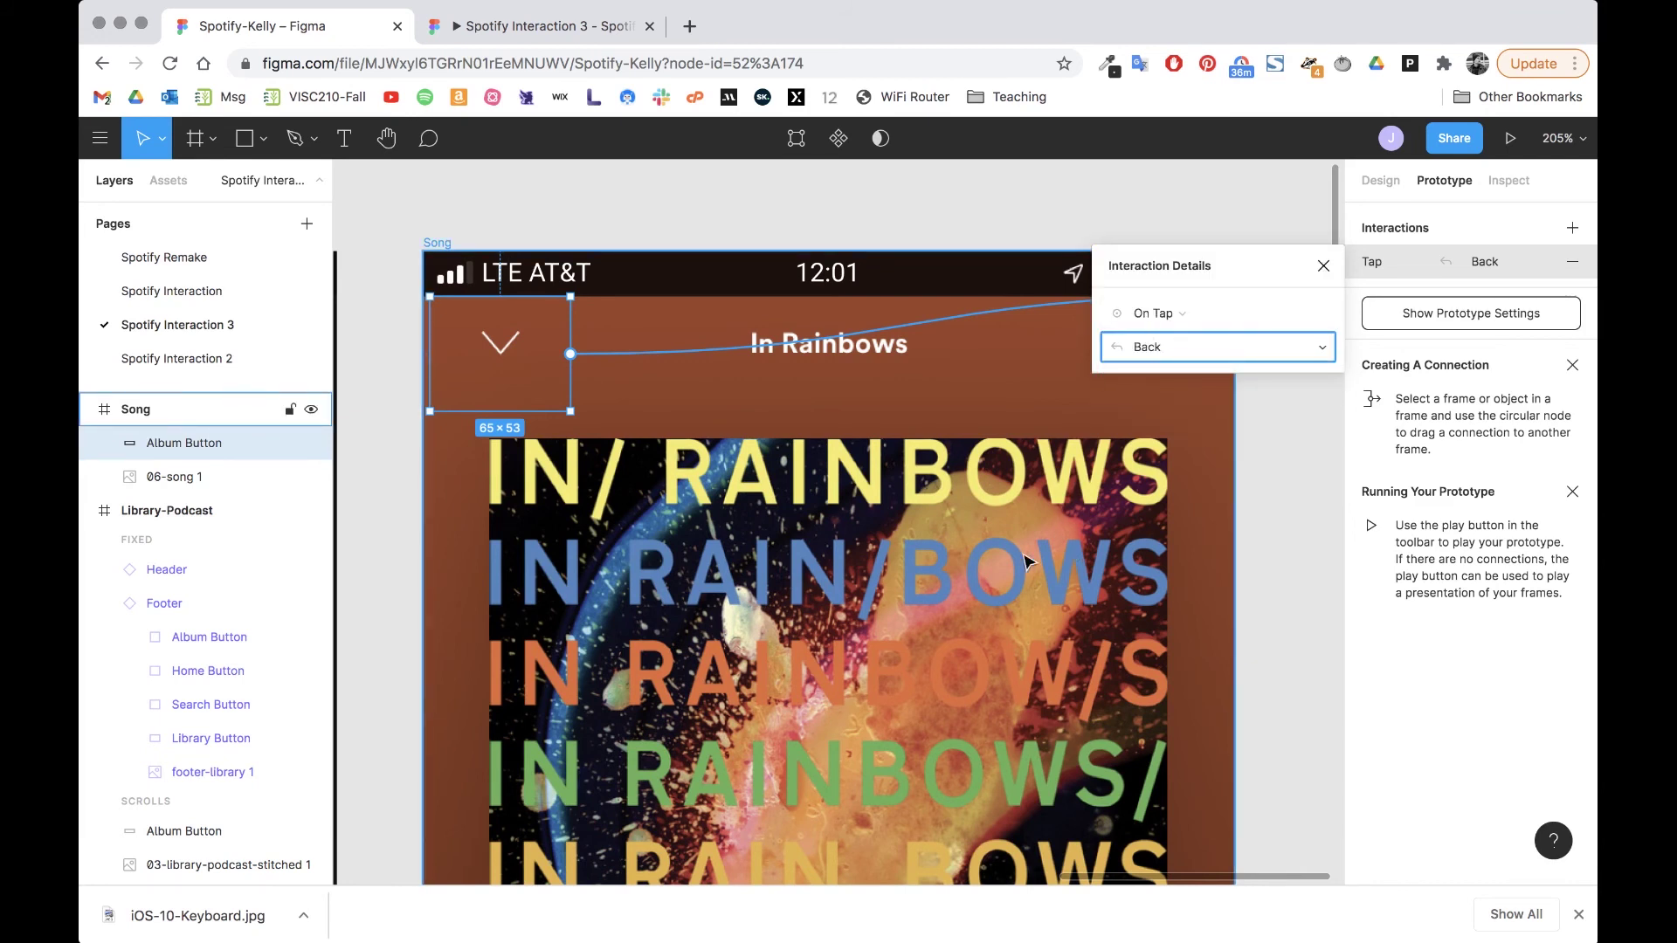
{"action": "scroll", "coordinate": [732, 687], "scroll_direction": "down", "scroll_amount": 5}
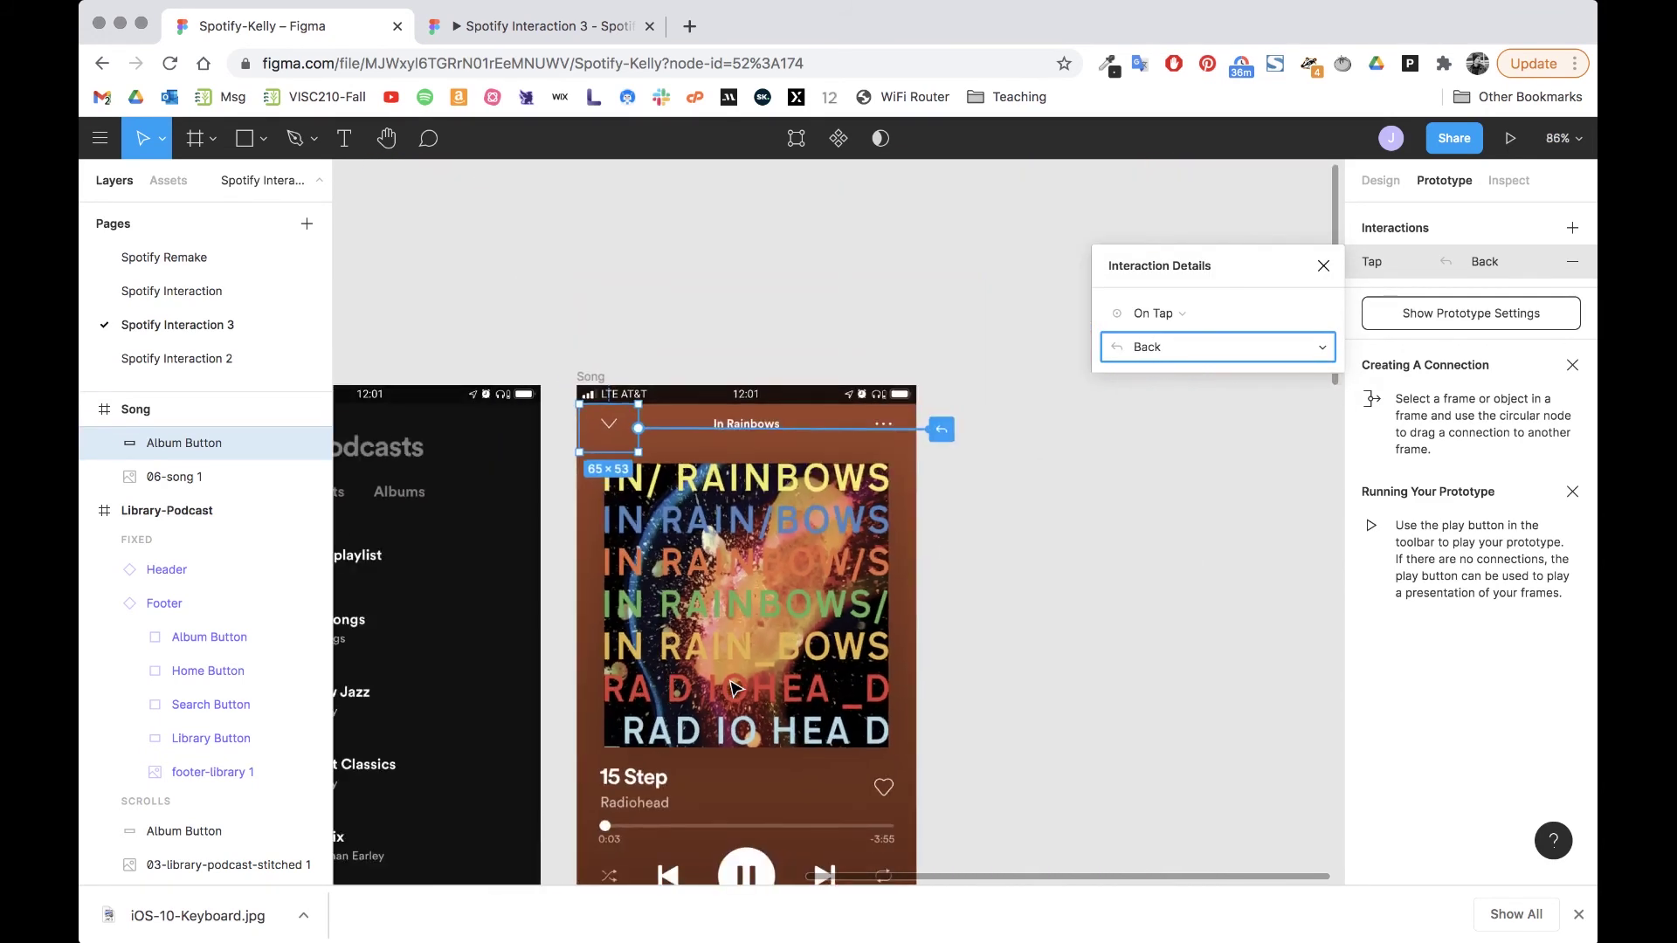
Step: Copy the 65 × 53 back button from the Song frame's down arrow onto the Album frame's back arrow
{"action": "scroll", "coordinate": [736, 687], "scroll_direction": "down", "scroll_amount": 4}
{"action": "scroll", "coordinate": [736, 687], "scroll_direction": "down", "scroll_amount": 4}
{"action": "scroll", "coordinate": [734, 685], "scroll_direction": "up", "scroll_amount": 5}
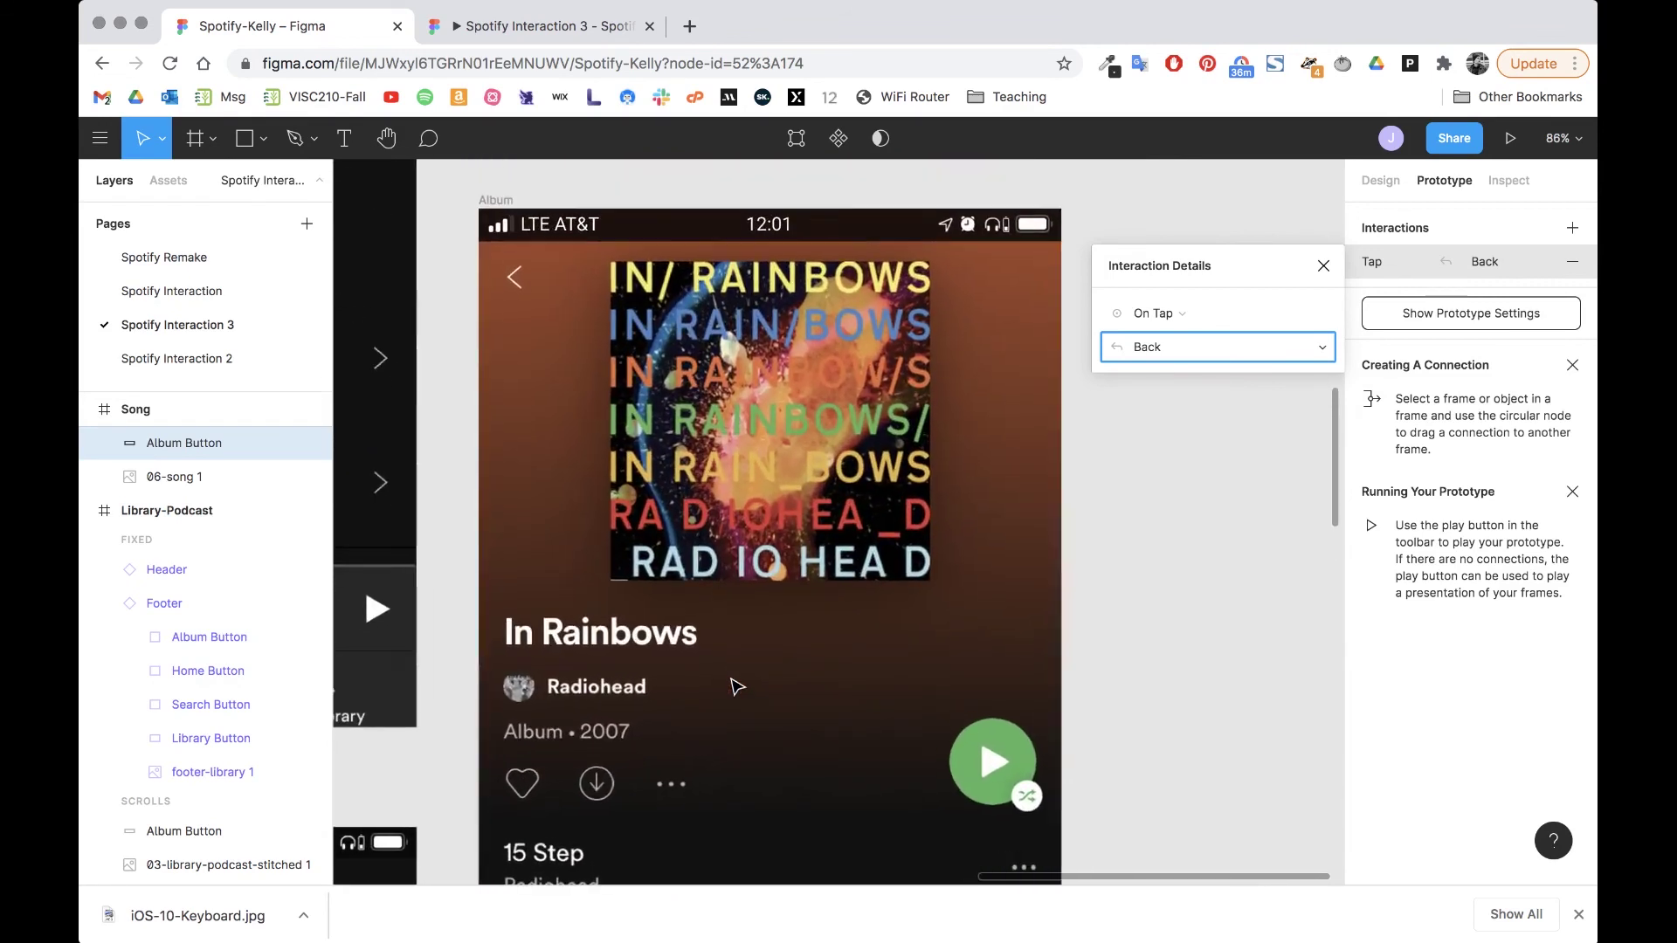
{"action": "scroll", "coordinate": [549, 306], "scroll_direction": "down", "scroll_amount": 5}
{"action": "scroll", "coordinate": [548, 312], "scroll_direction": "up", "scroll_amount": 4}
{"action": "scroll", "coordinate": [549, 312], "scroll_direction": "down", "scroll_amount": 3}
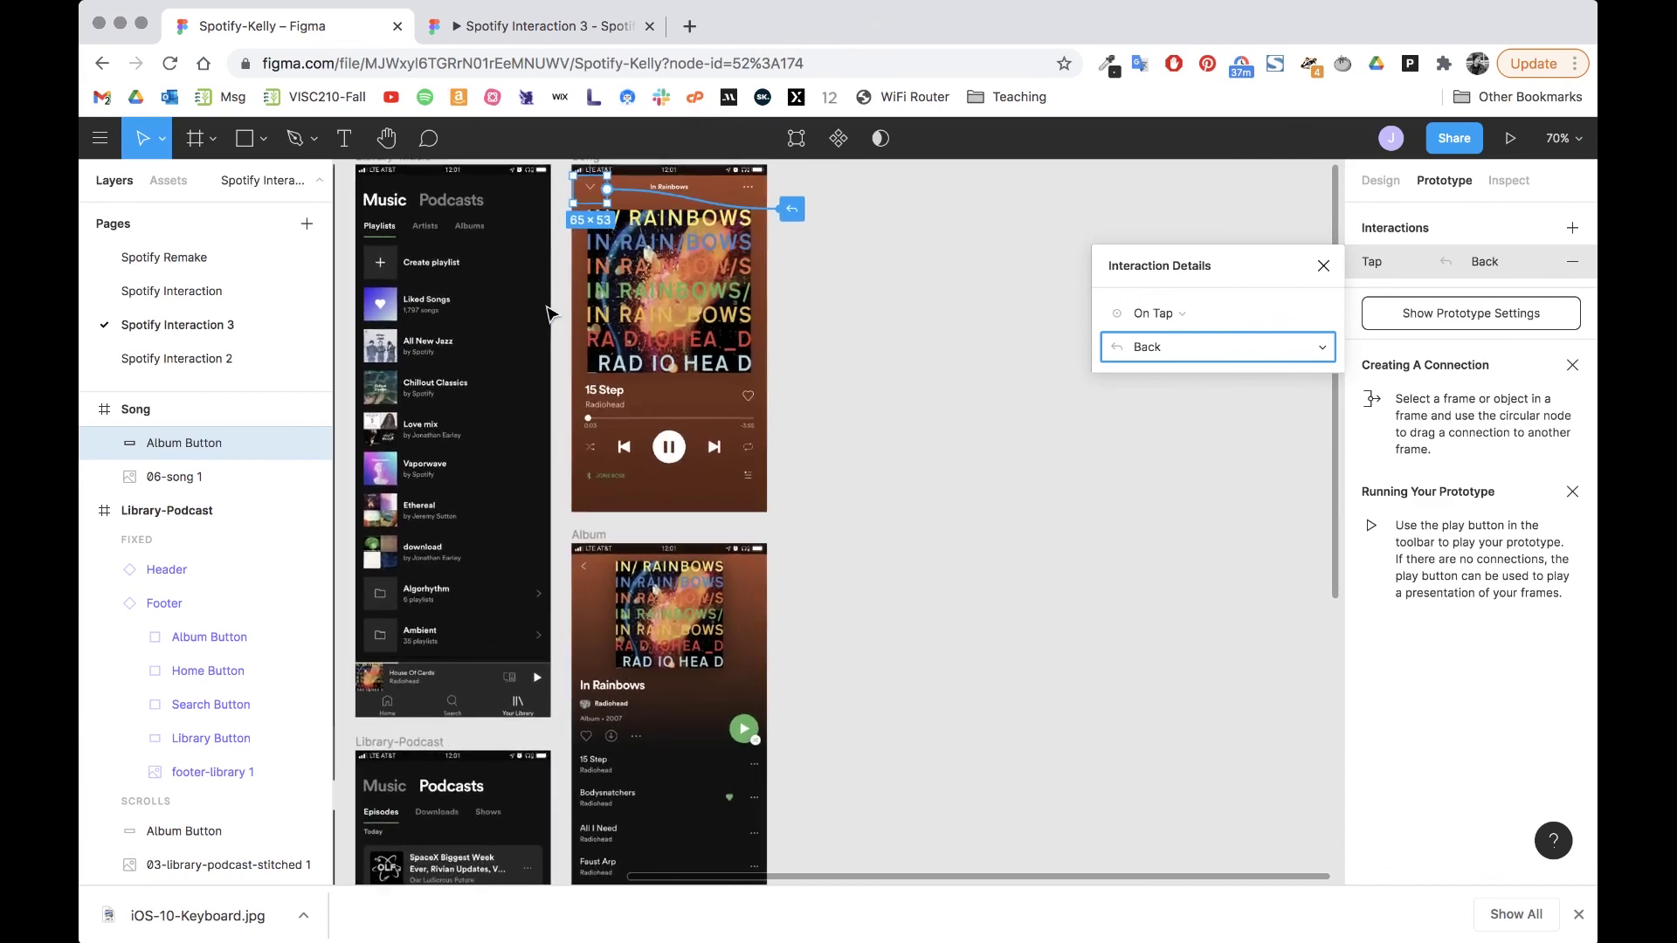
{"action": "key", "text": "Escape"}
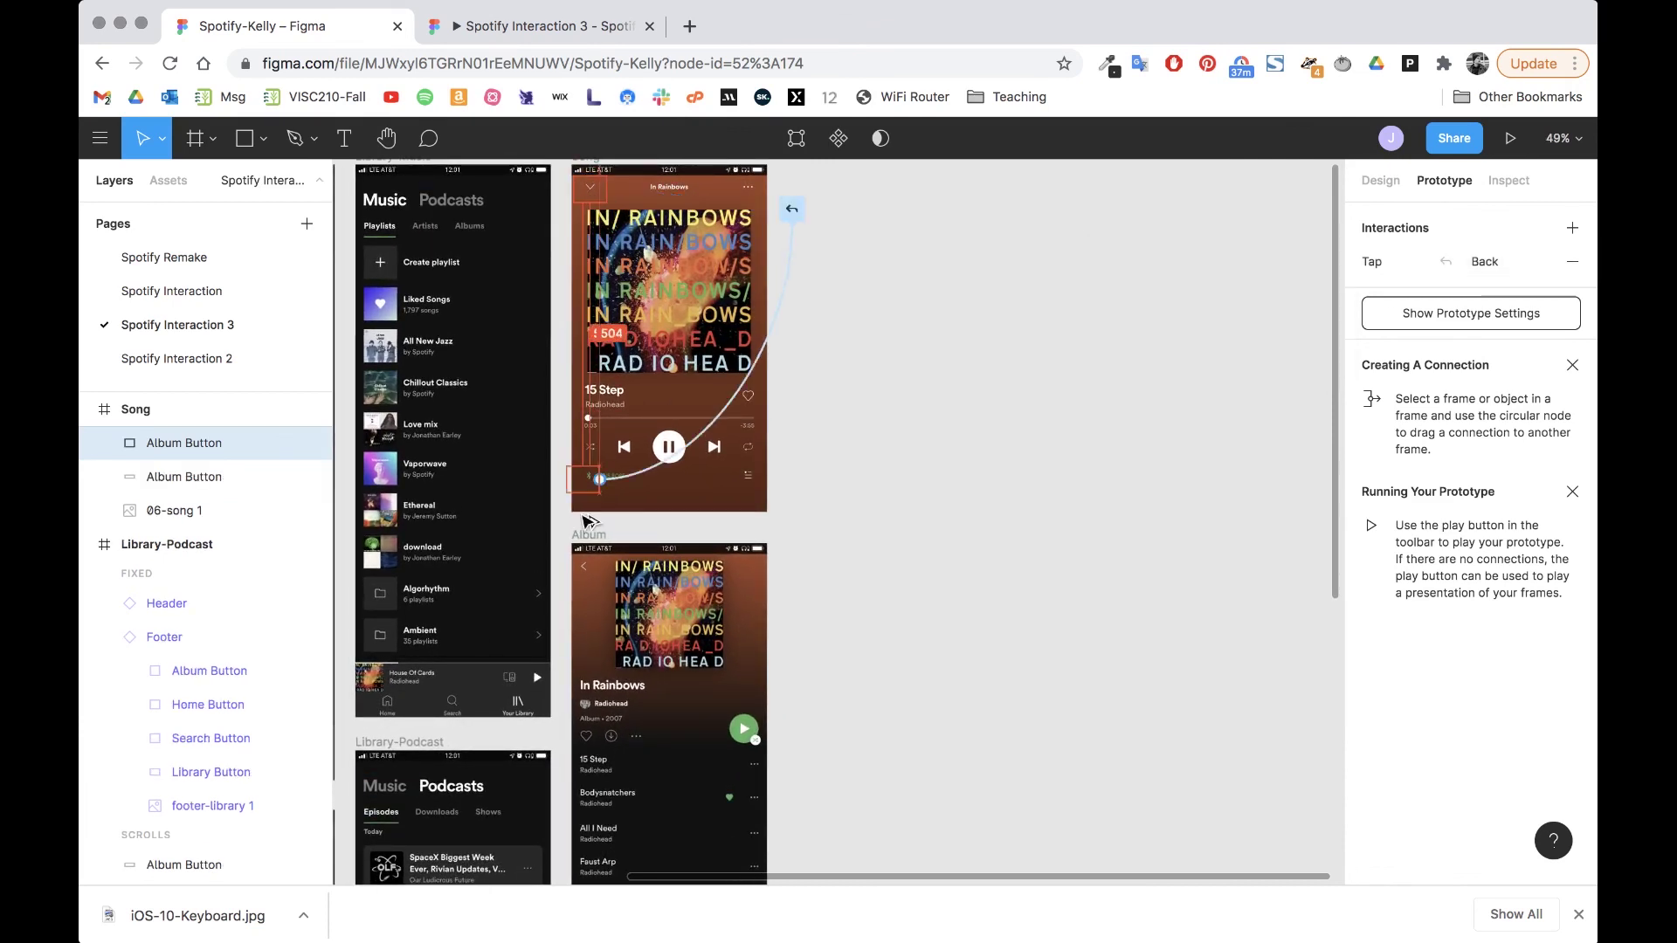
{"action": "left_click", "coordinate": [585, 566]}
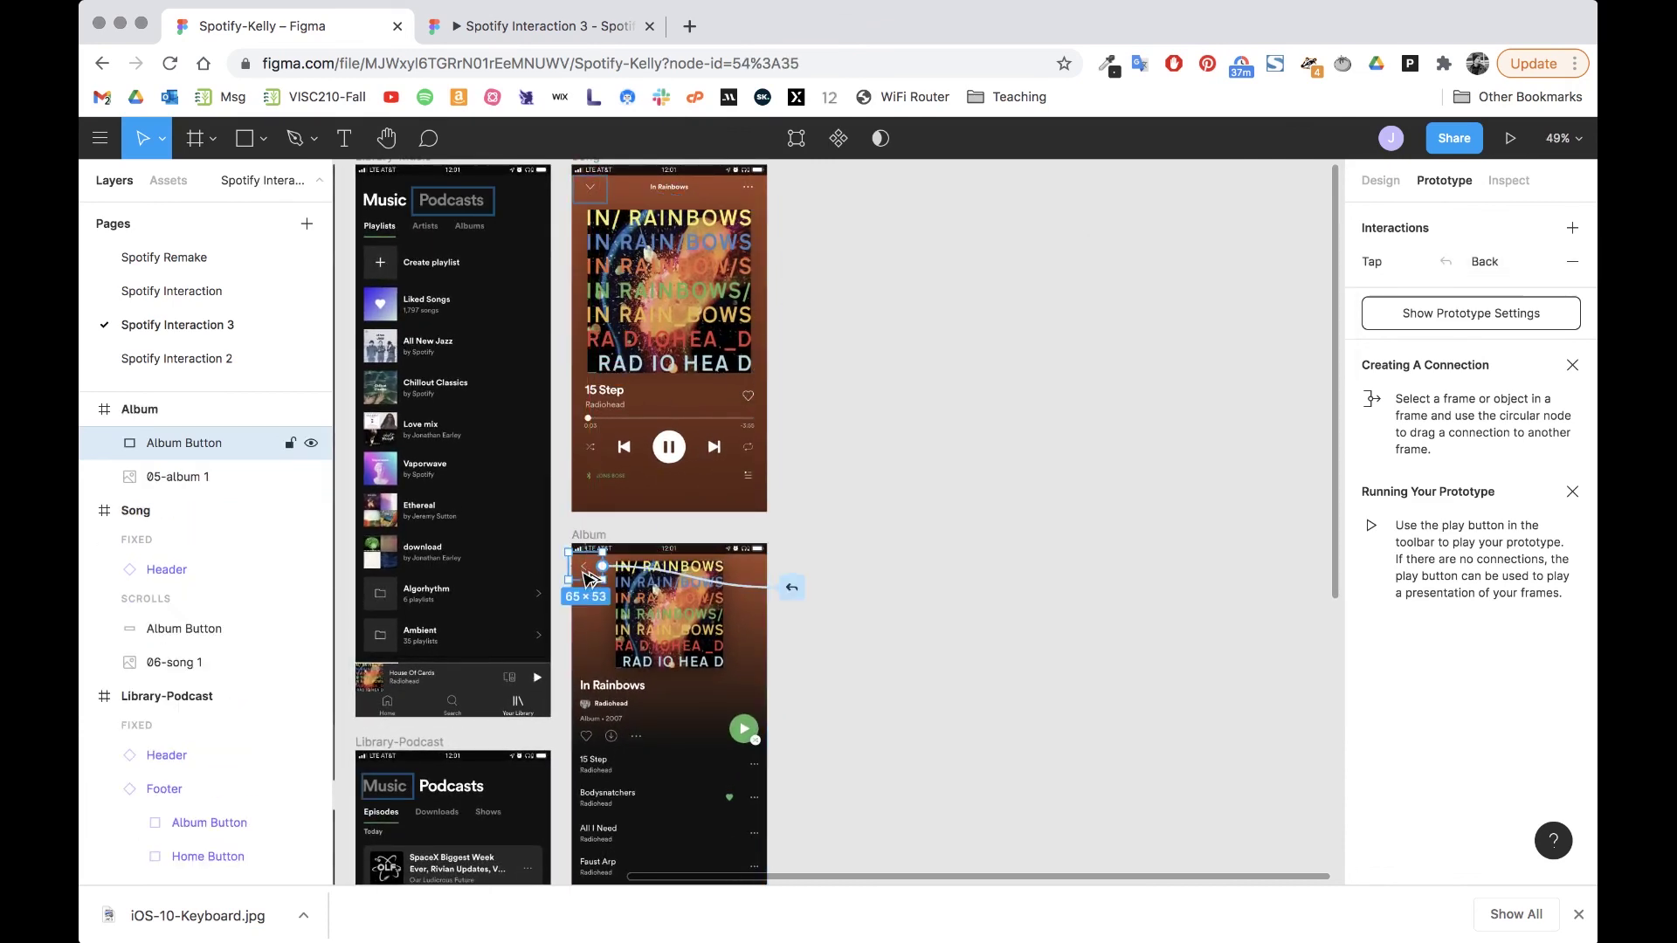
Step: Remove the copied interaction from the Album frame's back button and reconnect the button to the Back action
{"action": "scroll", "coordinate": [615, 620], "scroll_direction": "up", "scroll_amount": 3}
{"action": "left_click", "coordinate": [644, 522]}
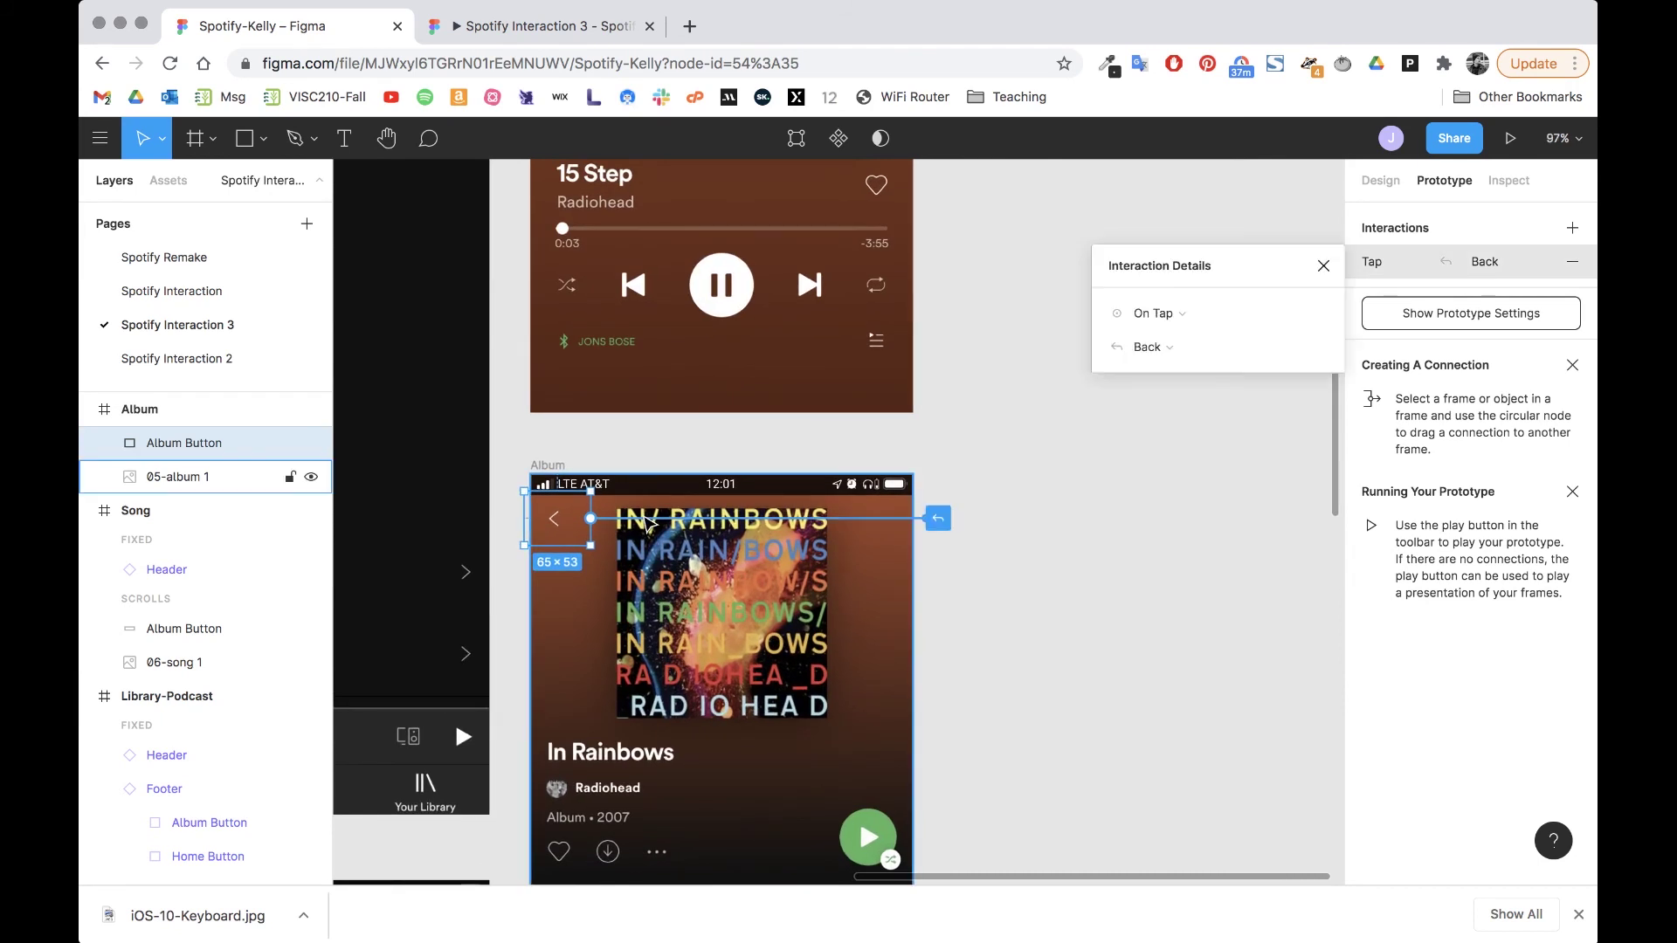
{"action": "key", "text": "Delete"}
{"action": "scroll", "coordinate": [646, 524], "scroll_direction": "down", "scroll_amount": 5}
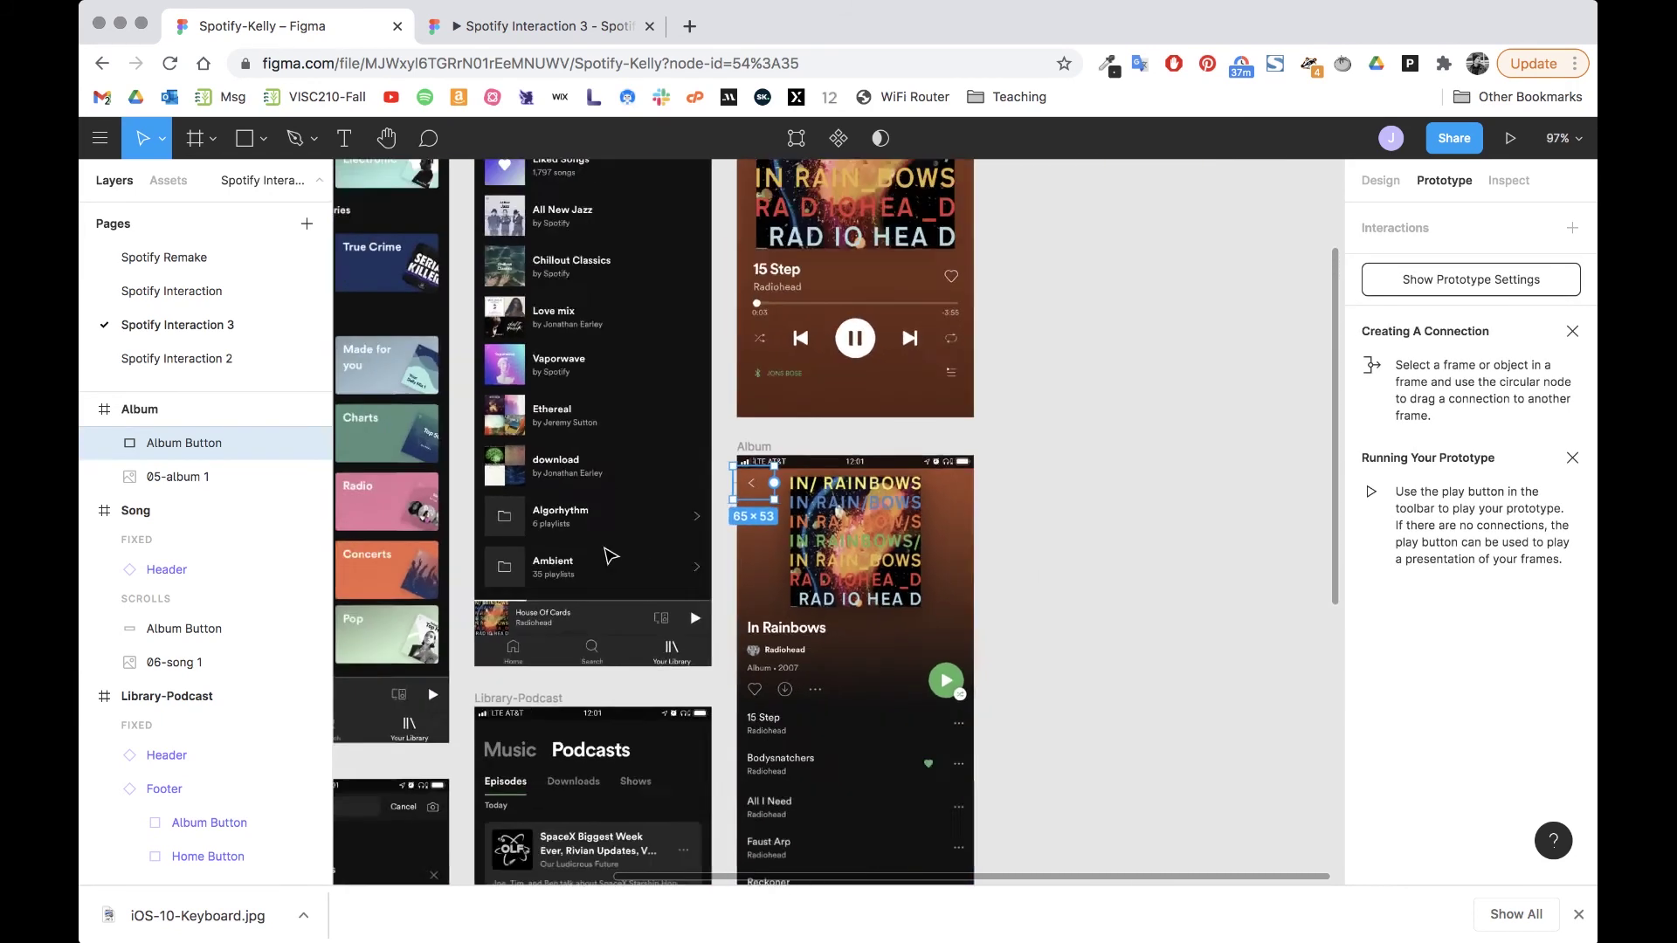
{"action": "scroll", "coordinate": [755, 493], "scroll_direction": "right", "scroll_amount": 2}
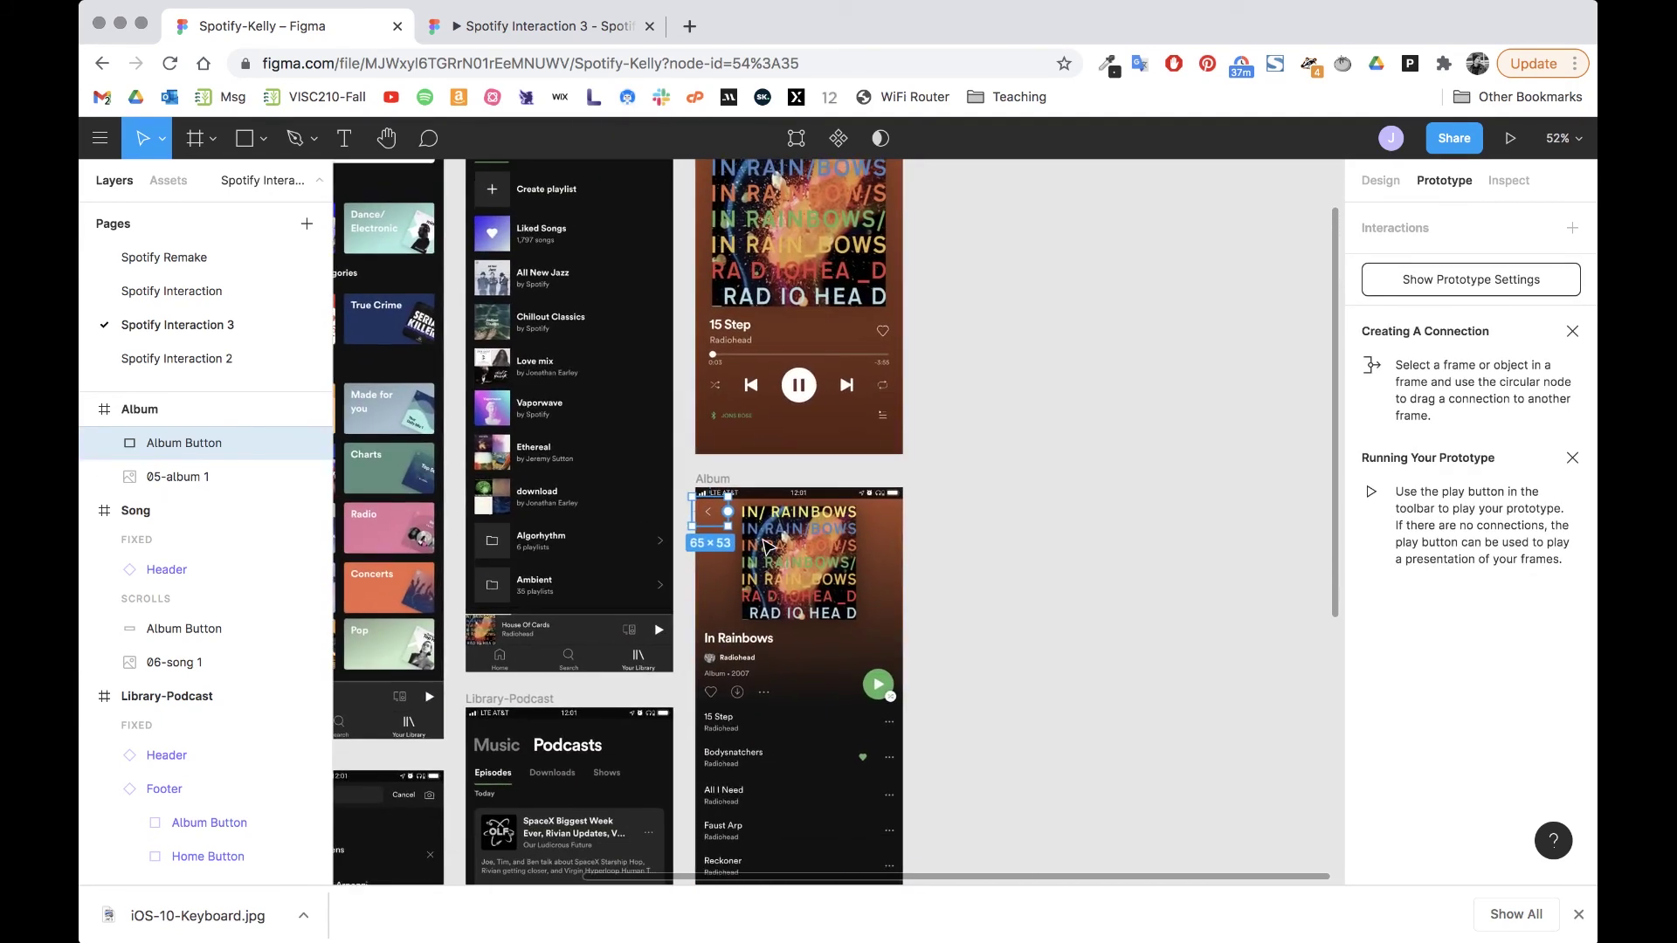
{"action": "scroll", "coordinate": [798, 652], "scroll_direction": "up", "scroll_amount": 5}
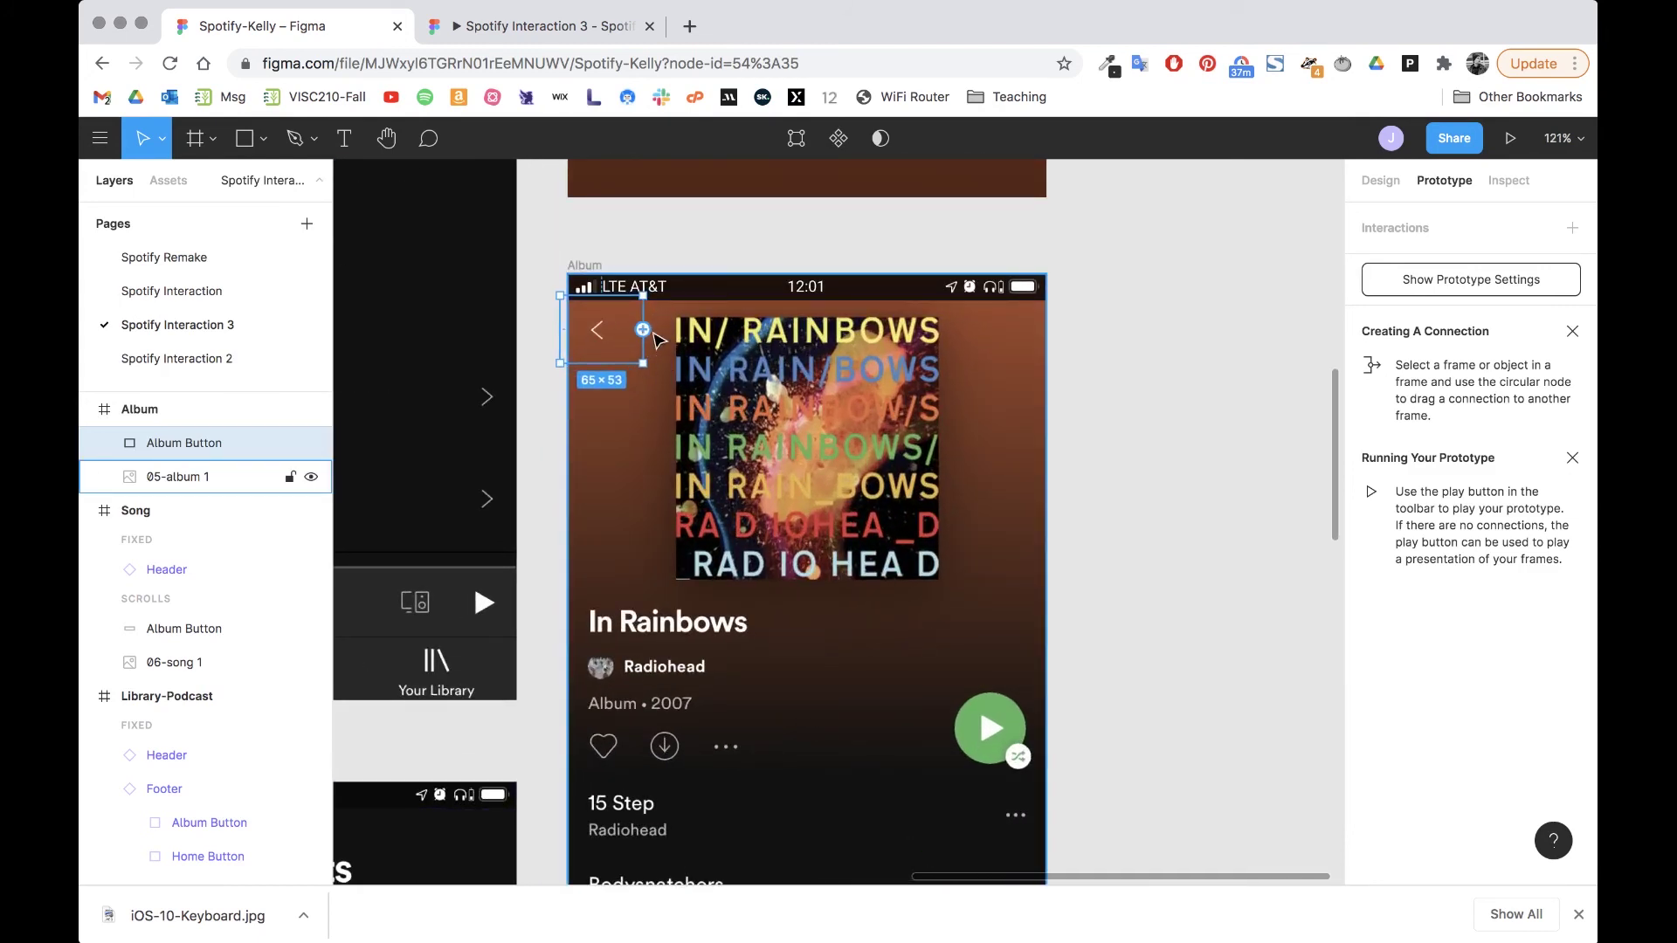
{"action": "left_click_drag", "start_coordinate": [643, 329], "coordinate": [1071, 318]}
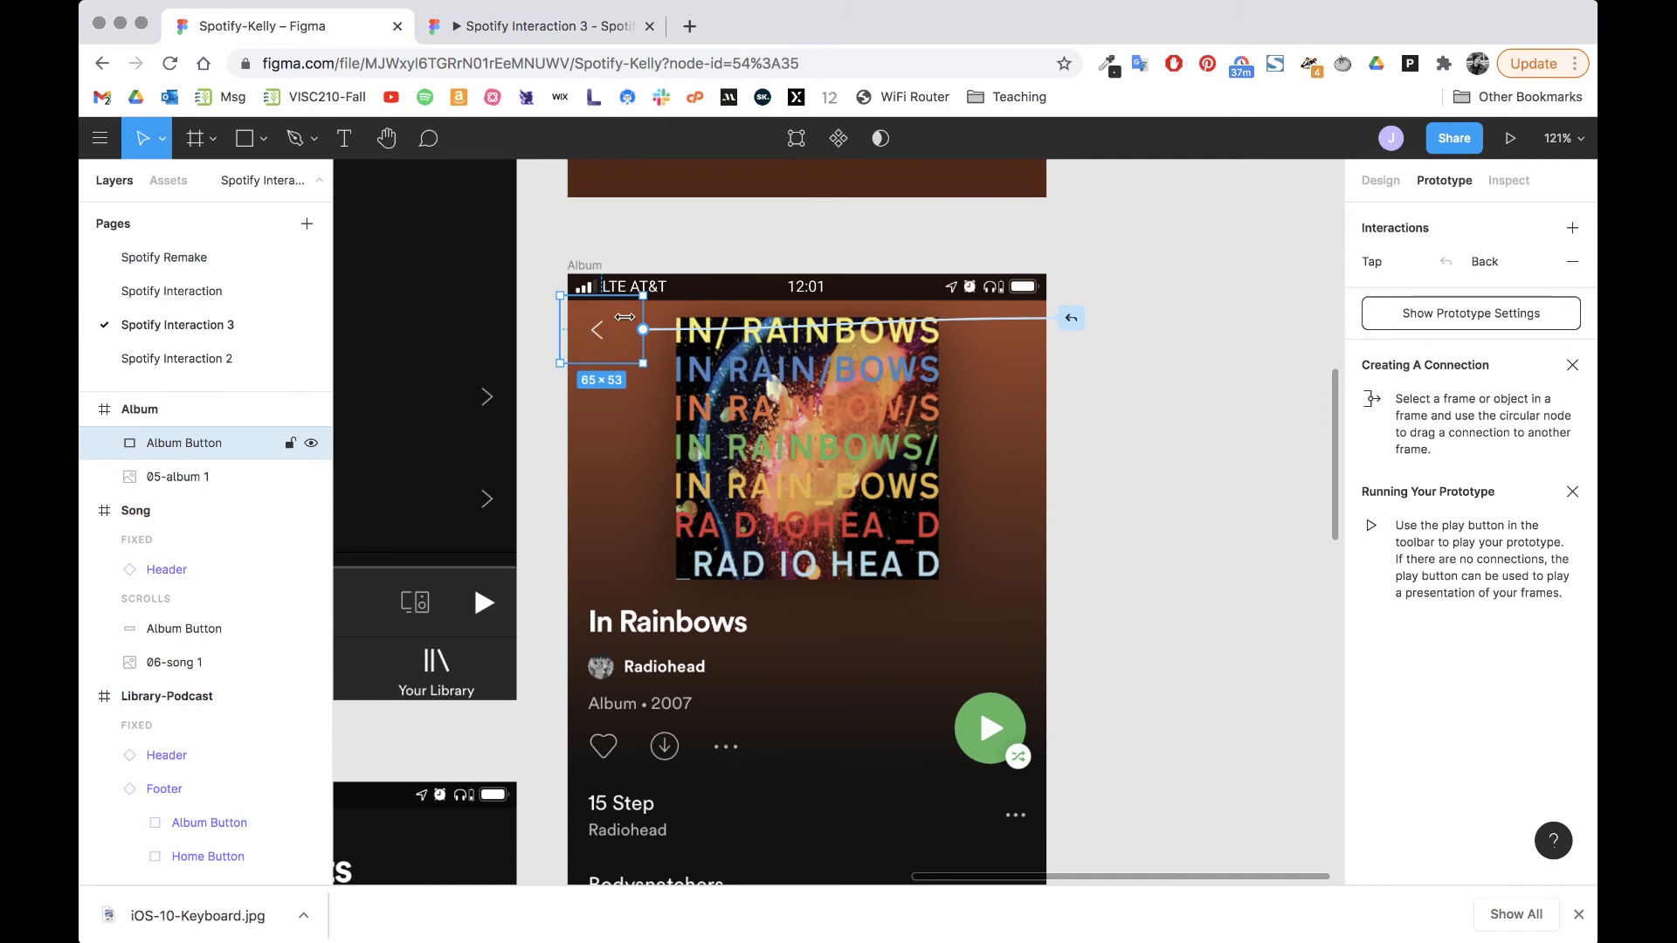
Step: Look over all linked frames and present the prototype starting from the Home frame
{"action": "scroll", "coordinate": [832, 614], "scroll_direction": "down", "scroll_amount": 3}
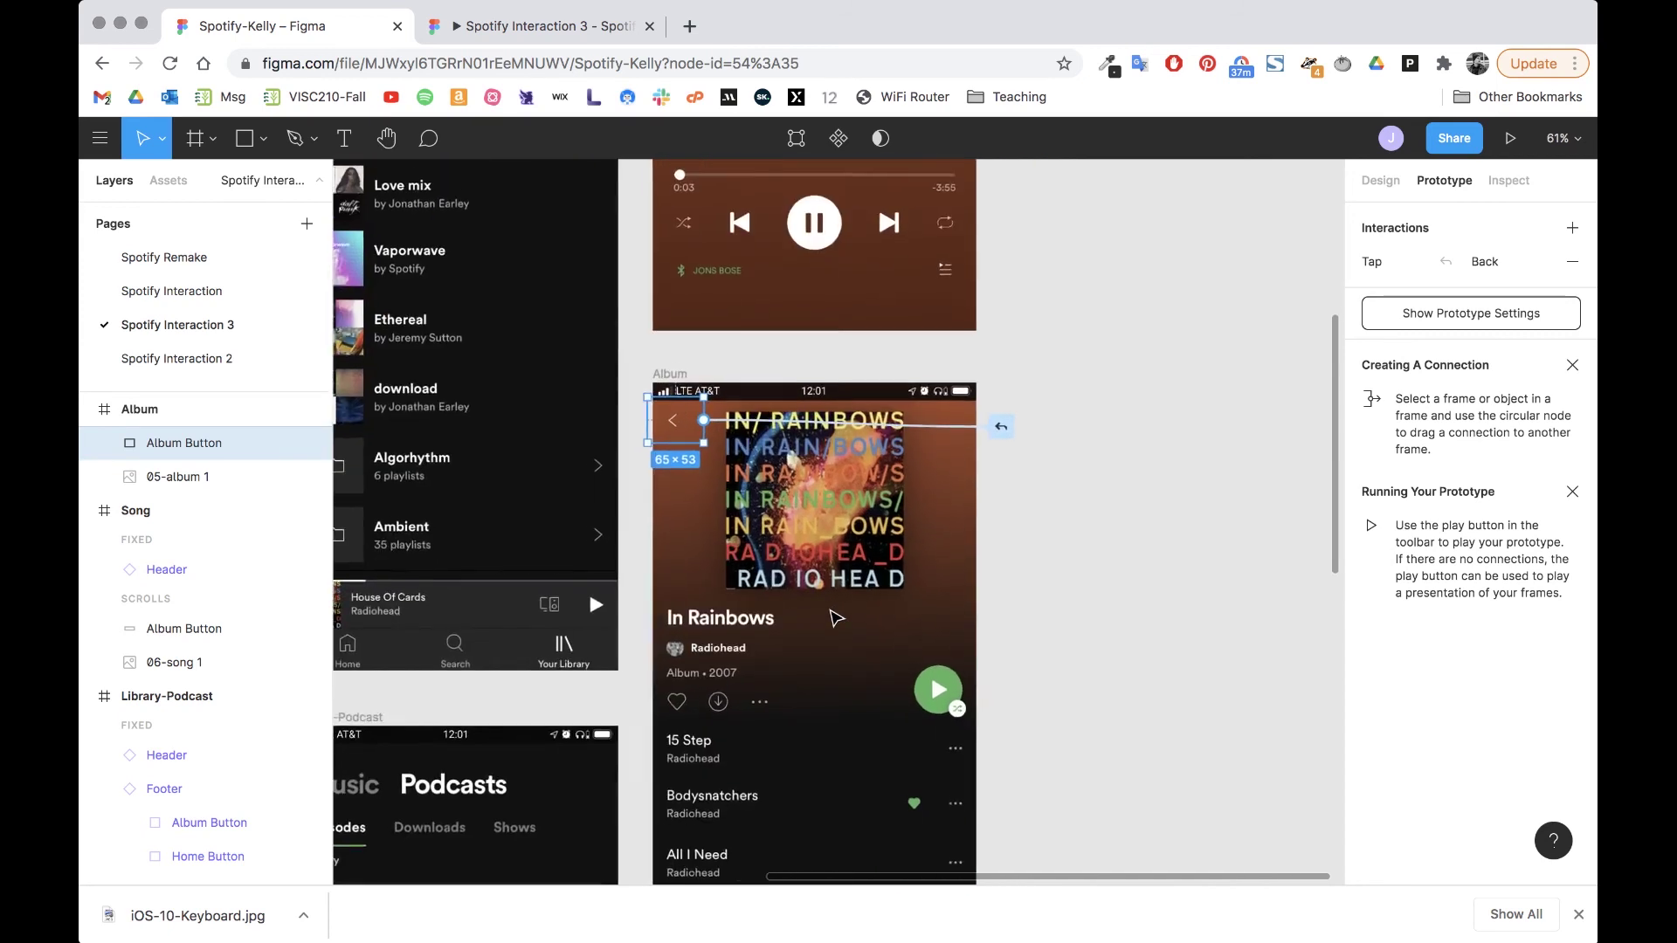
{"action": "scroll", "coordinate": [837, 619], "scroll_direction": "down", "scroll_amount": 5}
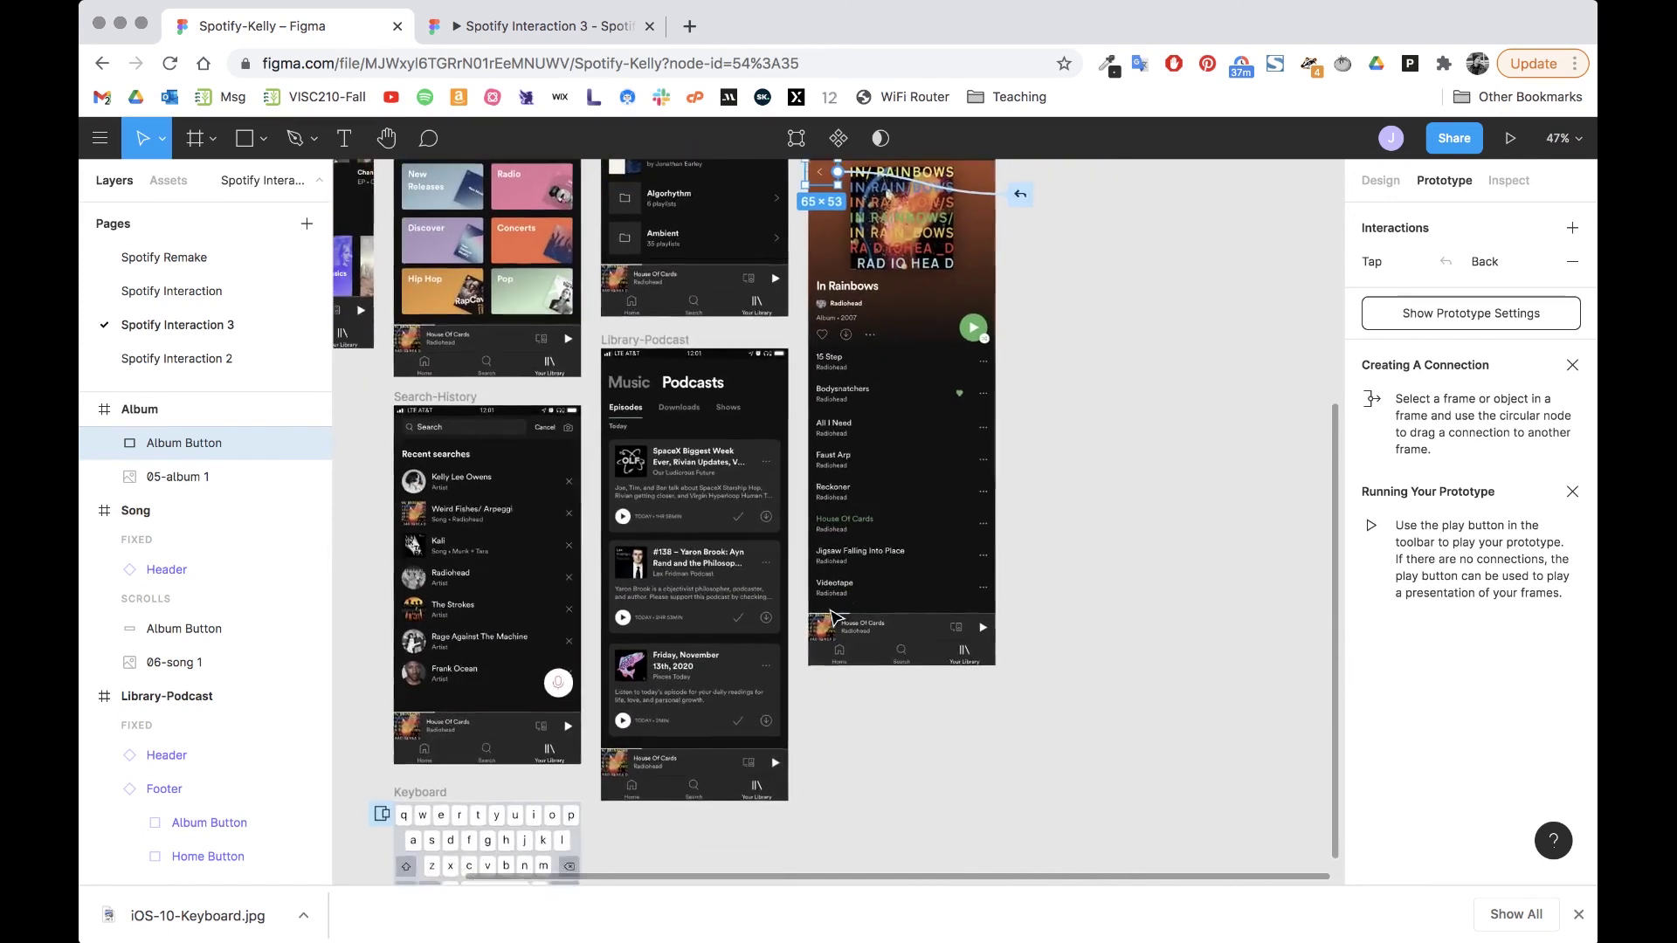
{"action": "scroll", "coordinate": [833, 619], "scroll_direction": "up", "scroll_amount": 3}
{"action": "scroll", "coordinate": [834, 618], "scroll_direction": "left", "scroll_amount": 6}
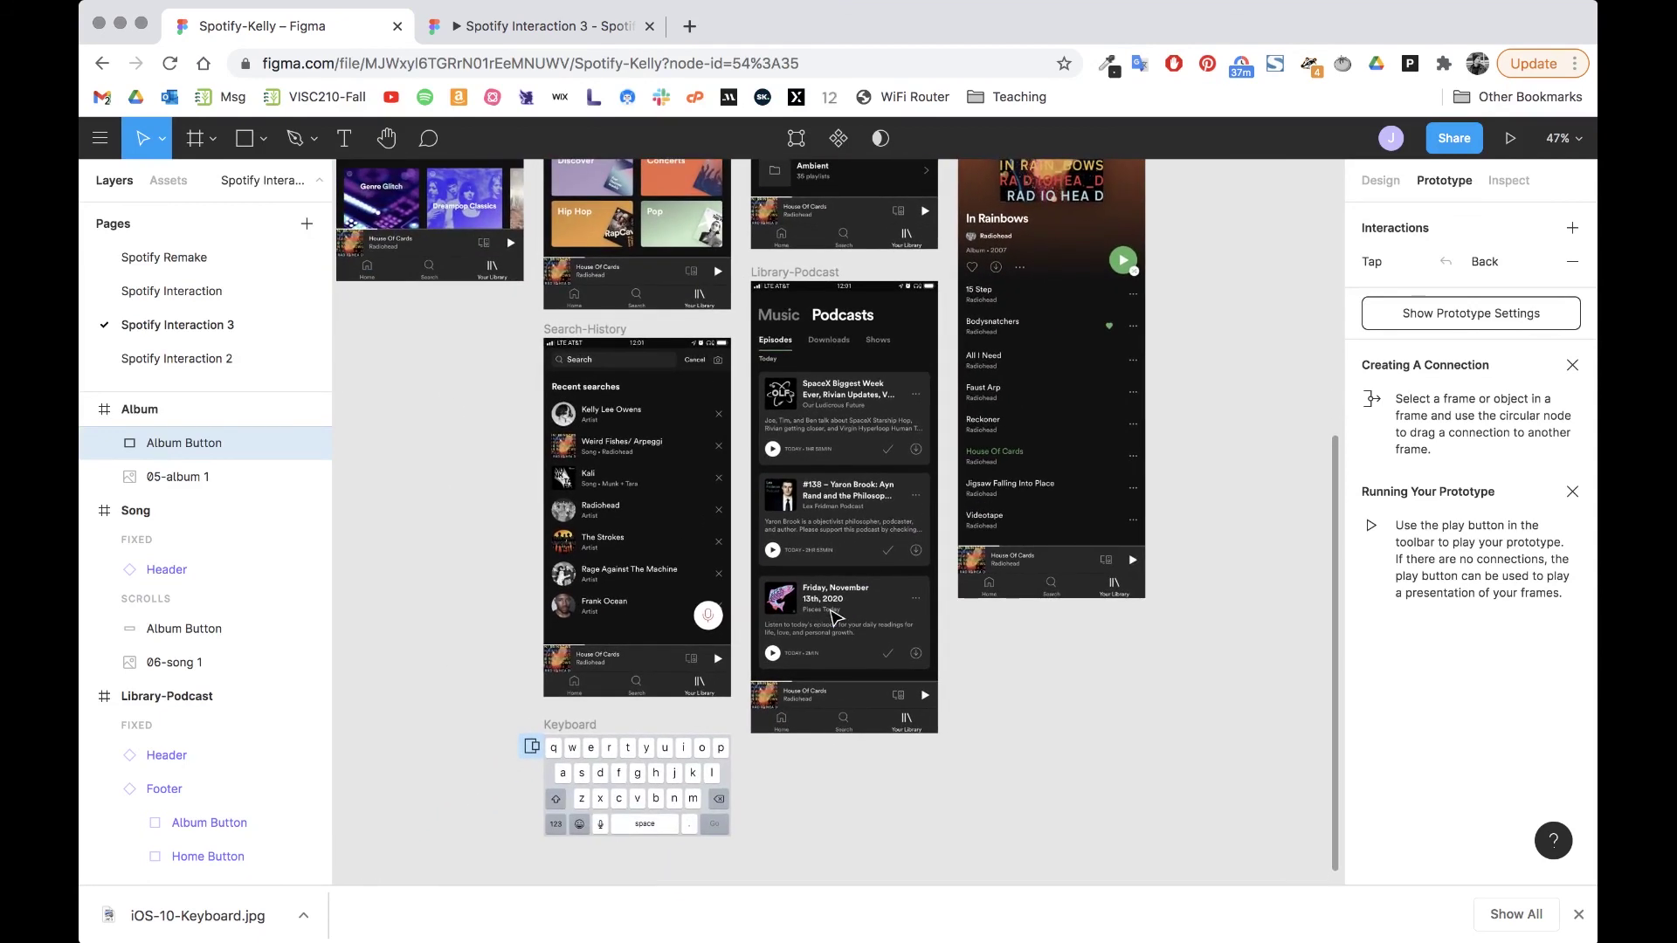
{"action": "scroll", "coordinate": [837, 619], "scroll_direction": "up", "scroll_amount": 5}
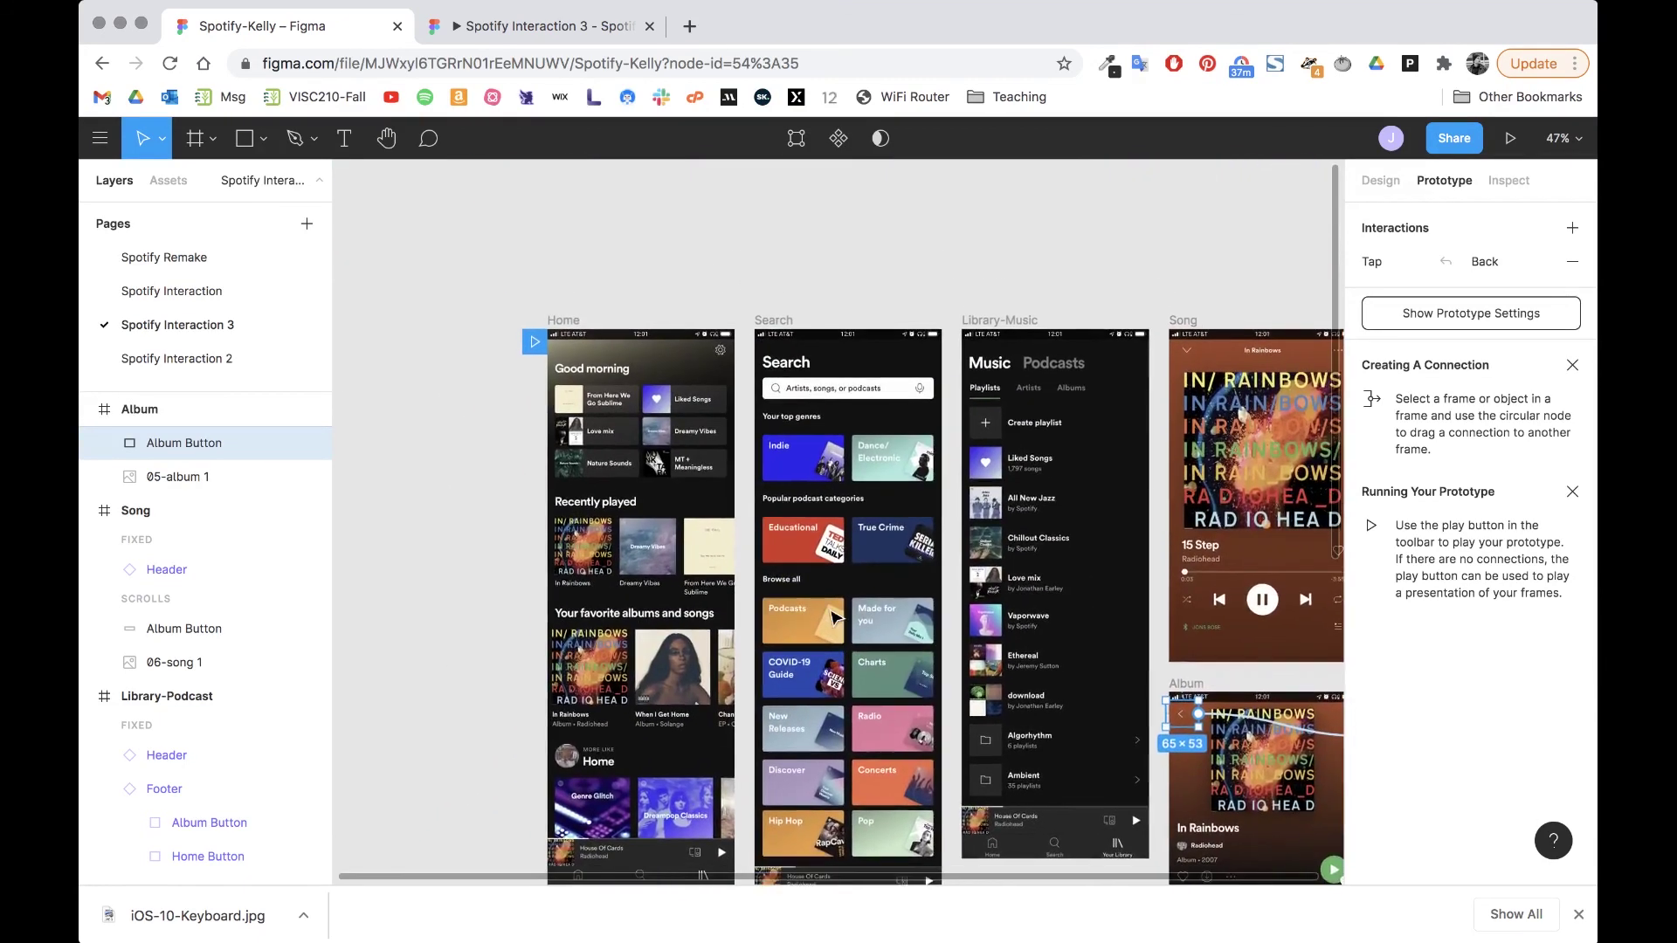
{"action": "scroll", "coordinate": [834, 619], "scroll_direction": "down", "scroll_amount": 3}
{"action": "scroll", "coordinate": [834, 619], "scroll_direction": "right", "scroll_amount": 2}
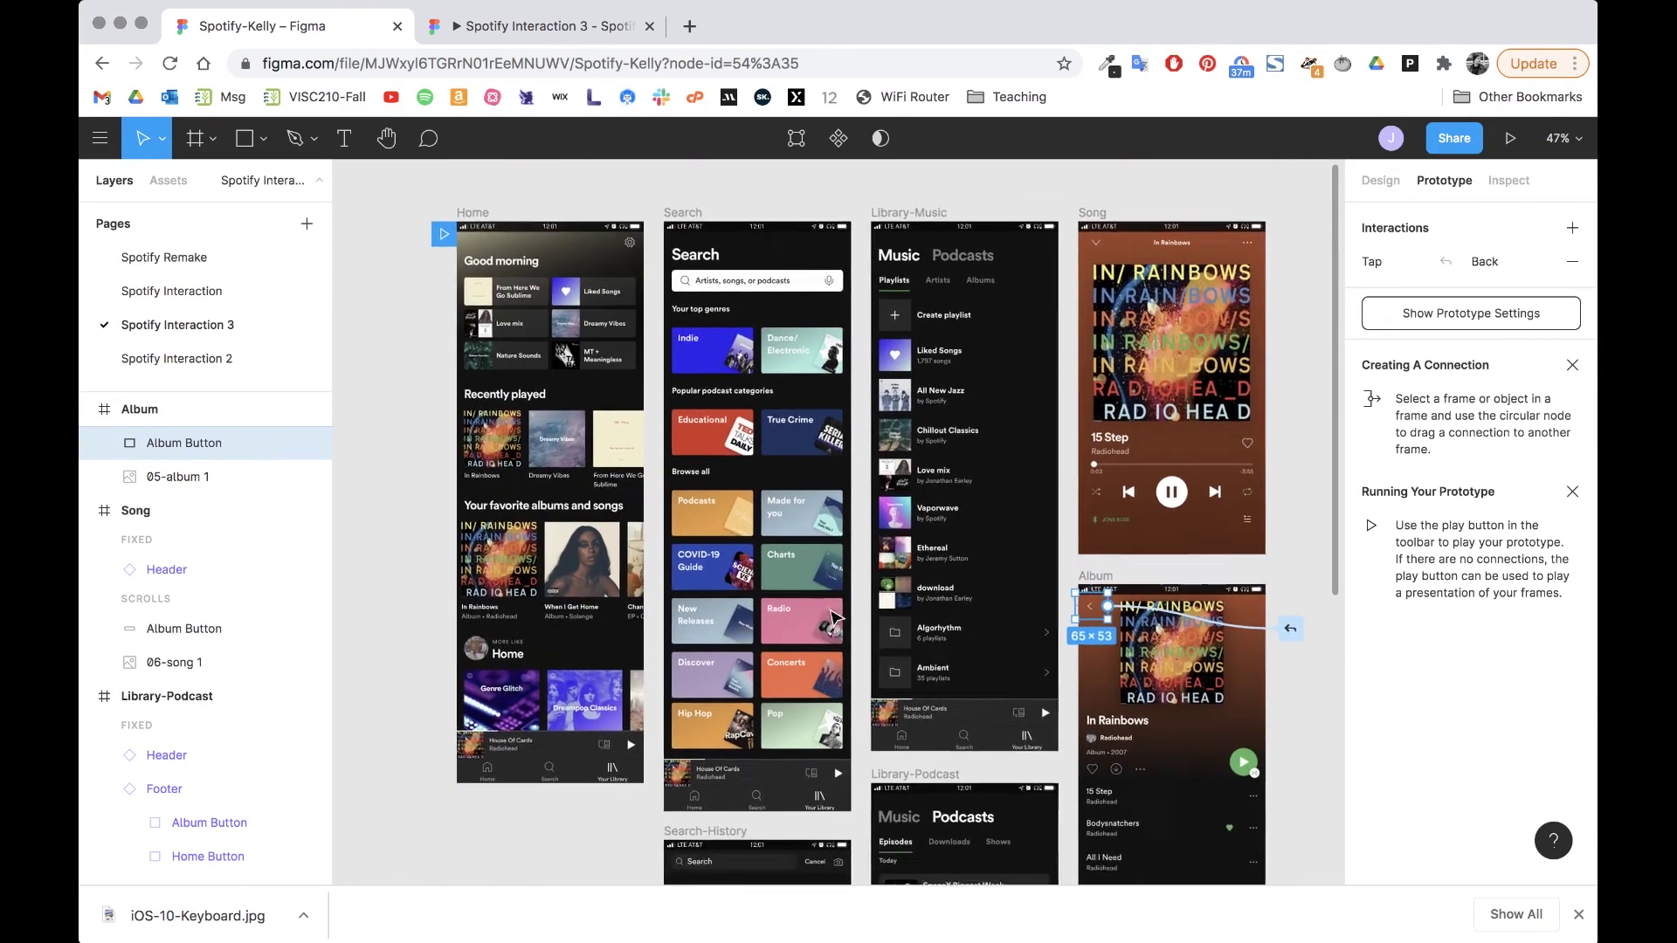
{"action": "left_click", "coordinate": [450, 203]}
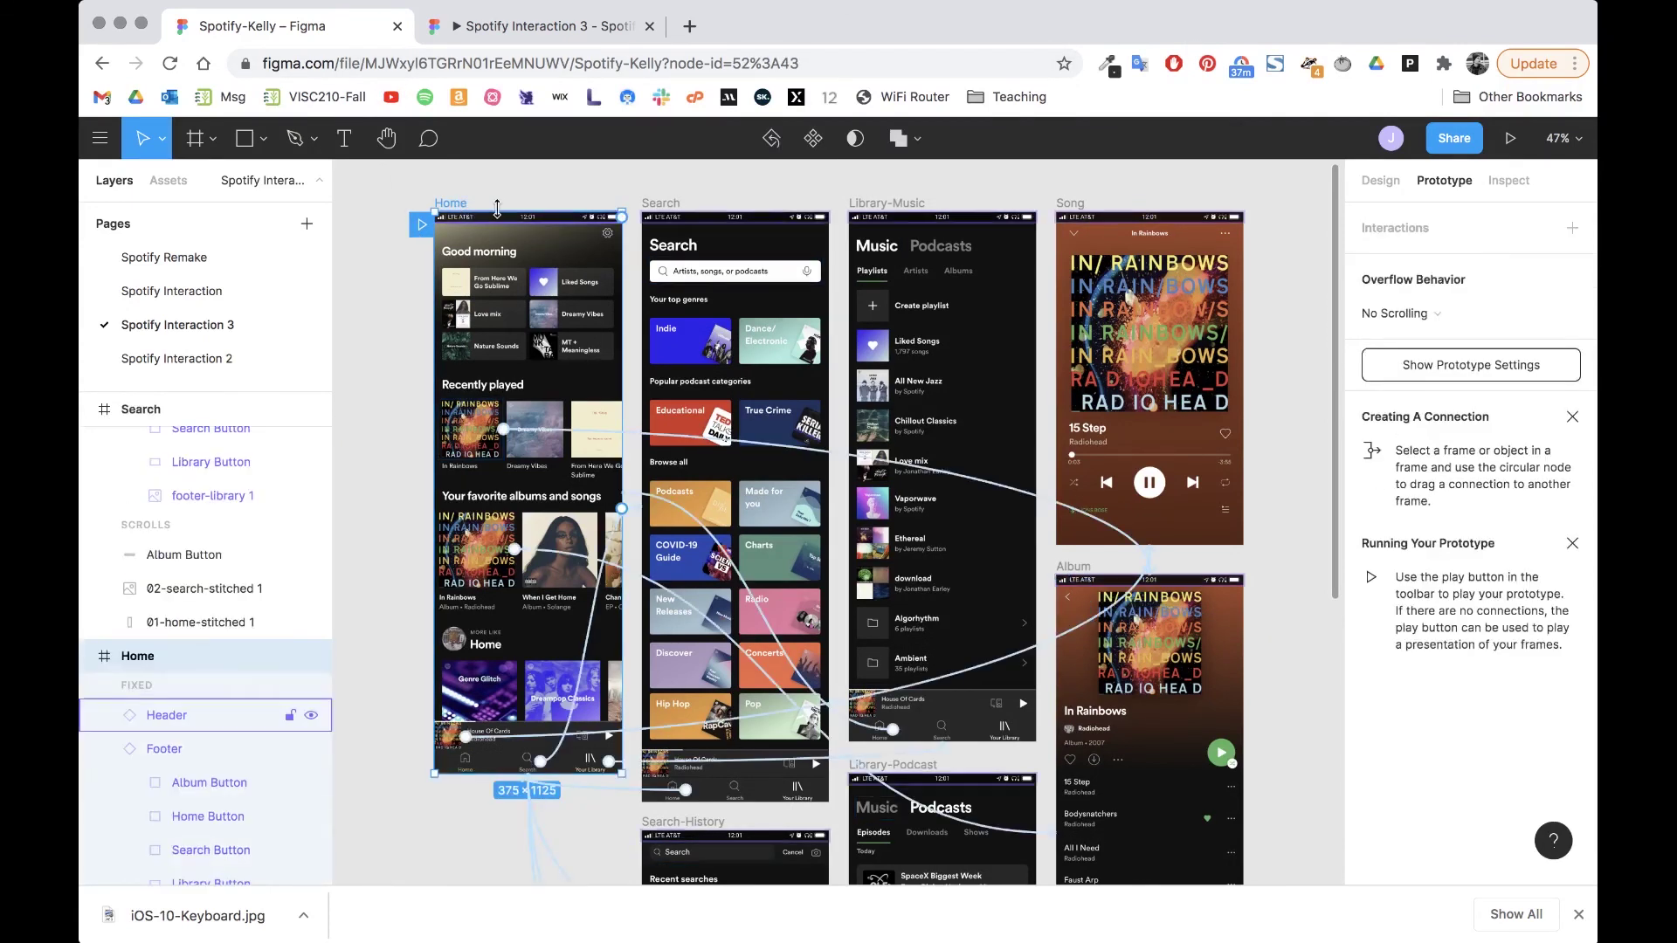
{"action": "left_click", "coordinate": [1501, 147]}
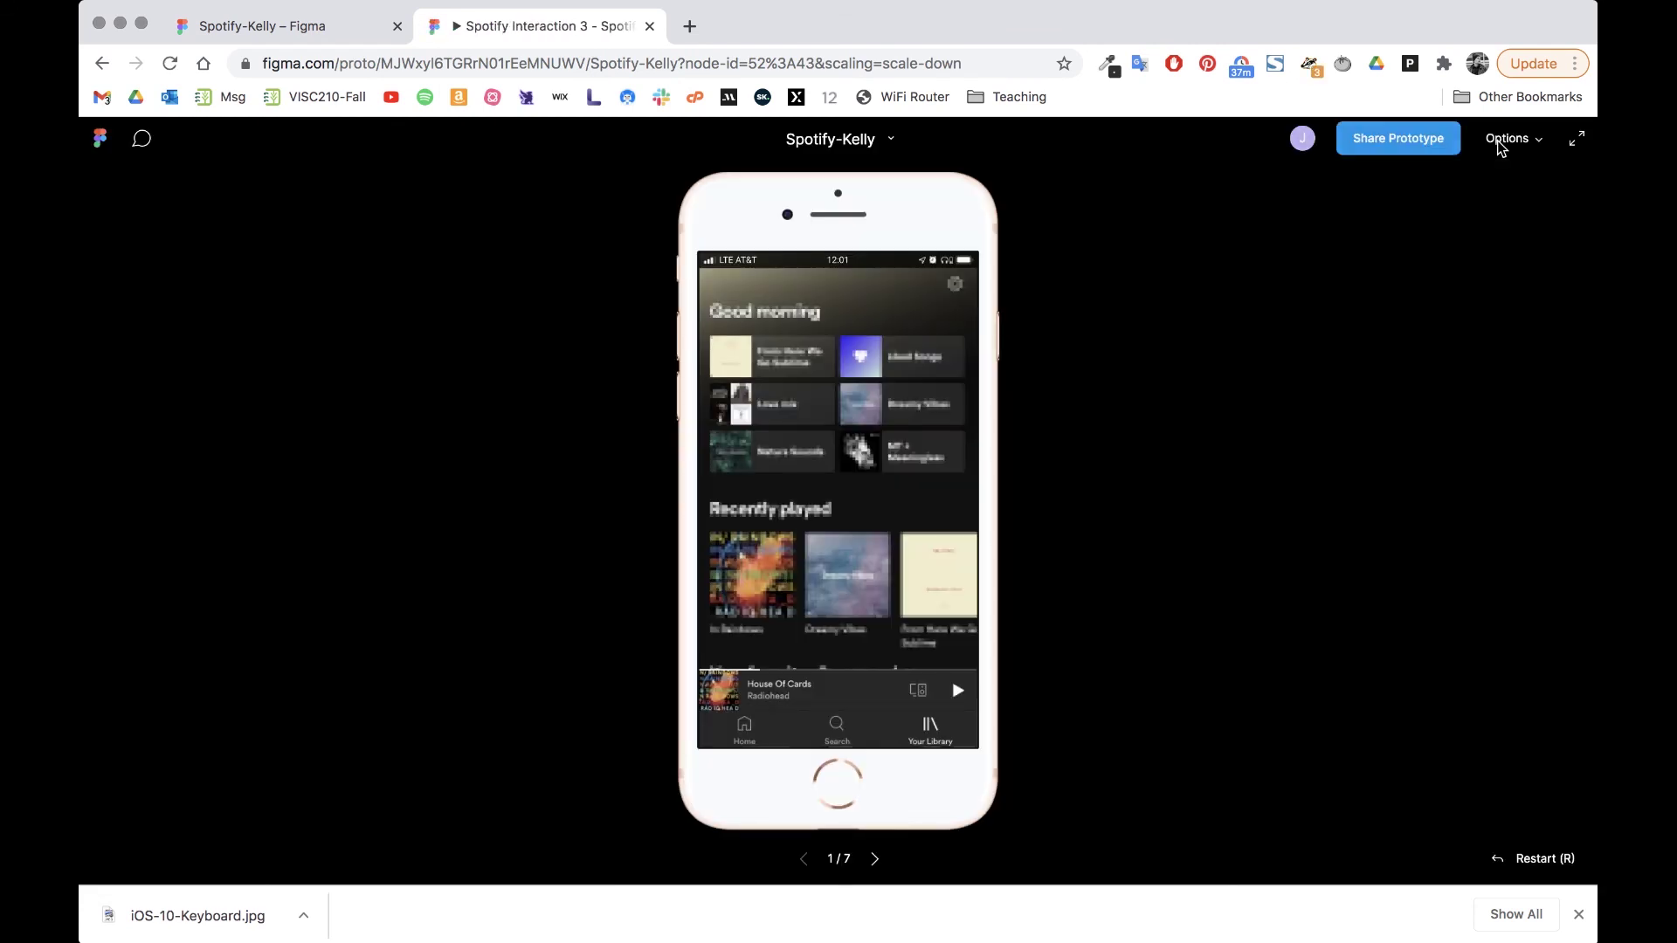
Step: Test the Home screen by scrolling it, opening the In Rainbows album, scrolling through the album and going back
{"action": "mouse_move", "coordinate": [844, 541]}
{"action": "left_mouse_down"}
{"action": "mouse_move", "coordinate": [847, 375]}
{"action": "mouse_move", "coordinate": [846, 559]}
{"action": "mouse_move", "coordinate": [841, 344]}
{"action": "mouse_move", "coordinate": [868, 531]}
{"action": "left_mouse_up"}
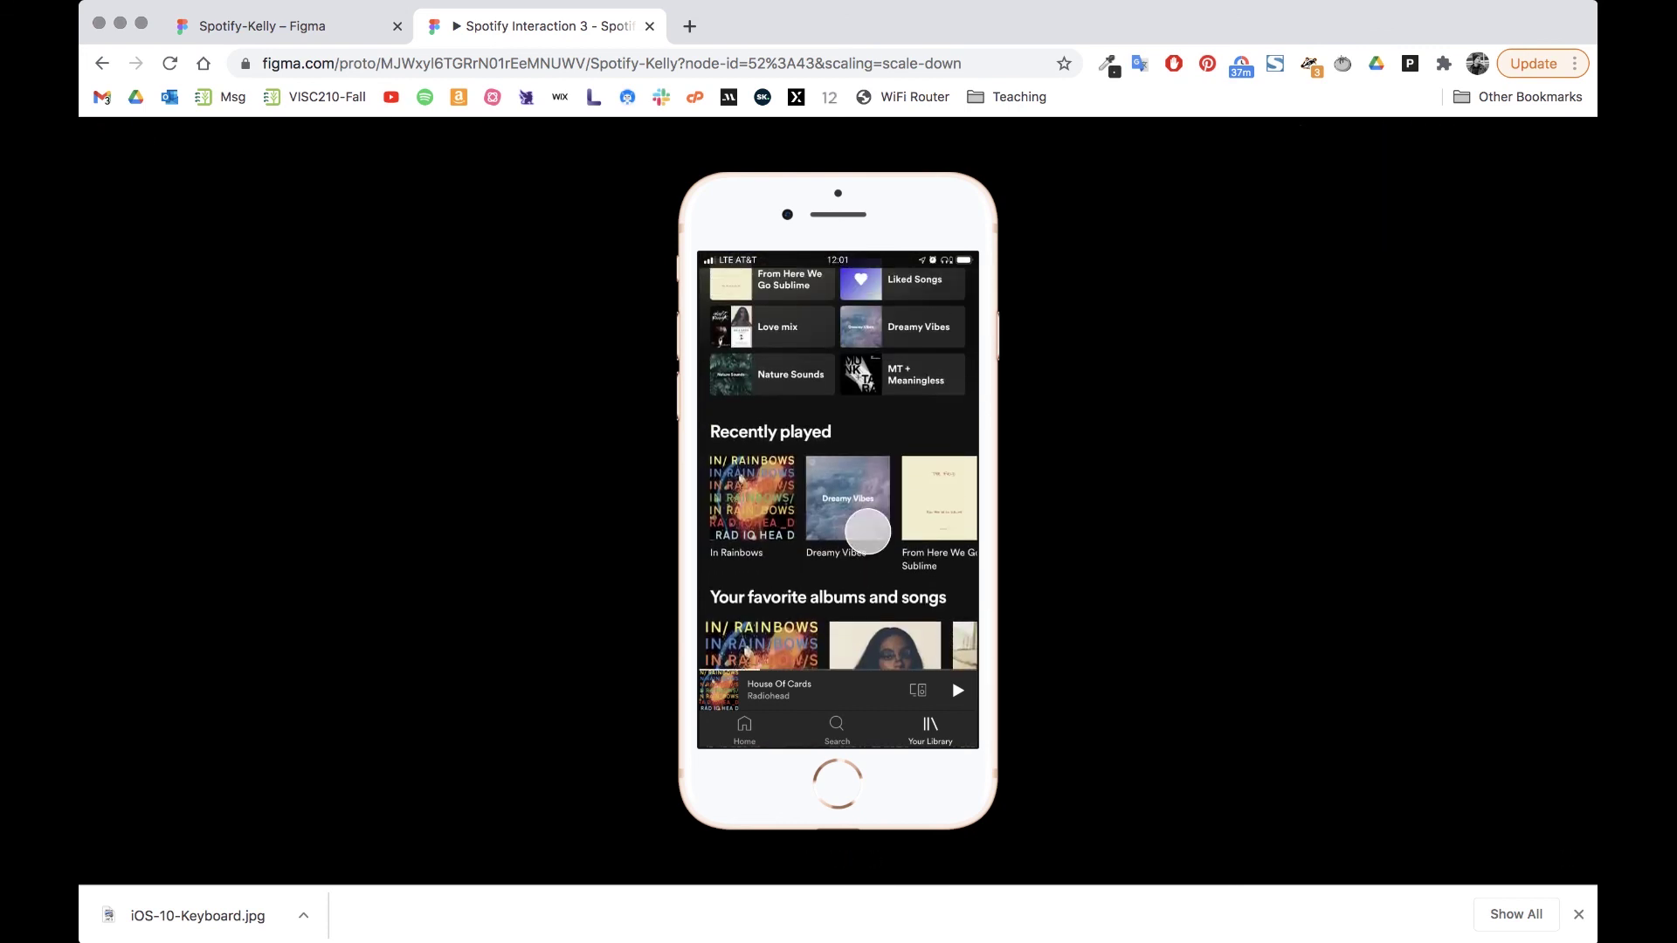
{"action": "left_click", "coordinate": [766, 496]}
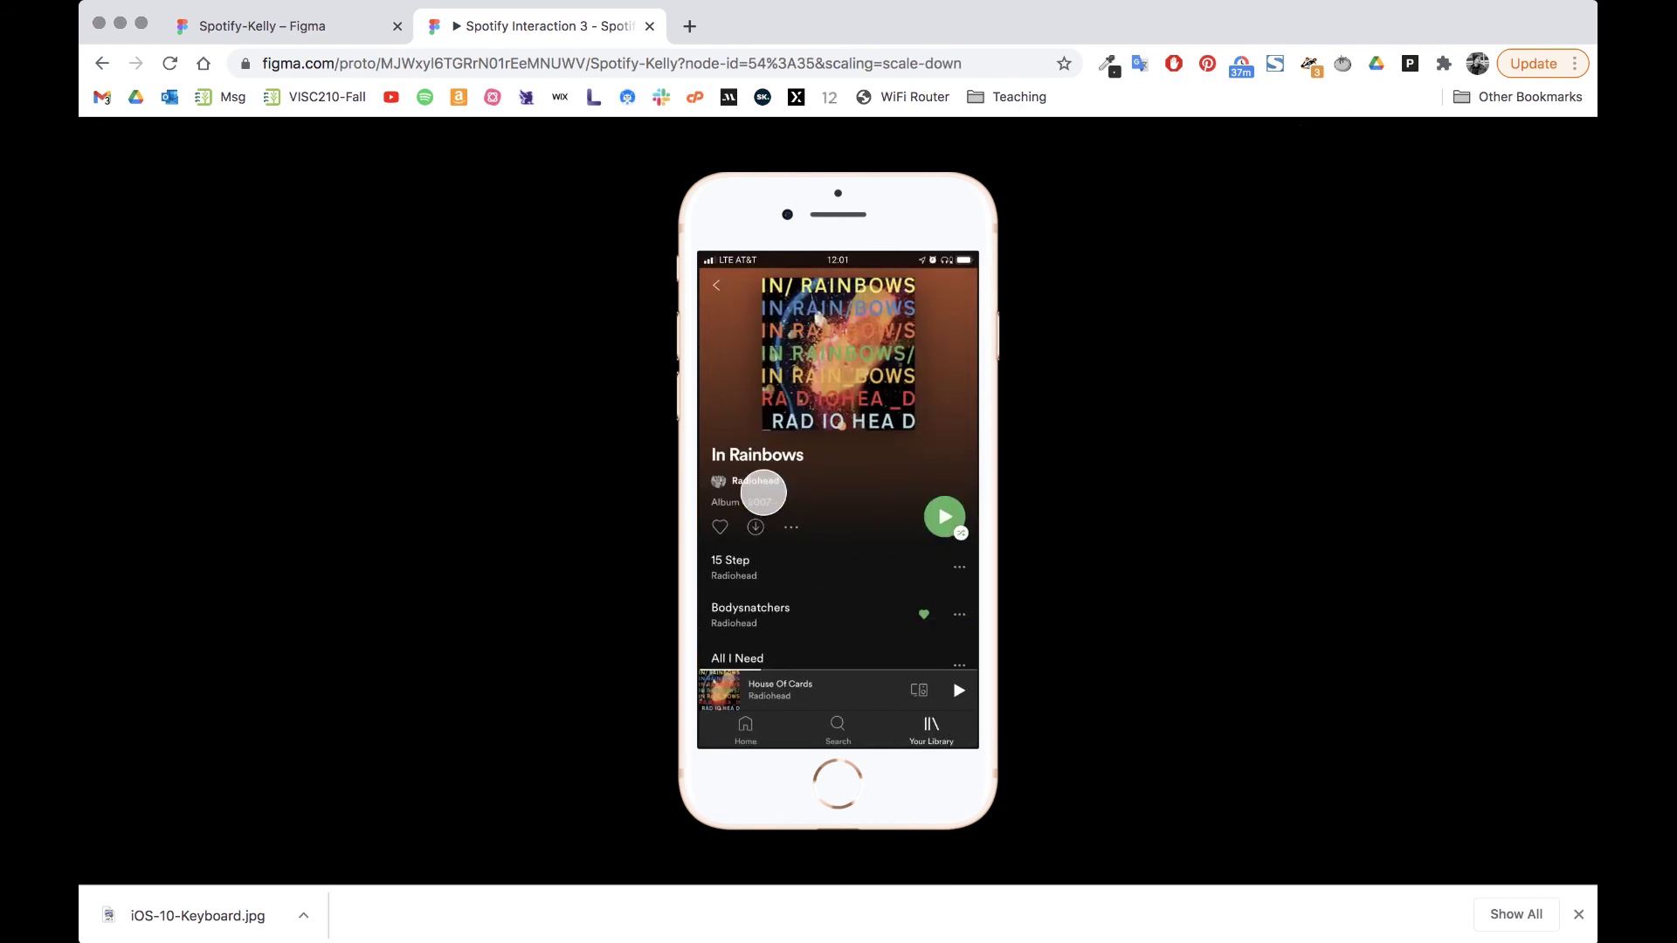
{"action": "left_click_drag", "start_coordinate": [861, 572], "coordinate": [865, 307]}
{"action": "left_click_drag", "start_coordinate": [865, 487], "coordinate": [864, 629]}
{"action": "left_click", "coordinate": [716, 286]}
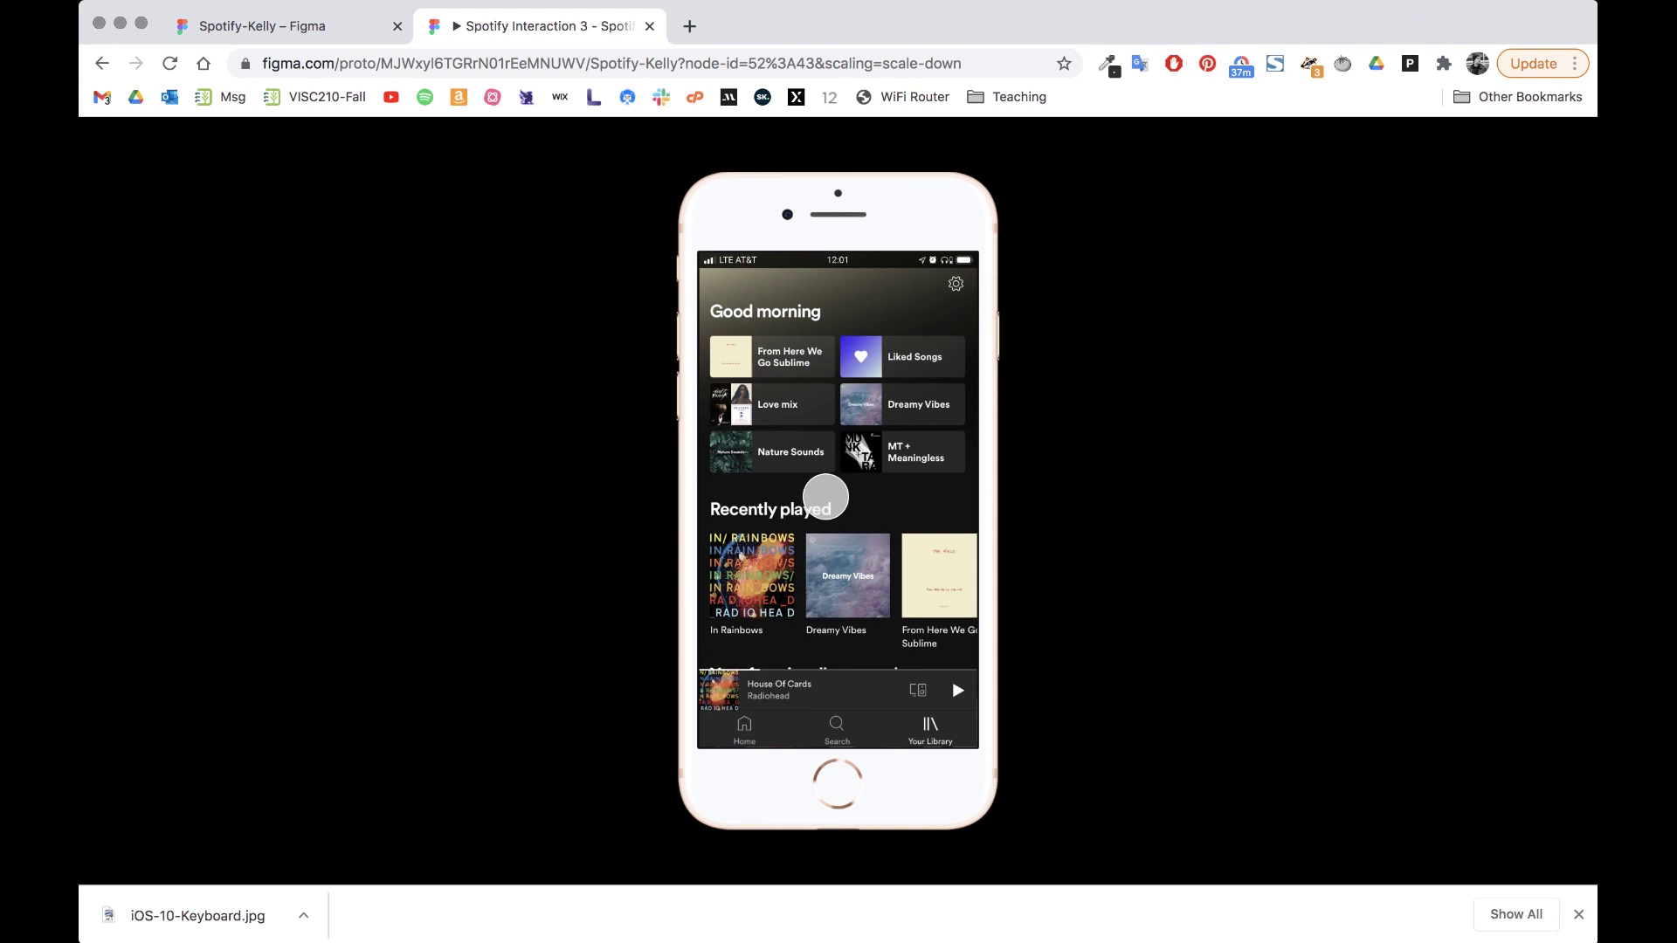
Step: Test the Search screen: open the search history, dismiss and reopen its keyboard, cancel, and scroll through the genres
{"action": "left_click", "coordinate": [832, 730]}
{"action": "left_click_drag", "start_coordinate": [826, 565], "coordinate": [827, 666]}
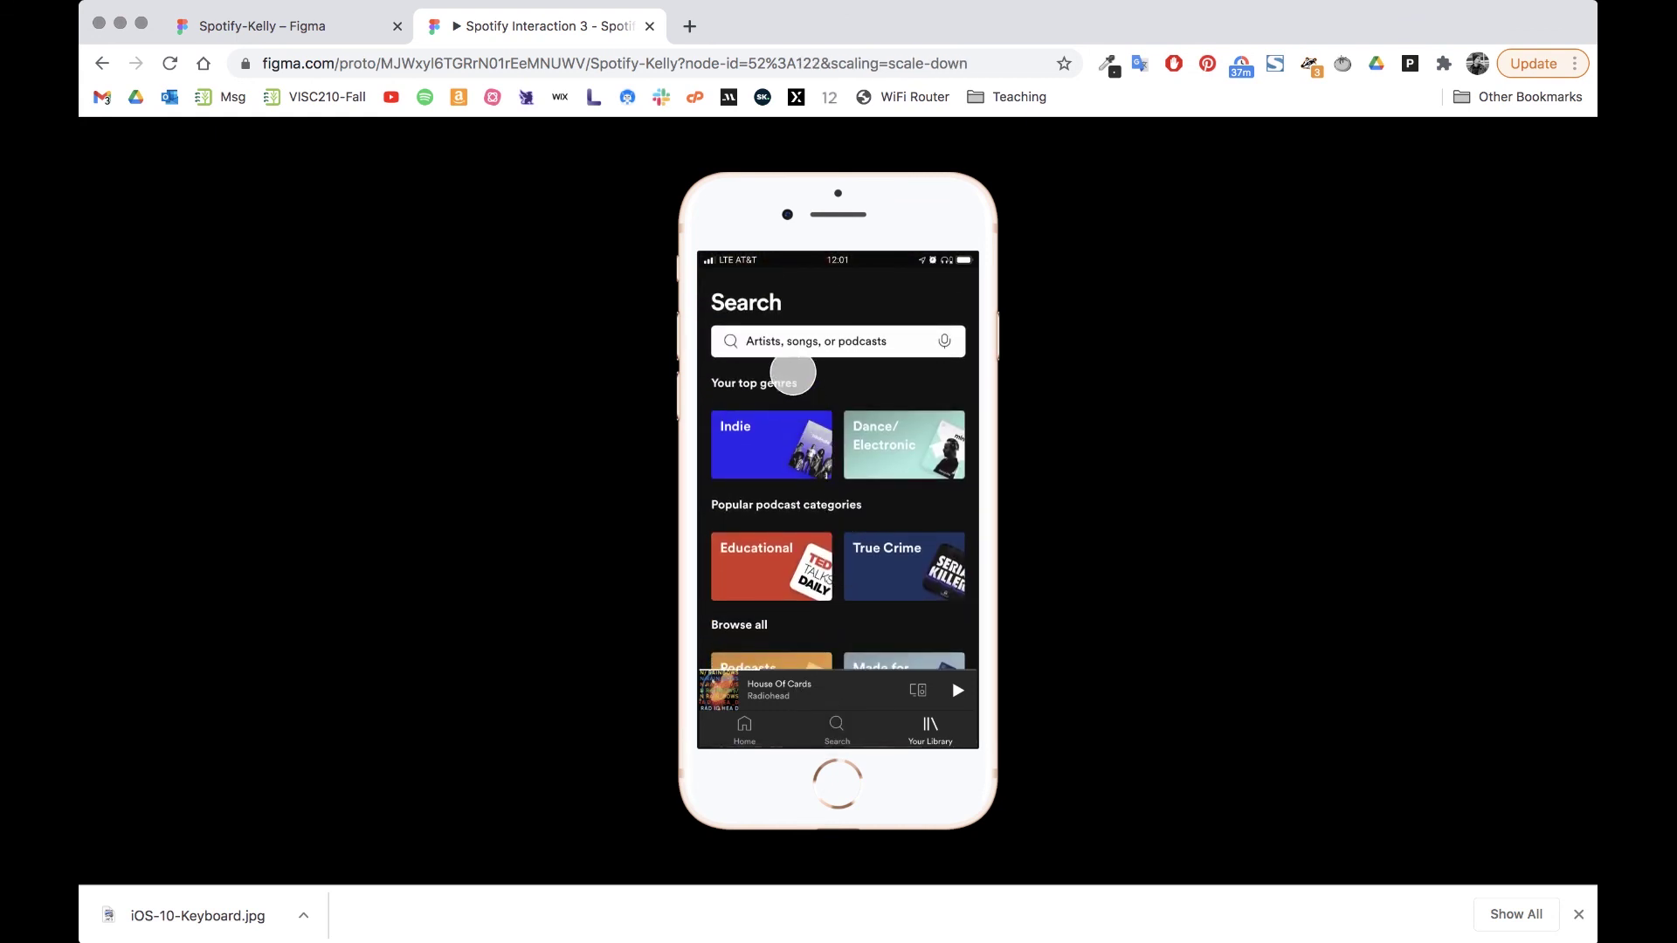
{"action": "left_click", "coordinate": [771, 340]}
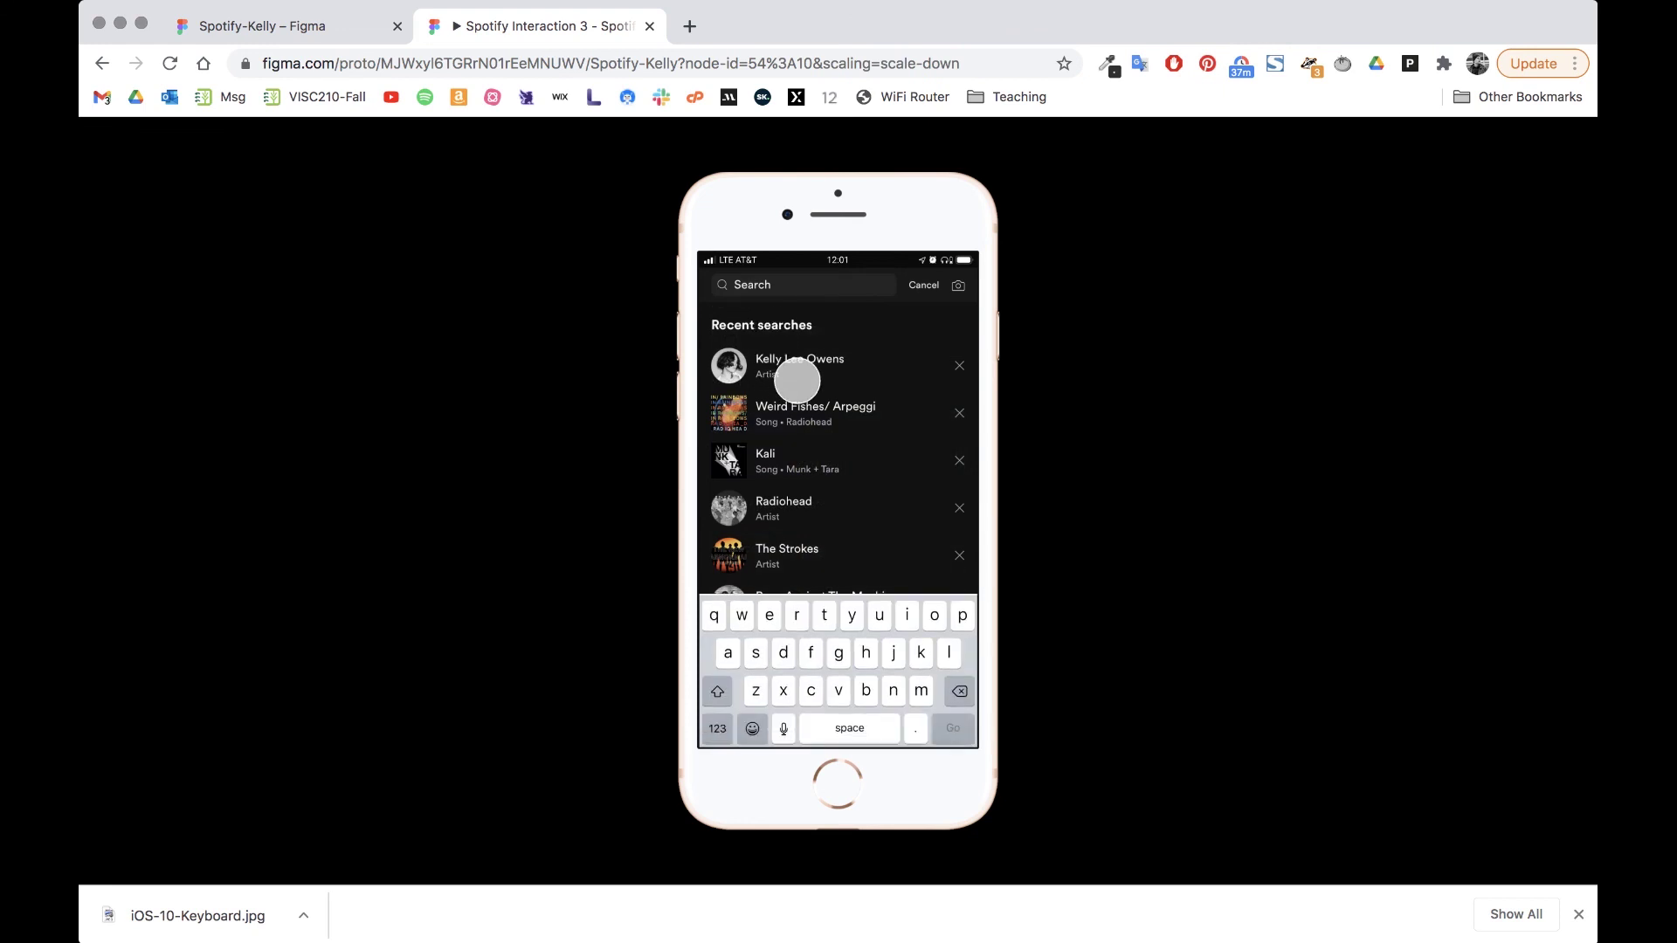
{"action": "left_click", "coordinate": [826, 513]}
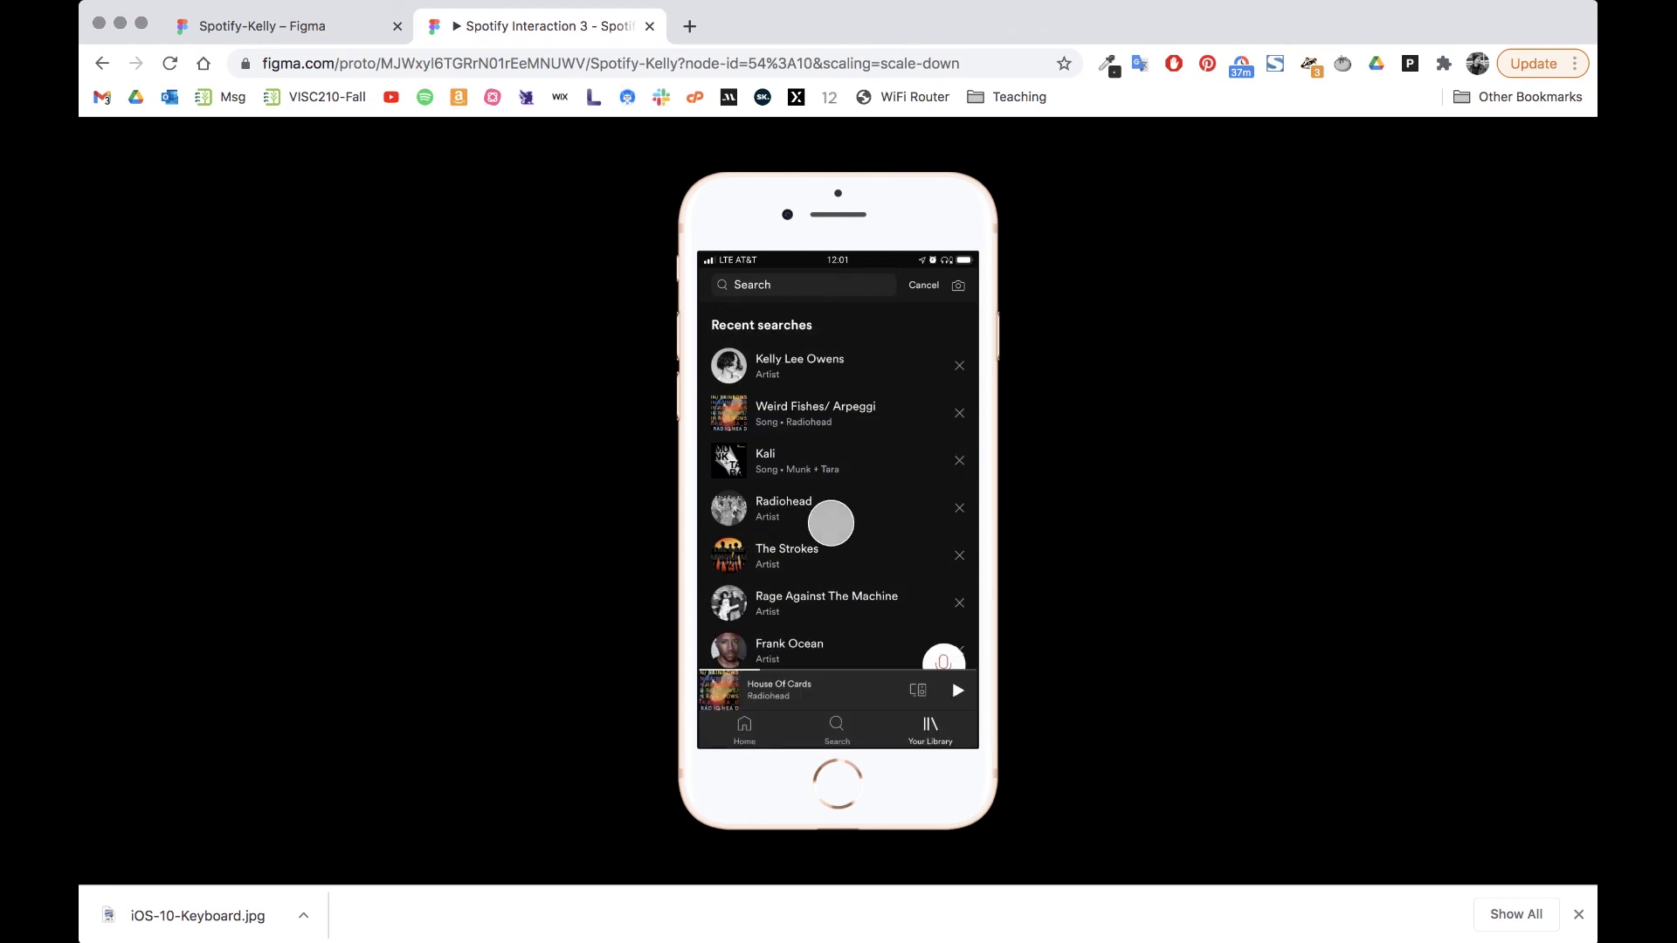
{"action": "left_click", "coordinate": [772, 285]}
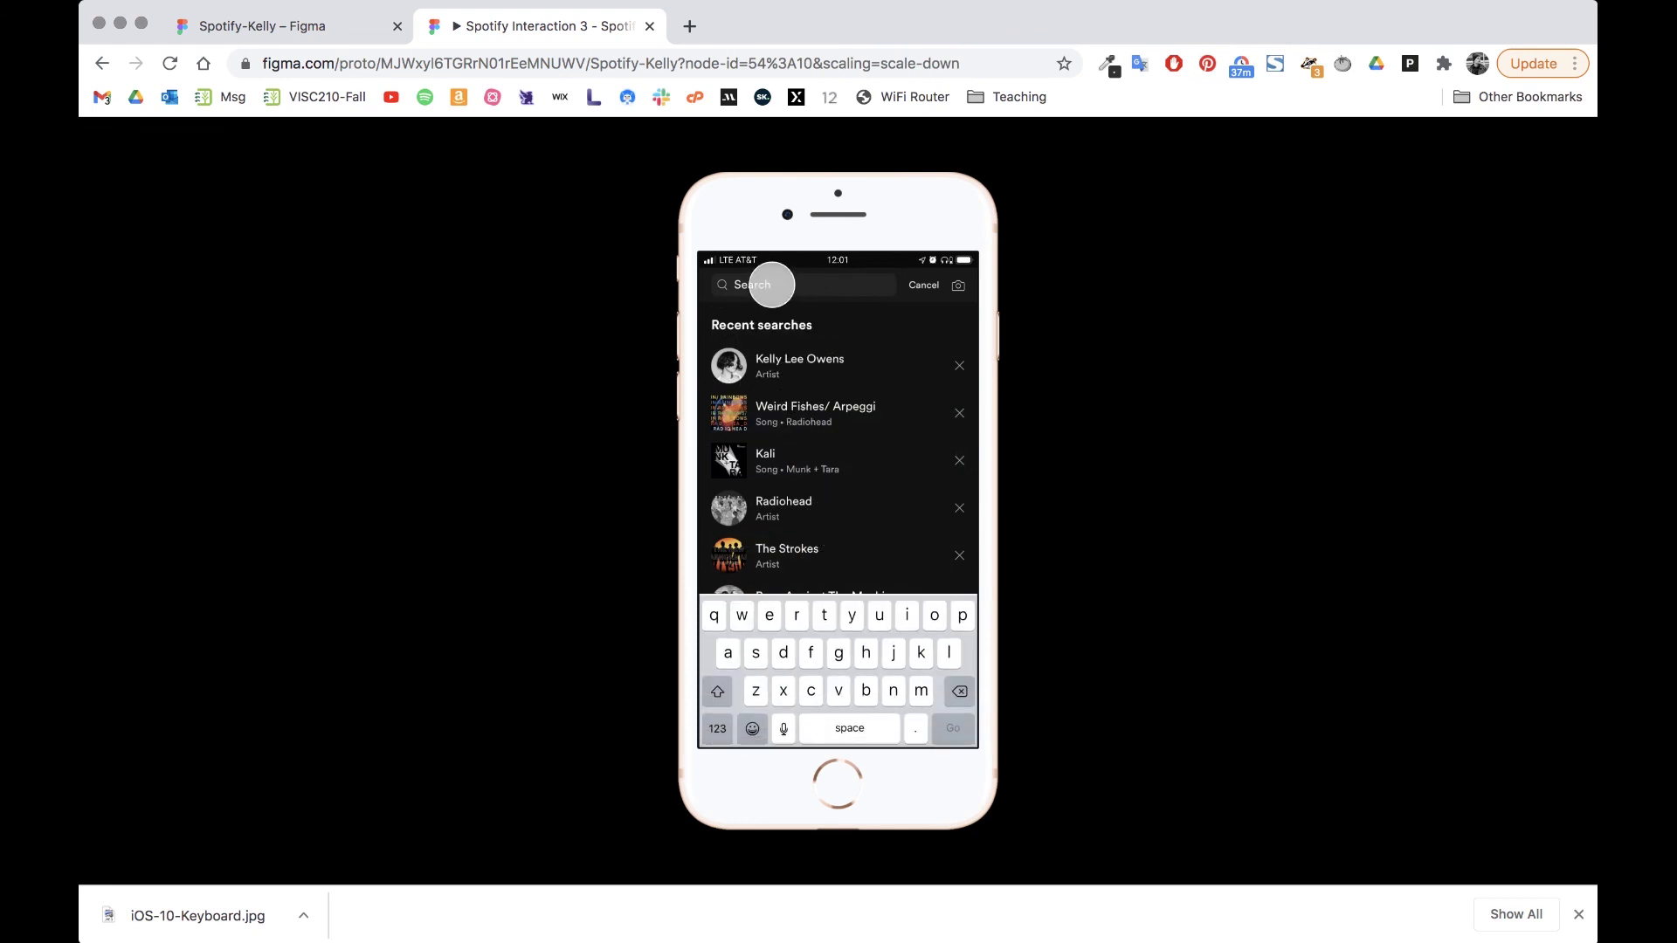
{"action": "left_click", "coordinate": [806, 421]}
{"action": "left_click", "coordinate": [923, 286]}
{"action": "left_click_drag", "start_coordinate": [866, 605], "coordinate": [871, 553]}
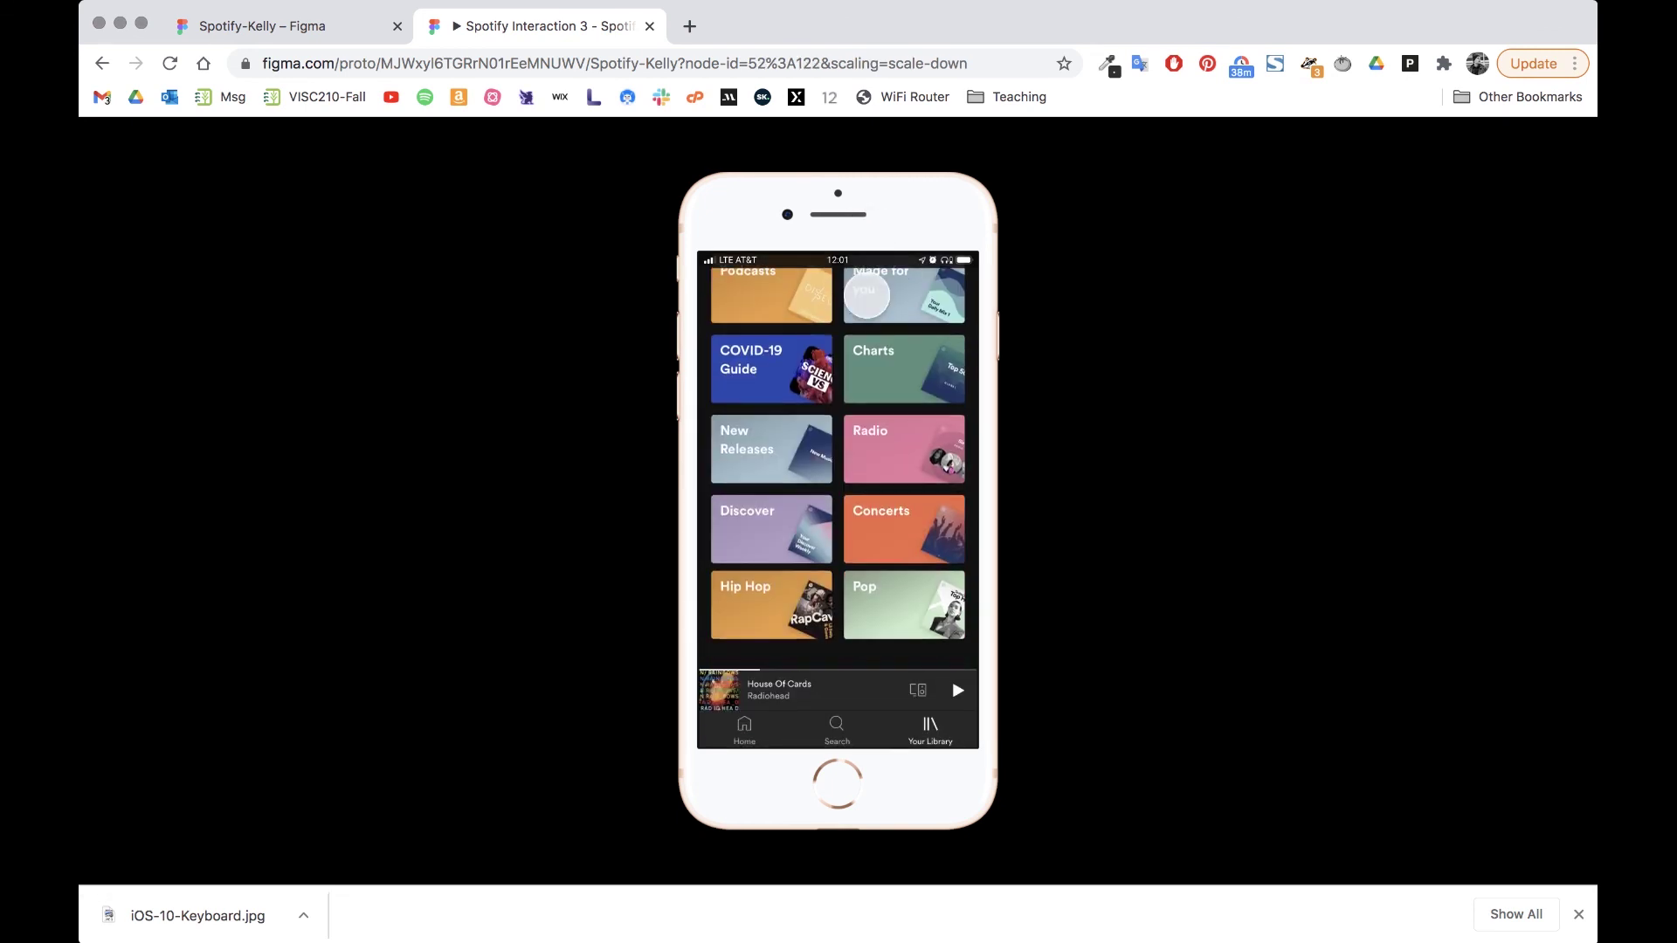
Step: Test the Library screen by scrolling it and switching to Podcasts and back to Music
{"action": "left_click", "coordinate": [923, 725]}
{"action": "left_click_drag", "start_coordinate": [845, 524], "coordinate": [866, 667]}
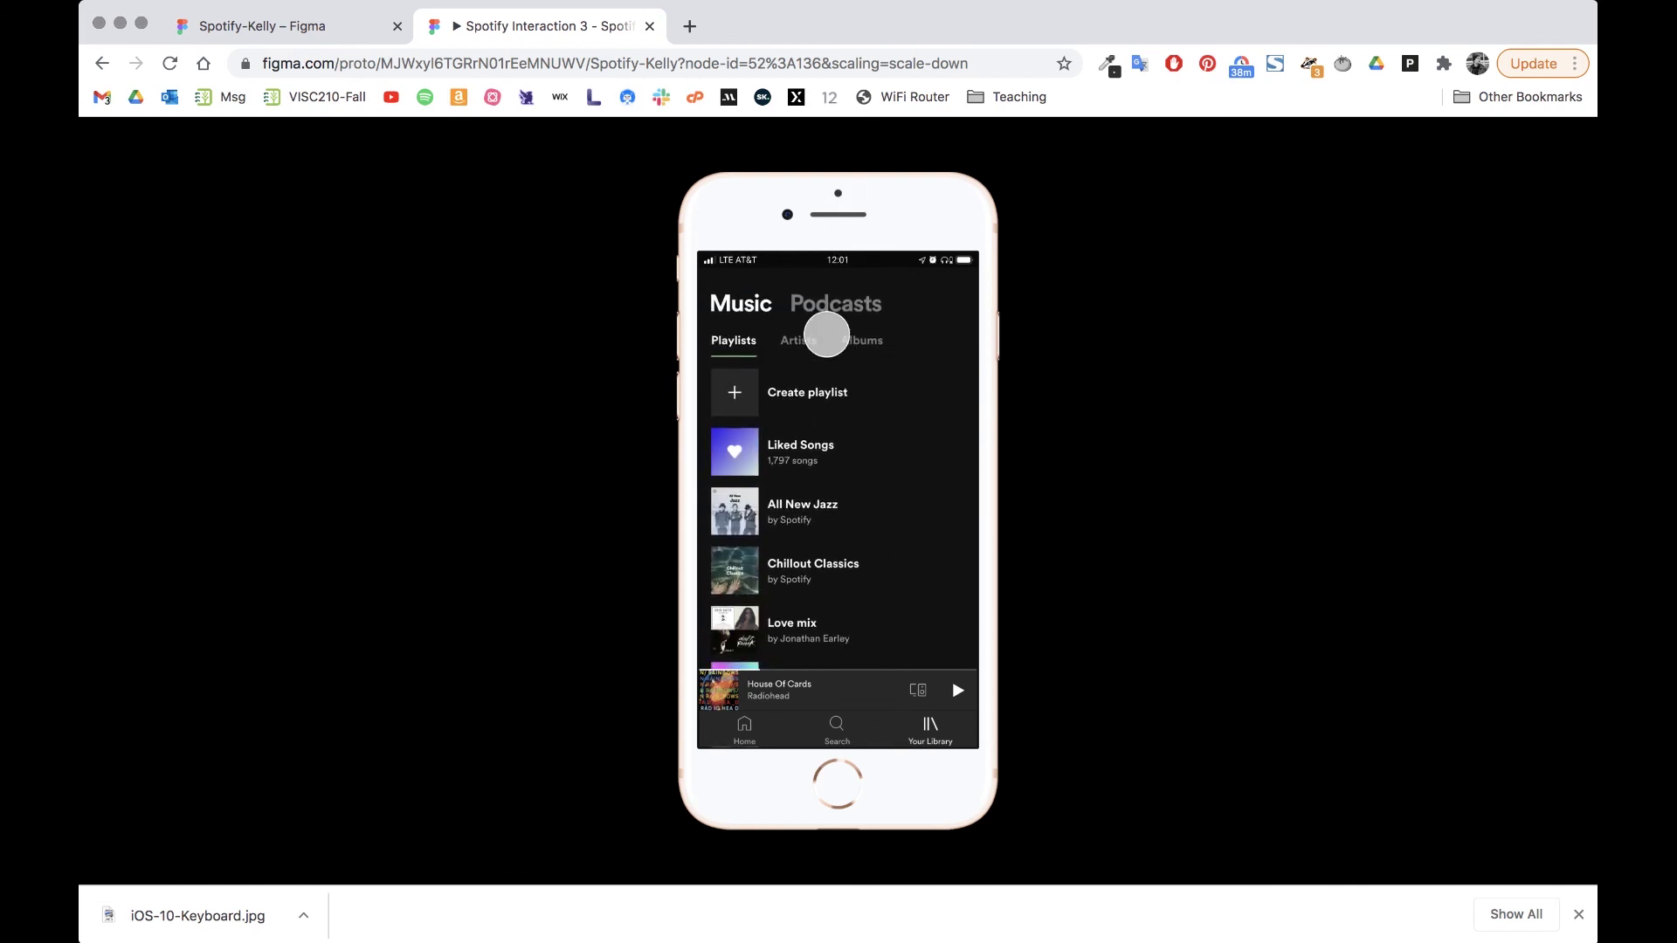
{"action": "left_click", "coordinate": [810, 308]}
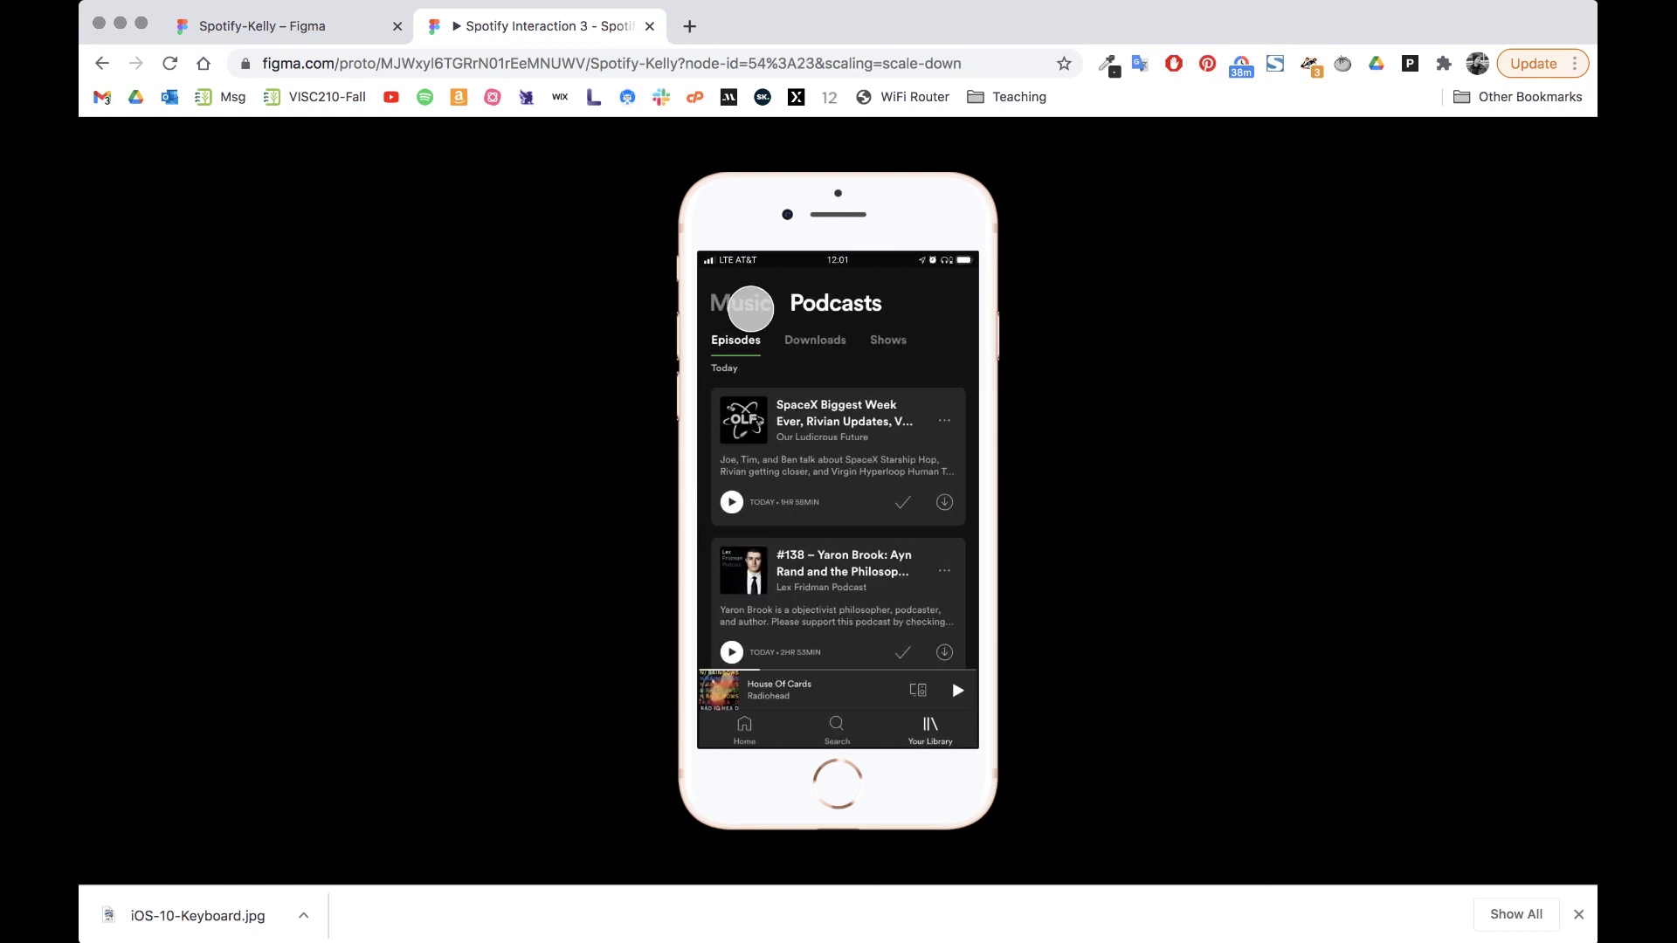
{"action": "left_click", "coordinate": [738, 305]}
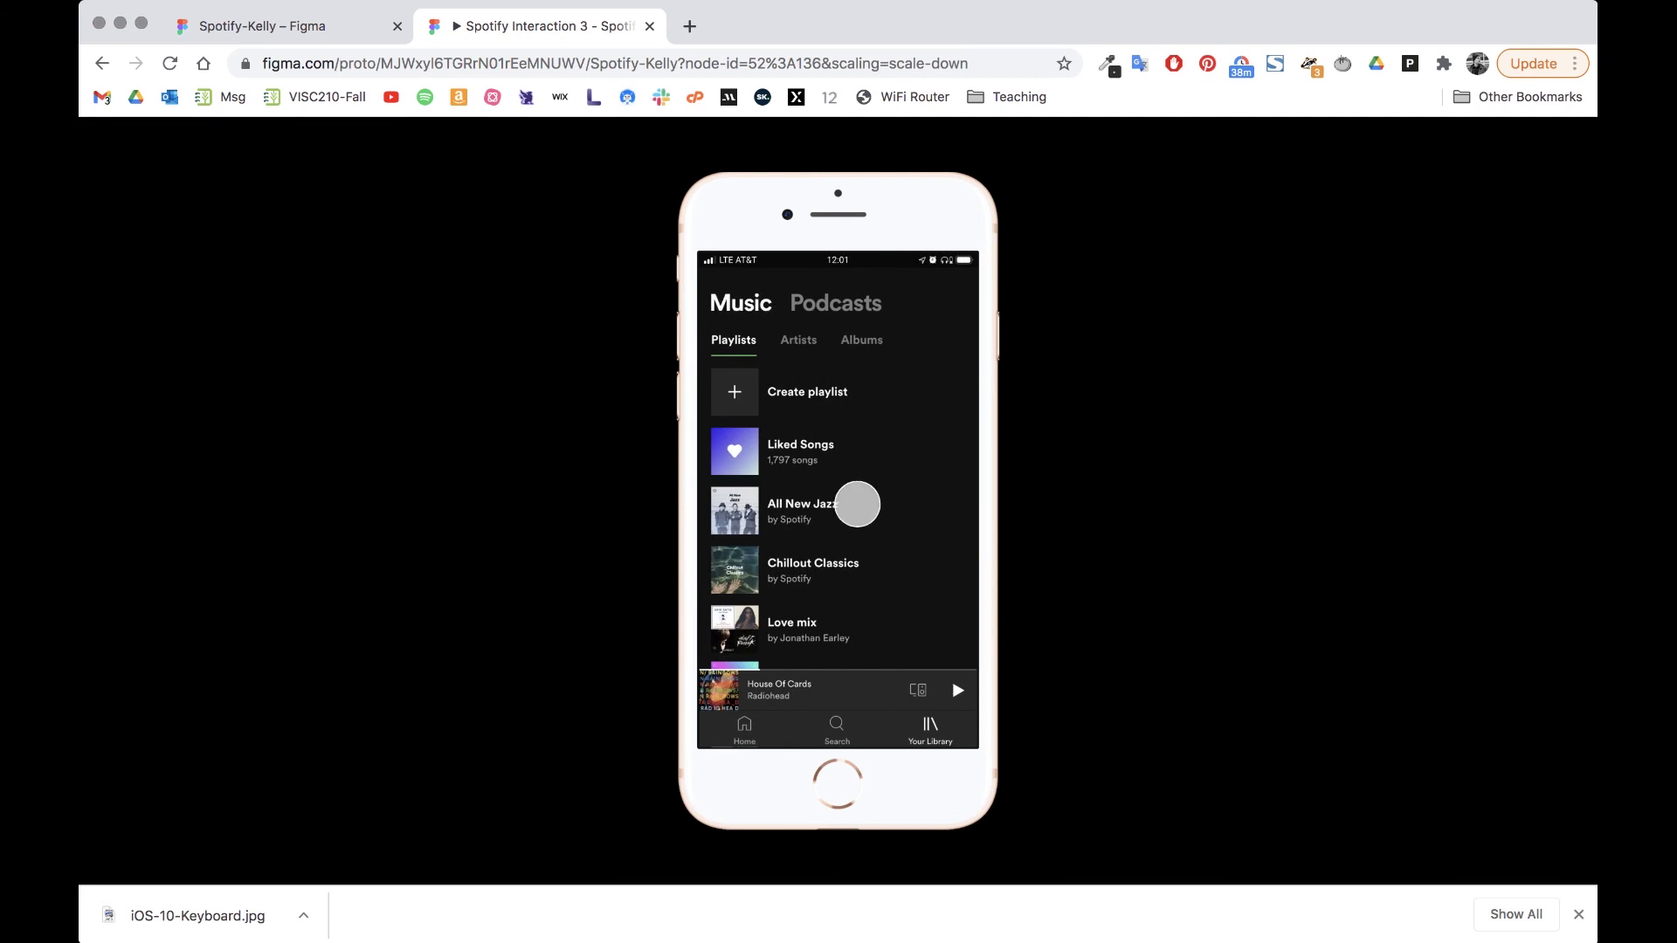
Step: Test opening the Song screen from the footer's album cover and returning to the library with the down arrow
{"action": "scroll", "coordinate": [857, 504], "scroll_direction": "down", "scroll_amount": 5}
{"action": "left_click", "coordinate": [717, 689]}
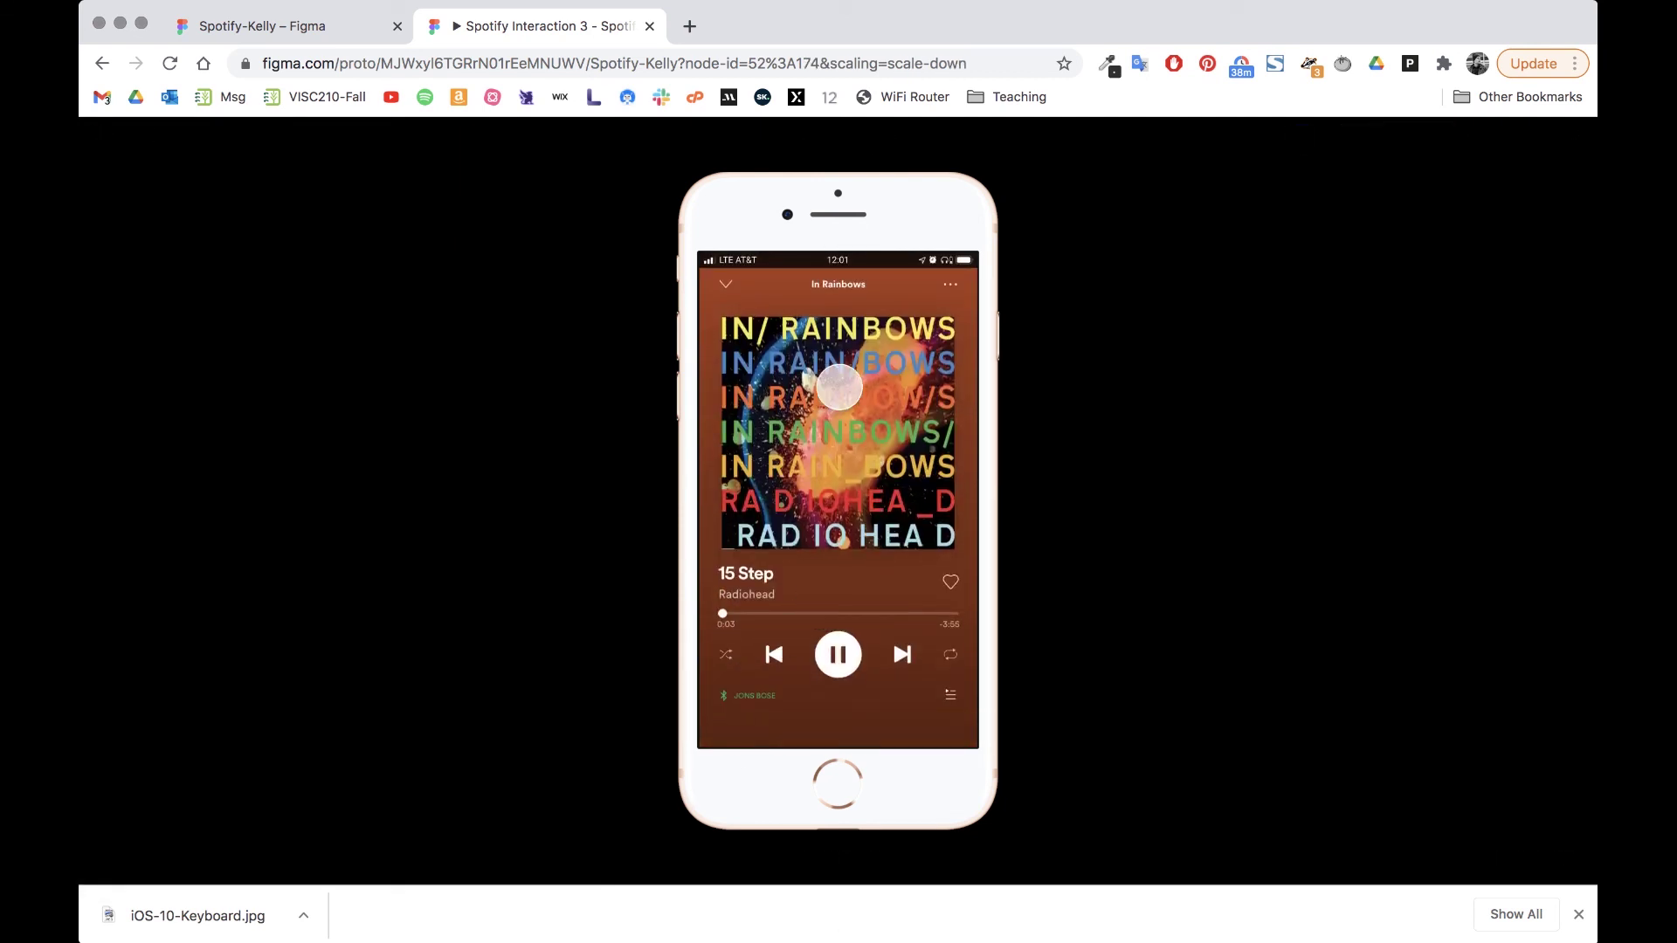
{"action": "left_click", "coordinate": [732, 289]}
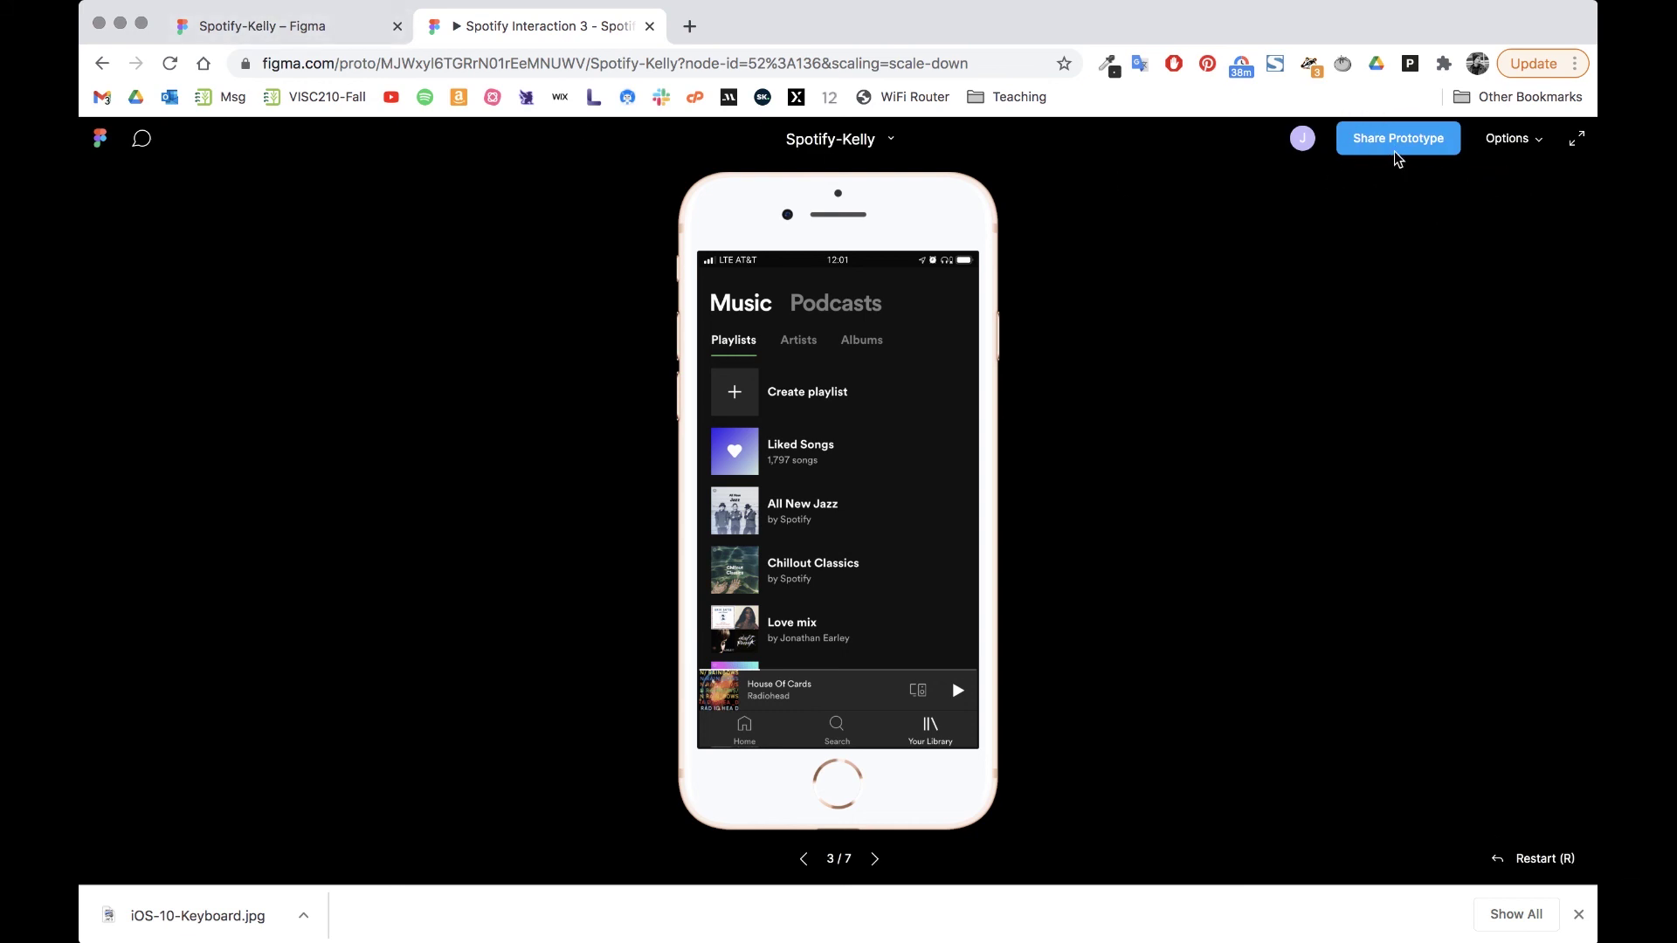
Step: Open the sharing options for the Spotify-Kelly prototype
{"action": "left_click", "coordinate": [1424, 147]}
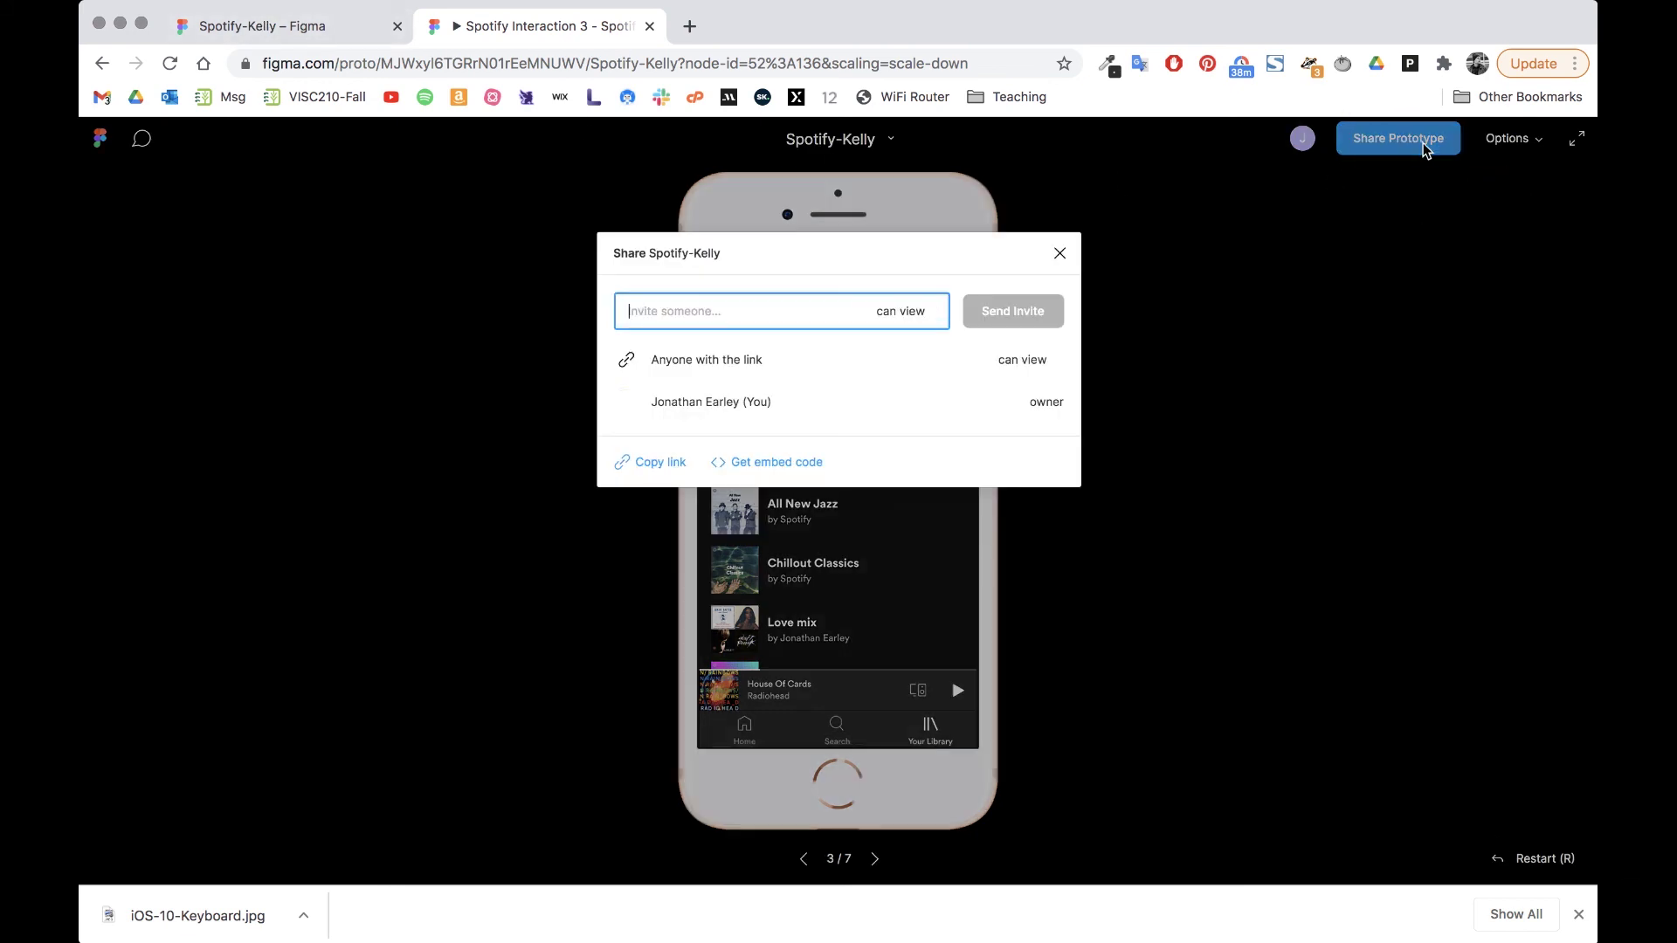